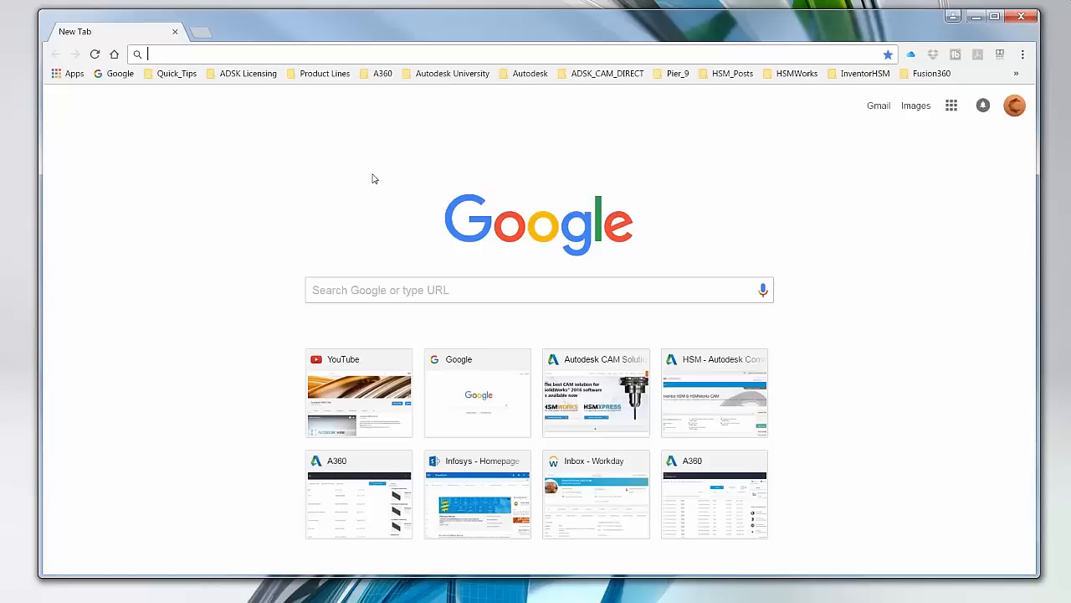
Open the bookmarked Autodesk A360 My Hub page and look over its pinned projects.
{"action": "left_click", "coordinate": [382, 74]}
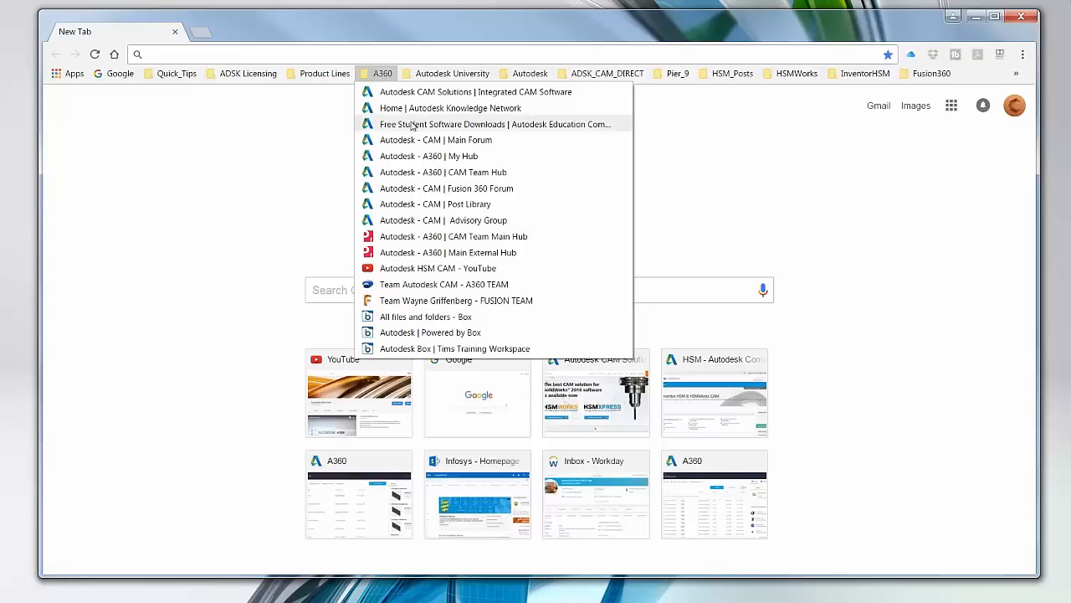
{"action": "left_click", "coordinate": [470, 158]}
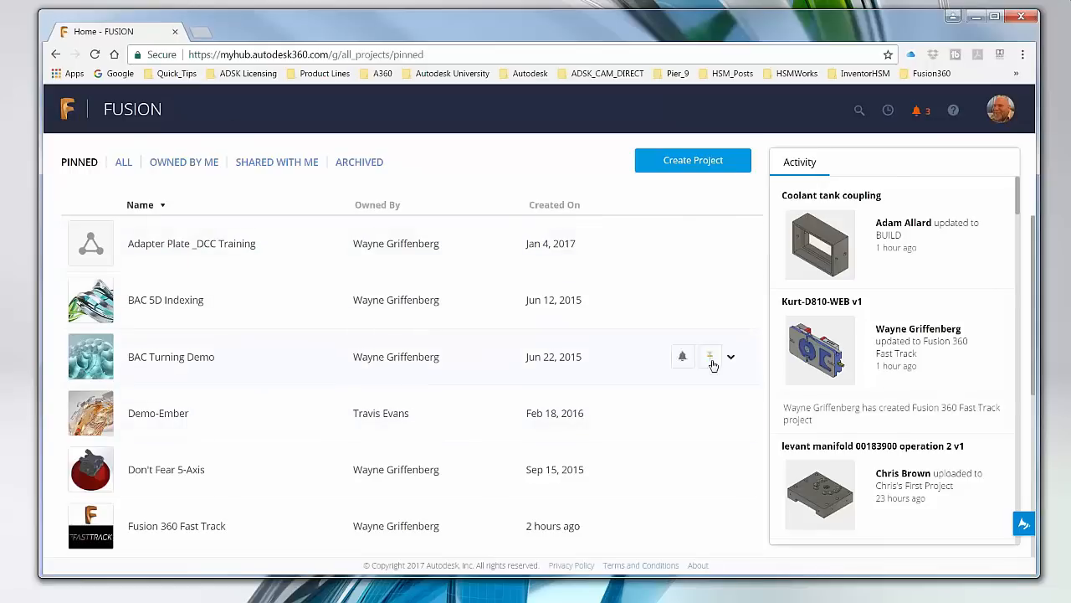
{"action": "scroll", "coordinate": [895, 318], "scroll_direction": "down", "scroll_amount": 4}
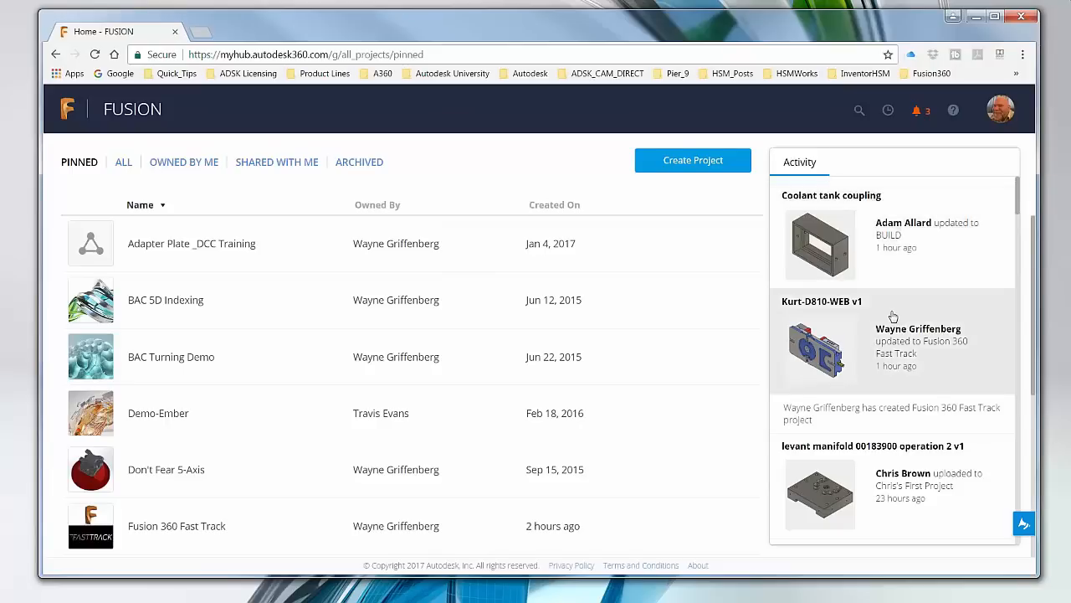
{"action": "scroll", "coordinate": [896, 359], "scroll_direction": "down", "scroll_amount": 1}
{"action": "scroll", "coordinate": [904, 359], "scroll_direction": "up", "scroll_amount": 5}
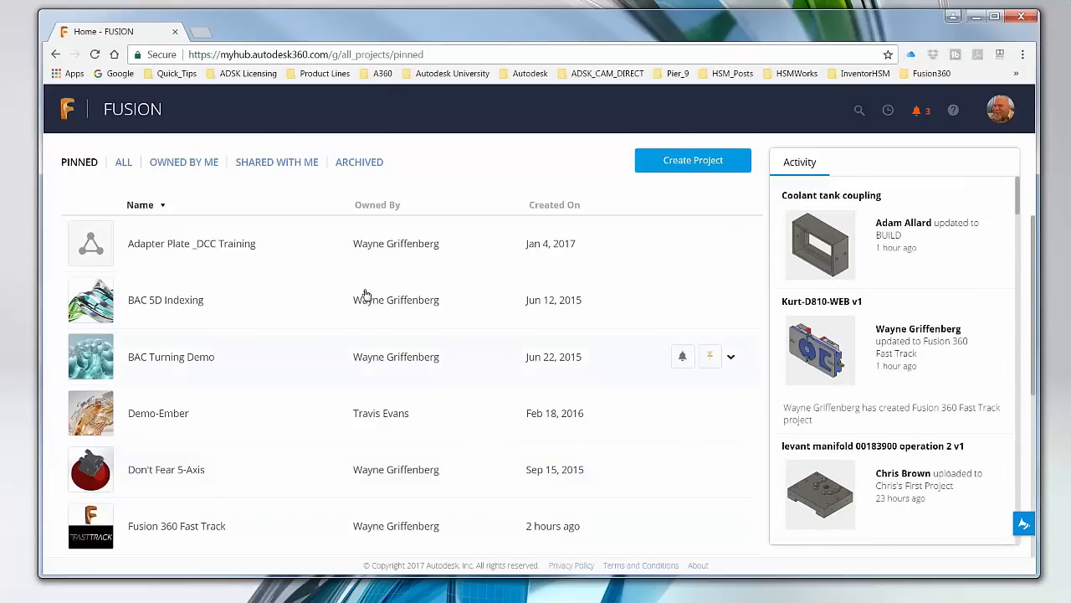
Look through the hub's activity feed for recent uploads, updates and comments, back to January 2017.
{"action": "scroll", "coordinate": [865, 513], "scroll_direction": "down", "scroll_amount": 3}
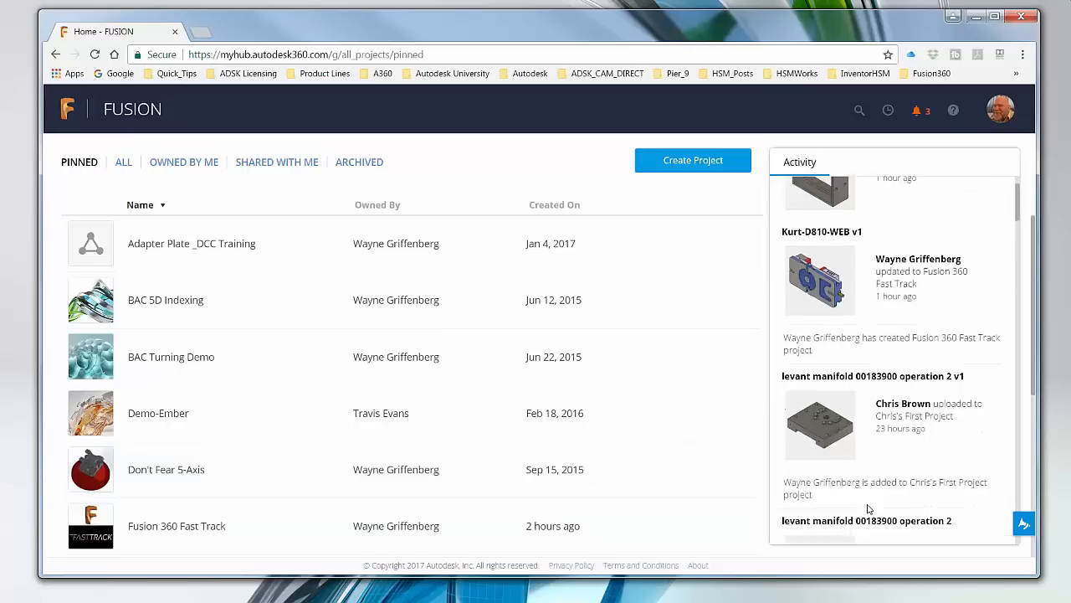
{"action": "scroll", "coordinate": [887, 502], "scroll_direction": "down", "scroll_amount": 8}
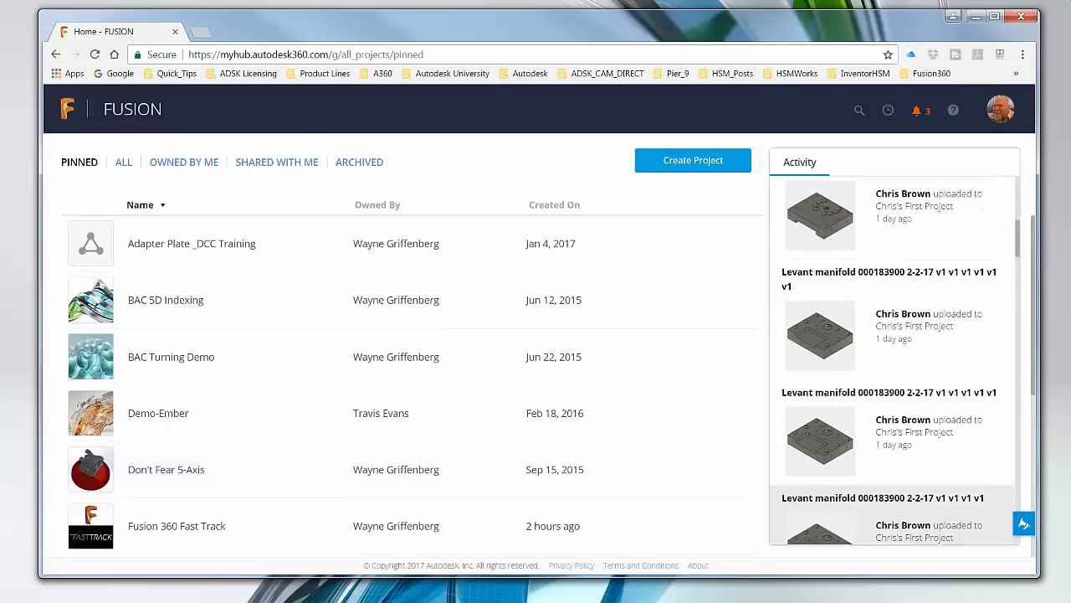
{"action": "scroll", "coordinate": [868, 507], "scroll_direction": "down", "scroll_amount": 8}
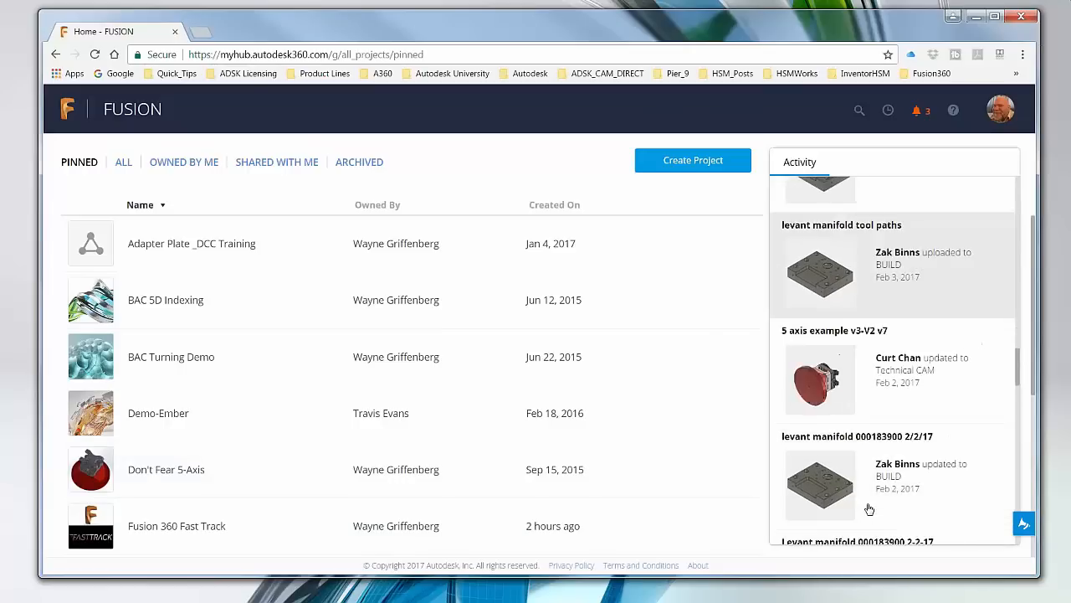
{"action": "scroll", "coordinate": [867, 507], "scroll_direction": "down", "scroll_amount": 10}
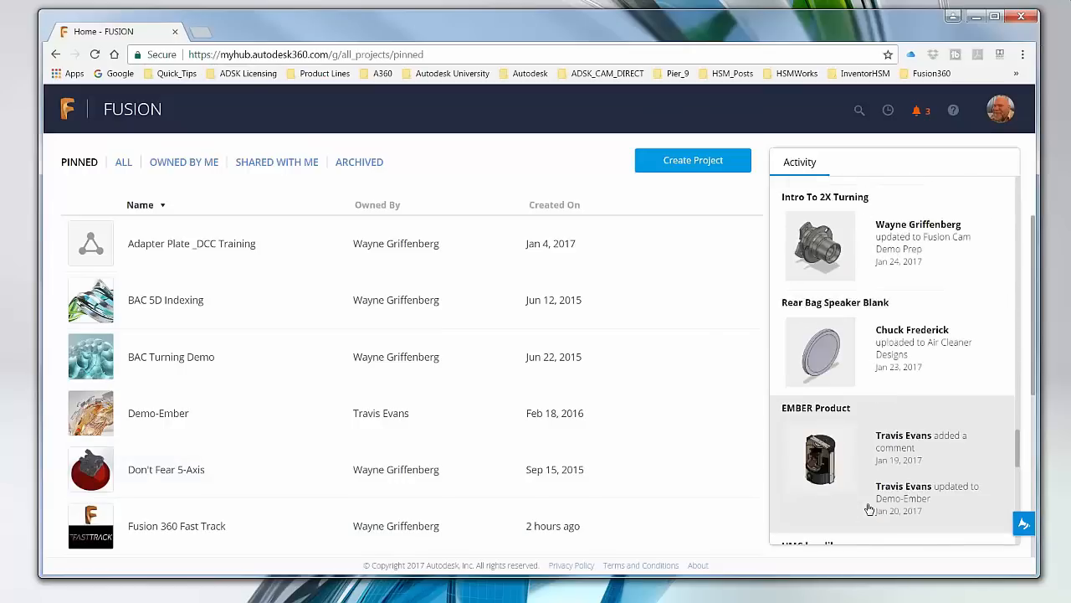
{"action": "scroll", "coordinate": [868, 507], "scroll_direction": "up", "scroll_amount": 2}
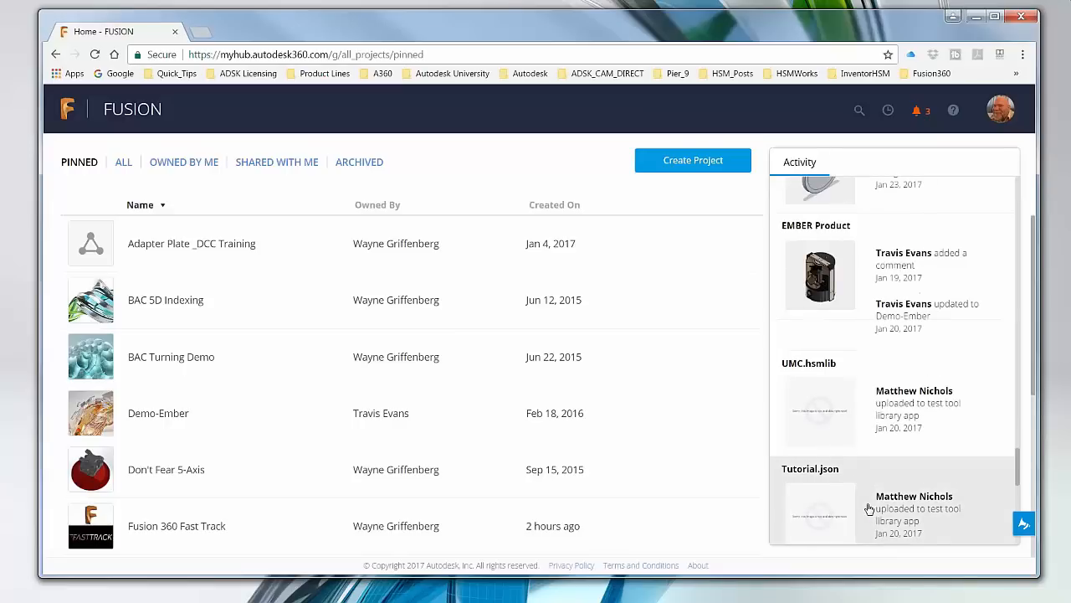
{"action": "scroll", "coordinate": [868, 507], "scroll_direction": "down", "scroll_amount": 2}
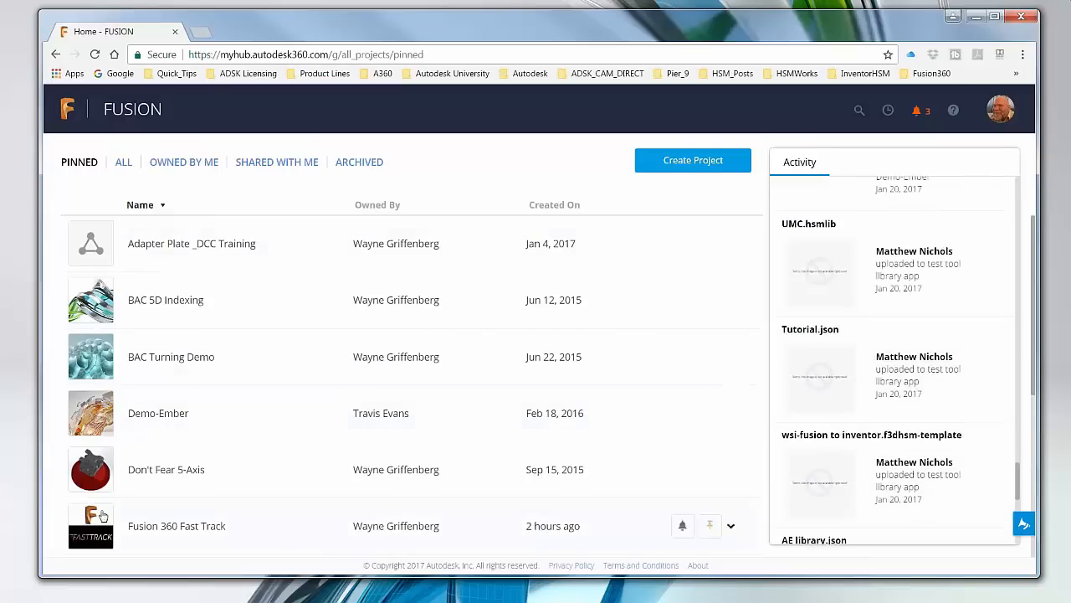
View the owned, shared and archived project lists, then return to the pinned projects.
{"action": "left_click", "coordinate": [195, 165]}
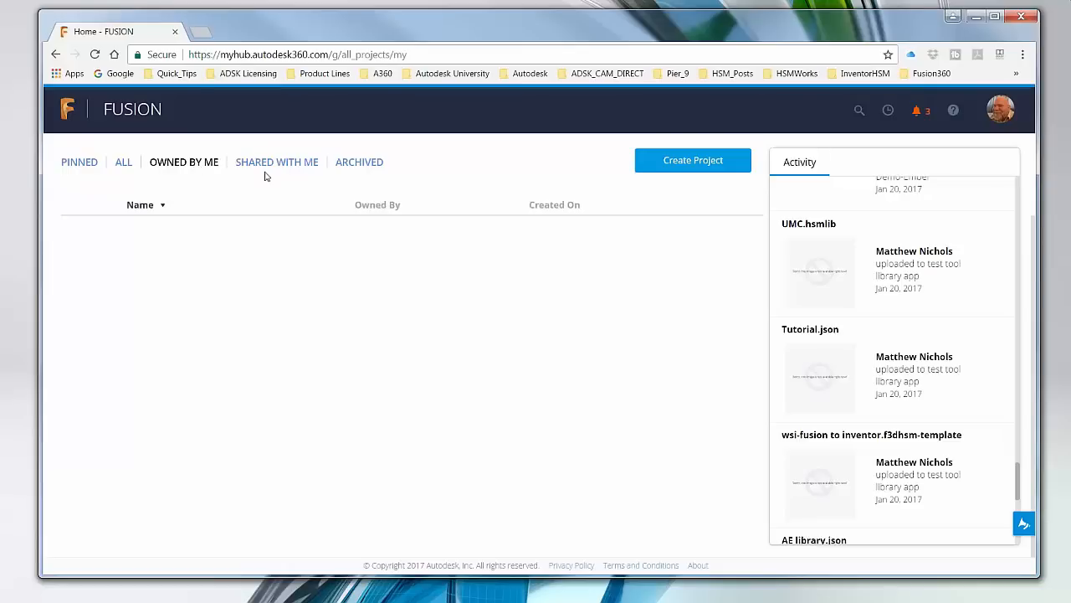
{"action": "left_click", "coordinate": [292, 163]}
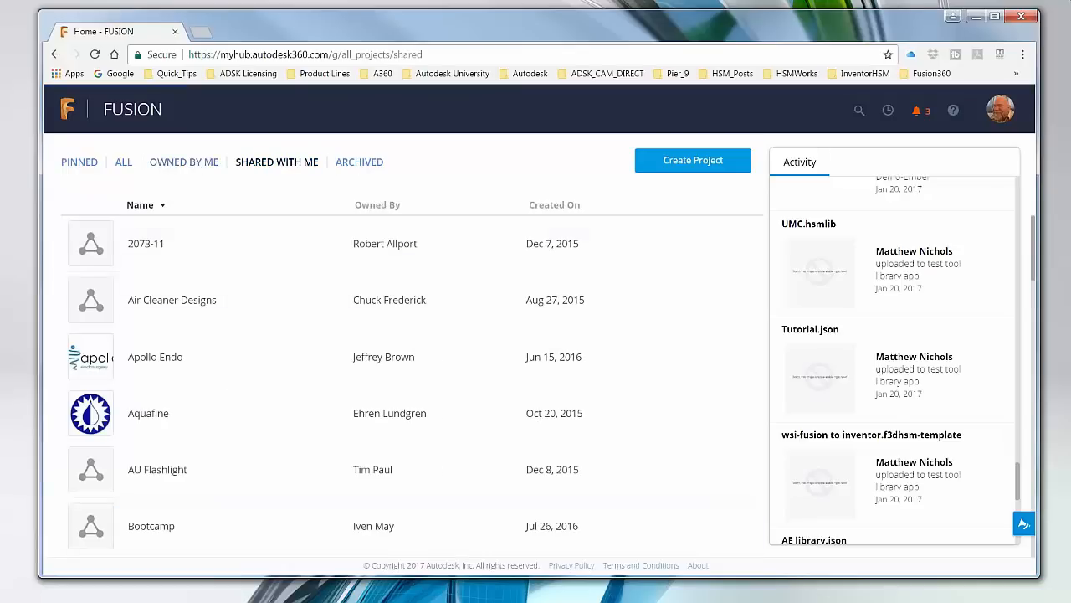
{"action": "left_click", "coordinate": [365, 164]}
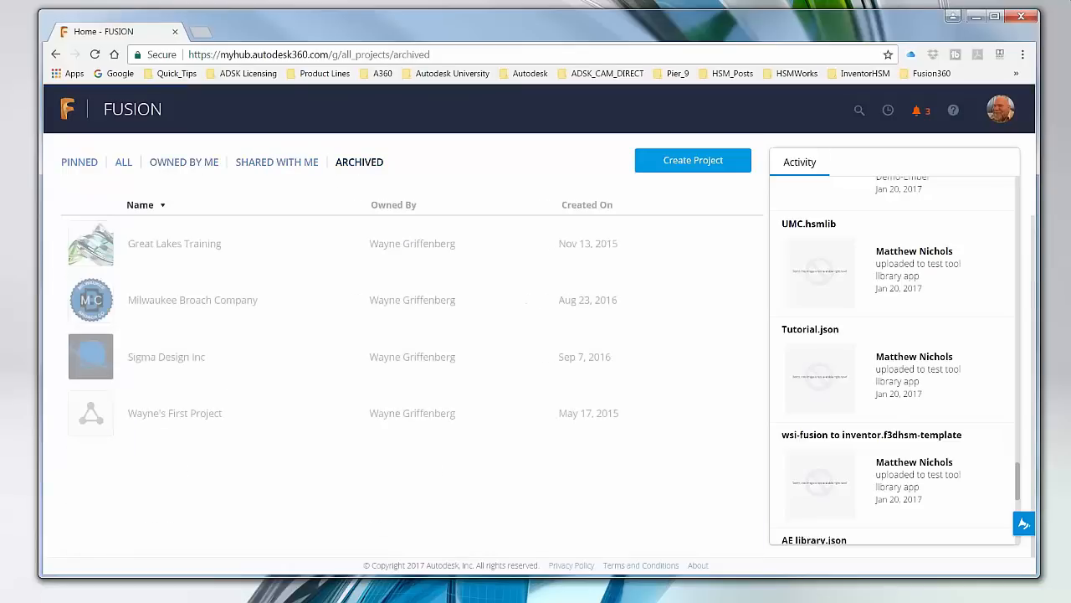
{"action": "left_click", "coordinate": [93, 160]}
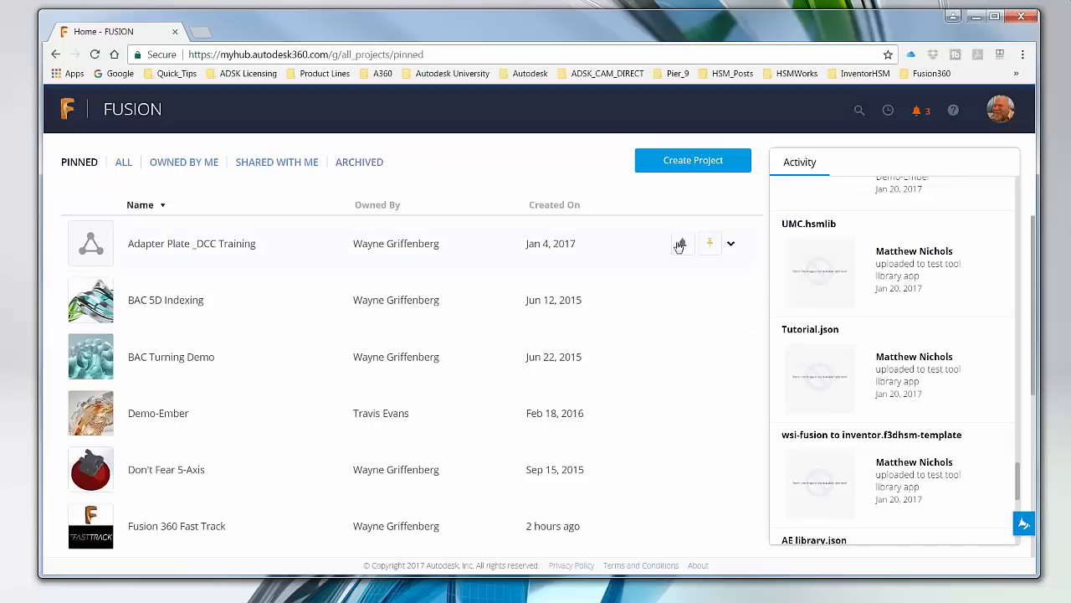
Find the Fusion 360 Fast Track project among the pinned projects and open it to view its contents.
{"action": "scroll", "coordinate": [130, 493], "scroll_direction": "down", "scroll_amount": 3}
{"action": "scroll", "coordinate": [129, 506], "scroll_direction": "up", "scroll_amount": 3}
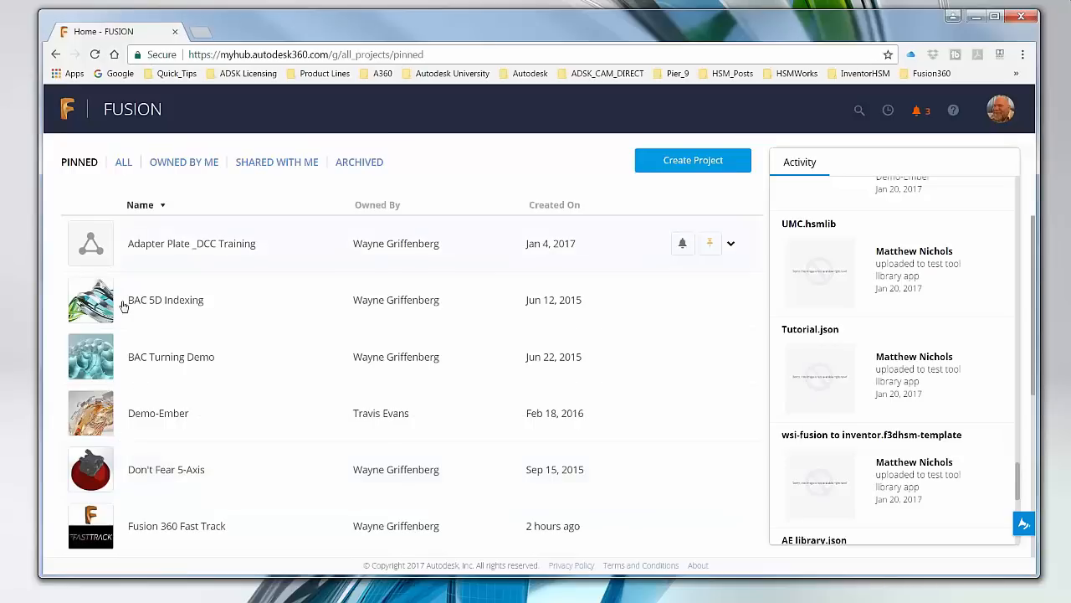
{"action": "scroll", "coordinate": [121, 352], "scroll_direction": "down", "scroll_amount": 2}
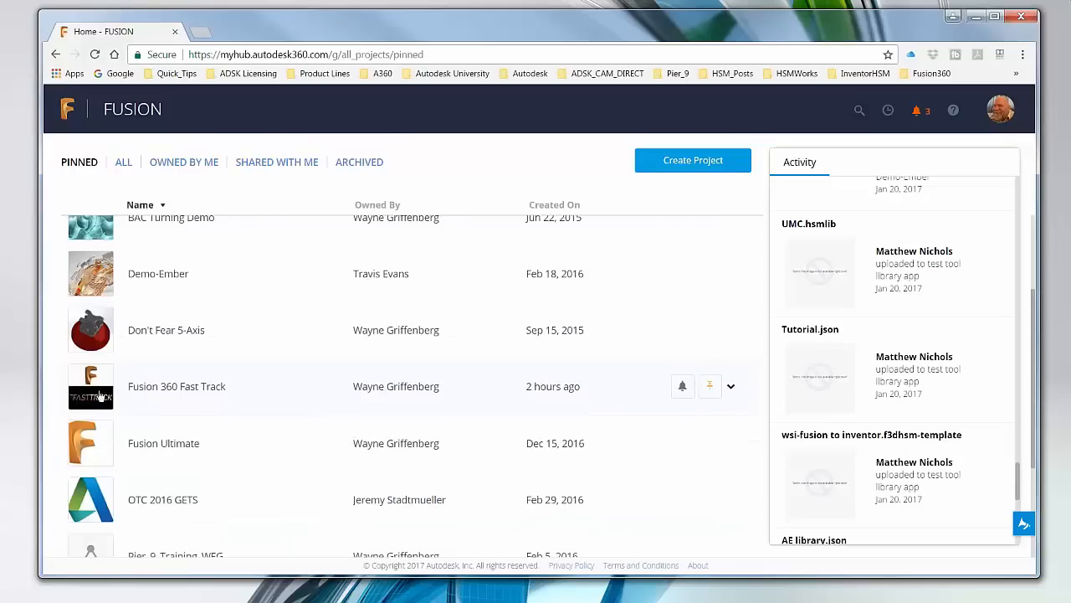
{"action": "left_click", "coordinate": [90, 388]}
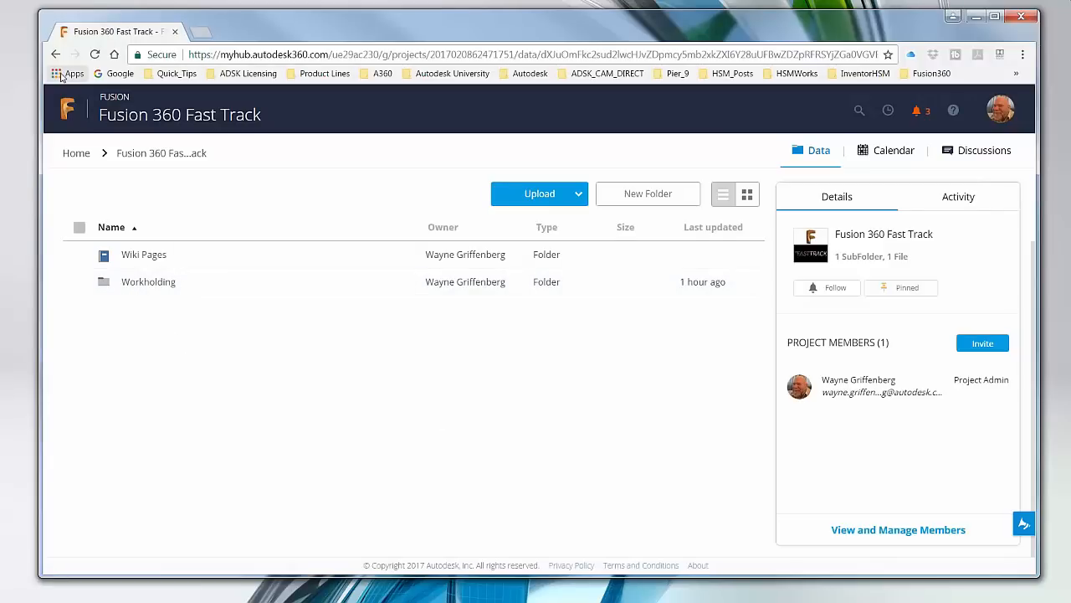
Return to the hub's home page and look over the pinned projects again.
{"action": "left_click", "coordinate": [75, 152]}
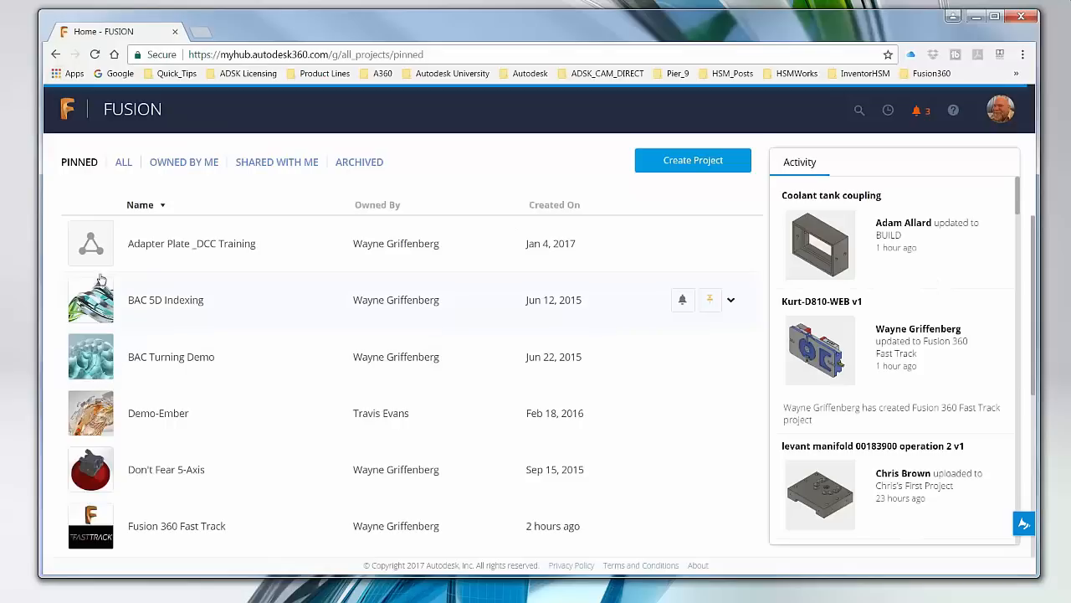
{"action": "scroll", "coordinate": [85, 459], "scroll_direction": "down", "scroll_amount": 3}
{"action": "scroll", "coordinate": [85, 458], "scroll_direction": "up", "scroll_amount": 3}
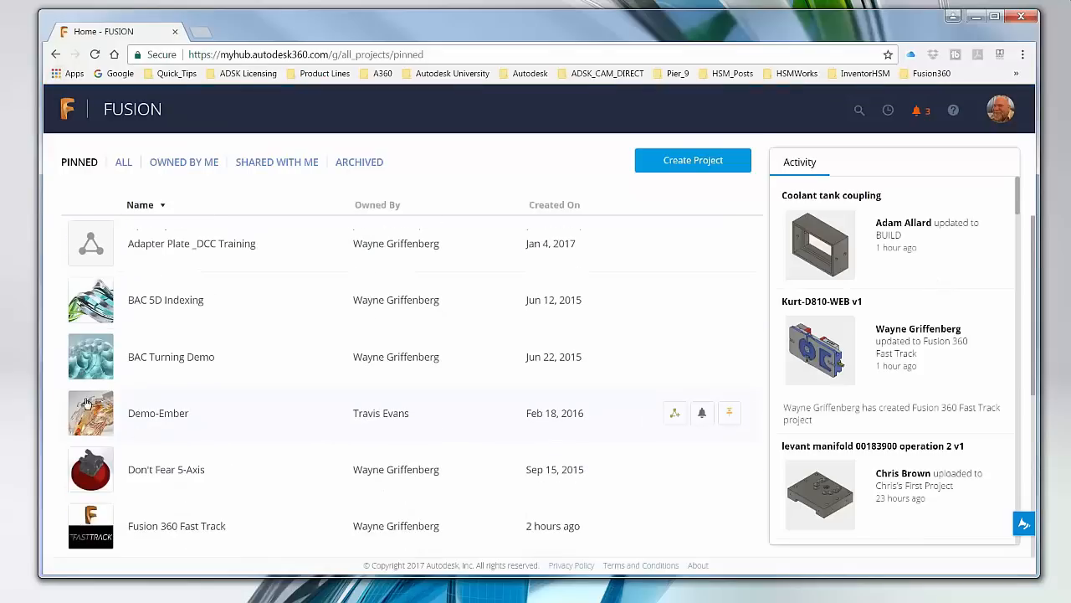
Switch to the Team Autodesk CAM hub and open its Technical Resources project.
{"action": "left_click", "coordinate": [1003, 112]}
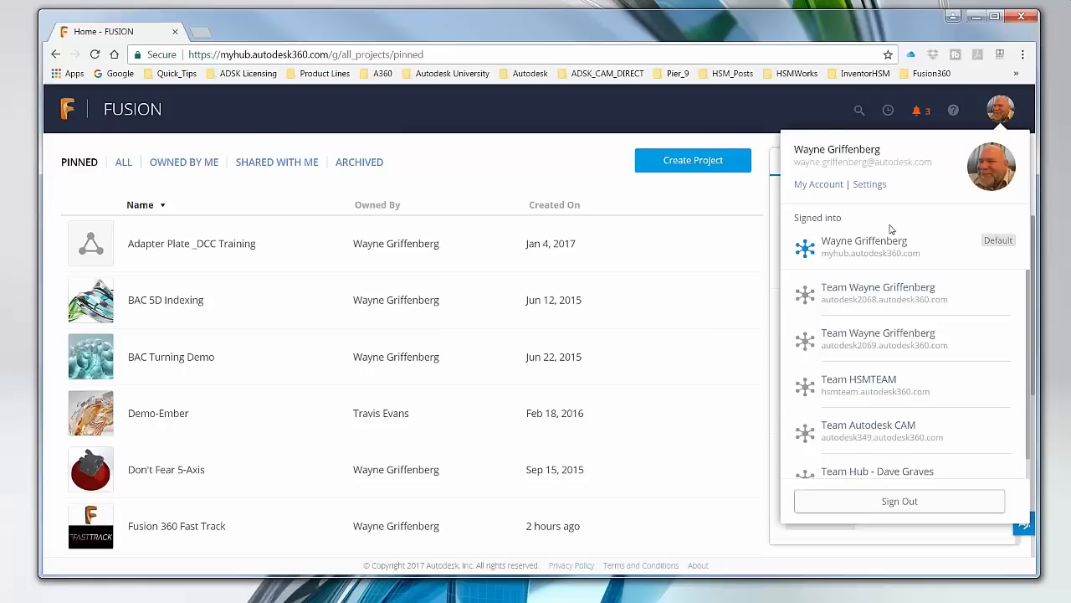
{"action": "left_click", "coordinate": [867, 431]}
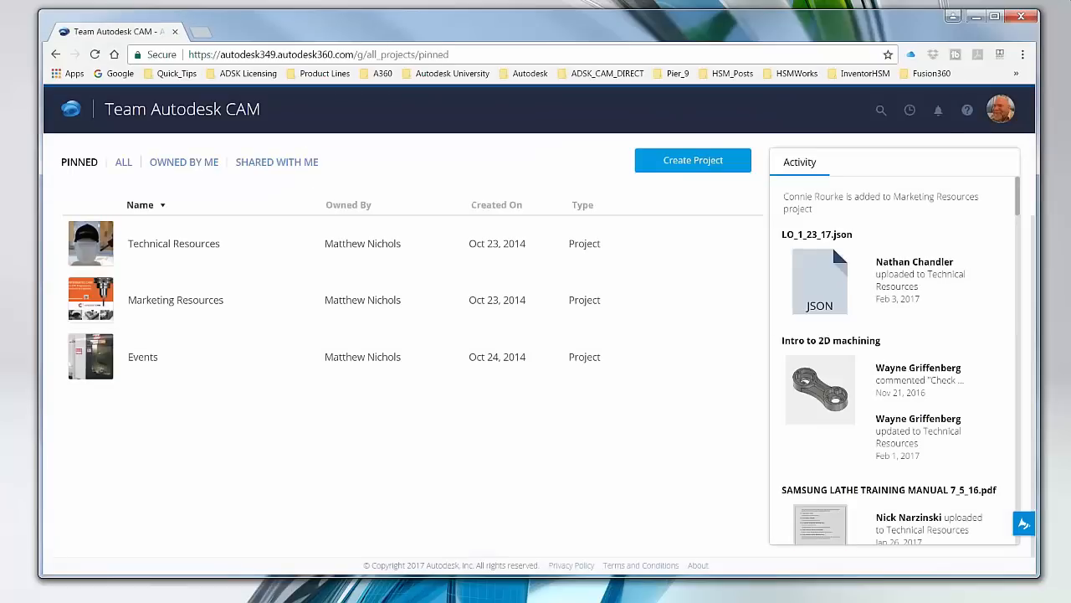
{"action": "left_click", "coordinate": [93, 248]}
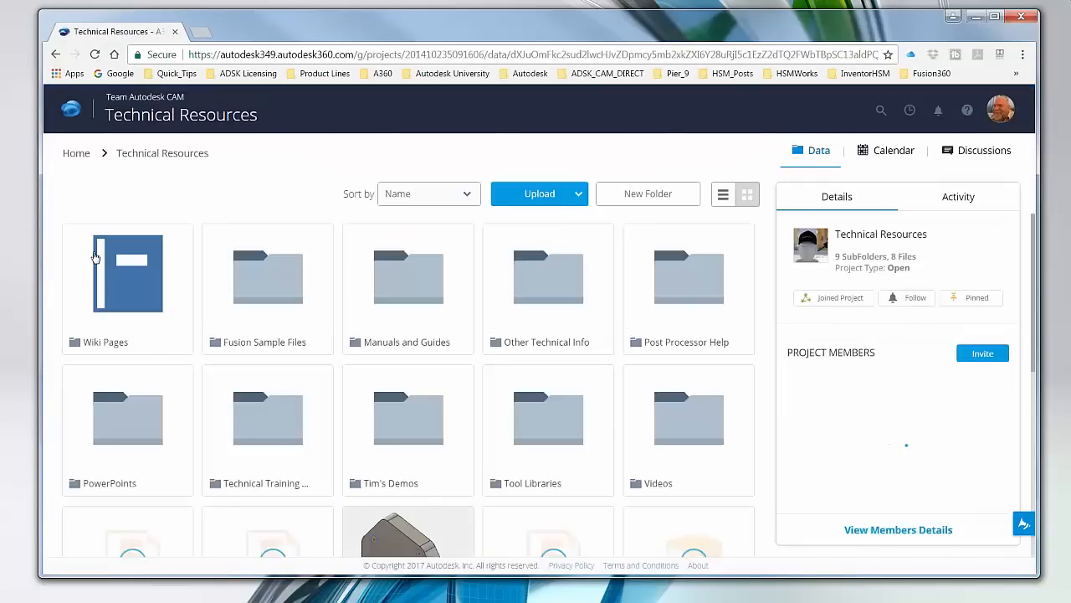
Show the project contents as a list and open the 2D Machining folder inside Technical Training files, Fusion Training Files.
{"action": "left_click", "coordinate": [720, 194]}
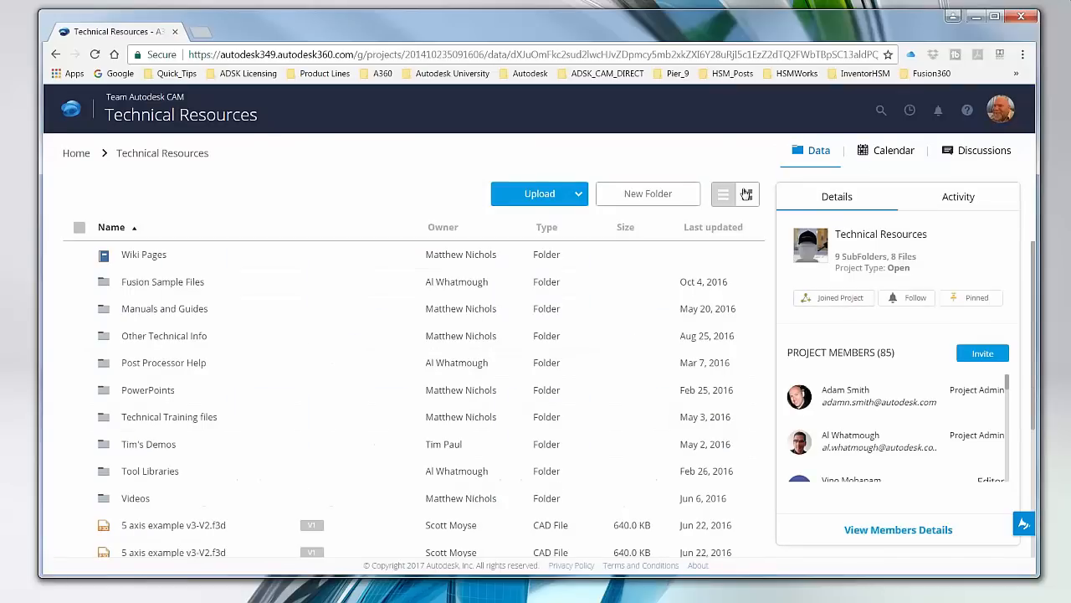
{"action": "scroll", "coordinate": [218, 368], "scroll_direction": "down", "scroll_amount": 1}
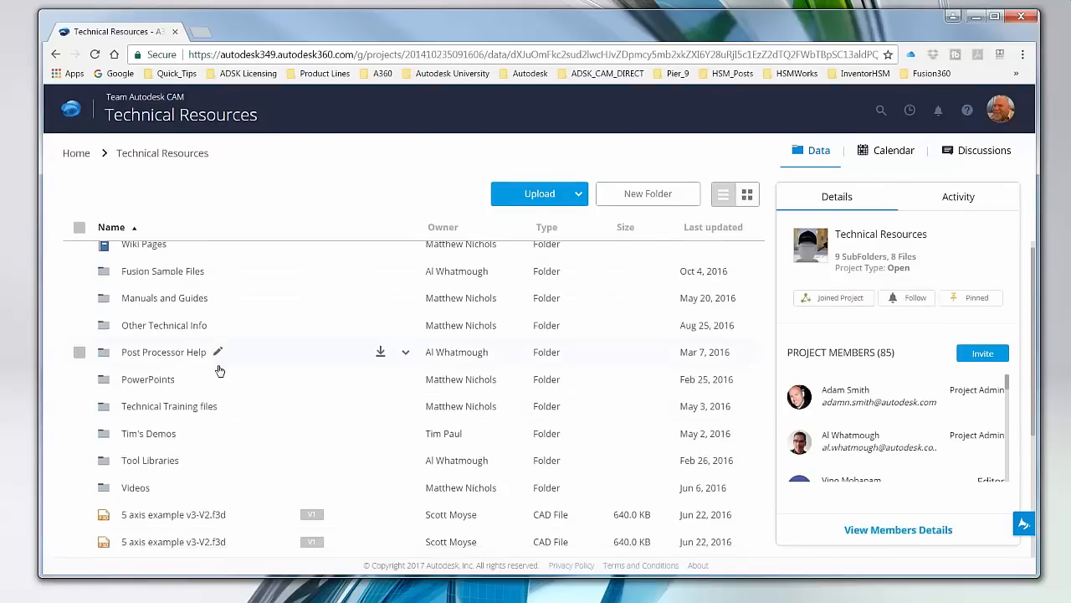
{"action": "left_click", "coordinate": [138, 348]}
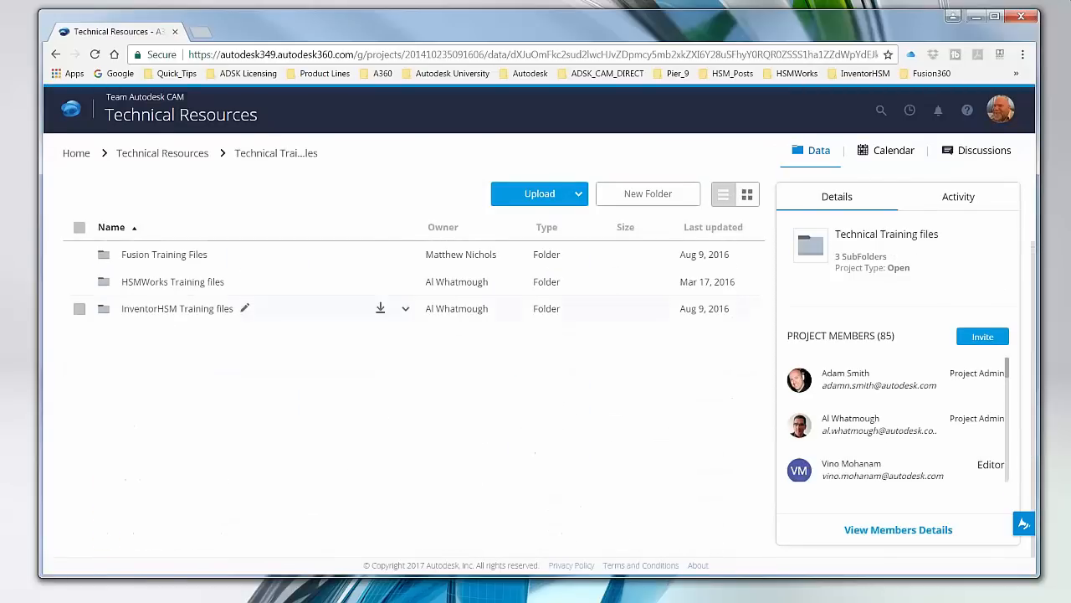
{"action": "left_click", "coordinate": [144, 259]}
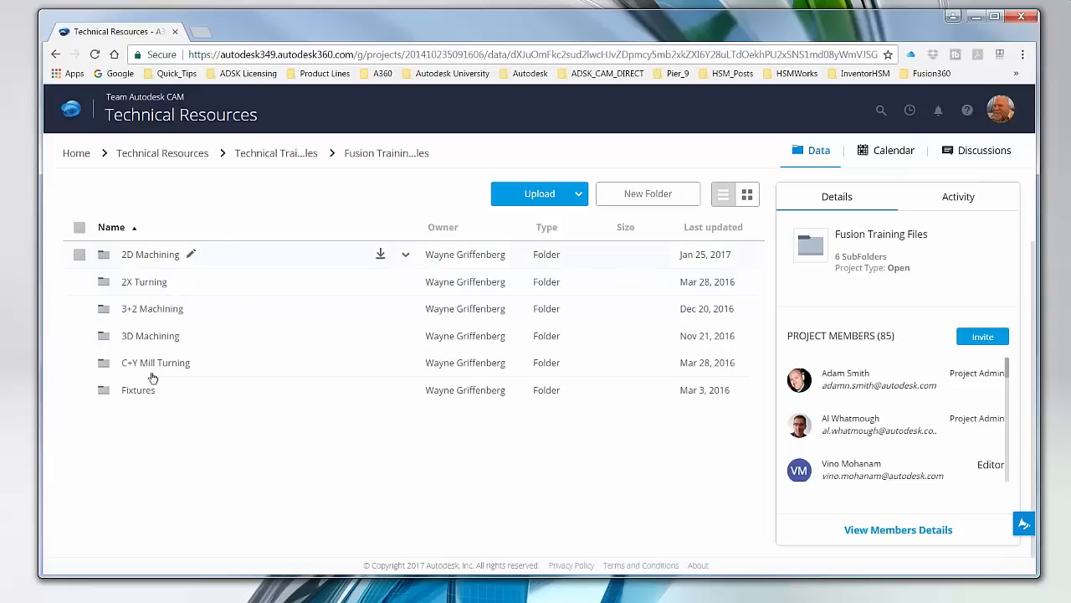
{"action": "left_click", "coordinate": [142, 257]}
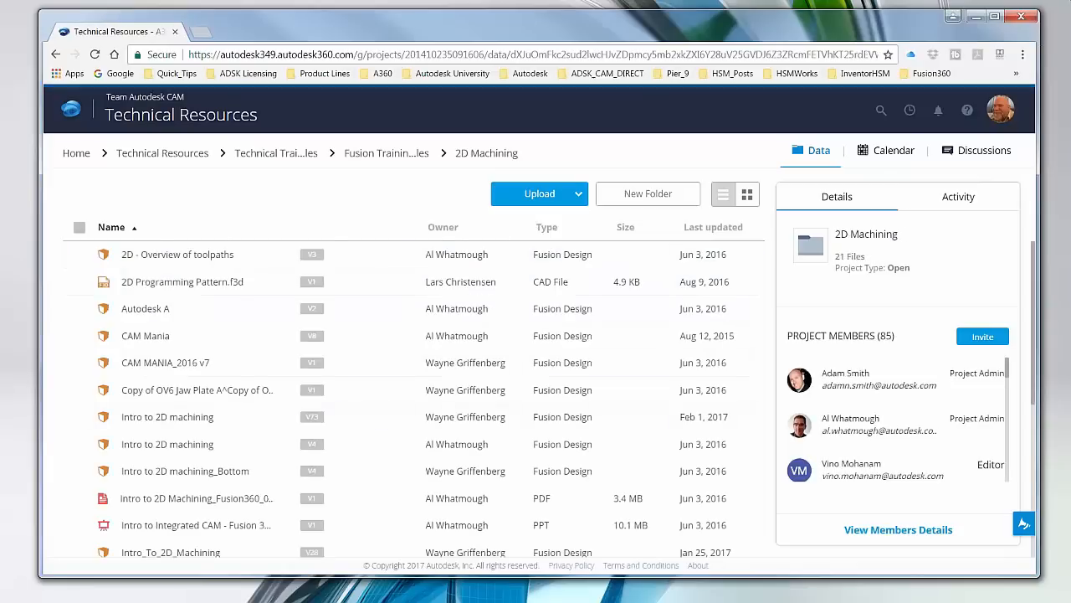
Look through the 2D Machining files in the list, then display and browse them as thumbnails.
{"action": "scroll", "coordinate": [209, 401], "scroll_direction": "down", "scroll_amount": 4}
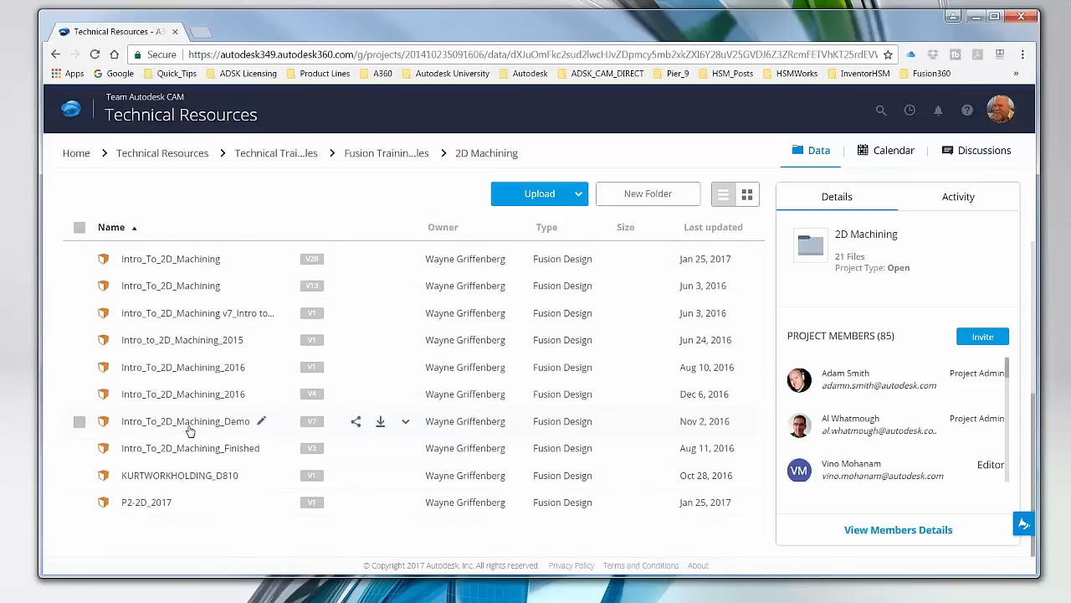
{"action": "scroll", "coordinate": [209, 334], "scroll_direction": "up", "scroll_amount": 4}
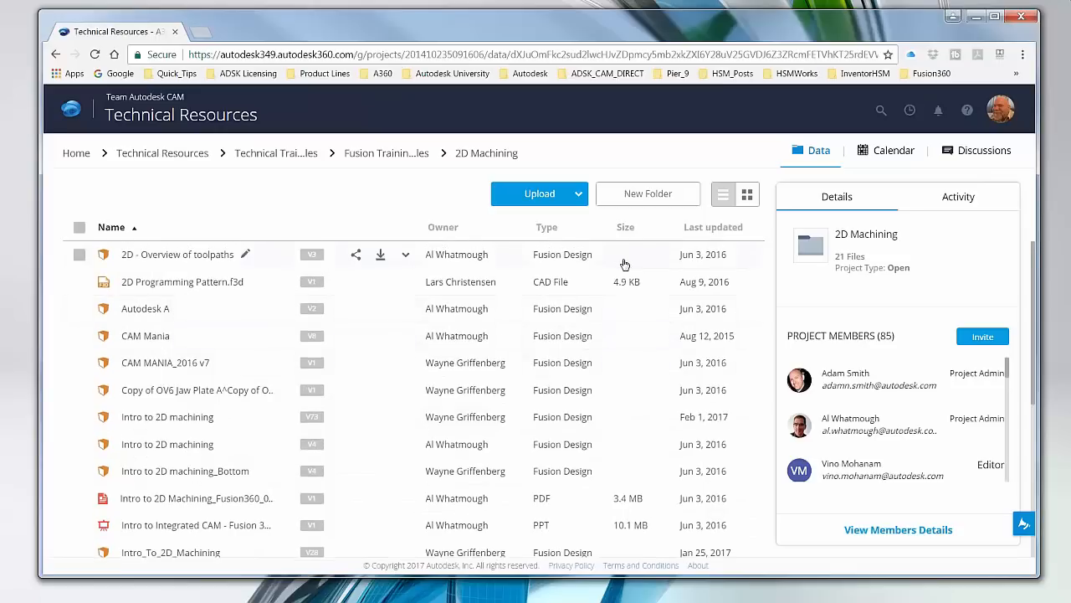
{"action": "left_click", "coordinate": [746, 193]}
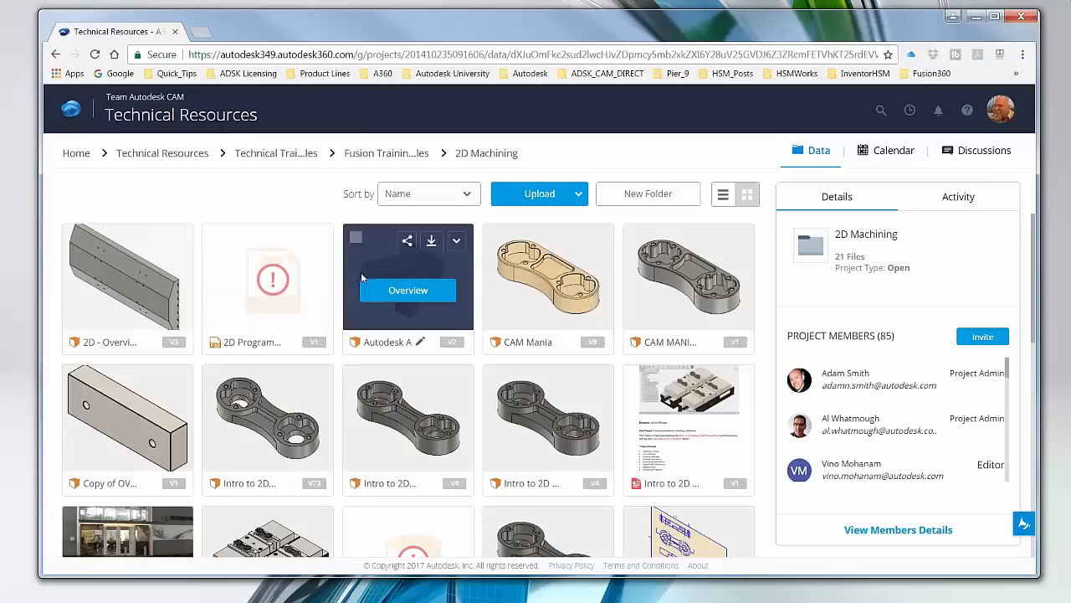
{"action": "scroll", "coordinate": [735, 478], "scroll_direction": "down", "scroll_amount": 1}
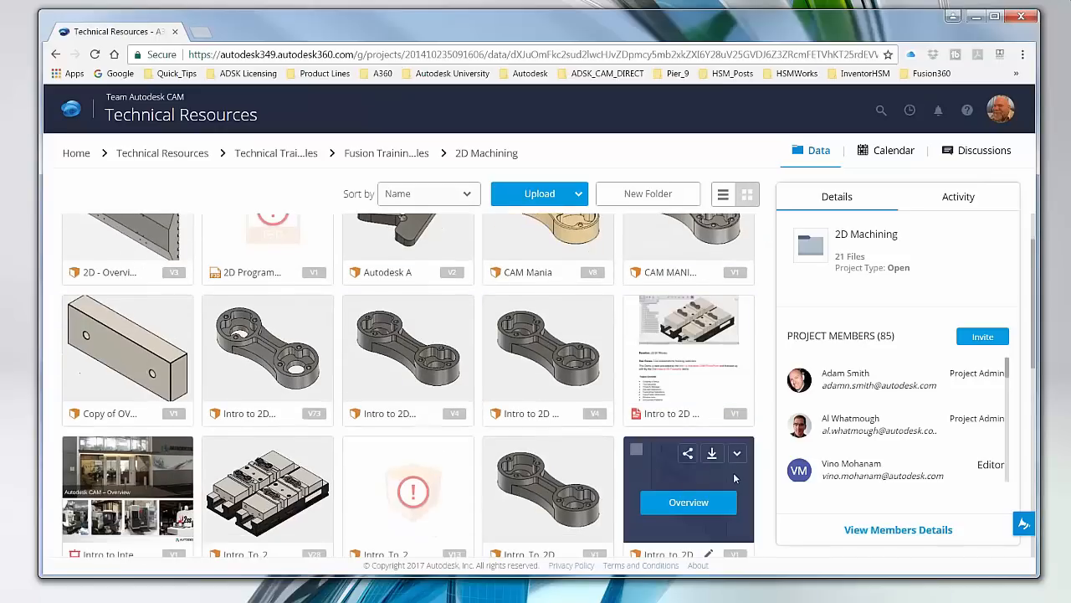
{"action": "scroll", "coordinate": [547, 407], "scroll_direction": "up", "scroll_amount": 1}
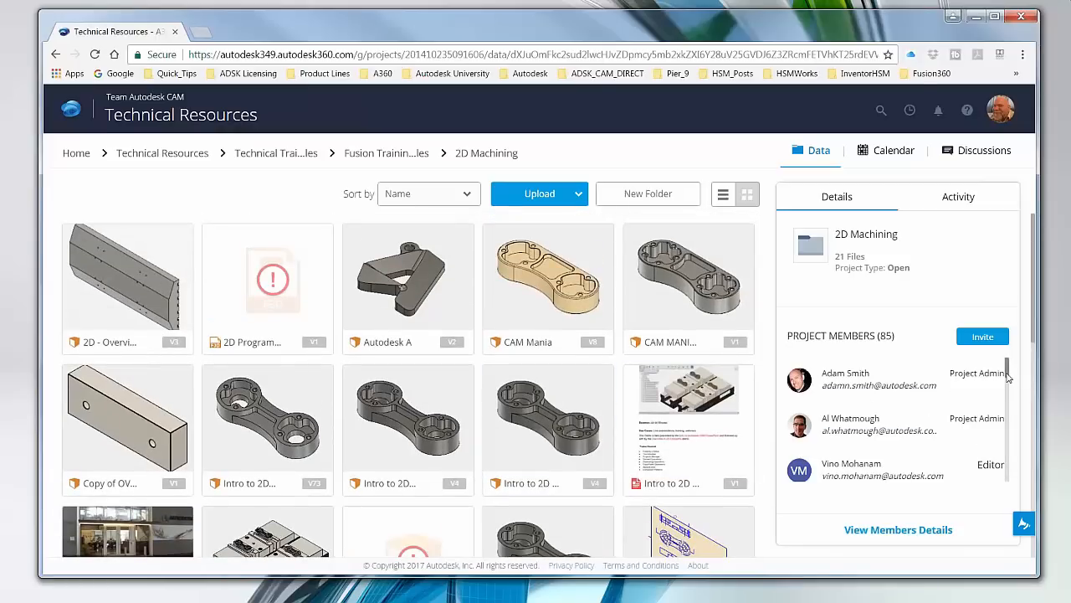
Check the project members list, then open the version 28 Intro_To_2D_Machining design's overview page.
{"action": "scroll", "coordinate": [1010, 384], "scroll_direction": "down", "scroll_amount": 1}
{"action": "left_click_drag", "start_coordinate": [1009, 387], "coordinate": [1007, 358]}
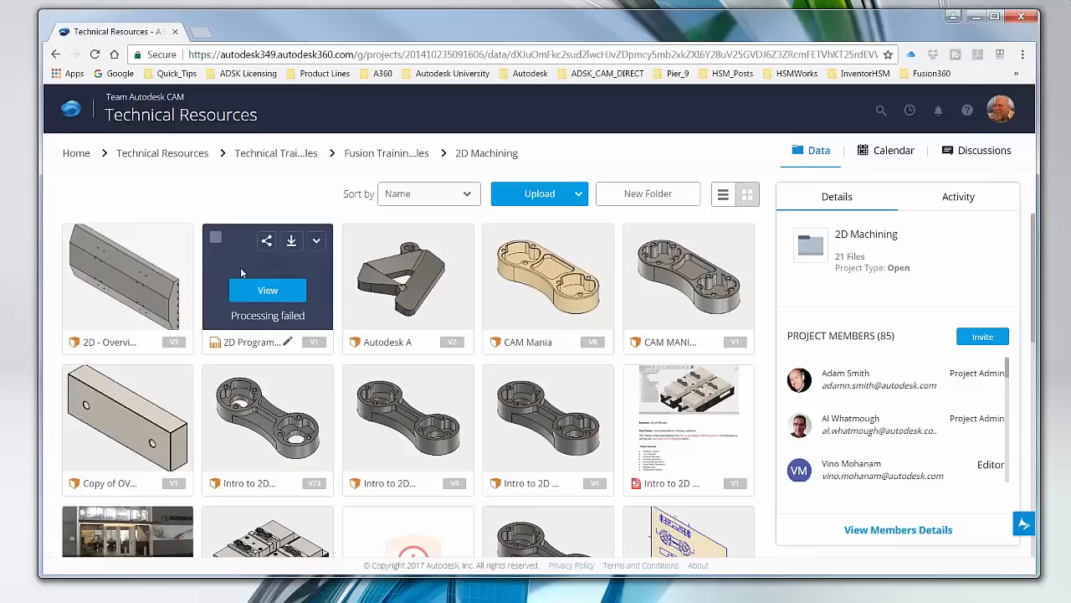
{"action": "scroll", "coordinate": [258, 276], "scroll_direction": "down", "scroll_amount": 3}
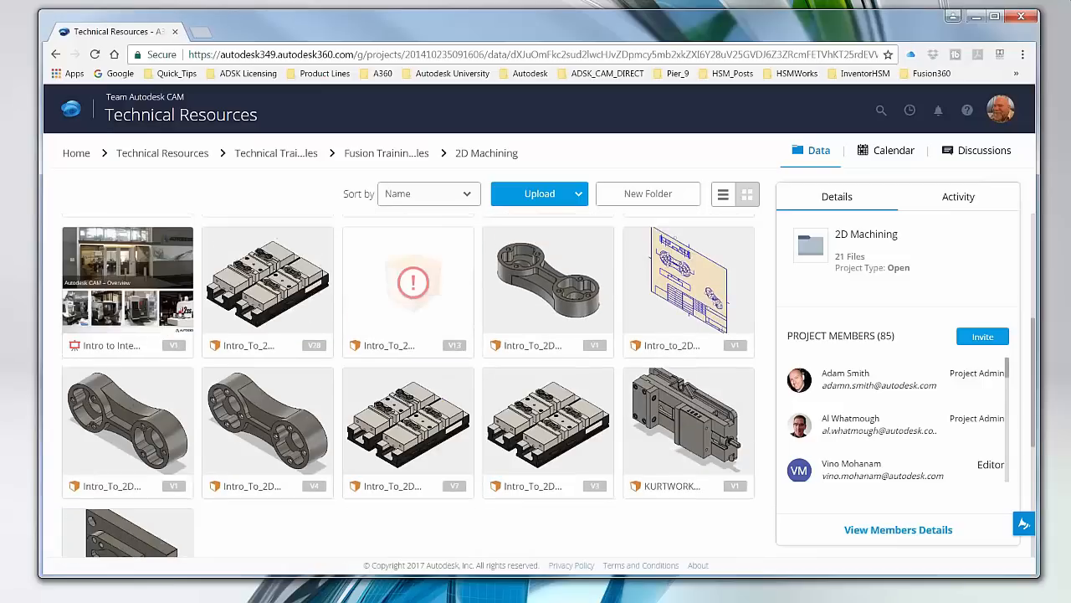
{"action": "left_click", "coordinate": [269, 291]}
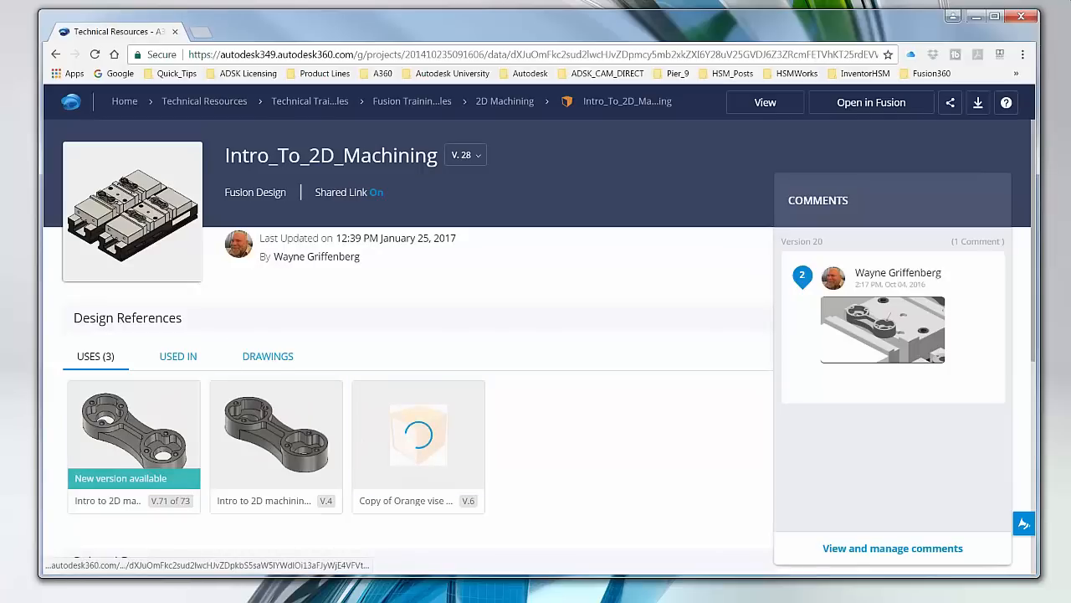
Review the design references and related data on the overview page, and open the Intro_To_2D_Machining design in the 3D viewer.
{"action": "scroll", "coordinate": [498, 460], "scroll_direction": "down", "scroll_amount": 3}
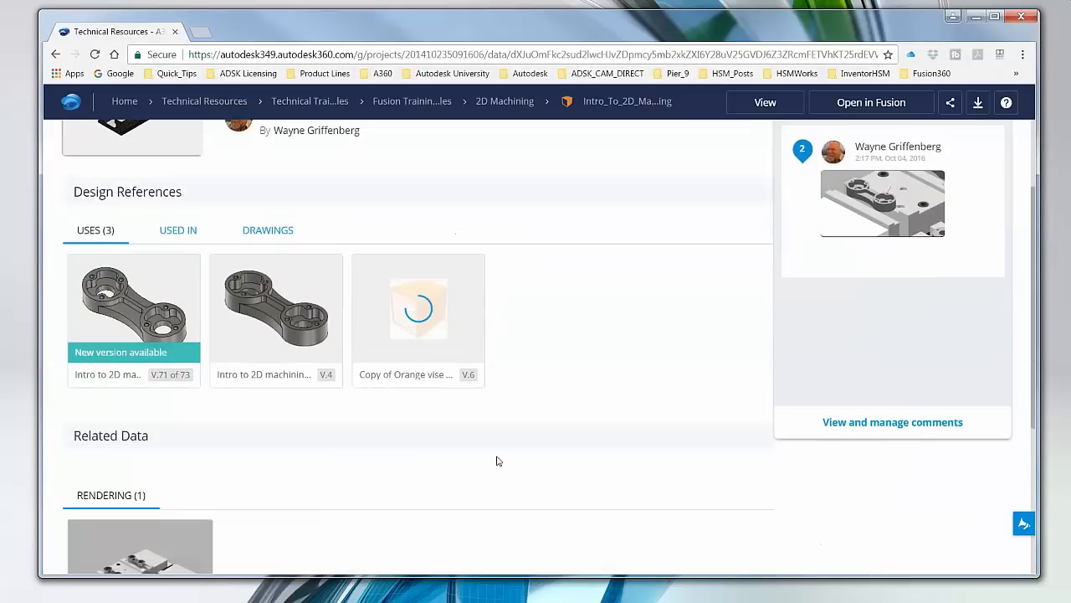
{"action": "scroll", "coordinate": [496, 460], "scroll_direction": "up", "scroll_amount": 3}
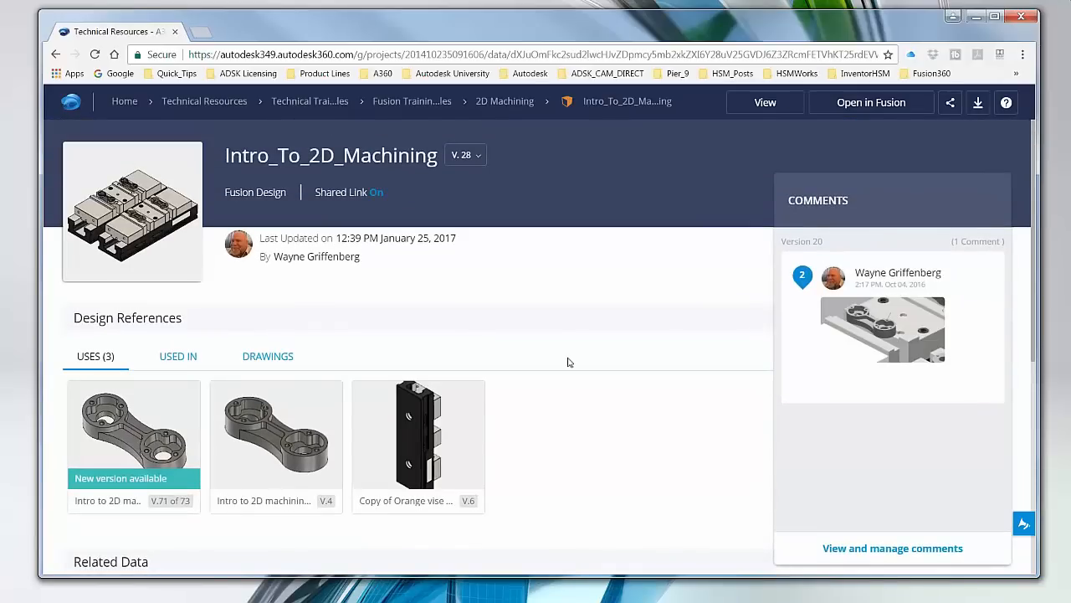
{"action": "left_click", "coordinate": [119, 210]}
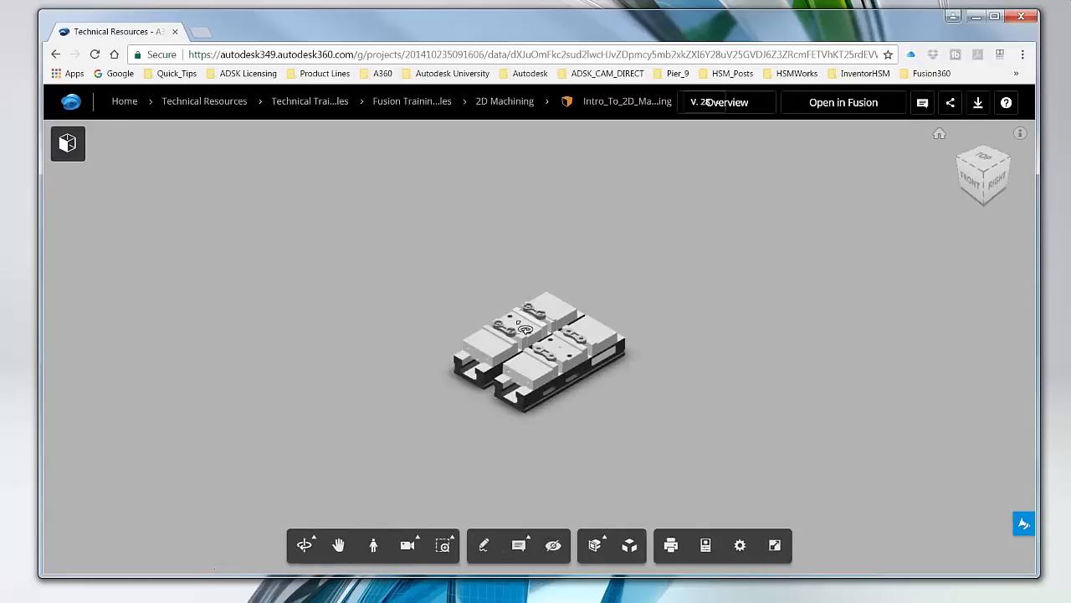
Examine the vise assembly and its clamped link parts up close and from a slightly rotated angle.
{"action": "scroll", "coordinate": [519, 341], "scroll_direction": "up", "scroll_amount": 5}
{"action": "scroll", "coordinate": [448, 280], "scroll_direction": "up", "scroll_amount": 8}
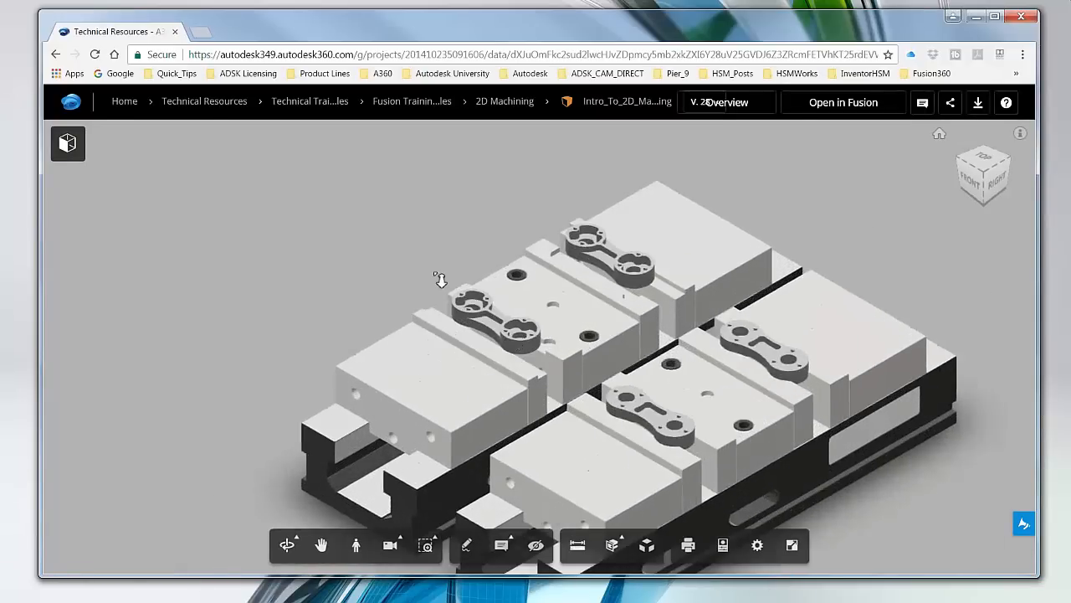
{"action": "scroll", "coordinate": [569, 326], "scroll_direction": "down", "scroll_amount": 10}
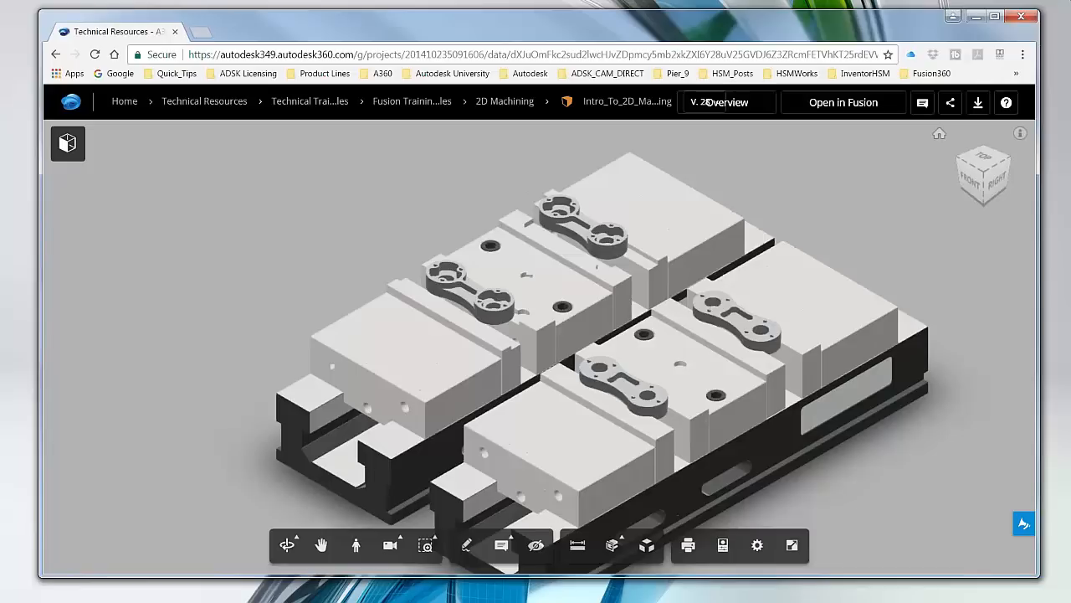
{"action": "scroll", "coordinate": [435, 271], "scroll_direction": "up", "scroll_amount": 10}
{"action": "scroll", "coordinate": [435, 271], "scroll_direction": "down", "scroll_amount": 5}
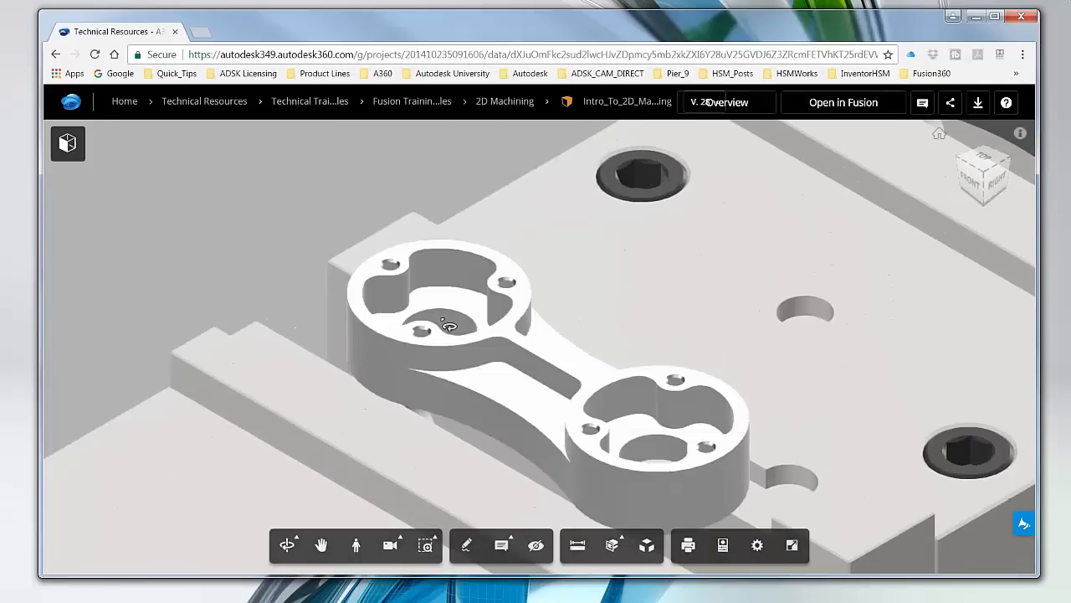
{"action": "scroll", "coordinate": [301, 233], "scroll_direction": "down", "scroll_amount": 3}
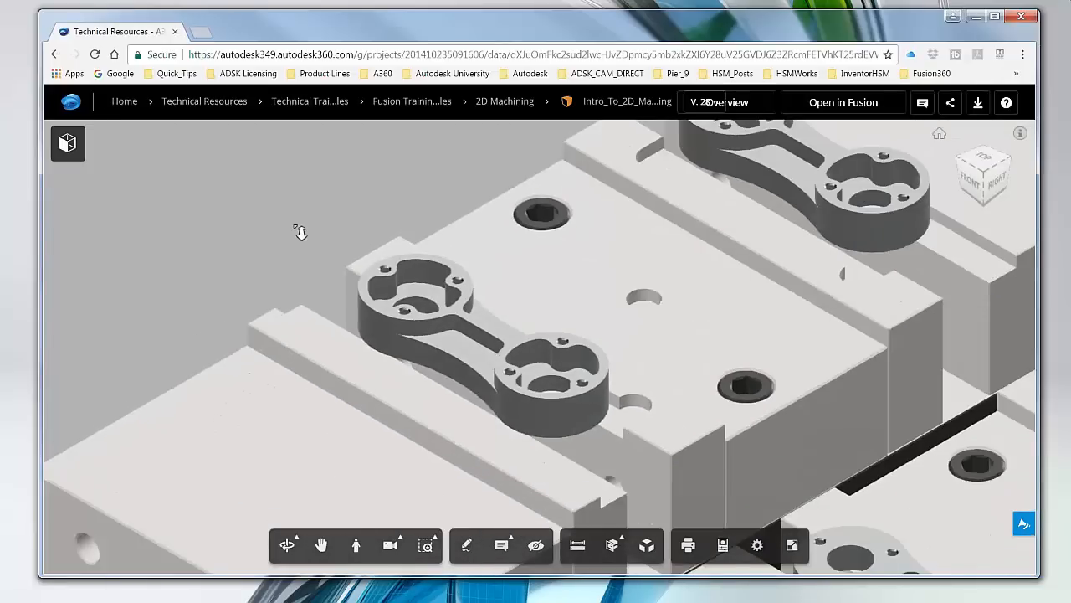
{"action": "scroll", "coordinate": [351, 251], "scroll_direction": "up", "scroll_amount": 1}
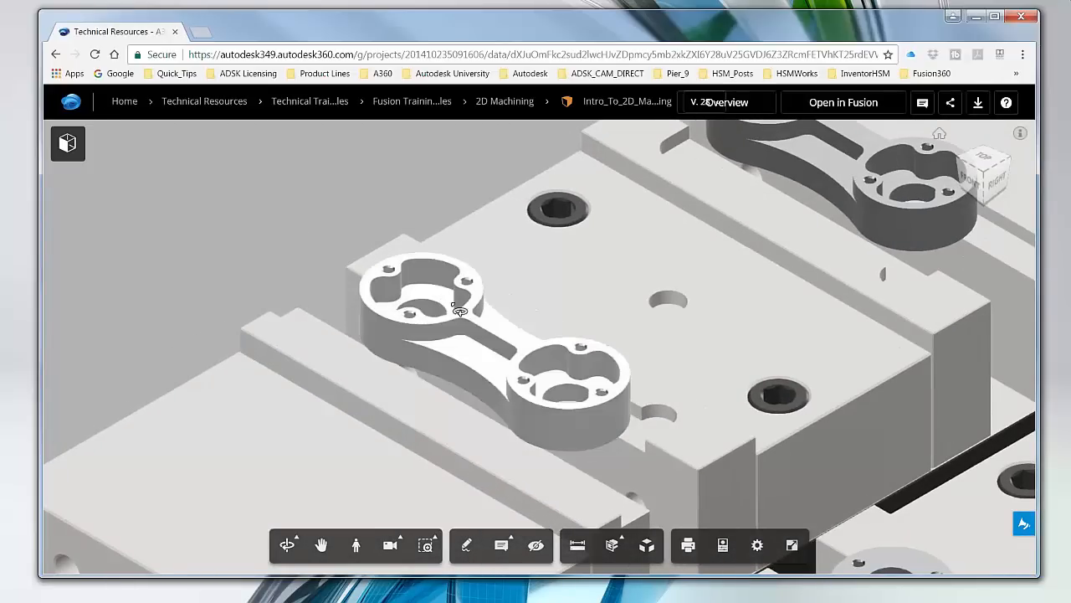
{"action": "scroll", "coordinate": [435, 335], "scroll_direction": "down", "scroll_amount": 5}
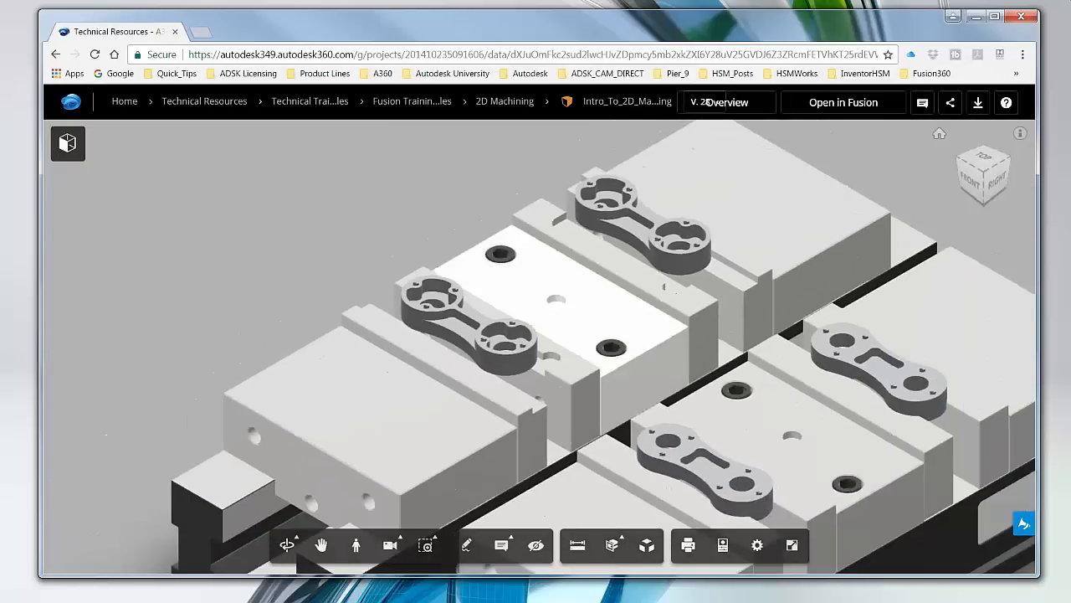
{"action": "mouse_move", "coordinate": [336, 290]}
{"action": "left_mouse_down"}
{"action": "mouse_move", "coordinate": [376, 271]}
{"action": "mouse_move", "coordinate": [382, 229]}
{"action": "mouse_move", "coordinate": [343, 315]}
{"action": "mouse_move", "coordinate": [337, 282]}
{"action": "mouse_move", "coordinate": [359, 279]}
{"action": "left_mouse_up"}
{"action": "scroll", "coordinate": [343, 289], "scroll_direction": "up", "scroll_amount": 4}
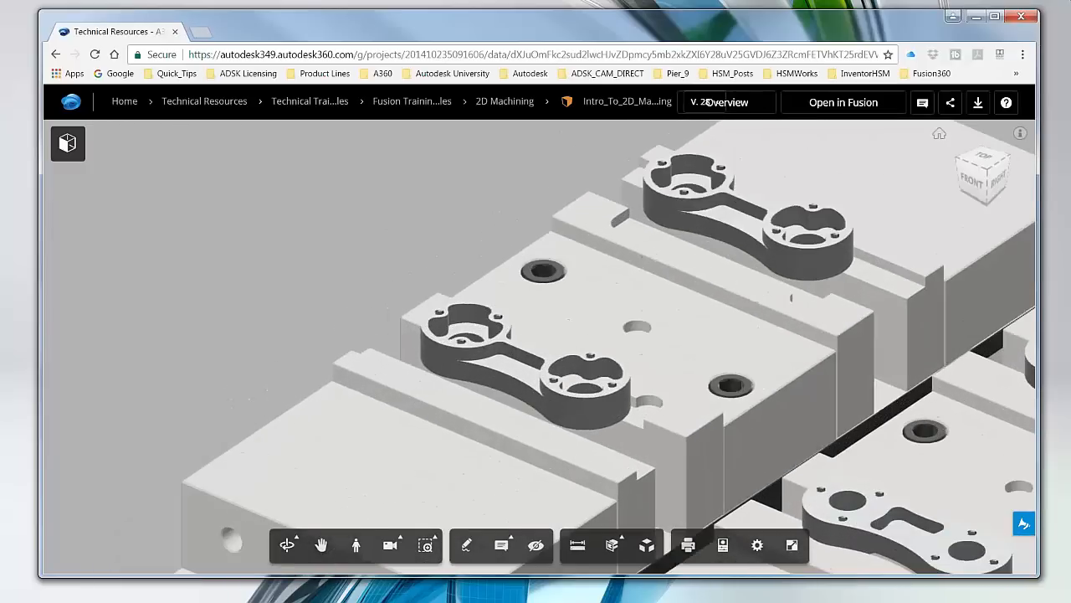
Inspect the properties of the link part clamped at the front of the left vise, and close them.
{"action": "left_click", "coordinate": [723, 545]}
{"action": "left_click", "coordinate": [721, 452]}
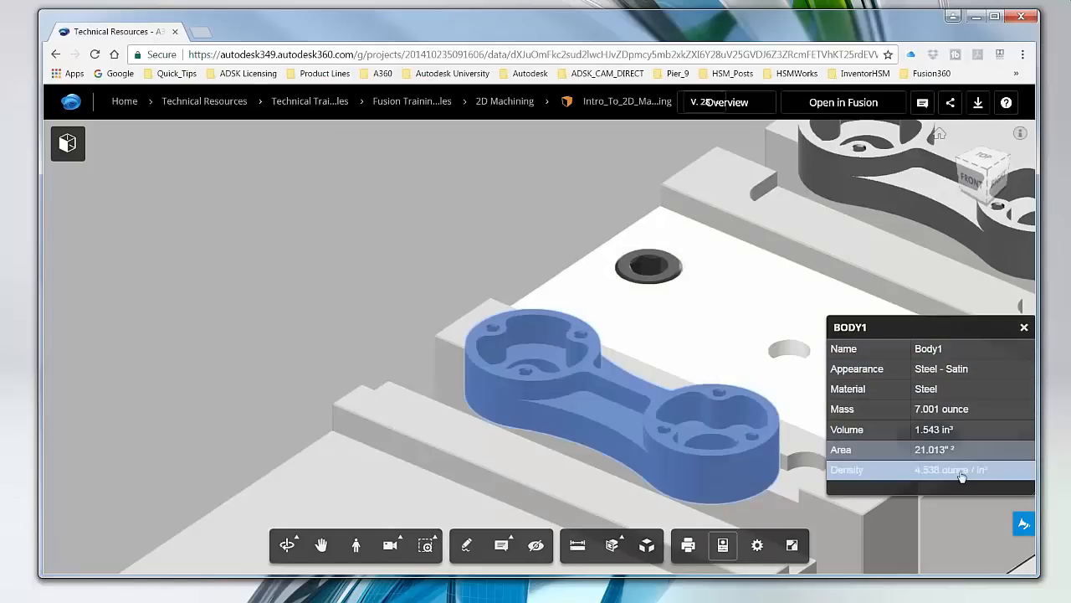
{"action": "left_click", "coordinate": [1025, 329]}
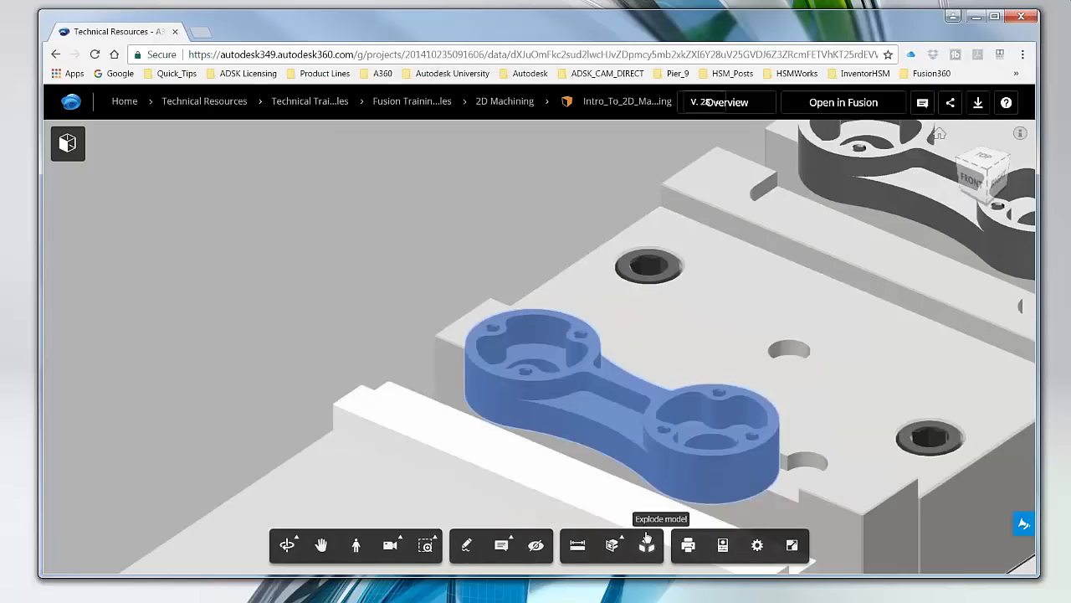
Try exploding the vise assembly with the explode control and return it to the fully assembled position.
{"action": "left_click", "coordinate": [646, 543]}
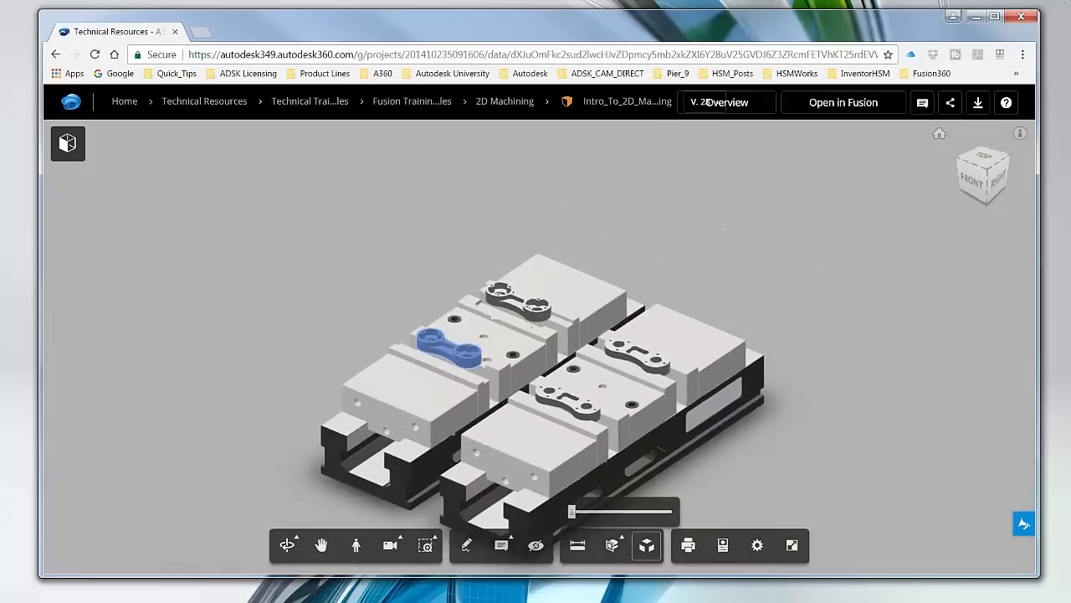
{"action": "mouse_move", "coordinate": [582, 512]}
{"action": "left_mouse_down"}
{"action": "mouse_move", "coordinate": [667, 512]}
{"action": "mouse_move", "coordinate": [571, 513]}
{"action": "left_mouse_up"}
{"action": "scroll", "coordinate": [427, 365], "scroll_direction": "up", "scroll_amount": 5}
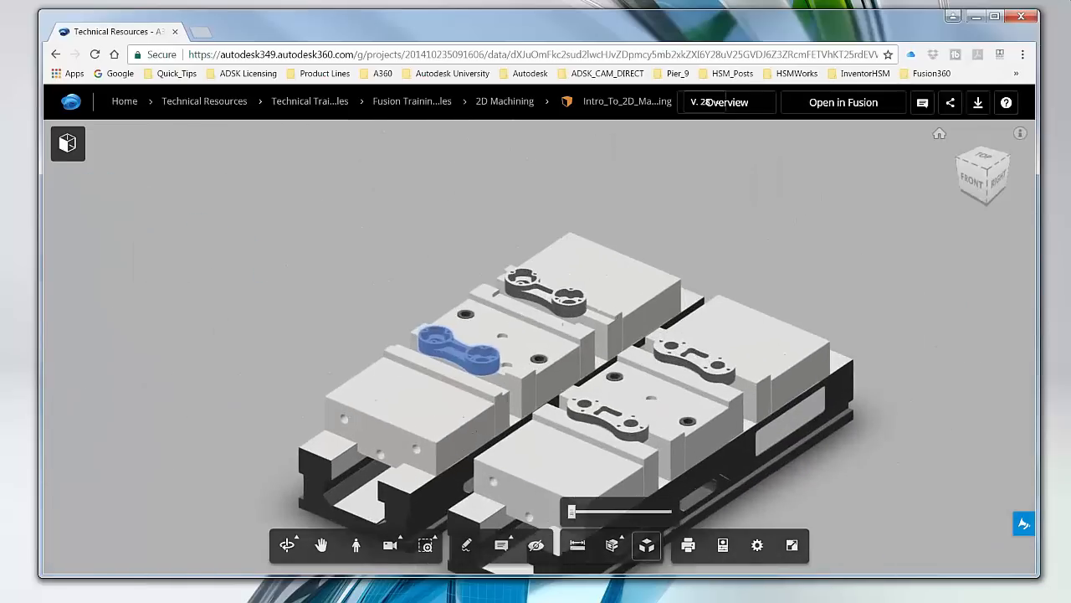
Section the model with an X plane, move the cut through the left vise and its link parts, and remove the section.
{"action": "scroll", "coordinate": [427, 365], "scroll_direction": "up", "scroll_amount": 2}
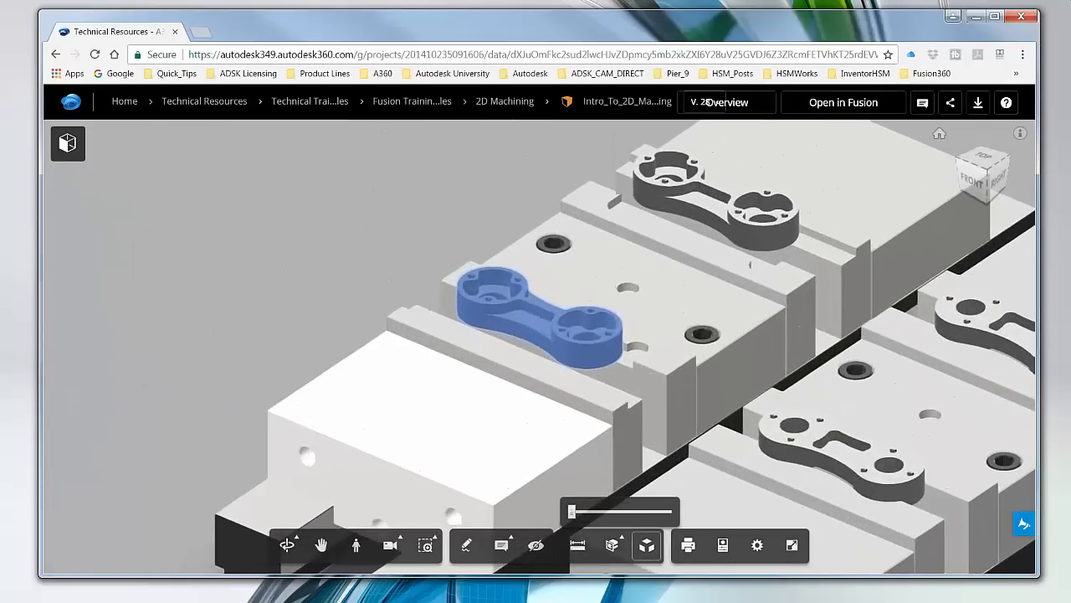
{"action": "scroll", "coordinate": [385, 396], "scroll_direction": "up", "scroll_amount": 2}
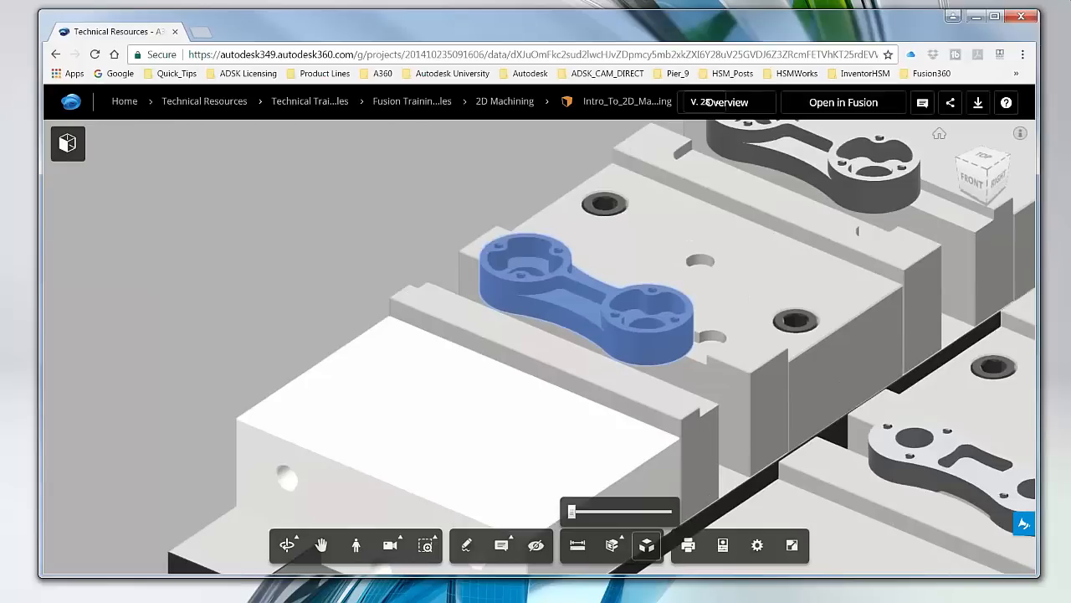
{"action": "scroll", "coordinate": [392, 356], "scroll_direction": "up", "scroll_amount": 5}
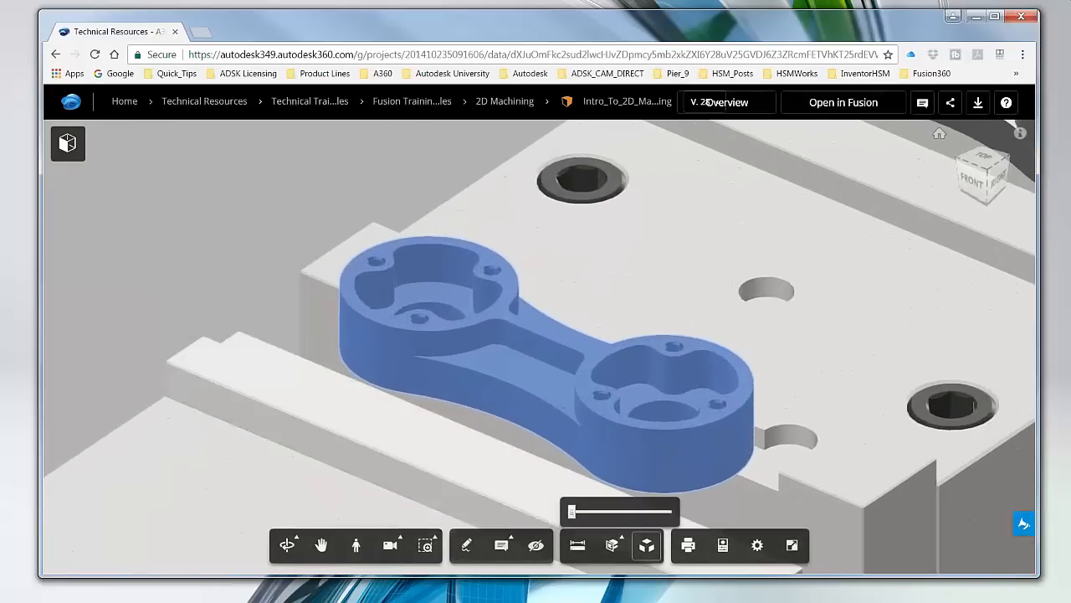
{"action": "left_click", "coordinate": [612, 545]}
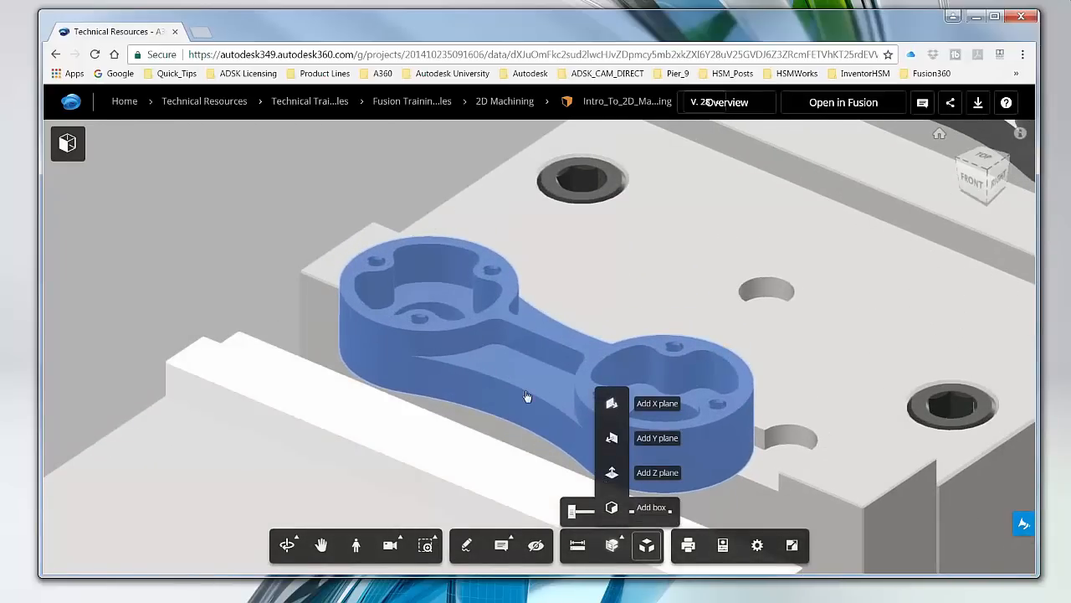
{"action": "left_click", "coordinate": [612, 403]}
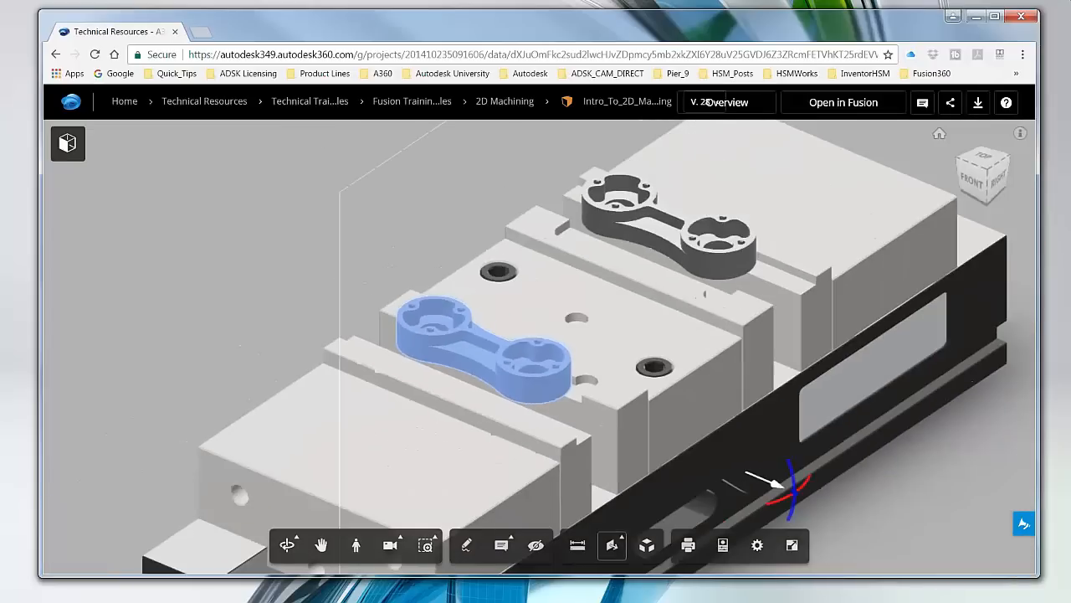
{"action": "mouse_move", "coordinate": [776, 485]}
{"action": "left_mouse_down"}
{"action": "mouse_move", "coordinate": [736, 458]}
{"action": "mouse_move", "coordinate": [587, 409]}
{"action": "mouse_move", "coordinate": [669, 445]}
{"action": "mouse_move", "coordinate": [687, 447]}
{"action": "mouse_move", "coordinate": [685, 431]}
{"action": "mouse_move", "coordinate": [680, 452]}
{"action": "mouse_move", "coordinate": [688, 432]}
{"action": "mouse_move", "coordinate": [639, 451]}
{"action": "mouse_move", "coordinate": [651, 441]}
{"action": "left_mouse_up"}
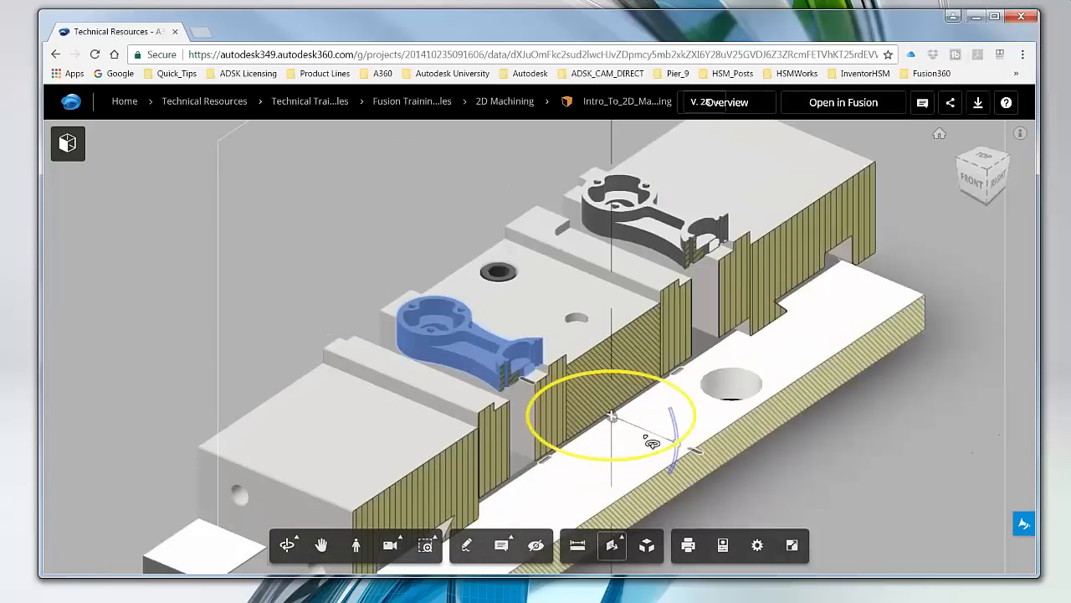
{"action": "left_click", "coordinate": [610, 552]}
Measure the distance between a small hole at each end of the left vise's front link part, and close the measurement.
{"action": "left_click", "coordinate": [578, 546]}
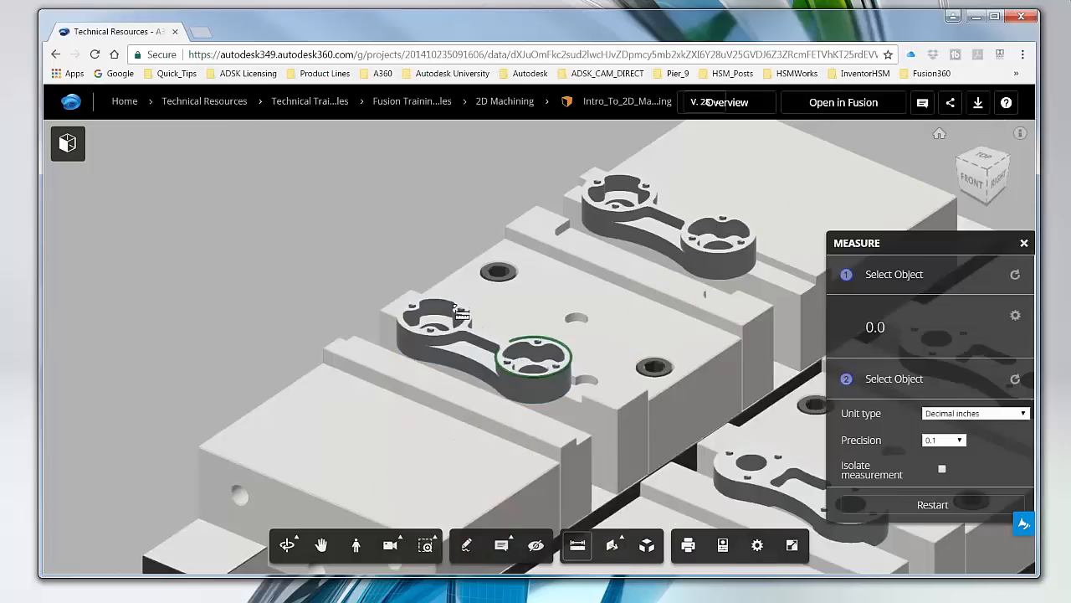
{"action": "scroll", "coordinate": [435, 314], "scroll_direction": "up", "scroll_amount": 10}
{"action": "left_click", "coordinate": [434, 310]}
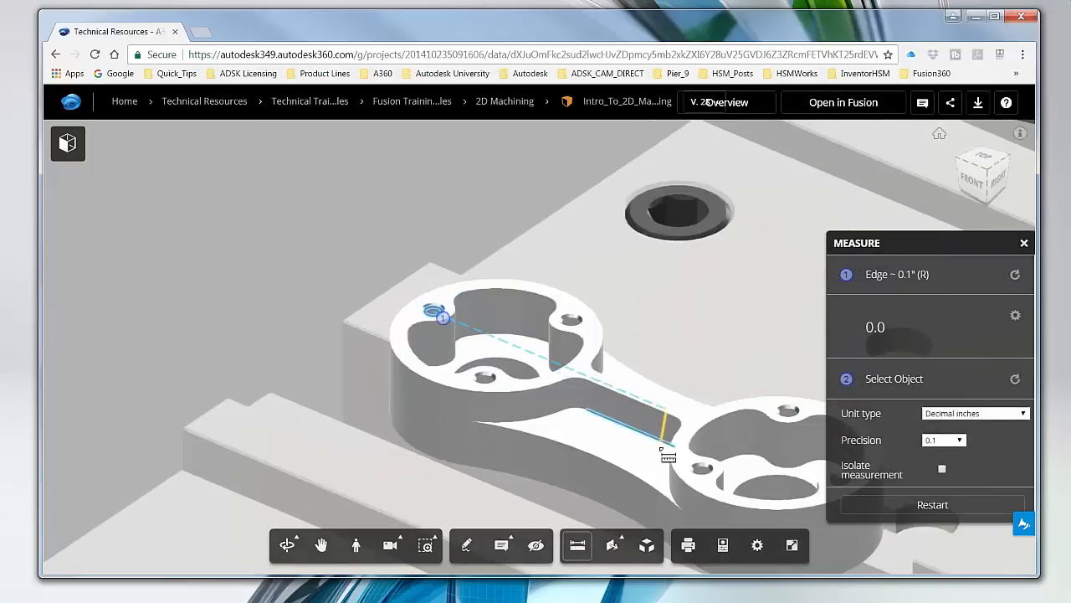
{"action": "left_click", "coordinate": [707, 474]}
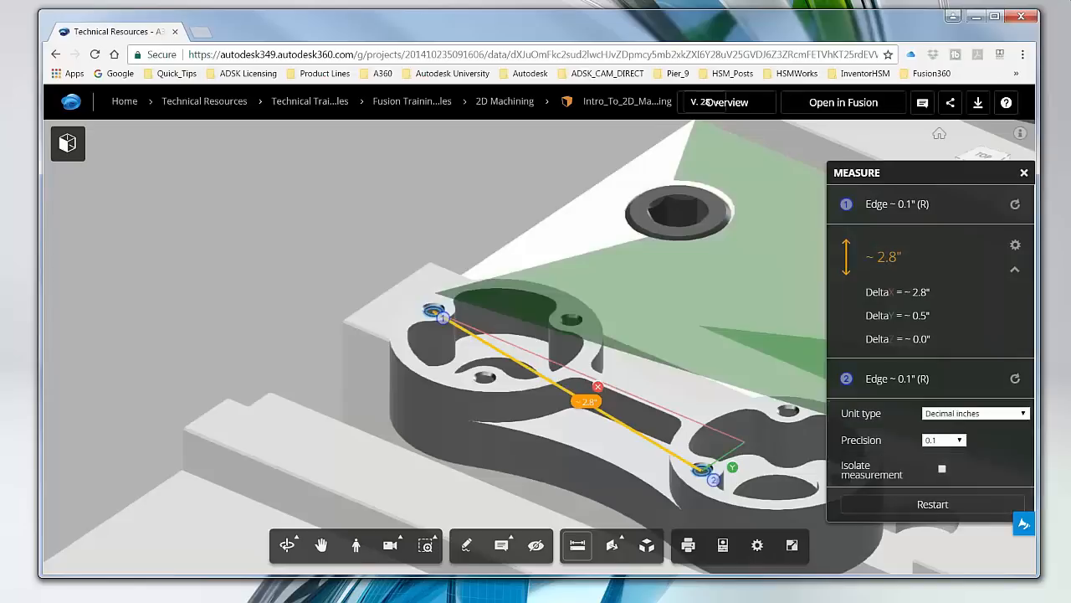
{"action": "scroll", "coordinate": [232, 222], "scroll_direction": "down", "scroll_amount": 5}
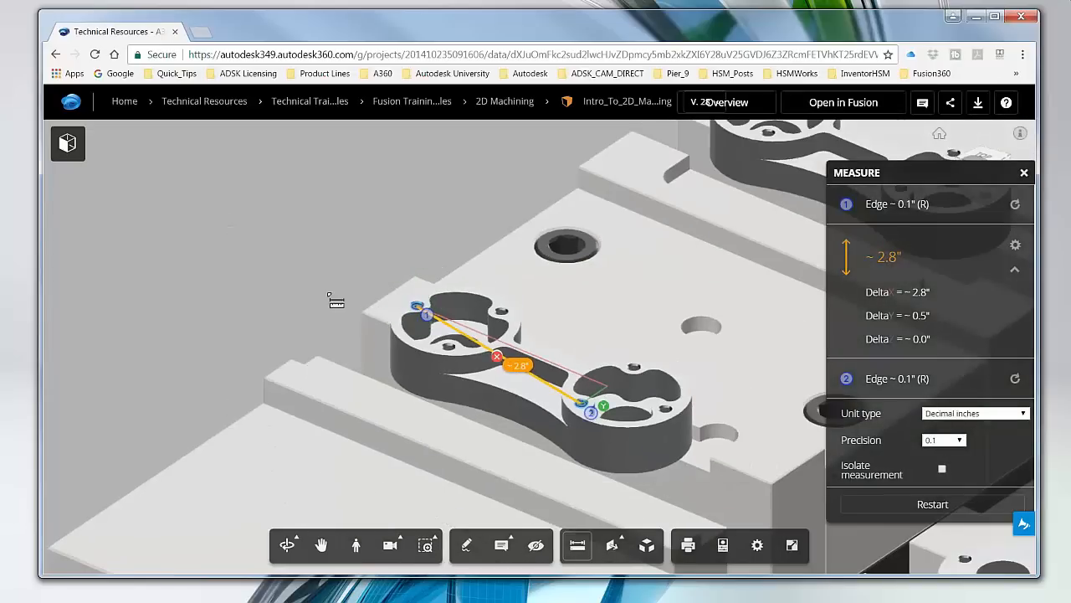
{"action": "left_click_drag", "start_coordinate": [356, 384], "coordinate": [344, 200]}
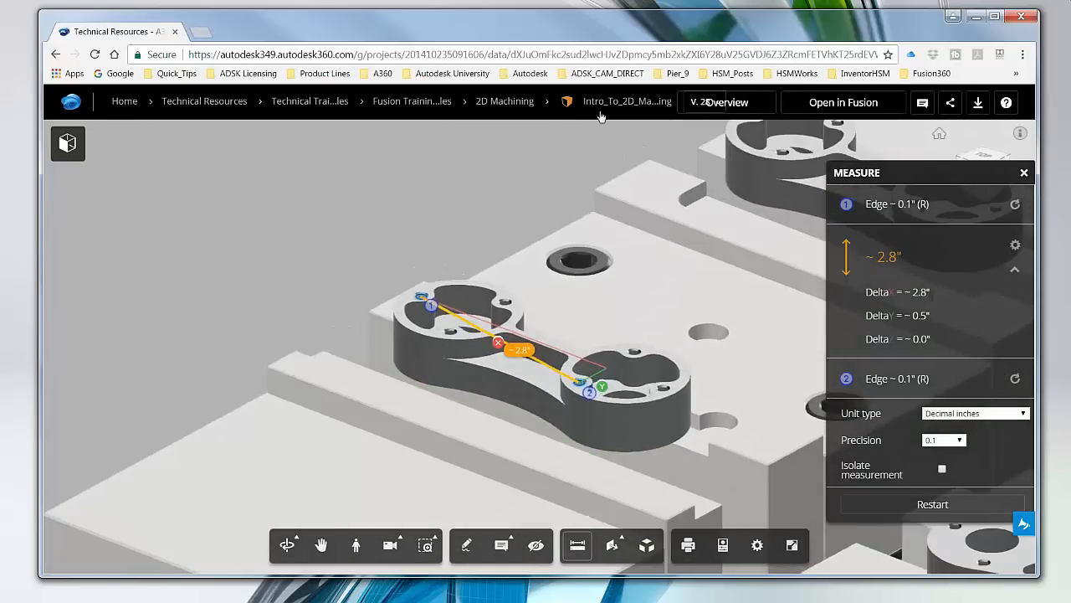
{"action": "scroll", "coordinate": [552, 383], "scroll_direction": "up", "scroll_amount": 3}
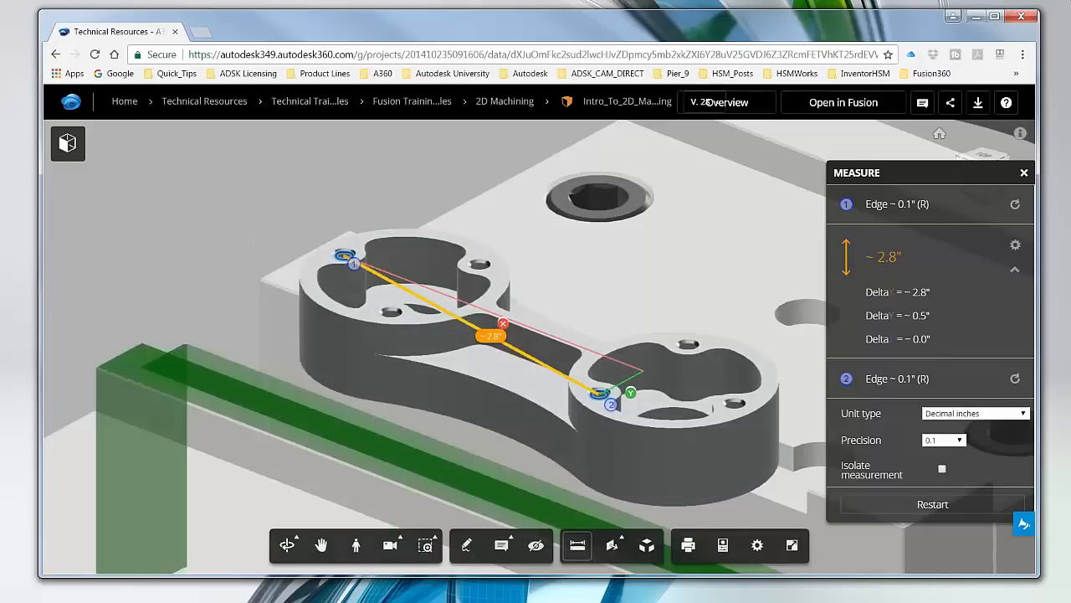
{"action": "scroll", "coordinate": [344, 197], "scroll_direction": "down", "scroll_amount": 5}
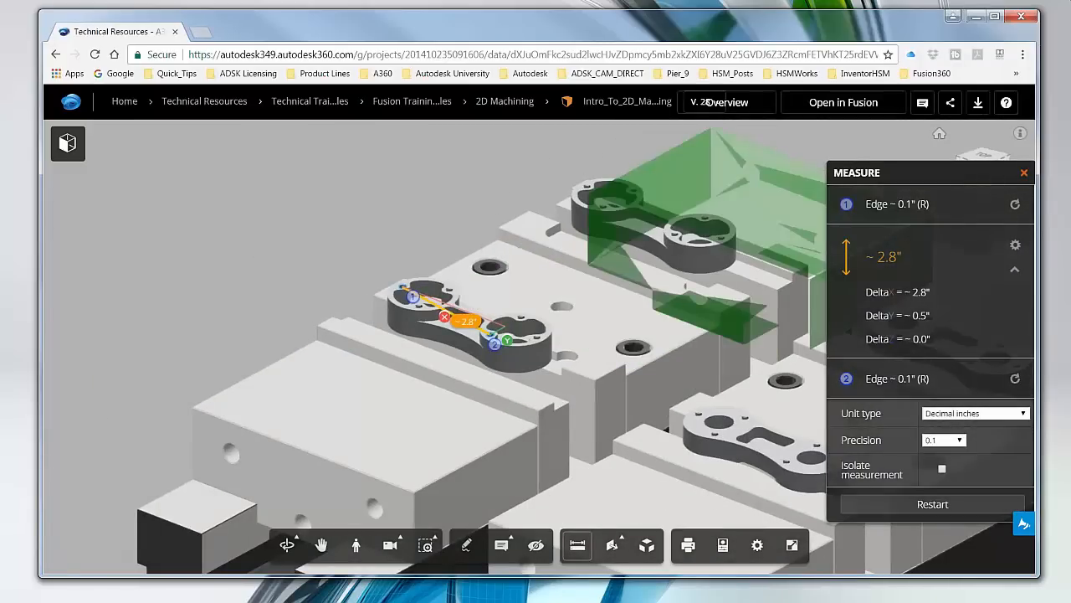
{"action": "left_click", "coordinate": [1023, 173]}
{"action": "scroll", "coordinate": [354, 226], "scroll_direction": "down", "scroll_amount": 3}
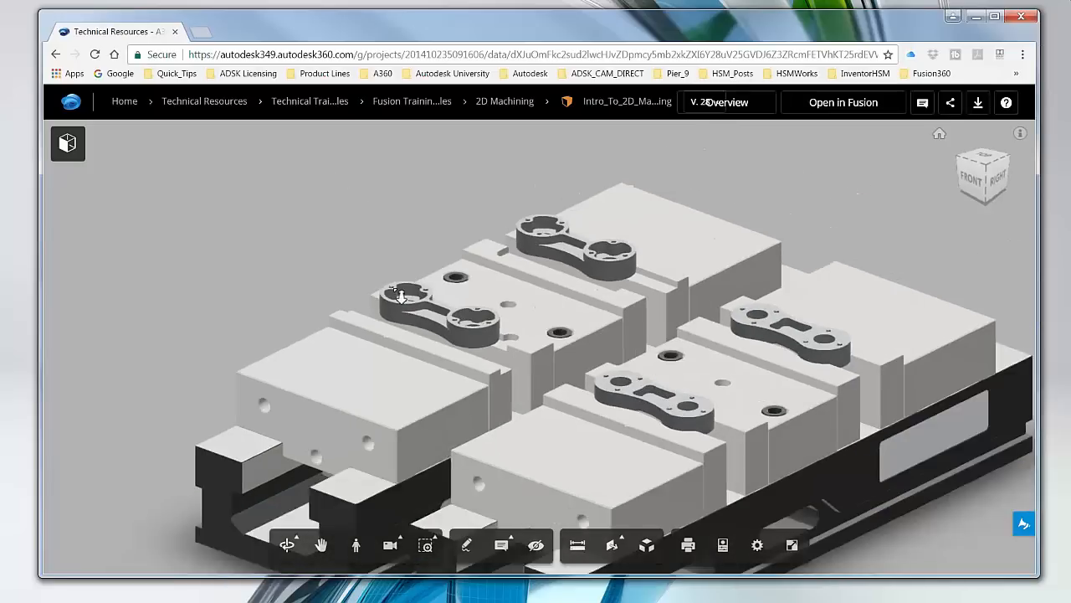
{"action": "scroll", "coordinate": [427, 317], "scroll_direction": "up", "scroll_amount": 5}
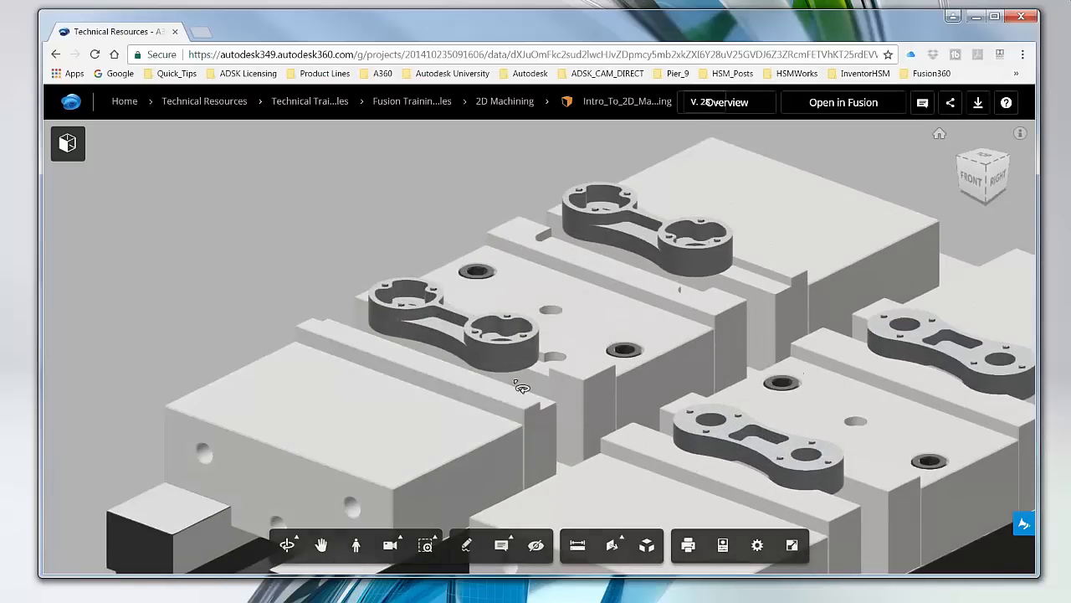
{"action": "double_click", "coordinate": [397, 287]}
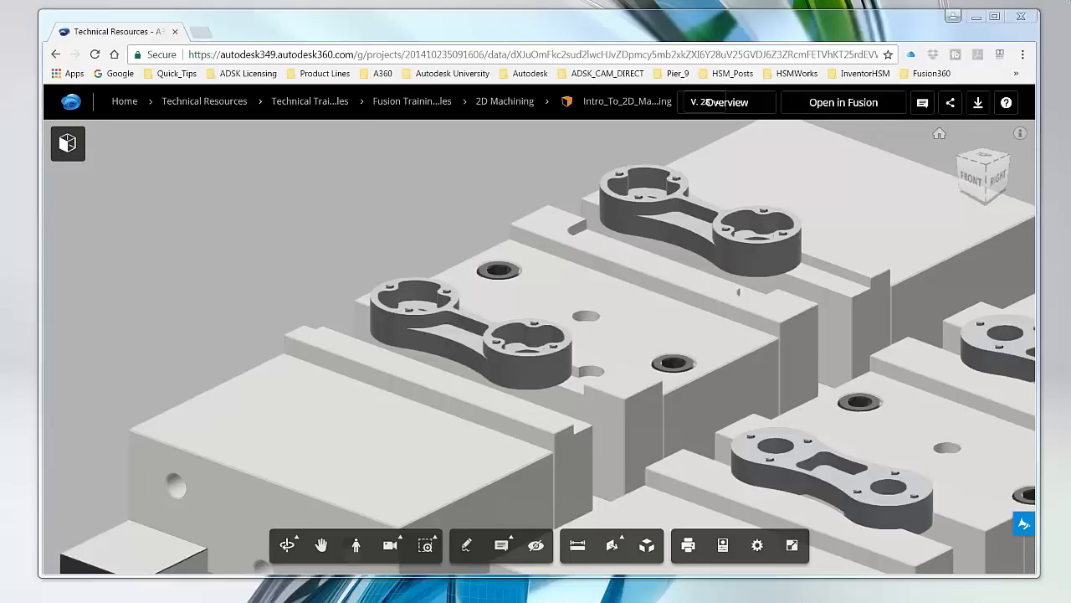
{"action": "scroll", "coordinate": [518, 279], "scroll_direction": "down", "scroll_amount": 5}
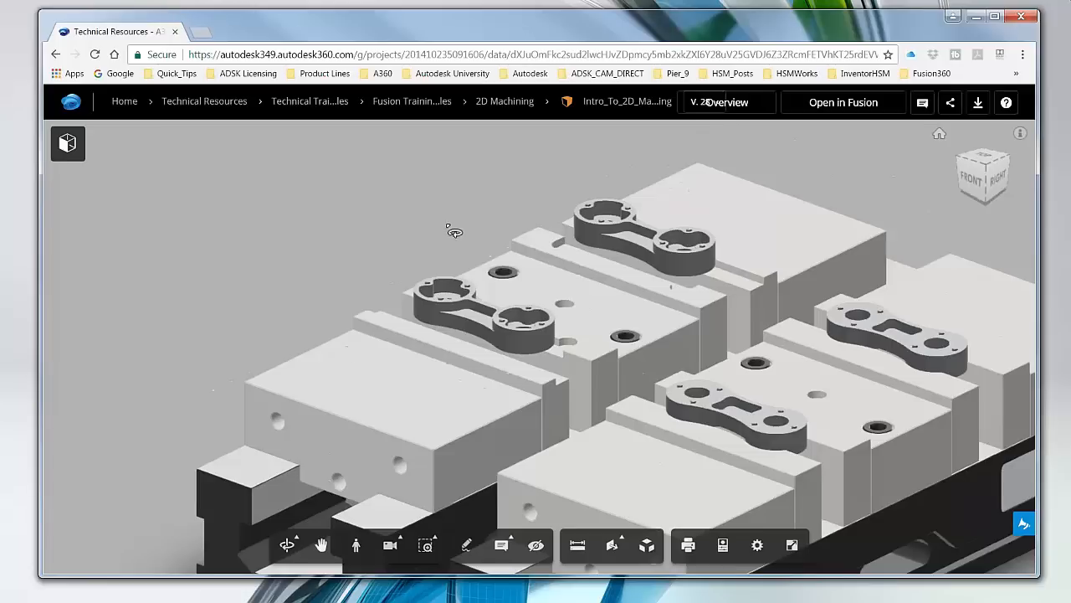
Open the design in Fusion 360, agreeing to activate the Autodesk CAM hub and close all open documents.
{"action": "left_click", "coordinate": [835, 110]}
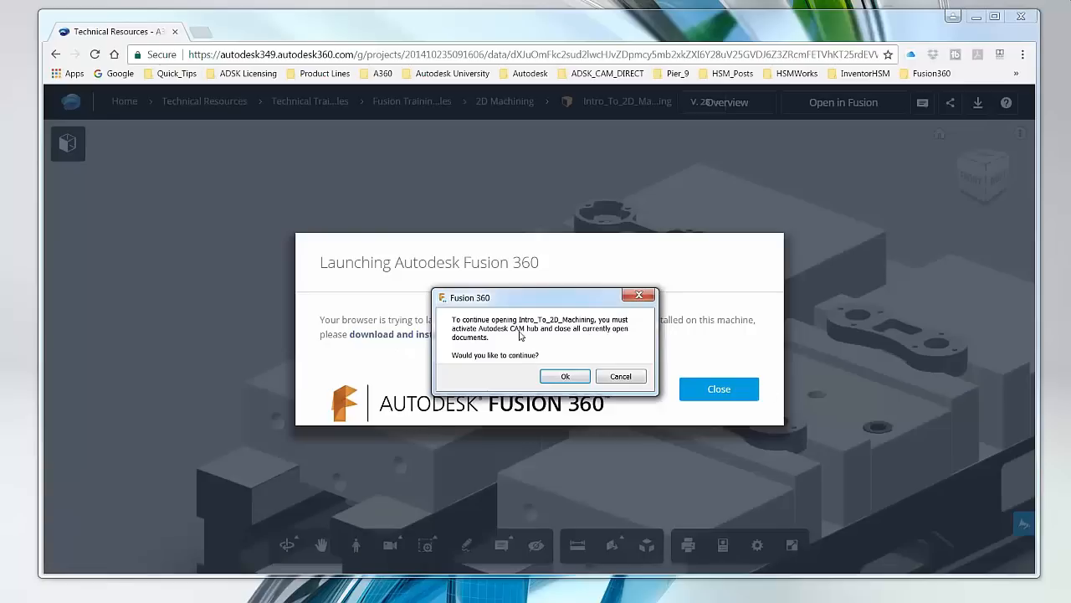
{"action": "left_click", "coordinate": [563, 377]}
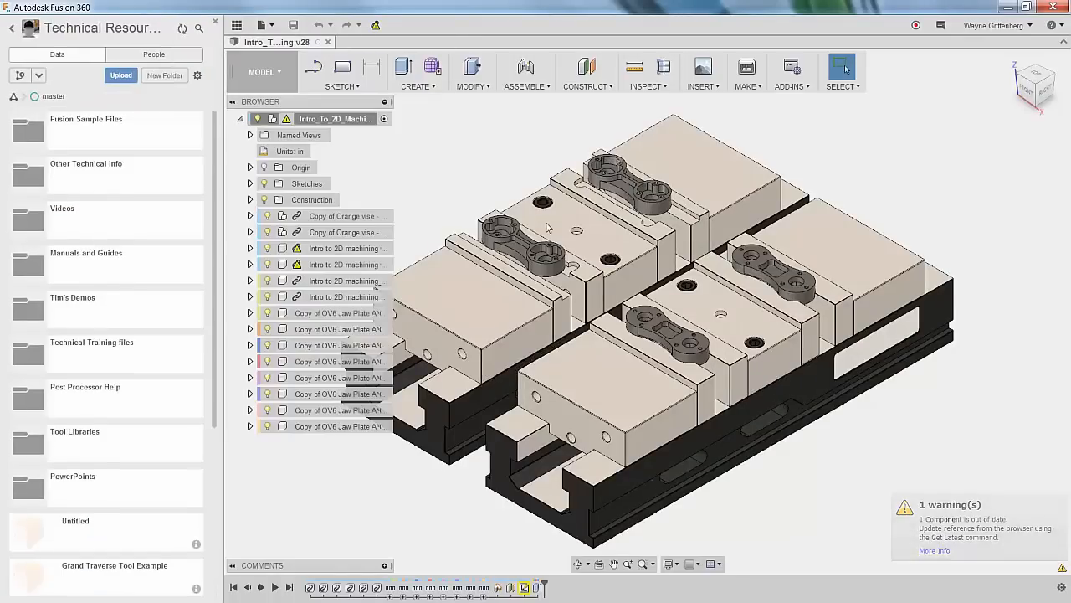
{"action": "scroll", "coordinate": [837, 276], "scroll_direction": "up", "scroll_amount": 3}
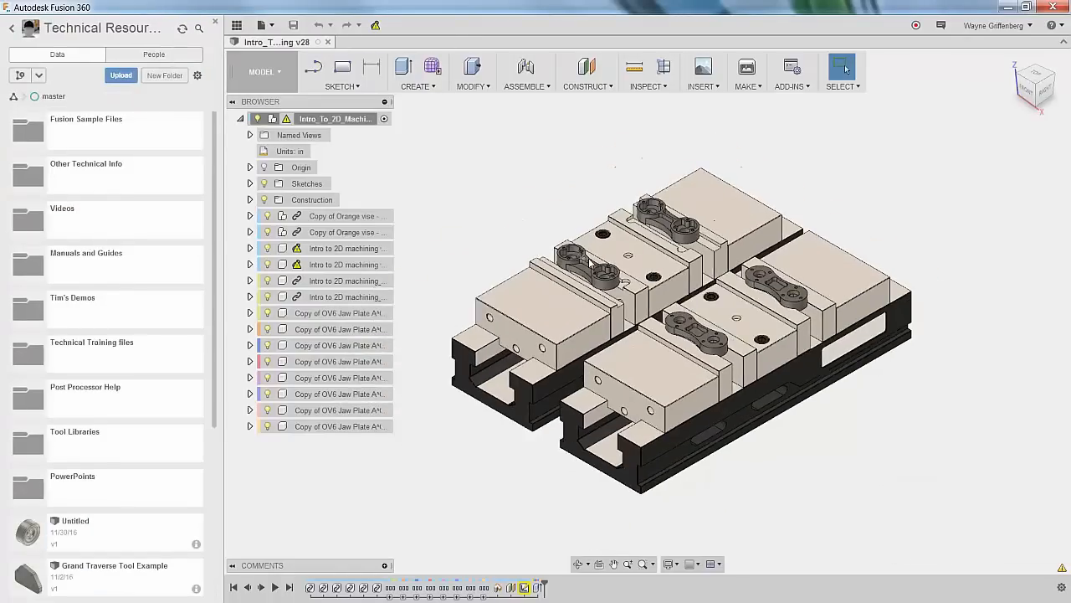
{"action": "scroll", "coordinate": [617, 284], "scroll_direction": "down", "scroll_amount": 3}
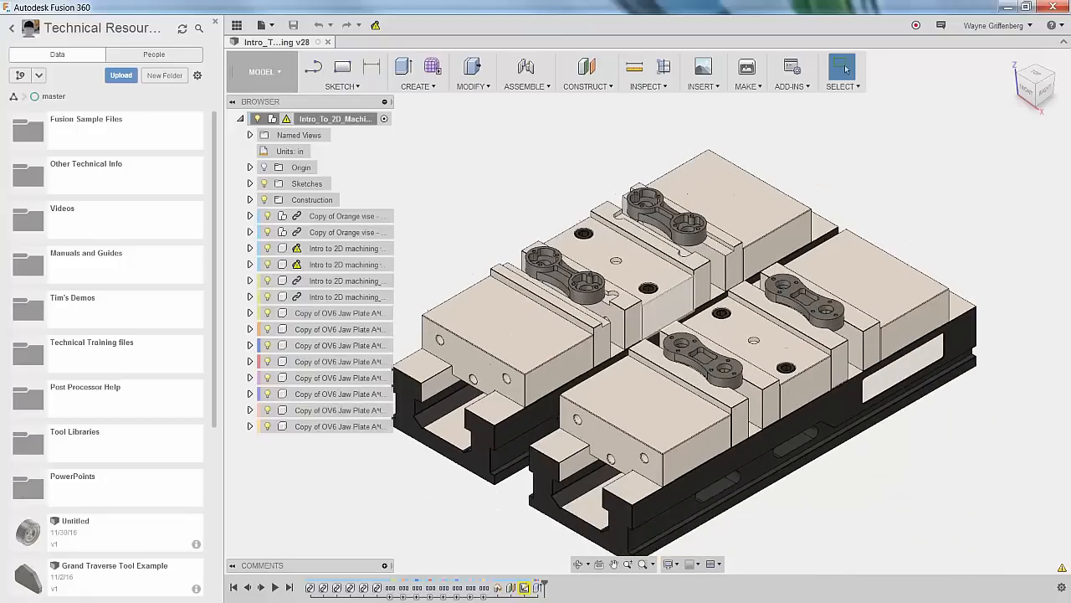
Dismiss the Fusion 360 launch notice in the browser and minimize the browser window to return to the opened design.
{"action": "scroll", "coordinate": [617, 284], "scroll_direction": "down", "scroll_amount": 3}
{"action": "scroll", "coordinate": [622, 293], "scroll_direction": "up", "scroll_amount": 3}
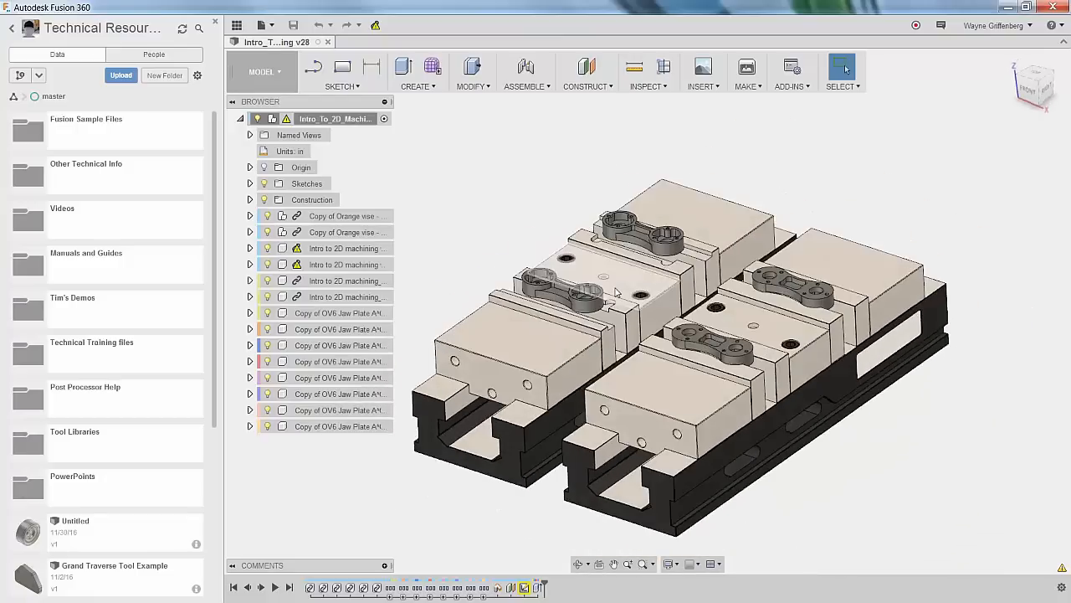
{"action": "middle_click_drag", "start_coordinate": [621, 293], "coordinate": [604, 272], "text": "shift"}
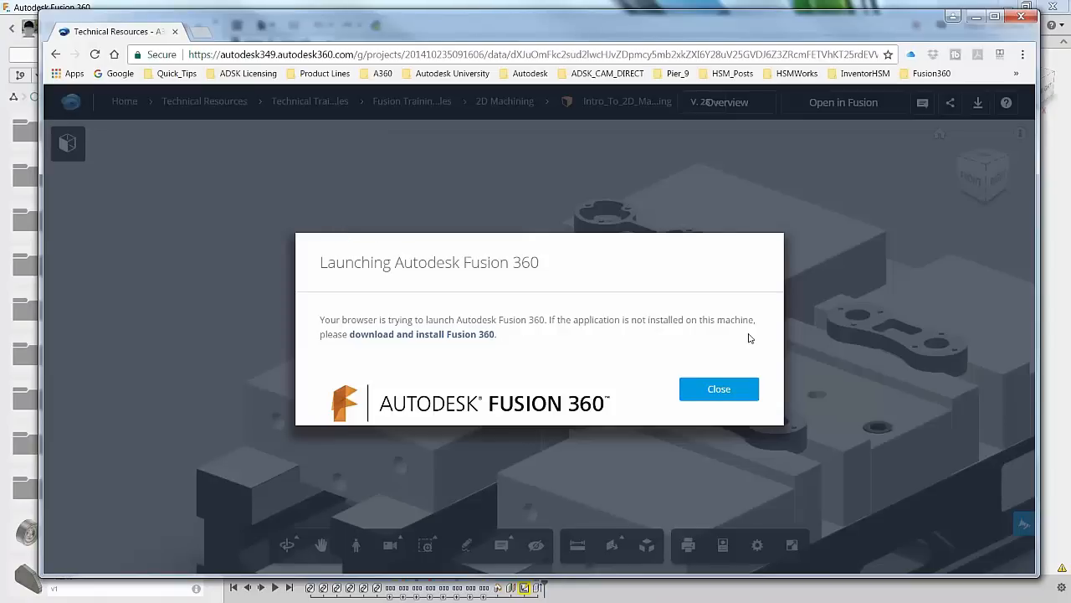
{"action": "left_click", "coordinate": [719, 389]}
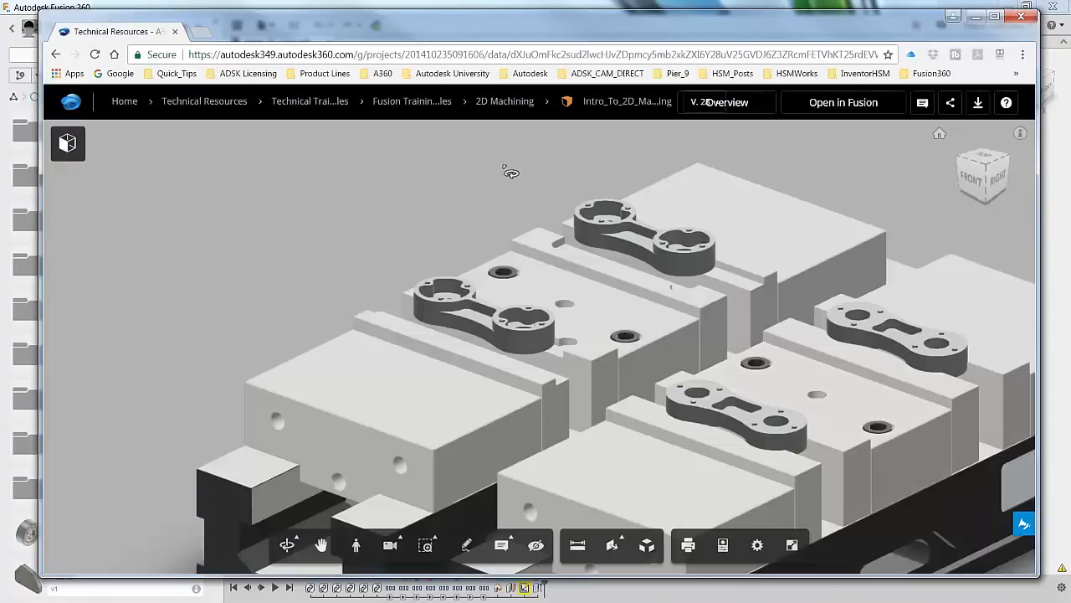
{"action": "left_click", "coordinate": [976, 16]}
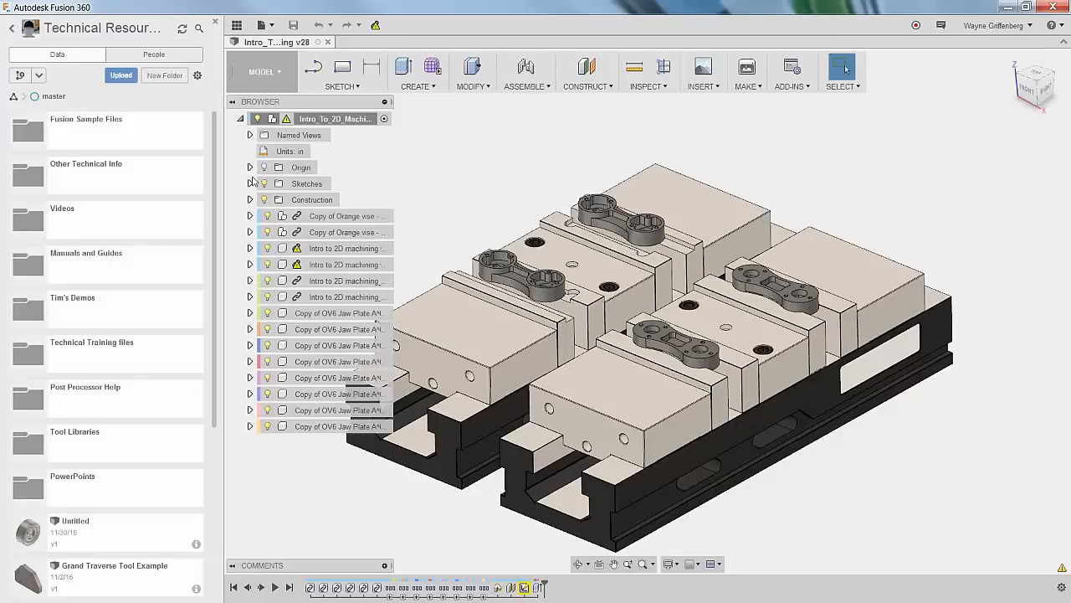
{"action": "scroll", "coordinate": [211, 197], "scroll_direction": "down", "scroll_amount": 3}
{"action": "scroll", "coordinate": [212, 197], "scroll_direction": "up", "scroll_amount": 3}
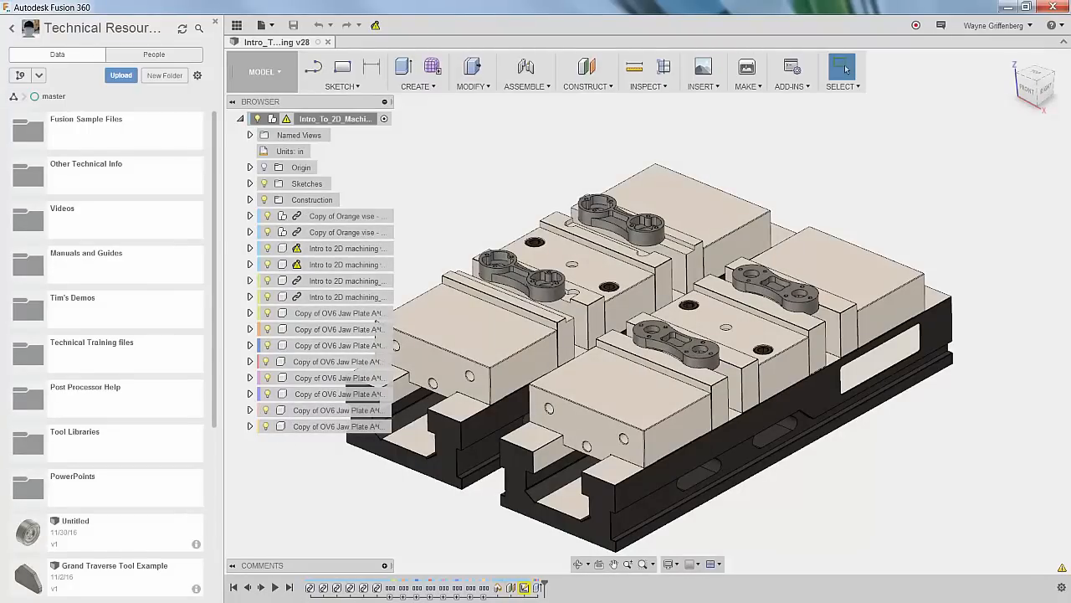
{"action": "left_click_drag", "start_coordinate": [543, 586], "coordinate": [563, 586]}
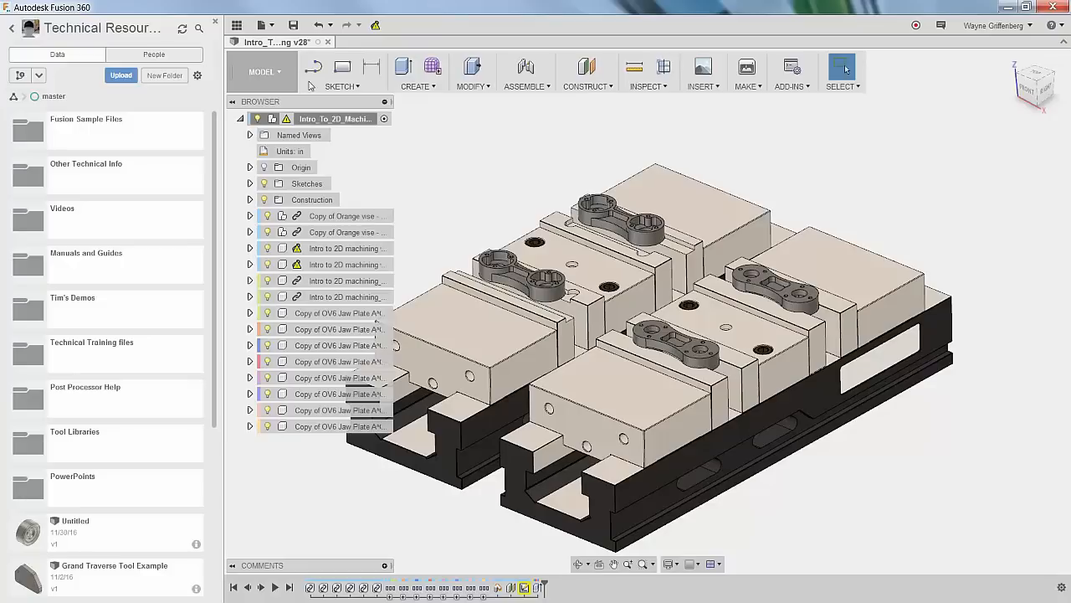
{"action": "left_click", "coordinate": [256, 74]}
{"action": "middle_click_drag", "start_coordinate": [738, 270], "coordinate": [514, 283], "text": "shift"}
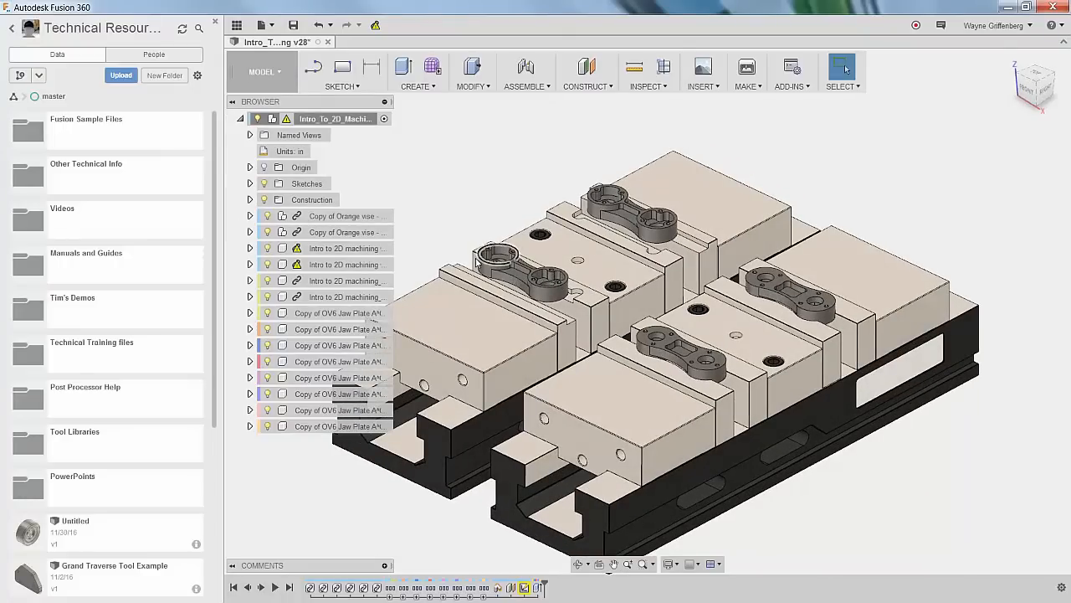
{"action": "middle_click_drag", "start_coordinate": [520, 264], "coordinate": [538, 234], "text": "shift"}
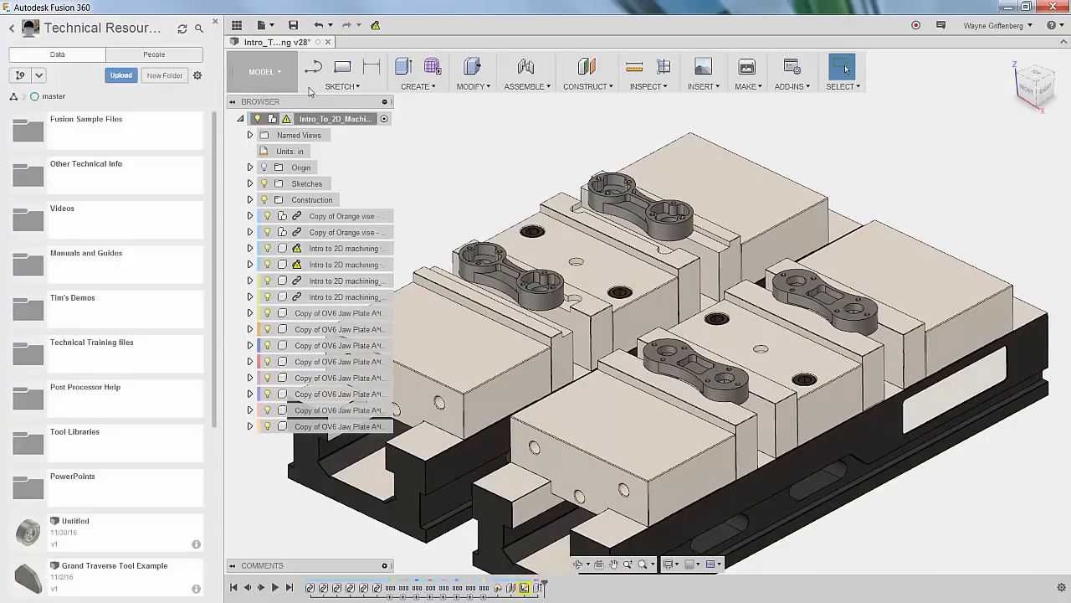
Close the Intro_To_2D_Machining design without saving, and switch to the first hub listed under the account holder's name.
{"action": "left_click", "coordinate": [329, 42]}
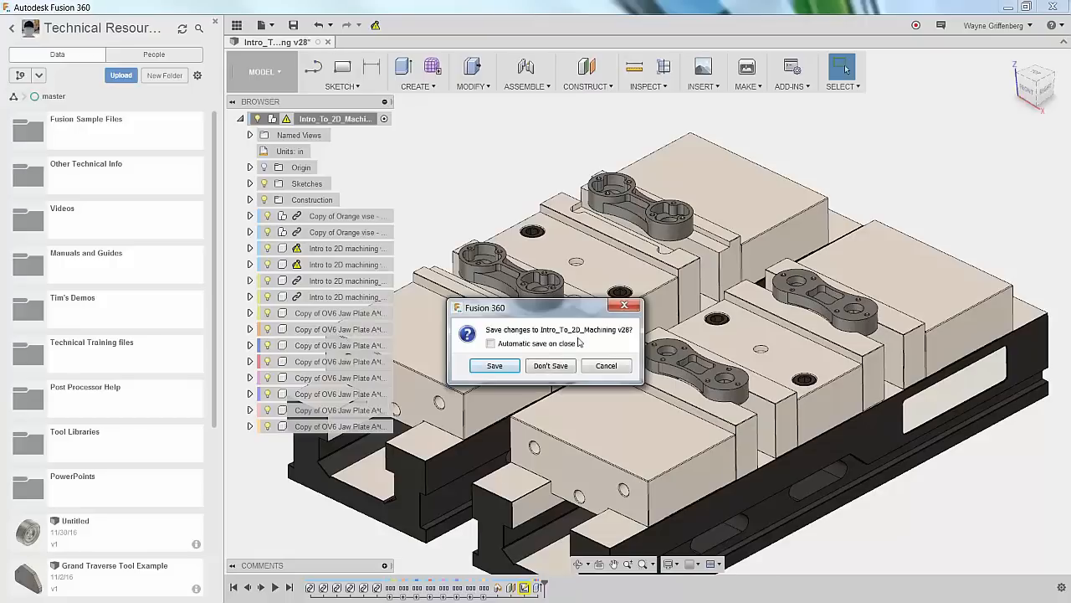
{"action": "left_click", "coordinate": [552, 365]}
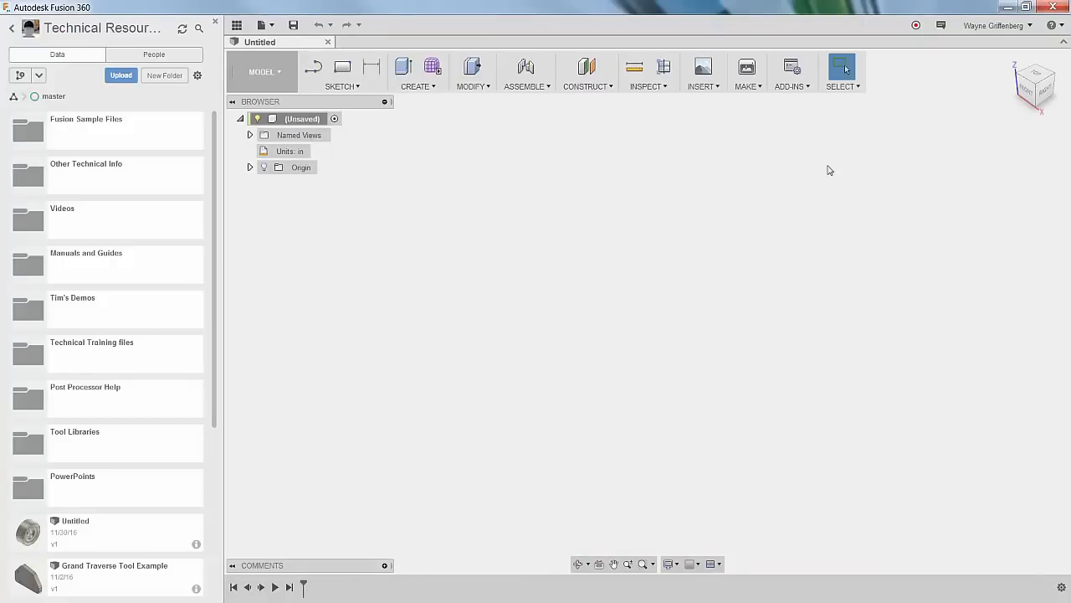
{"action": "left_click", "coordinate": [994, 25]}
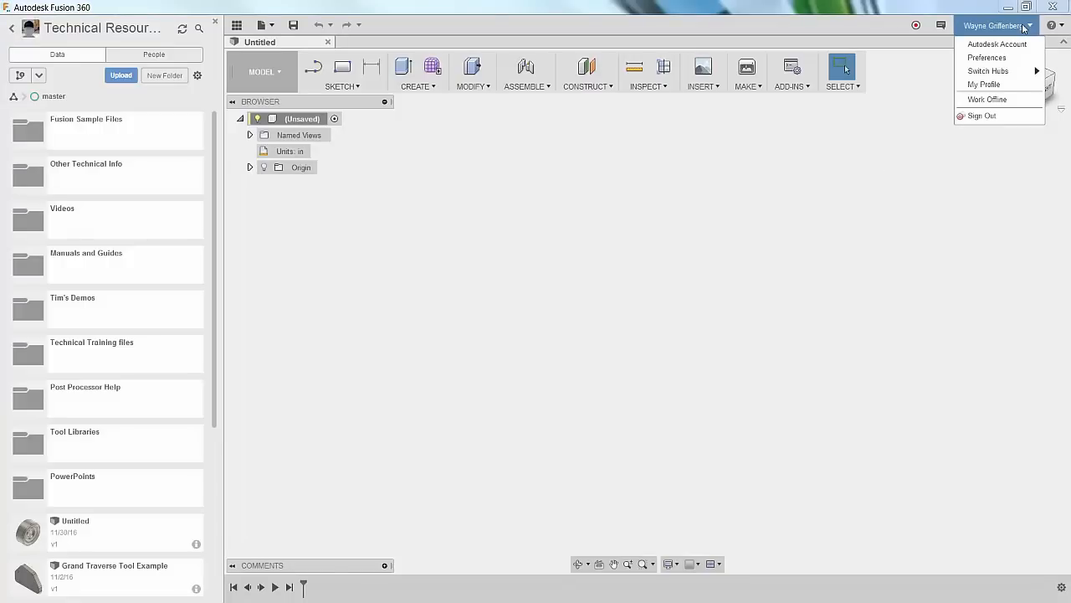
{"action": "mouse_move", "coordinate": [1006, 73]}
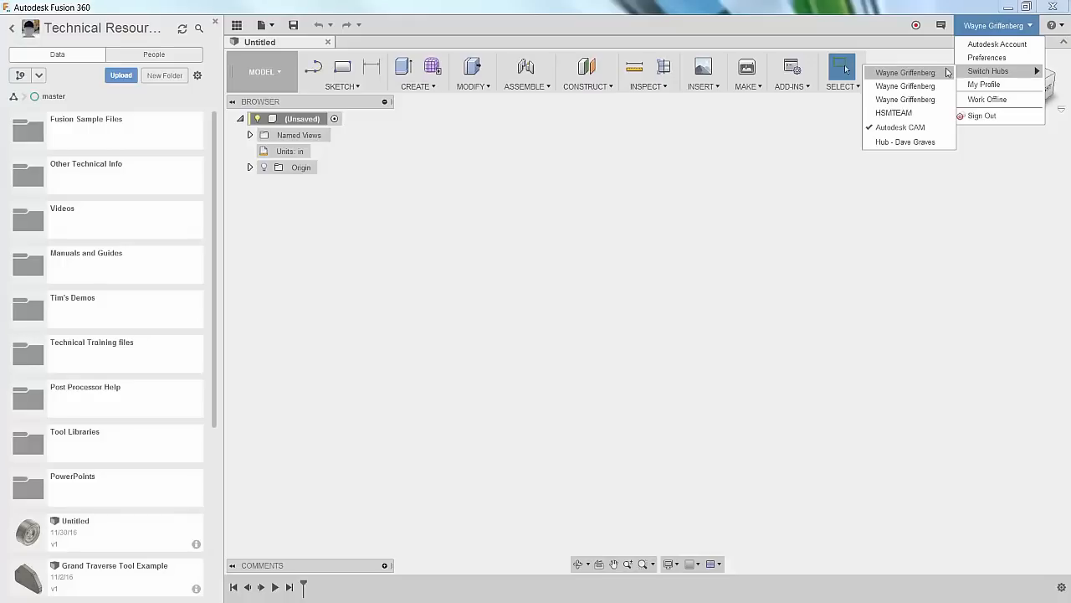
{"action": "left_click", "coordinate": [905, 74]}
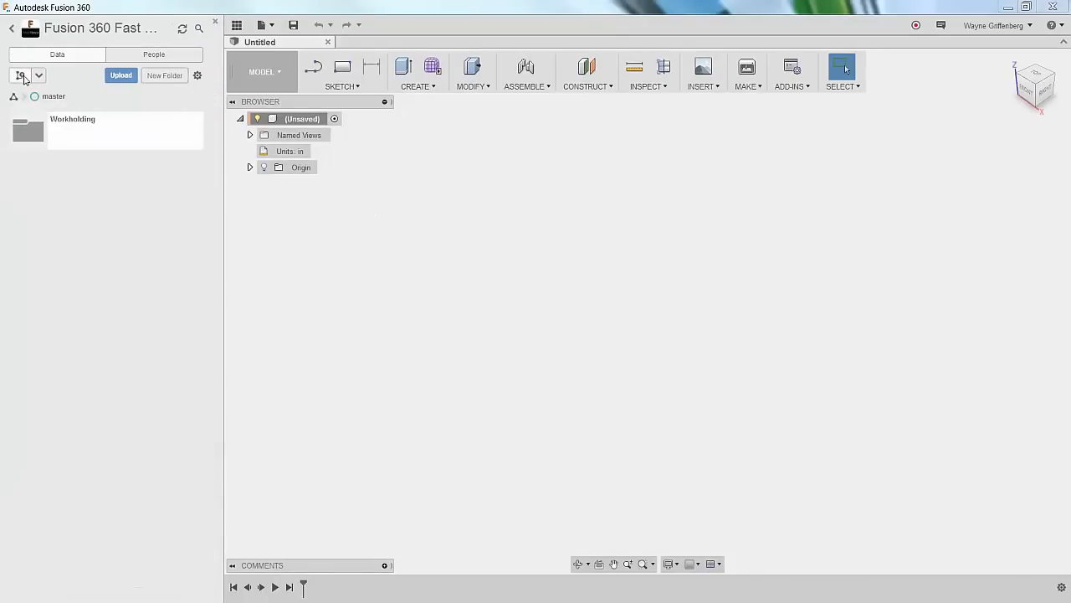
Browse the hub's projects and the Workholding folder of Fusion 360 Fast Track, return to its master level, and hide the project data.
{"action": "left_click", "coordinate": [12, 29]}
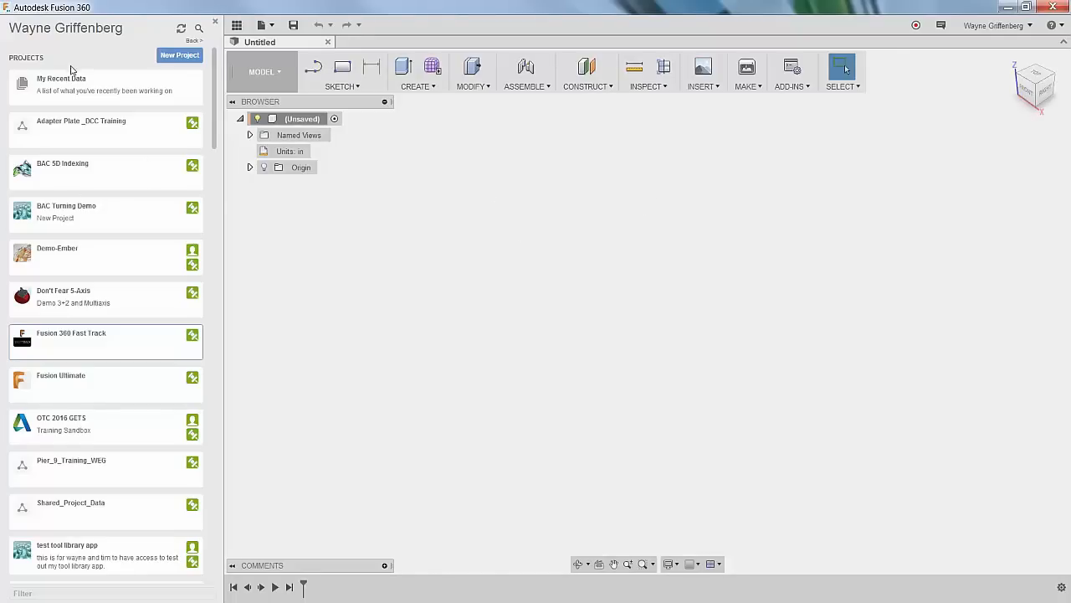
{"action": "left_click", "coordinate": [52, 350]}
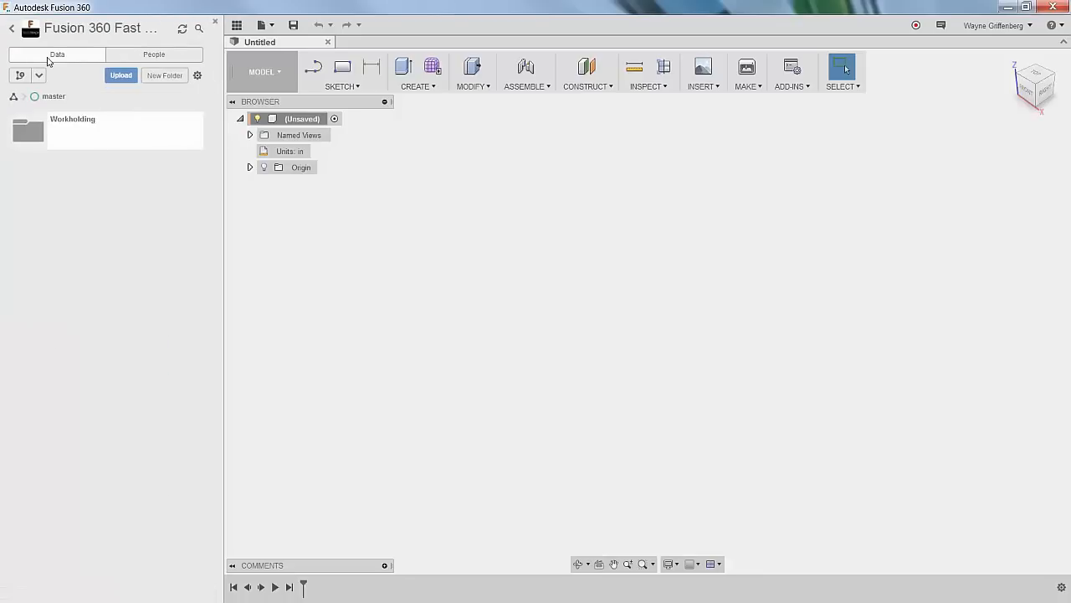
{"action": "left_click", "coordinate": [72, 136]}
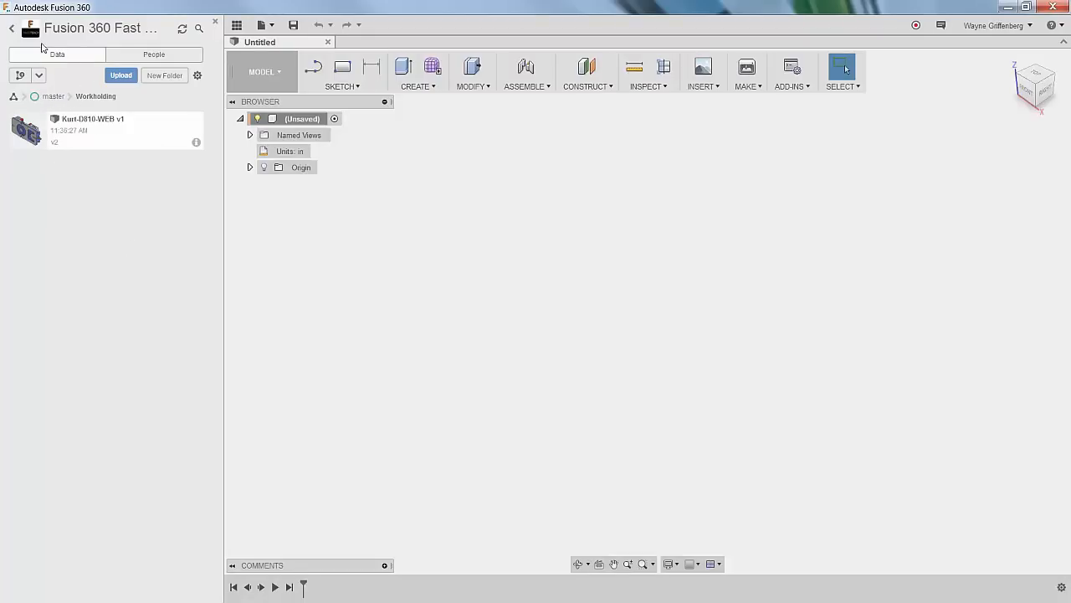
{"action": "left_click", "coordinate": [53, 96]}
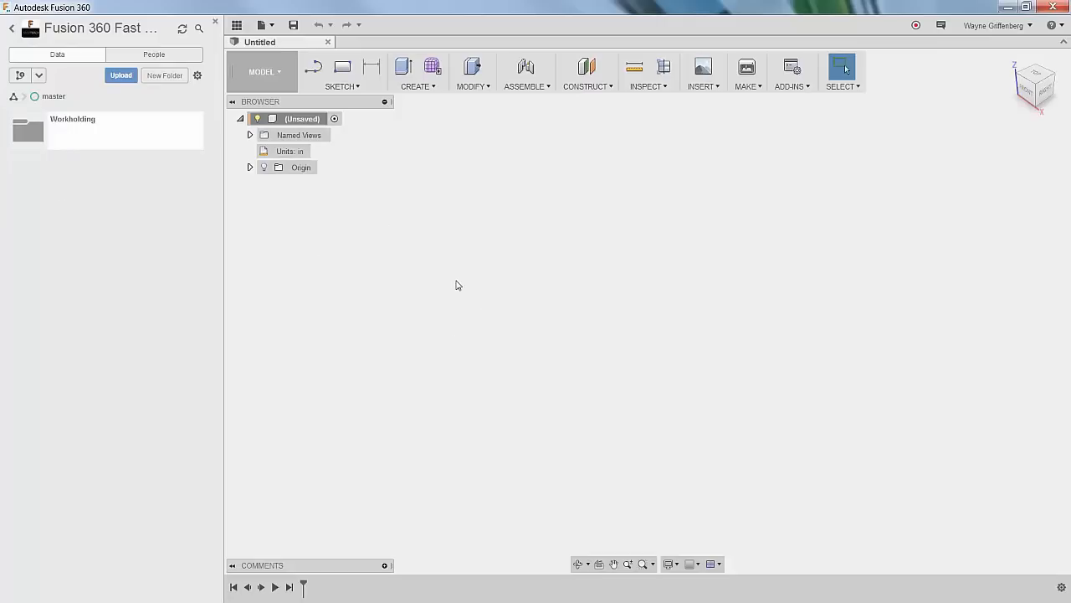
{"action": "left_click", "coordinate": [215, 25]}
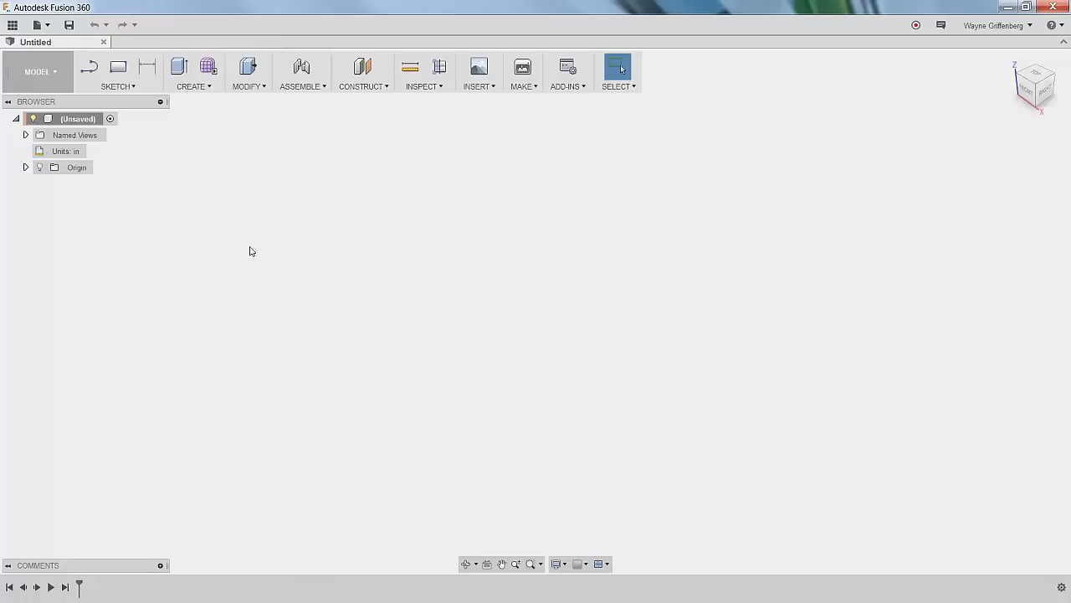
Expand the Origin folder of the untitled design and look through its Named Views.
{"action": "left_click", "coordinate": [26, 167]}
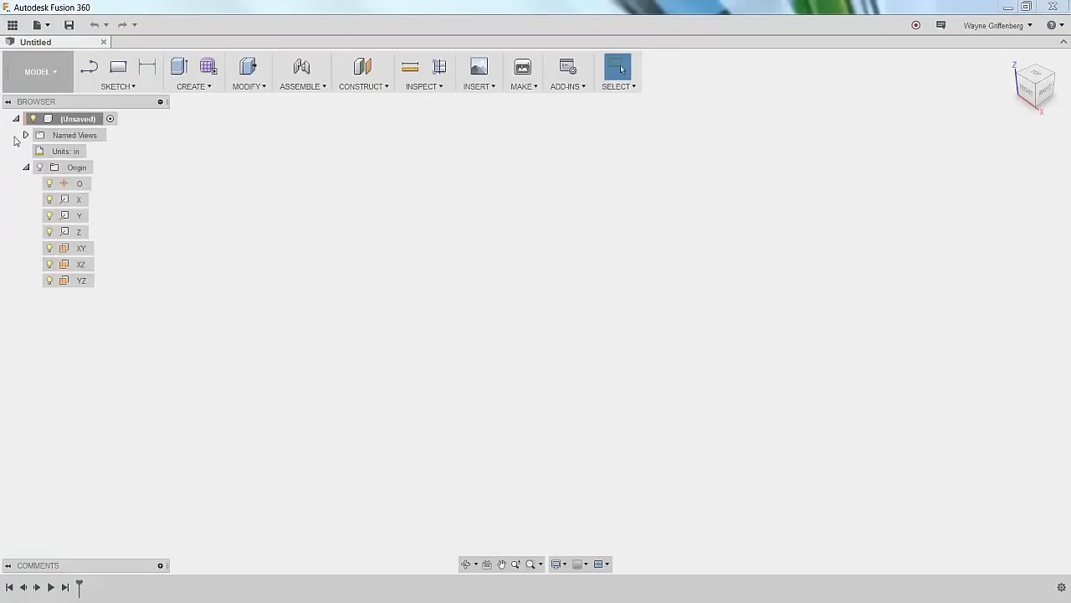
{"action": "left_click", "coordinate": [26, 135]}
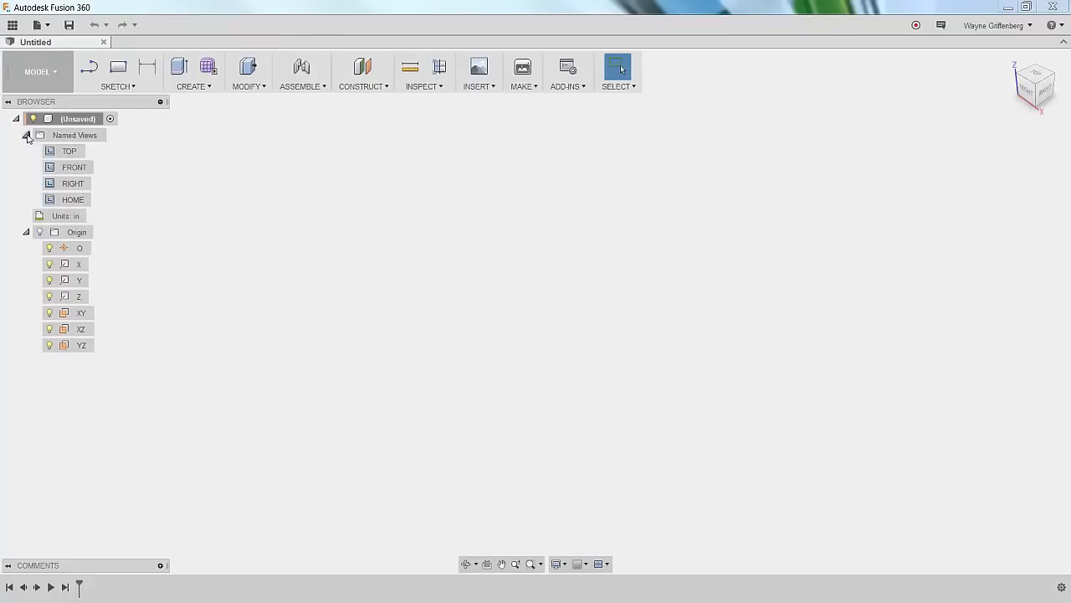
{"action": "left_click", "coordinate": [26, 136]}
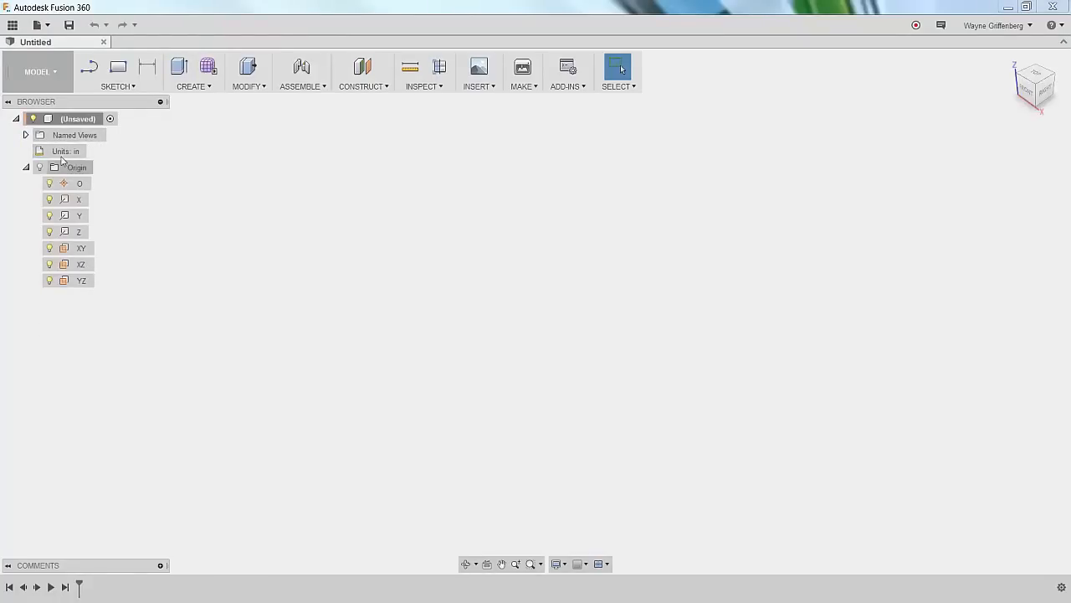
Review the unit types available for the design, cancel without changing them, and show the origin planes and axes.
{"action": "mouse_move", "coordinate": [81, 153]}
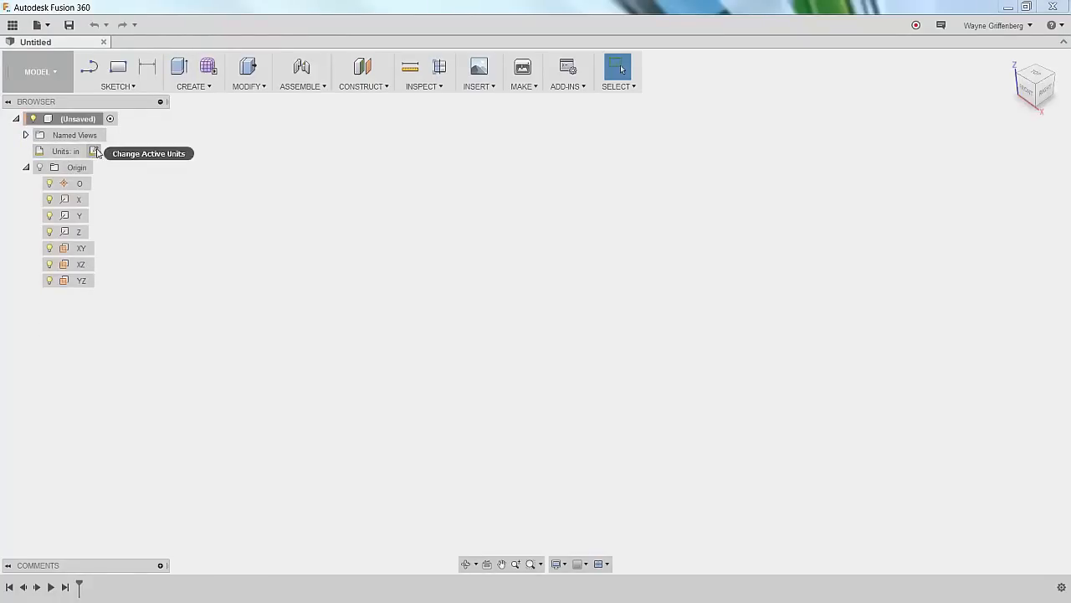
{"action": "left_click", "coordinate": [93, 150]}
{"action": "left_click", "coordinate": [139, 270]}
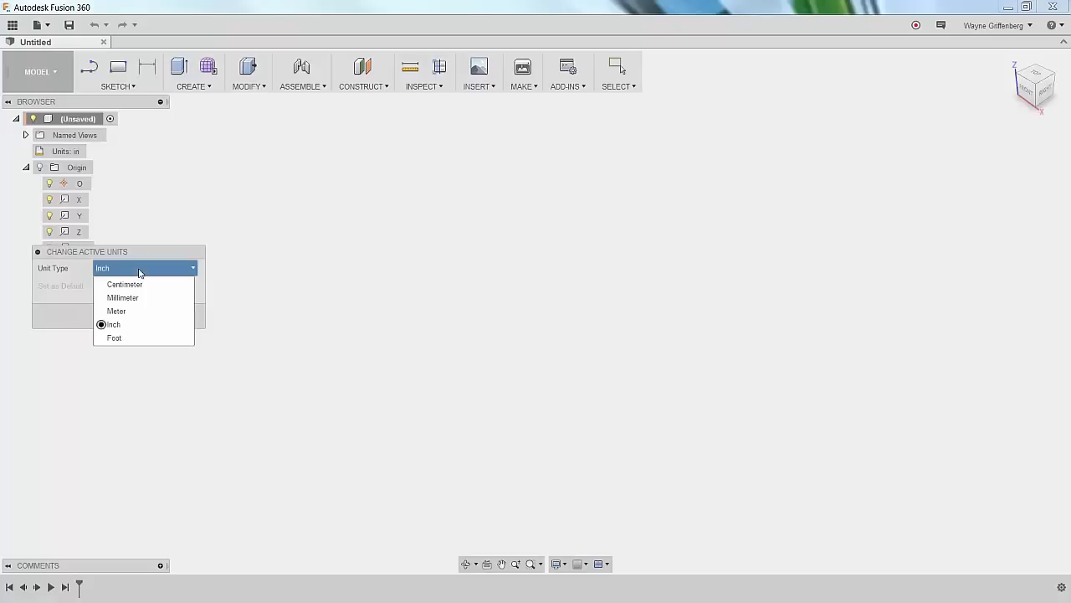
{"action": "left_click", "coordinate": [140, 270]}
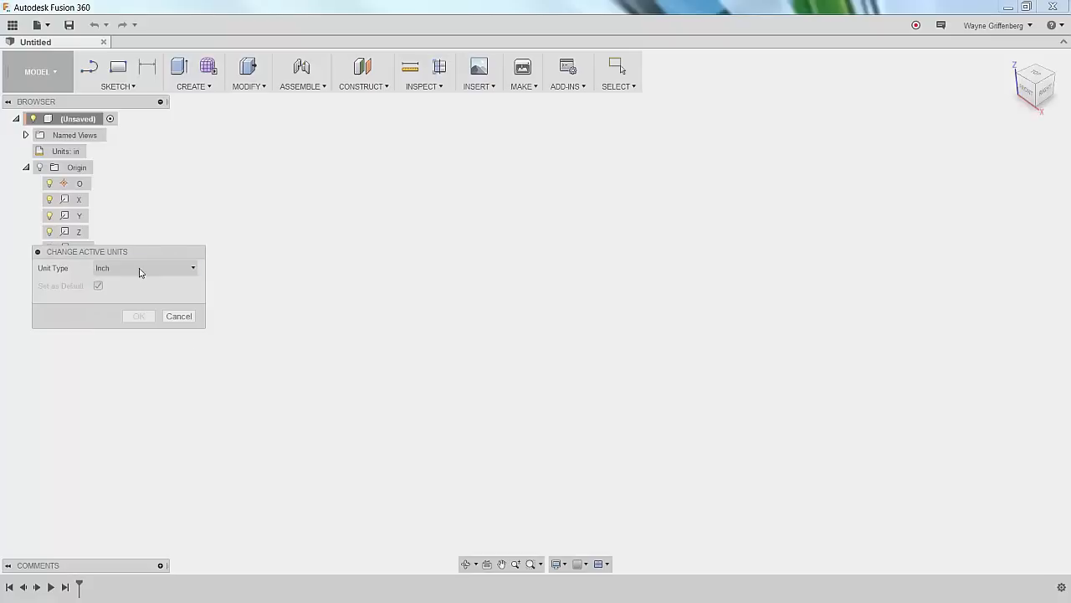
{"action": "left_click", "coordinate": [184, 317]}
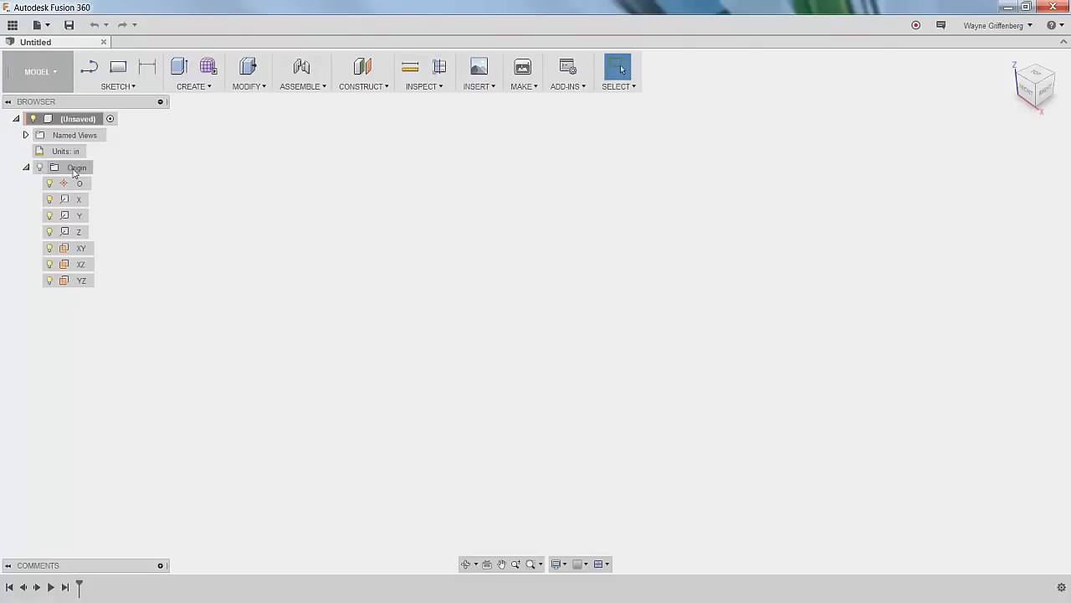
{"action": "left_click", "coordinate": [39, 167]}
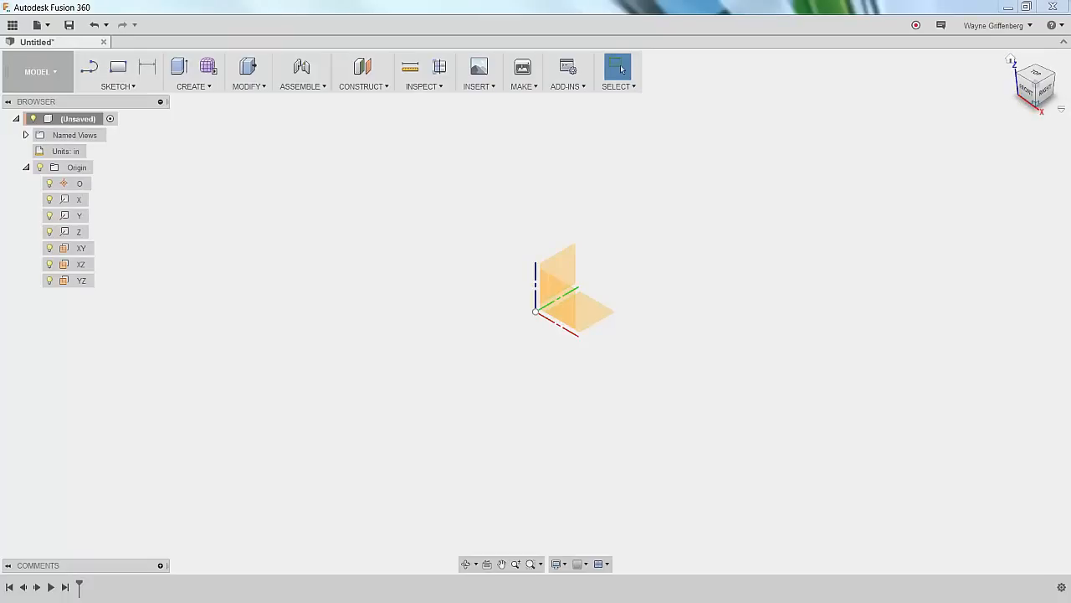
Choose Z up as the default modeling orientation in the general preferences and accept the preferences.
{"action": "left_click", "coordinate": [1000, 26]}
{"action": "left_click", "coordinate": [997, 60]}
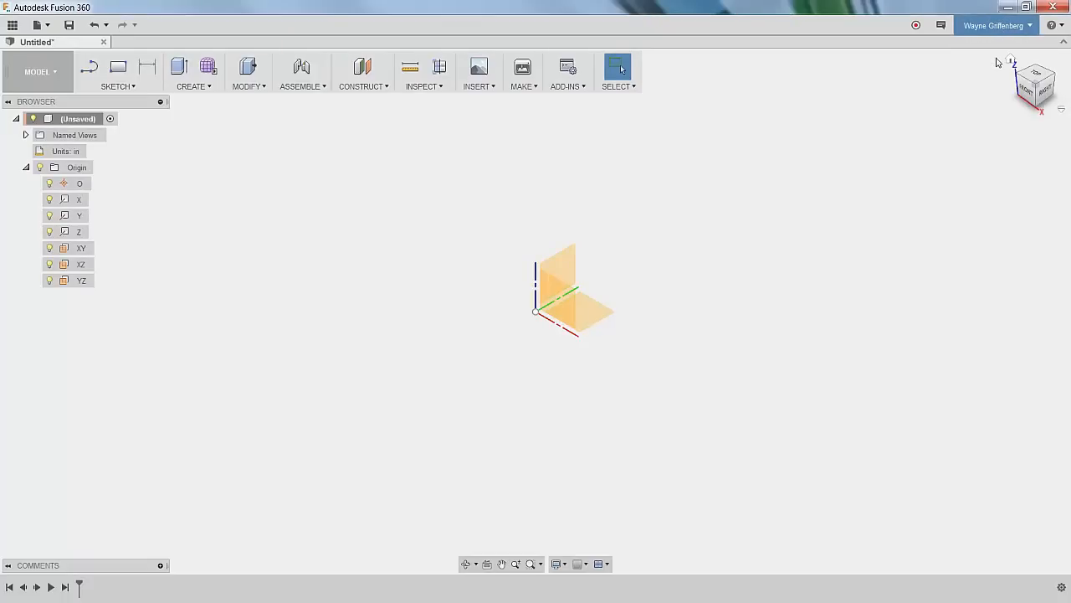
{"action": "left_click_drag", "start_coordinate": [656, 130], "coordinate": [632, 119]}
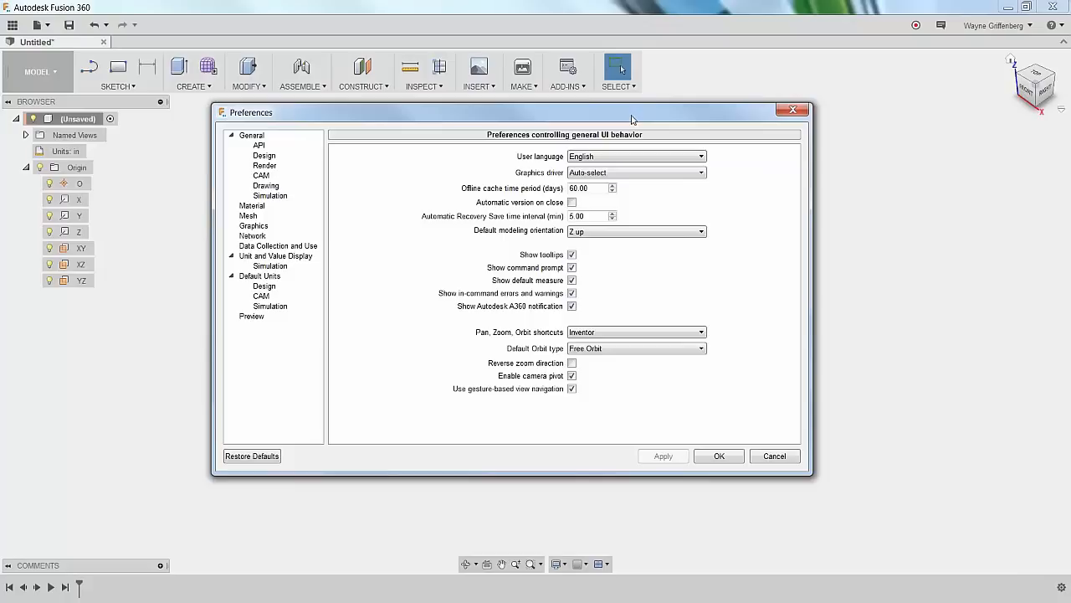
{"action": "left_click_drag", "start_coordinate": [632, 120], "coordinate": [630, 136]}
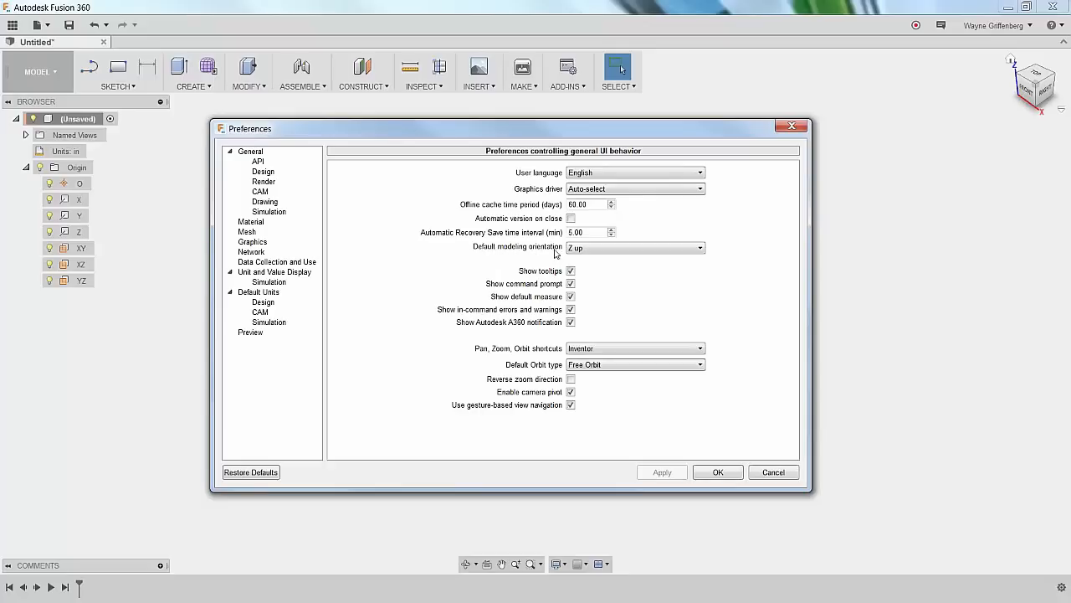
{"action": "left_click", "coordinate": [704, 251]}
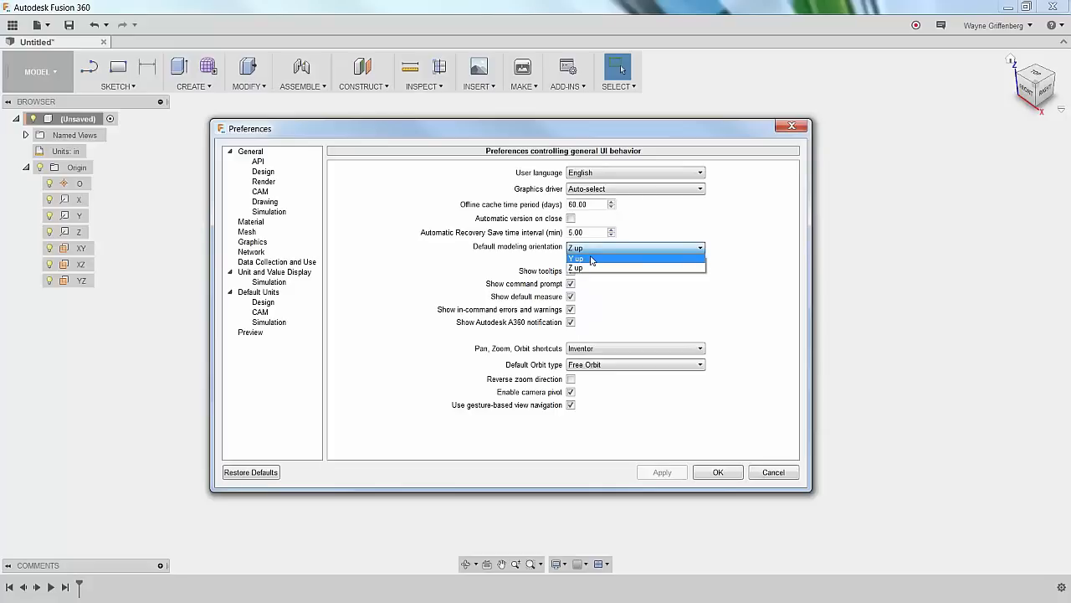
{"action": "left_click", "coordinate": [576, 267]}
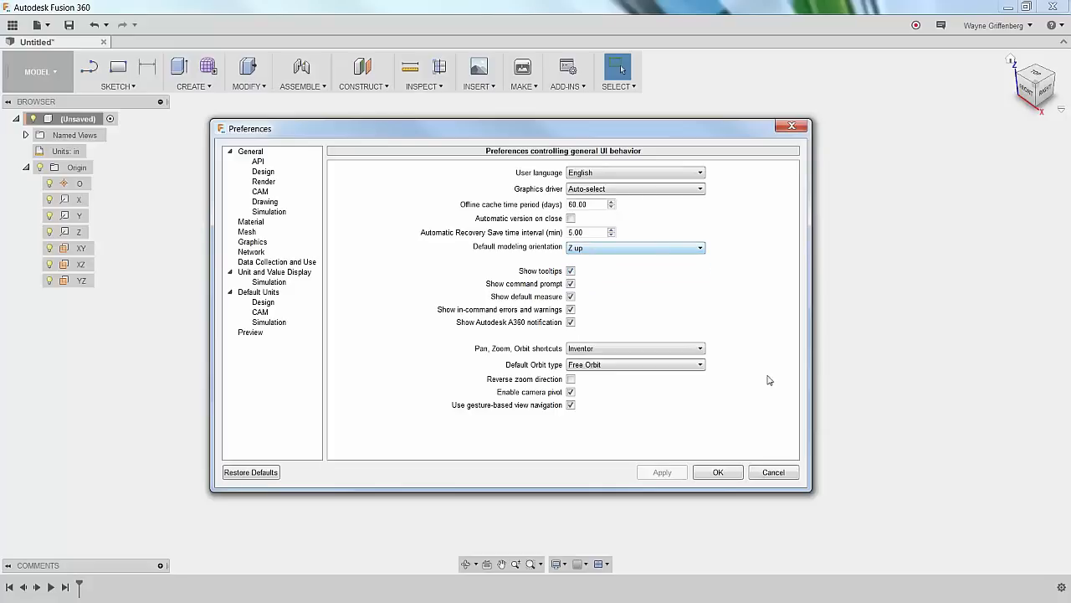
{"action": "left_click", "coordinate": [718, 472]}
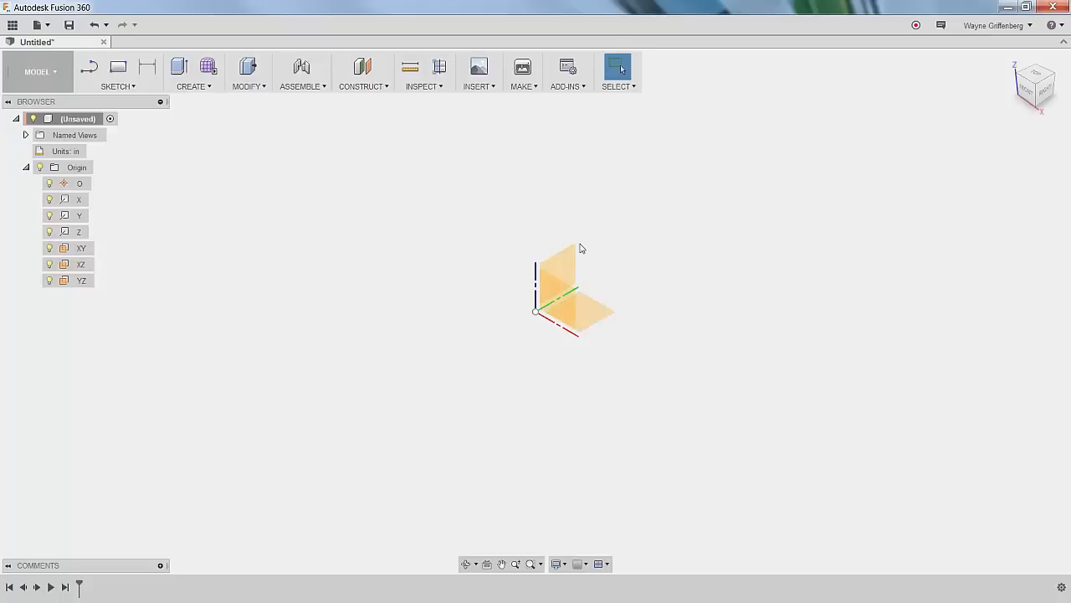
Create a new sketch on the XY origin plane.
{"action": "right_click", "coordinate": [600, 314]}
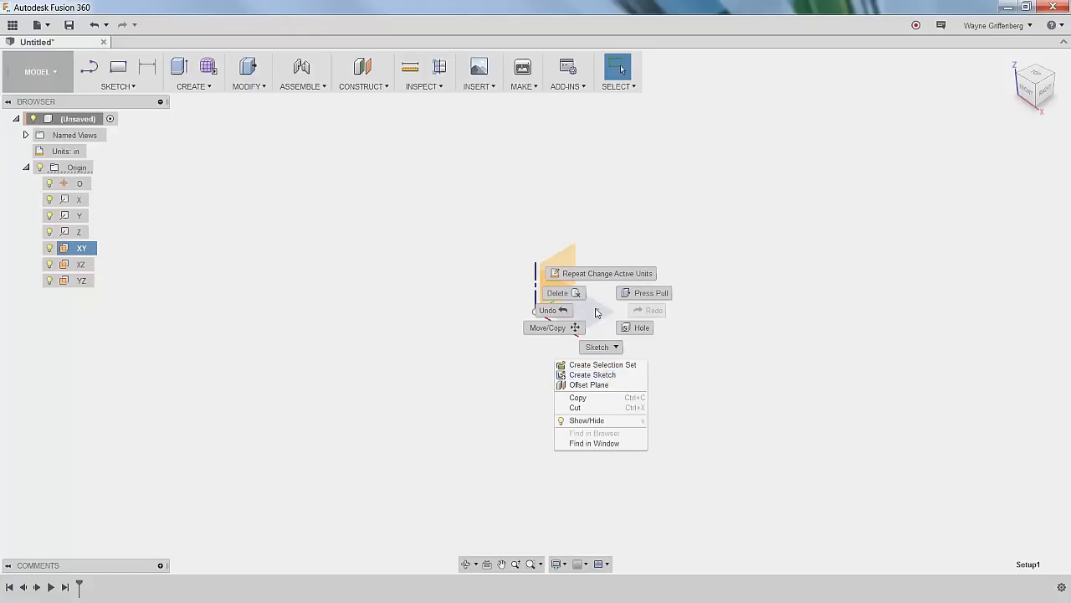
{"action": "left_click", "coordinate": [593, 375]}
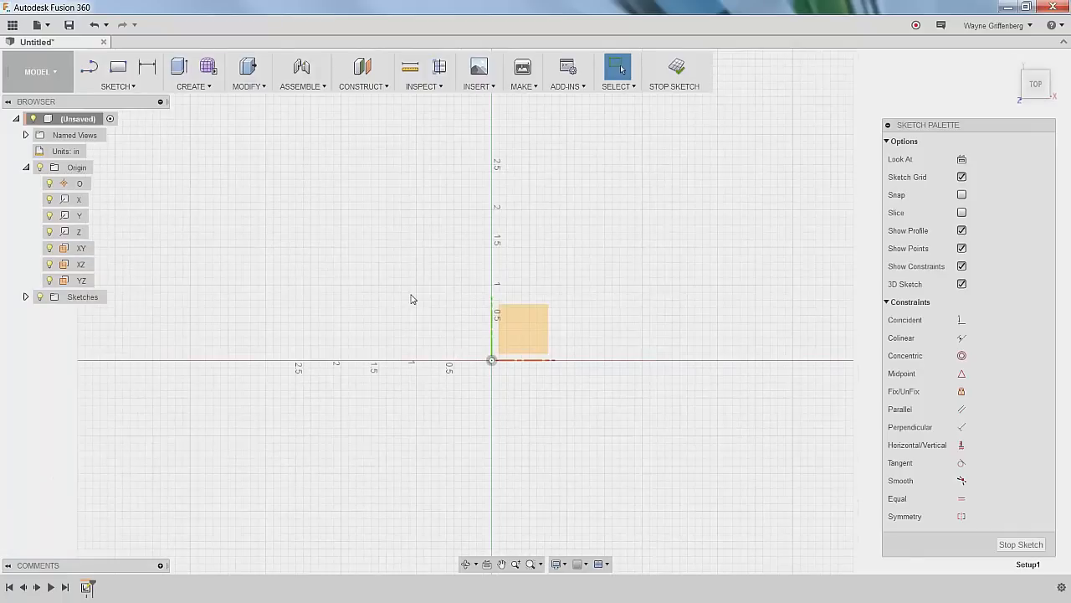
{"action": "scroll", "coordinate": [306, 201], "scroll_direction": "down", "scroll_amount": 6}
{"action": "scroll", "coordinate": [371, 388], "scroll_direction": "up", "scroll_amount": 3}
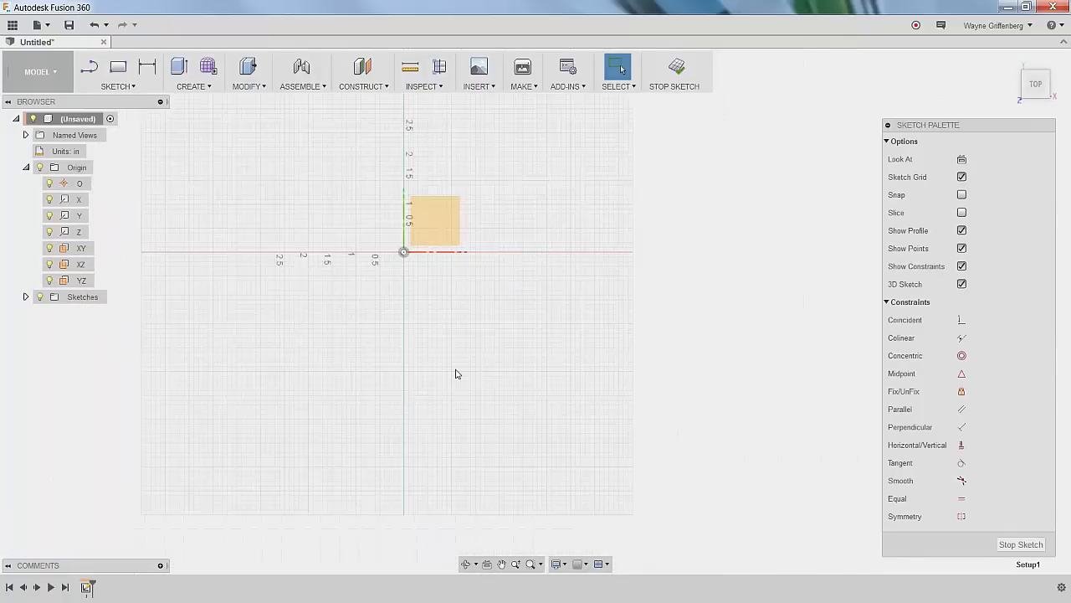
Draw a two-point rectangle from the origin, 5 in wide and 4 in high, extending below the X axis.
{"action": "left_click", "coordinate": [397, 238]}
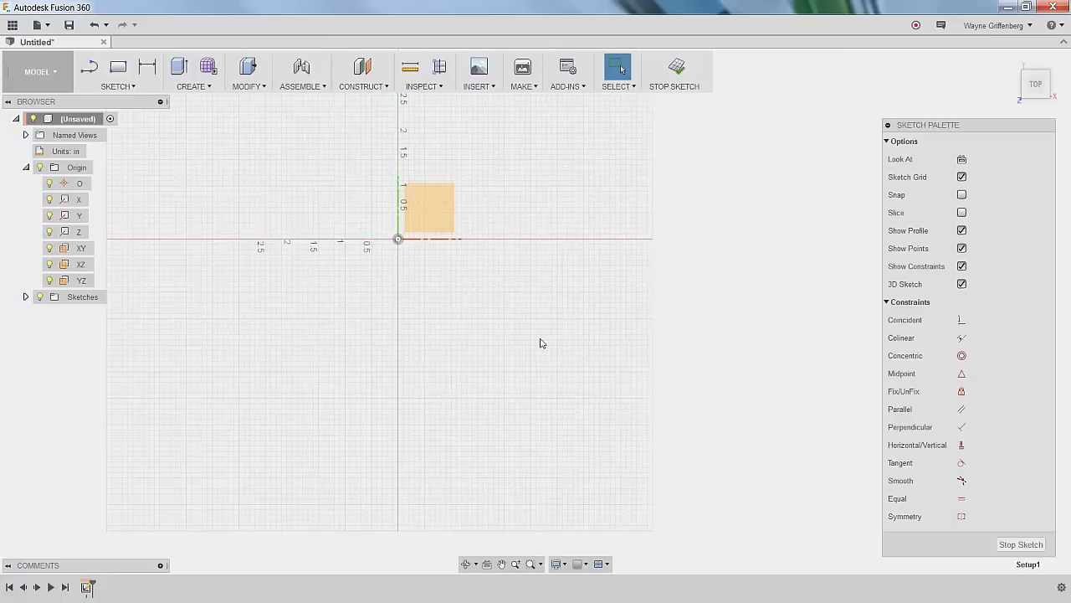
{"action": "left_click", "coordinate": [122, 87]}
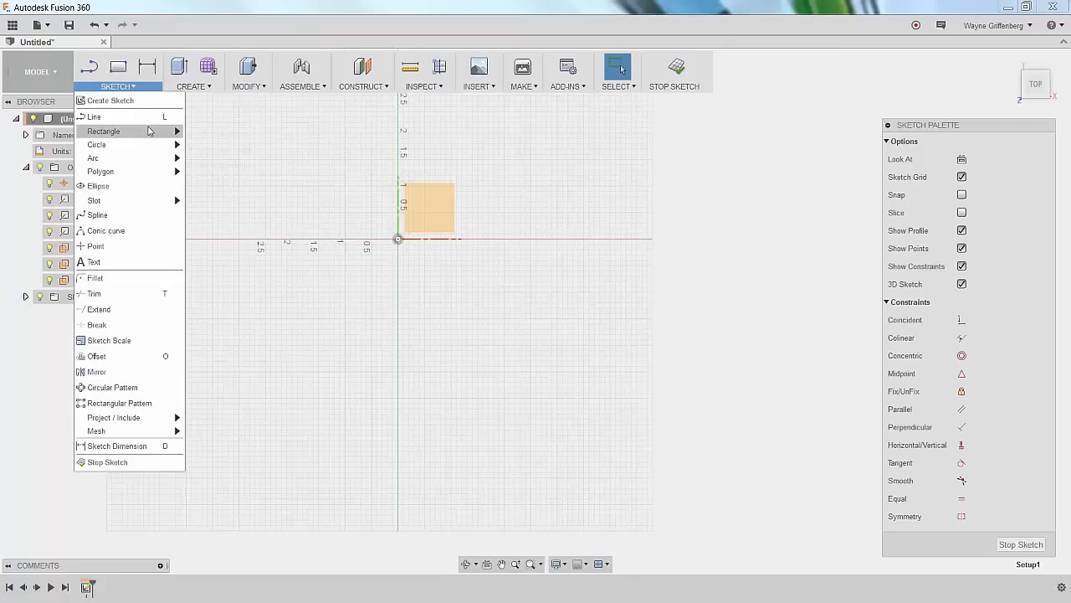
{"action": "mouse_move", "coordinate": [150, 132]}
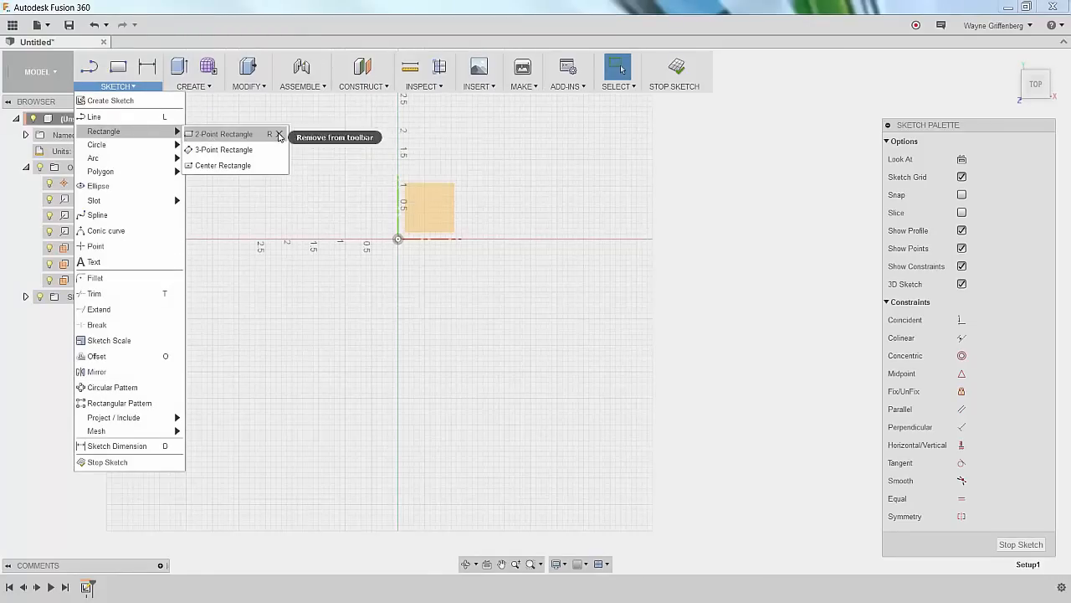
{"action": "left_click", "coordinate": [235, 136]}
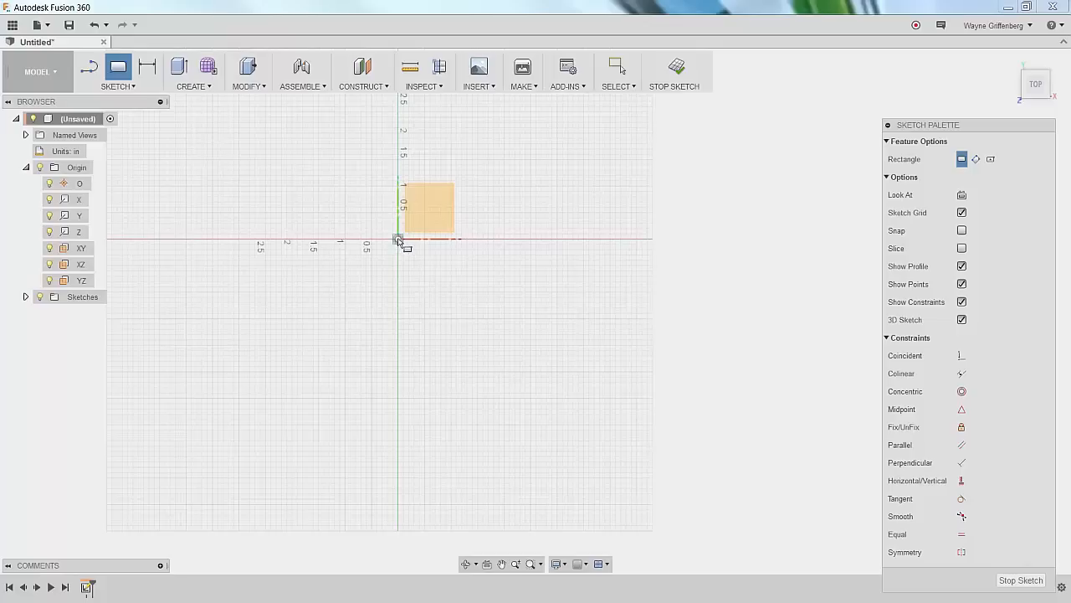
{"action": "left_click", "coordinate": [399, 239]}
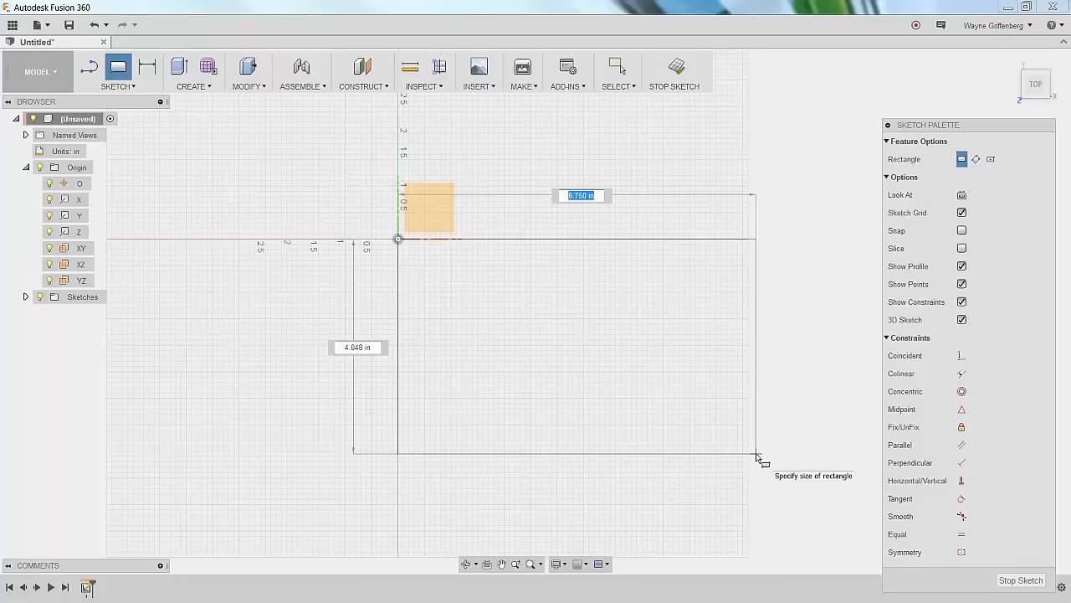
{"action": "type", "text": "5"}
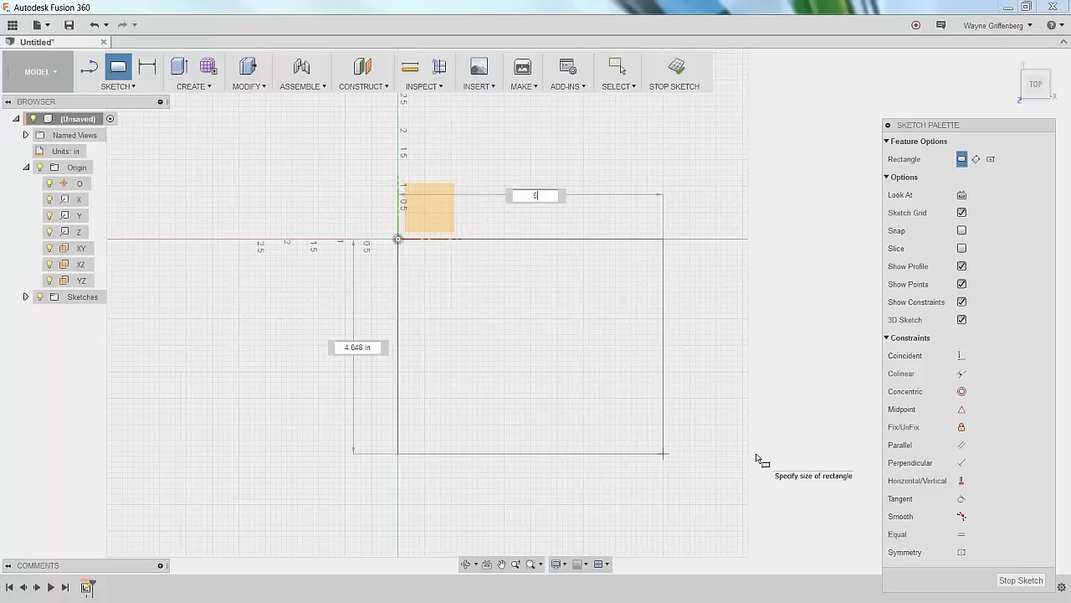
{"action": "key", "text": "Tab"}
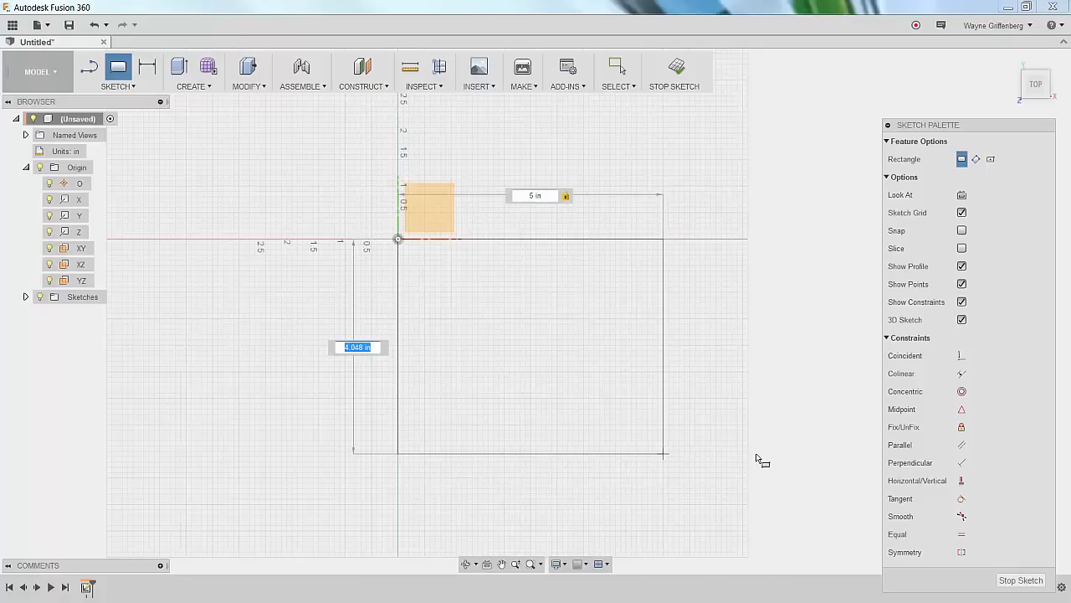
{"action": "type", "text": "4"}
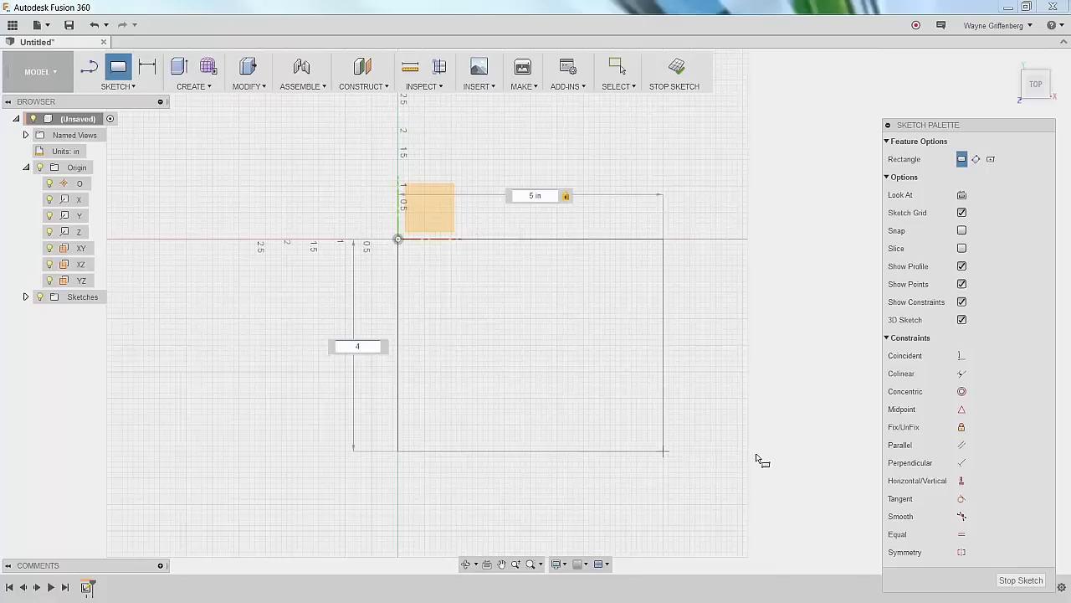
{"action": "key", "text": "Tab"}
{"action": "key", "text": "Return"}
{"action": "left_click", "coordinate": [620, 69]}
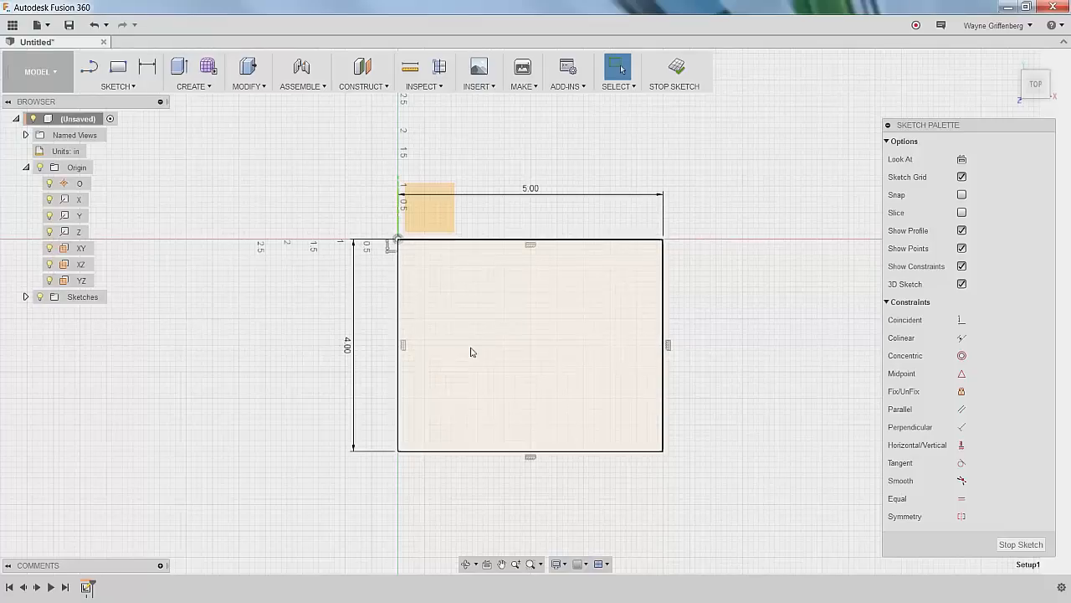
{"action": "scroll", "coordinate": [471, 353], "scroll_direction": "up", "scroll_amount": 2}
{"action": "scroll", "coordinate": [515, 316], "scroll_direction": "up", "scroll_amount": 1}
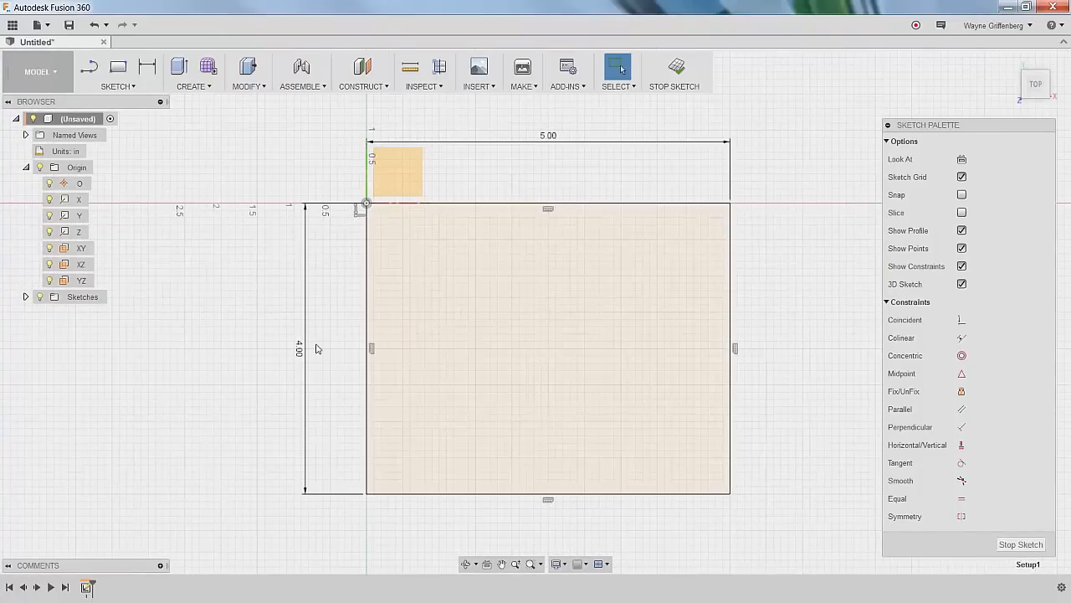
Switch to the web browser and search Google for "carburetor adapter" in a new tab.
{"action": "key", "text": "alt+Tab"}
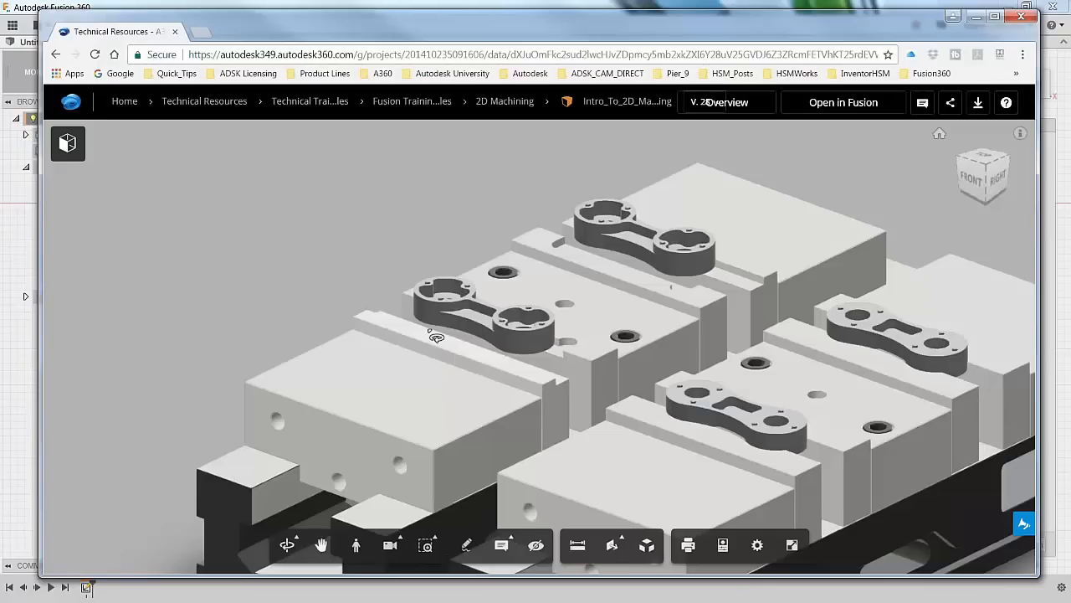
{"action": "left_click", "coordinate": [196, 31]}
{"action": "left_click", "coordinate": [396, 289]}
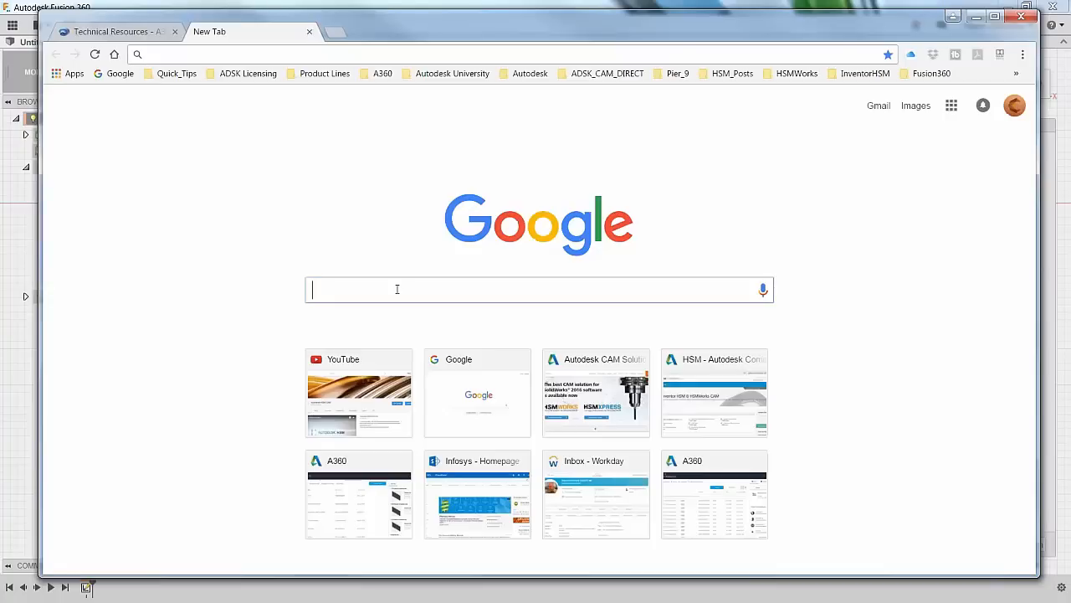
{"action": "type", "text": "card"}
{"action": "key", "text": "BackSpace"}
{"action": "key", "text": "BackSpace"}
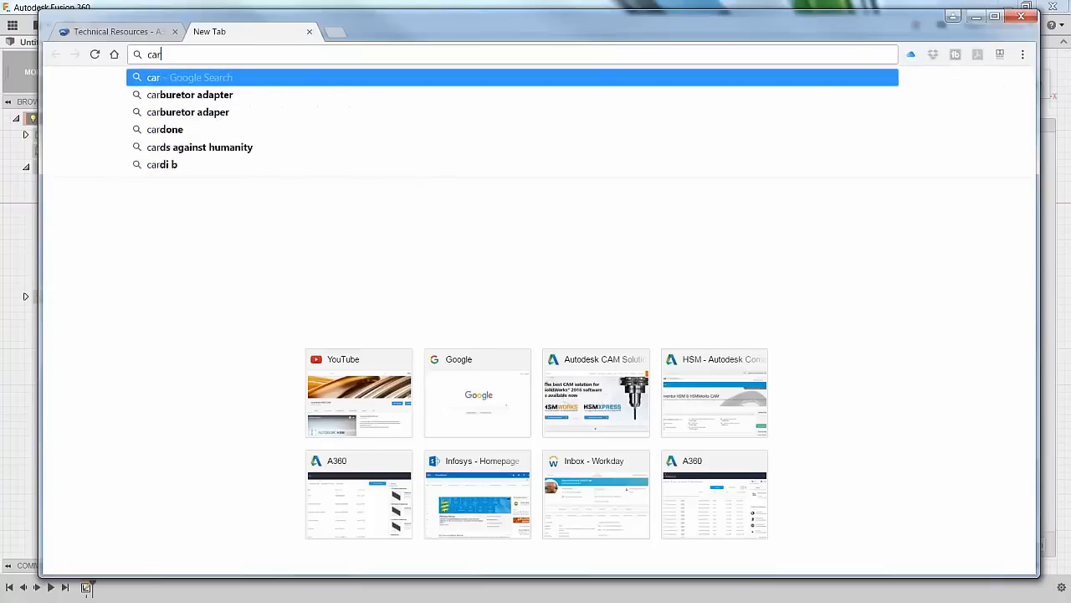
{"action": "key", "text": "Down"}
{"action": "key", "text": "Return"}
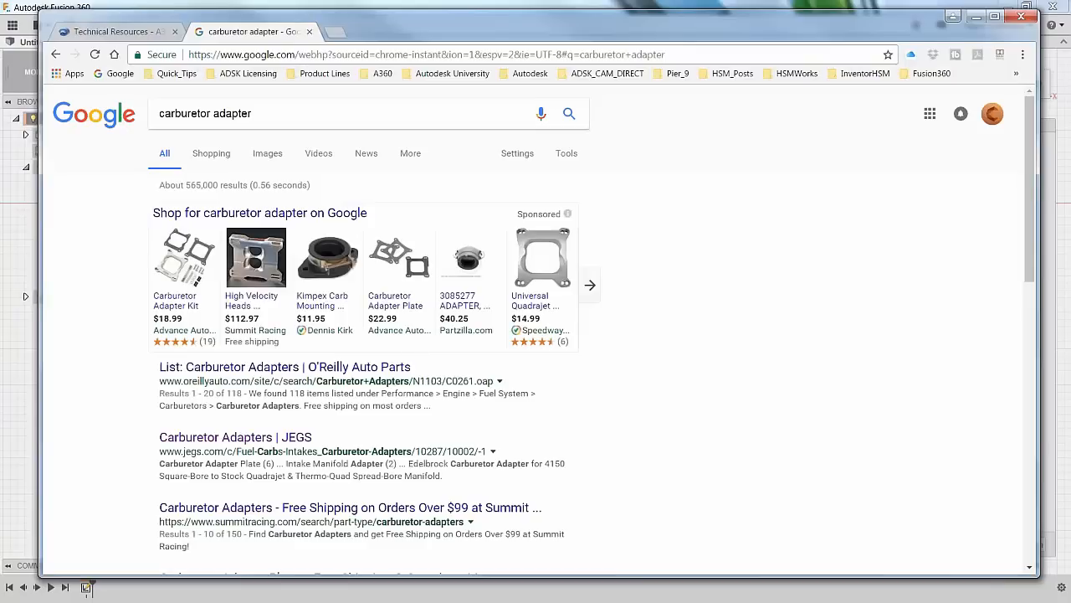
Look through the image results for carburetor adapter plate shapes and return to the Fusion 360 sketch.
{"action": "left_click", "coordinate": [267, 154]}
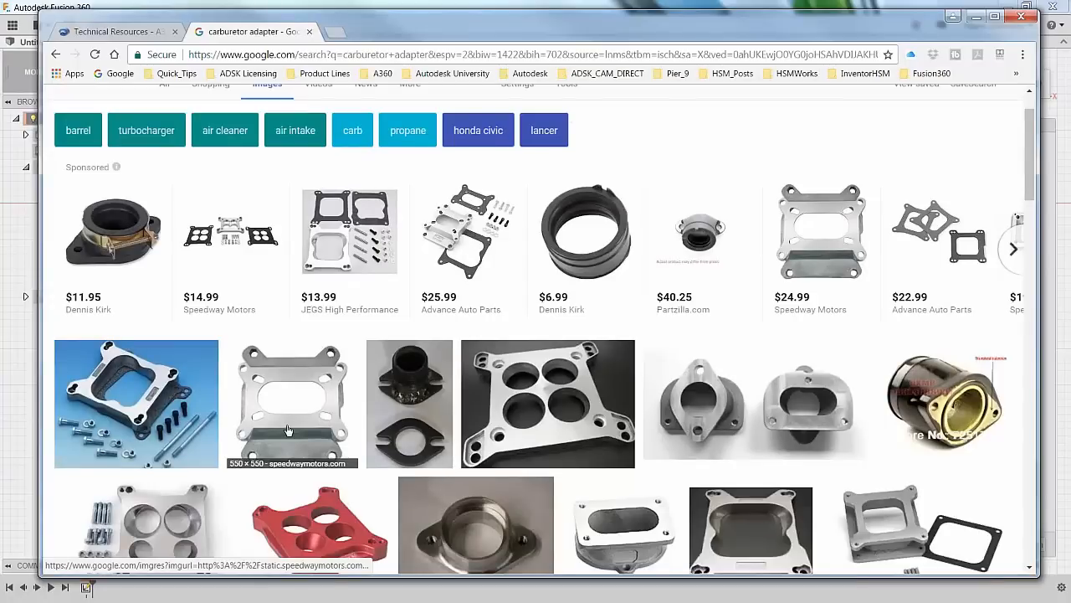
{"action": "scroll", "coordinate": [134, 351], "scroll_direction": "down", "scroll_amount": 2}
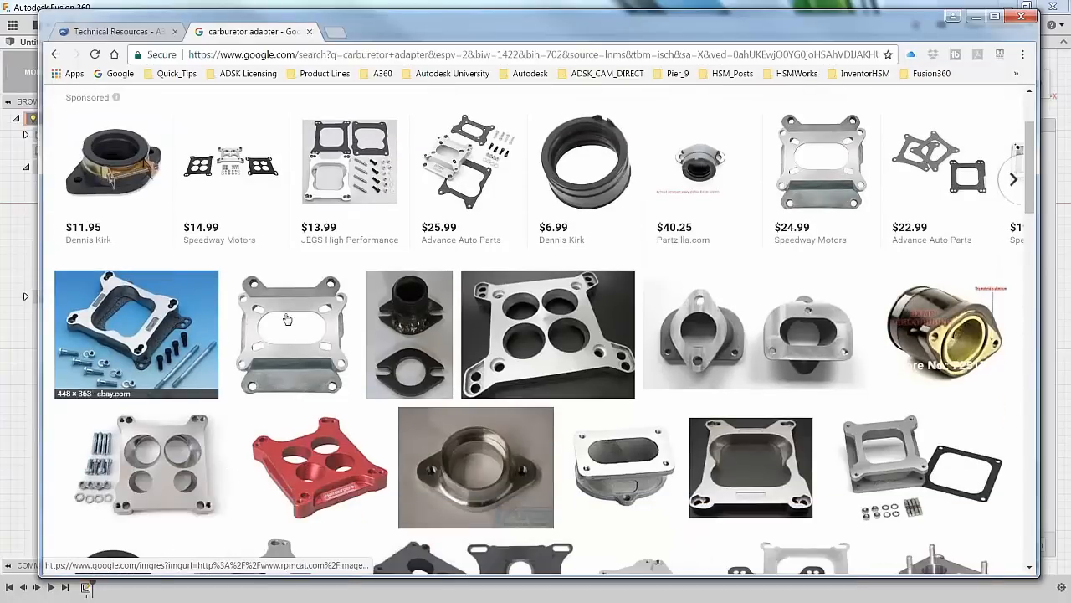
{"action": "scroll", "coordinate": [322, 452], "scroll_direction": "down", "scroll_amount": 2}
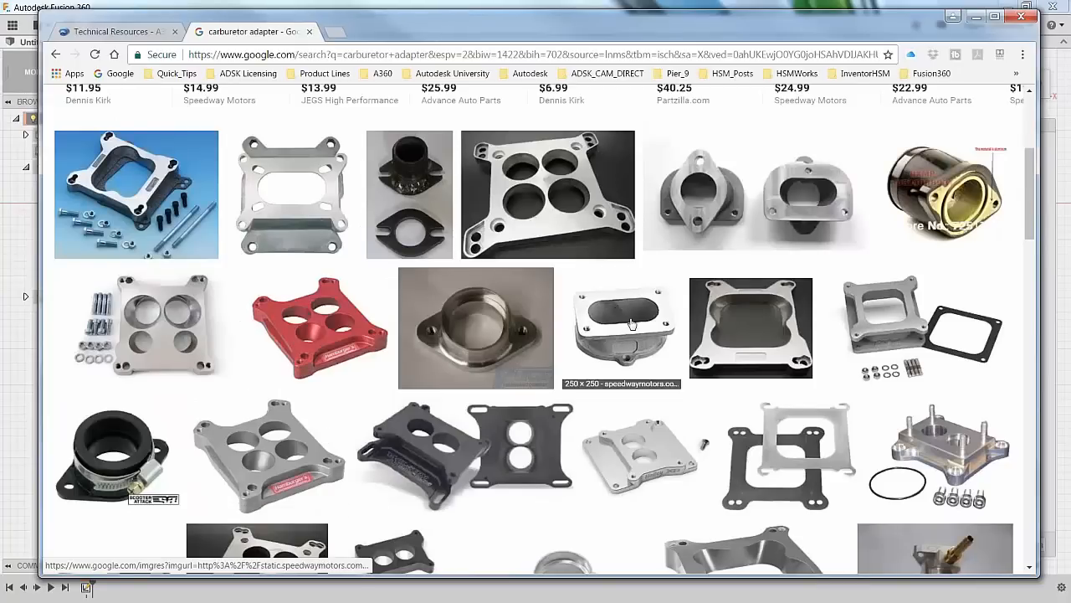
{"action": "scroll", "coordinate": [643, 384], "scroll_direction": "up", "scroll_amount": 3}
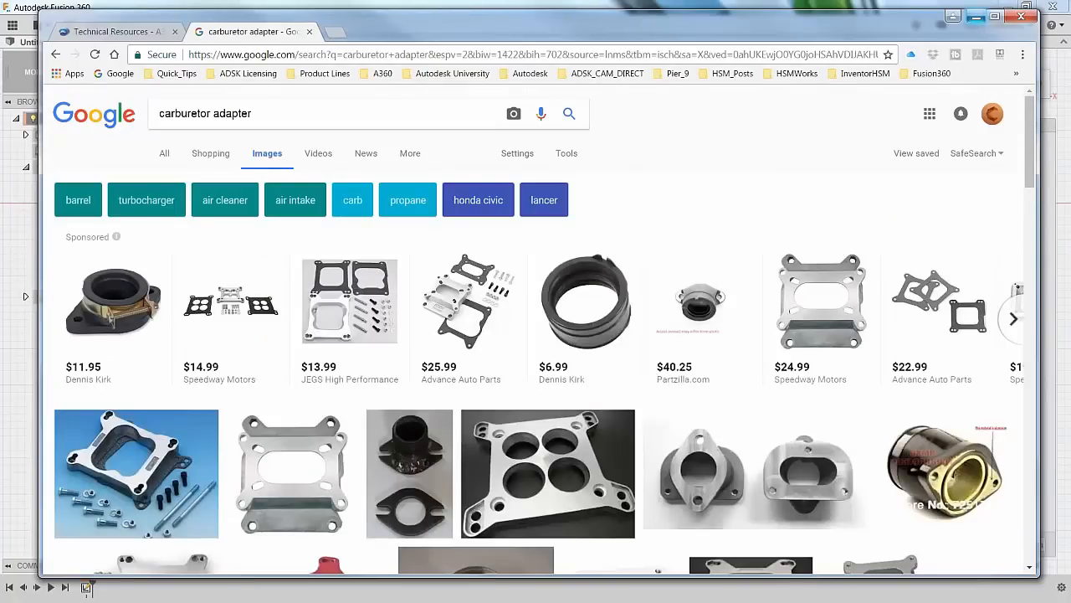
{"action": "left_click", "coordinate": [976, 16]}
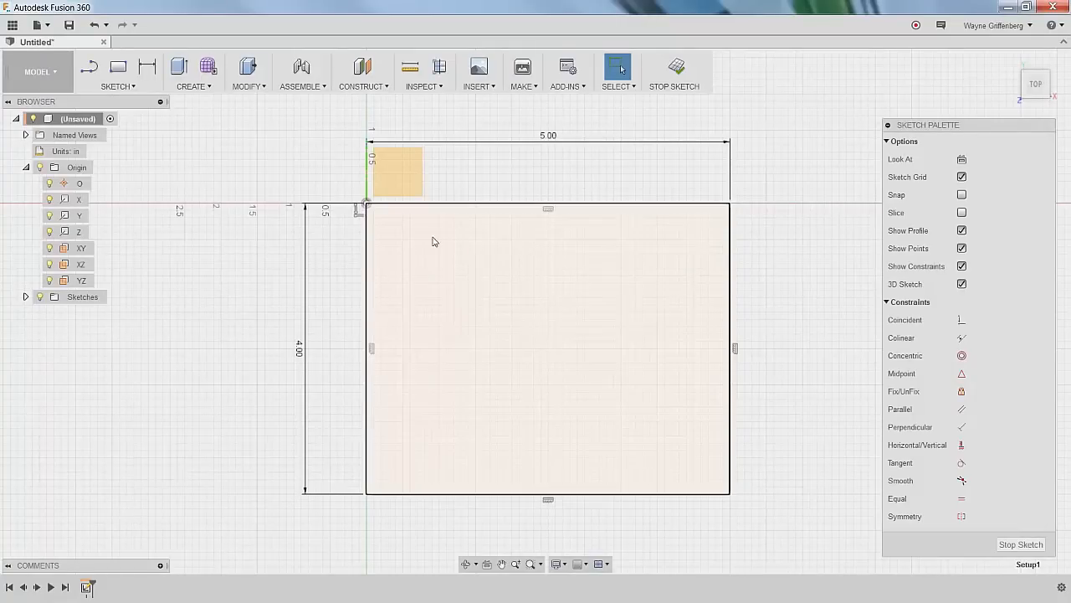
{"action": "left_click", "coordinate": [15, 601]}
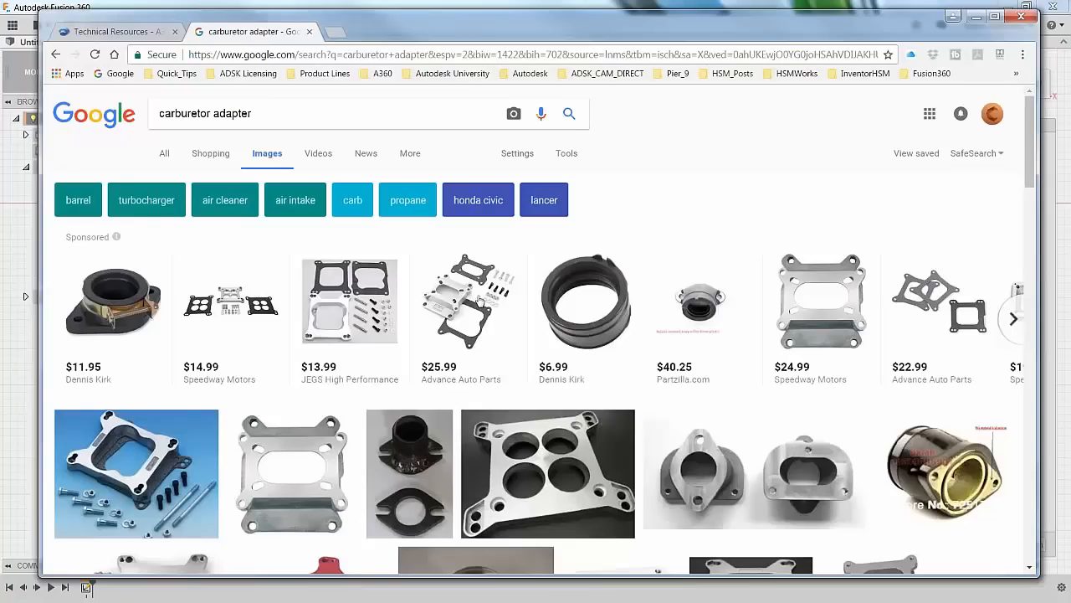
{"action": "mouse_move", "coordinate": [340, 278]}
{"action": "left_click", "coordinate": [975, 17]}
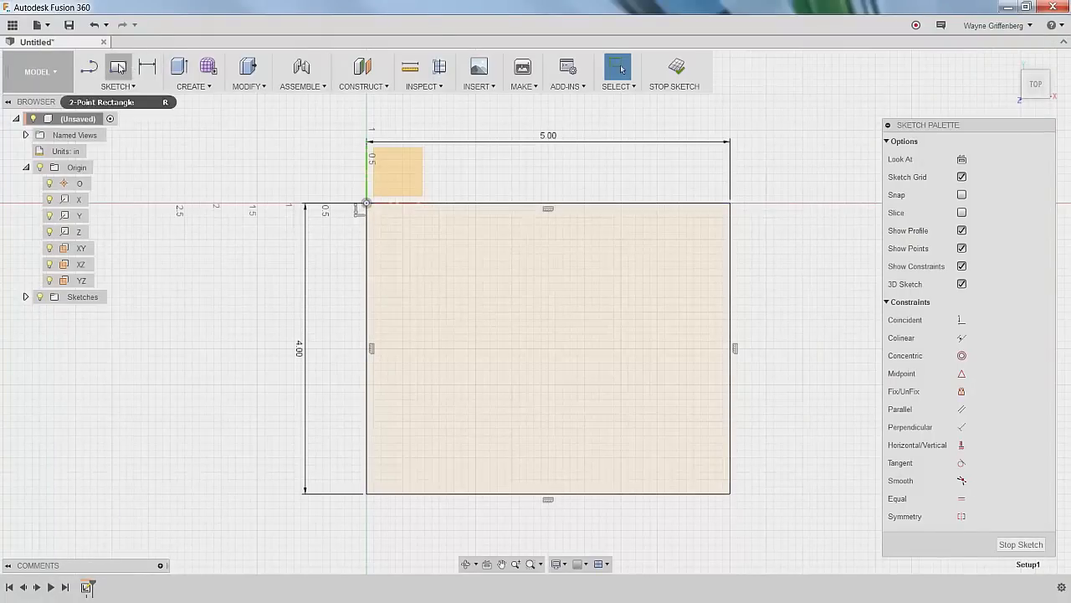
Draw a vertical and a horizontal line across the rectangle, each joining the midpoints of opposite edges.
{"action": "key", "text": "l"}
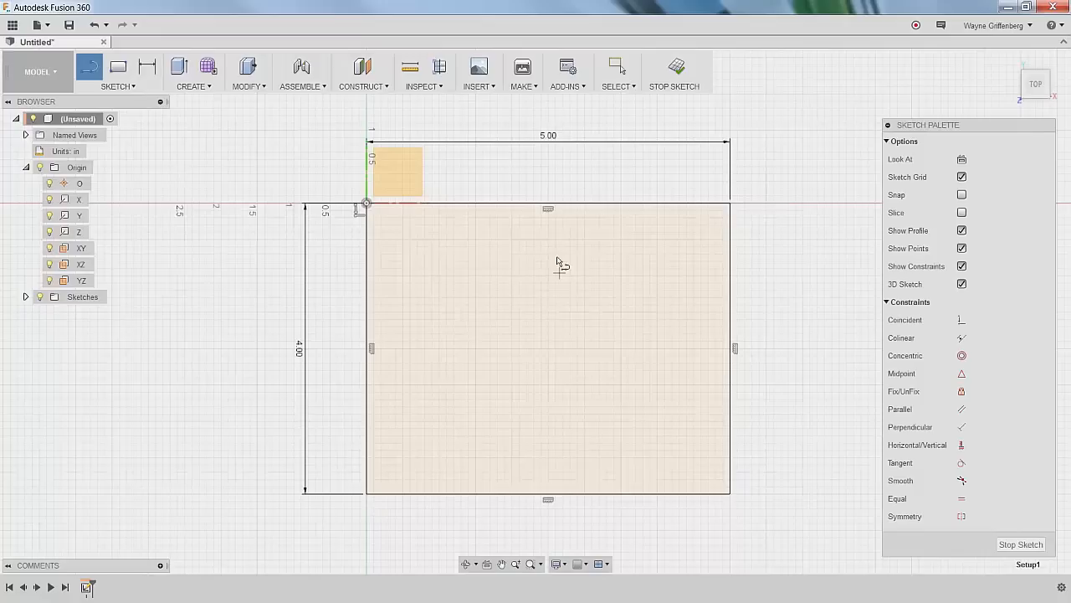
{"action": "left_click", "coordinate": [545, 205]}
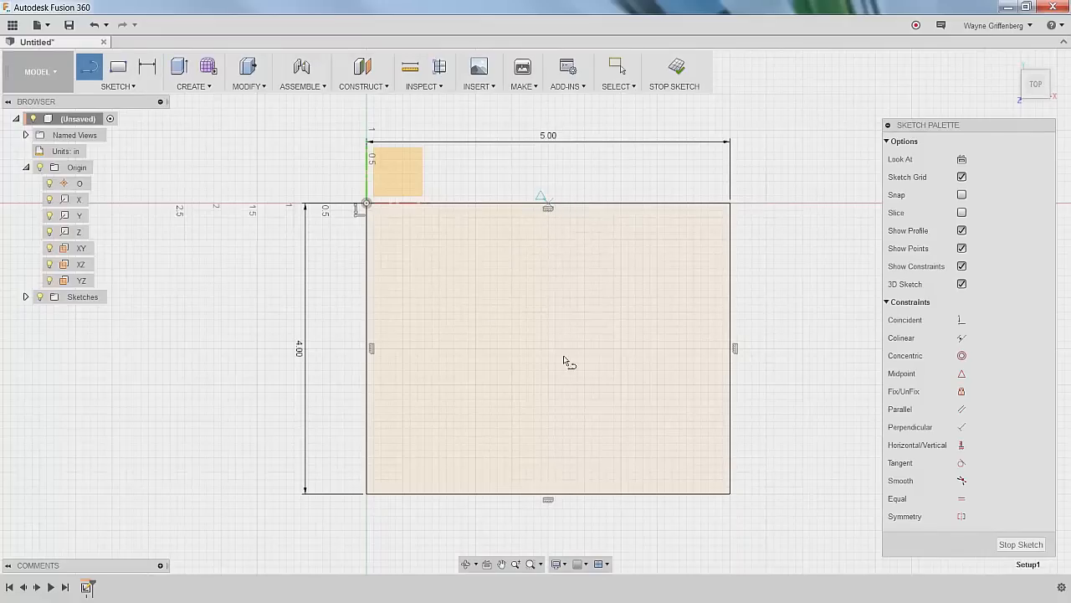
{"action": "double_click", "coordinate": [548, 493]}
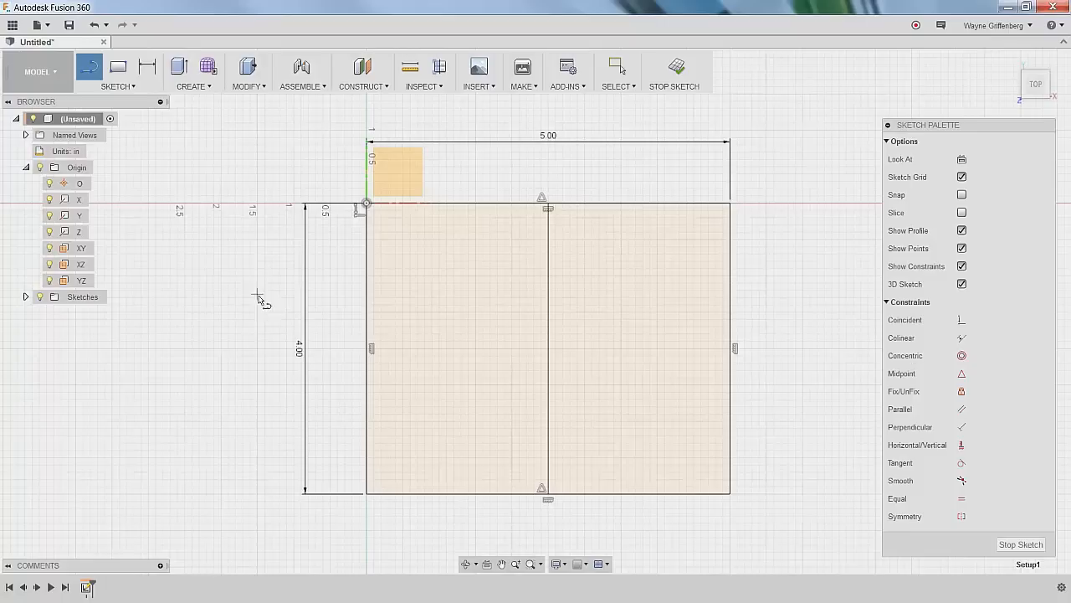
{"action": "left_click", "coordinate": [369, 349]}
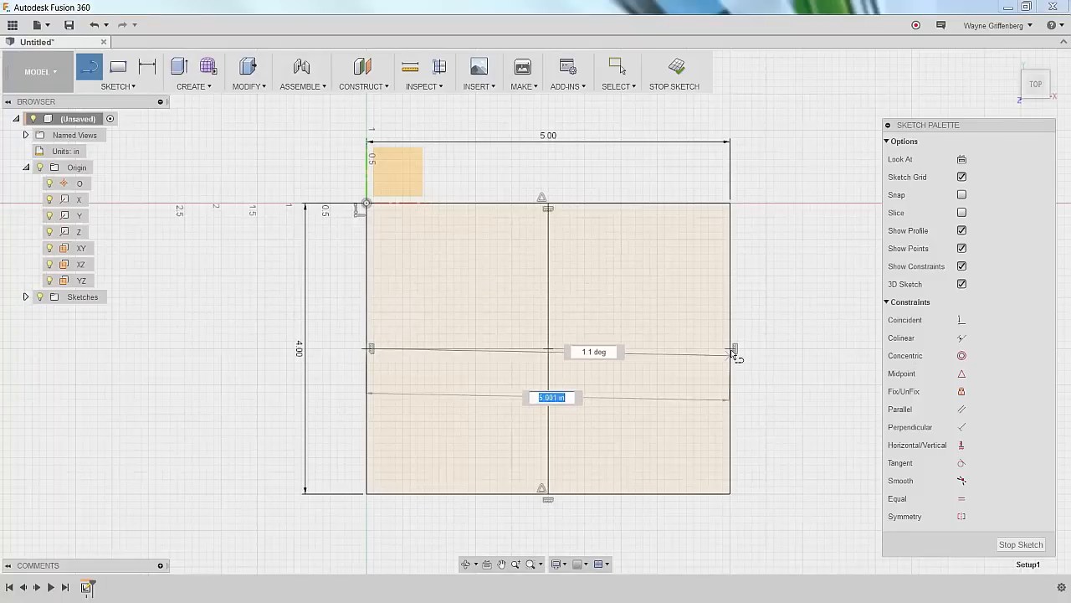
{"action": "left_click", "coordinate": [733, 349]}
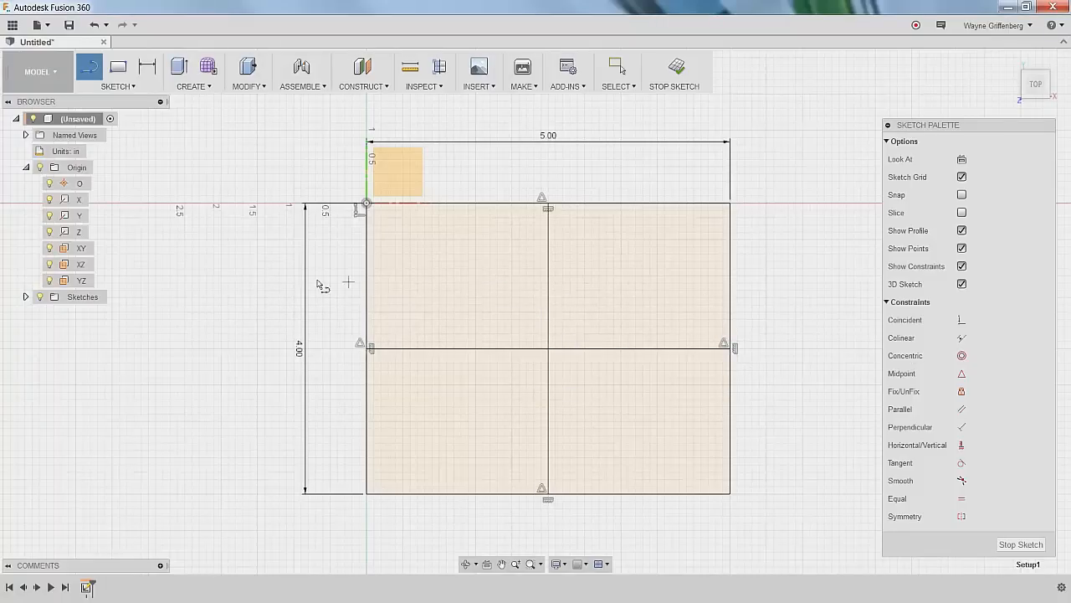
{"action": "left_click", "coordinate": [620, 69]}
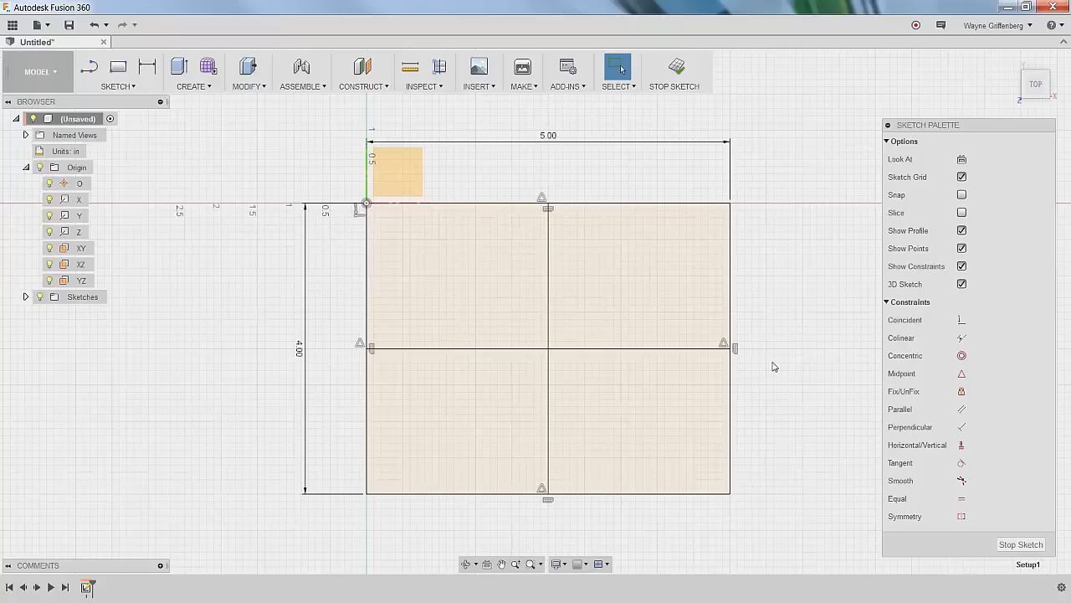
Convert the two crossing center lines of the rectangle to construction lines.
{"action": "left_click", "coordinate": [549, 262]}
{"action": "left_click", "coordinate": [445, 349]}
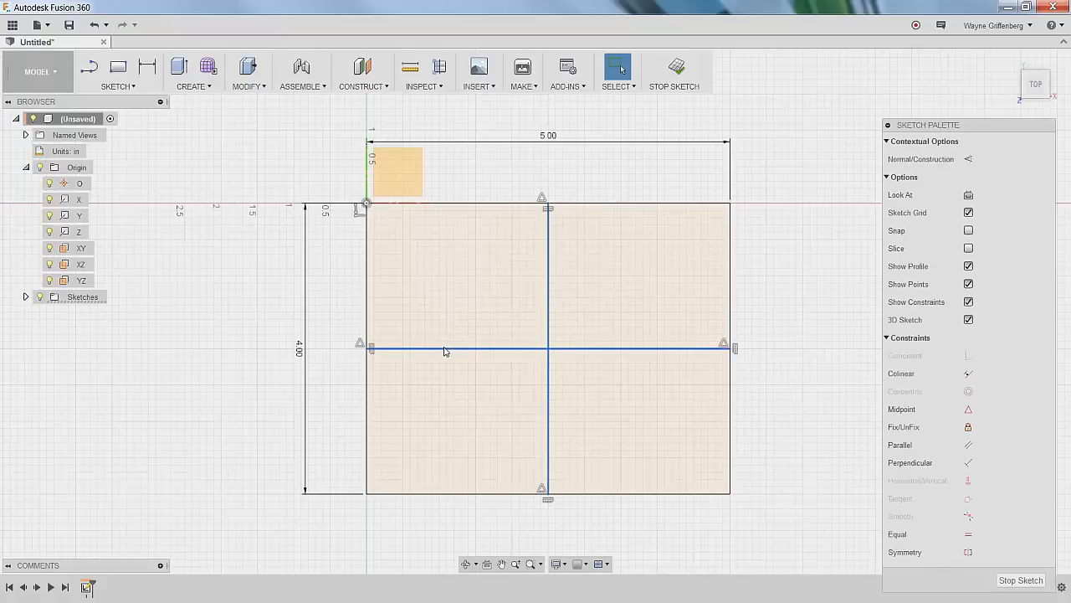
{"action": "left_click", "coordinate": [970, 159]}
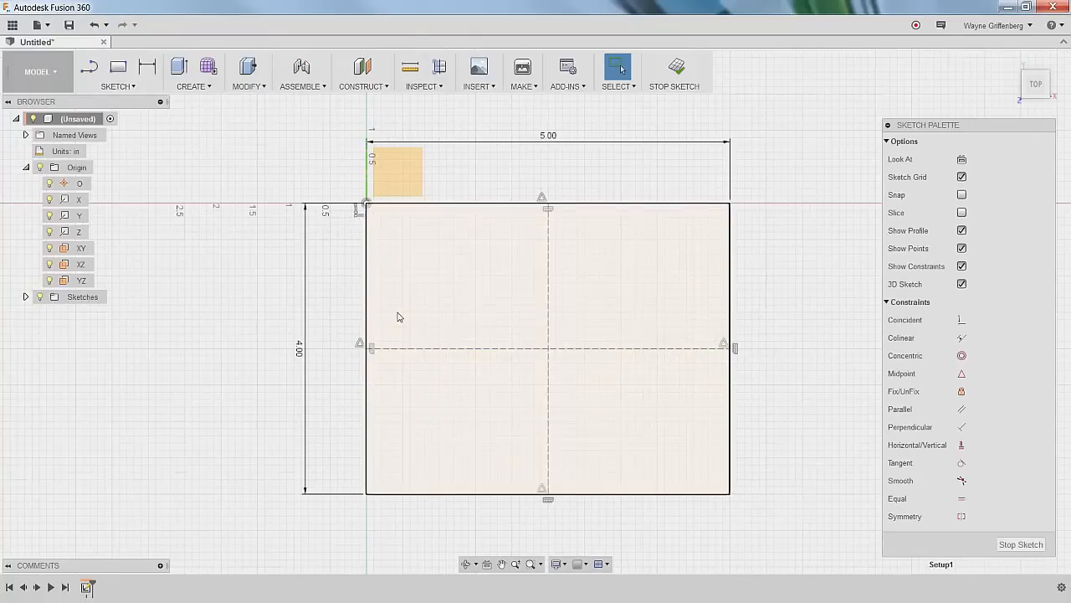
Draw a stepped chain of six perpendicular lines in the upper-left quarter, from the vertical to the horizontal center line, starting with a segment about 1.11 in long.
{"action": "scroll", "coordinate": [405, 234], "scroll_direction": "up", "scroll_amount": 3}
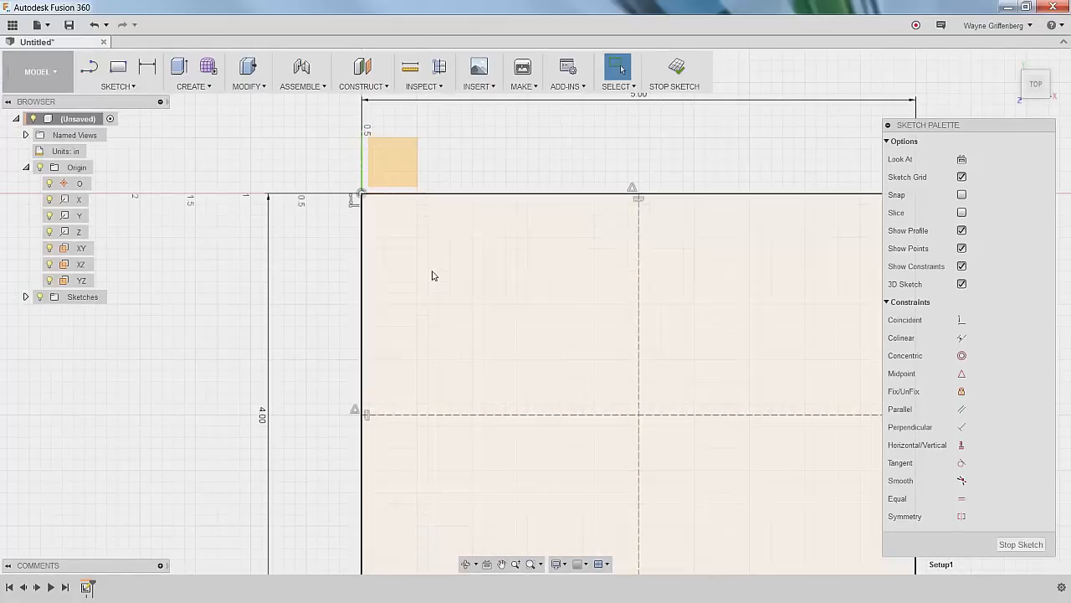
{"action": "key", "text": "l"}
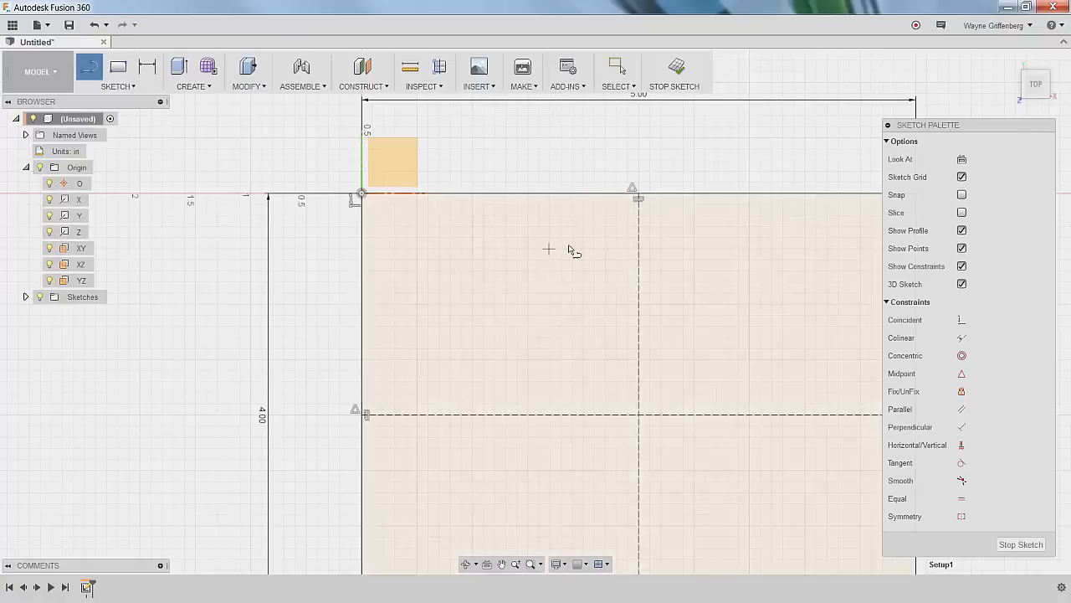
{"action": "left_click", "coordinate": [639, 241]}
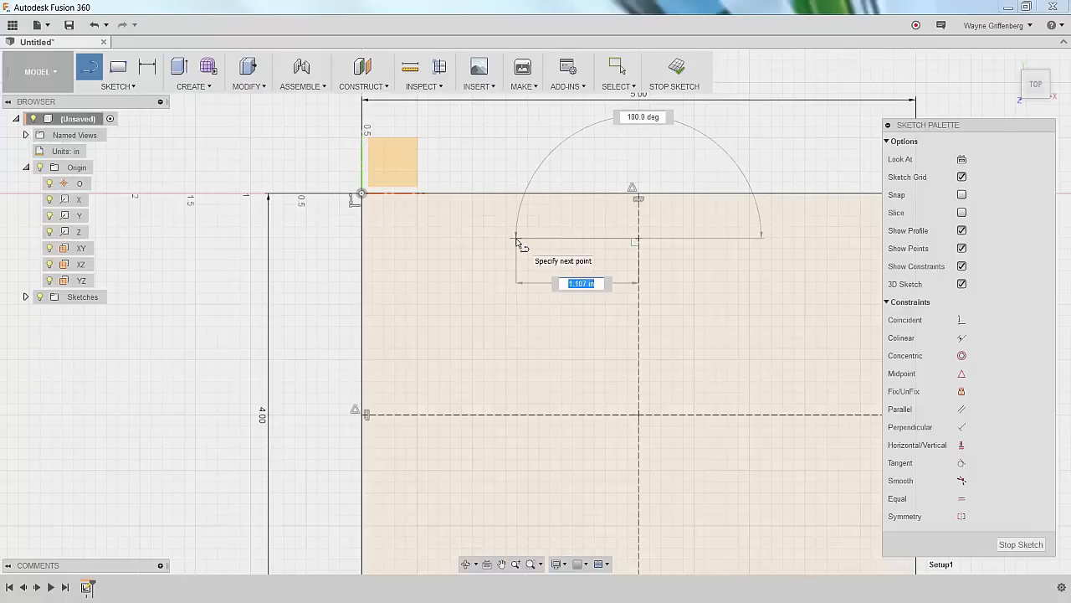
{"action": "left_click", "coordinate": [515, 238]}
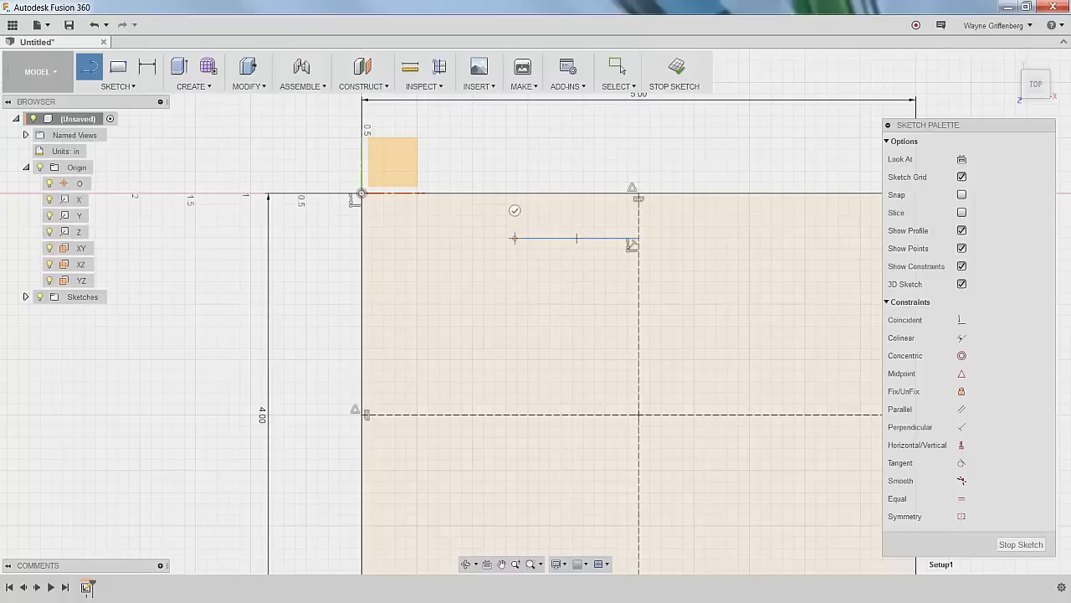
{"action": "scroll", "coordinate": [515, 226], "scroll_direction": "up", "scroll_amount": 3}
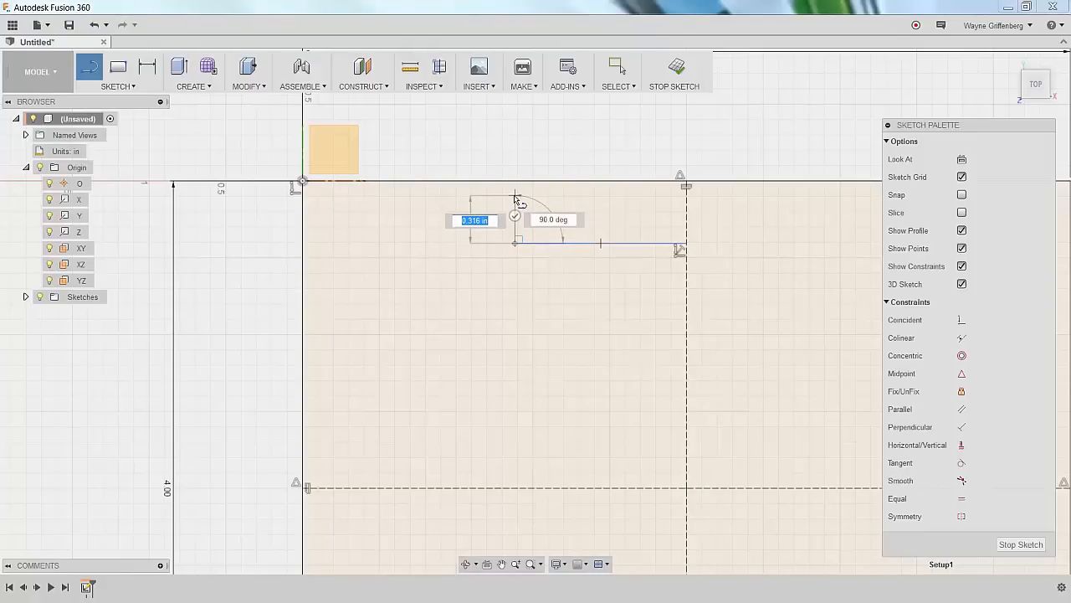
{"action": "left_click", "coordinate": [514, 198]}
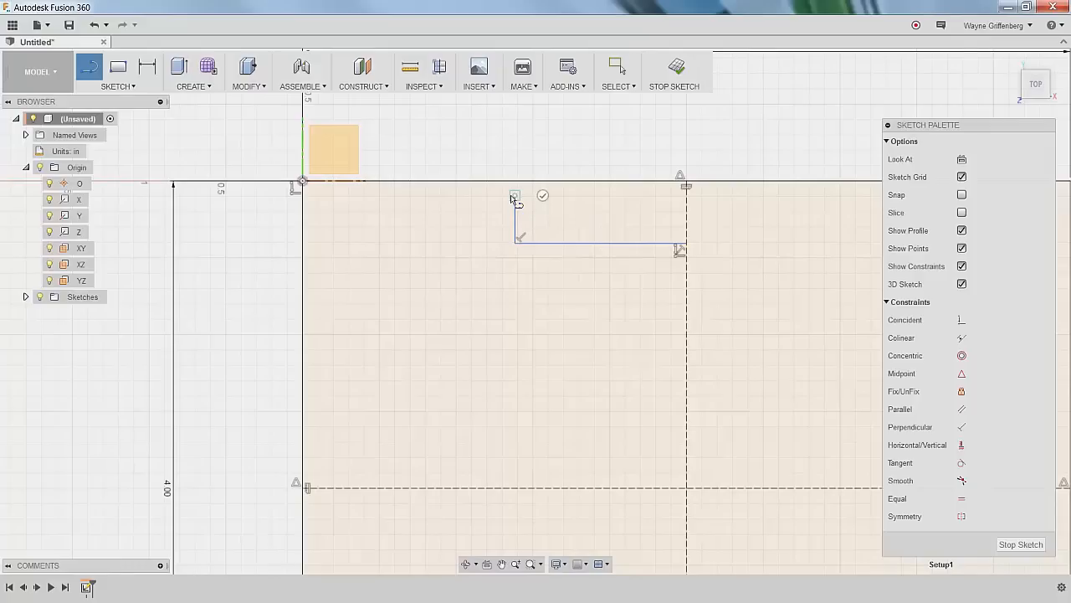
{"action": "left_click", "coordinate": [318, 199]}
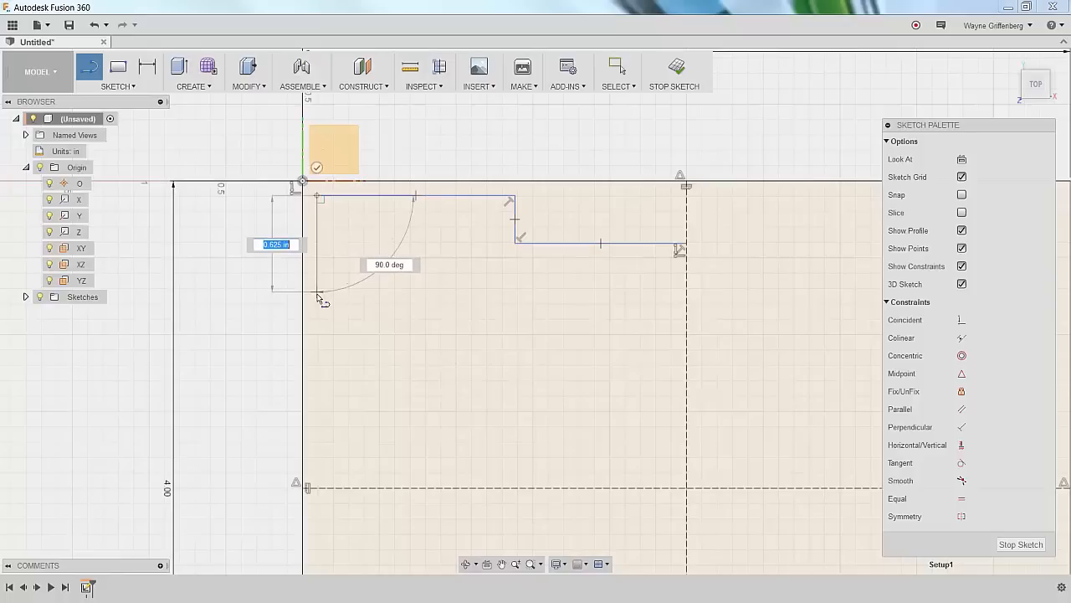
{"action": "left_click", "coordinate": [318, 297]}
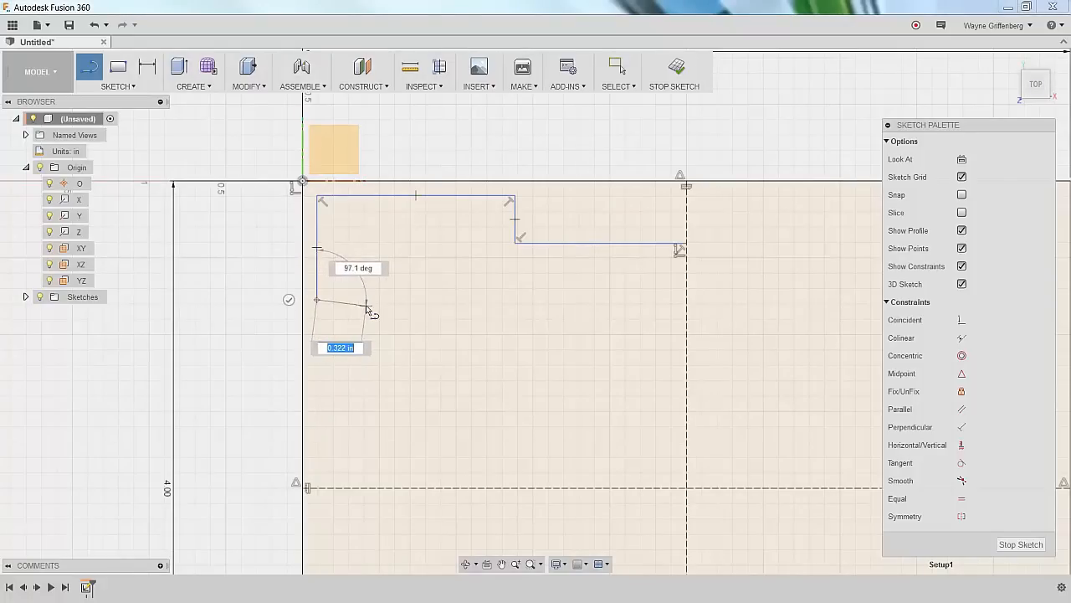
{"action": "left_click", "coordinate": [365, 300]}
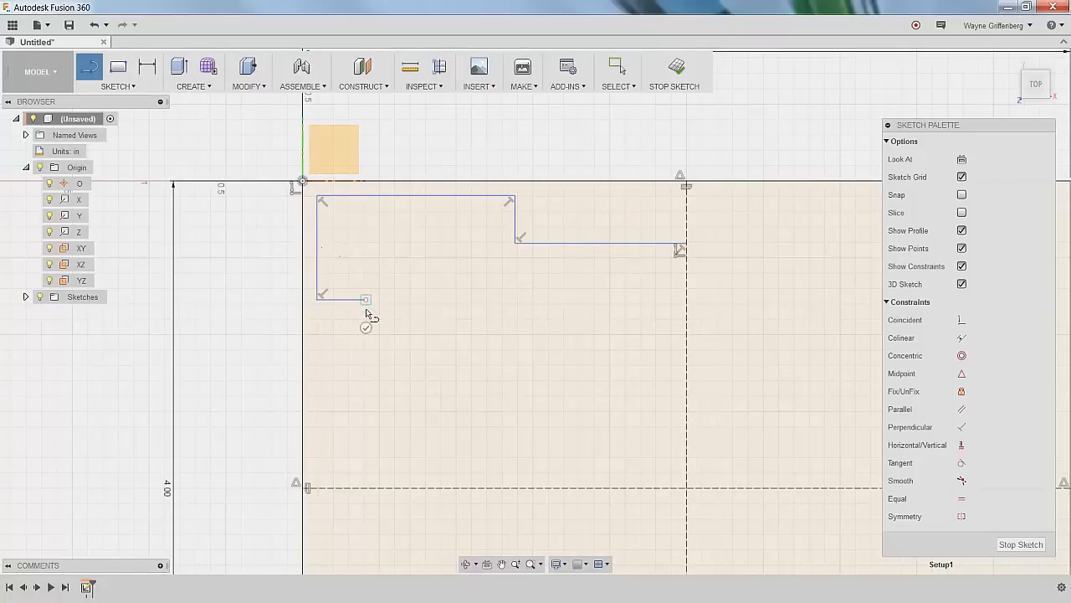
{"action": "double_click", "coordinate": [371, 490]}
{"action": "key", "text": "Escape"}
Reshape the stepped profile by lowering its upper notch line, shifting its outer vertical edge inward and moving its lower vertical line further inward.
{"action": "mouse_move", "coordinate": [549, 253]}
{"action": "left_mouse_down"}
{"action": "mouse_move", "coordinate": [548, 313]}
{"action": "mouse_move", "coordinate": [550, 248]}
{"action": "mouse_move", "coordinate": [550, 260]}
{"action": "left_mouse_up"}
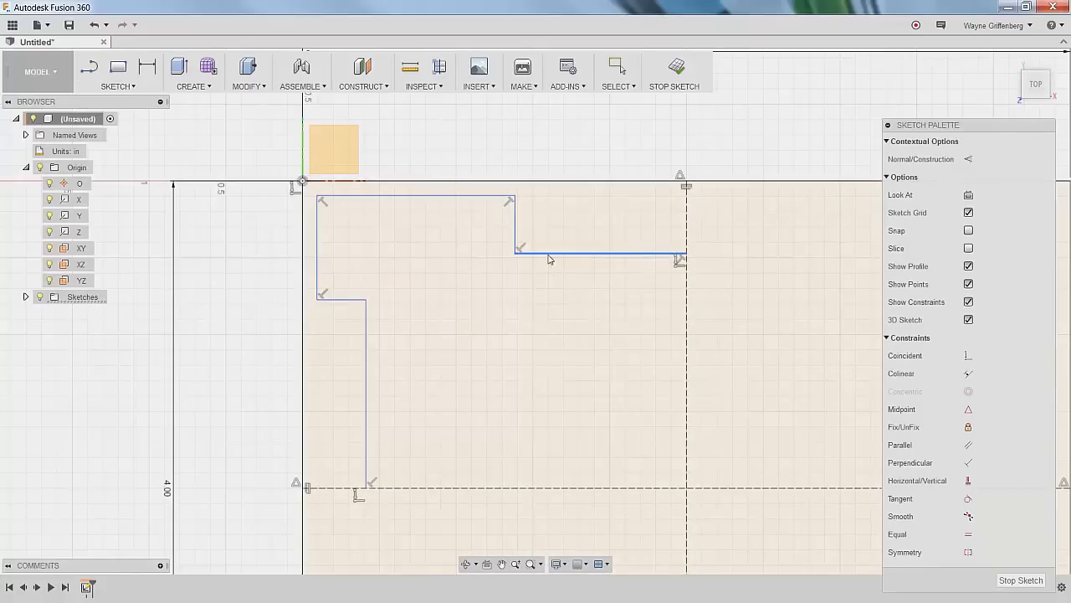
{"action": "mouse_move", "coordinate": [318, 253]}
{"action": "left_mouse_down"}
{"action": "mouse_move", "coordinate": [335, 253]}
{"action": "mouse_move", "coordinate": [325, 252]}
{"action": "left_mouse_up"}
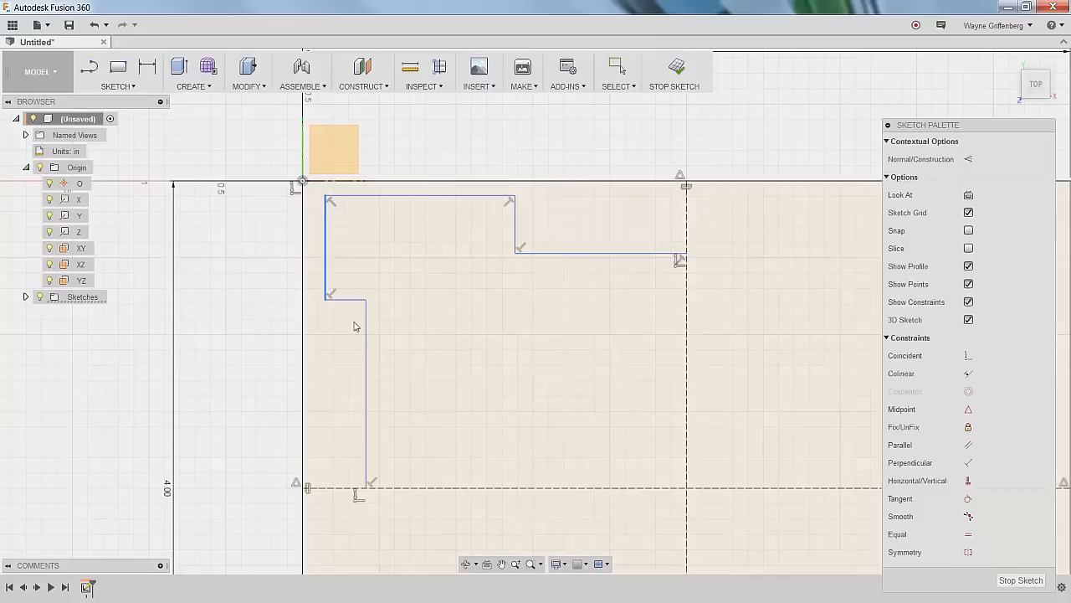
{"action": "left_click_drag", "start_coordinate": [366, 339], "coordinate": [386, 377]}
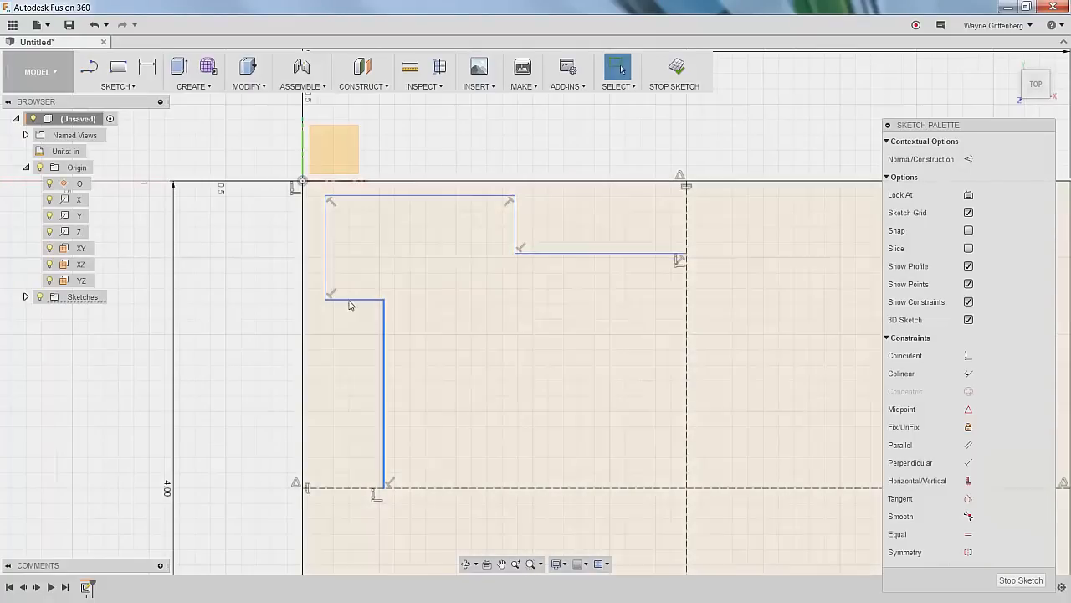
{"action": "mouse_move", "coordinate": [384, 360]}
{"action": "left_mouse_down"}
{"action": "mouse_move", "coordinate": [354, 351]}
{"action": "mouse_move", "coordinate": [411, 354]}
{"action": "mouse_move", "coordinate": [356, 361]}
{"action": "mouse_move", "coordinate": [413, 355]}
{"action": "left_mouse_up"}
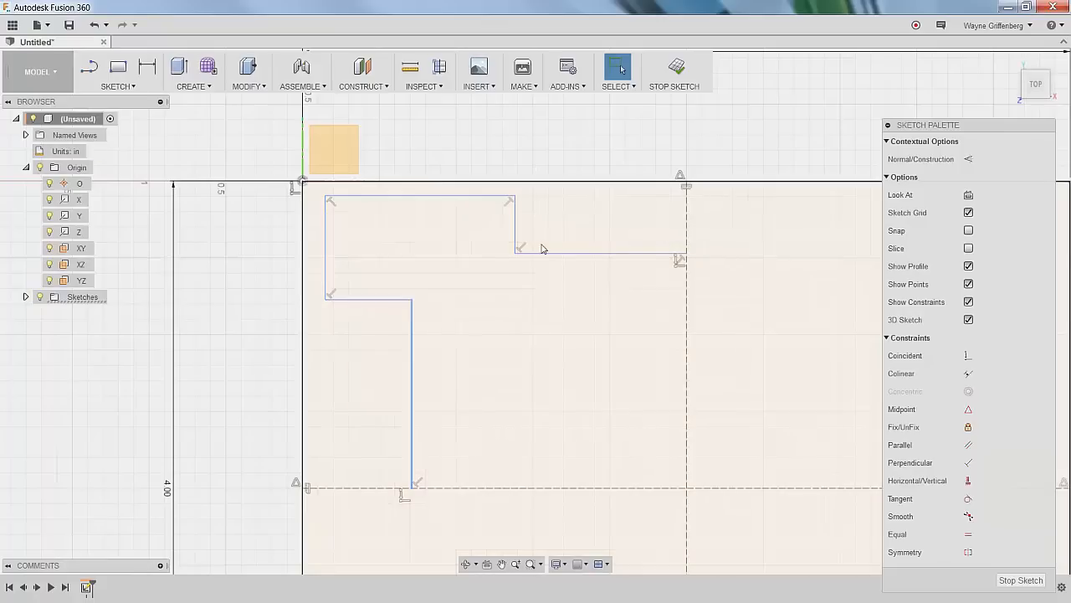
{"action": "left_click", "coordinate": [549, 164]}
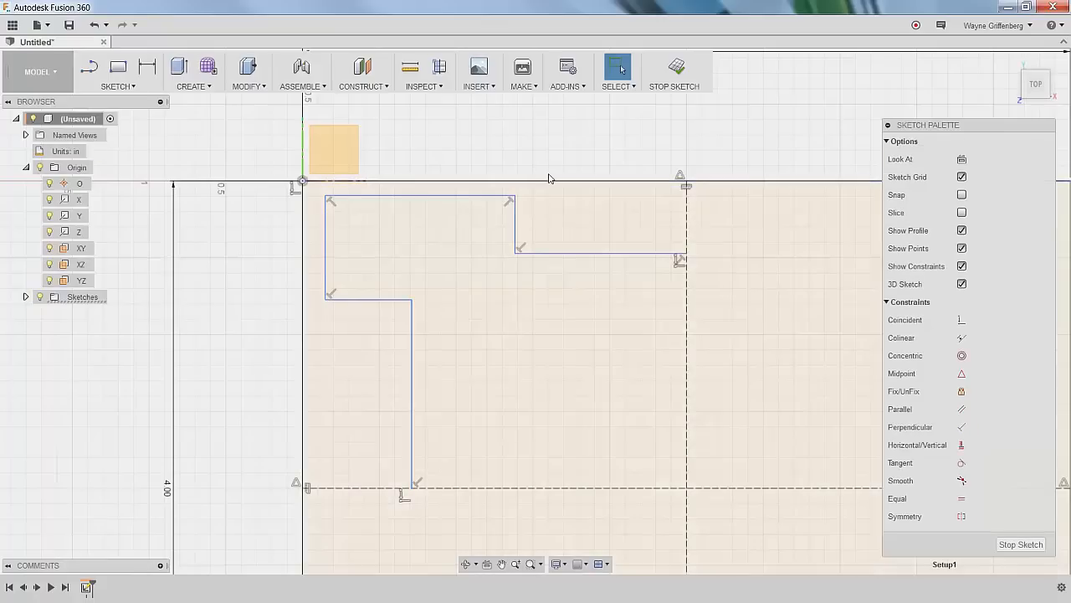
Change the horizontal line that meets the vertical center line to construction and back to a normal line.
{"action": "left_click", "coordinate": [569, 252]}
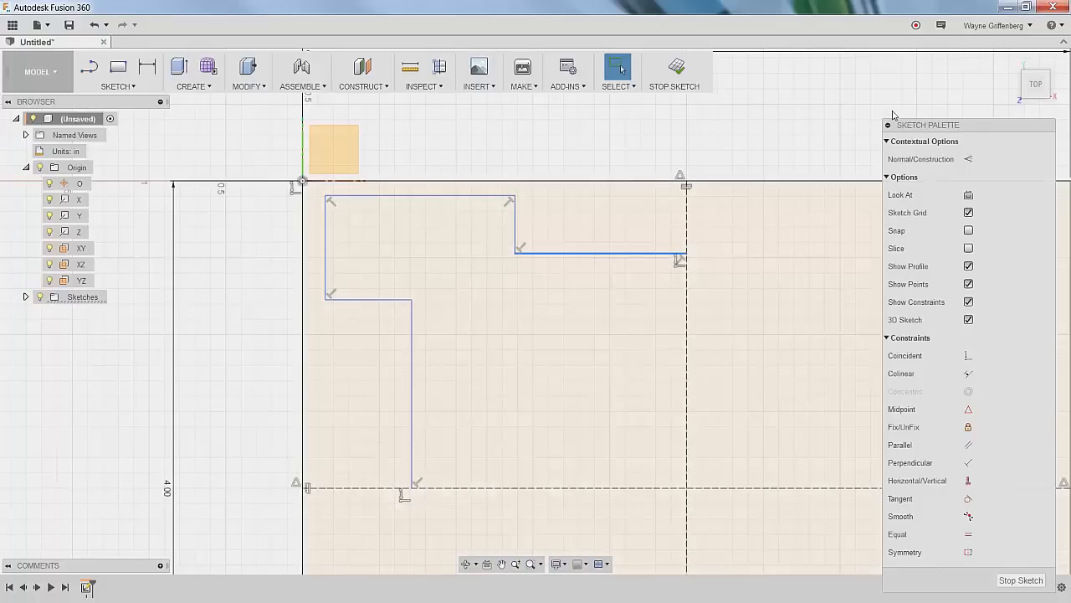
{"action": "left_click", "coordinate": [616, 139]}
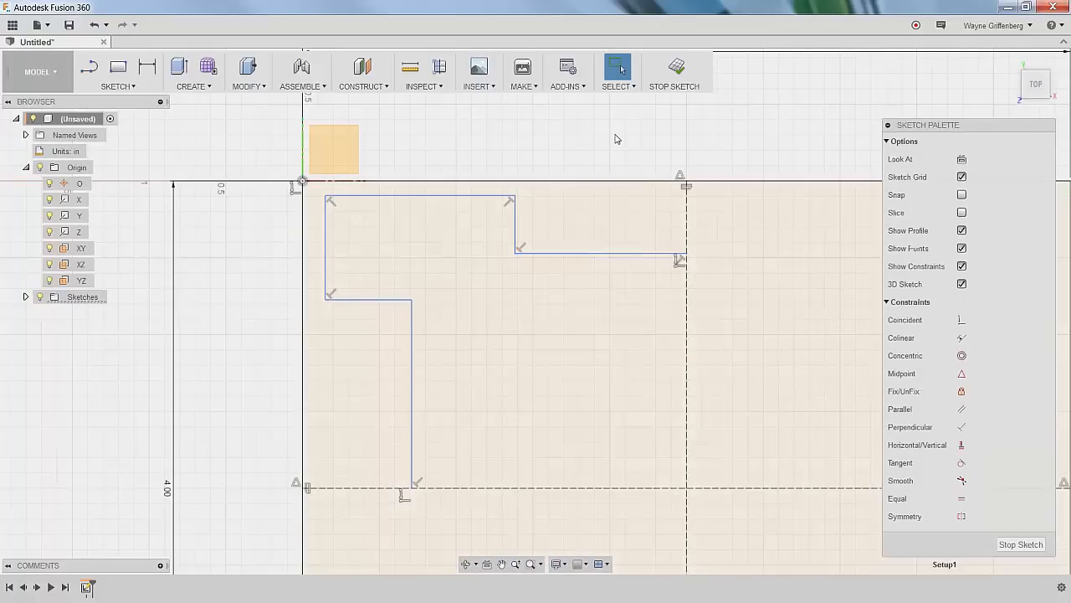
{"action": "left_click", "coordinate": [569, 254]}
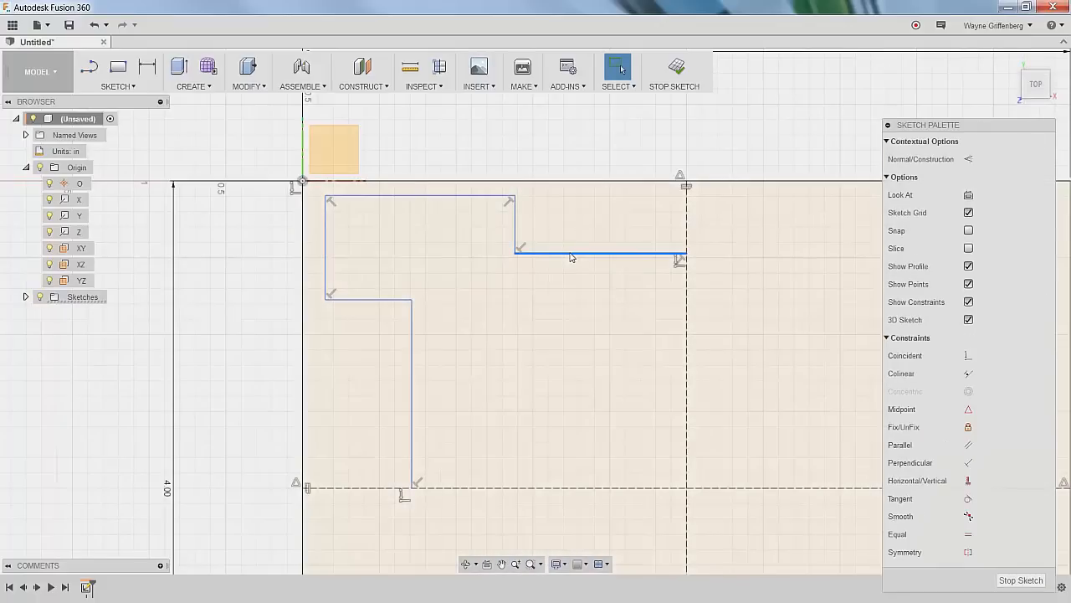
{"action": "left_click", "coordinate": [588, 136]}
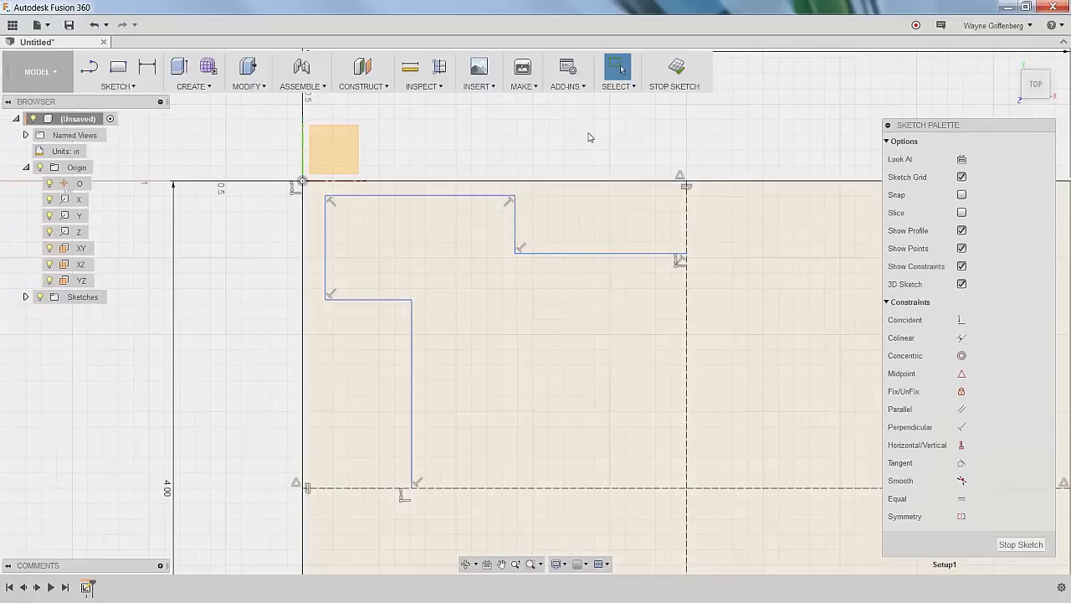
{"action": "left_click", "coordinate": [560, 252]}
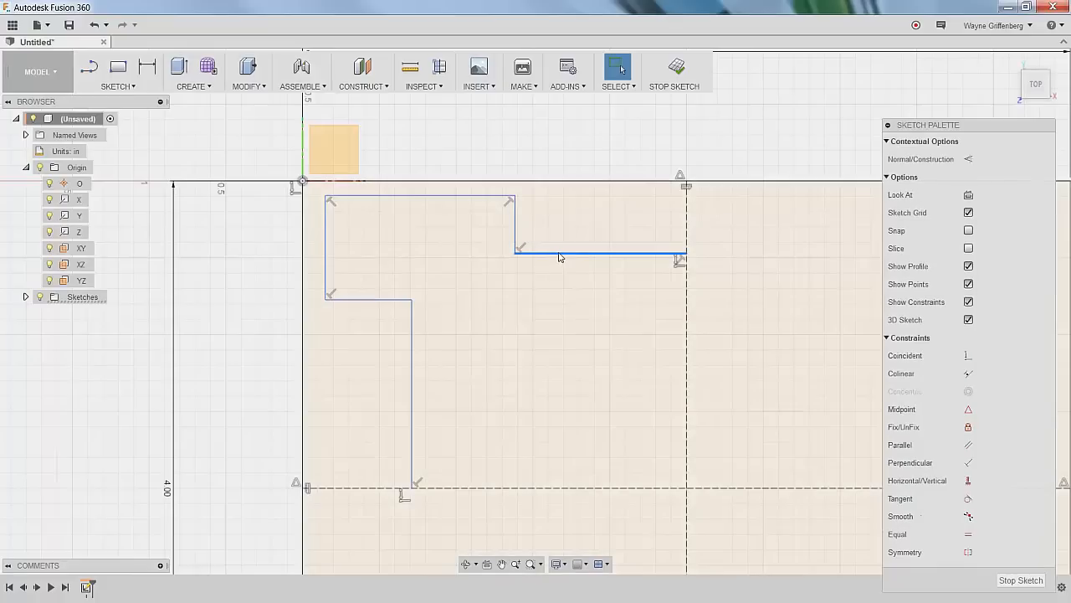
{"action": "left_click", "coordinate": [969, 159]}
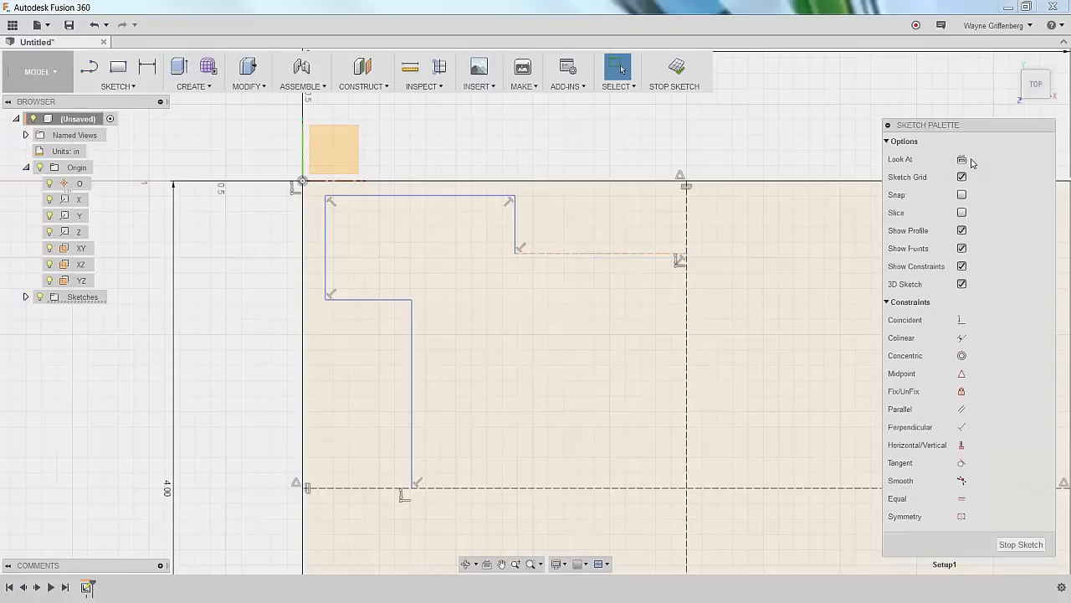
{"action": "left_click", "coordinate": [595, 254]}
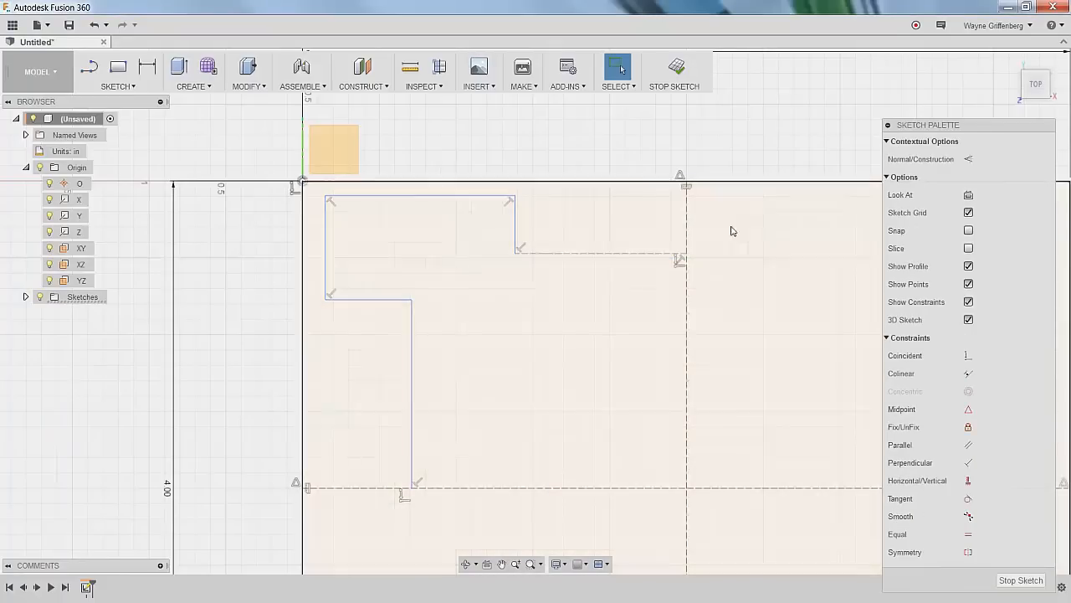
{"action": "left_click", "coordinate": [969, 159]}
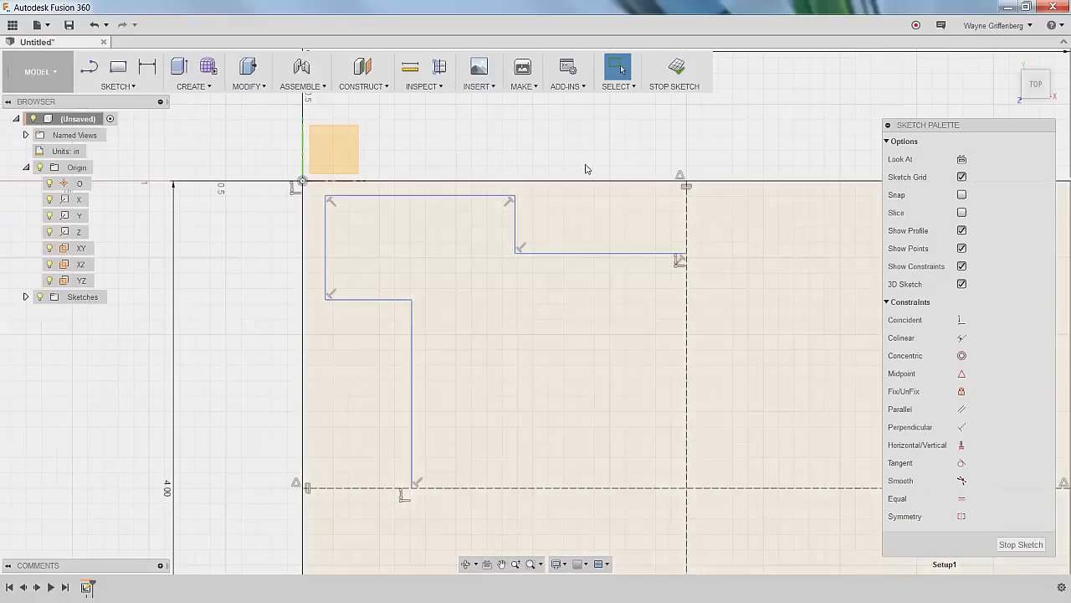
Move the side notch corner slightly outward and down, and lower the horizontal line that meets the vertical center line.
{"action": "left_click_drag", "start_coordinate": [575, 253], "coordinate": [578, 235]}
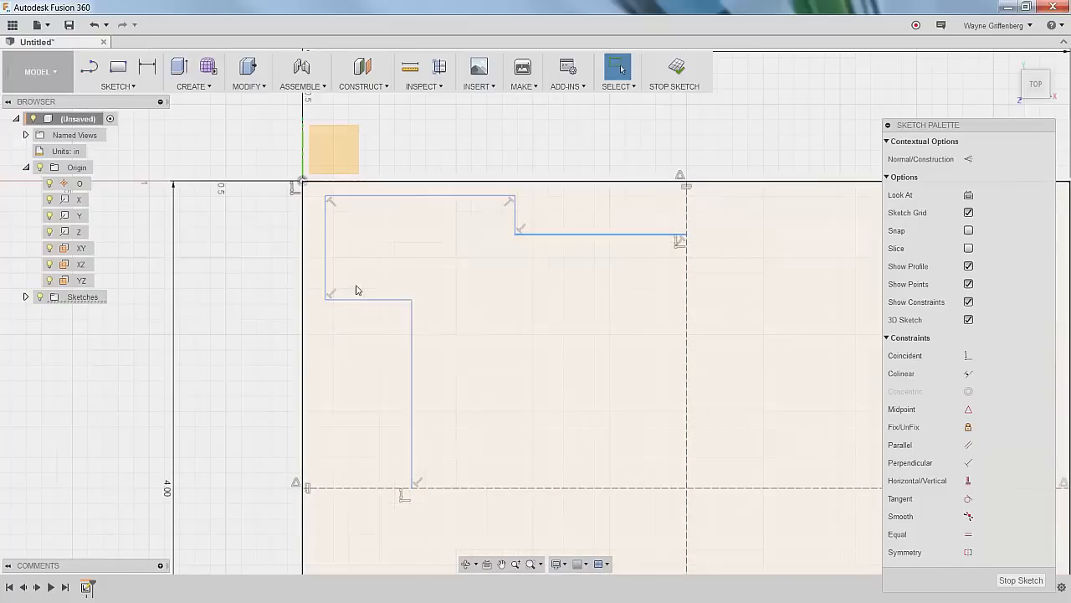
{"action": "mouse_move", "coordinate": [414, 303]}
{"action": "left_mouse_down"}
{"action": "mouse_move", "coordinate": [426, 301]}
{"action": "mouse_move", "coordinate": [403, 307]}
{"action": "left_mouse_up"}
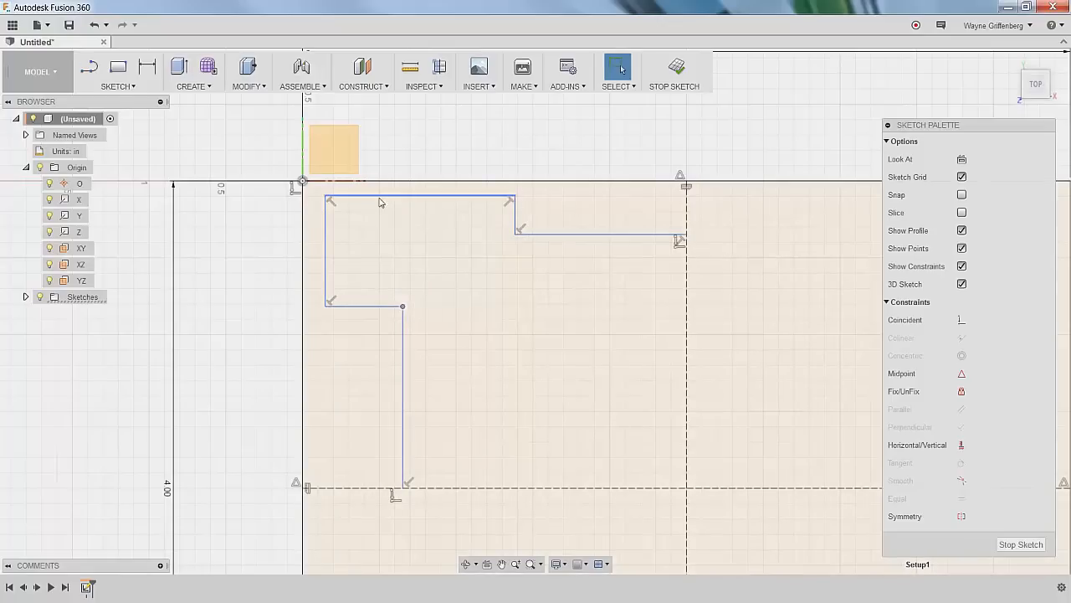
{"action": "left_click", "coordinate": [234, 309]}
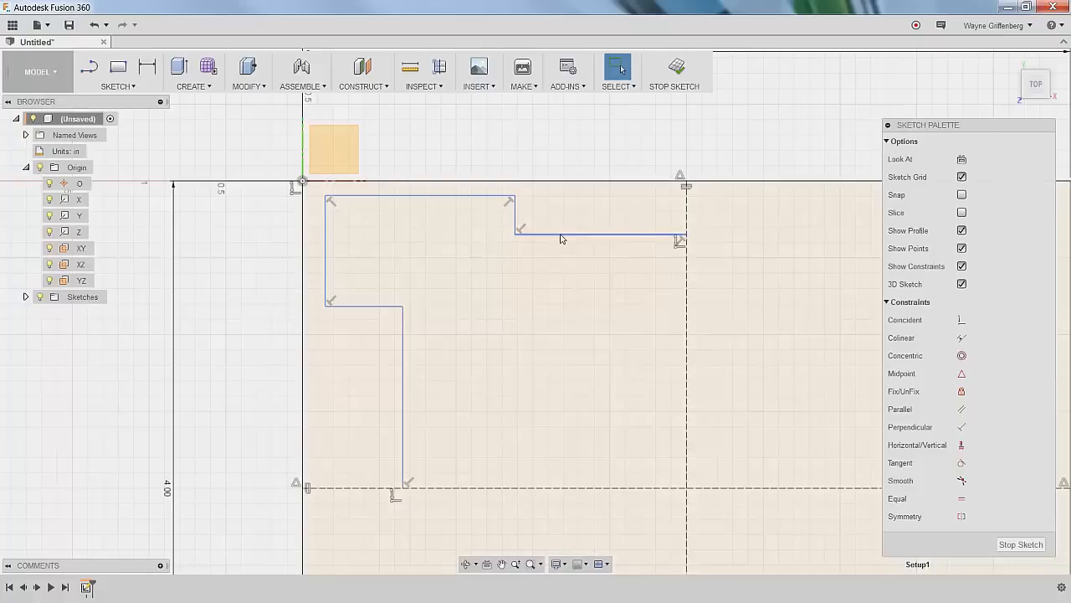
{"action": "left_click_drag", "start_coordinate": [561, 236], "coordinate": [565, 256]}
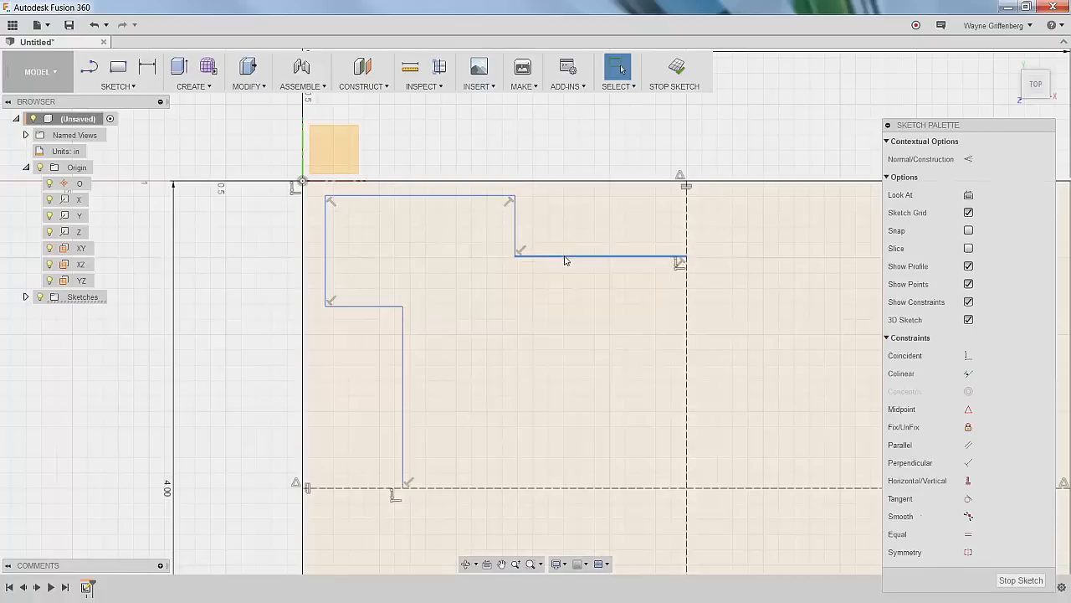
Fillet the inner corner of the upper notch with a radius of 0.125 in.
{"action": "left_click", "coordinate": [115, 87]}
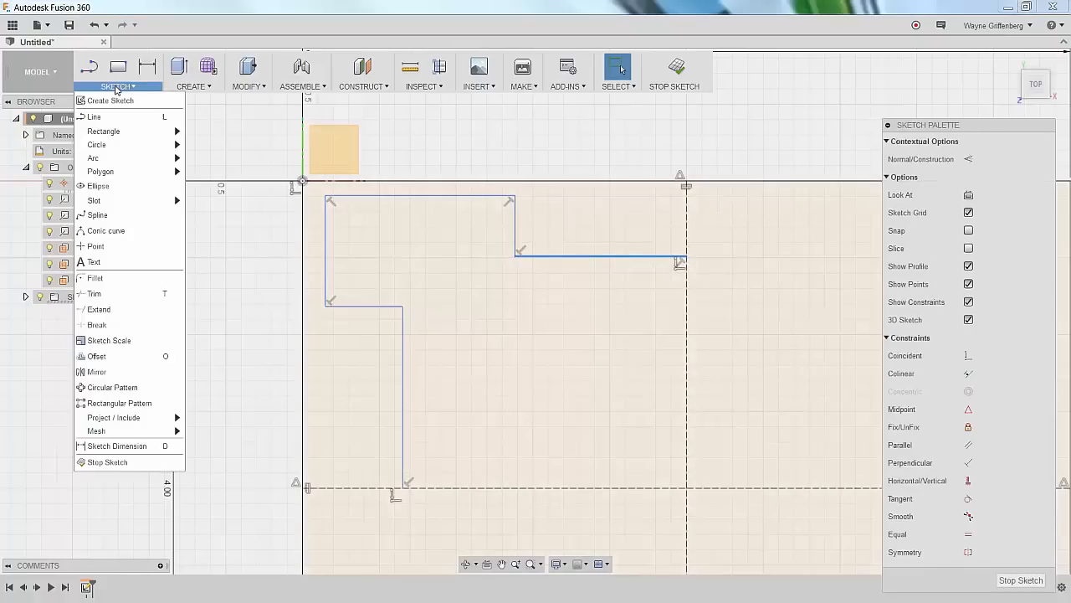
{"action": "left_click", "coordinate": [92, 280]}
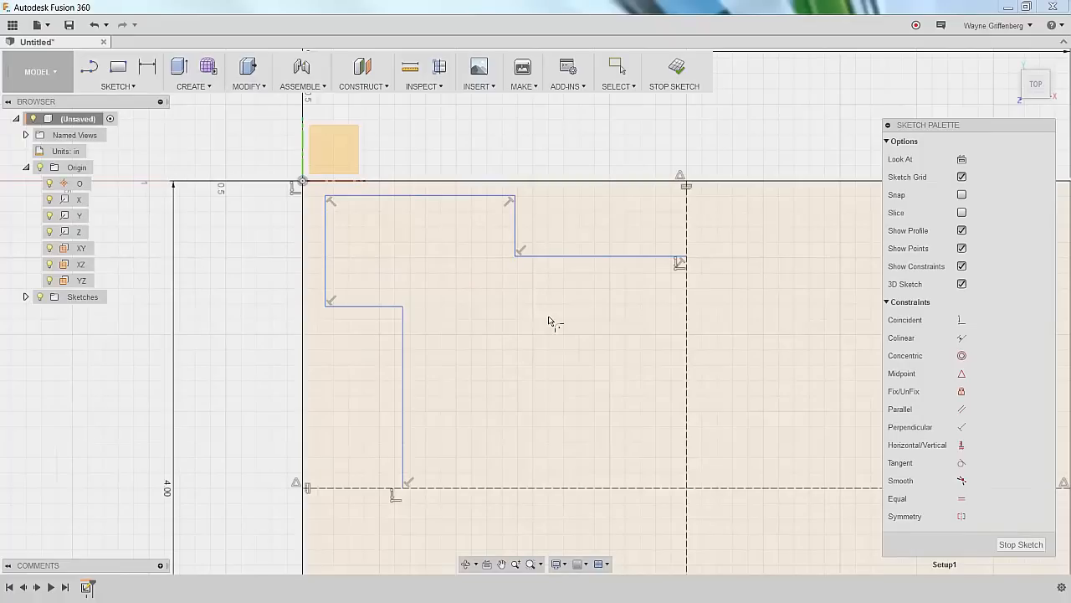
{"action": "left_click", "coordinate": [540, 253]}
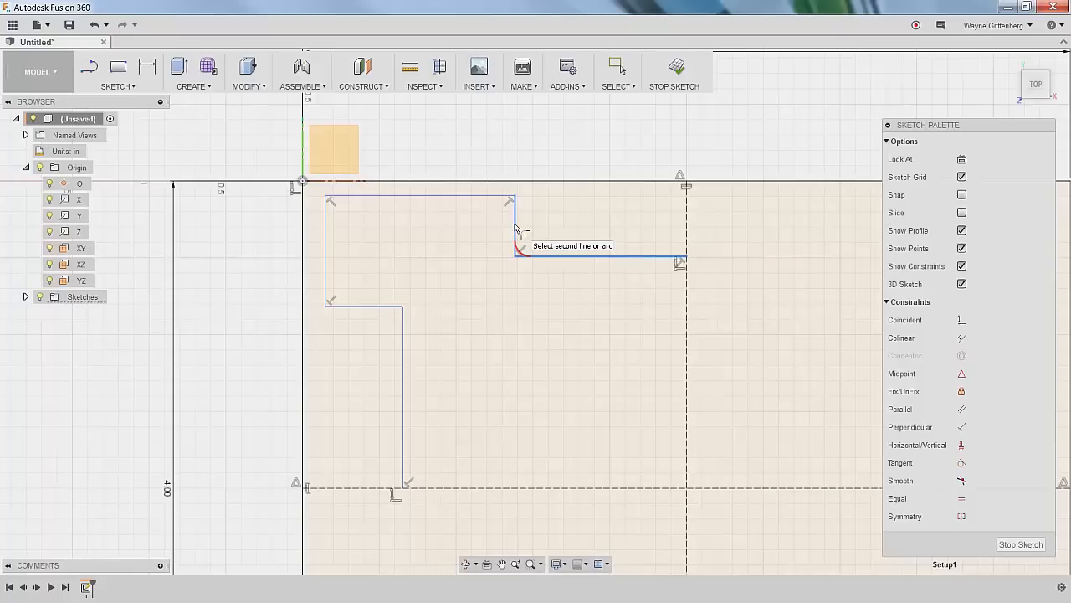
{"action": "left_click", "coordinate": [516, 227]}
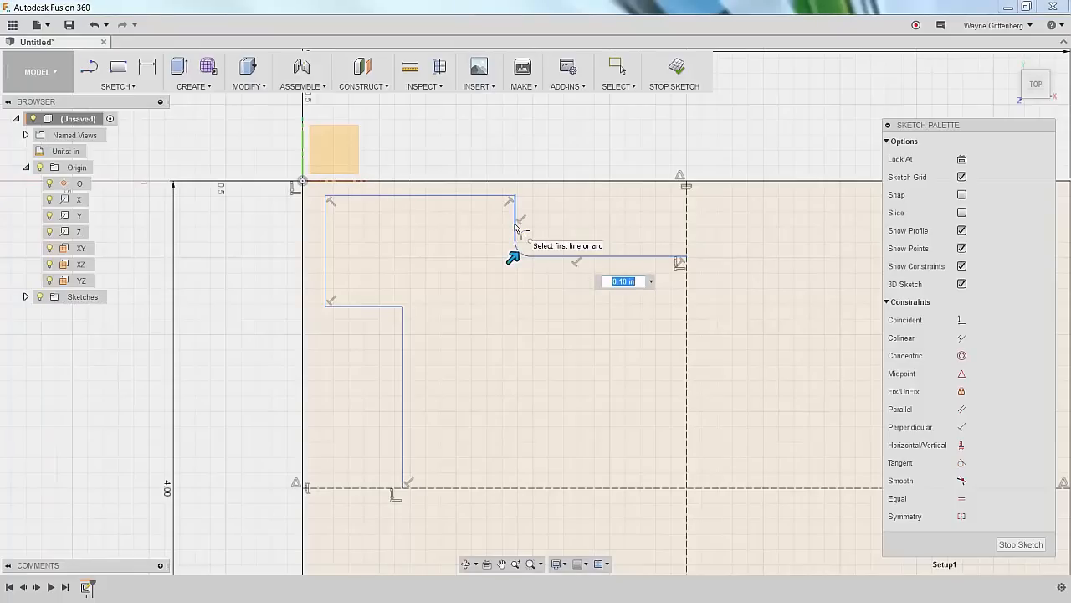
{"action": "type", "text": ".125"}
{"action": "key", "text": "Return"}
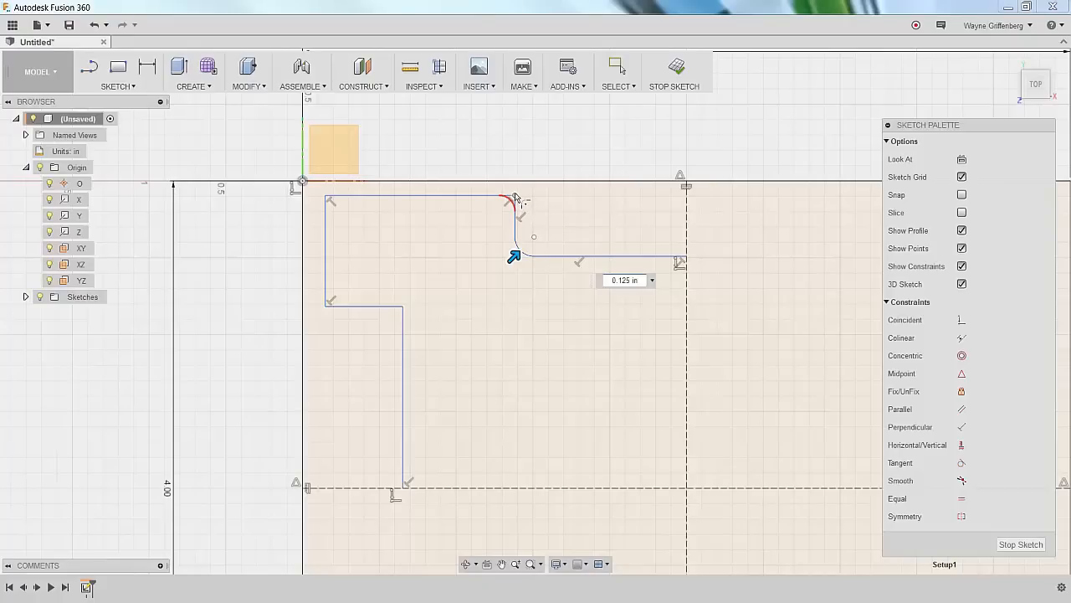
Round the four remaining corners of the stepped profile with the same 0.125 in fillet radius.
{"action": "left_click", "coordinate": [515, 197]}
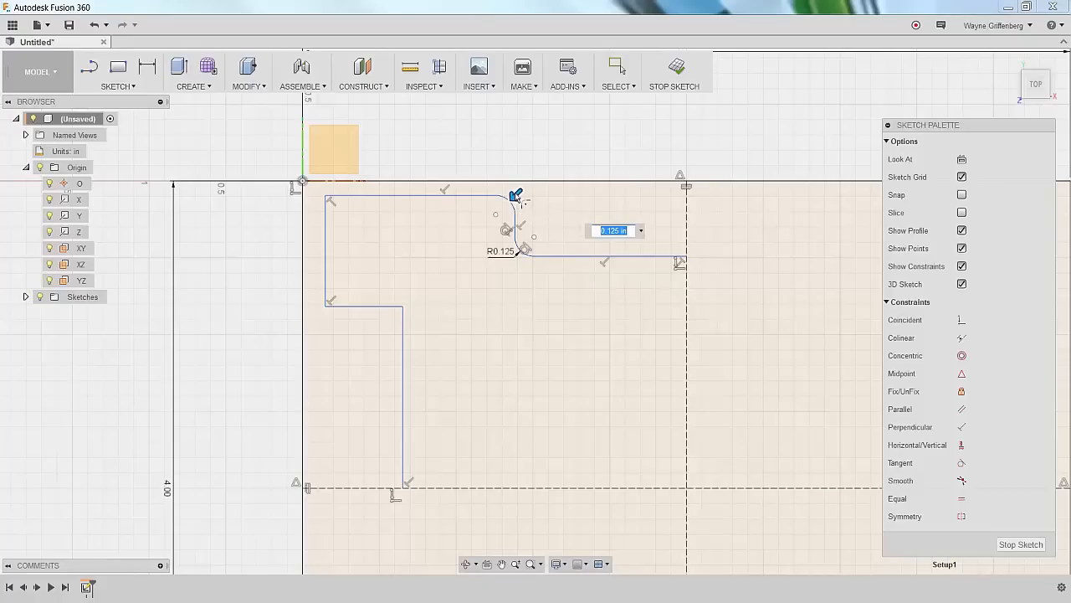
{"action": "left_click", "coordinate": [328, 199]}
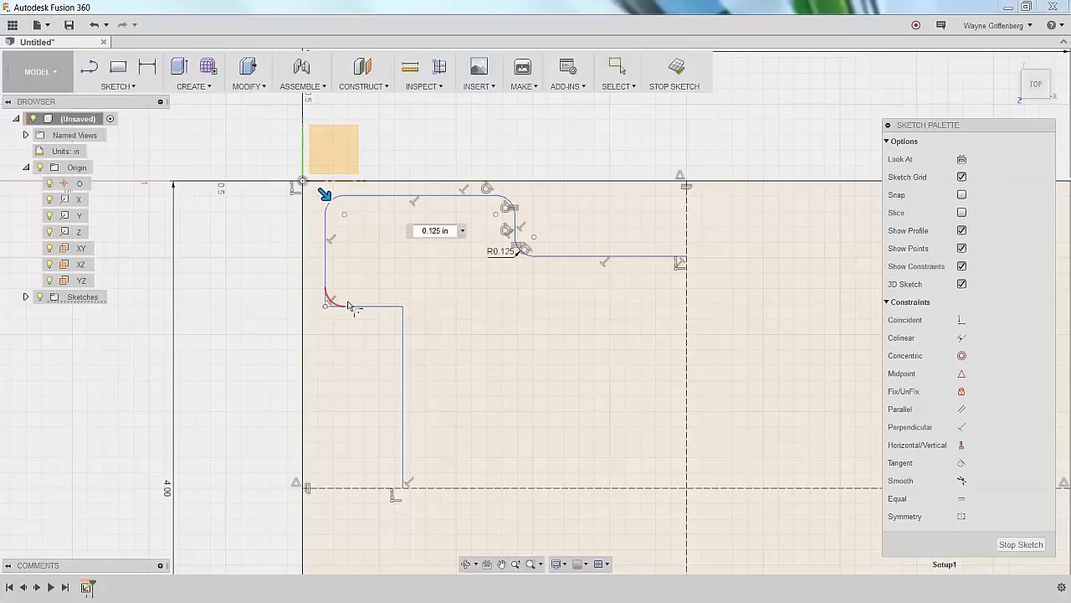
{"action": "left_click", "coordinate": [349, 305]}
{"action": "left_click", "coordinate": [395, 307]}
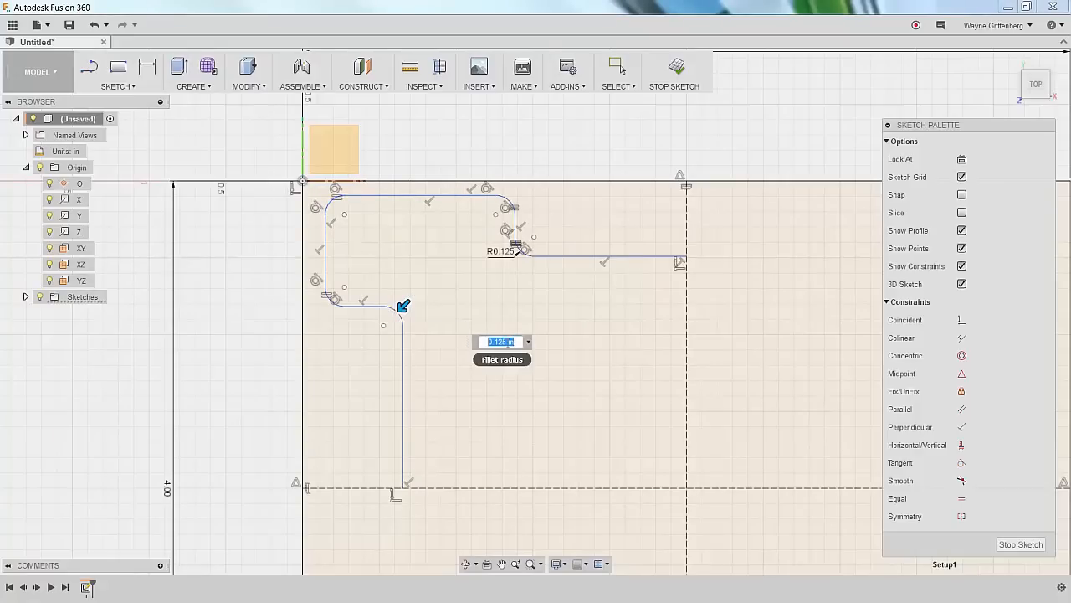
{"action": "key", "text": "Return"}
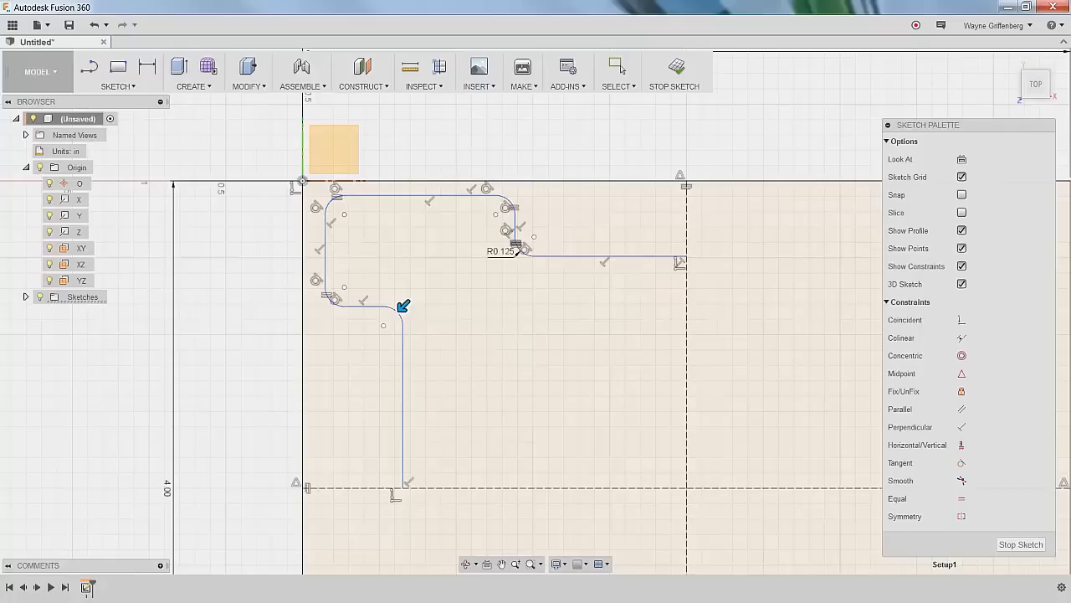
Move the lower vertical profile line outward, closer to the plate's side edge.
{"action": "key", "text": "Escape"}
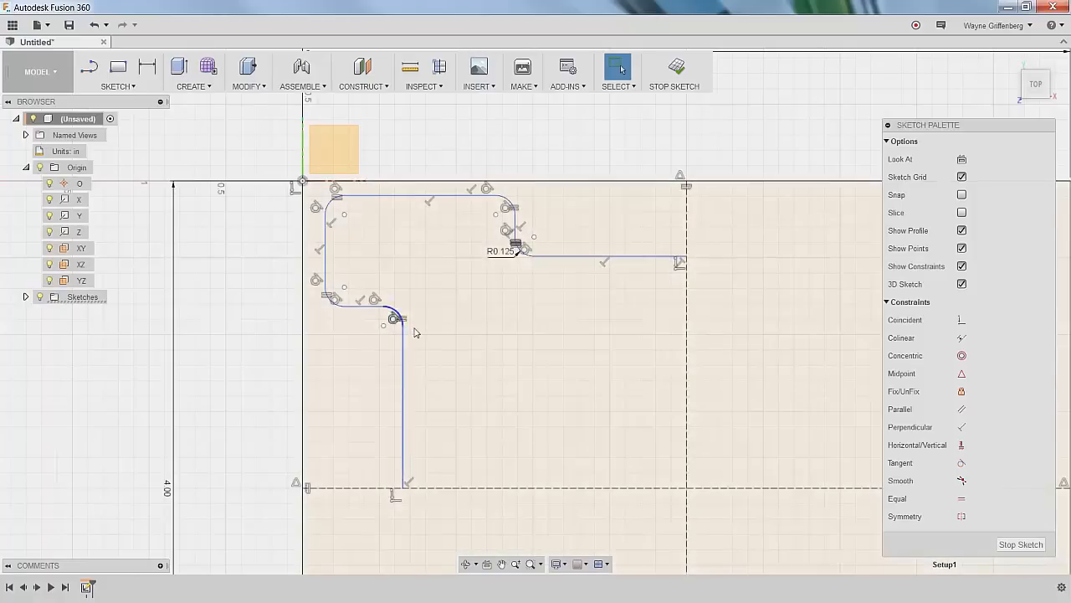
{"action": "scroll", "coordinate": [443, 319], "scroll_direction": "up", "scroll_amount": 1}
{"action": "scroll", "coordinate": [463, 293], "scroll_direction": "down", "scroll_amount": 1}
{"action": "mouse_move", "coordinate": [403, 374]}
{"action": "left_mouse_down"}
{"action": "mouse_move", "coordinate": [377, 368]}
{"action": "mouse_move", "coordinate": [472, 369]}
{"action": "mouse_move", "coordinate": [297, 368]}
{"action": "left_mouse_up"}
{"action": "mouse_move", "coordinate": [319, 368]}
{"action": "left_mouse_down"}
{"action": "mouse_move", "coordinate": [256, 370]}
{"action": "mouse_move", "coordinate": [351, 370]}
{"action": "mouse_move", "coordinate": [224, 370]}
{"action": "mouse_move", "coordinate": [437, 372]}
{"action": "mouse_move", "coordinate": [262, 359]}
{"action": "mouse_move", "coordinate": [419, 359]}
{"action": "mouse_move", "coordinate": [405, 358]}
{"action": "mouse_move", "coordinate": [408, 377]}
{"action": "mouse_move", "coordinate": [385, 375]}
{"action": "left_mouse_up"}
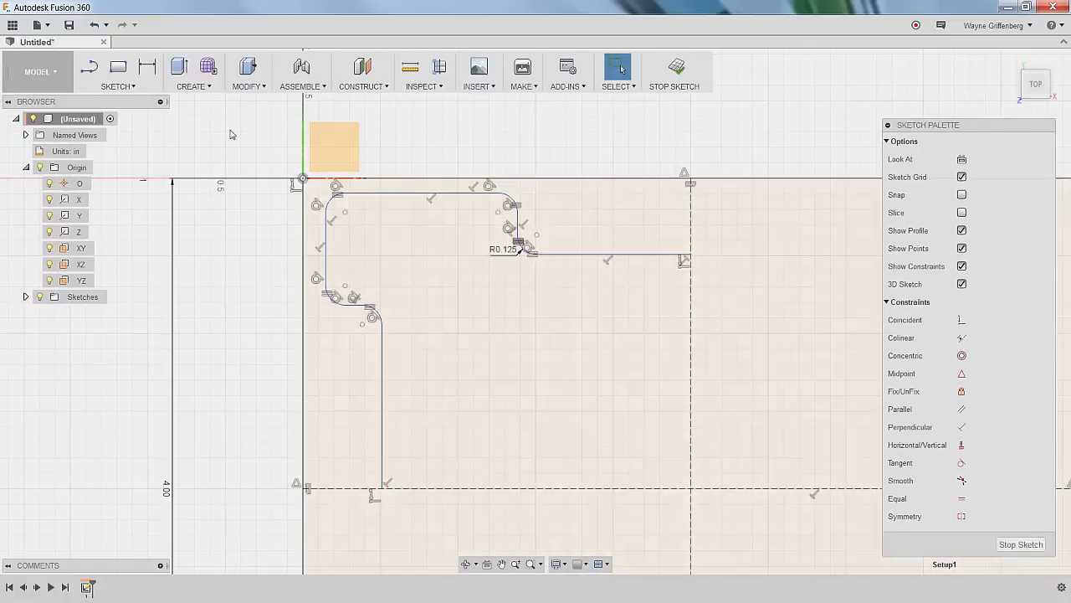
Dimension the horizontal line at the vertical center line 0.5 in from the plate's upper edge, placing the dimension above the plate.
{"action": "left_click", "coordinate": [148, 70]}
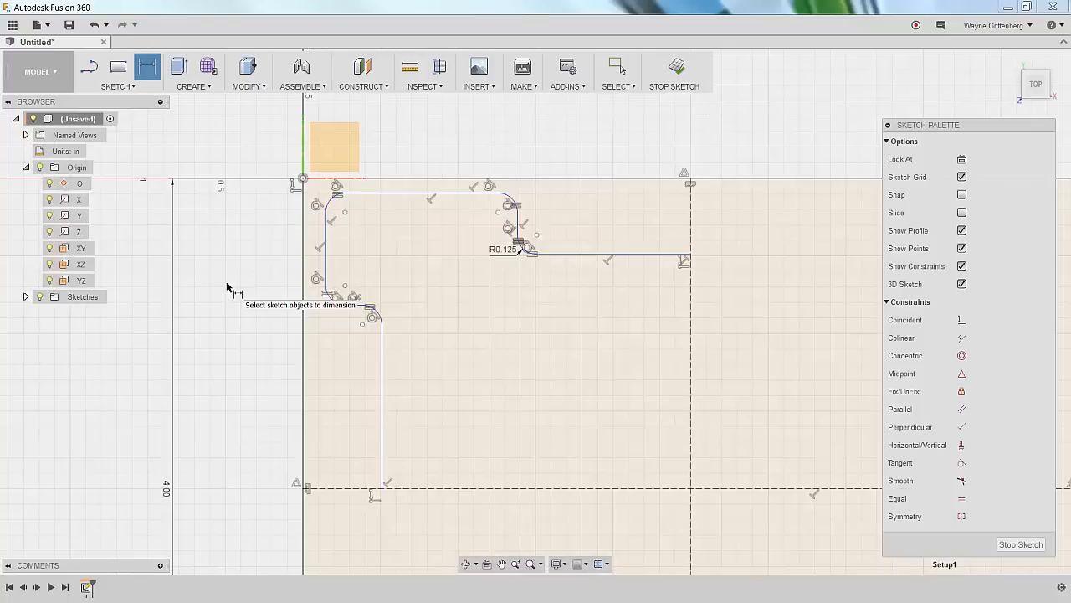
{"action": "left_click", "coordinate": [596, 257]}
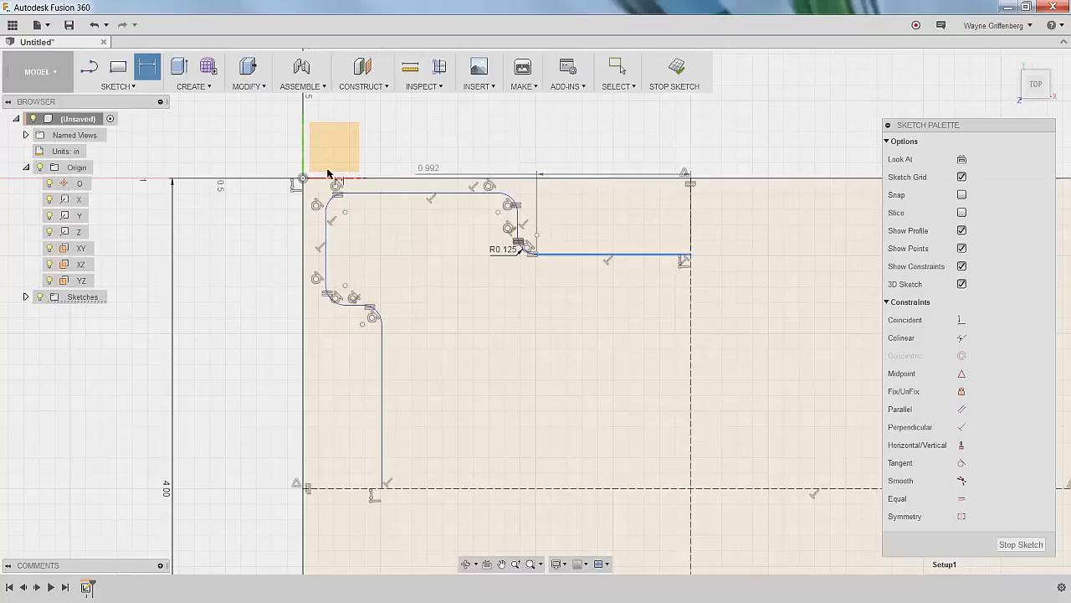
{"action": "left_click", "coordinate": [569, 178]}
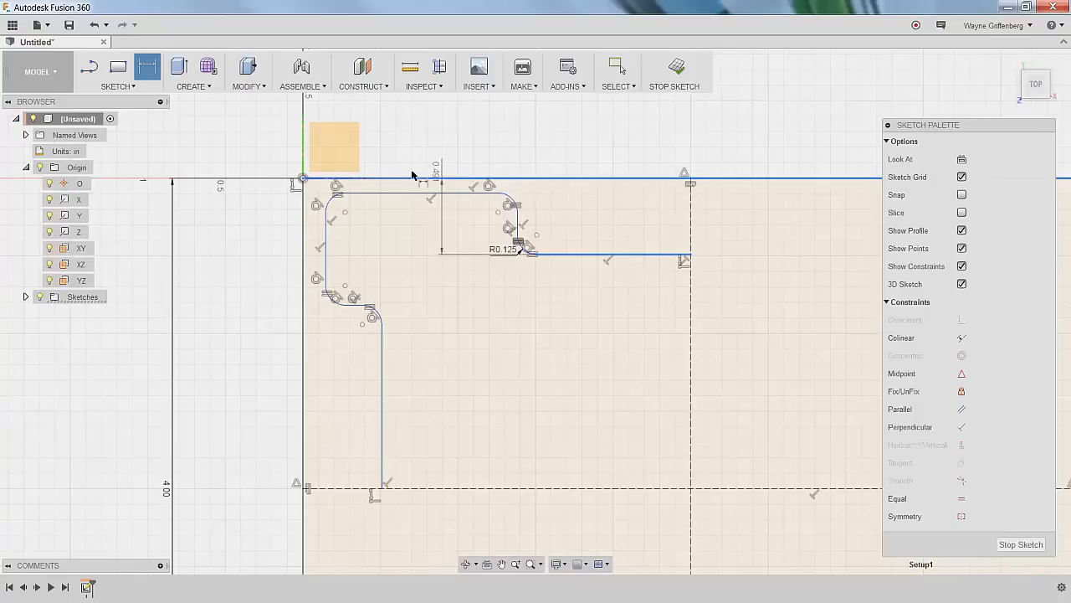
{"action": "left_click", "coordinate": [197, 226]}
{"action": "type", "text": ".5"}
{"action": "key", "text": "Return"}
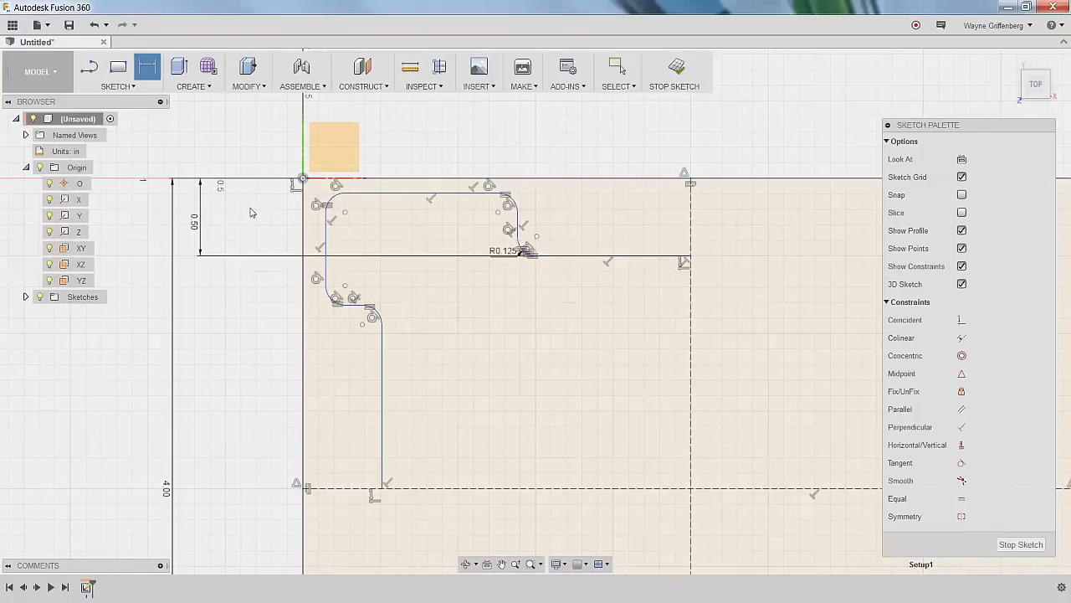
{"action": "mouse_move", "coordinate": [202, 227]}
{"action": "left_mouse_down"}
{"action": "mouse_move", "coordinate": [624, 205]}
{"action": "mouse_move", "coordinate": [608, 137]}
{"action": "left_mouse_up"}
Dimension the uppermost horizontal profile line 0.125 in from the plate's upper edge.
{"action": "key", "text": "d"}
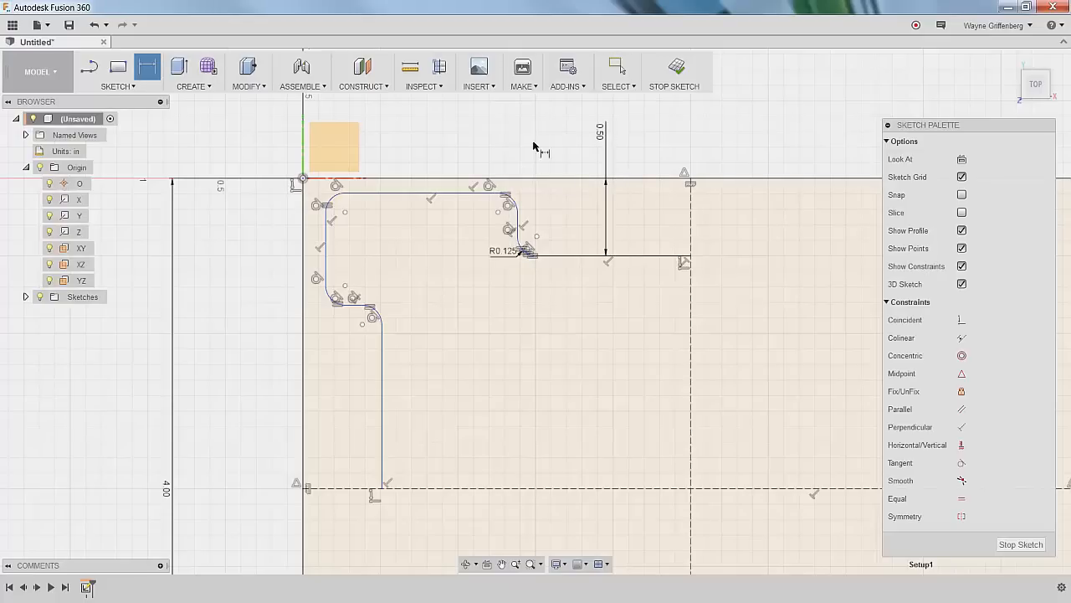
{"action": "left_click", "coordinate": [422, 193]}
{"action": "left_click", "coordinate": [418, 179]}
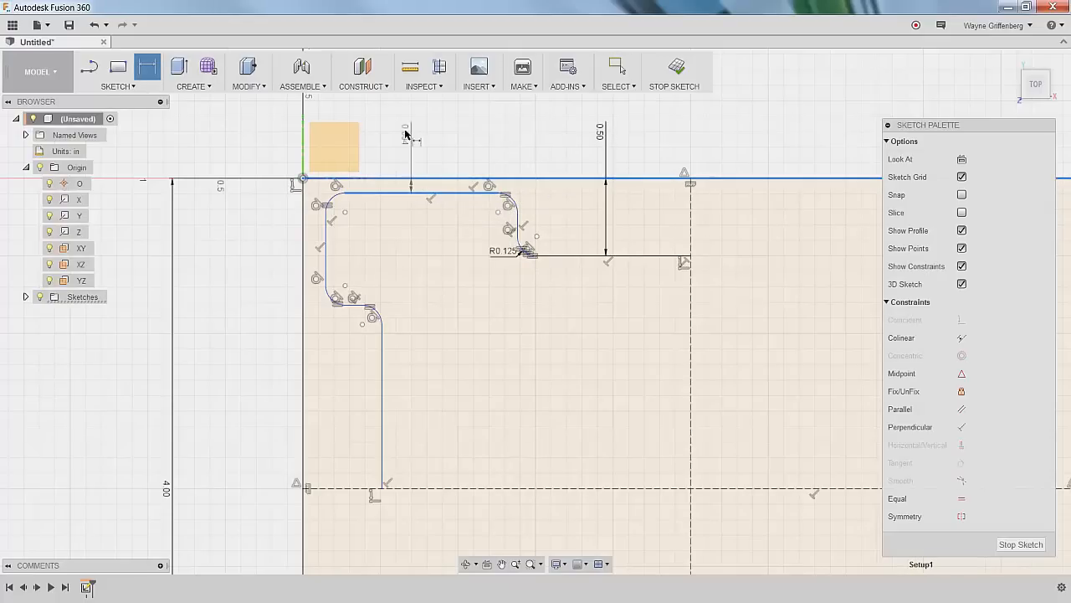
{"action": "left_click", "coordinate": [414, 134]}
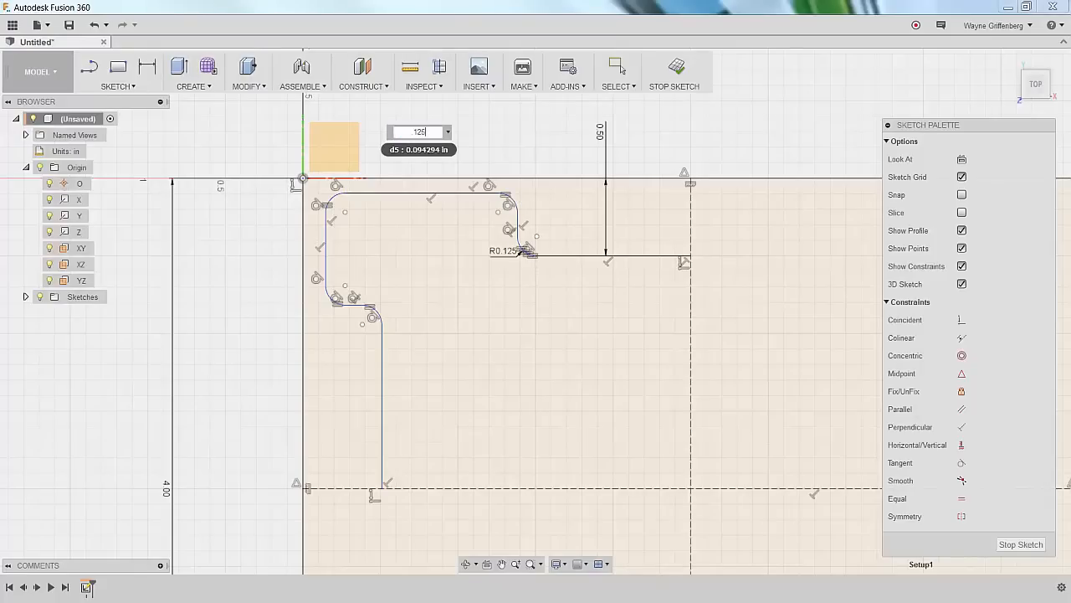
{"action": "type", "text": ".125"}
{"action": "key", "text": "Return"}
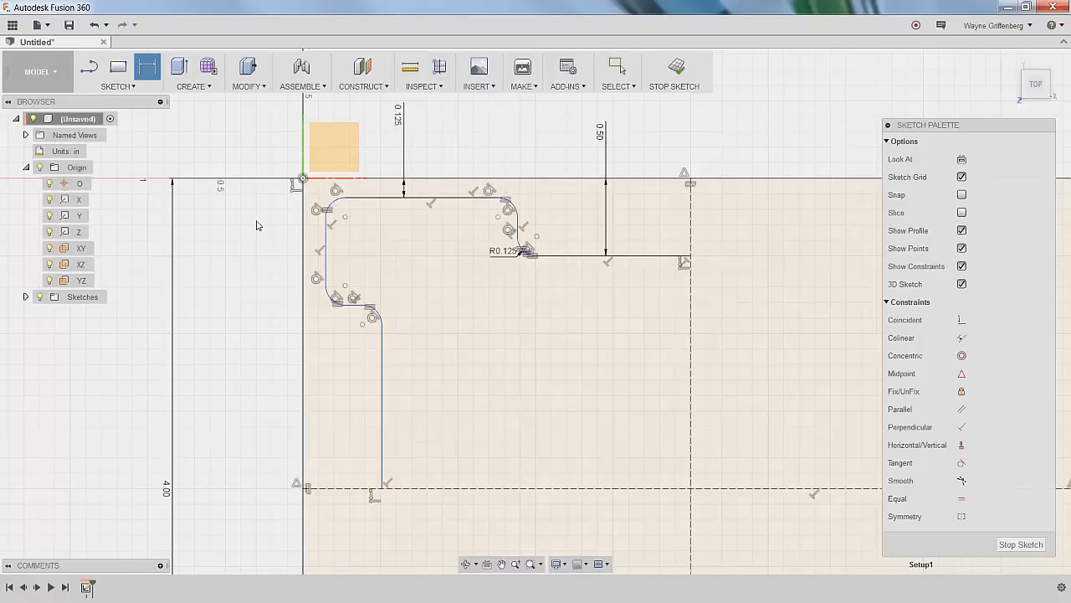
Dimension the outermost vertical profile line 0.125 in from the plate's side edge.
{"action": "left_click", "coordinate": [325, 241]}
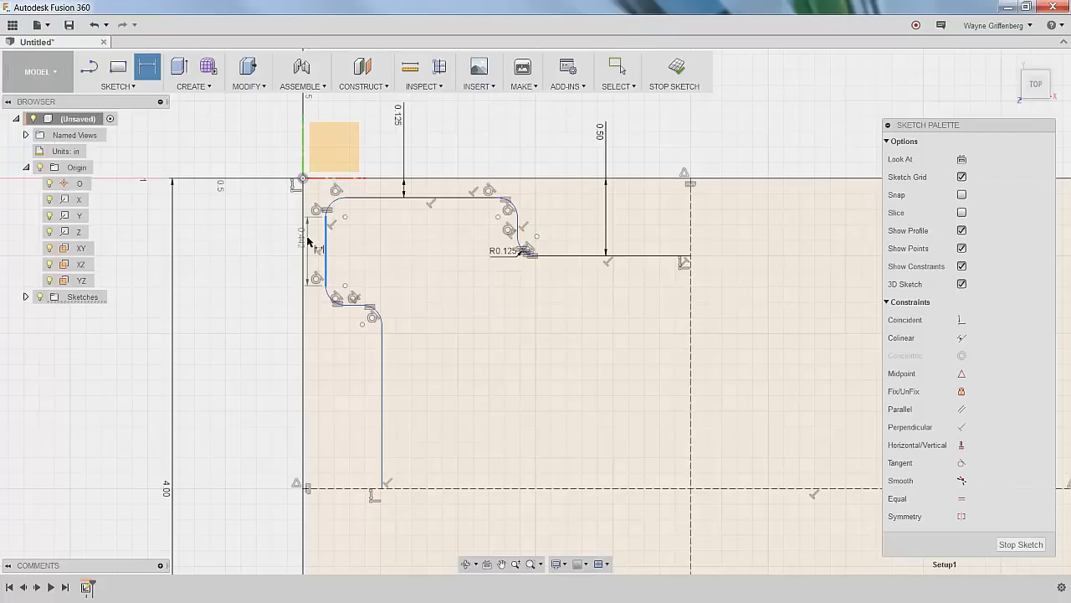
{"action": "left_click", "coordinate": [294, 166]}
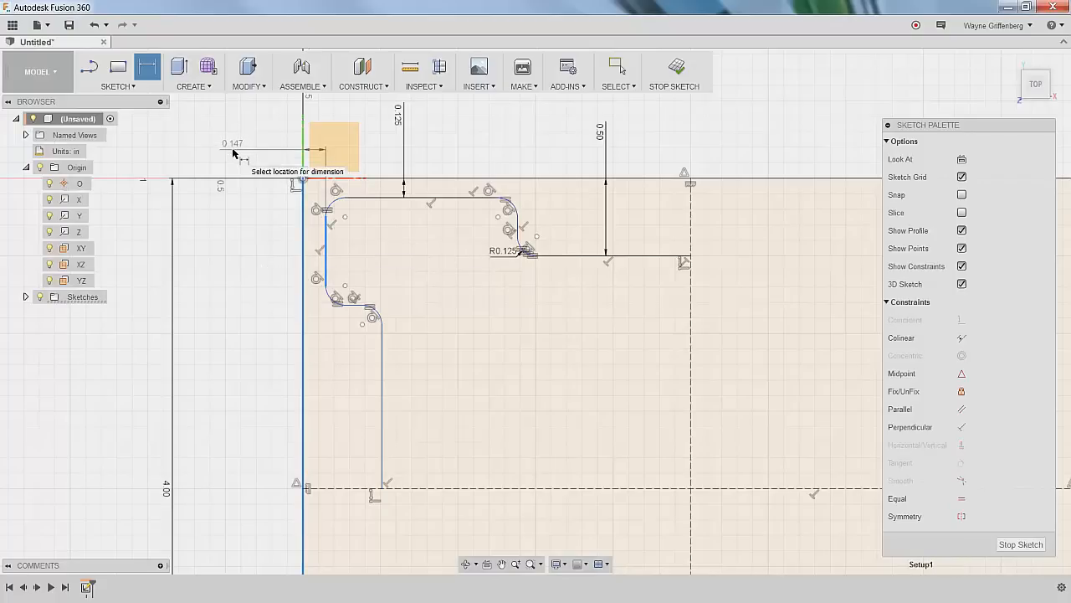
{"action": "left_click", "coordinate": [239, 150]}
{"action": "key", "text": "BackSpace"}
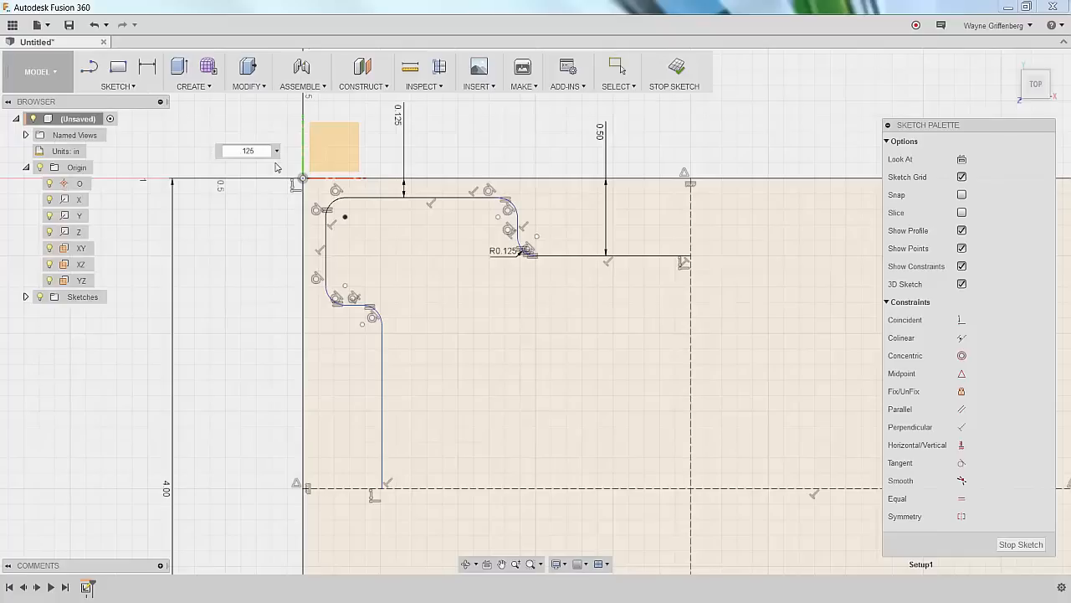
{"action": "key", "text": "Return"}
{"action": "left_click", "coordinate": [381, 369]}
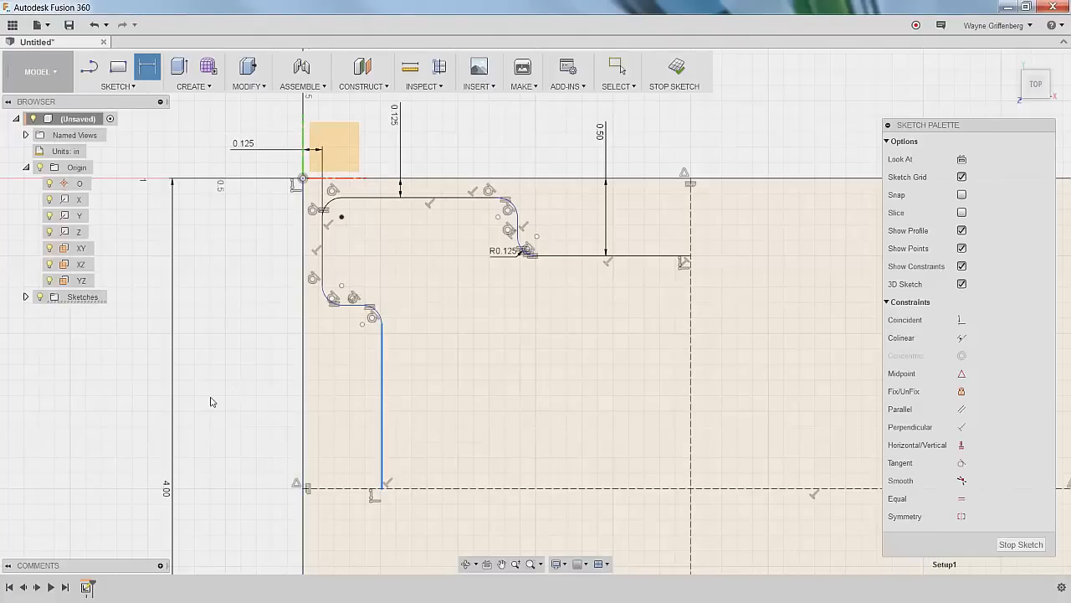
{"action": "key", "text": "Escape"}
{"action": "left_click", "coordinate": [290, 391]}
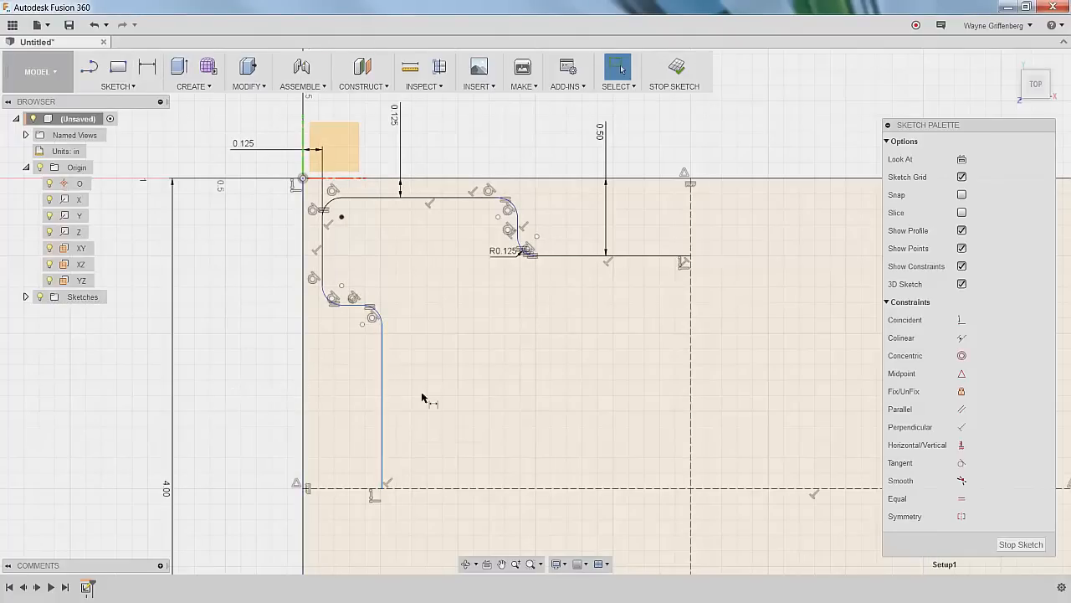
Dimension the lower vertical profile line 0.50 in from the plate's side edge.
{"action": "key", "text": "d"}
{"action": "left_click", "coordinate": [382, 410]}
{"action": "left_click", "coordinate": [302, 385]}
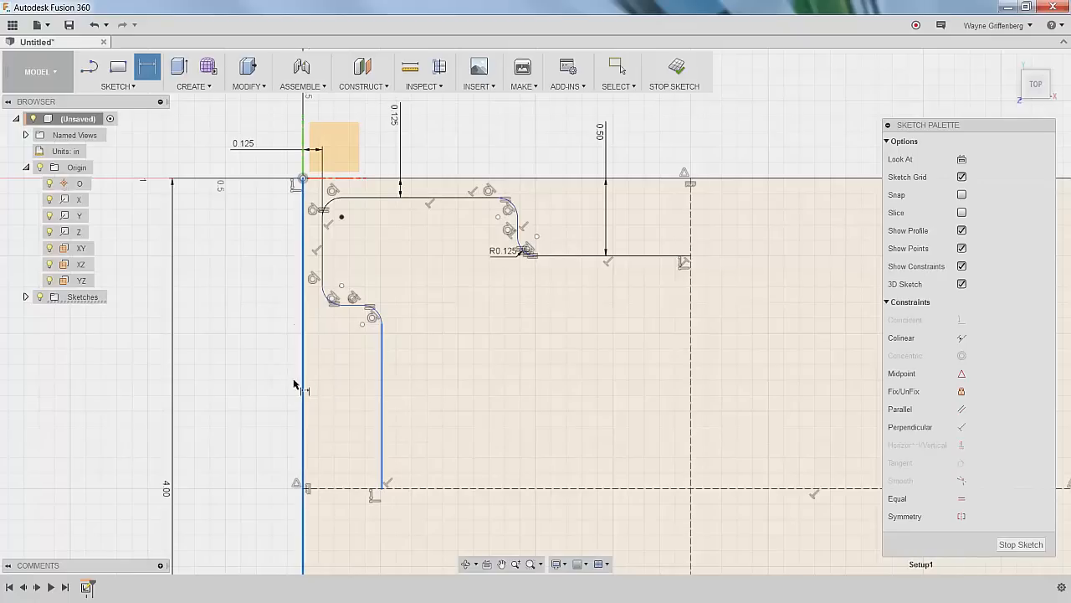
{"action": "left_click", "coordinate": [237, 407]}
{"action": "key", "text": "Return"}
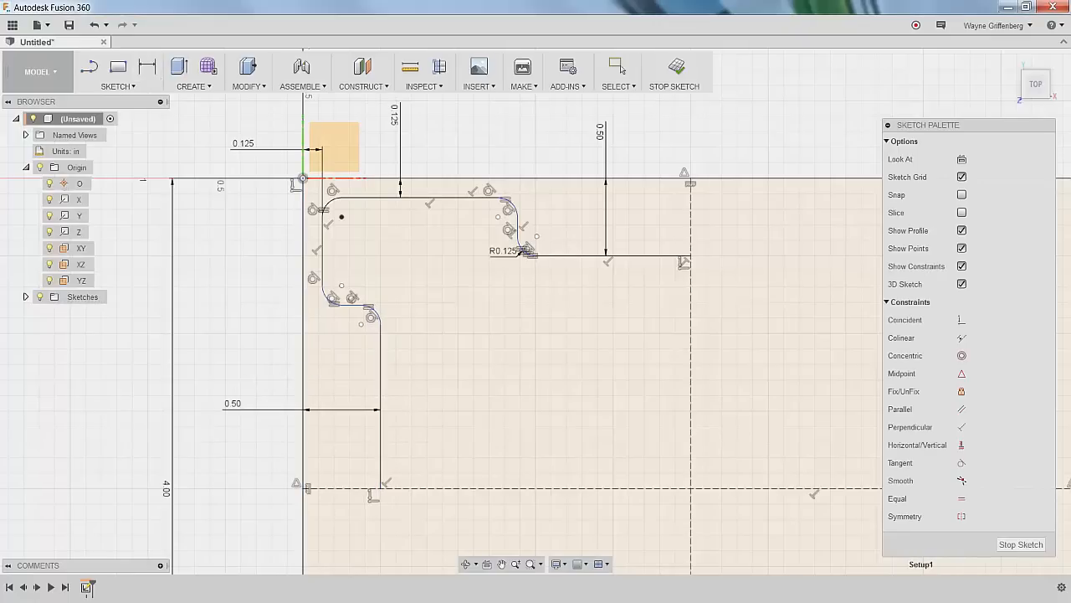
{"action": "key", "text": "d"}
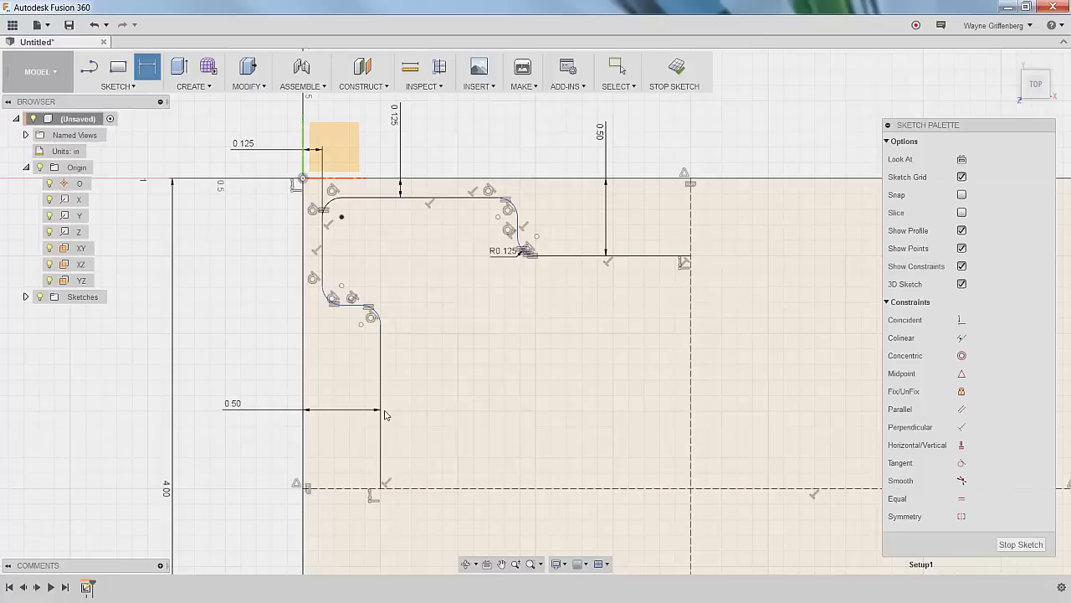
{"action": "key", "text": "Escape"}
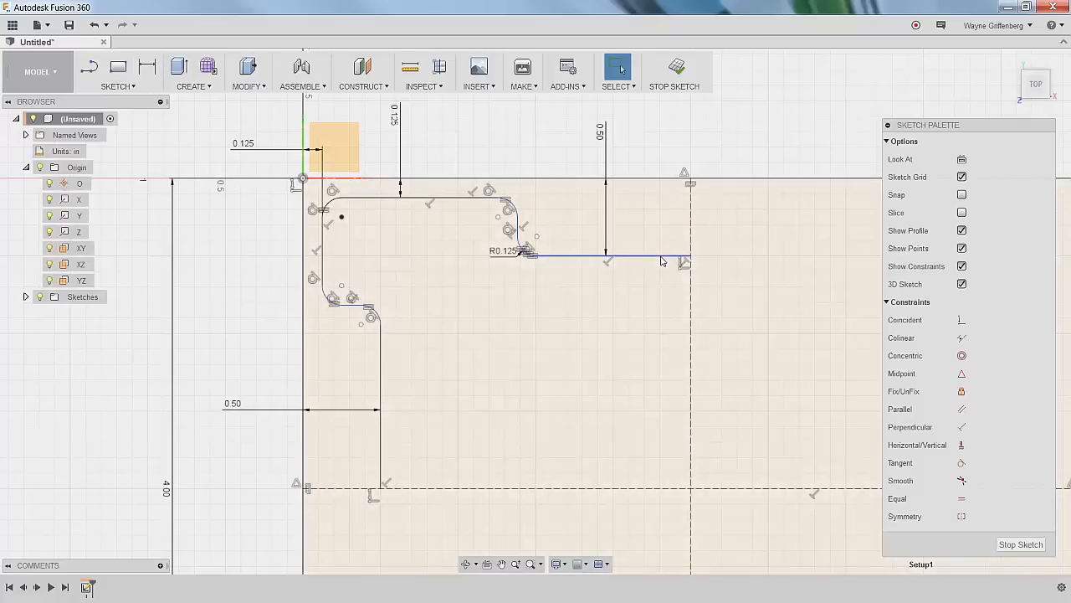
Move the upper notch corner toward the vertical center line and the side notch corner slightly down.
{"action": "left_click", "coordinate": [661, 257]}
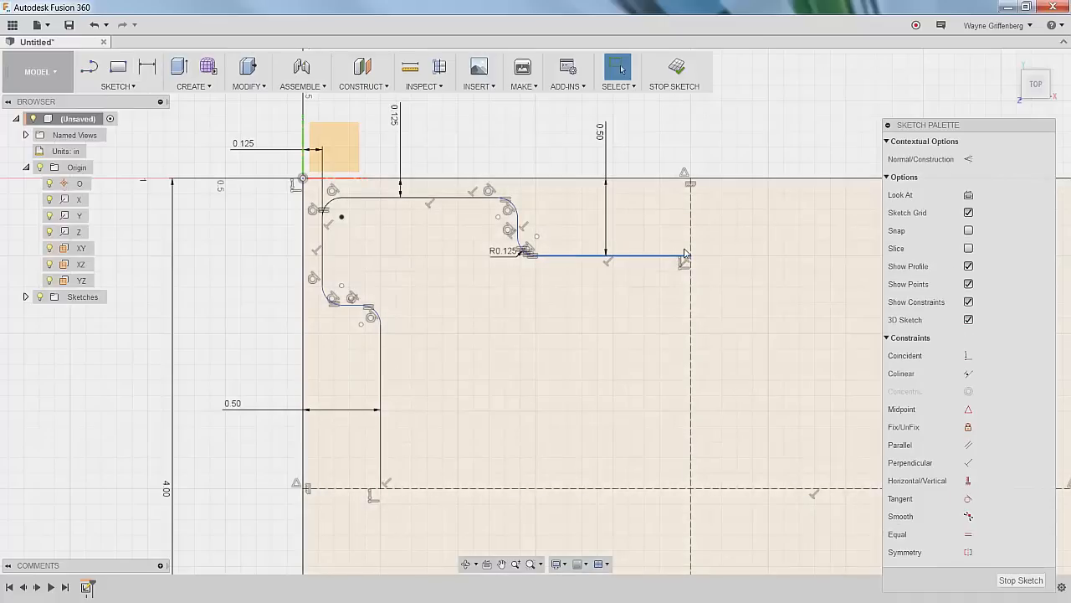
{"action": "left_click", "coordinate": [557, 145]}
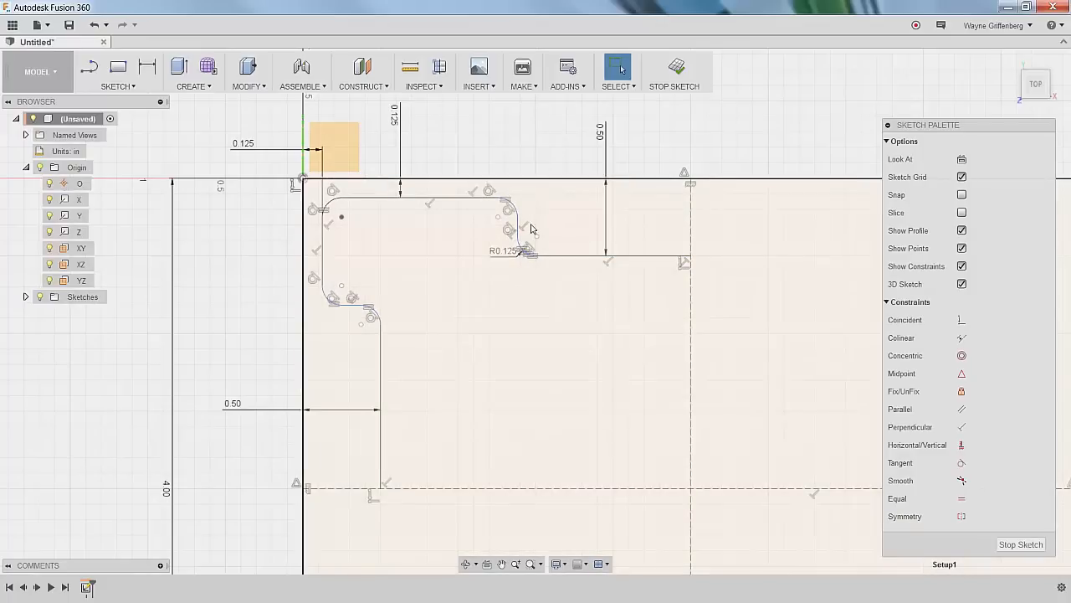
{"action": "left_click_drag", "start_coordinate": [497, 219], "coordinate": [534, 226]}
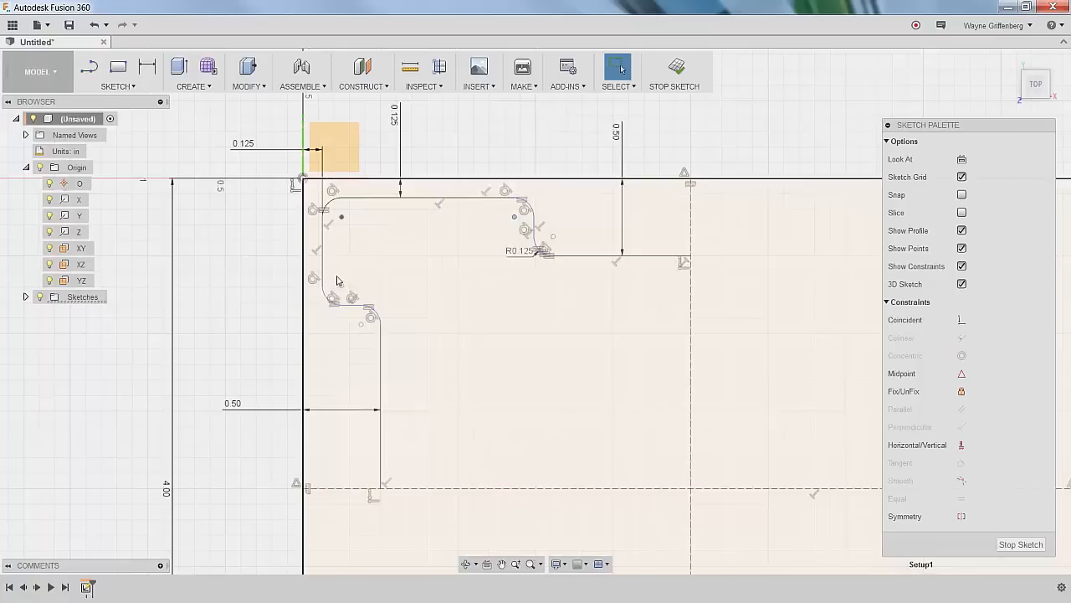
{"action": "mouse_move", "coordinate": [343, 289]}
{"action": "left_mouse_down"}
{"action": "mouse_move", "coordinate": [349, 308]}
{"action": "mouse_move", "coordinate": [344, 296]}
{"action": "left_mouse_up"}
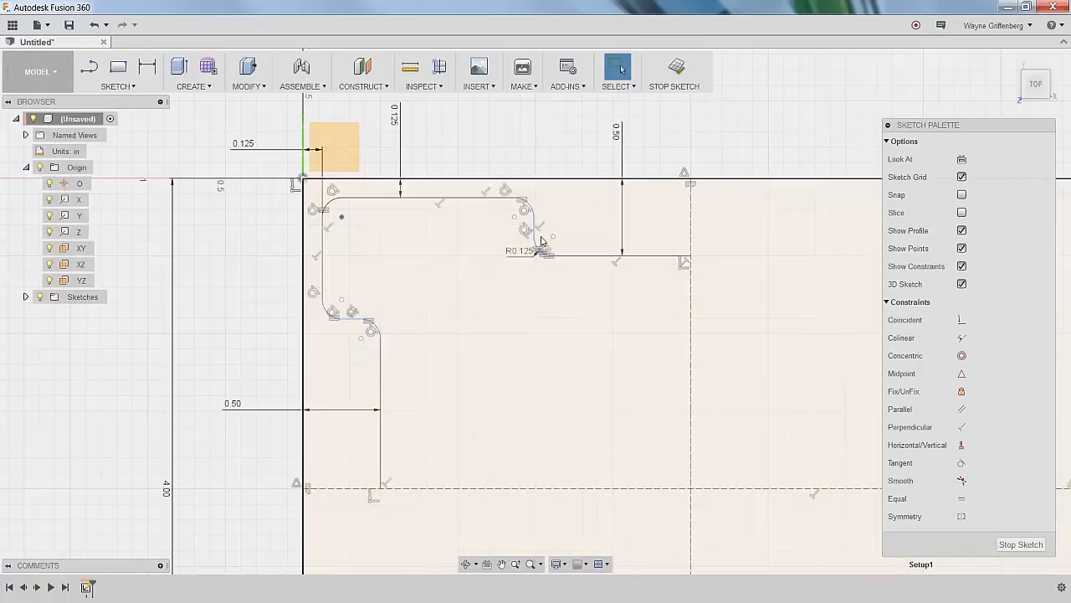
Dimension the distance between the outermost vertical line and the upper notch's vertical line as 1.375 in.
{"action": "key", "text": "d"}
{"action": "left_click", "coordinate": [323, 255]}
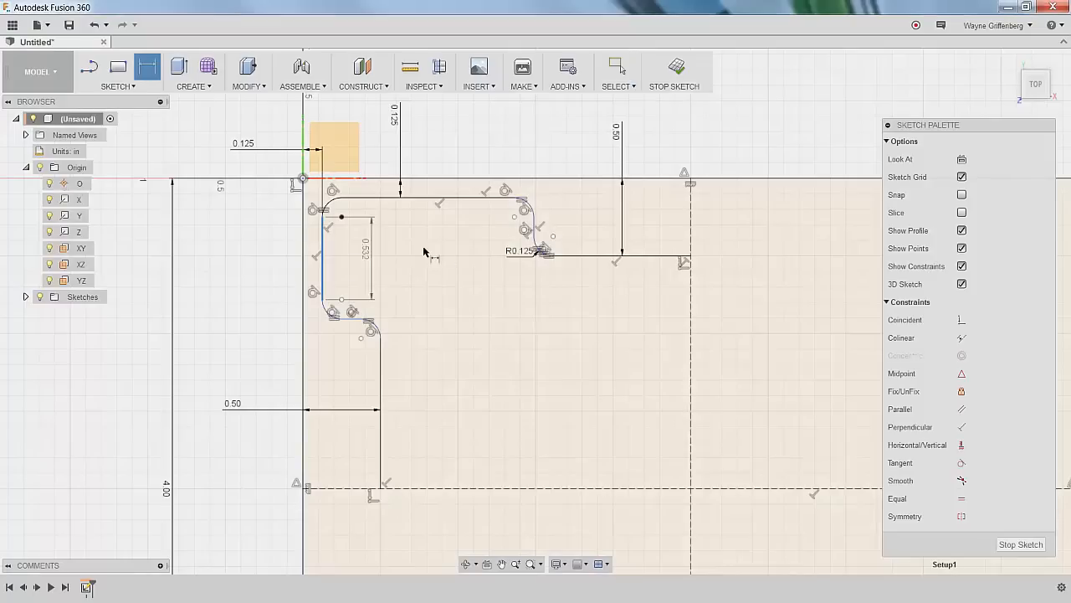
{"action": "left_click", "coordinate": [535, 237]}
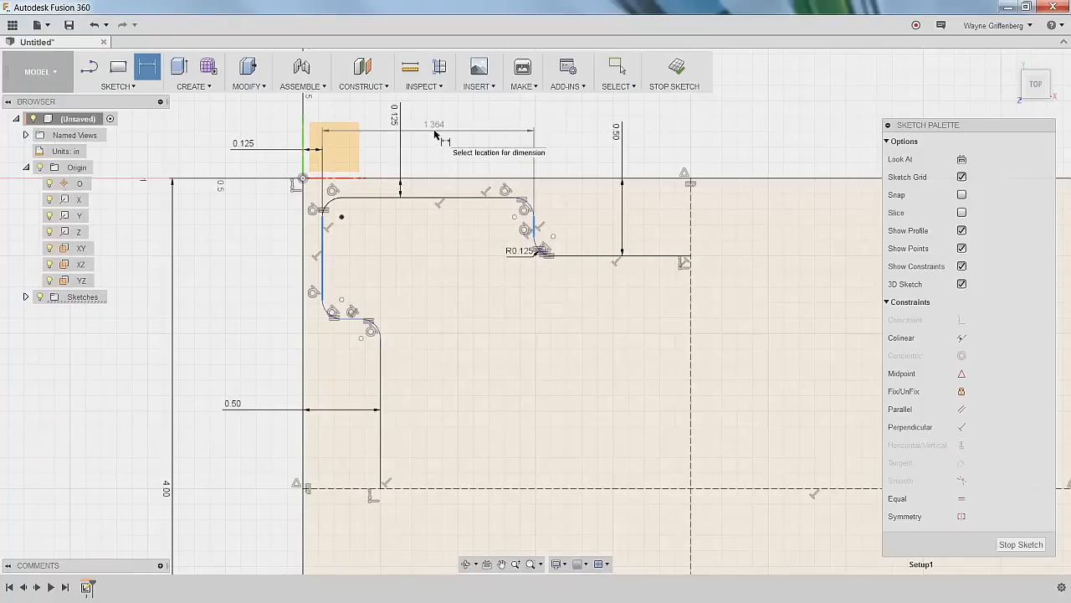
{"action": "left_click", "coordinate": [435, 135]}
{"action": "type", "text": "1.375"}
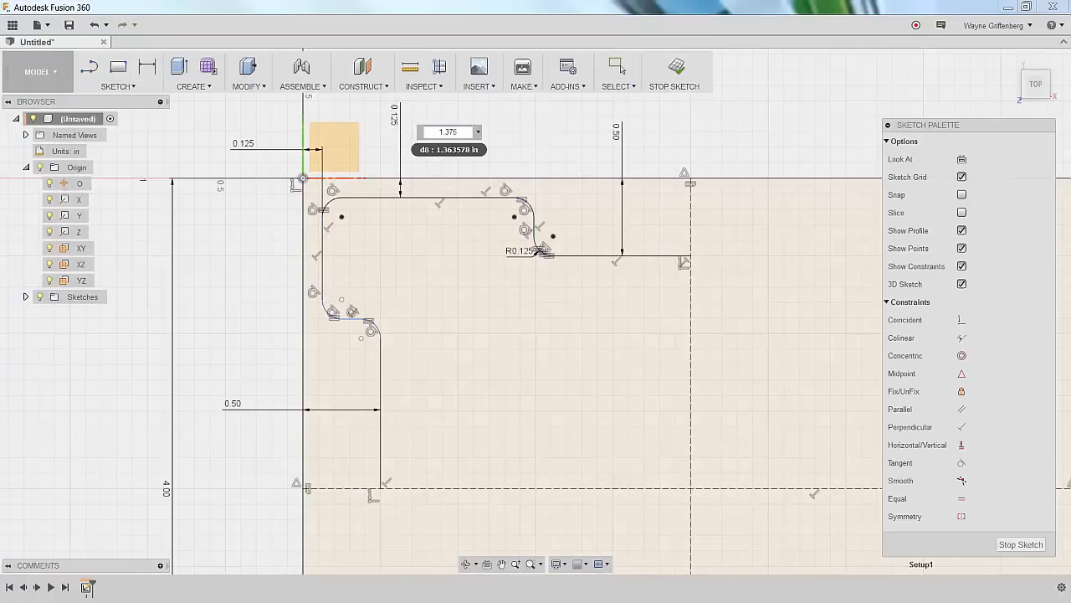
{"action": "key", "text": "Return"}
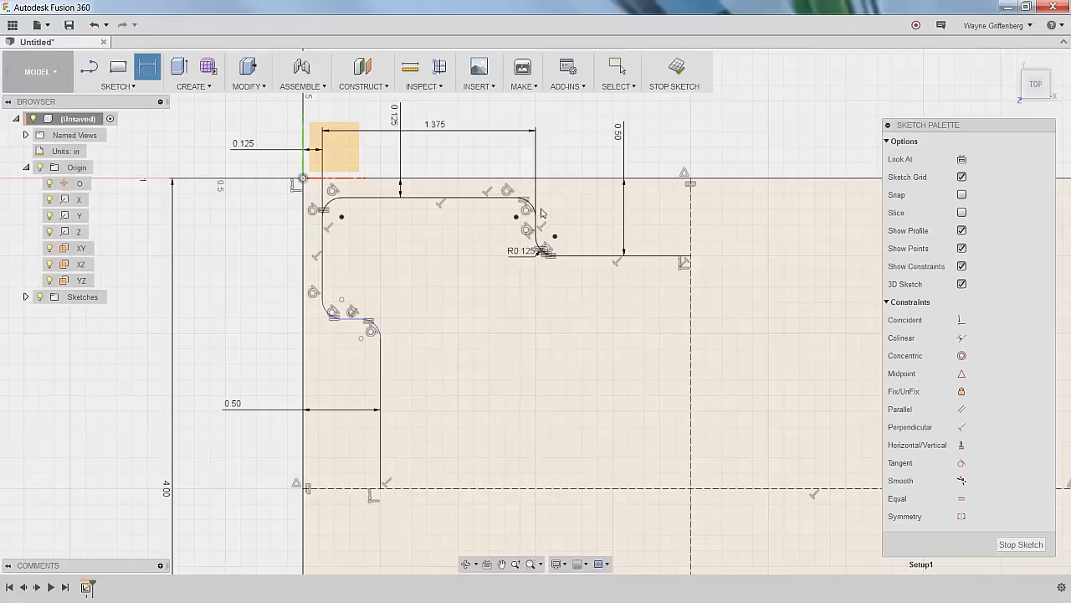
Dimension the vertical distance between the uppermost profile line and the side notch's horizontal line as 1 in.
{"action": "left_click", "coordinate": [355, 198]}
{"action": "left_click", "coordinate": [348, 322]}
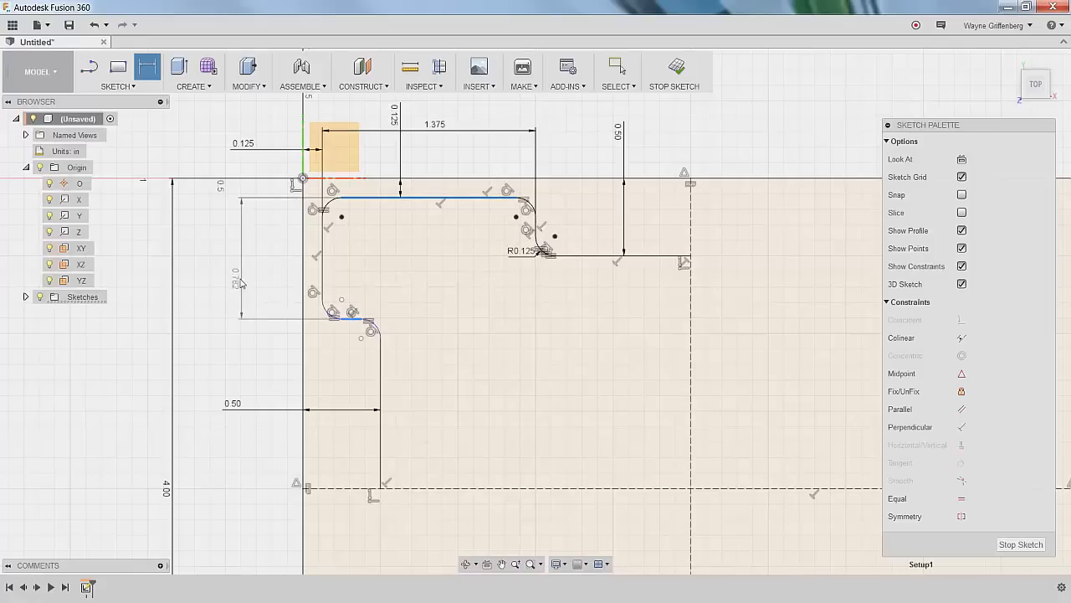
{"action": "left_click", "coordinate": [230, 285]}
{"action": "type", "text": "1"}
{"action": "key", "text": "Return"}
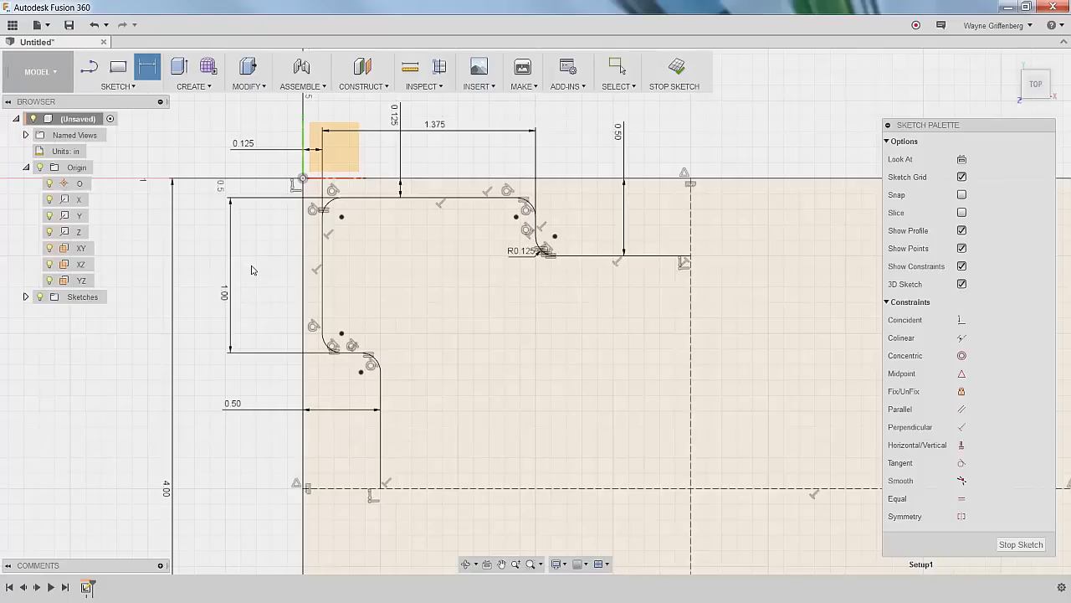
{"action": "left_click", "coordinate": [303, 394]}
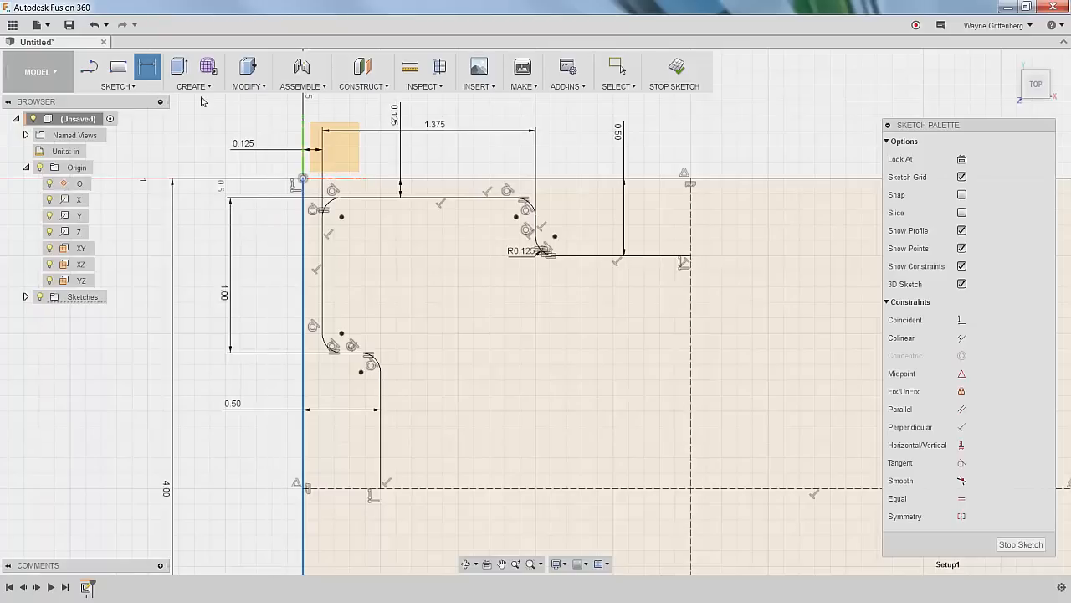
{"action": "key", "text": "Escape"}
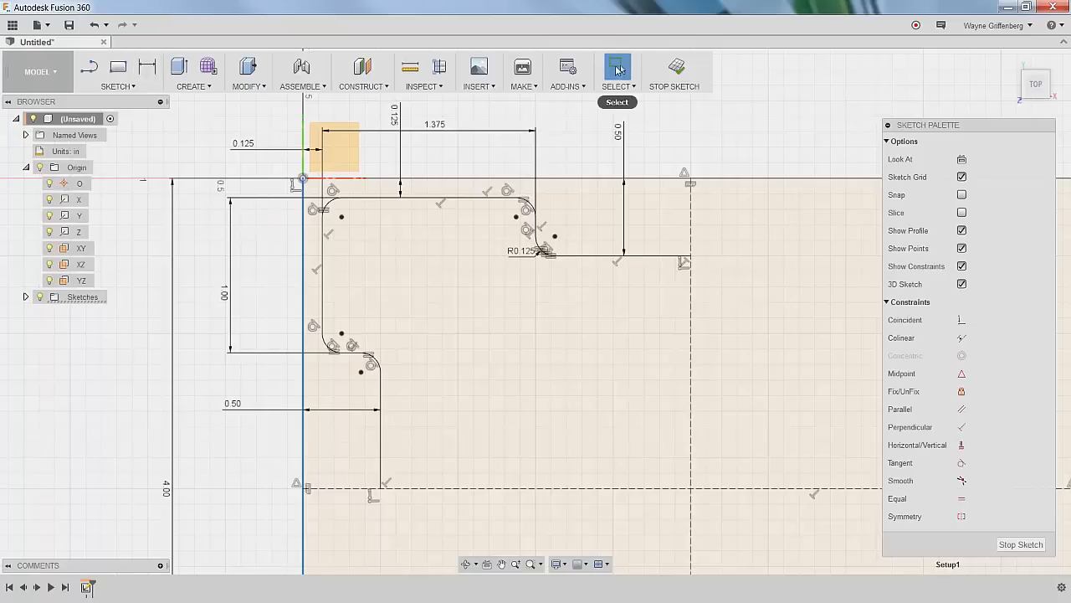
Sketch a horizontal center-to-center slot 0.375 in wide near the upper corner of the profile.
{"action": "scroll", "coordinate": [535, 184], "scroll_direction": "down", "scroll_amount": 2}
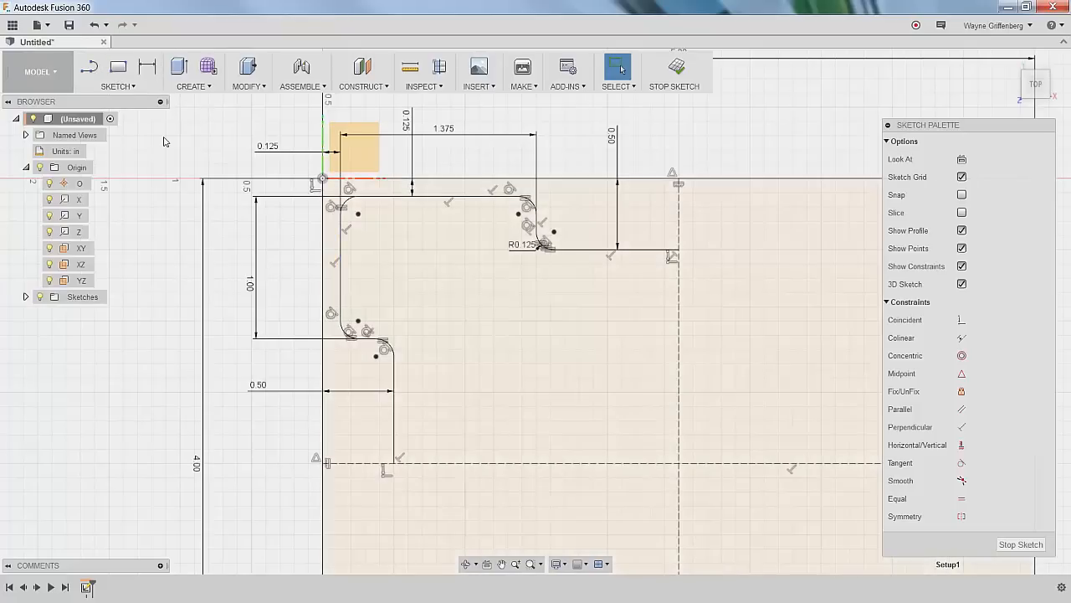
{"action": "scroll", "coordinate": [494, 328], "scroll_direction": "up", "scroll_amount": 2}
{"action": "scroll", "coordinate": [428, 318], "scroll_direction": "up", "scroll_amount": 1}
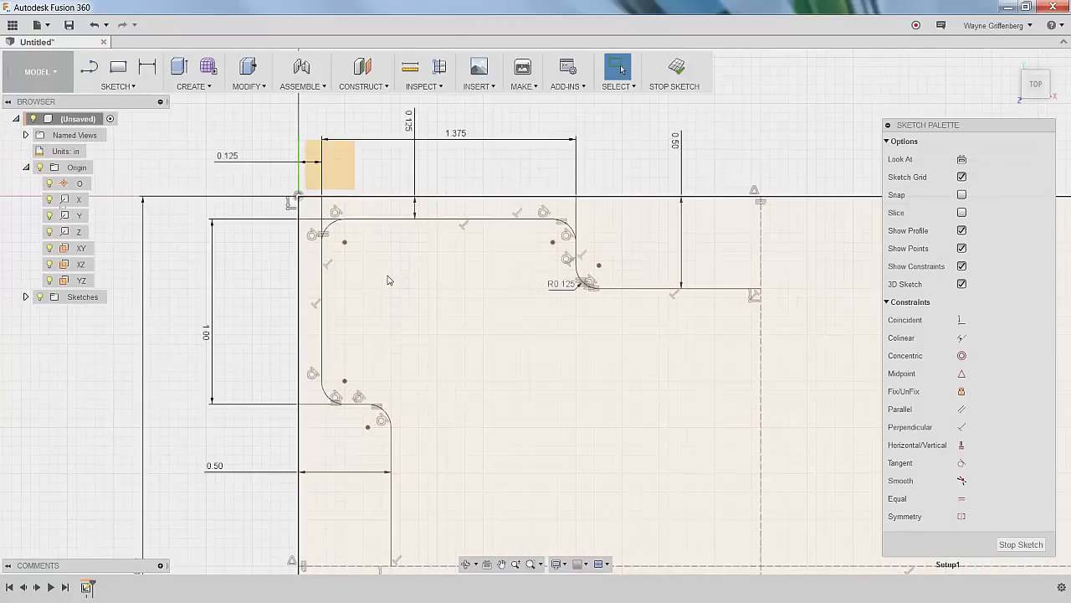
{"action": "left_click", "coordinate": [118, 86]}
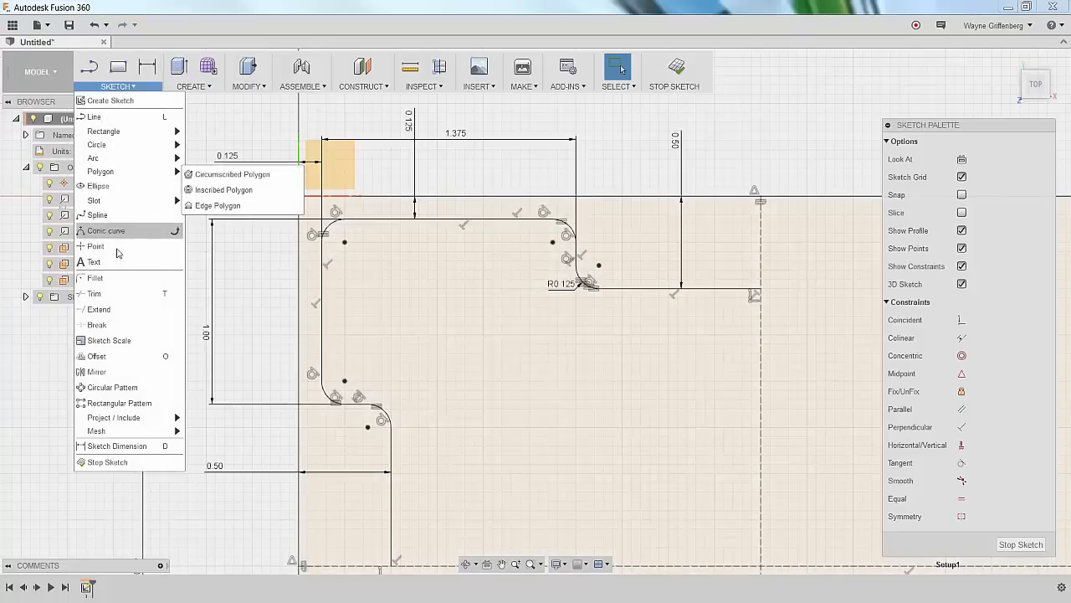
{"action": "mouse_move", "coordinate": [147, 205]}
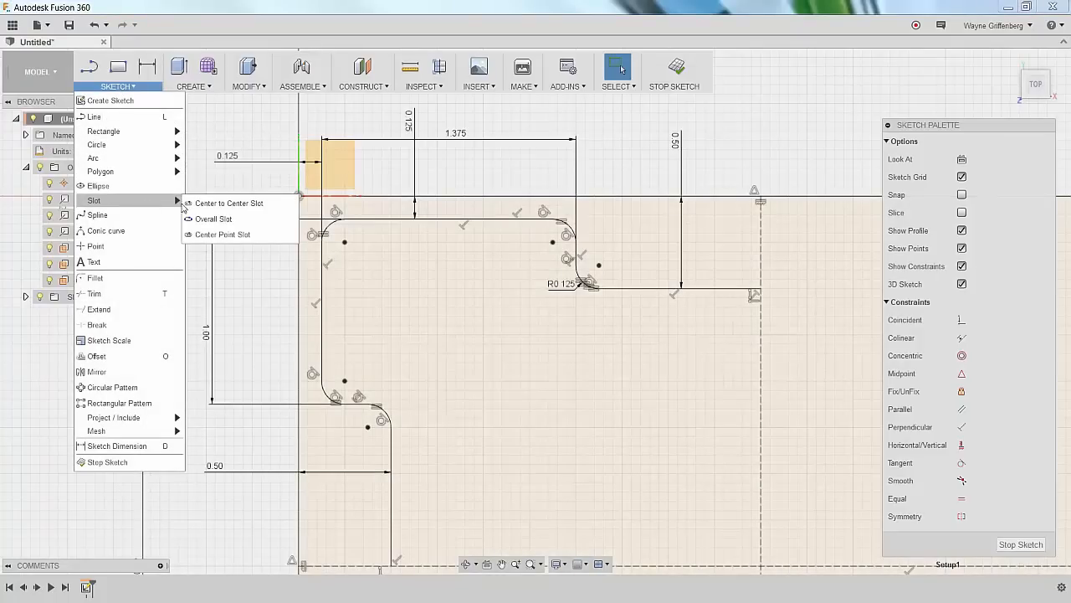
{"action": "left_click", "coordinate": [246, 205]}
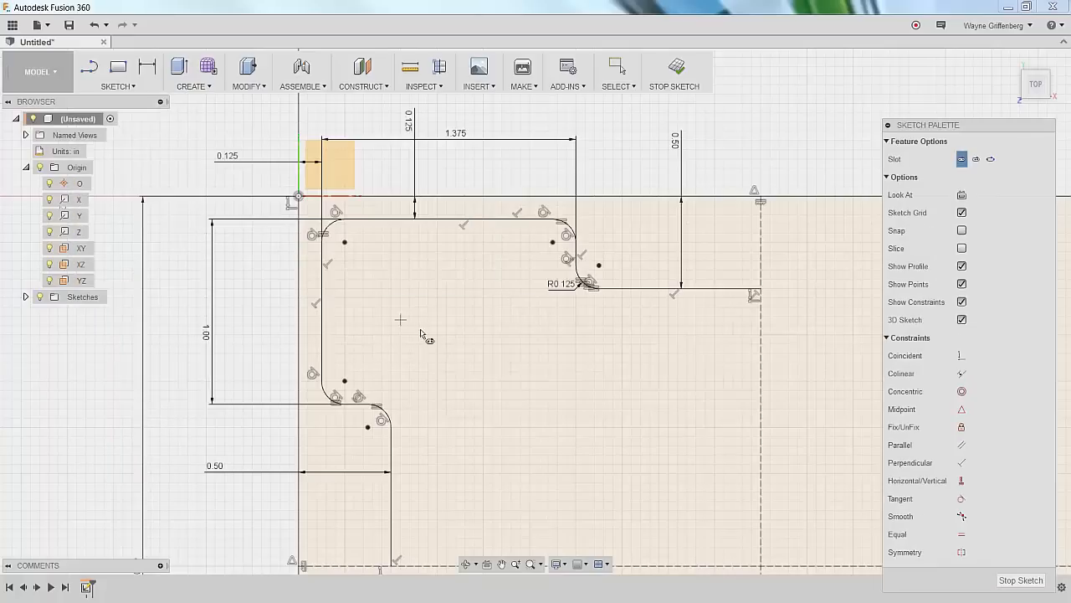
{"action": "left_click", "coordinate": [348, 316]}
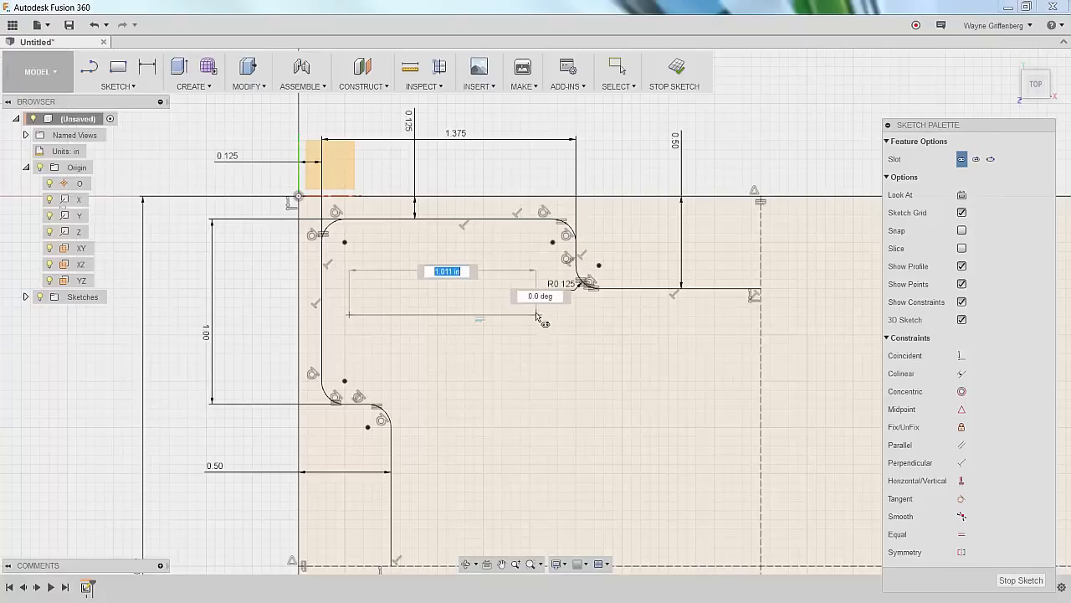
{"action": "left_click", "coordinate": [503, 316]}
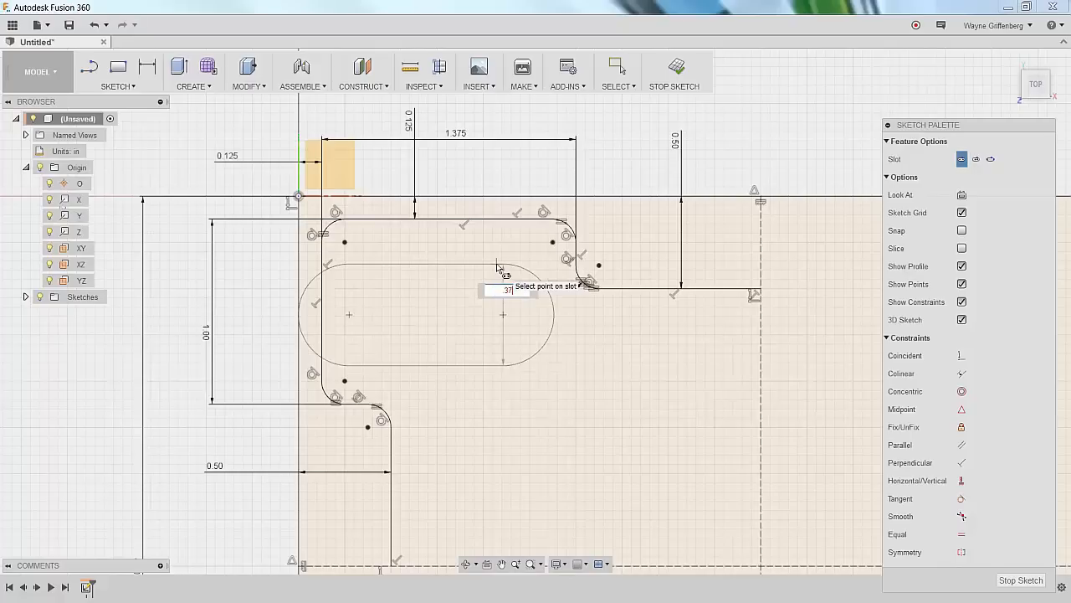
{"action": "key", "text": "Return"}
{"action": "key", "text": "Escape"}
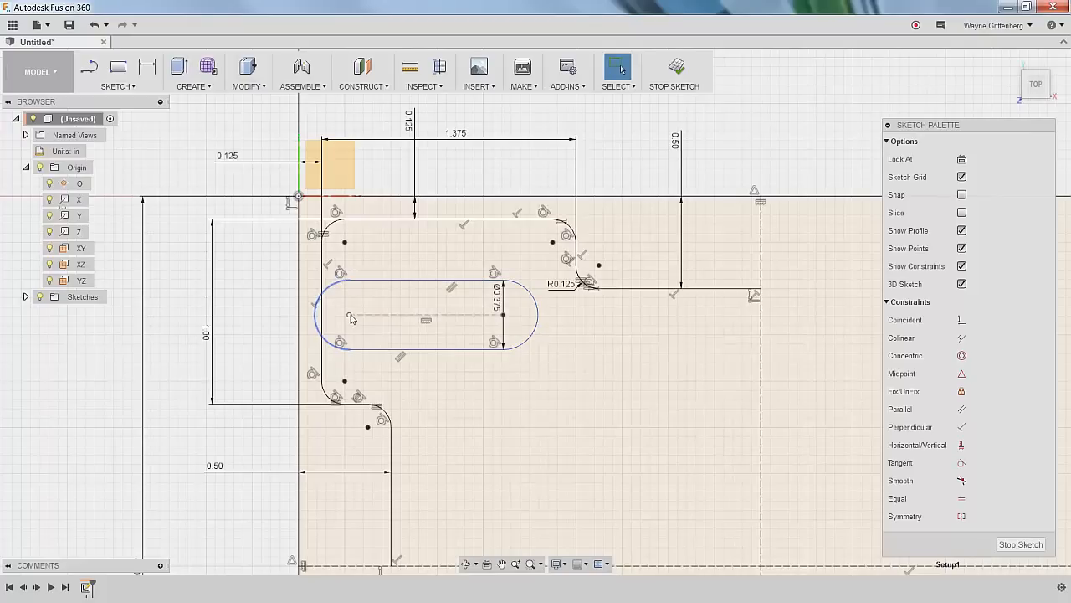
Reposition the slot's two center points so the whole slot lies inside the filleted corner of the profile.
{"action": "left_click_drag", "start_coordinate": [349, 314], "coordinate": [385, 332]}
{"action": "mouse_move", "coordinate": [502, 332]}
{"action": "left_mouse_down"}
{"action": "mouse_move", "coordinate": [490, 291]}
{"action": "mouse_move", "coordinate": [505, 349]}
{"action": "left_mouse_up"}
{"action": "left_click_drag", "start_coordinate": [382, 349], "coordinate": [372, 321]}
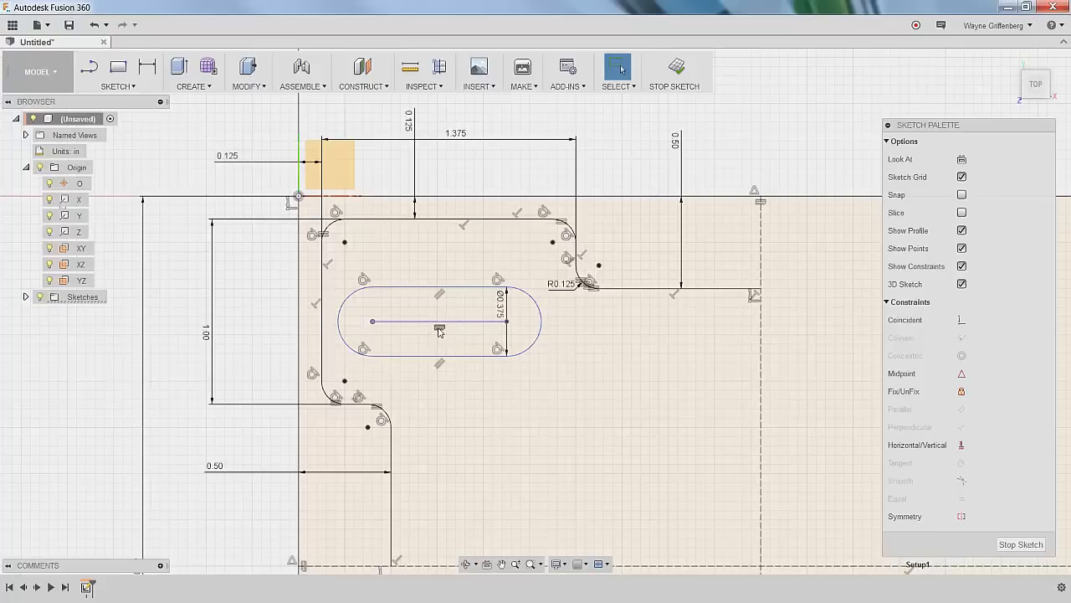
Delete the horizontal constraint from the slot's center line to tilt the slot, and level it again with a Horizontal/Vertical constraint.
{"action": "left_click", "coordinate": [440, 330]}
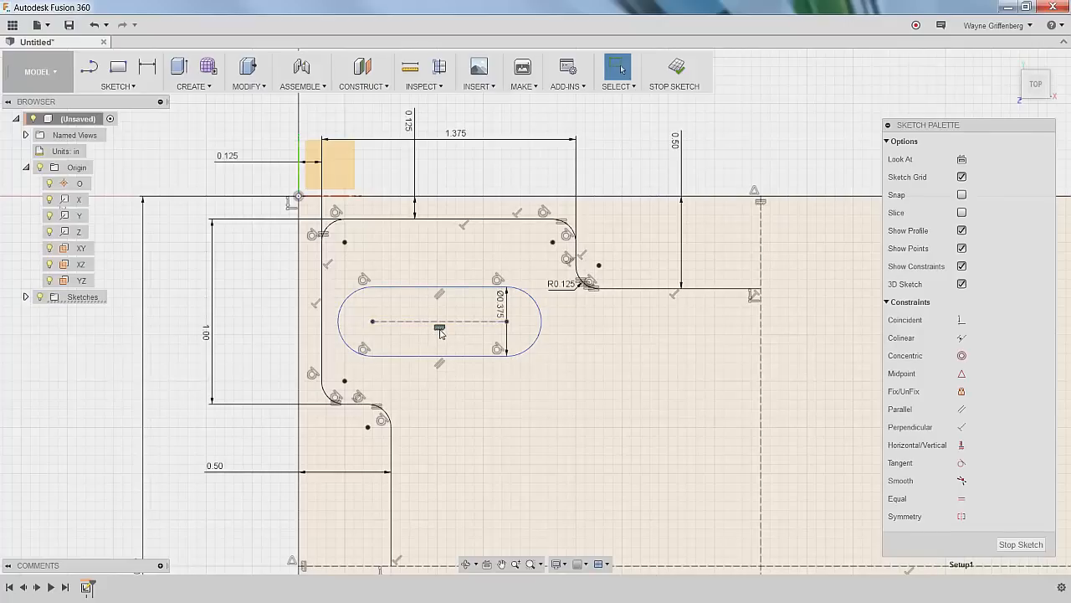
{"action": "key", "text": "Delete"}
{"action": "left_click_drag", "start_coordinate": [372, 321], "coordinate": [374, 274]}
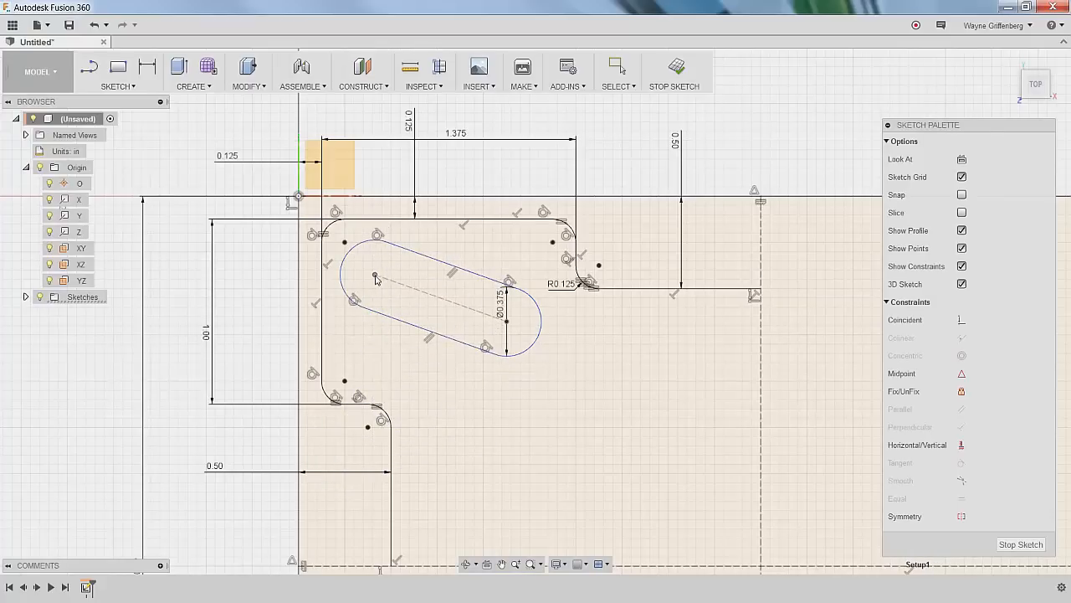
{"action": "left_click", "coordinate": [439, 301]}
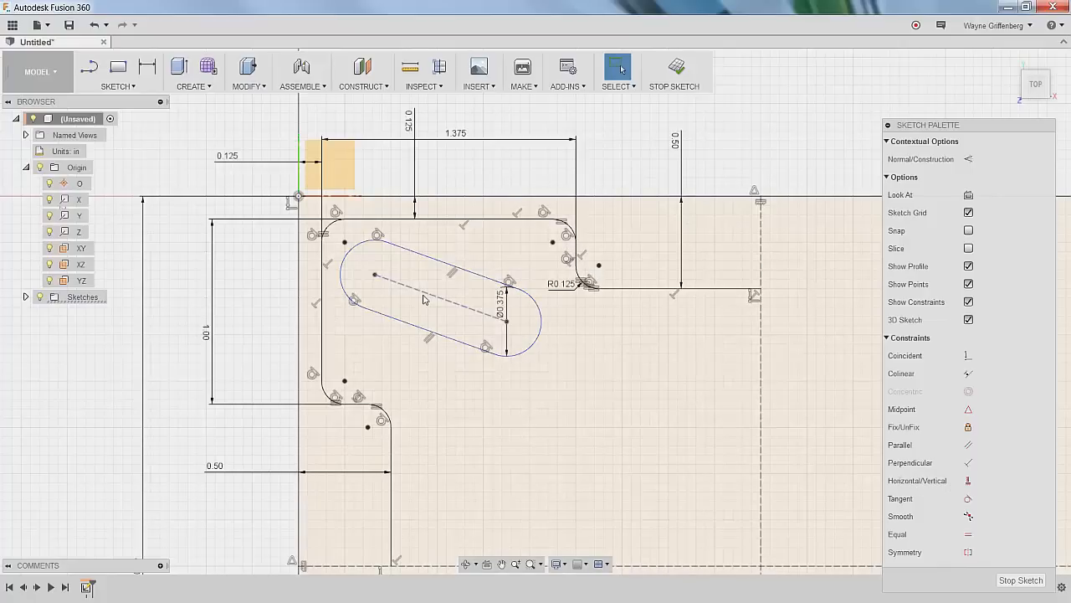
{"action": "left_click", "coordinate": [968, 481]}
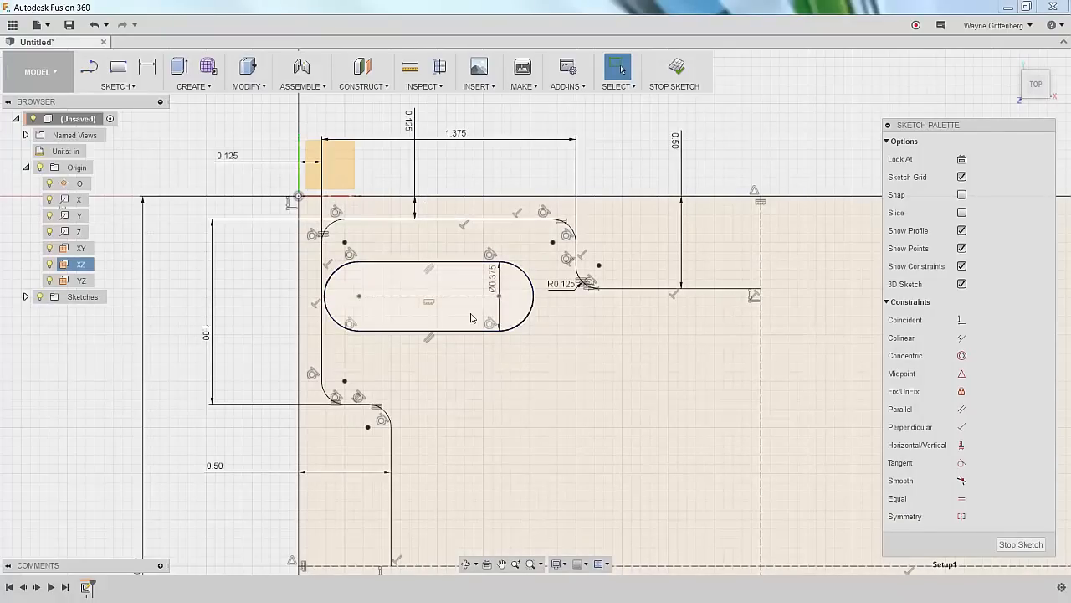
Adjust the slot's center points within the profile and dimension its center-to-center distance as 0.75 in.
{"action": "left_click_drag", "start_coordinate": [359, 298], "coordinate": [497, 321]}
{"action": "left_click_drag", "start_coordinate": [397, 321], "coordinate": [385, 307]}
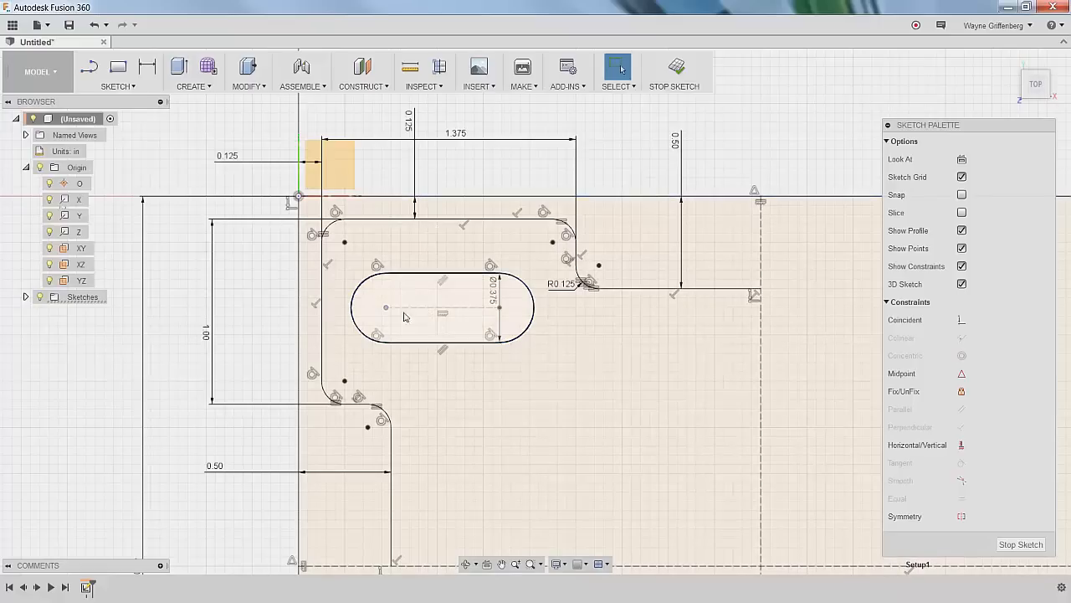
{"action": "left_click", "coordinate": [147, 72]}
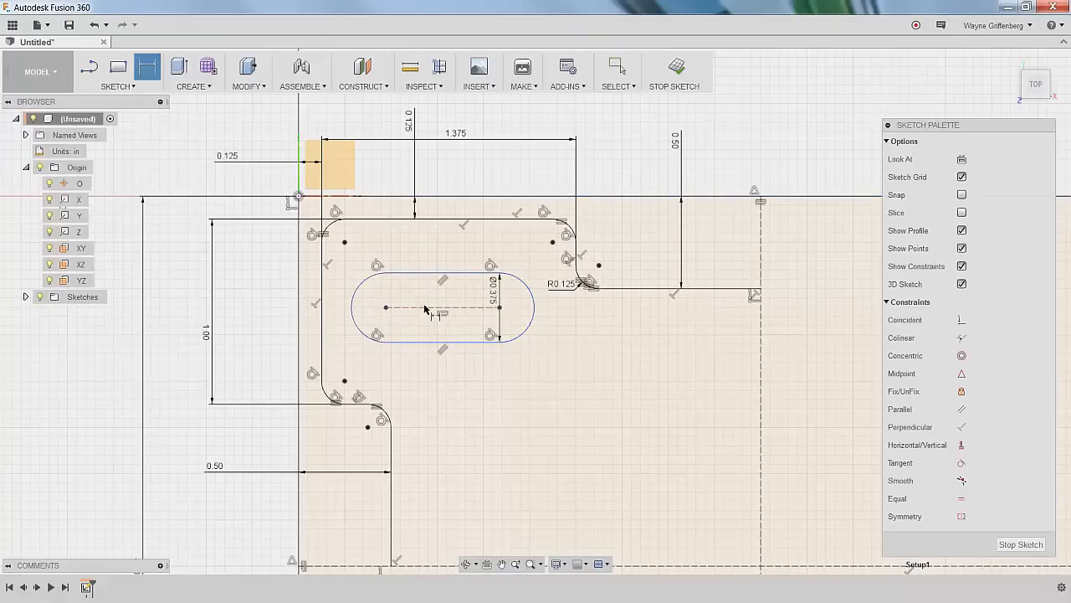
{"action": "left_click", "coordinate": [434, 195]}
{"action": "left_click", "coordinate": [450, 171]}
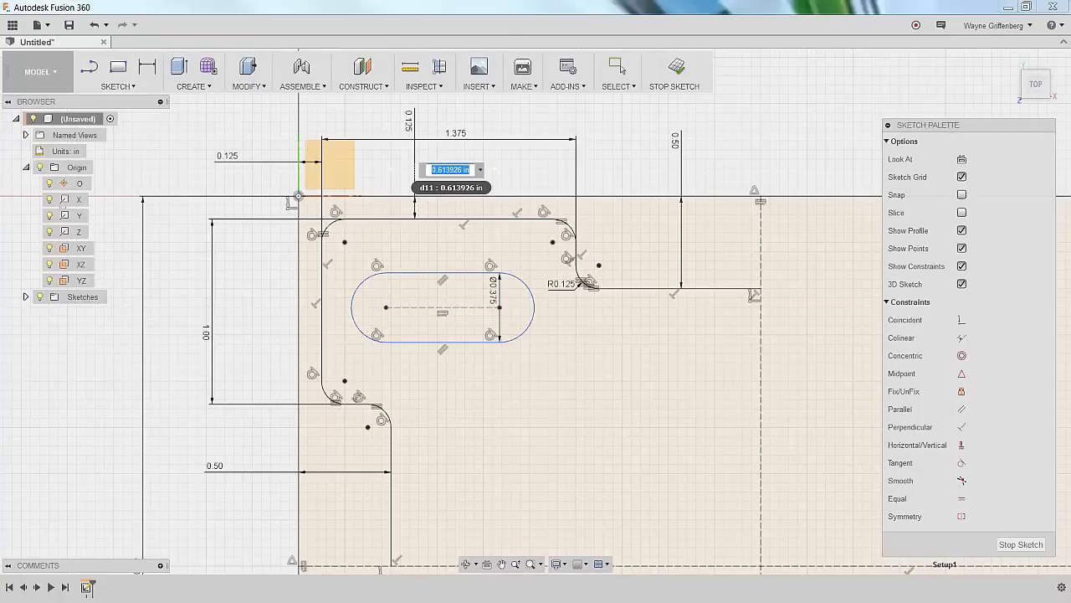
{"action": "key", "text": "BackSpace"}
{"action": "key", "text": "Return"}
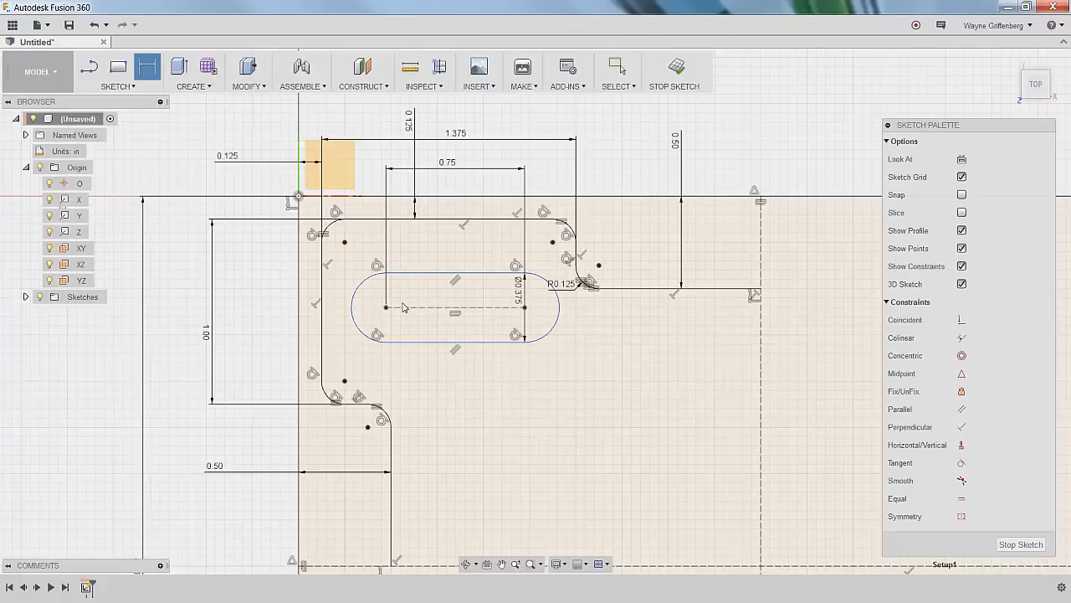
Dimension the slot's center line 0.5 in from the plate's upper edge.
{"action": "left_click", "coordinate": [439, 197]}
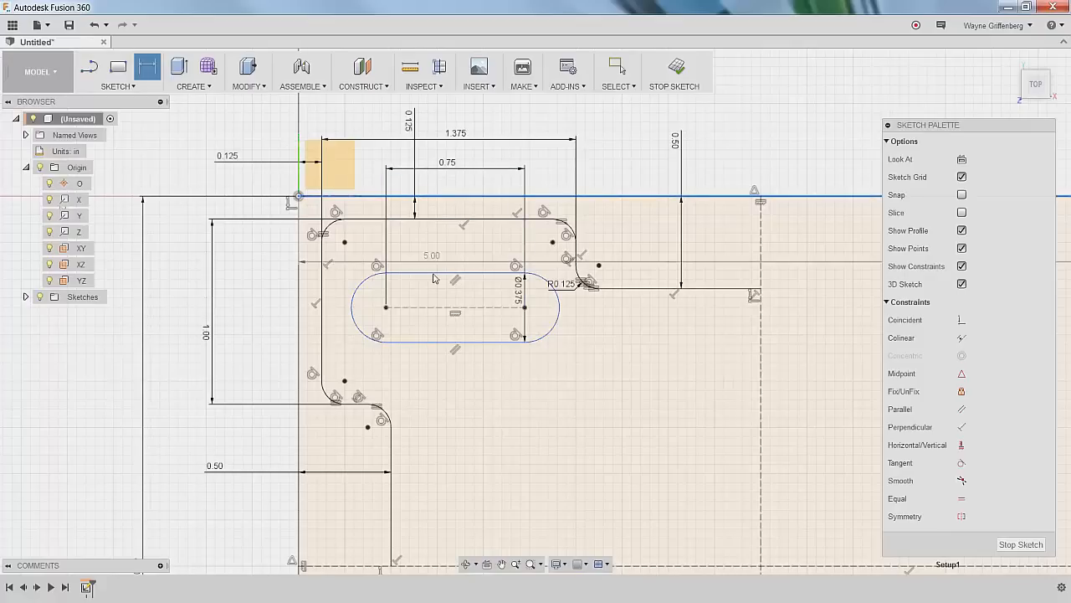
{"action": "left_click", "coordinate": [433, 307]}
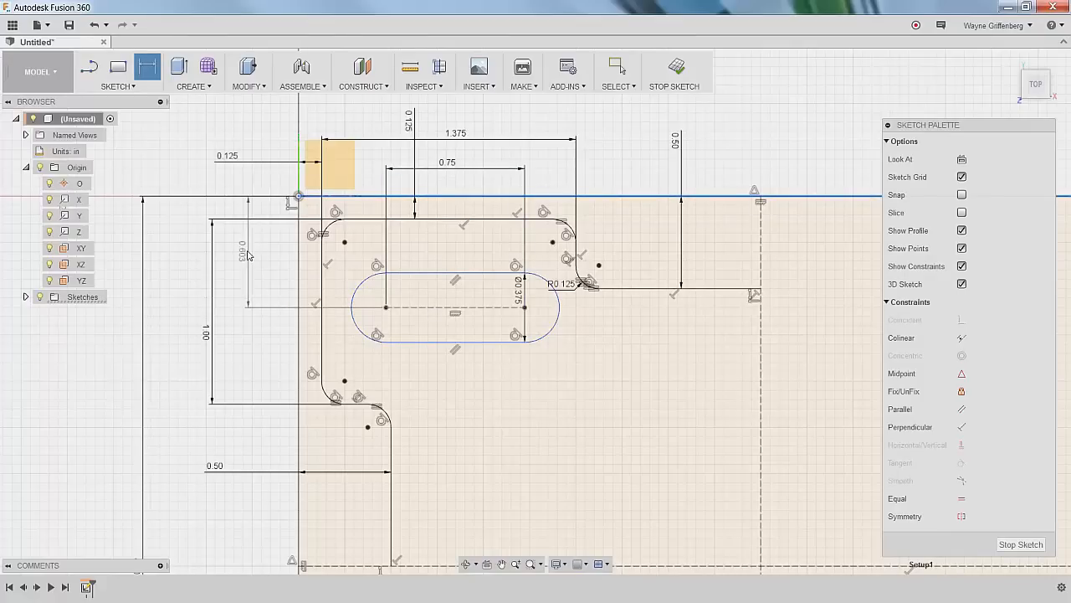
{"action": "left_click", "coordinate": [255, 251]}
{"action": "type", "text": ".5"}
{"action": "key", "text": "Return"}
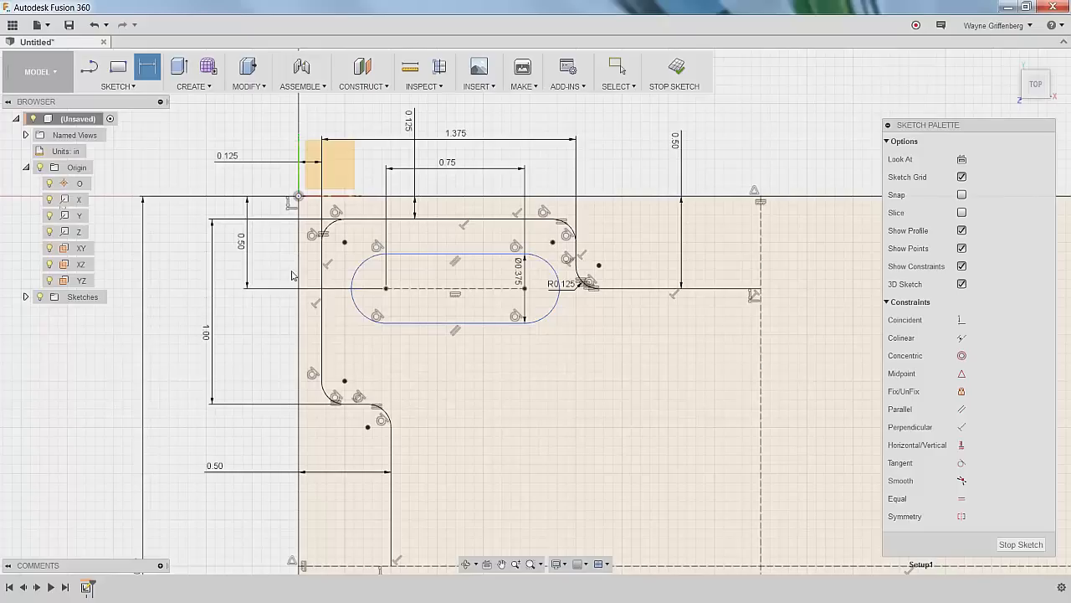
{"action": "left_click", "coordinate": [300, 277]}
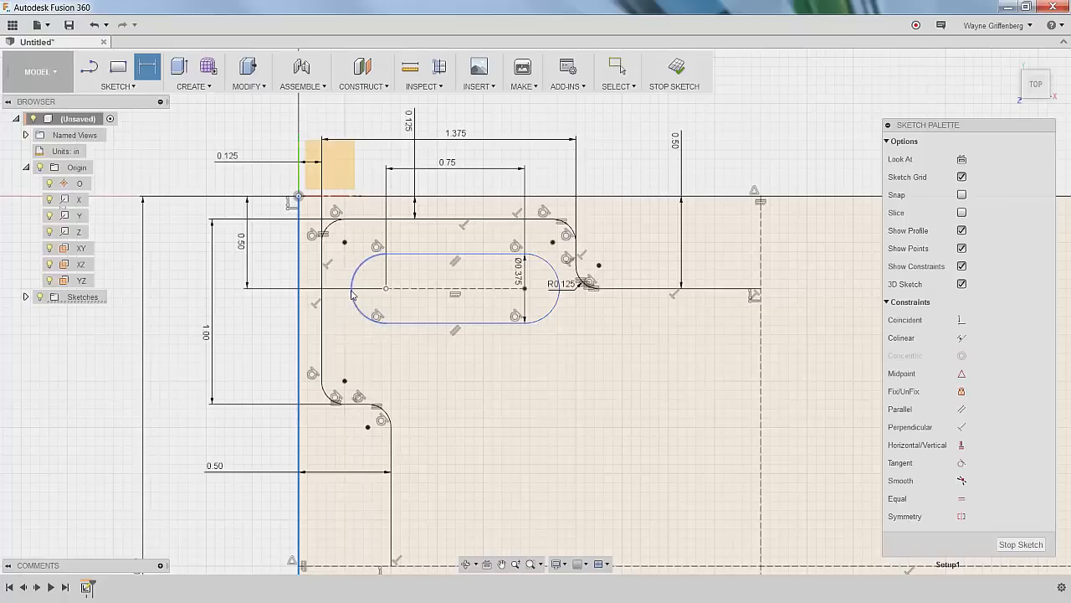
{"action": "key", "text": "Escape"}
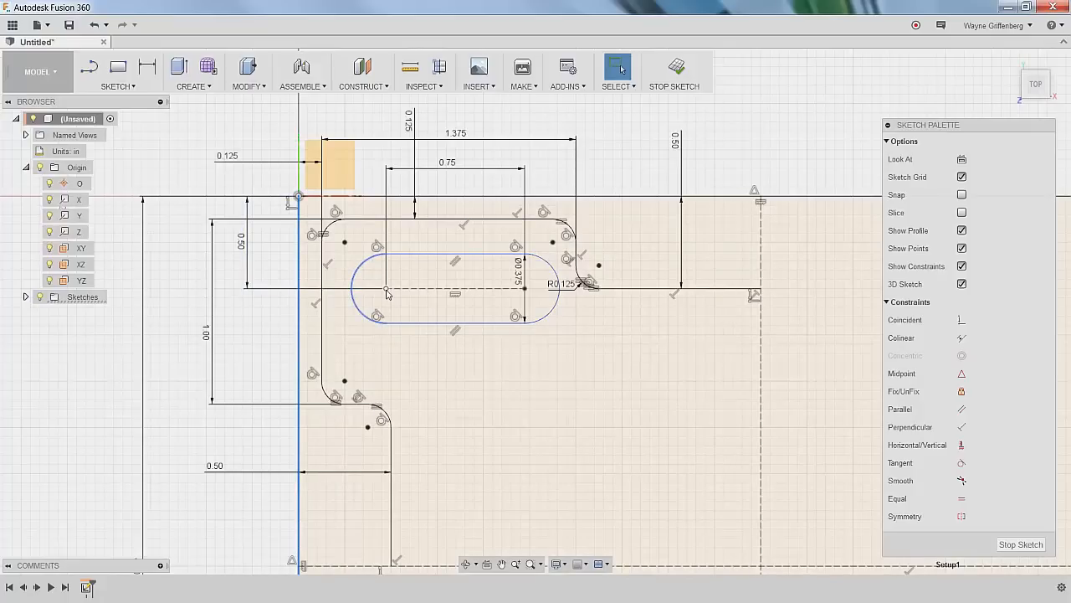
{"action": "left_click", "coordinate": [148, 67]}
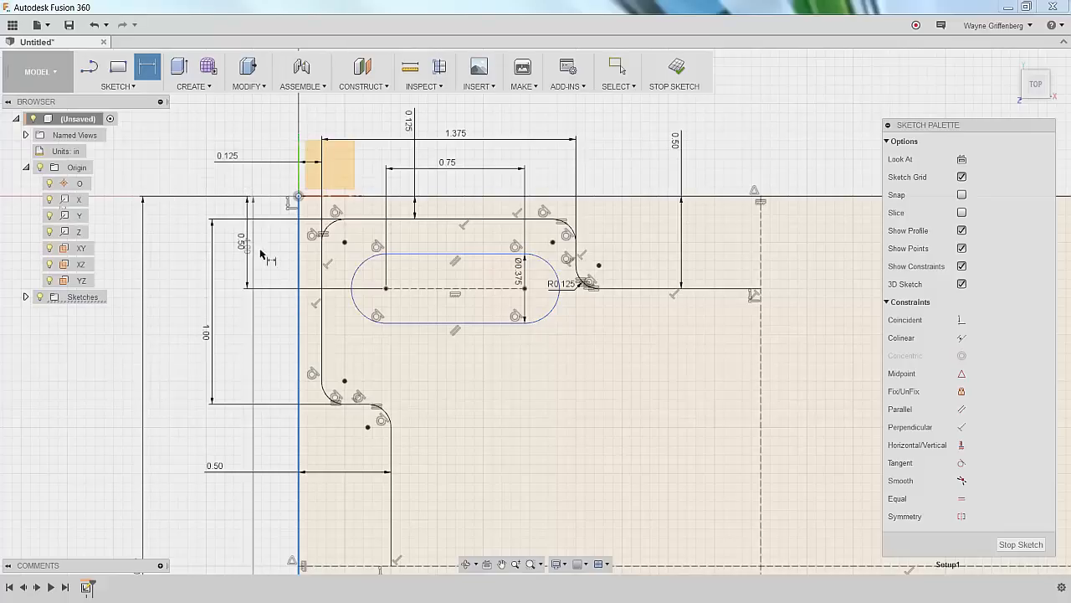
{"action": "key", "text": "Escape"}
{"action": "key", "text": "d"}
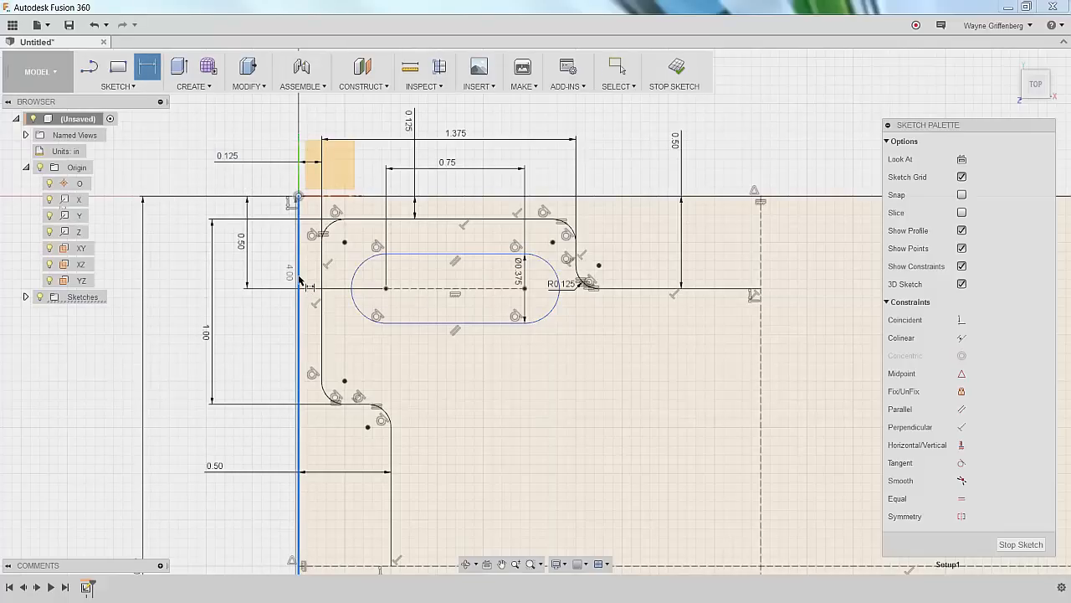
{"action": "key", "text": "Escape"}
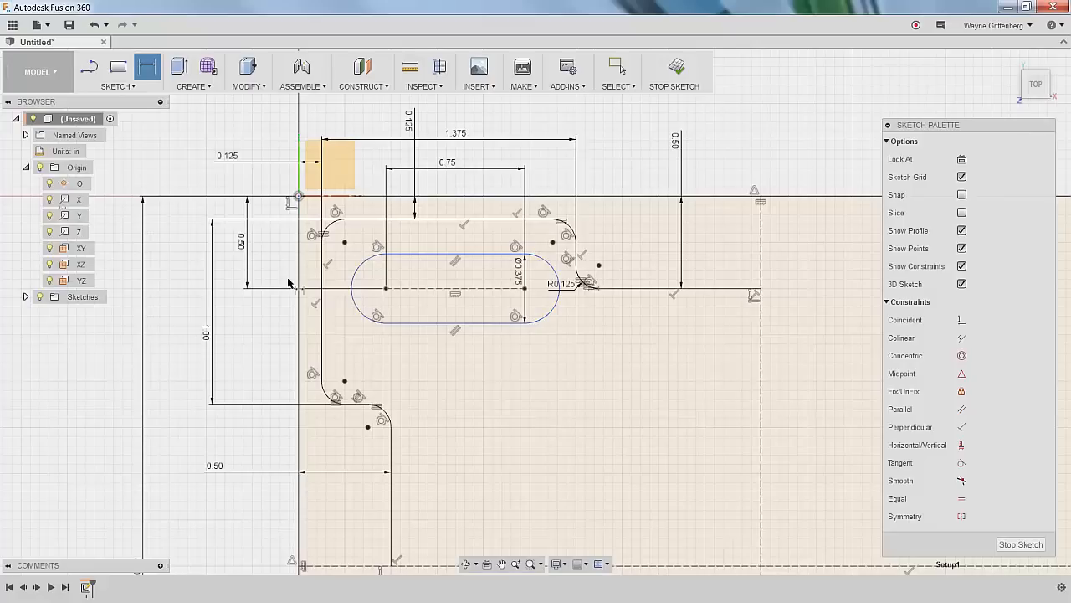
Dimension the outermost point of the slot's end arc 0.25 in from the plate's side edge and move the dimension higher.
{"action": "left_click", "coordinate": [300, 287]}
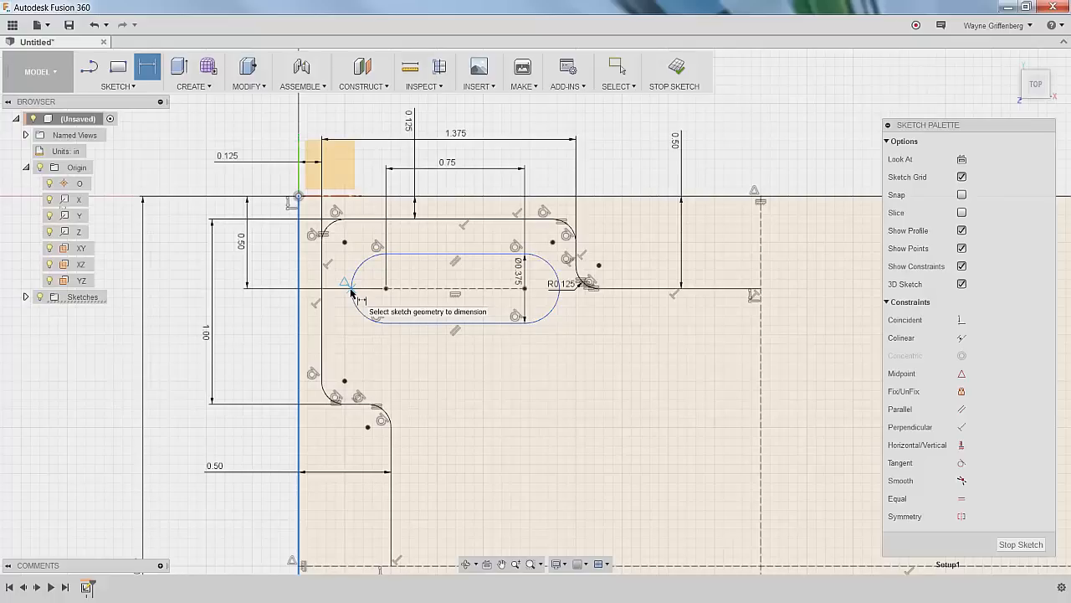
{"action": "left_click", "coordinate": [351, 288]}
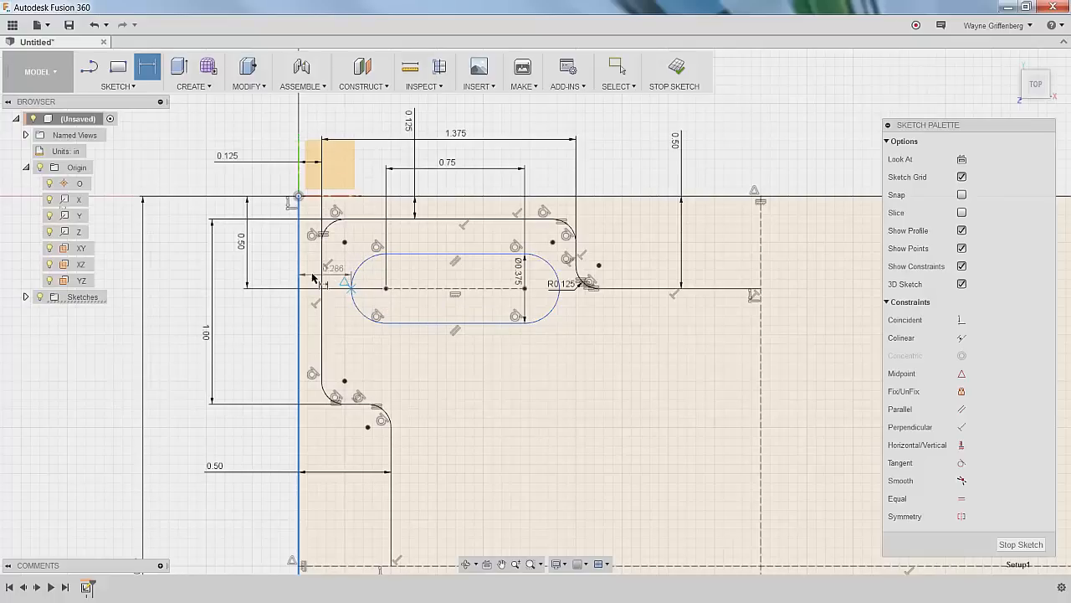
{"action": "left_click", "coordinate": [268, 279]}
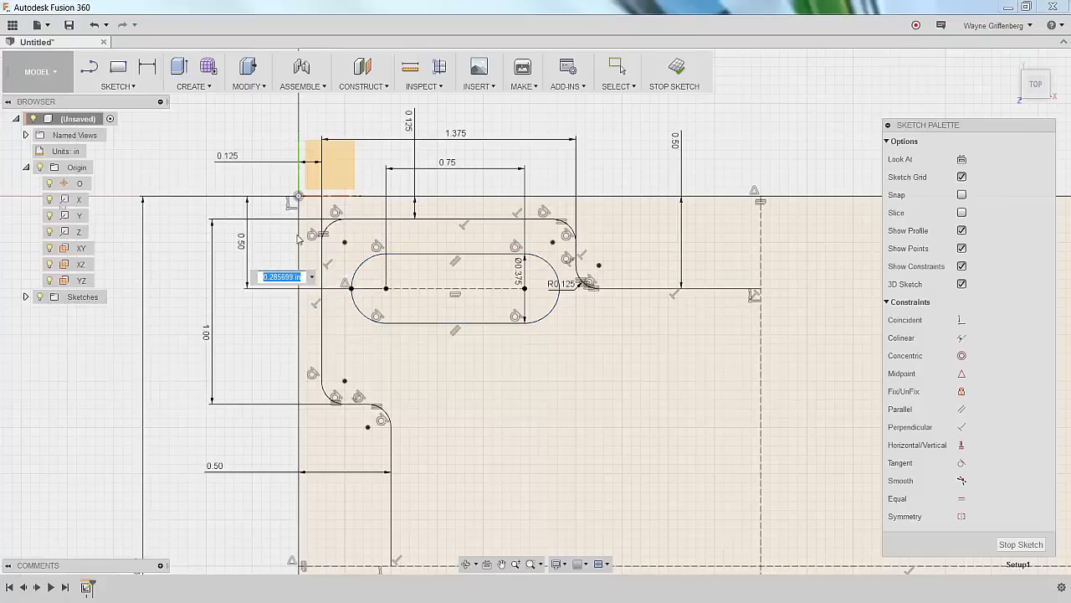
{"action": "type", "text": "25"}
{"action": "key", "text": "Return"}
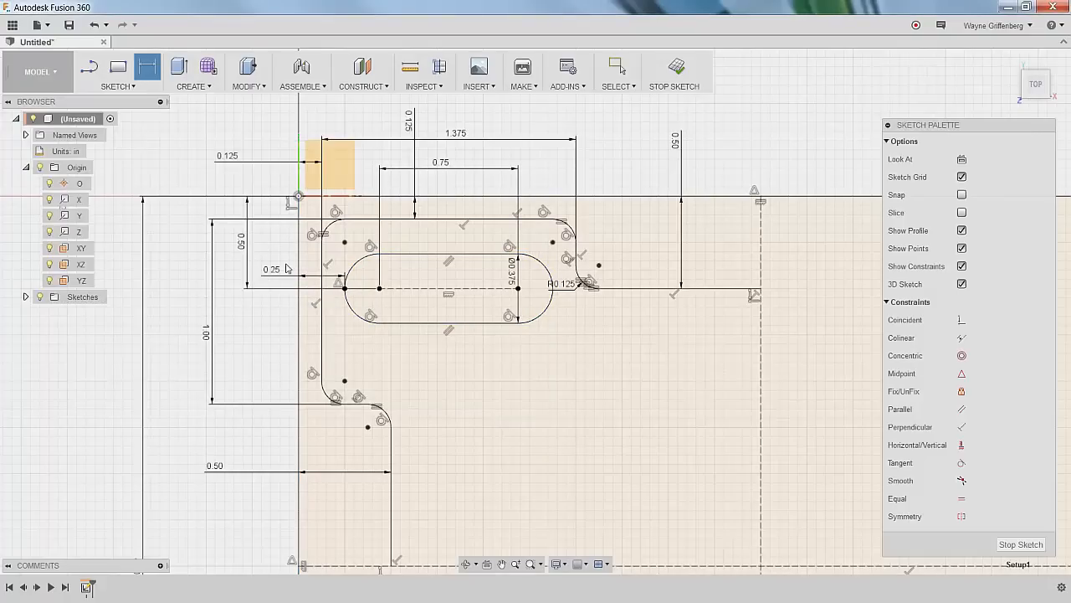
{"action": "left_click_drag", "start_coordinate": [270, 275], "coordinate": [272, 256]}
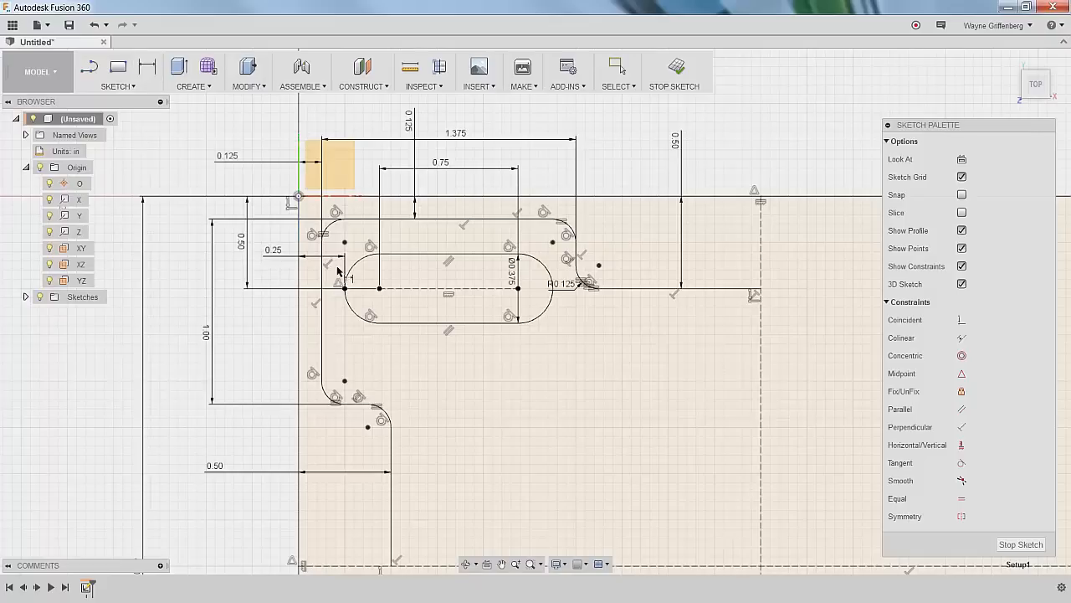
{"action": "key", "text": "d"}
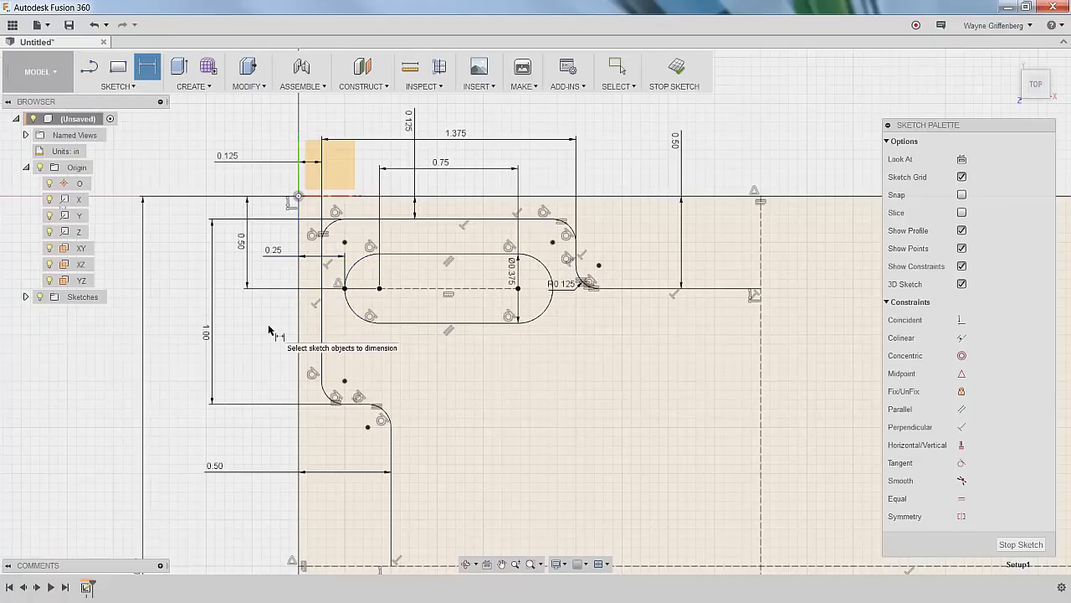
{"action": "key", "text": "Escape"}
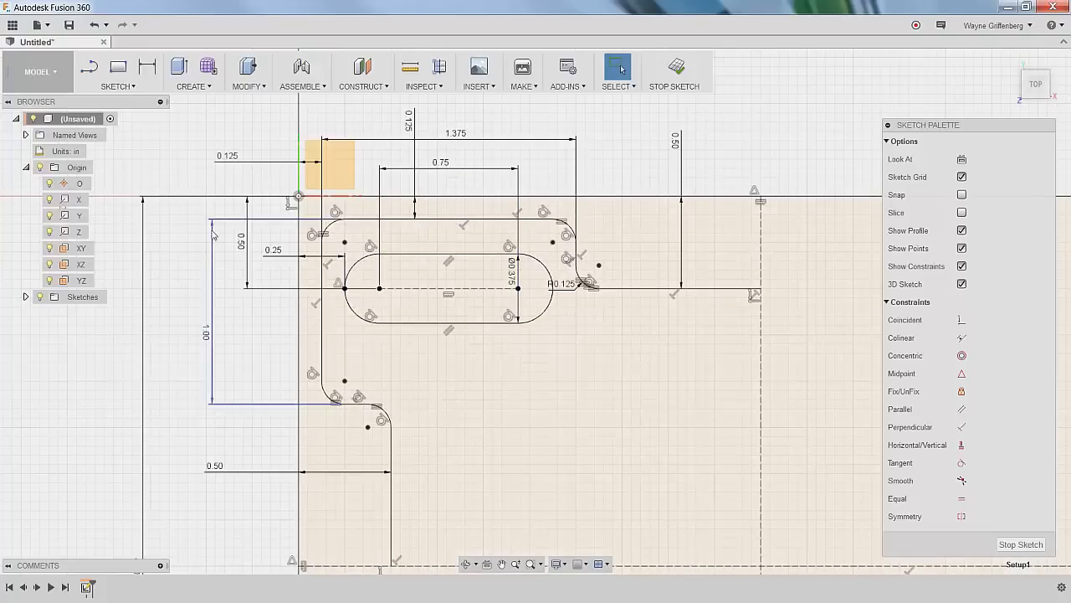
{"action": "scroll", "coordinate": [184, 188], "scroll_direction": "down", "scroll_amount": 3}
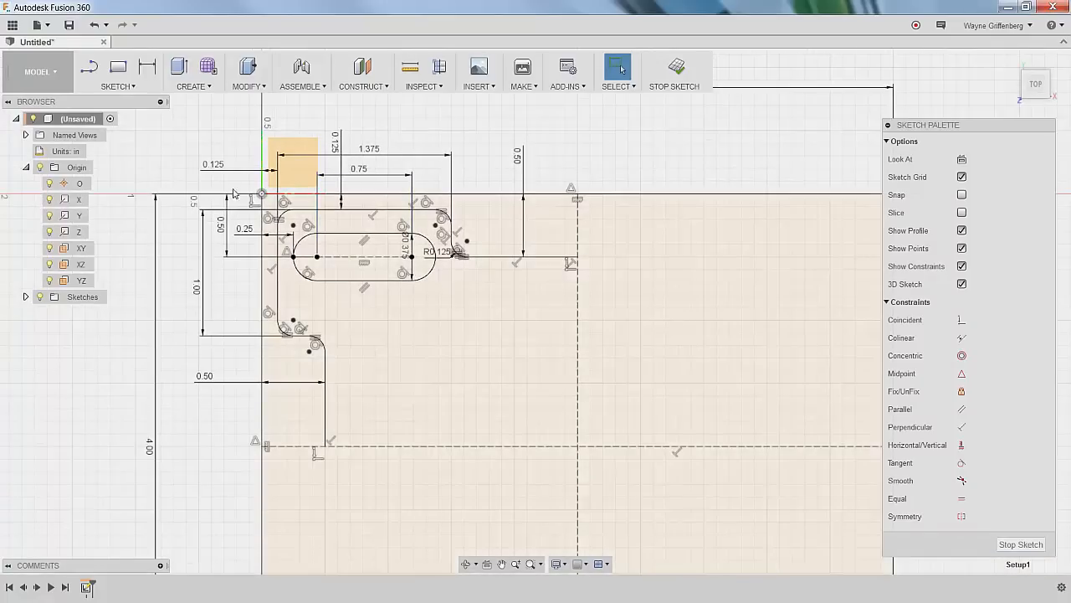
{"action": "scroll", "coordinate": [222, 230], "scroll_direction": "up", "scroll_amount": 4}
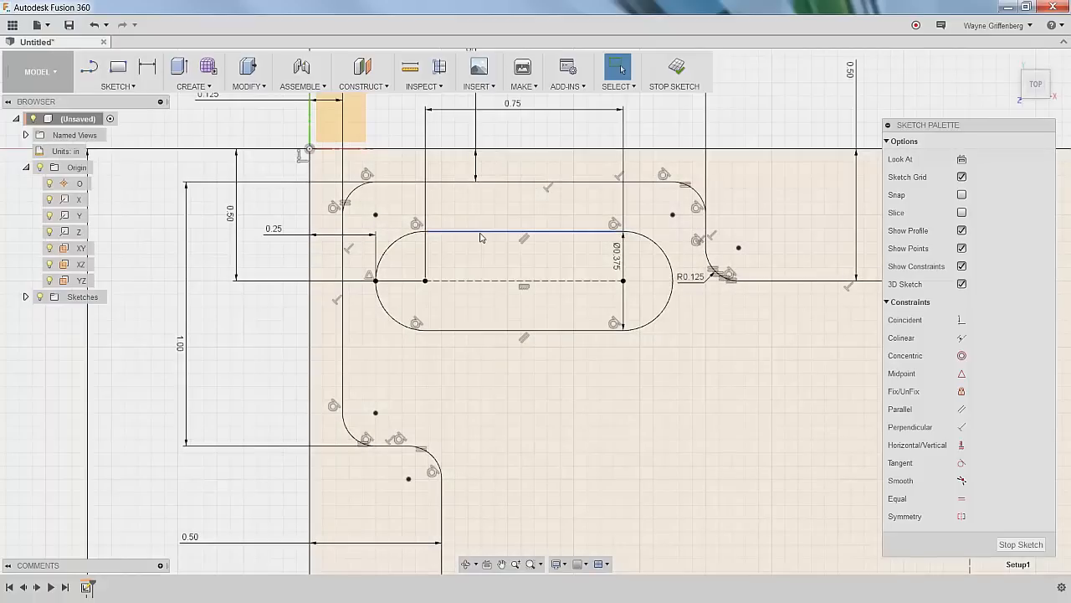
{"action": "scroll", "coordinate": [488, 239], "scroll_direction": "down", "scroll_amount": 2}
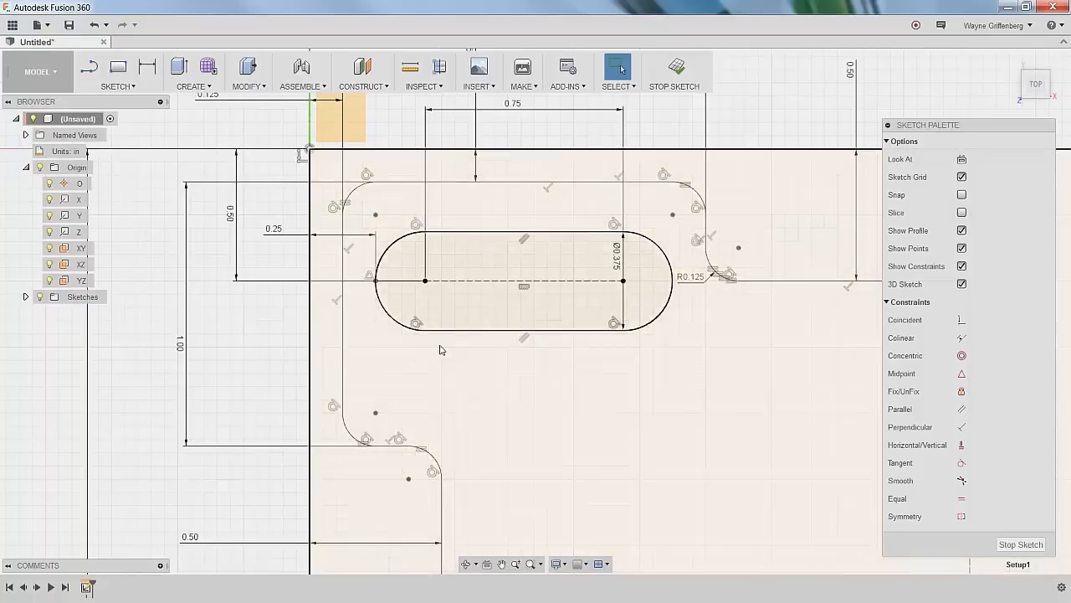
Hide the constraint symbols in the sketch.
{"action": "left_click", "coordinate": [428, 293]}
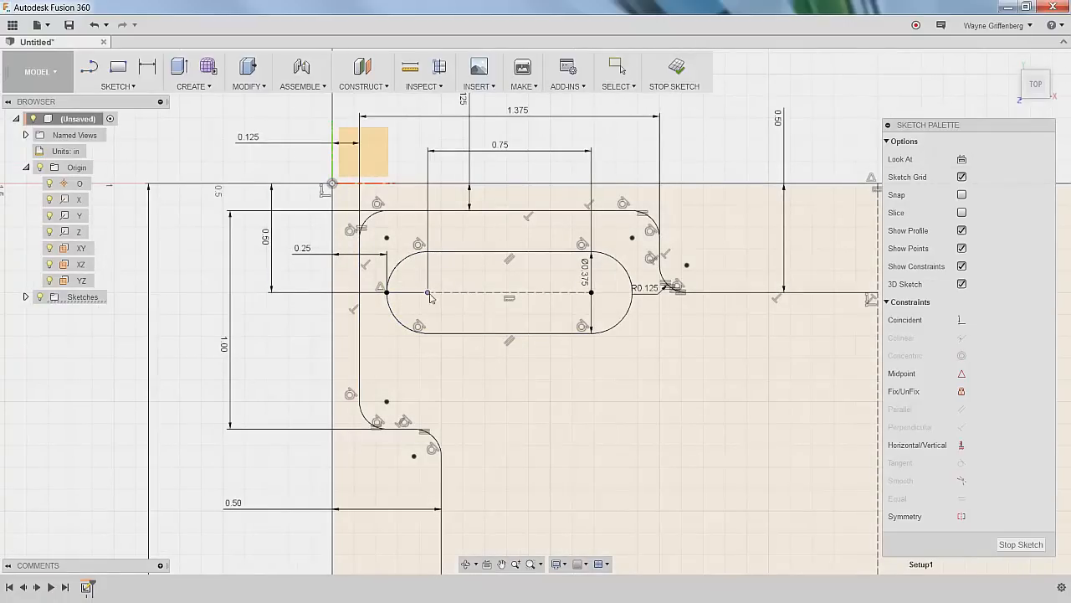
{"action": "key", "text": "Escape"}
{"action": "scroll", "coordinate": [301, 301], "scroll_direction": "down", "scroll_amount": 2}
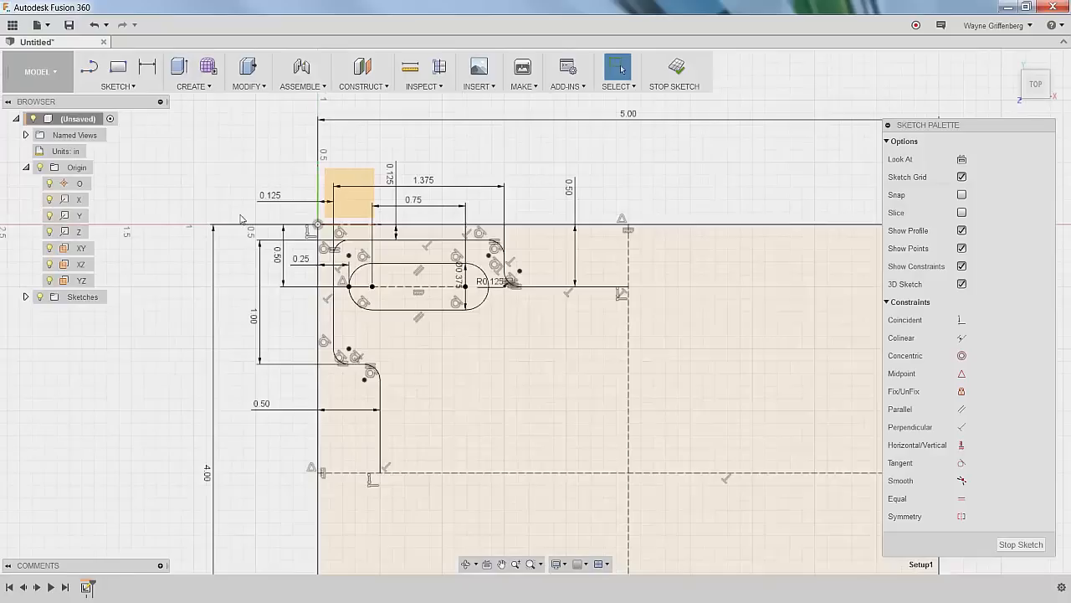
{"action": "scroll", "coordinate": [558, 390], "scroll_direction": "up", "scroll_amount": 1}
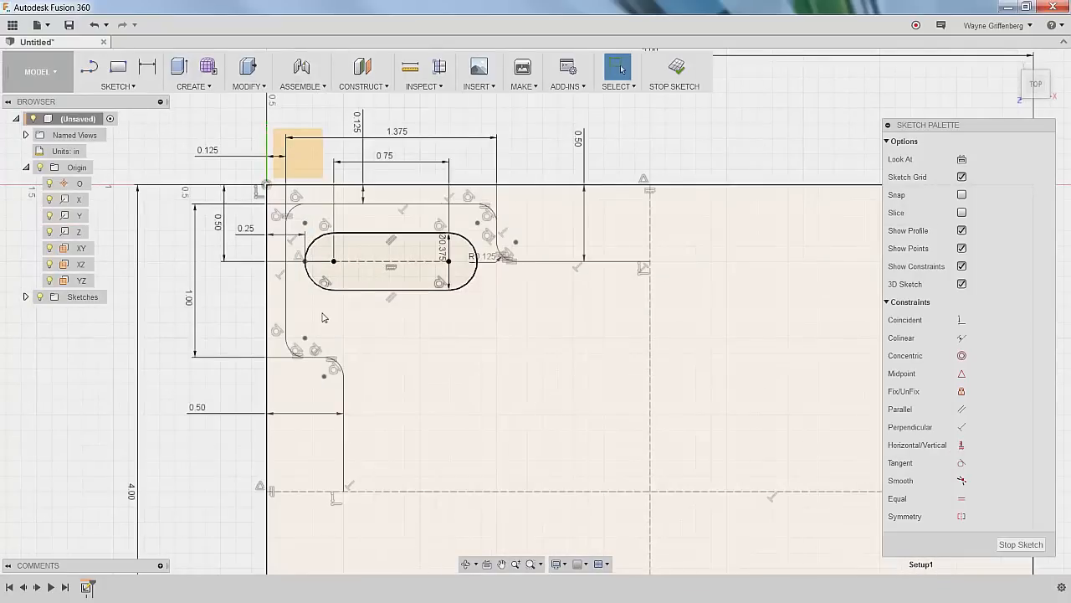
{"action": "scroll", "coordinate": [232, 263], "scroll_direction": "down", "scroll_amount": 1}
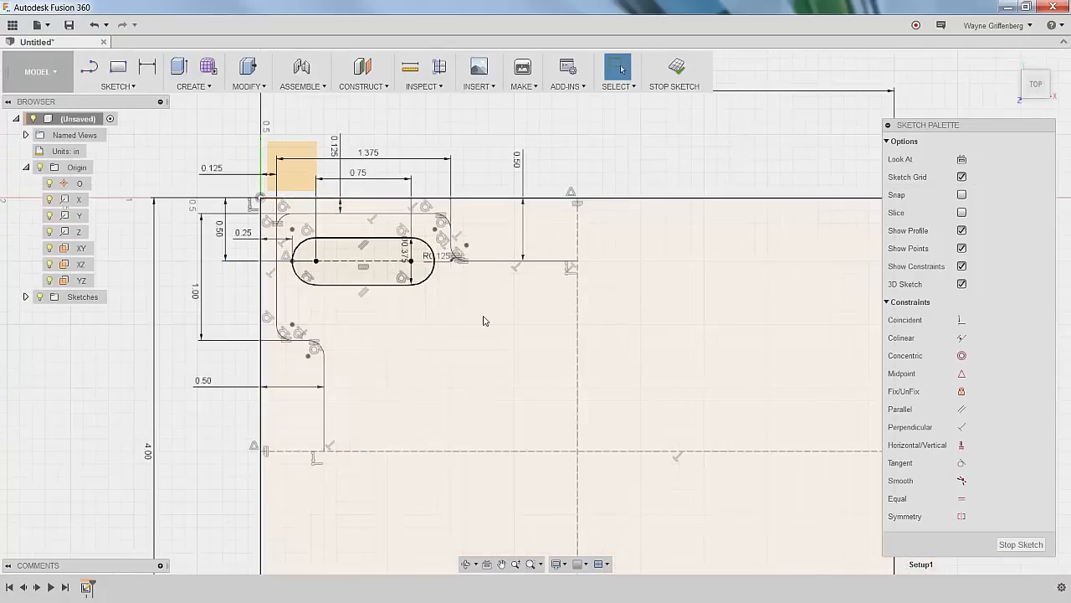
{"action": "scroll", "coordinate": [448, 411], "scroll_direction": "down", "scroll_amount": 3}
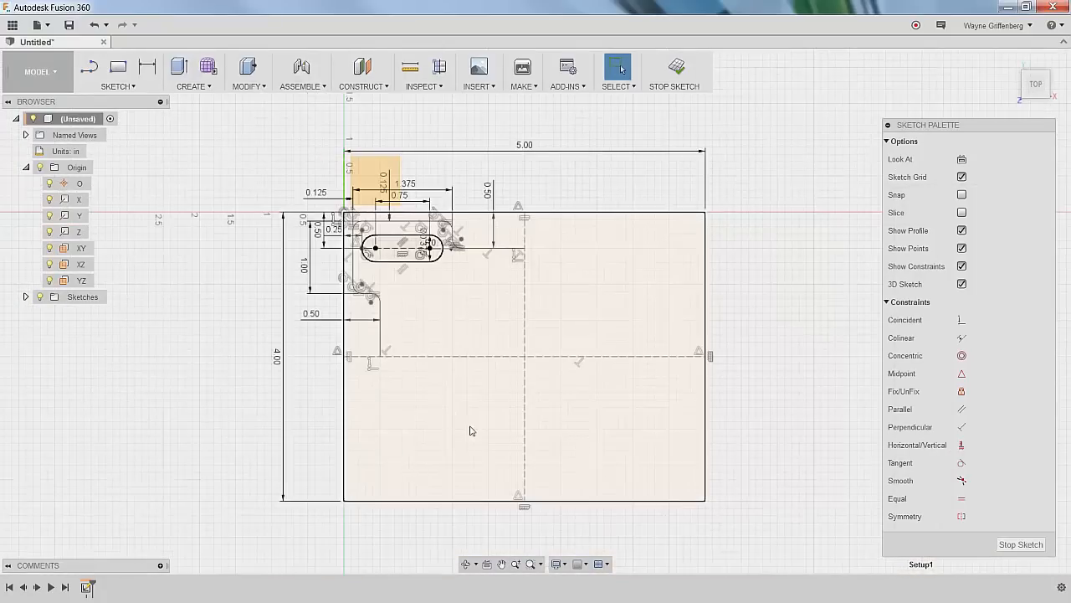
{"action": "scroll", "coordinate": [446, 280], "scroll_direction": "up", "scroll_amount": 2}
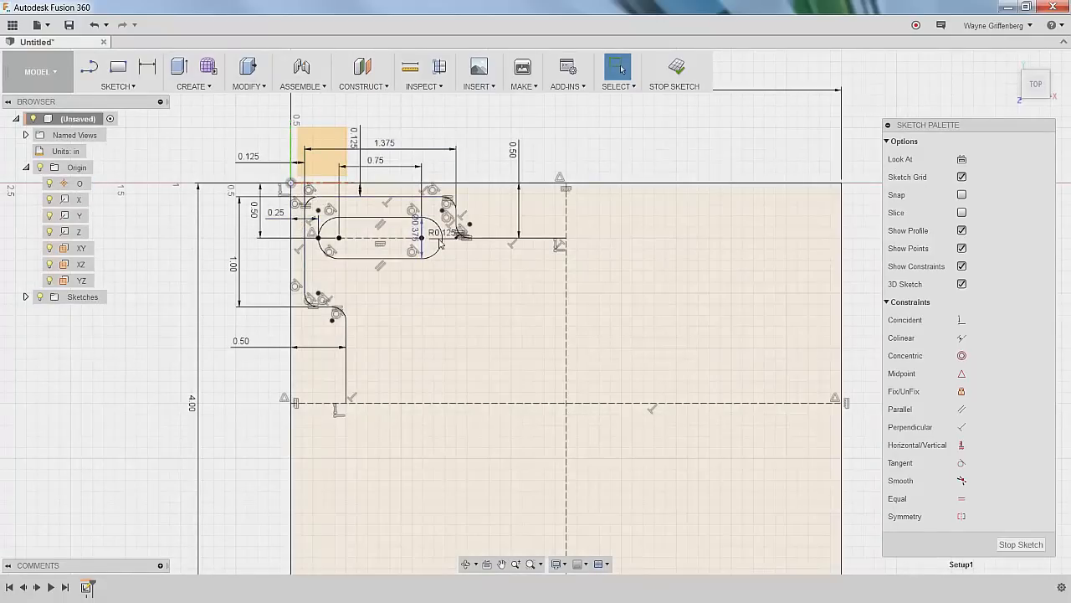
{"action": "left_click", "coordinate": [961, 266]}
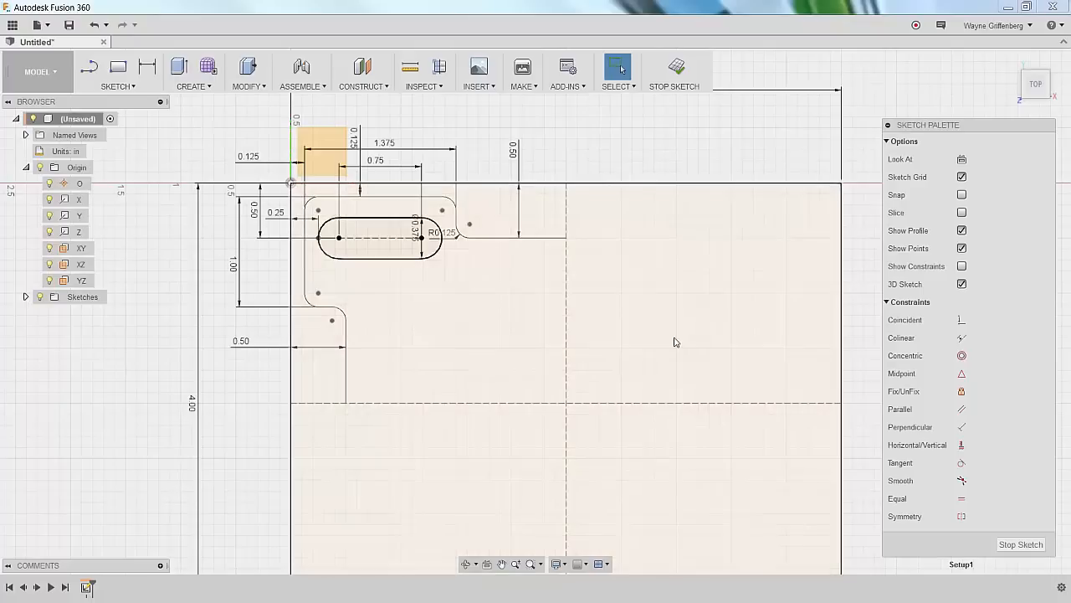
Try window and crossing selections around the quarter profile and its slot, and clear the resulting selection.
{"action": "scroll", "coordinate": [322, 228], "scroll_direction": "up", "scroll_amount": 1}
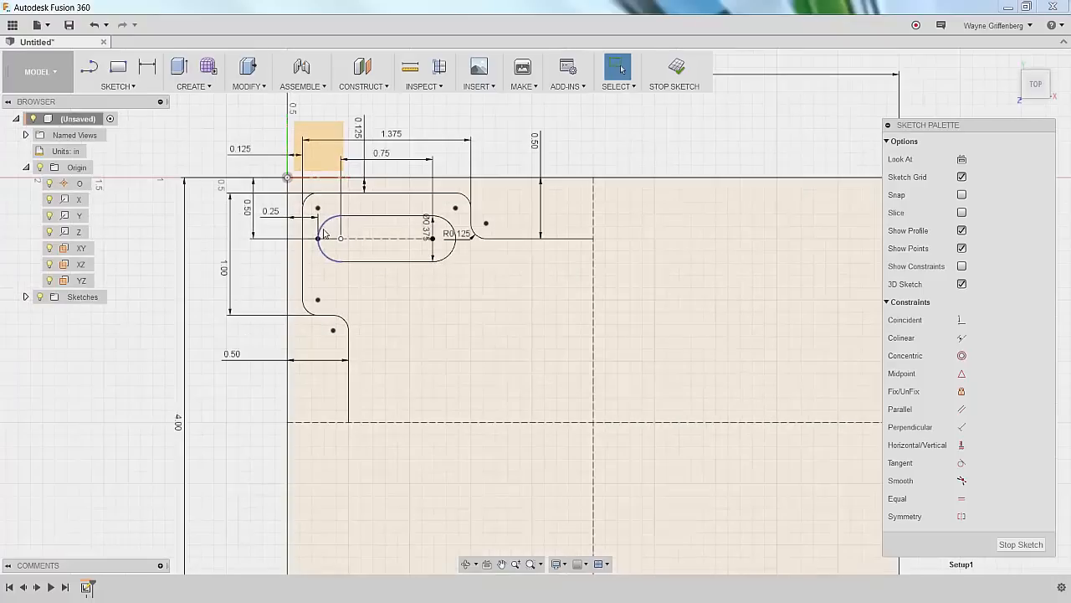
{"action": "scroll", "coordinate": [362, 294], "scroll_direction": "up", "scroll_amount": 1}
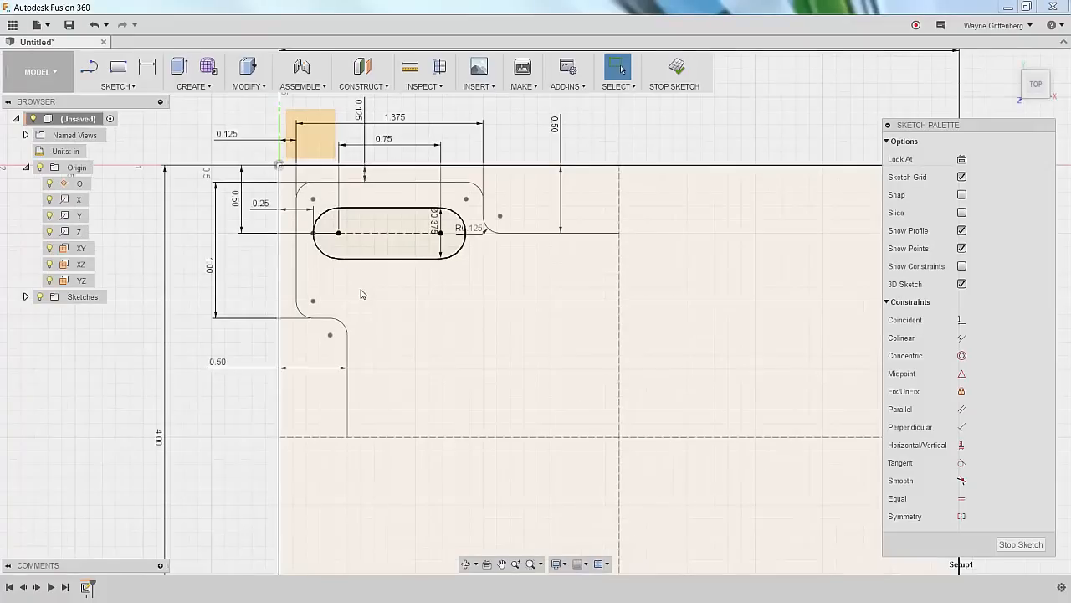
{"action": "scroll", "coordinate": [360, 287], "scroll_direction": "down", "scroll_amount": 1}
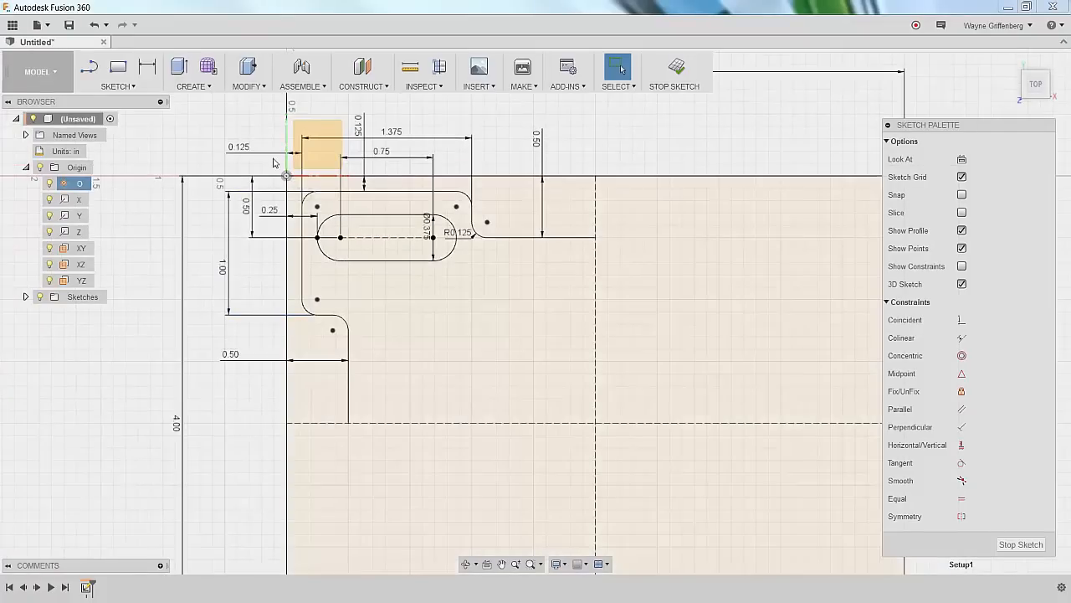
{"action": "scroll", "coordinate": [260, 155], "scroll_direction": "up", "scroll_amount": 1}
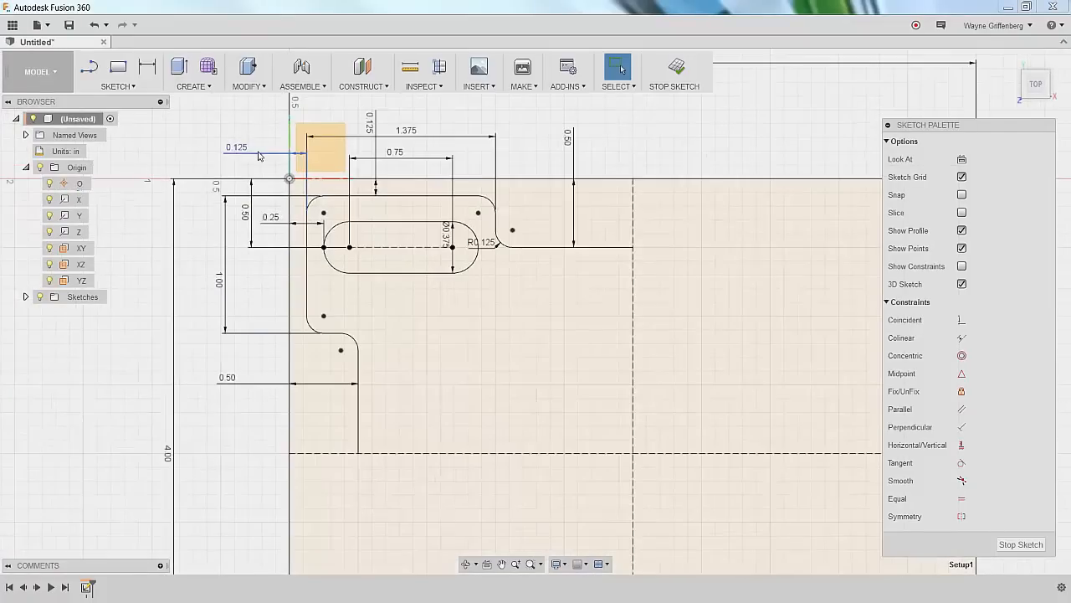
{"action": "left_click", "coordinate": [299, 192]}
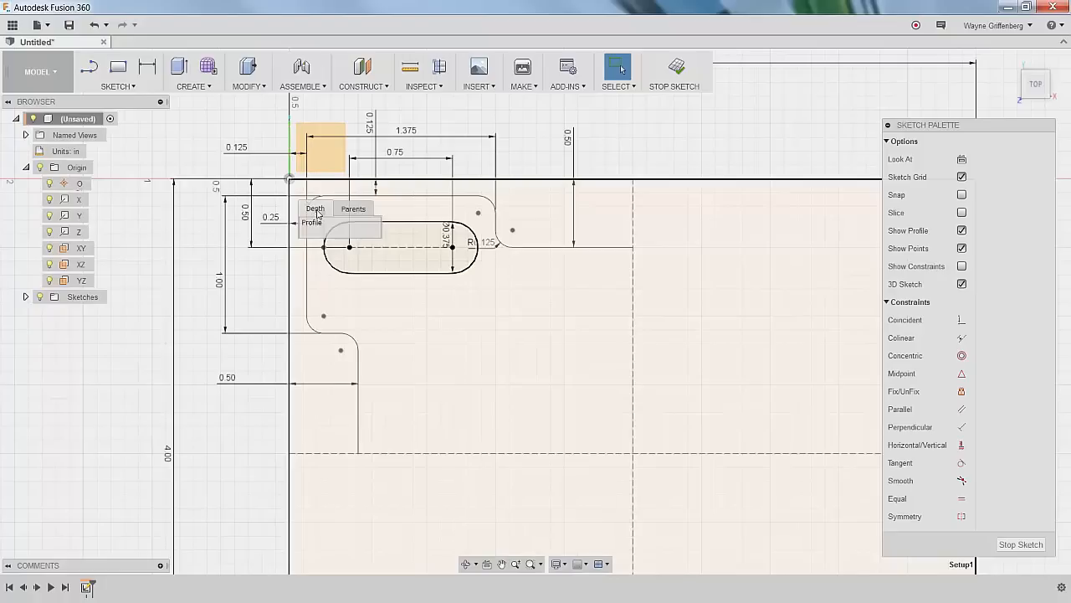
{"action": "mouse_move", "coordinate": [298, 187]}
{"action": "left_mouse_down"}
{"action": "mouse_move", "coordinate": [502, 342]}
{"action": "mouse_move", "coordinate": [631, 464]}
{"action": "mouse_move", "coordinate": [677, 485]}
{"action": "left_mouse_up"}
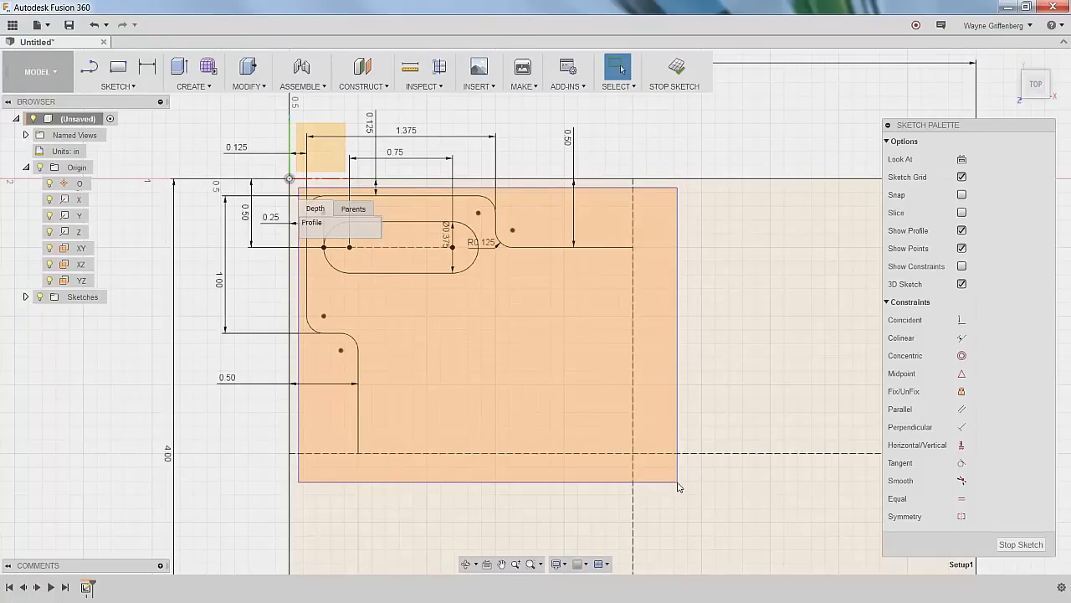
{"action": "mouse_move", "coordinate": [678, 485]}
{"action": "left_mouse_down"}
{"action": "mouse_move", "coordinate": [574, 411]}
{"action": "mouse_move", "coordinate": [512, 347]}
{"action": "mouse_move", "coordinate": [174, 104]}
{"action": "left_mouse_up"}
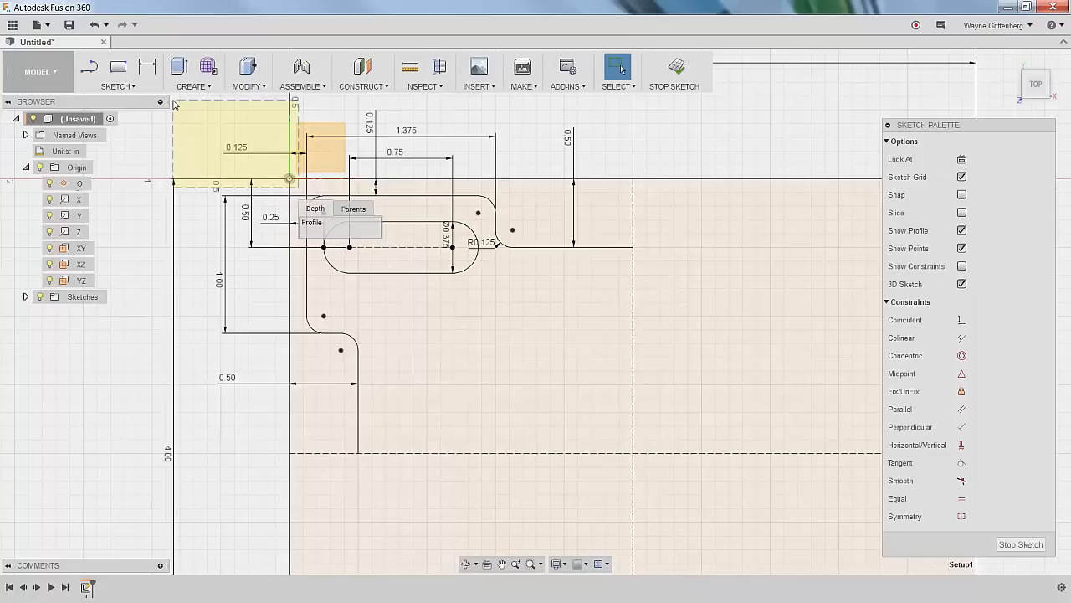
{"action": "left_click_drag", "start_coordinate": [174, 103], "coordinate": [195, 114]}
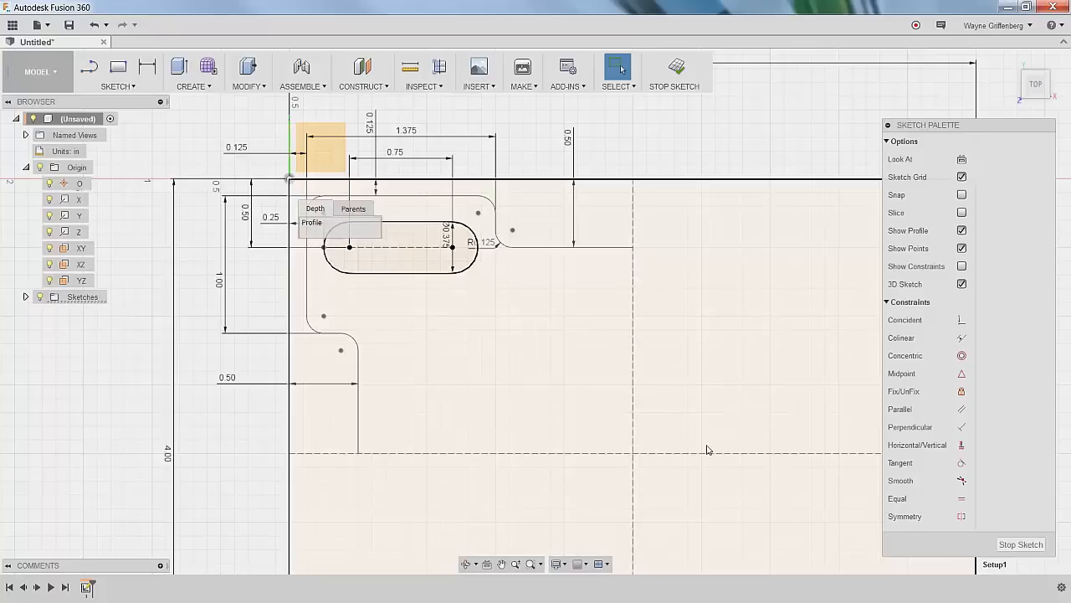
{"action": "left_click_drag", "start_coordinate": [673, 487], "coordinate": [265, 283]}
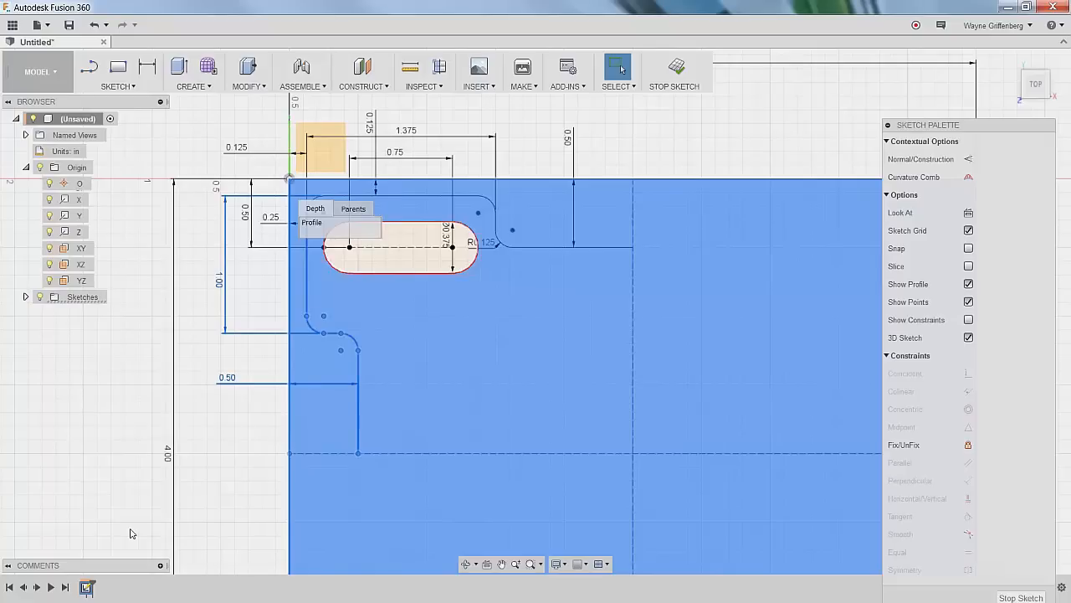
{"action": "key", "text": "Escape"}
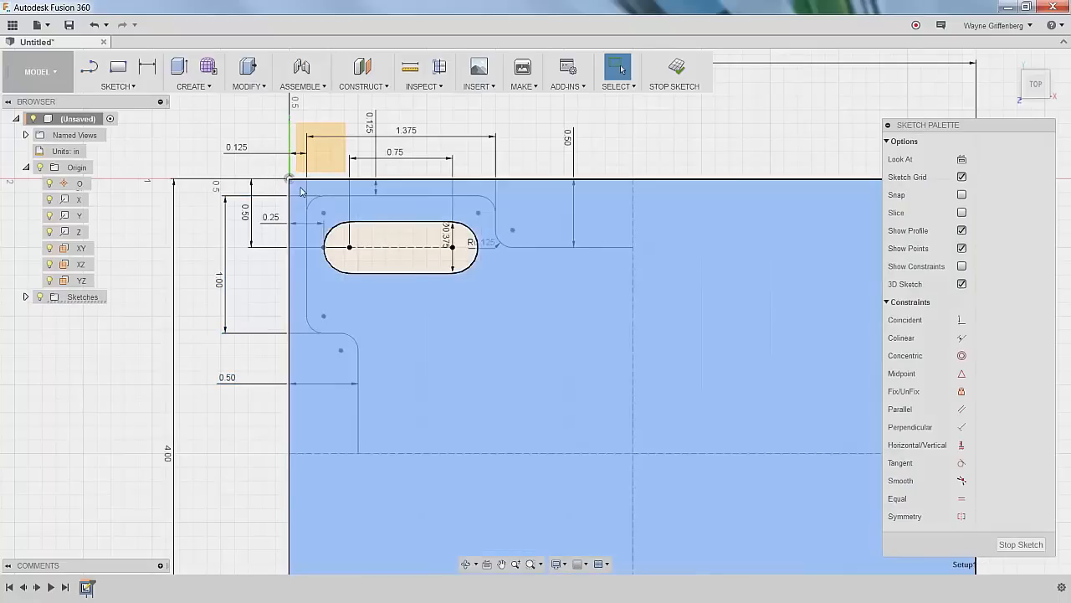
Mirror the complete quarter profile and its corner slot about the plate's horizontal construction center line.
{"action": "mouse_move", "coordinate": [300, 187]}
{"action": "left_mouse_down"}
{"action": "mouse_move", "coordinate": [346, 238]}
{"action": "mouse_move", "coordinate": [669, 494]}
{"action": "left_mouse_up"}
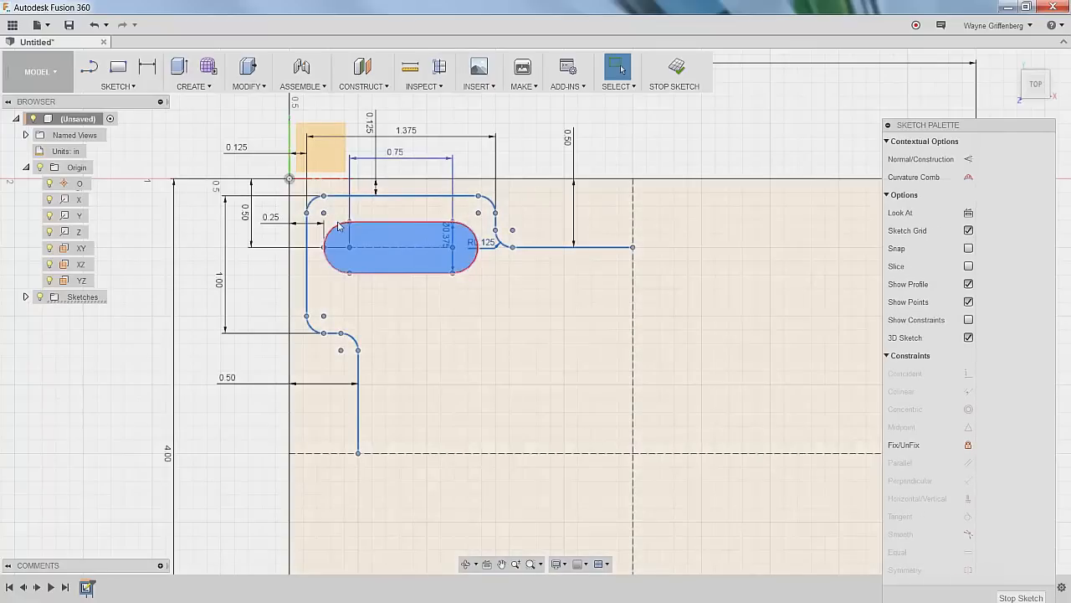
{"action": "scroll", "coordinate": [252, 239], "scroll_direction": "down", "scroll_amount": 5}
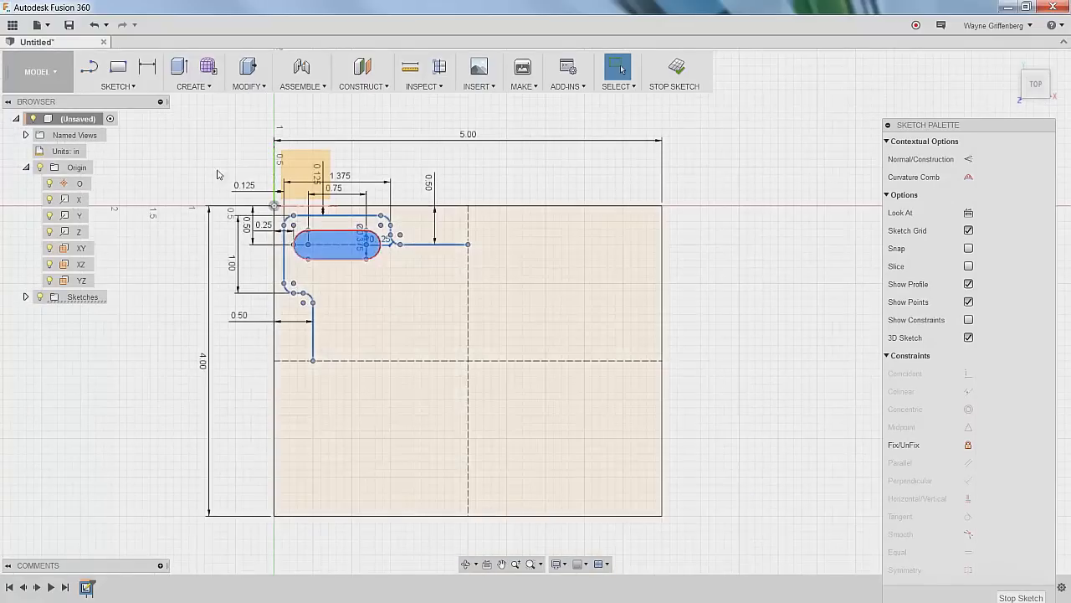
{"action": "scroll", "coordinate": [263, 243], "scroll_direction": "up", "scroll_amount": 1}
{"action": "scroll", "coordinate": [263, 243], "scroll_direction": "up", "scroll_amount": 2}
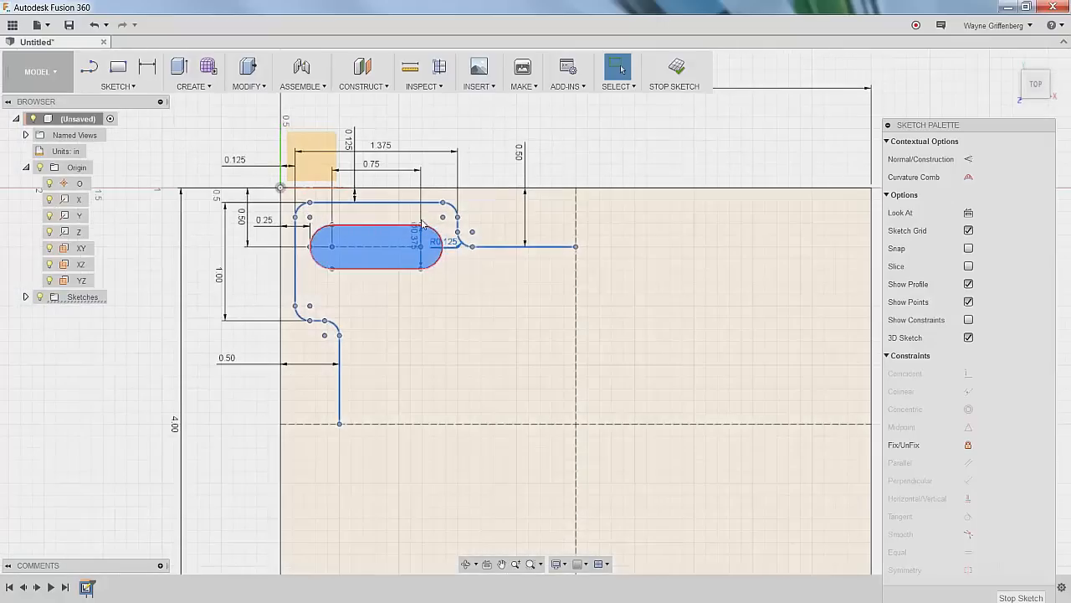
{"action": "left_click", "coordinate": [115, 87]}
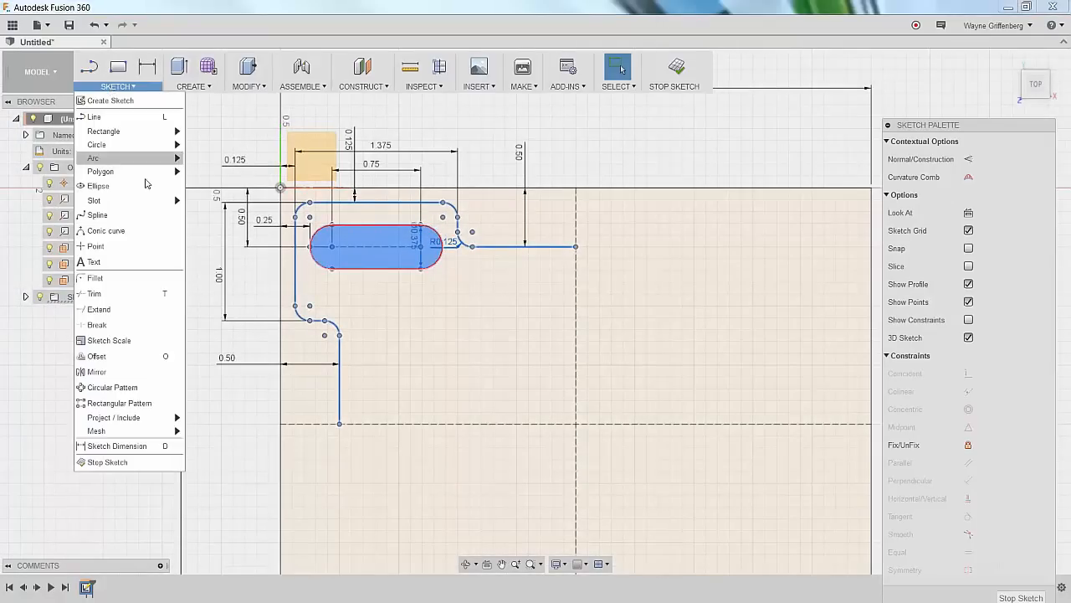
{"action": "left_click", "coordinate": [96, 373]}
{"action": "left_click_drag", "start_coordinate": [152, 256], "coordinate": [155, 434]}
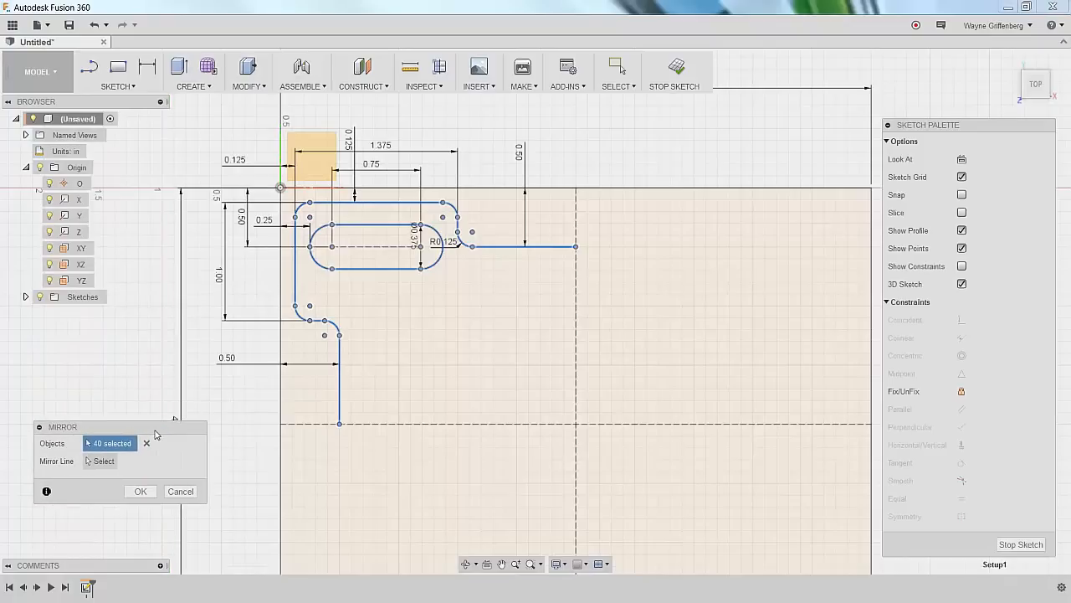
{"action": "left_click", "coordinate": [96, 462]}
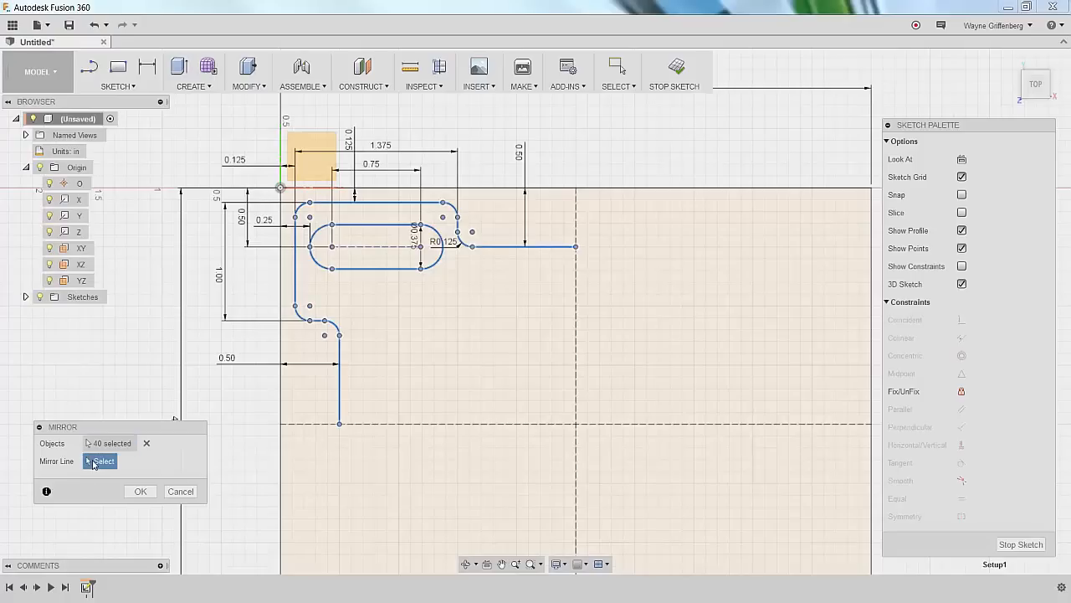
{"action": "left_click", "coordinate": [461, 424]}
{"action": "scroll", "coordinate": [416, 373], "scroll_direction": "down", "scroll_amount": 3}
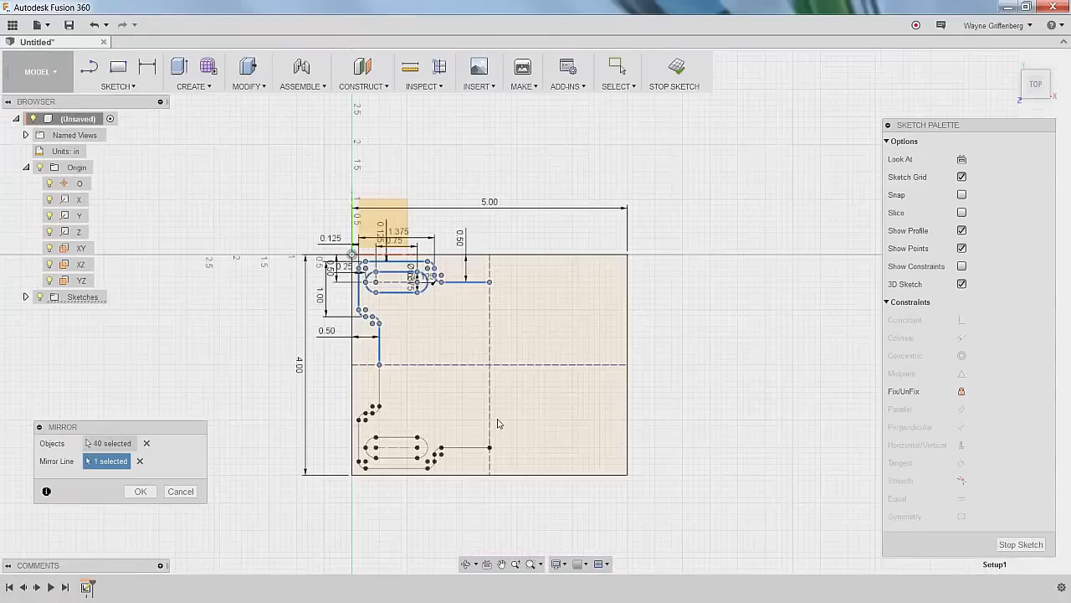
{"action": "scroll", "coordinate": [497, 421], "scroll_direction": "up", "scroll_amount": 2}
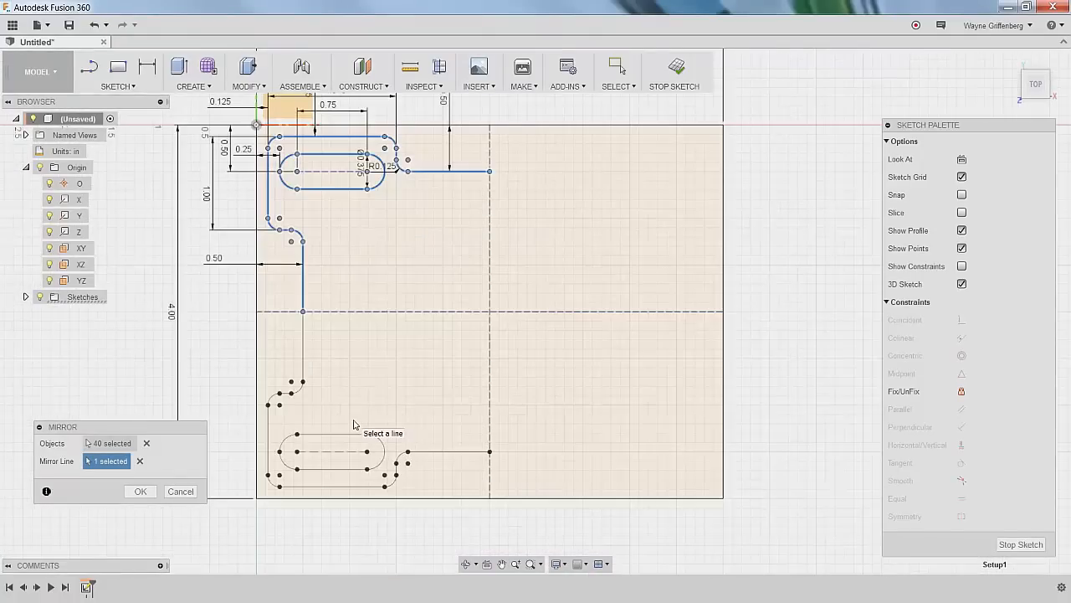
{"action": "left_click", "coordinate": [139, 494]}
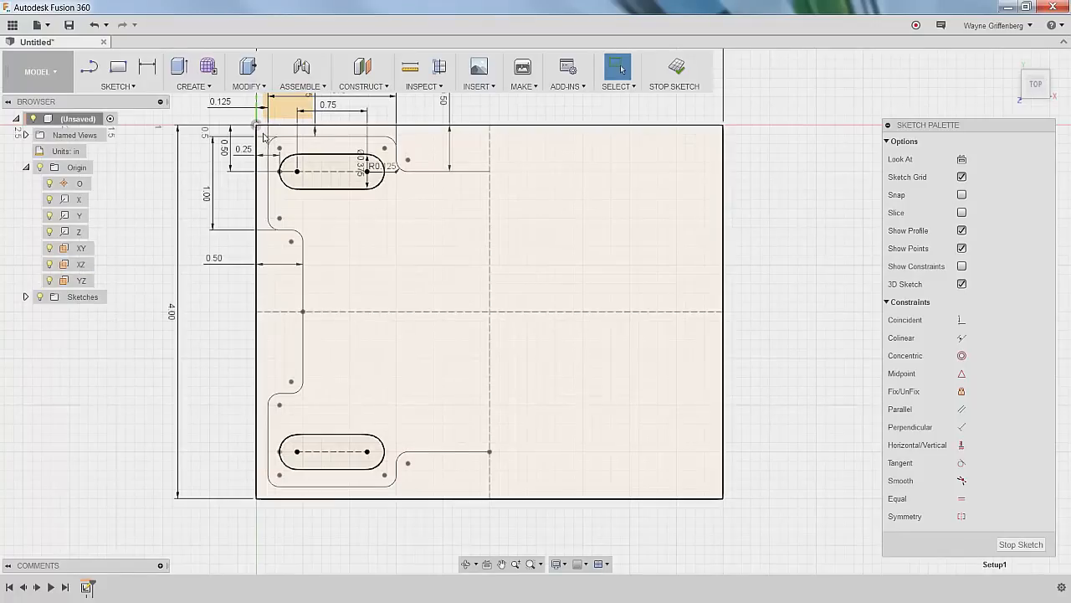
Mirror the left half's profile and both slots about the plate's vertical construction center line.
{"action": "mouse_move", "coordinate": [263, 130]}
{"action": "left_mouse_down"}
{"action": "mouse_move", "coordinate": [427, 413]}
{"action": "mouse_move", "coordinate": [519, 500]}
{"action": "left_mouse_up"}
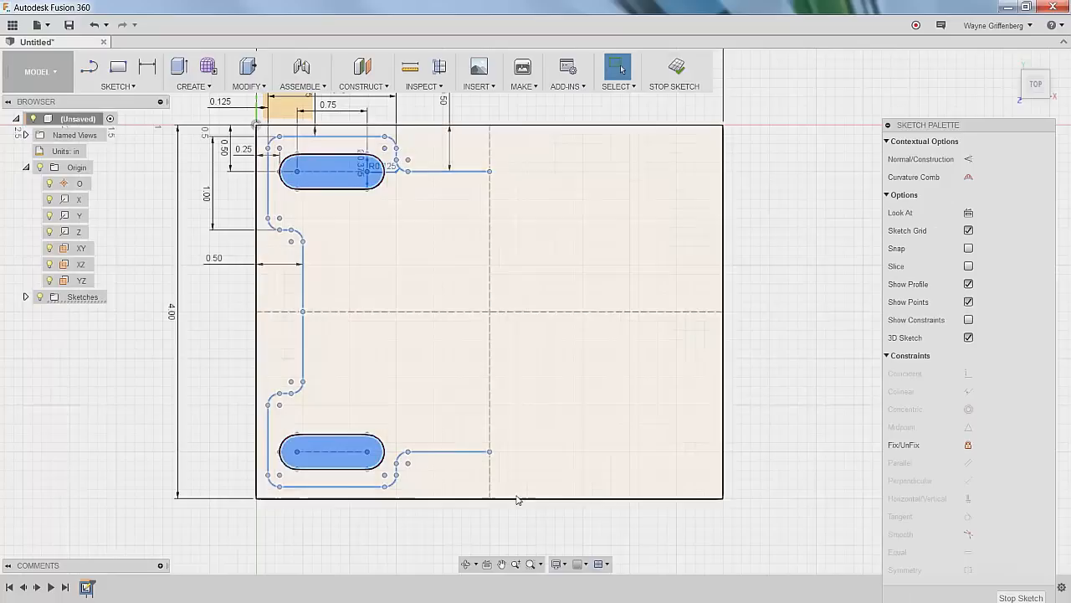
{"action": "left_click", "coordinate": [117, 87]}
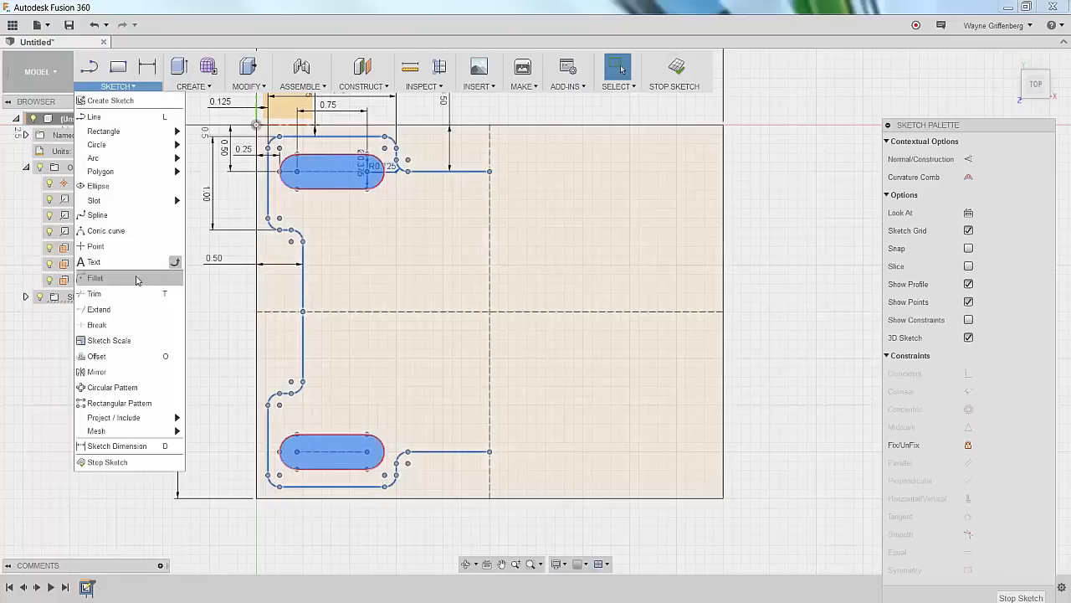
{"action": "left_click", "coordinate": [97, 372]}
{"action": "left_click", "coordinate": [100, 460]}
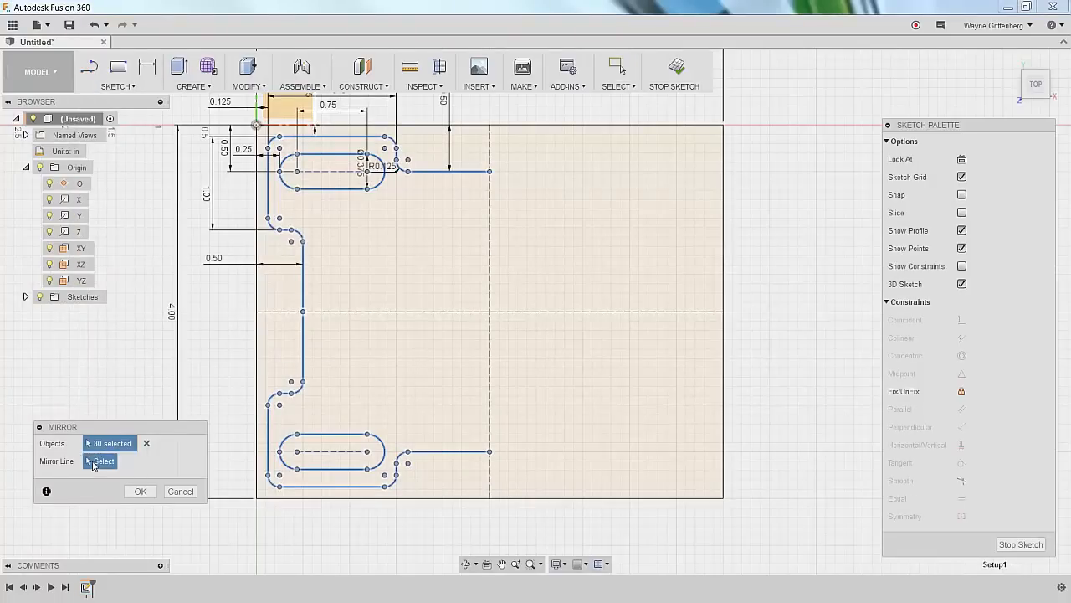
{"action": "left_click", "coordinate": [490, 279]}
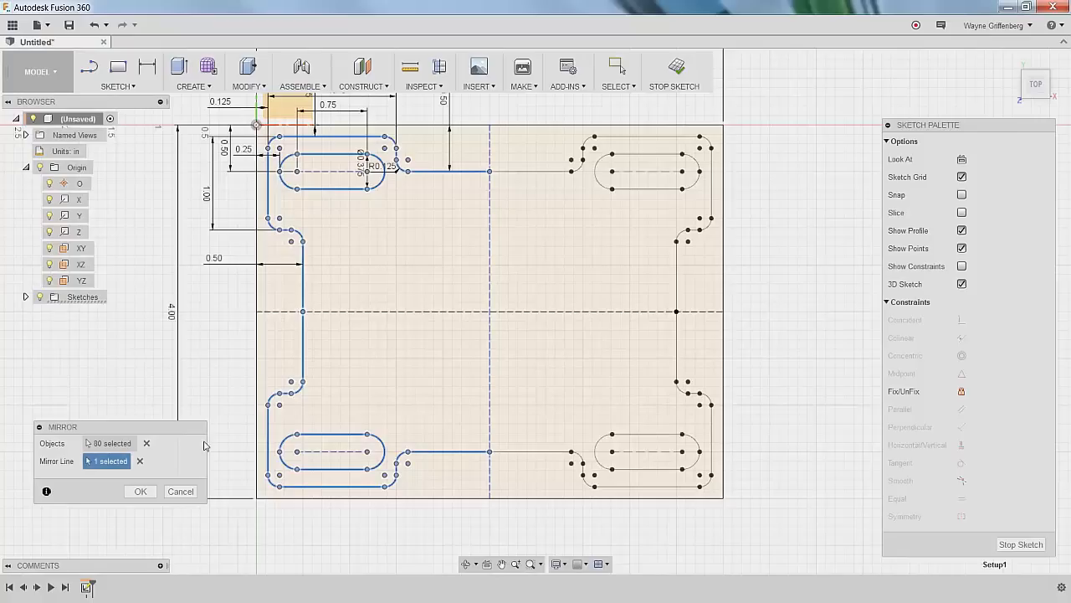
{"action": "left_click", "coordinate": [139, 491]}
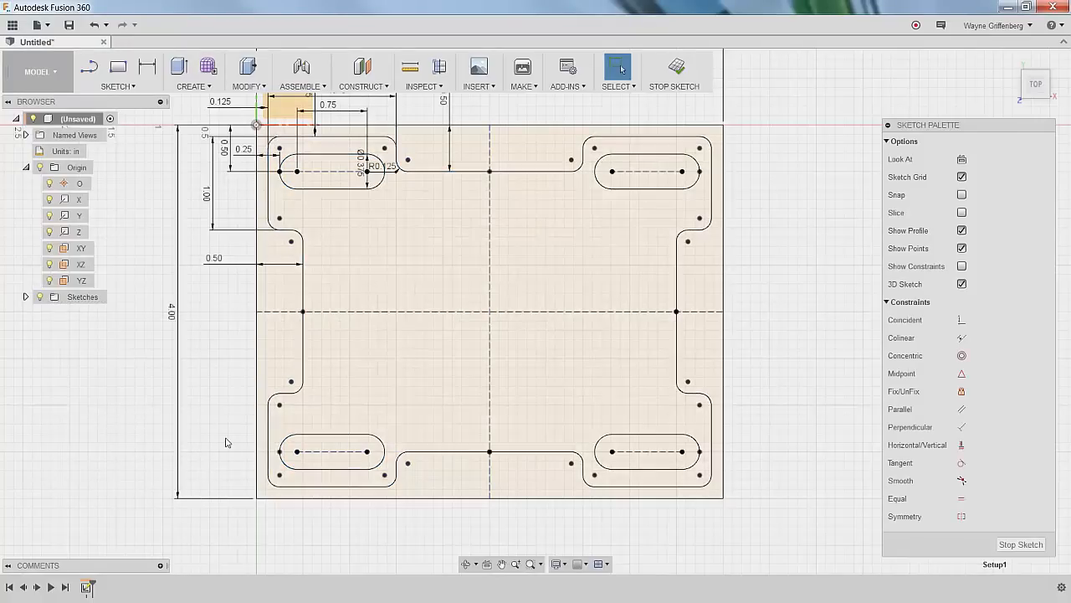
{"action": "left_click", "coordinate": [300, 365]}
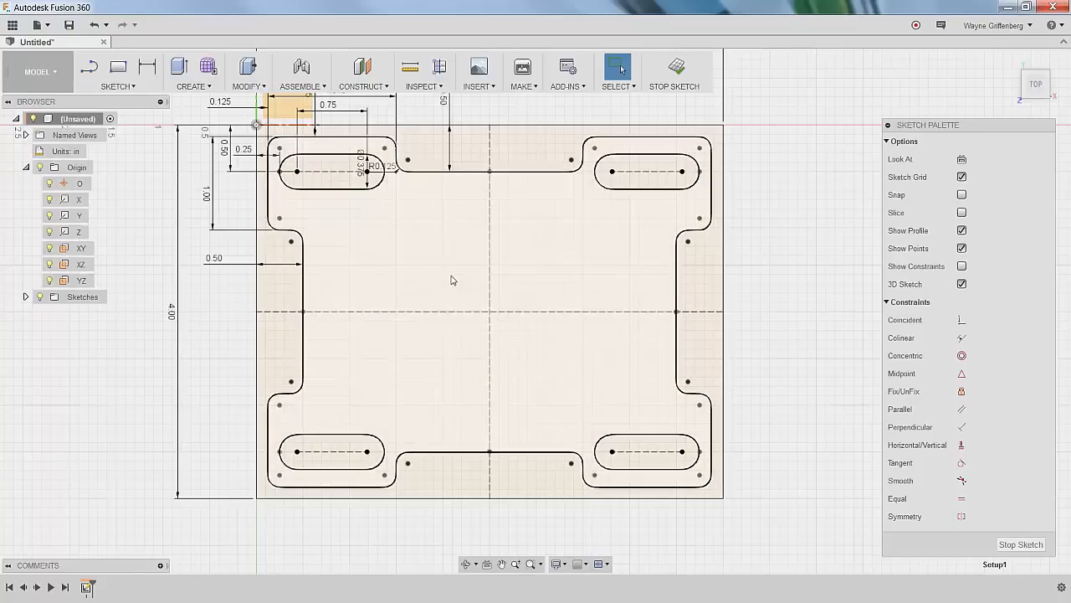
Draw a rectangle 3 in wide and 2 in high across the middle of the plate.
{"action": "key", "text": "r"}
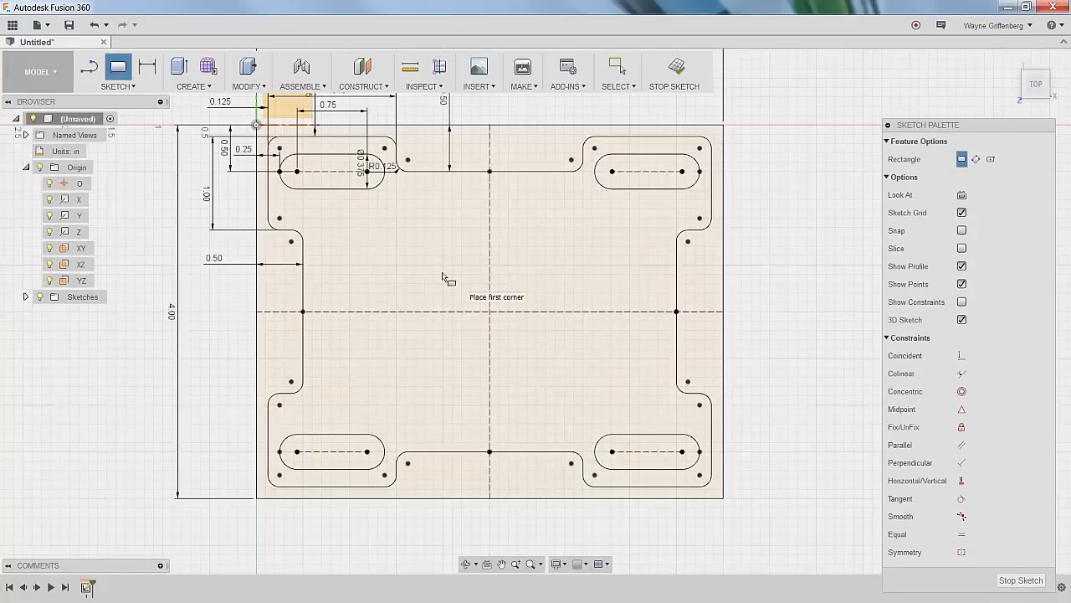
{"action": "left_click", "coordinate": [344, 219]}
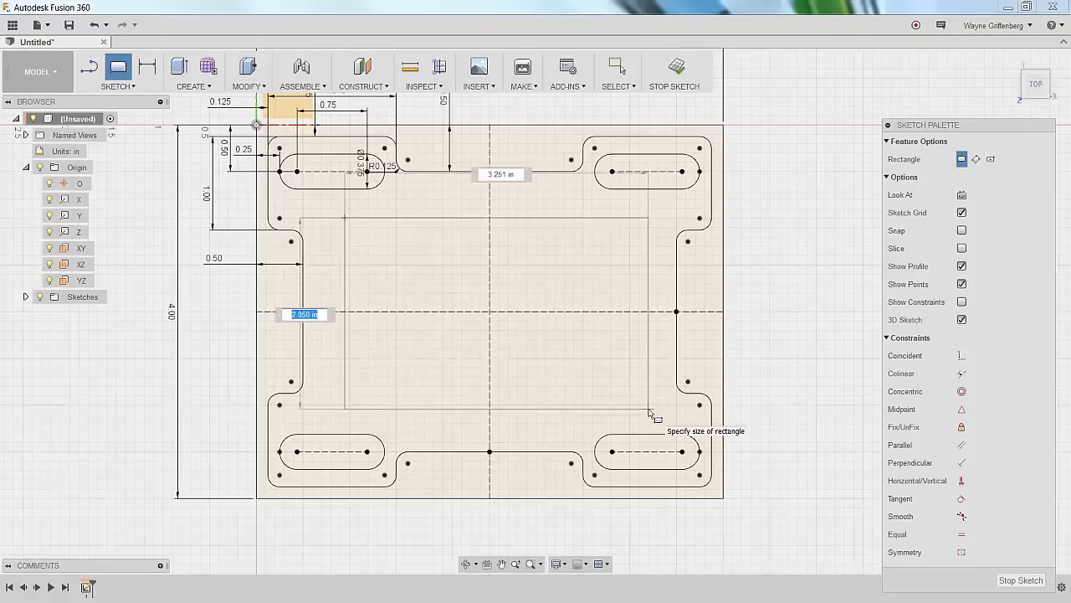
{"action": "type", "text": "2"}
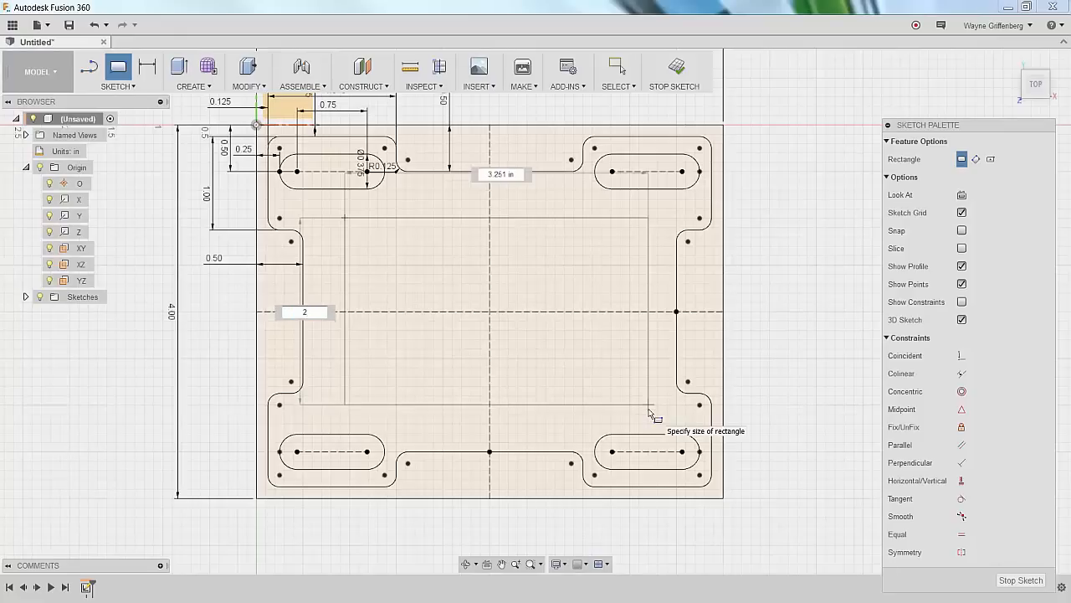
{"action": "key", "text": "Tab"}
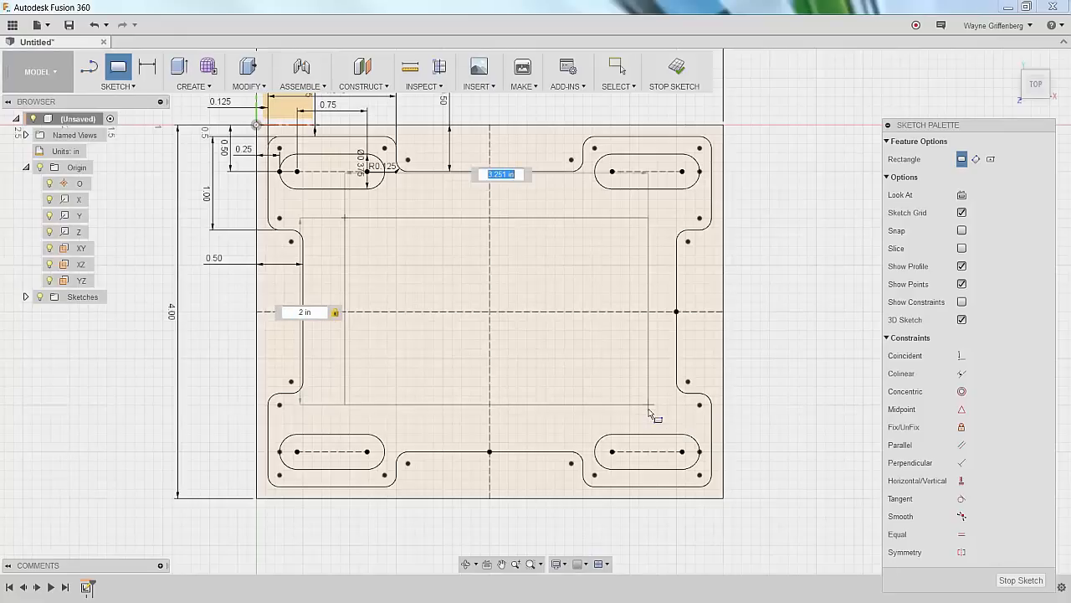
{"action": "type", "text": "3"}
{"action": "key", "text": "Tab"}
{"action": "key", "text": "Return"}
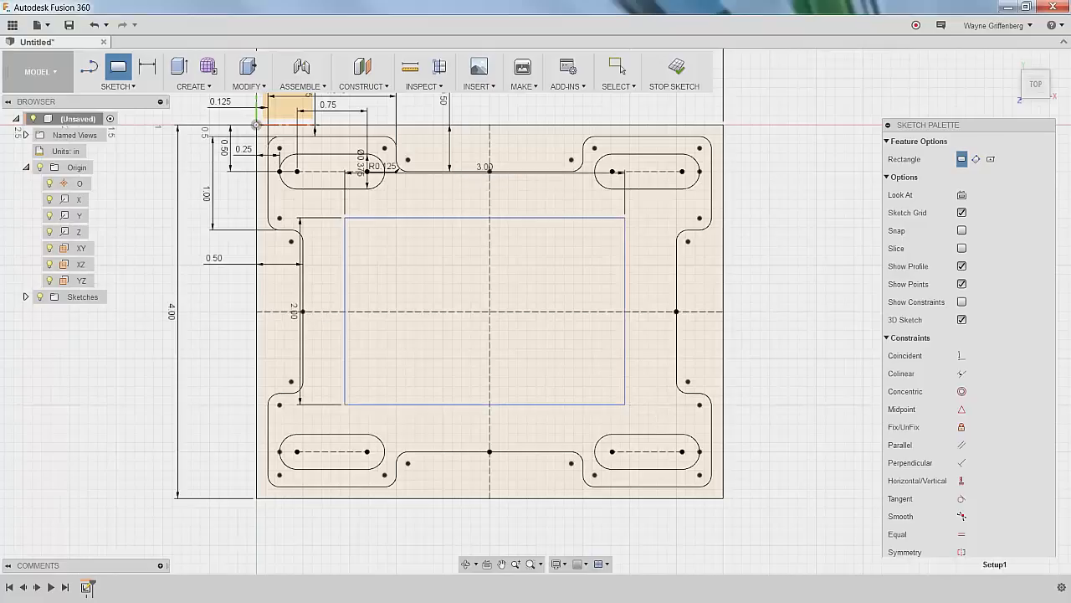
{"action": "key", "text": "Escape"}
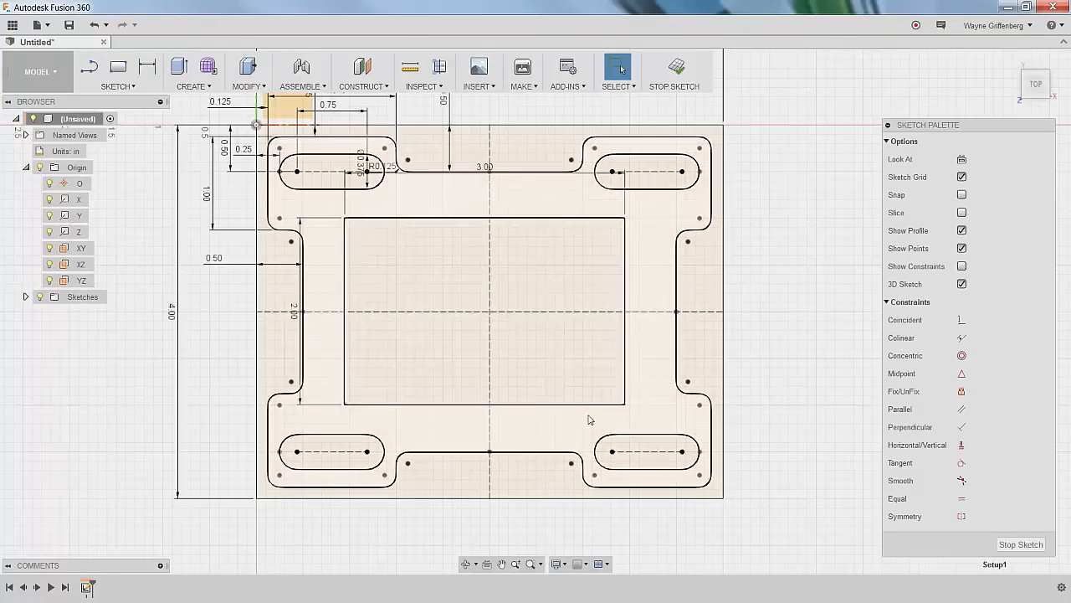
Nudge the central rectangle slightly and move its width and height dimensions outside the plate, spacing the plate's height dimension farther out.
{"action": "mouse_move", "coordinate": [624, 405]}
{"action": "left_mouse_down"}
{"action": "mouse_move", "coordinate": [636, 469]}
{"action": "mouse_move", "coordinate": [768, 569]}
{"action": "mouse_move", "coordinate": [276, 240]}
{"action": "mouse_move", "coordinate": [824, 368]}
{"action": "mouse_move", "coordinate": [760, 544]}
{"action": "mouse_move", "coordinate": [626, 407]}
{"action": "left_mouse_up"}
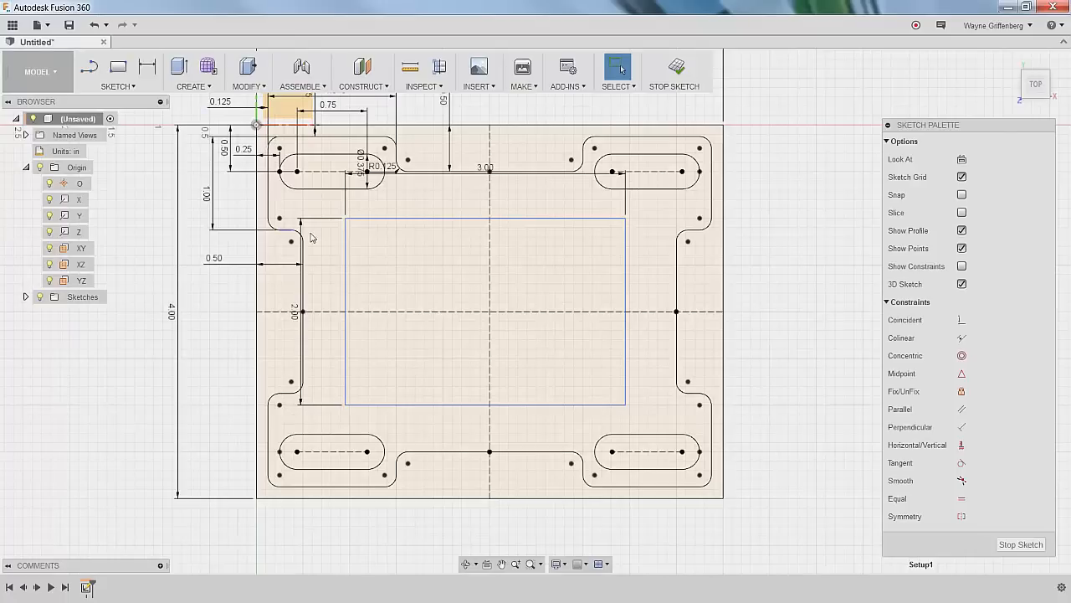
{"action": "left_click_drag", "start_coordinate": [489, 168], "coordinate": [484, 163]}
{"action": "left_click_drag", "start_coordinate": [482, 207], "coordinate": [492, 530]}
{"action": "left_click_drag", "start_coordinate": [293, 318], "coordinate": [118, 317]}
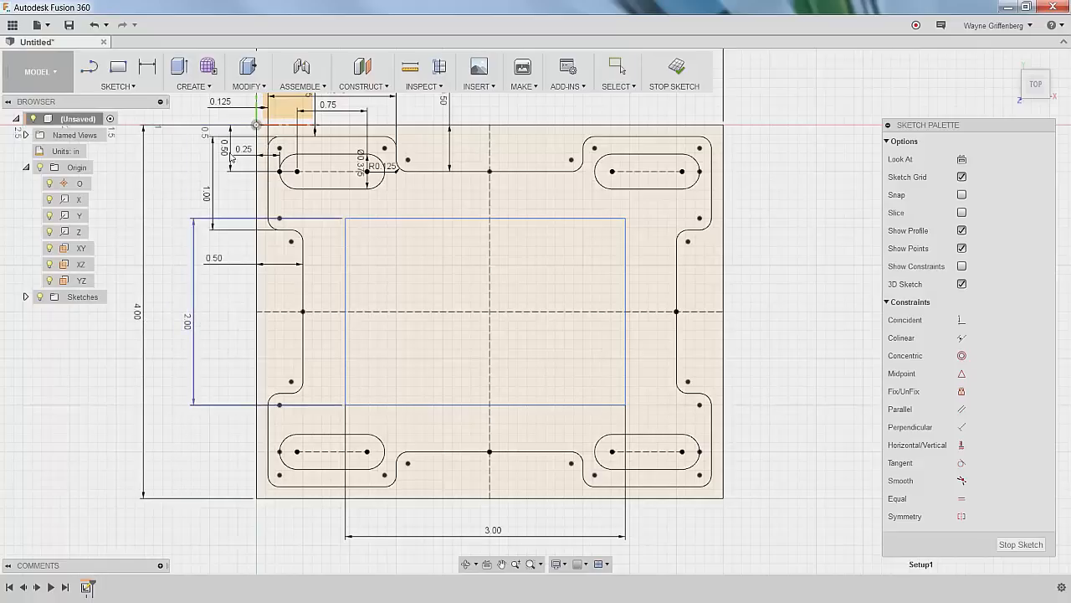
{"action": "mouse_move", "coordinate": [190, 321]}
{"action": "left_mouse_down"}
{"action": "mouse_move", "coordinate": [154, 324]}
{"action": "mouse_move", "coordinate": [167, 323]}
{"action": "left_mouse_up"}
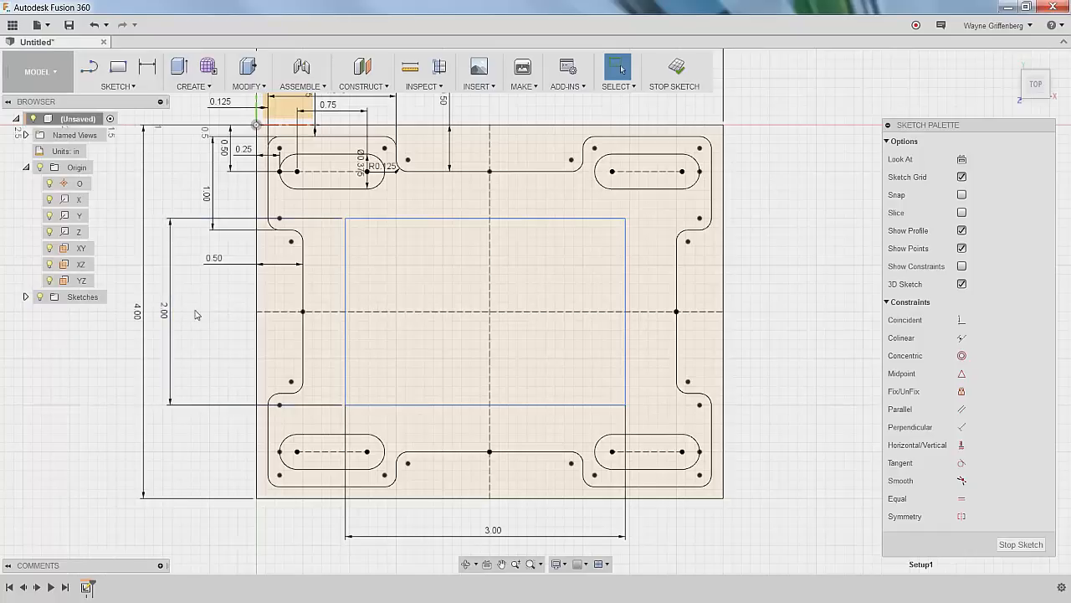
Fillet all four corners of the central rectangle with a 0.50 in radius.
{"action": "scroll", "coordinate": [553, 279], "scroll_direction": "down", "scroll_amount": 1}
{"action": "scroll", "coordinate": [550, 257], "scroll_direction": "up", "scroll_amount": 2}
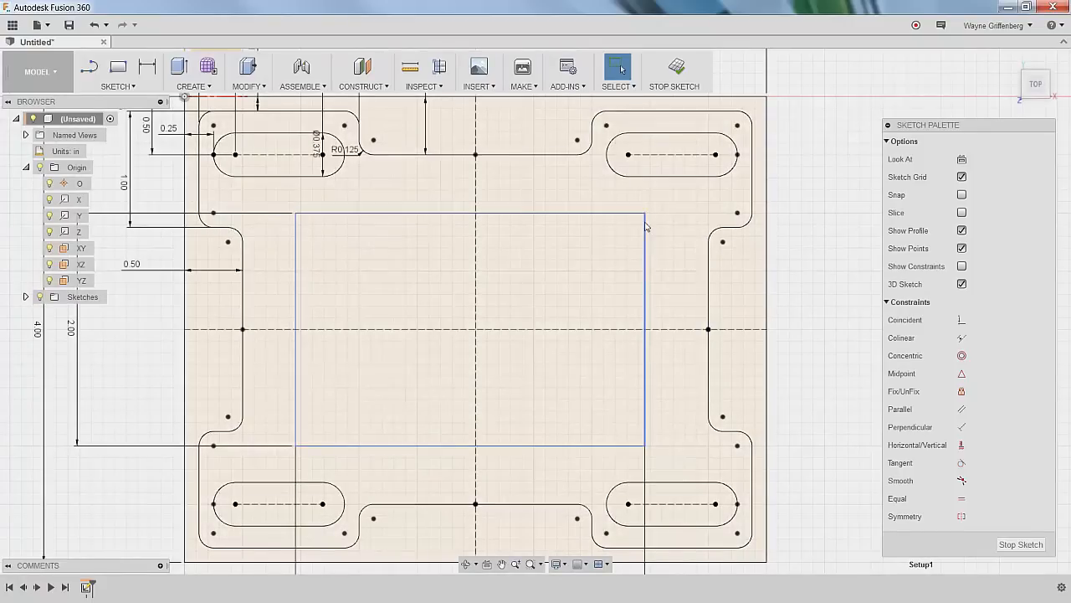
{"action": "left_click", "coordinate": [114, 87]}
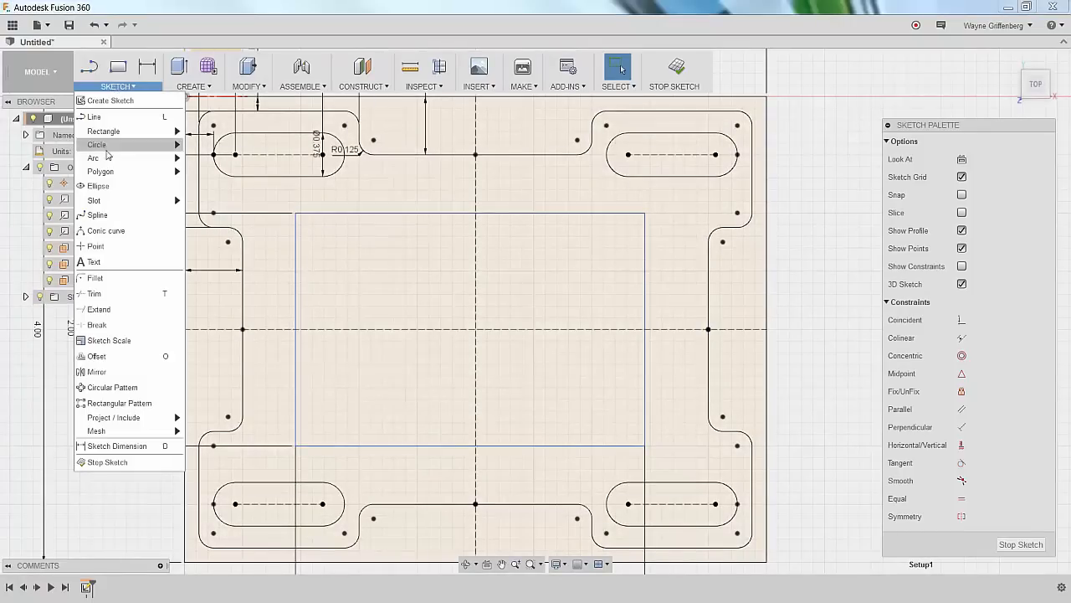
{"action": "left_click", "coordinate": [95, 278]}
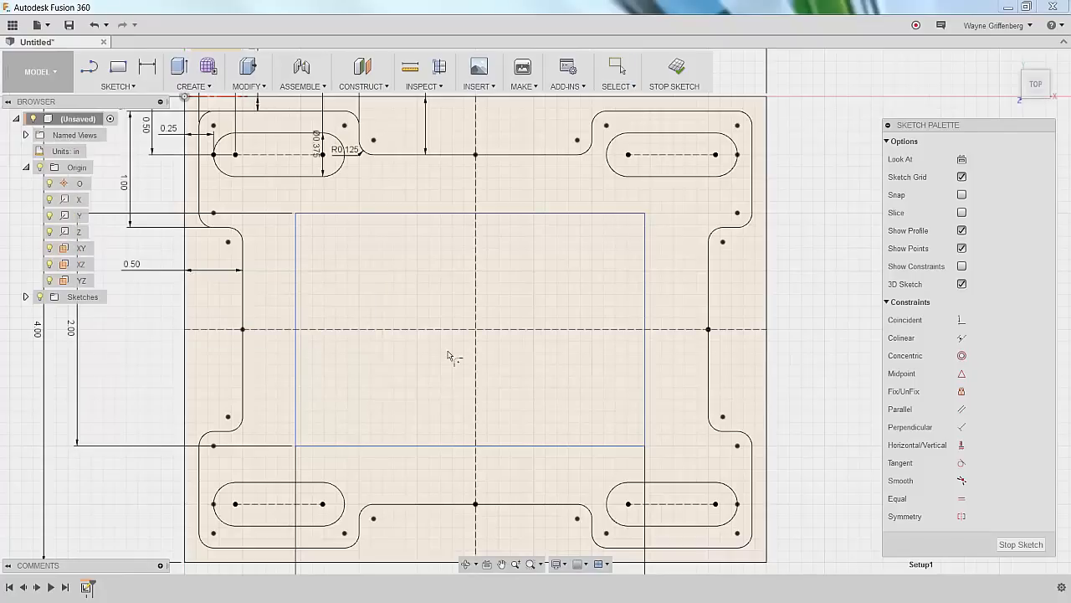
{"action": "left_click", "coordinate": [615, 445]}
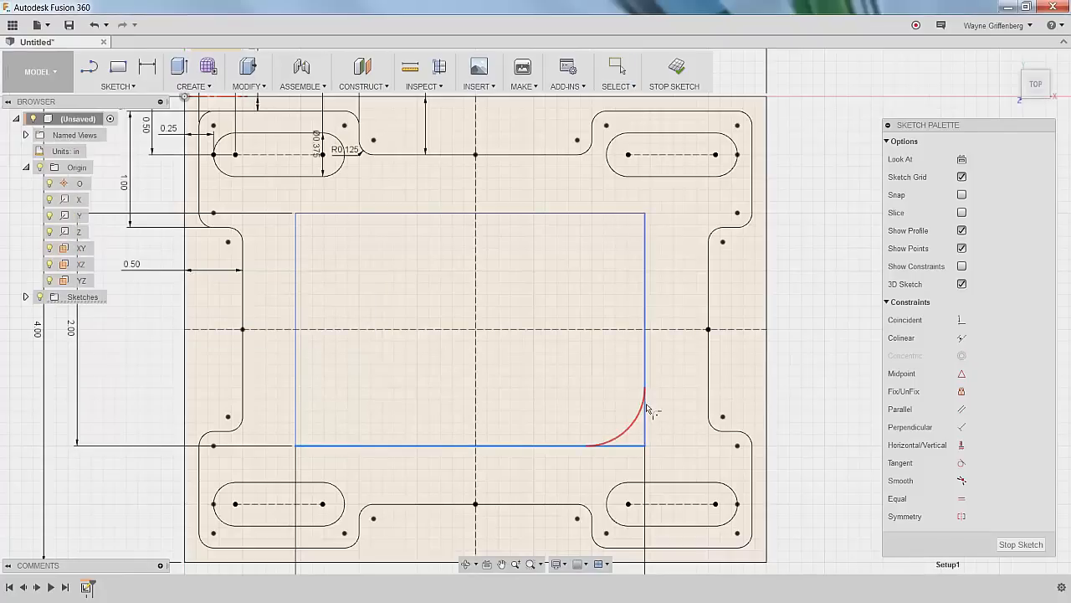
{"action": "left_click", "coordinate": [647, 377]}
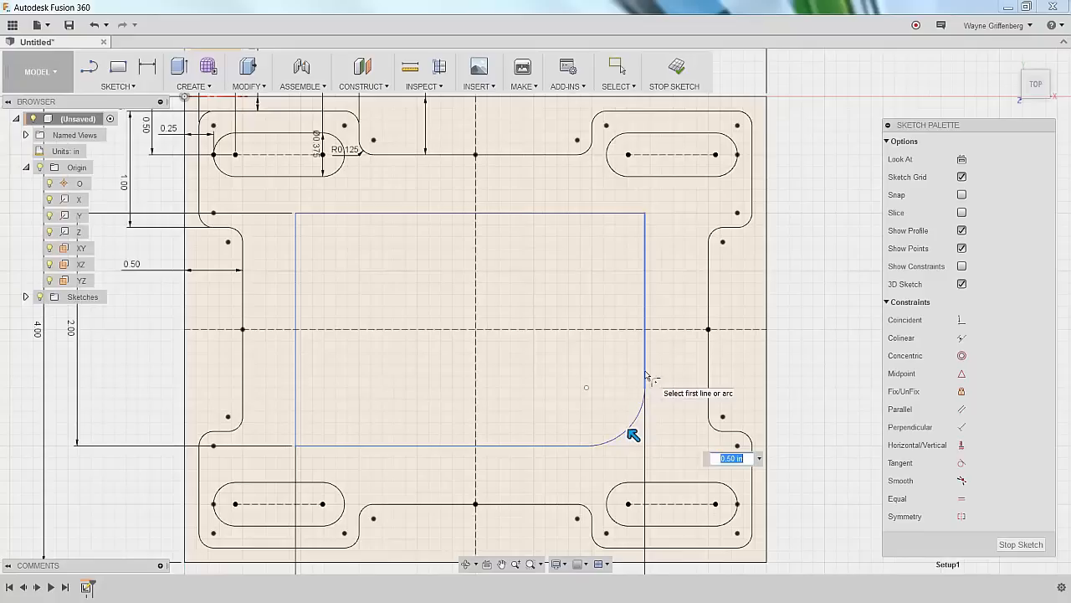
{"action": "left_click", "coordinate": [641, 218]}
{"action": "left_click", "coordinate": [296, 216]}
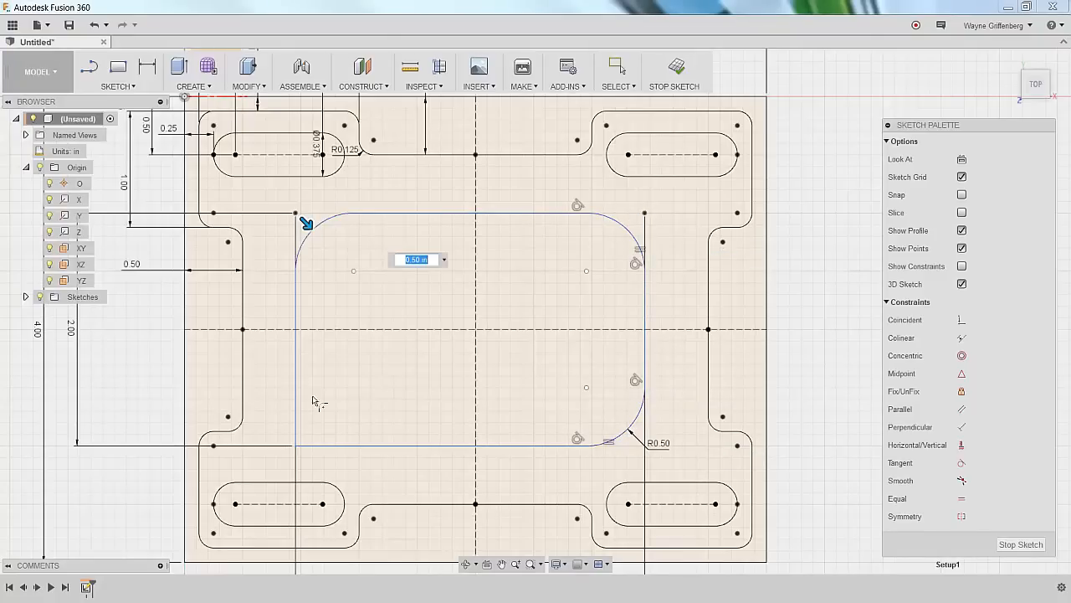
{"action": "left_click", "coordinate": [299, 437]}
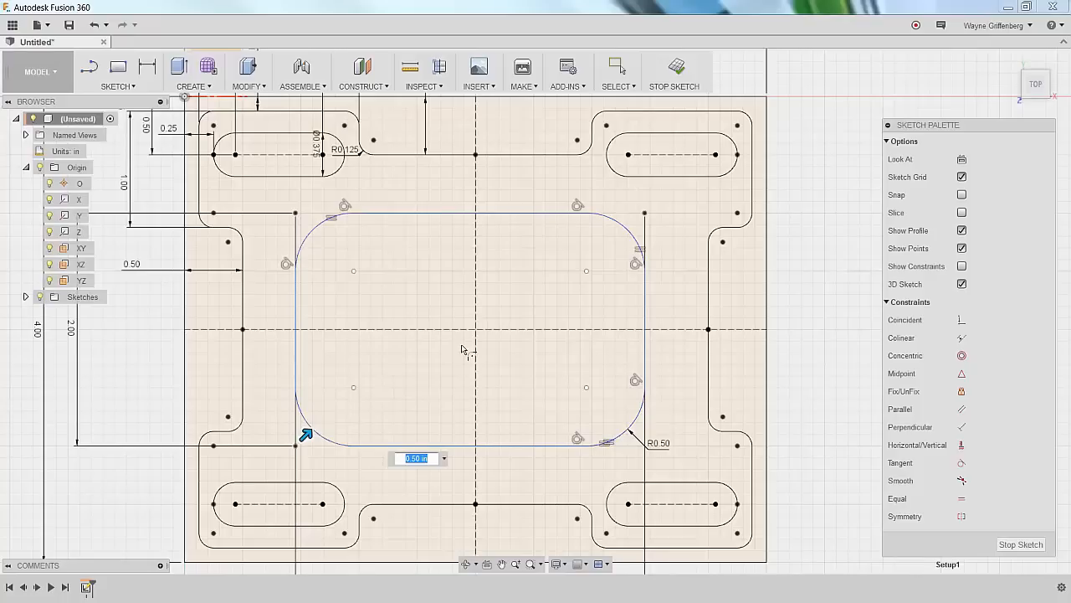
{"action": "key", "text": "Return"}
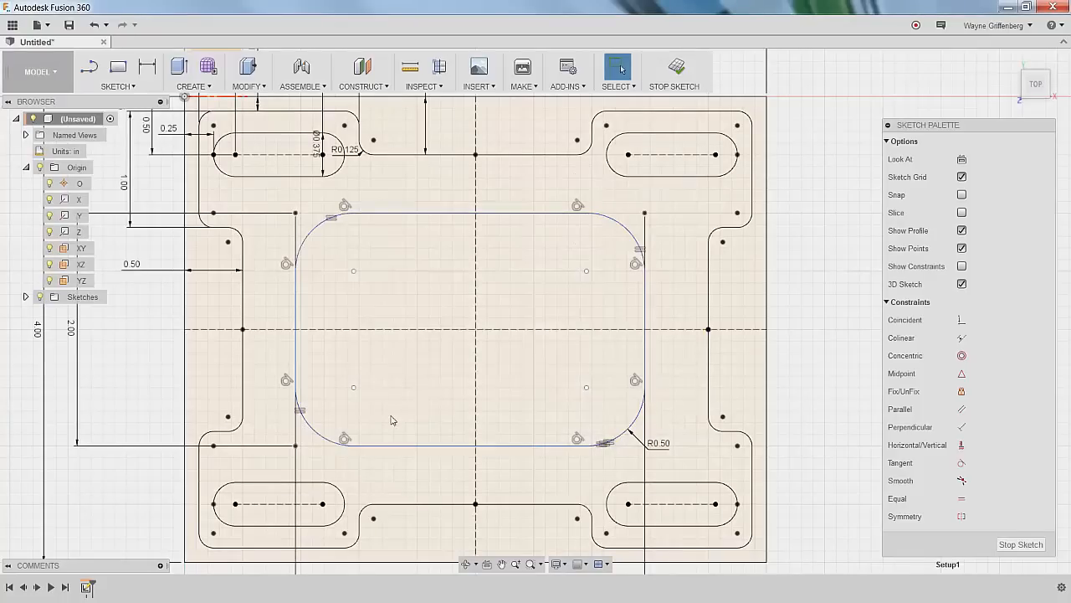
Try shifting the rounded rectangle around inside the plate to test its remaining freedom of movement.
{"action": "left_click_drag", "start_coordinate": [645, 365], "coordinate": [678, 376]}
{"action": "scroll", "coordinate": [423, 314], "scroll_direction": "down", "scroll_amount": 4}
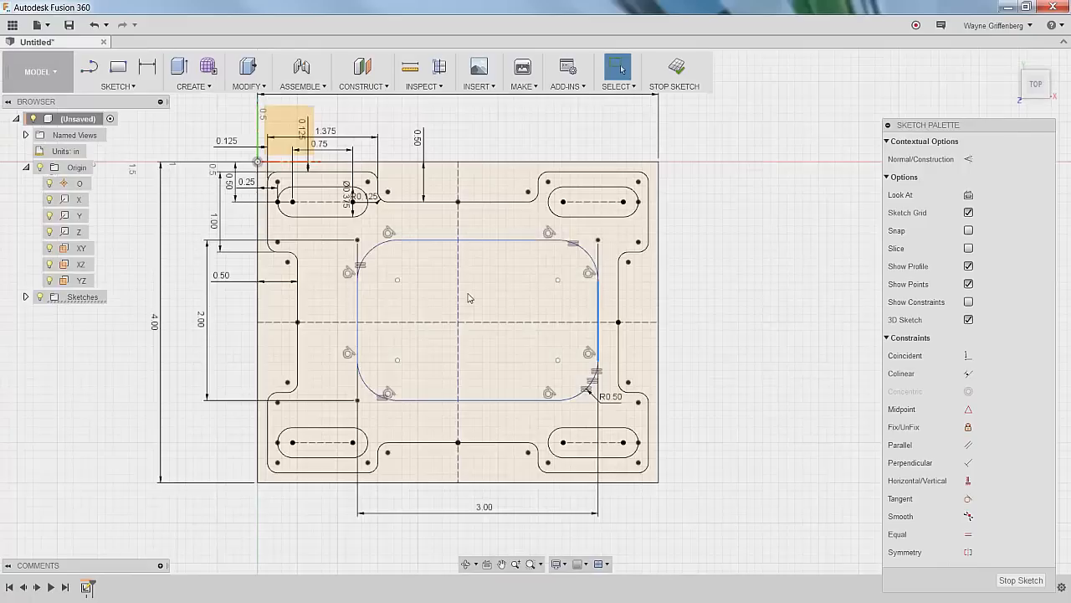
{"action": "scroll", "coordinate": [469, 298], "scroll_direction": "up", "scroll_amount": 2}
{"action": "left_click_drag", "start_coordinate": [332, 320], "coordinate": [297, 282]}
{"action": "key", "text": "Escape"}
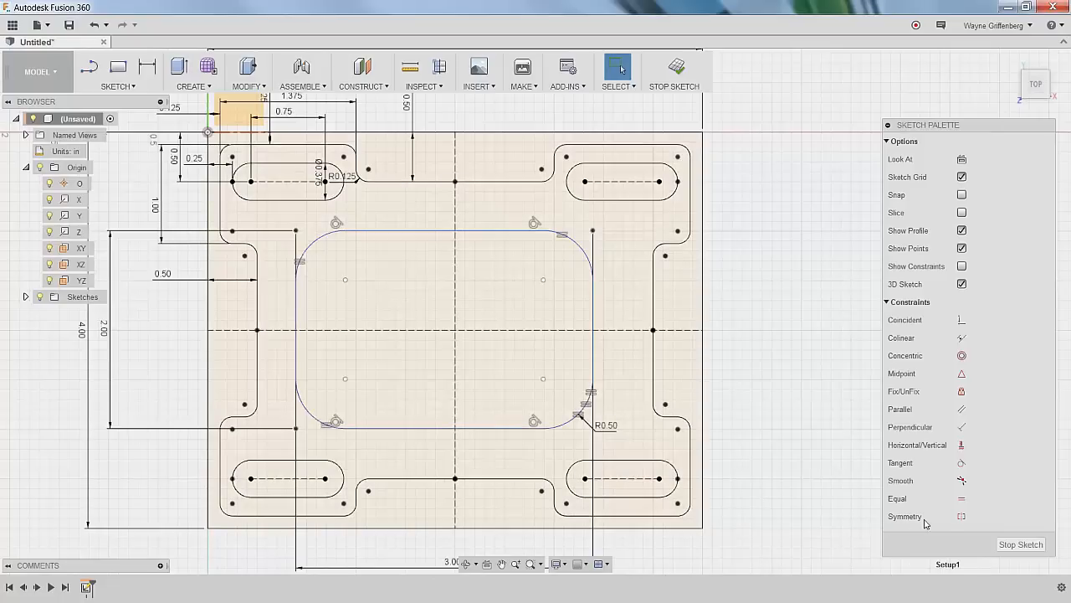
Constrain the rounded rectangle's two vertical sides to be symmetric about the plate's vertical construction center line.
{"action": "left_click", "coordinate": [962, 516]}
{"action": "left_click", "coordinate": [962, 518]}
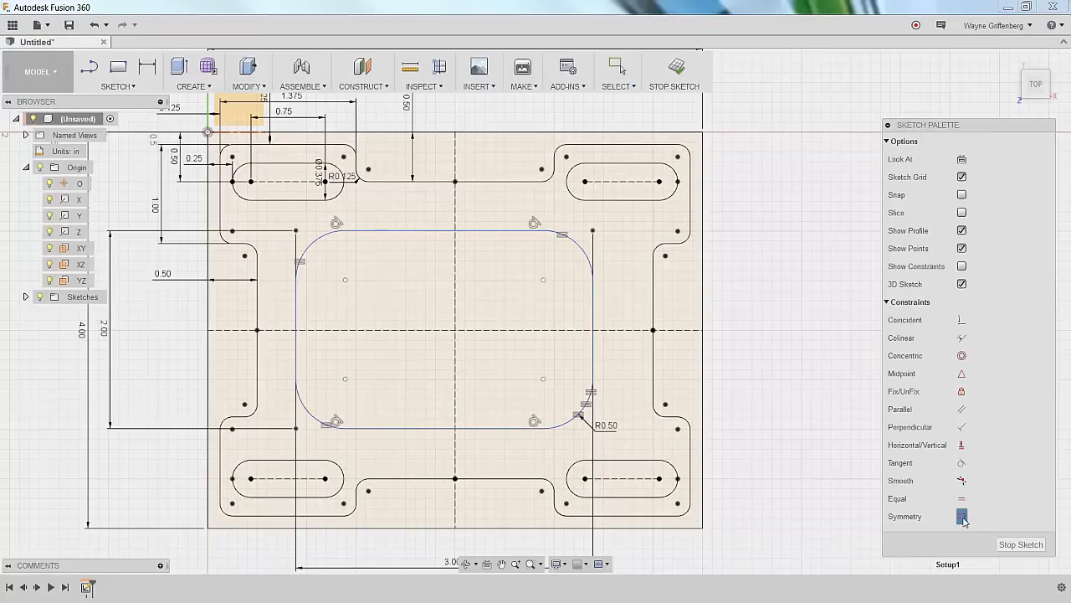
{"action": "left_click", "coordinate": [296, 312]}
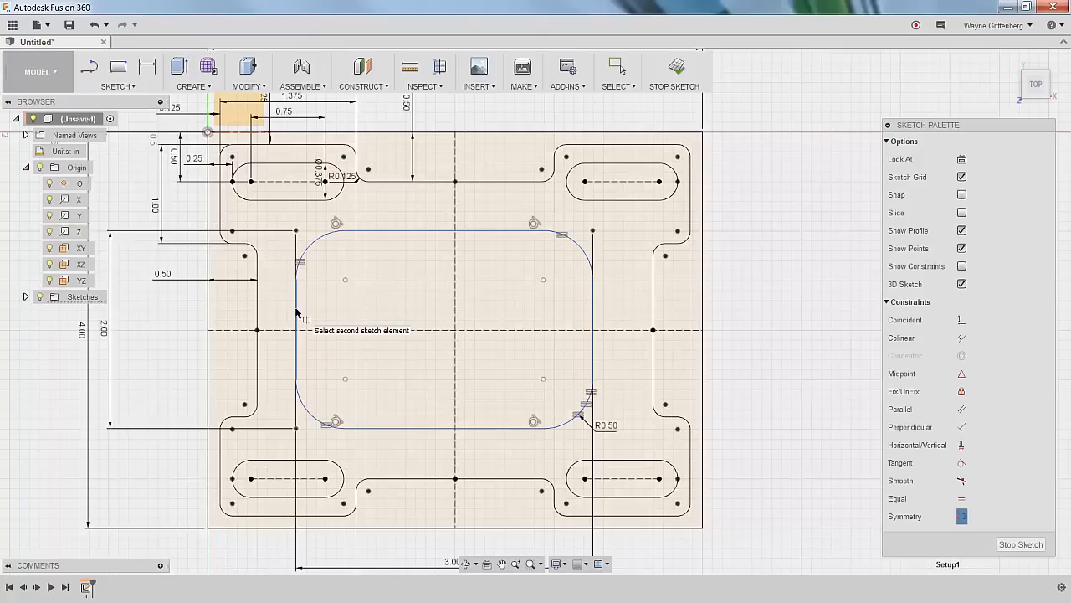
{"action": "left_click", "coordinate": [594, 314]}
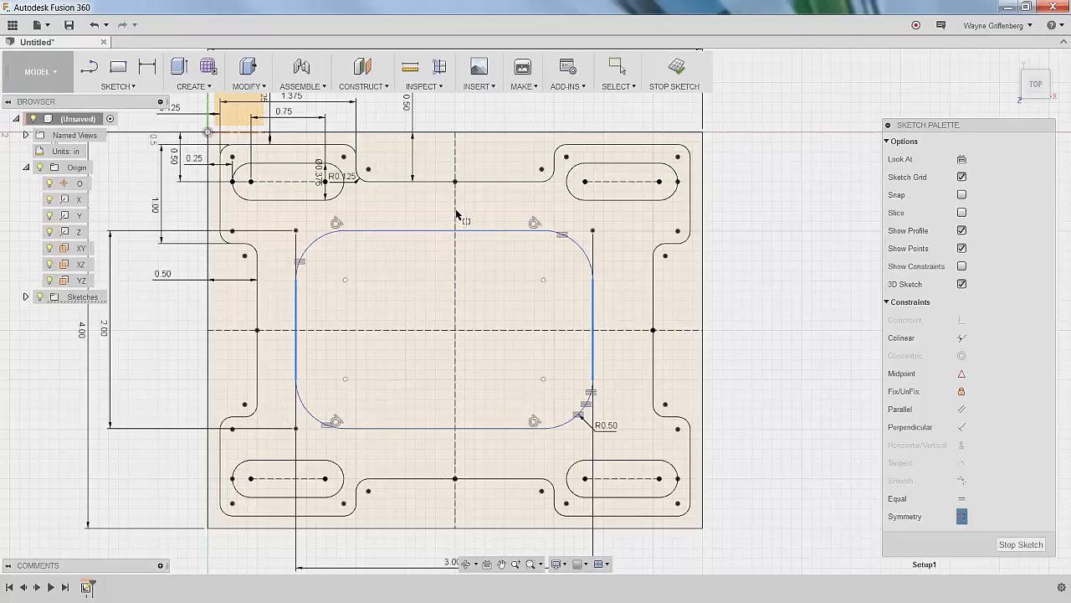
{"action": "left_click", "coordinate": [455, 298]}
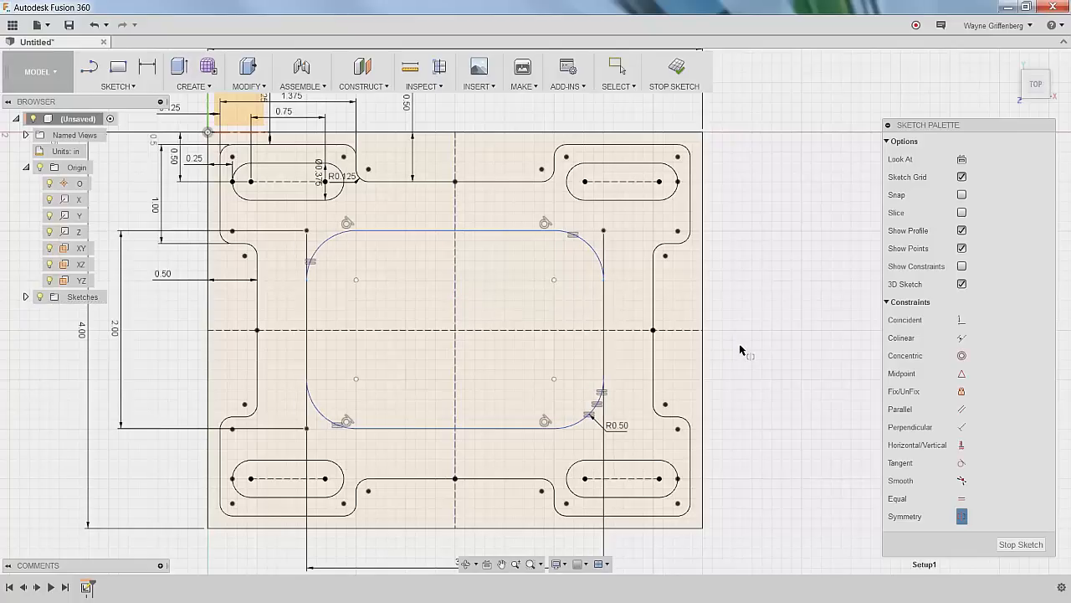
Constrain the rounded rectangle's two horizontal sides to be symmetric about the plate's horizontal construction center line.
{"action": "scroll", "coordinate": [558, 333], "scroll_direction": "down", "scroll_amount": 2}
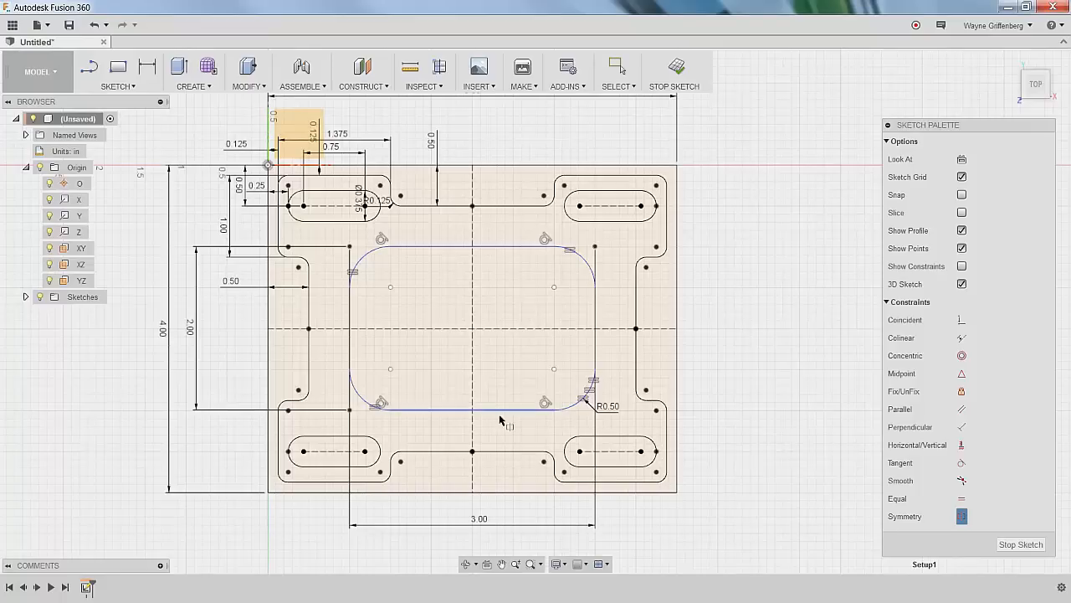
{"action": "left_click", "coordinate": [519, 246]}
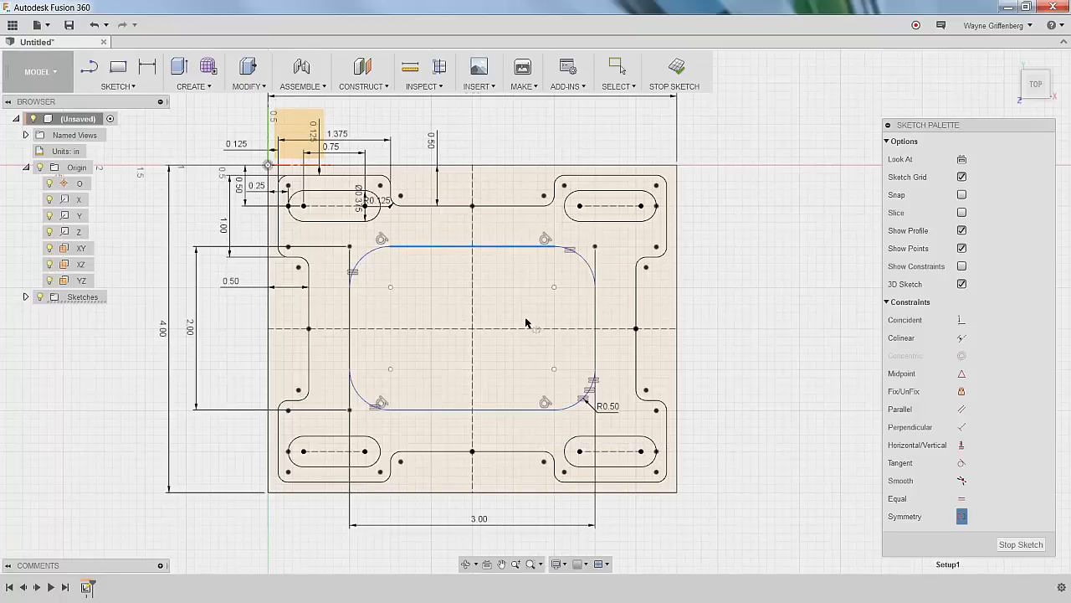
{"action": "left_click", "coordinate": [504, 411]}
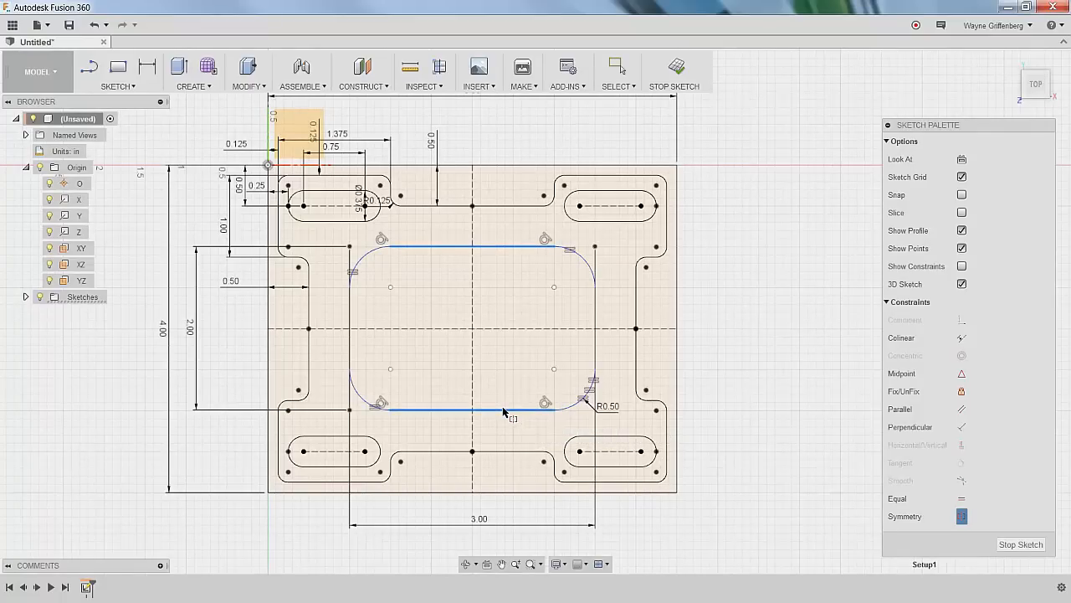
{"action": "left_click", "coordinate": [523, 333]}
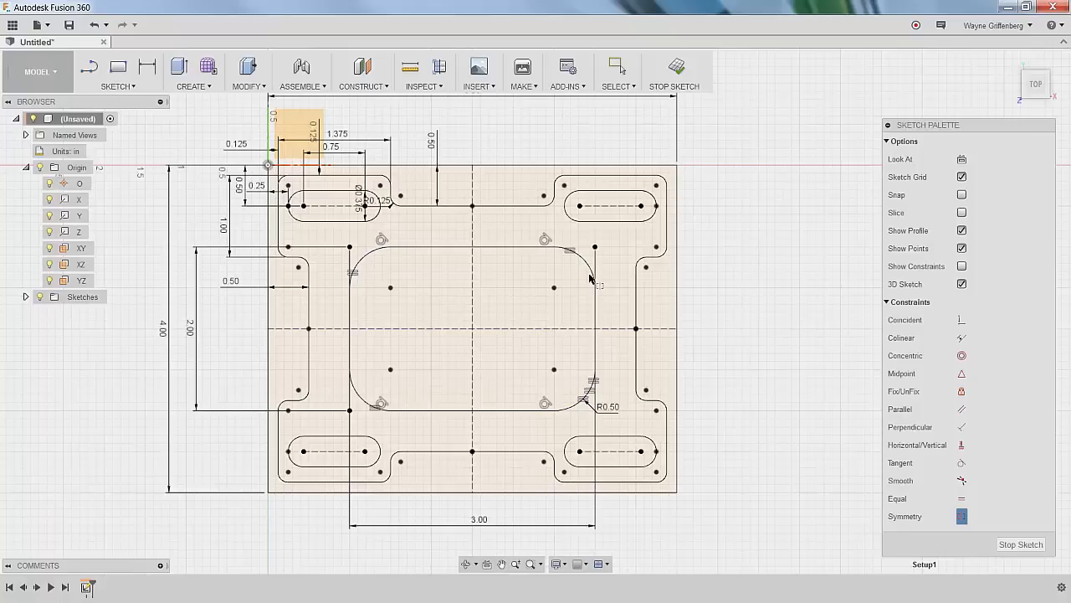
{"action": "key", "text": "Escape"}
Clear the point selection, show the sketch's constraint symbols to review them, and hide them again.
{"action": "left_click", "coordinate": [390, 370]}
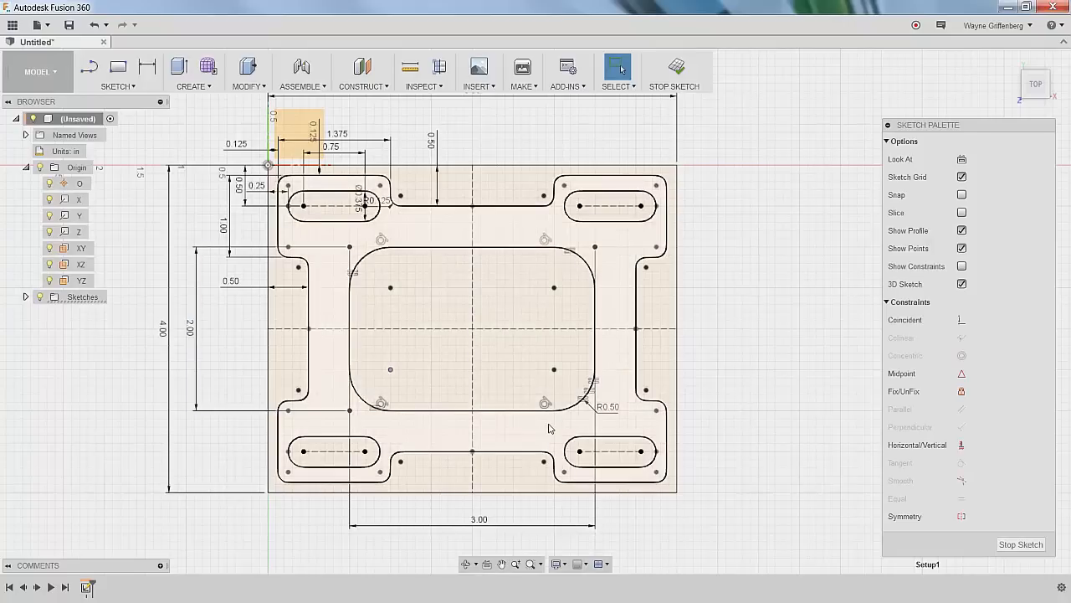
{"action": "left_click", "coordinate": [724, 299]}
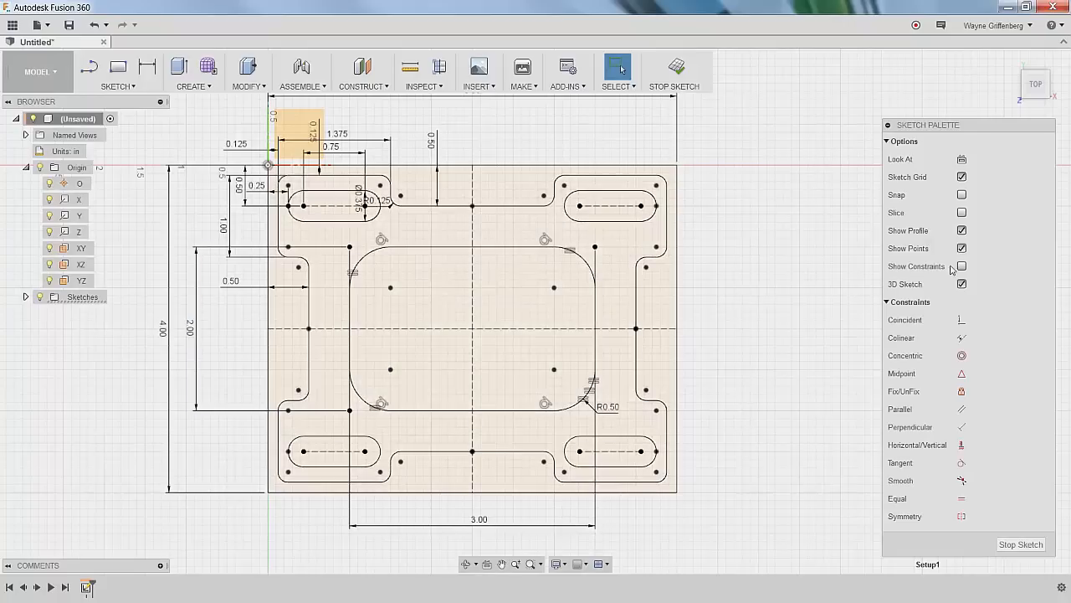
{"action": "left_click", "coordinate": [963, 266]}
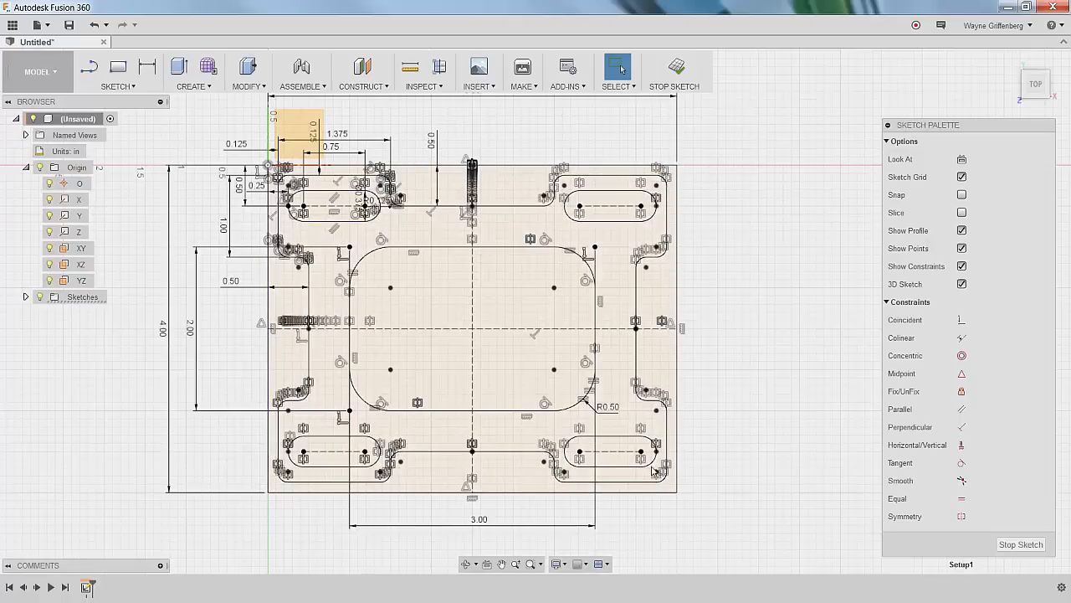
{"action": "left_click", "coordinate": [961, 267]}
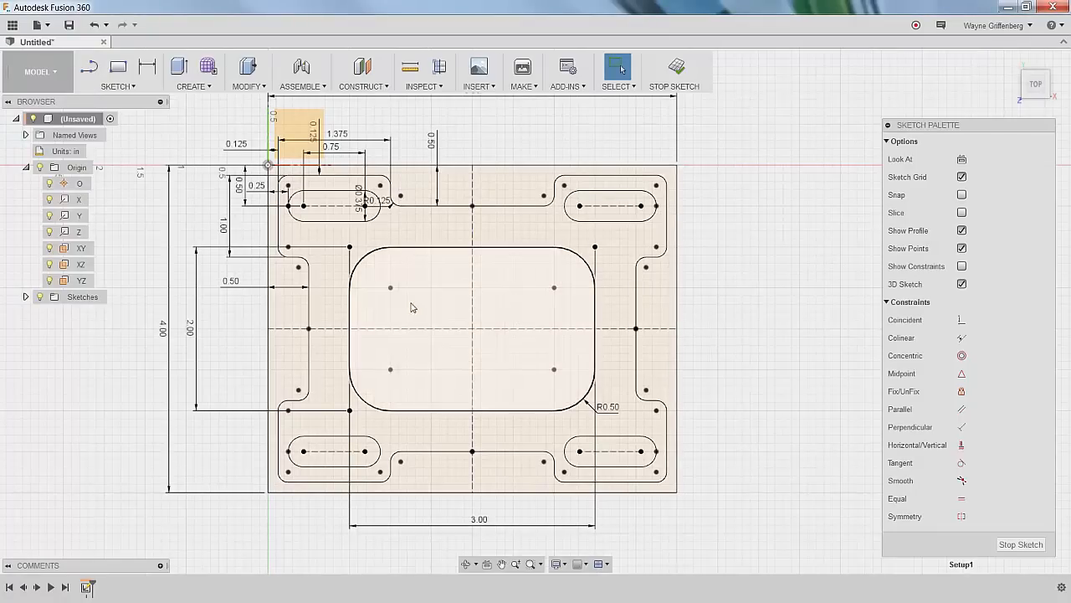
Offset the rounded rectangle inward by 0.25 in, with chain selection of its whole outline.
{"action": "left_click", "coordinate": [115, 87]}
{"action": "left_click", "coordinate": [125, 355]}
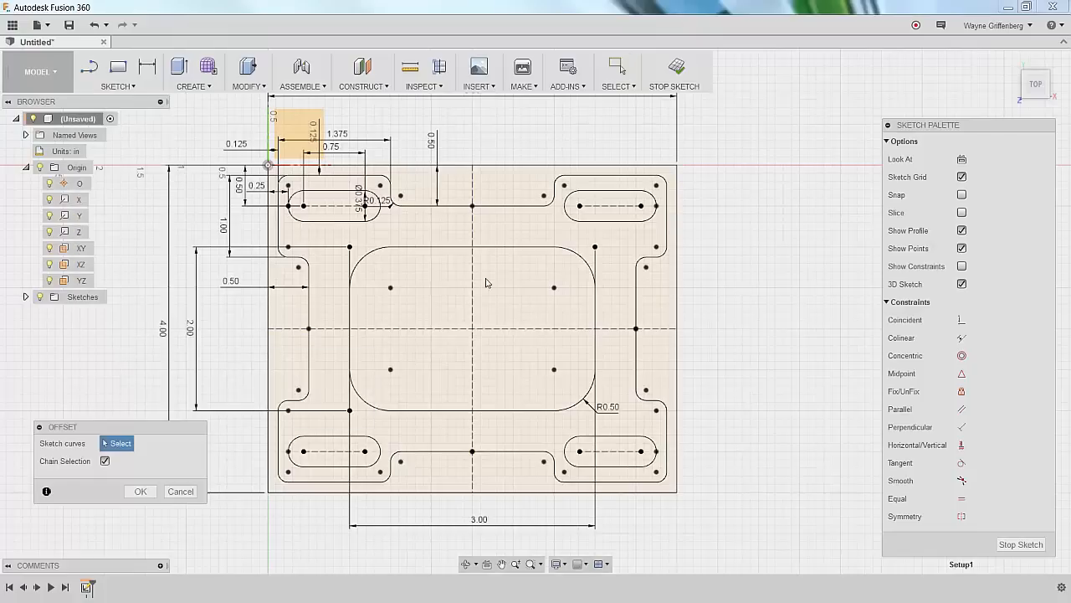
{"action": "left_click", "coordinate": [441, 248]}
{"action": "mouse_move", "coordinate": [442, 249]}
{"action": "left_mouse_down"}
{"action": "mouse_move", "coordinate": [441, 289]}
{"action": "mouse_move", "coordinate": [441, 243]}
{"action": "mouse_move", "coordinate": [442, 267]}
{"action": "left_mouse_up"}
{"action": "key", "text": "BackSpace"}
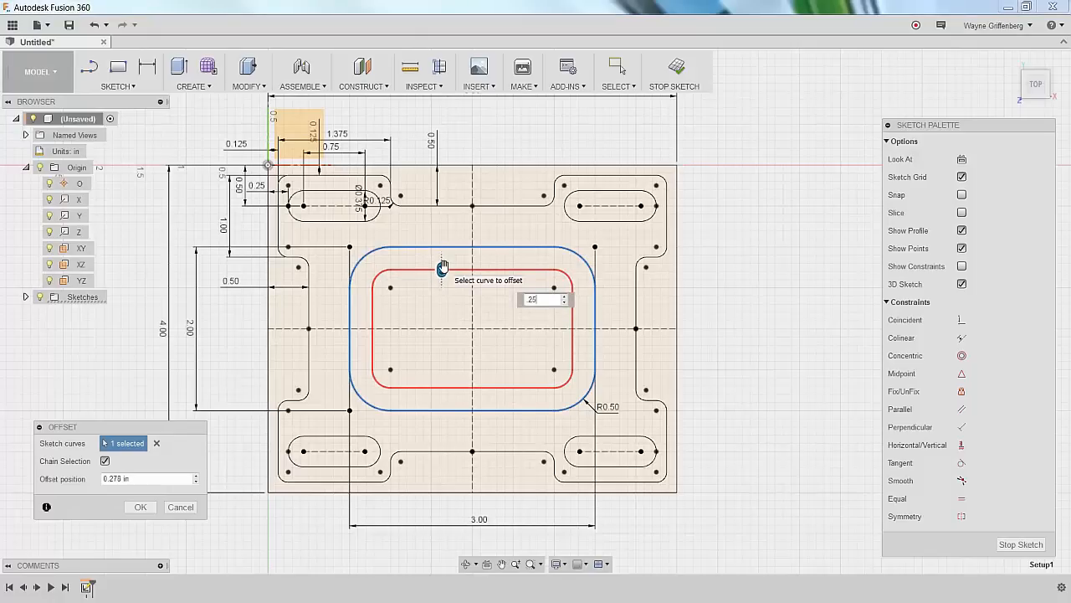
{"action": "key", "text": "Return"}
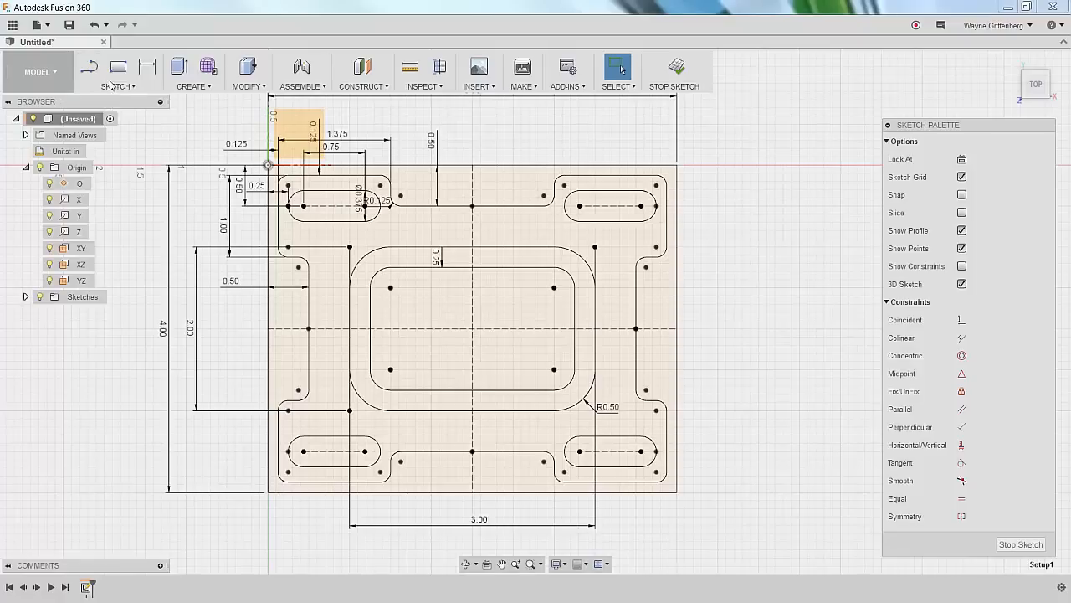
Draw a center-to-center slot 0.75 in wide, about 1.38 in between centers, on the horizontal center line inside the inner rounded rectangle.
{"action": "left_click", "coordinate": [114, 86]}
{"action": "mouse_move", "coordinate": [134, 200]}
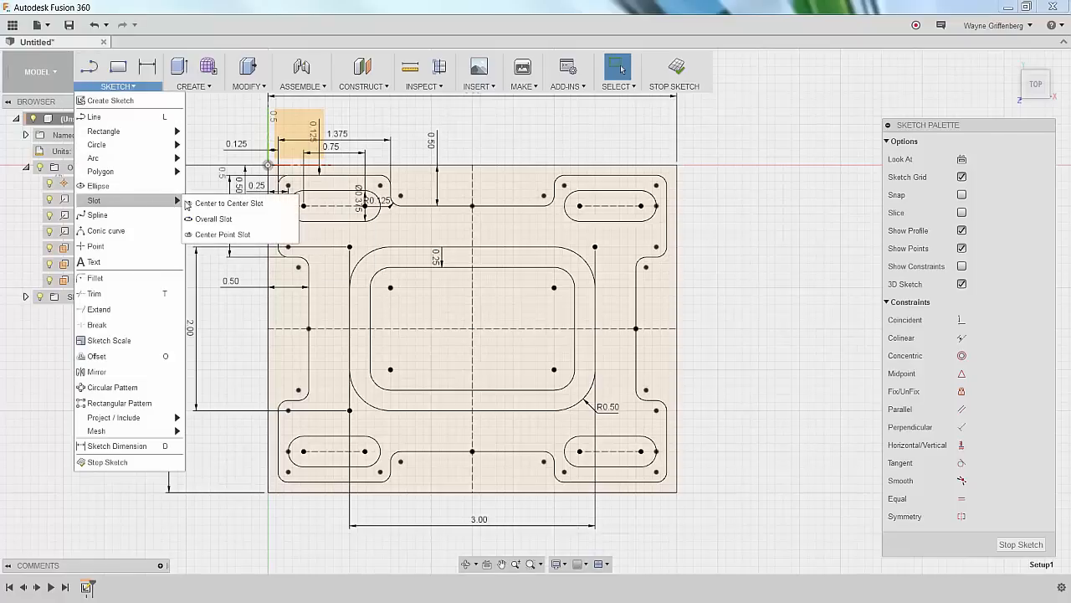
{"action": "left_click", "coordinate": [228, 201]}
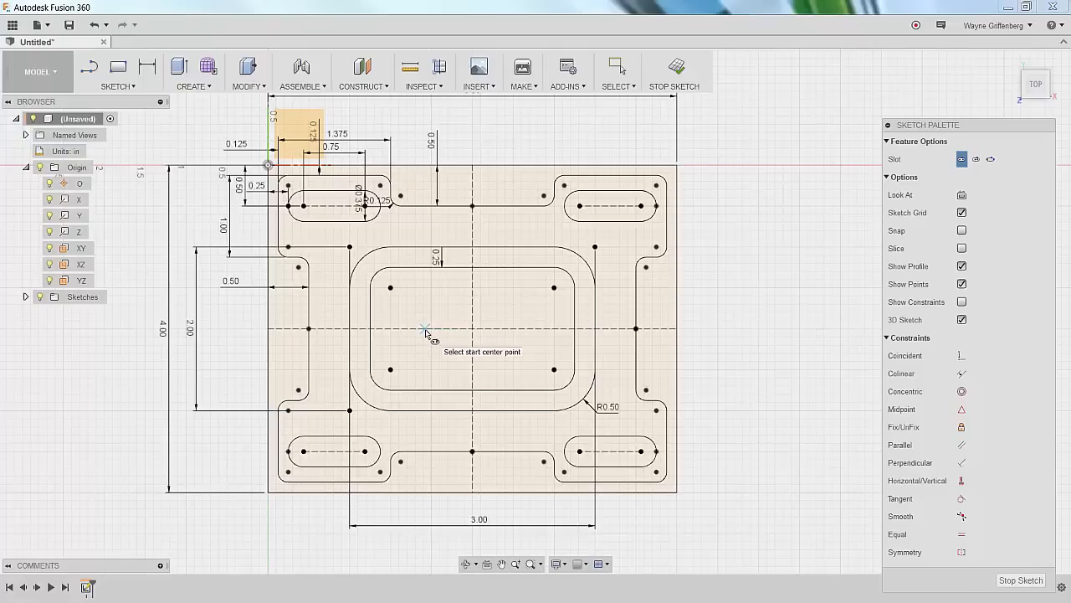
{"action": "left_click", "coordinate": [531, 328]}
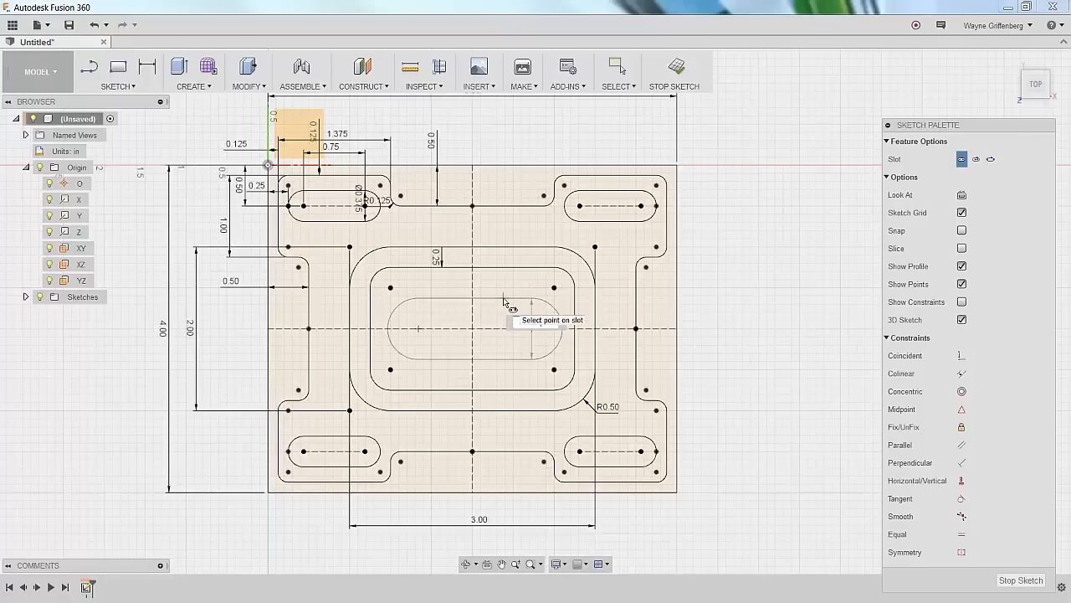
{"action": "type", "text": ".75"}
{"action": "key", "text": "Return"}
{"action": "scroll", "coordinate": [481, 318], "scroll_direction": "up", "scroll_amount": 2}
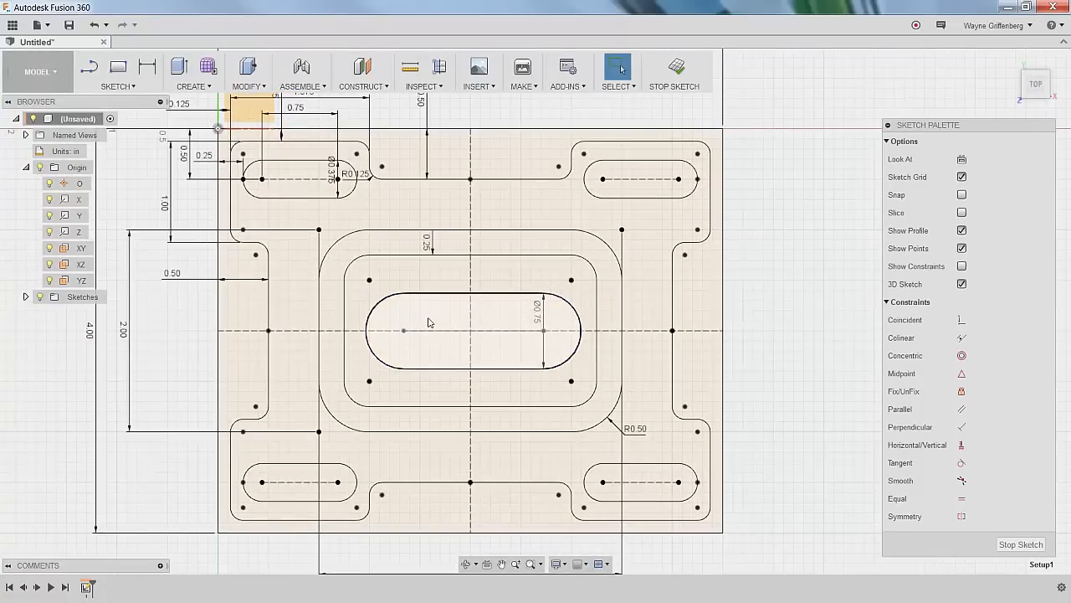
Move the 3.00 dimension farther below the plate and dimension the central slot's center-to-center distance as 1 in.
{"action": "scroll", "coordinate": [464, 334], "scroll_direction": "down", "scroll_amount": 2}
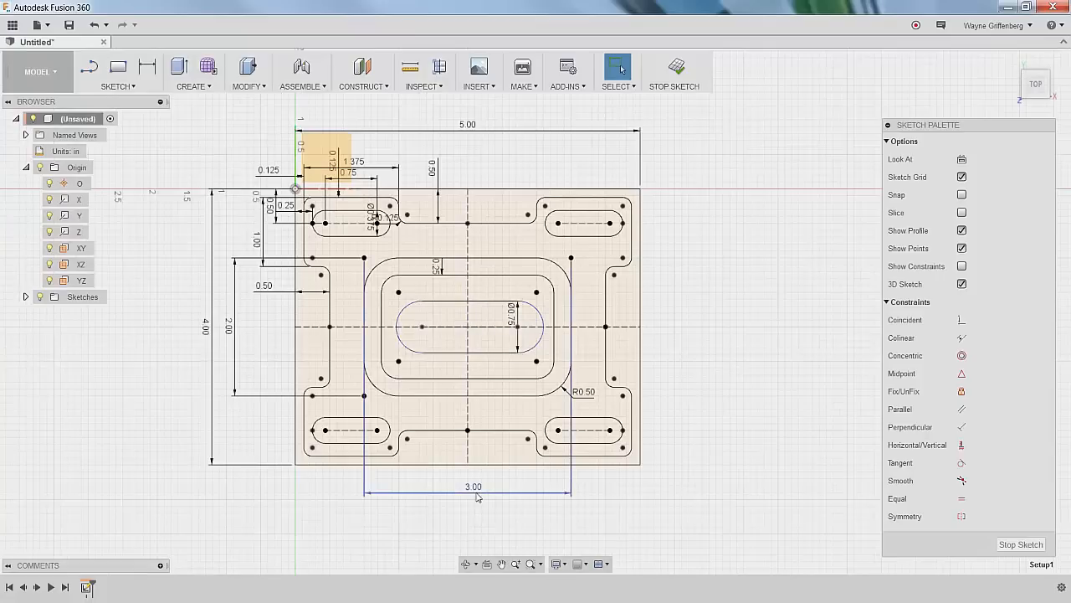
{"action": "left_click_drag", "start_coordinate": [480, 526], "coordinate": [481, 535]}
{"action": "key", "text": "d"}
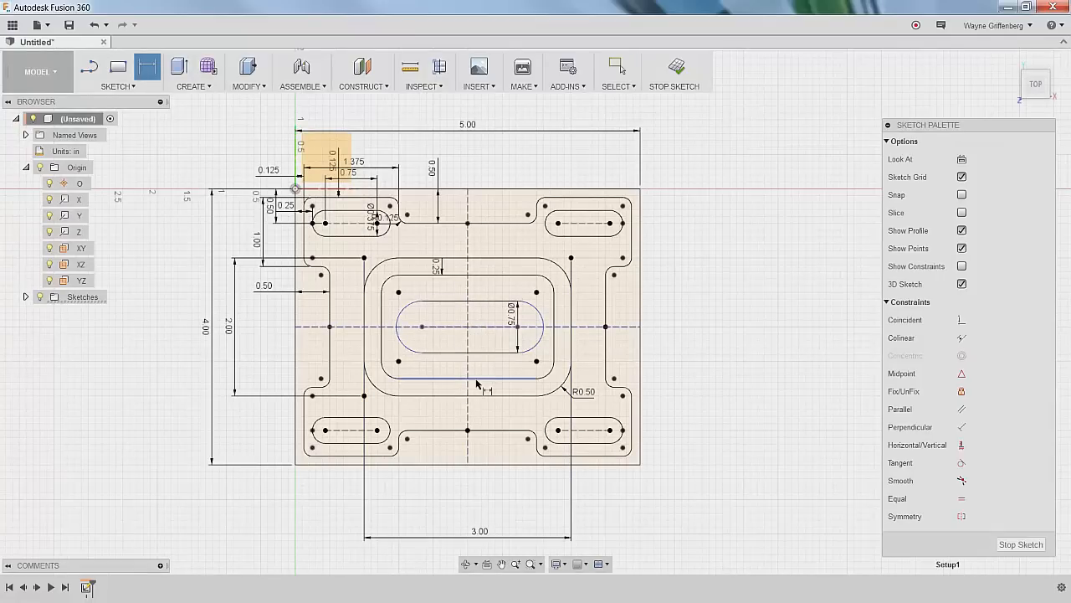
{"action": "left_click", "coordinate": [143, 73]}
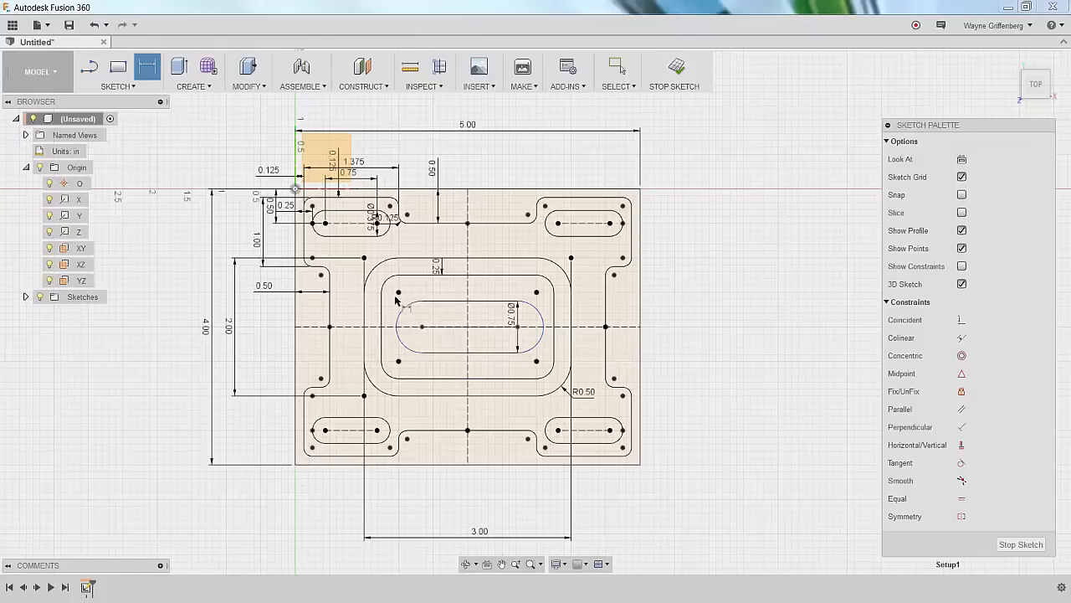
{"action": "left_click", "coordinate": [423, 327]}
{"action": "left_click", "coordinate": [518, 326]}
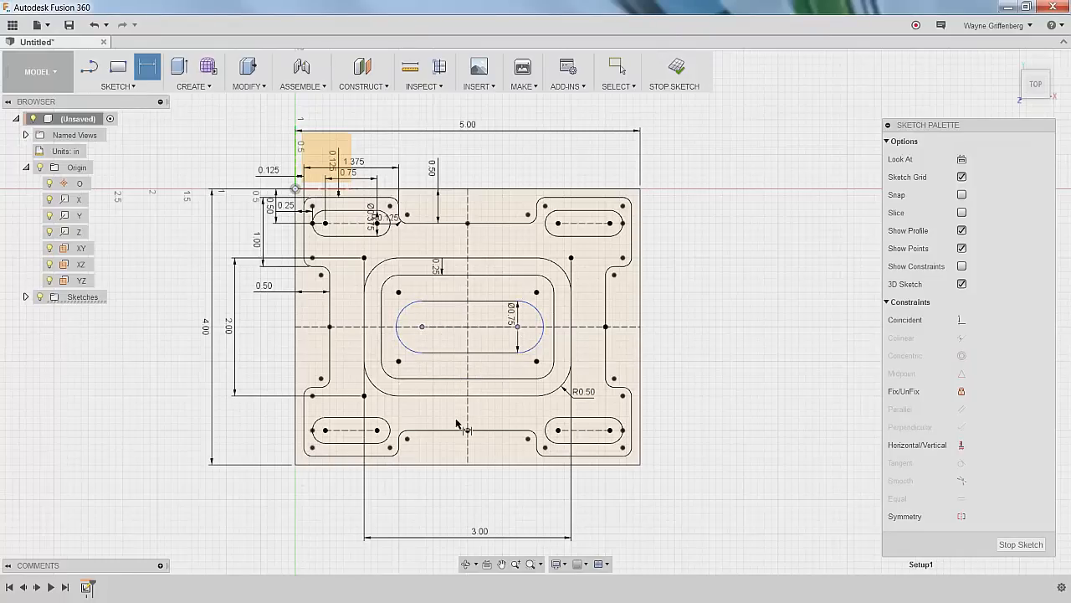
{"action": "key", "text": "Escape"}
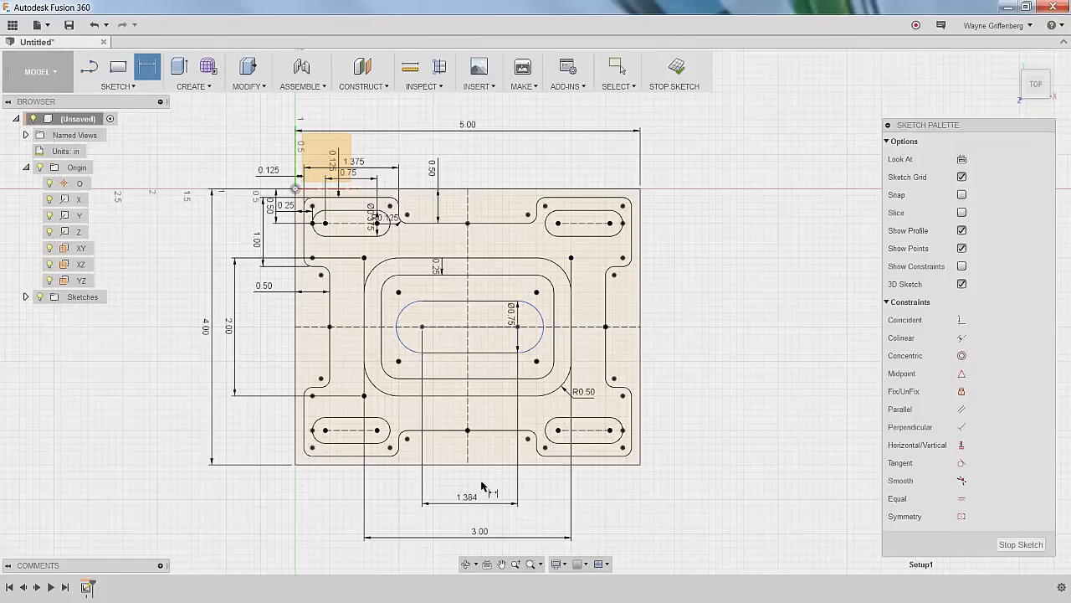
{"action": "left_click", "coordinate": [470, 504]}
{"action": "type", "text": "1"}
{"action": "key", "text": "Return"}
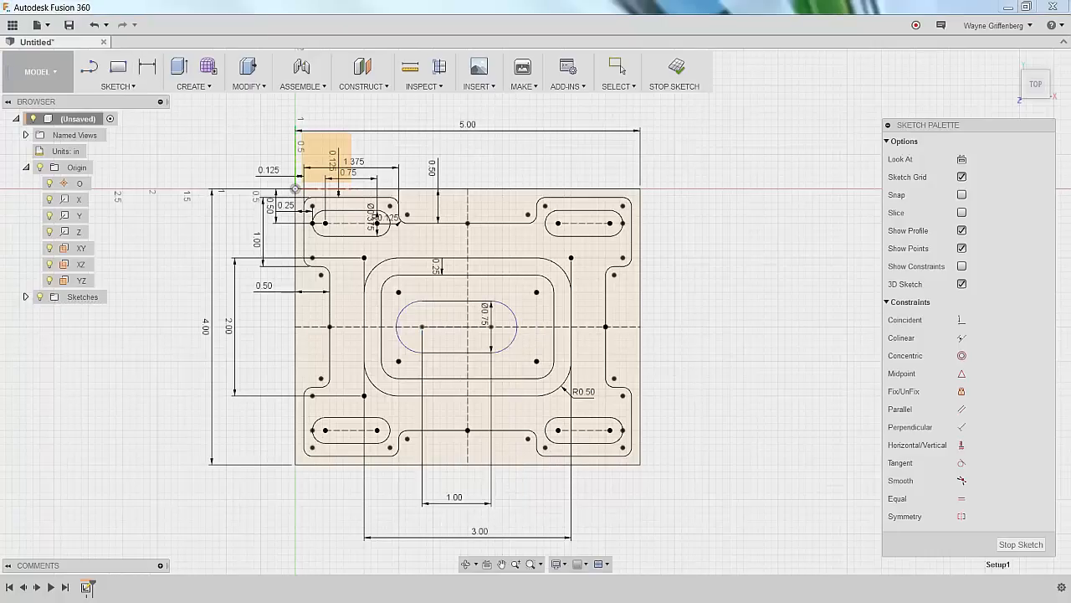
{"action": "key", "text": "d"}
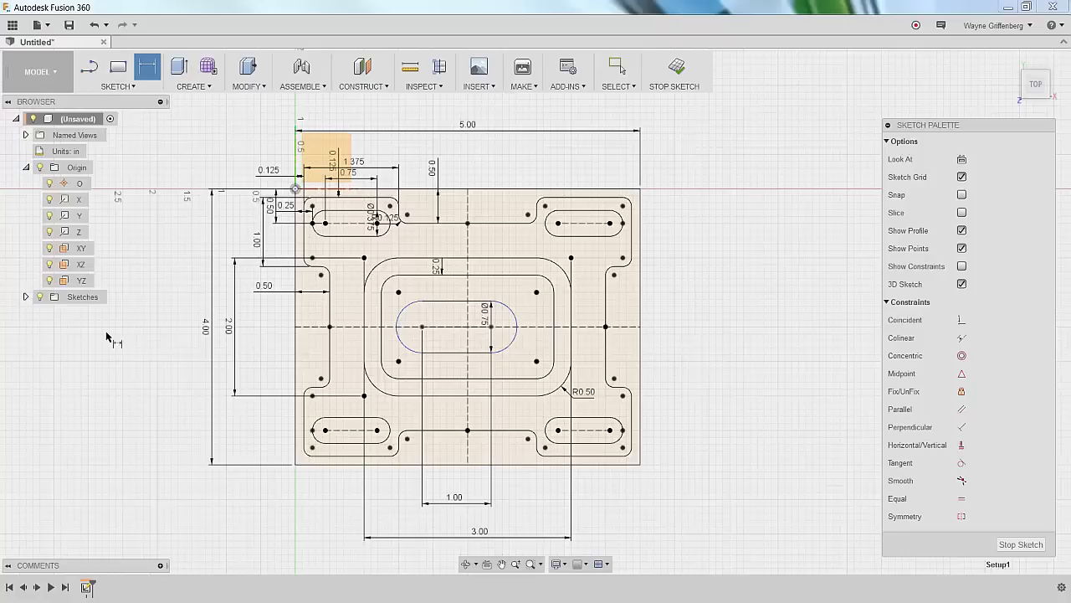
{"action": "key", "text": "Escape"}
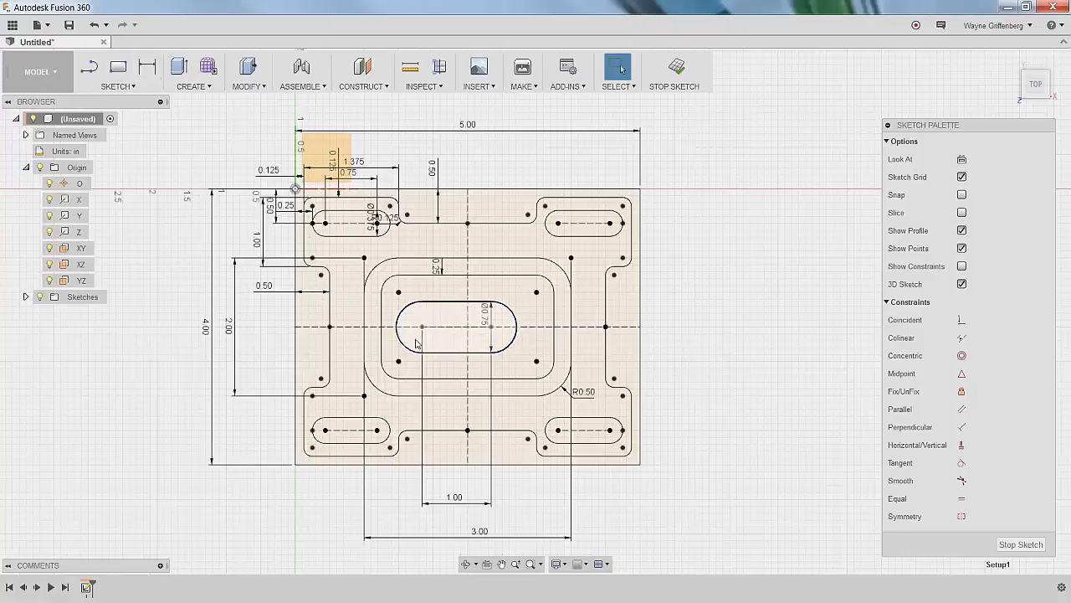
Slide the central slot back and forth along the horizontal center line to test its remaining freedom of movement.
{"action": "left_click", "coordinate": [442, 328]}
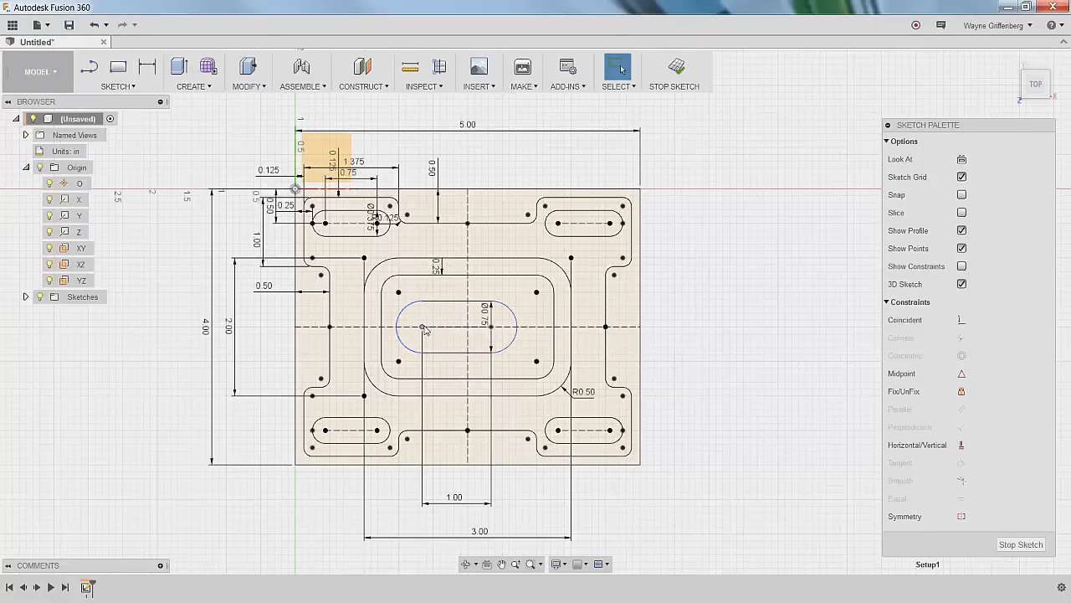
{"action": "key", "text": "ctrl+z"}
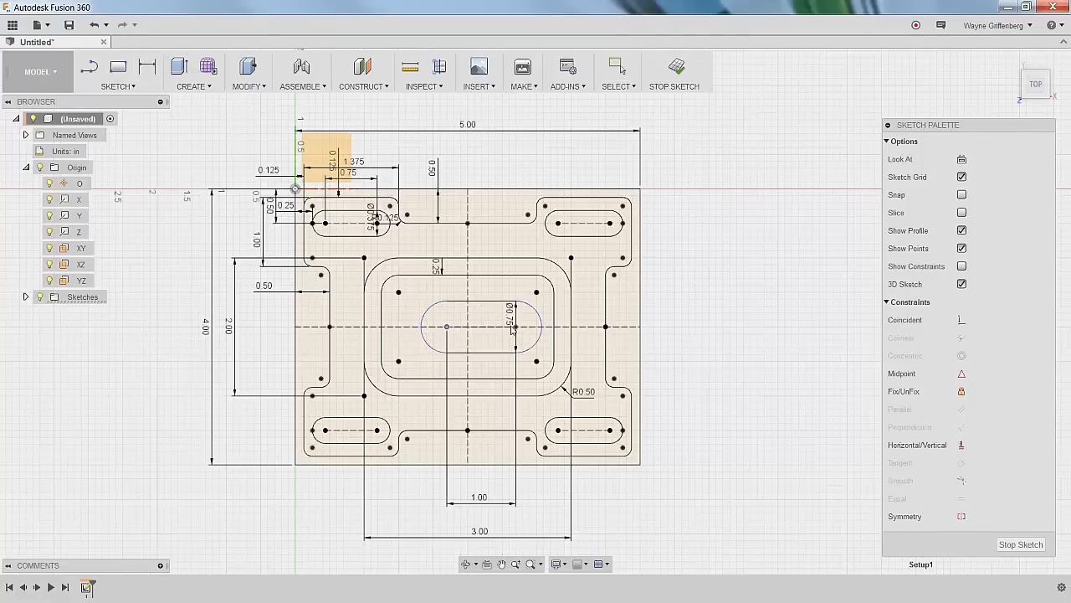
{"action": "left_click_drag", "start_coordinate": [513, 327], "coordinate": [495, 327]}
{"action": "key", "text": "ctrl+z"}
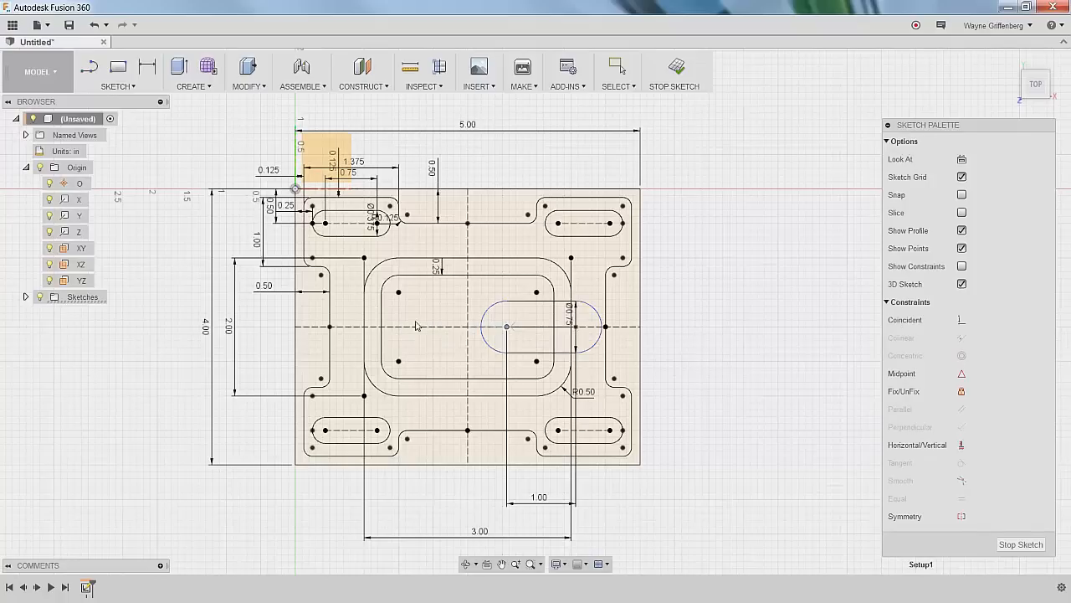
{"action": "left_click_drag", "start_coordinate": [510, 329], "coordinate": [418, 334]}
{"action": "key", "text": "ctrl+z"}
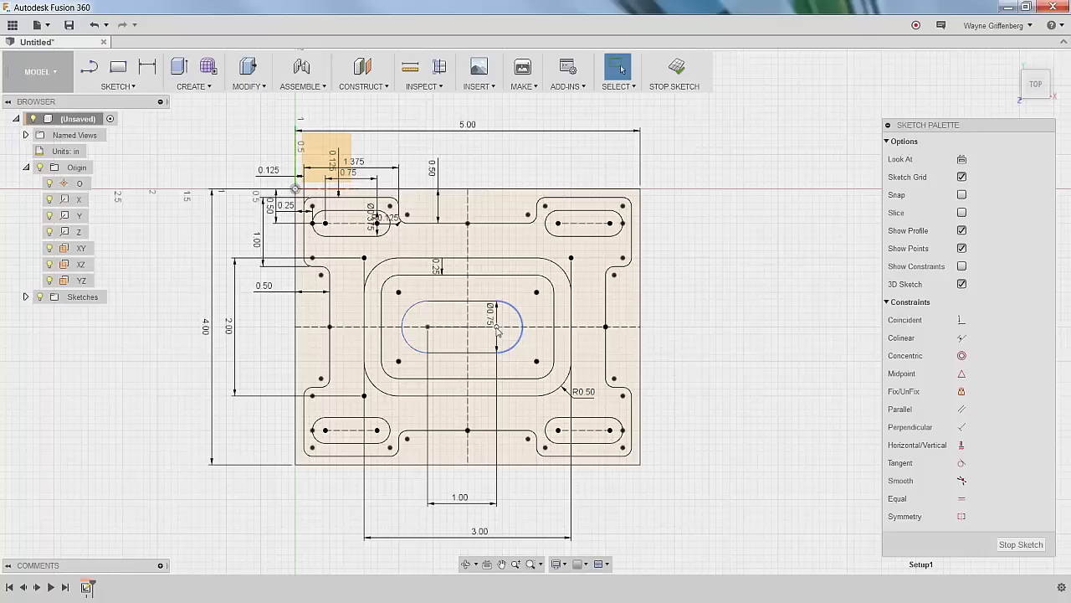
Constrain the central slot's two center points to be symmetric about the plate's vertical construction center line.
{"action": "left_click", "coordinate": [961, 517]}
{"action": "left_click", "coordinate": [426, 328]}
{"action": "left_click", "coordinate": [499, 329]}
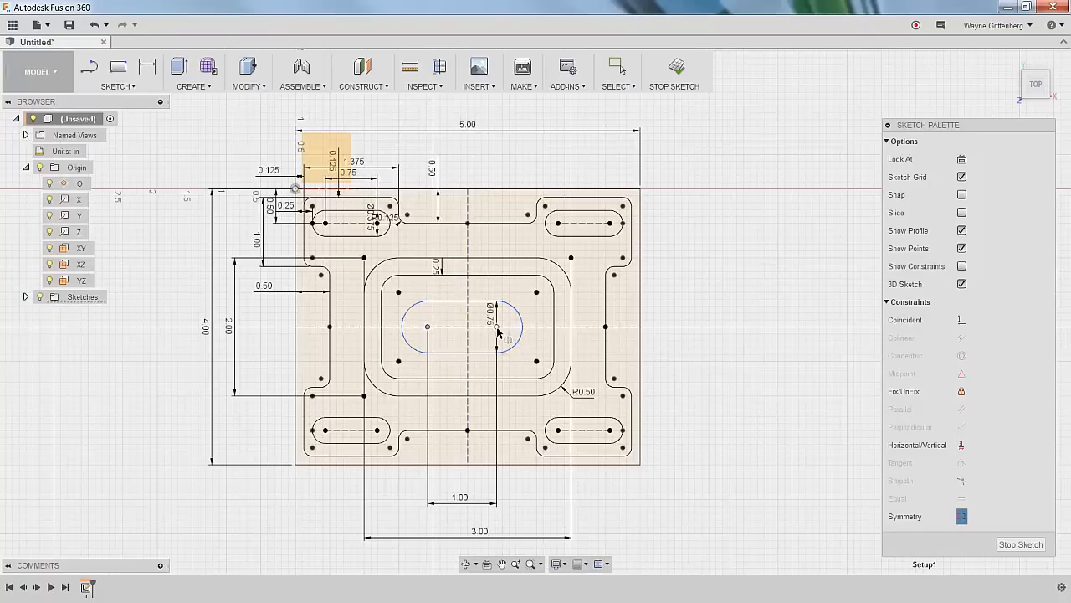
{"action": "left_click", "coordinate": [467, 292]}
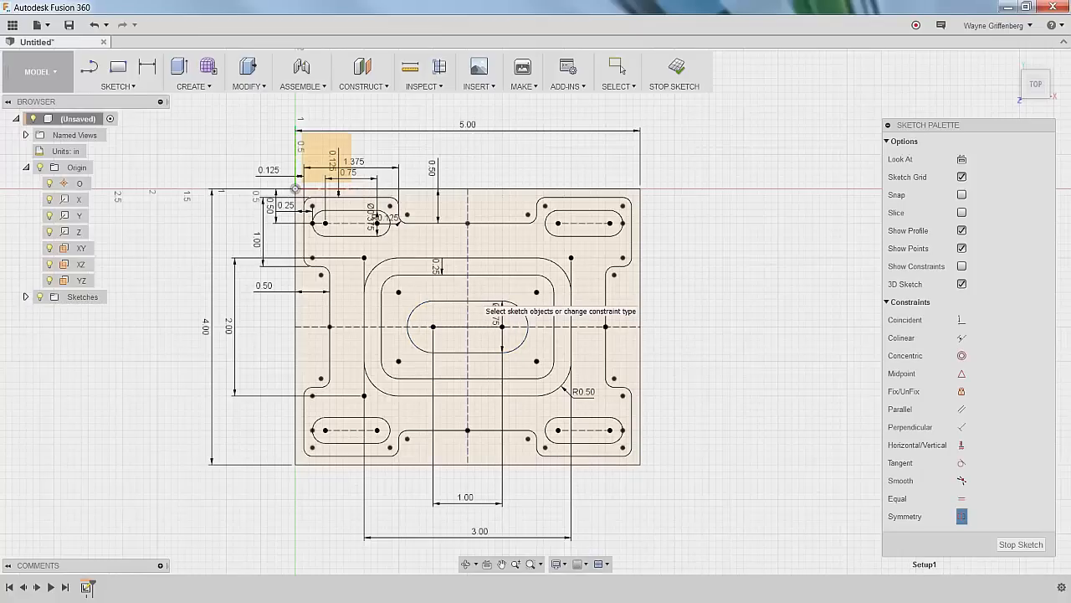
{"action": "scroll", "coordinate": [434, 327], "scroll_direction": "up", "scroll_amount": 2}
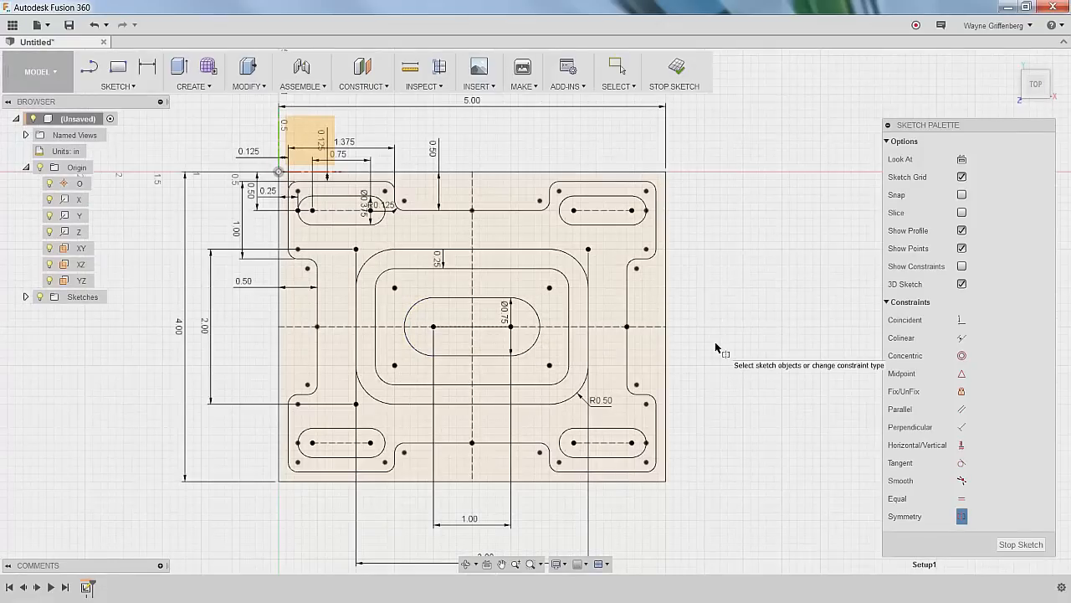
{"action": "left_click", "coordinate": [621, 68]}
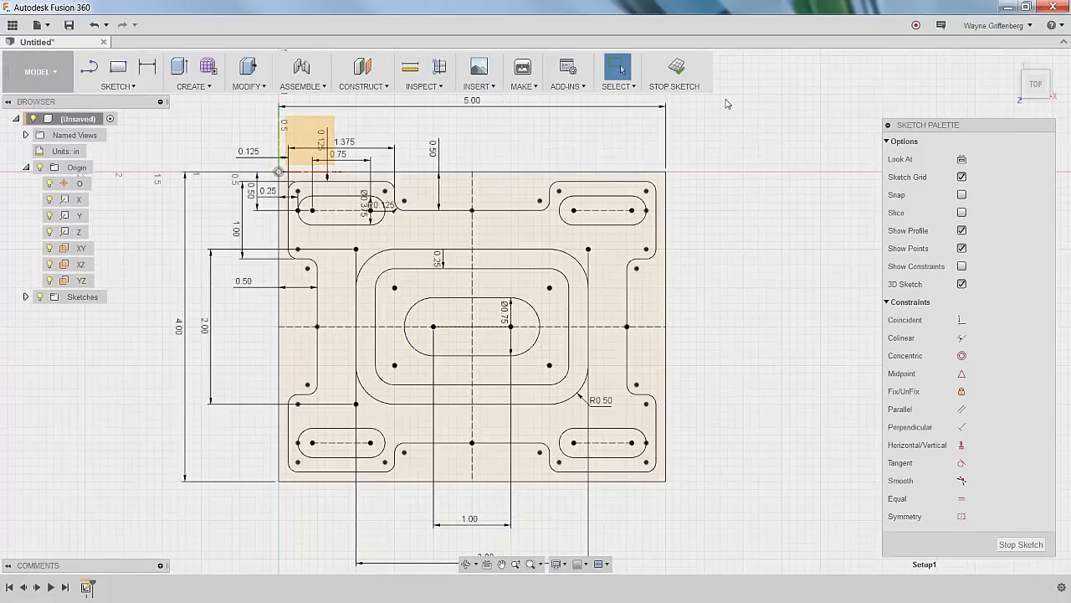
Finish the sketch and expand the Sketches folder in the browser.
{"action": "left_click", "coordinate": [678, 69]}
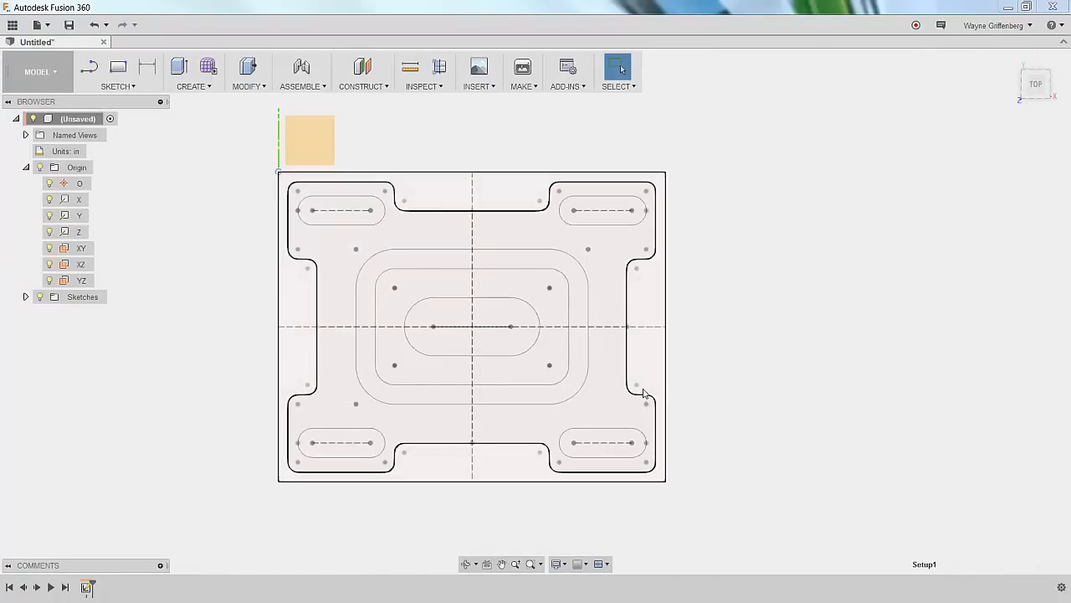
{"action": "left_click", "coordinate": [26, 297]}
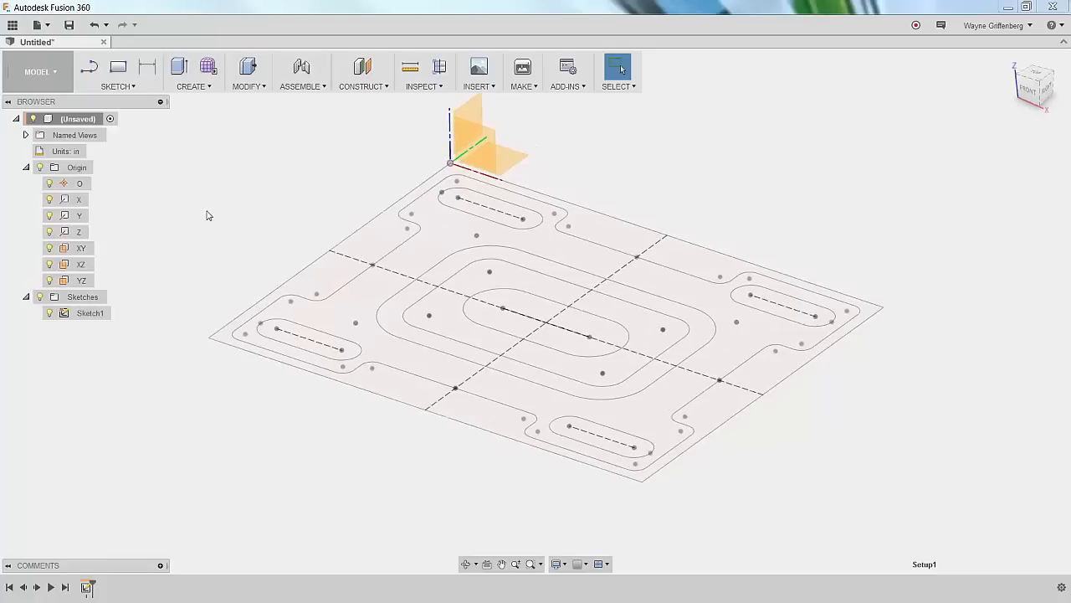
Start an extrusion with the plate's outer border area and the four corner slots selected as profiles.
{"action": "left_click", "coordinate": [177, 69]}
{"action": "left_click_drag", "start_coordinate": [144, 429], "coordinate": [143, 369]}
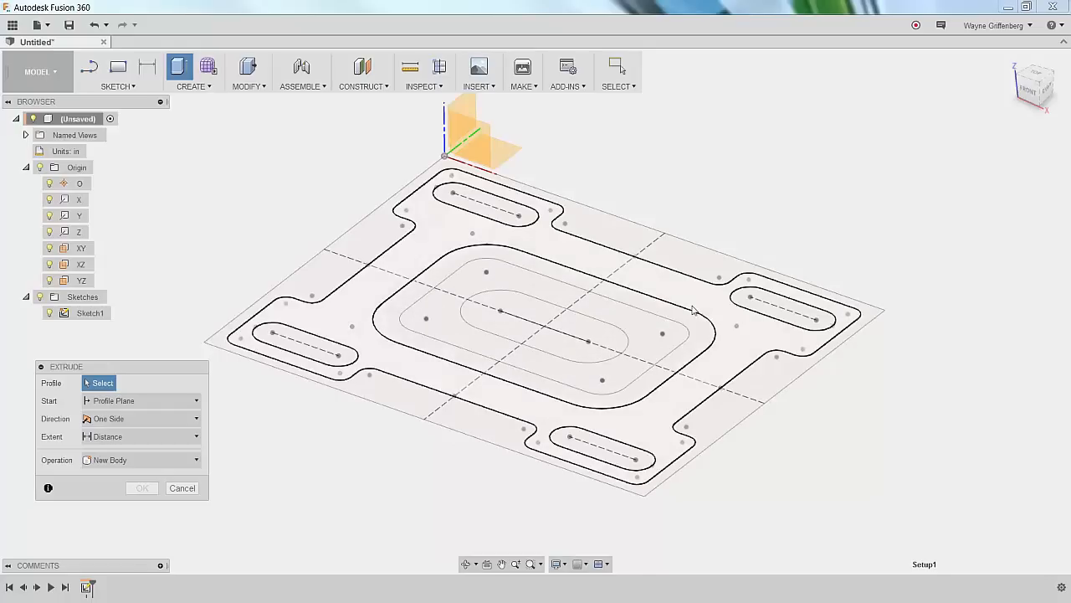
{"action": "left_click", "coordinate": [601, 232]}
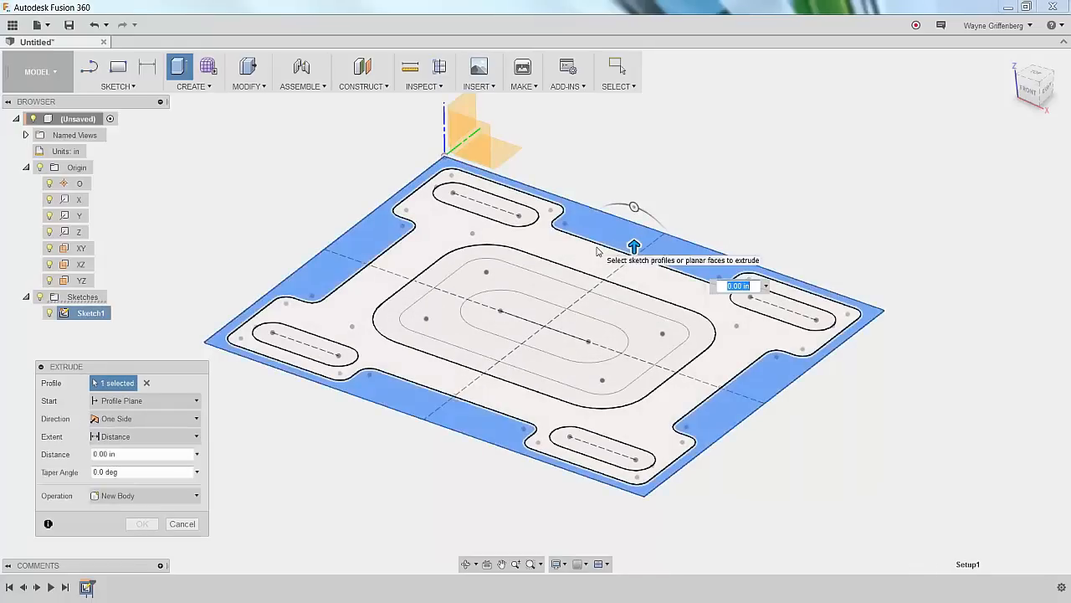
{"action": "left_click", "coordinate": [502, 207]}
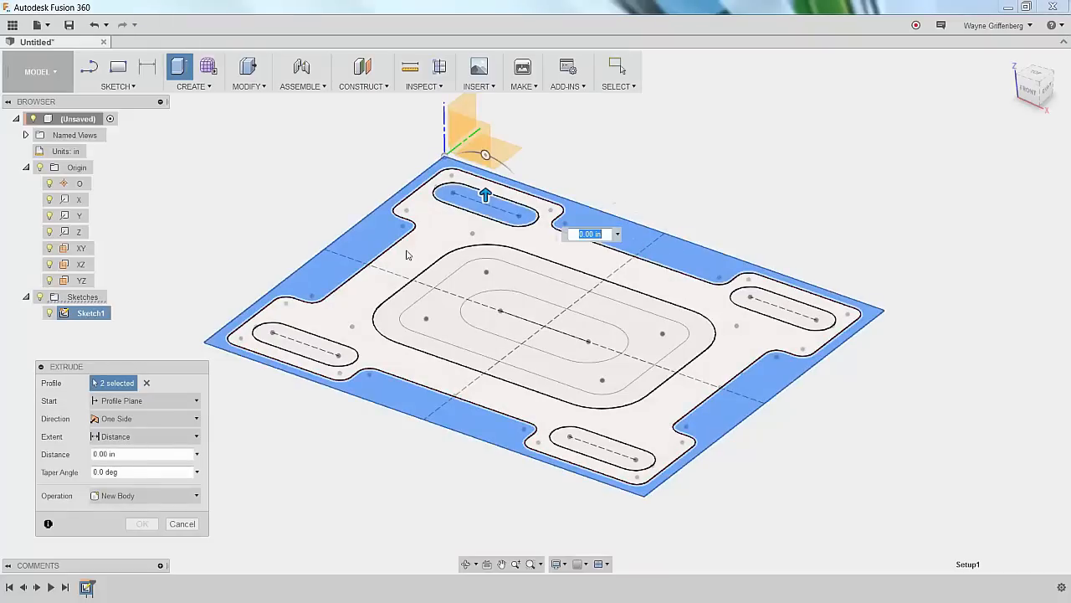
{"action": "left_click", "coordinate": [307, 339]}
{"action": "left_click", "coordinate": [615, 452]}
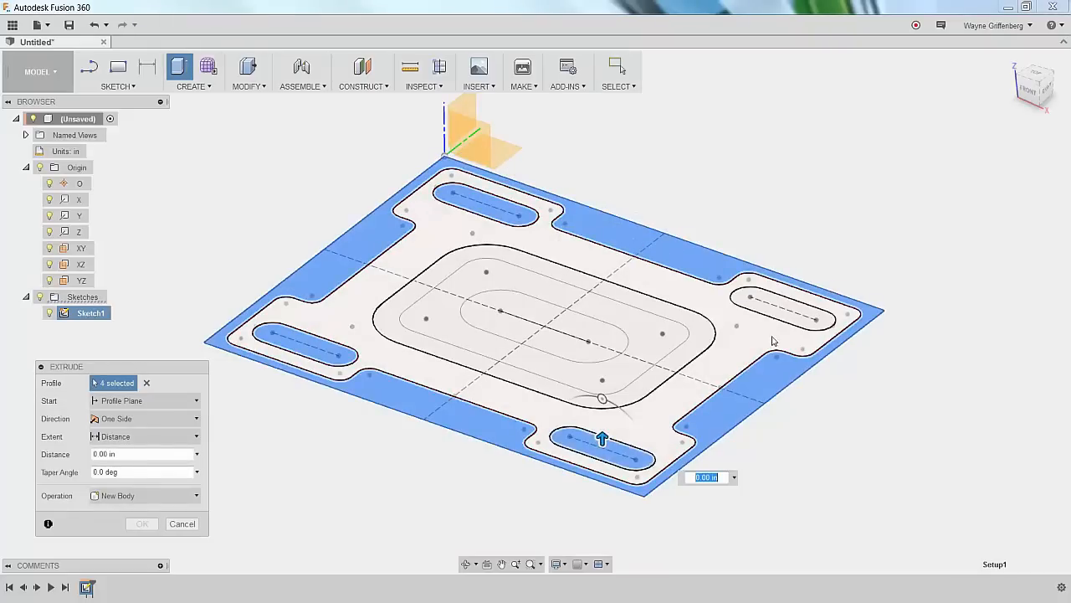
{"action": "left_click", "coordinate": [780, 308]}
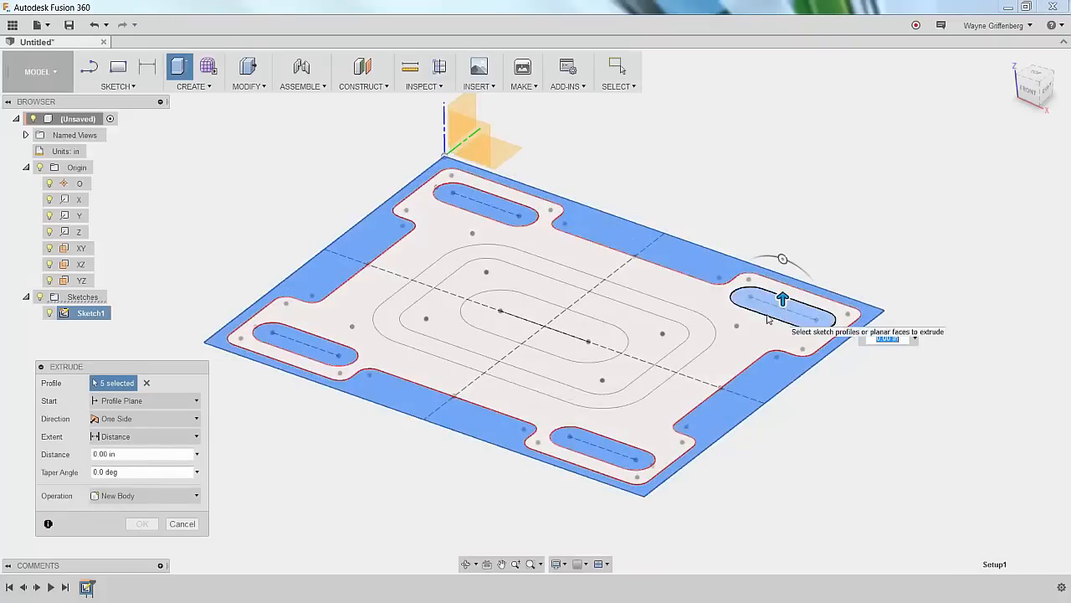
Extrude all nine sketch profiles together by -0.5 in as a new body to form the full rectangular block.
{"action": "left_click", "coordinate": [667, 296]}
{"action": "left_click", "coordinate": [647, 306]}
{"action": "left_click", "coordinate": [627, 327]}
{"action": "left_click", "coordinate": [602, 337]}
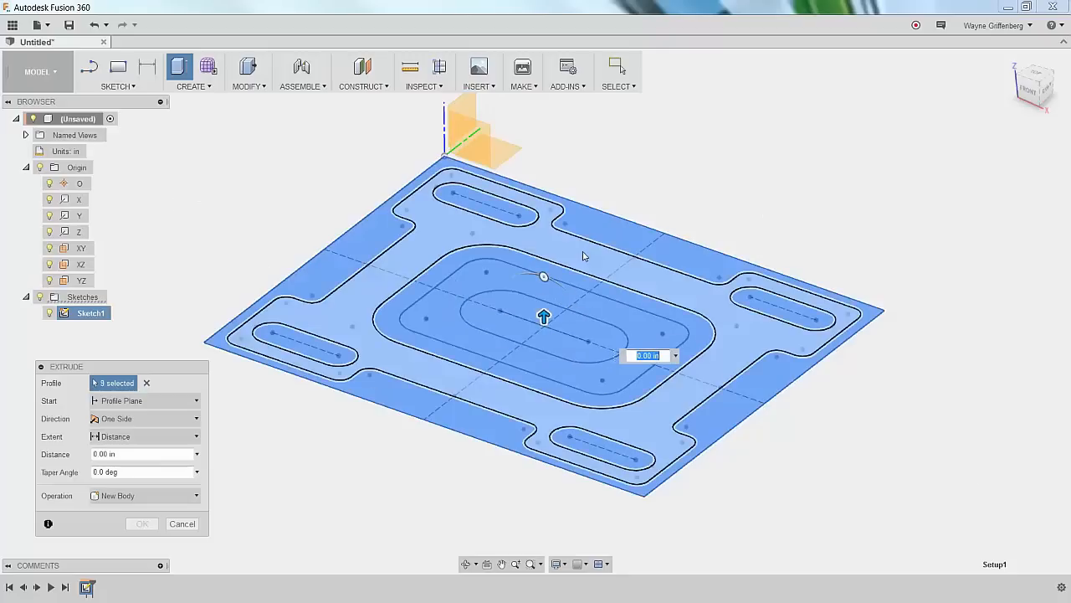
{"action": "middle_click_drag", "start_coordinate": [577, 274], "coordinate": [574, 277], "text": "shift"}
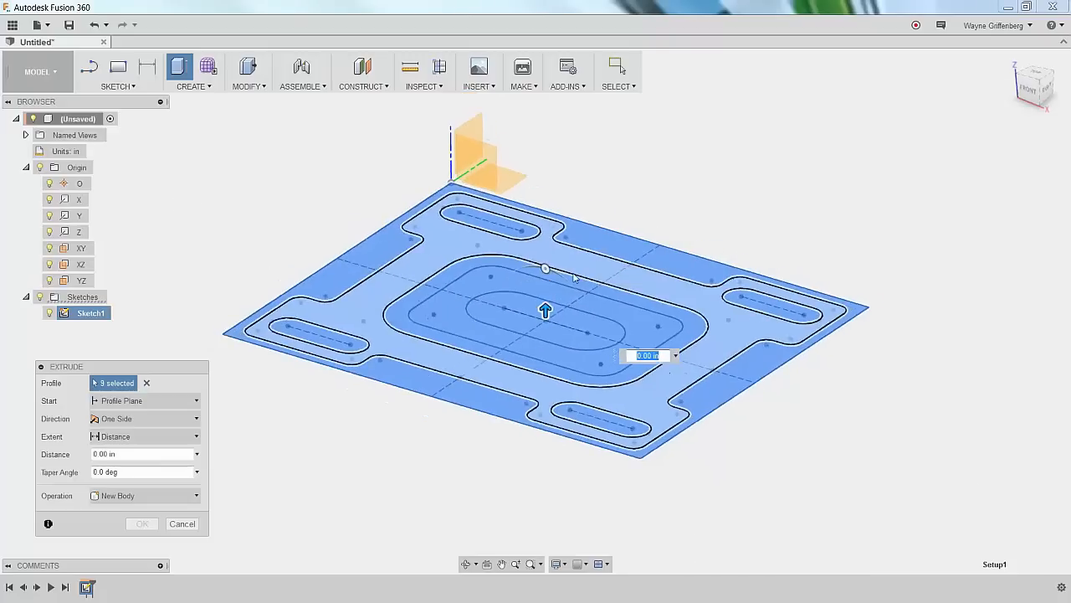
{"action": "mouse_move", "coordinate": [545, 311]}
{"action": "left_mouse_down"}
{"action": "mouse_move", "coordinate": [545, 246]}
{"action": "mouse_move", "coordinate": [545, 377]}
{"action": "mouse_move", "coordinate": [544, 360]}
{"action": "mouse_move", "coordinate": [535, 374]}
{"action": "mouse_move", "coordinate": [529, 243]}
{"action": "mouse_move", "coordinate": [536, 366]}
{"action": "mouse_move", "coordinate": [542, 239]}
{"action": "mouse_move", "coordinate": [527, 364]}
{"action": "left_mouse_up"}
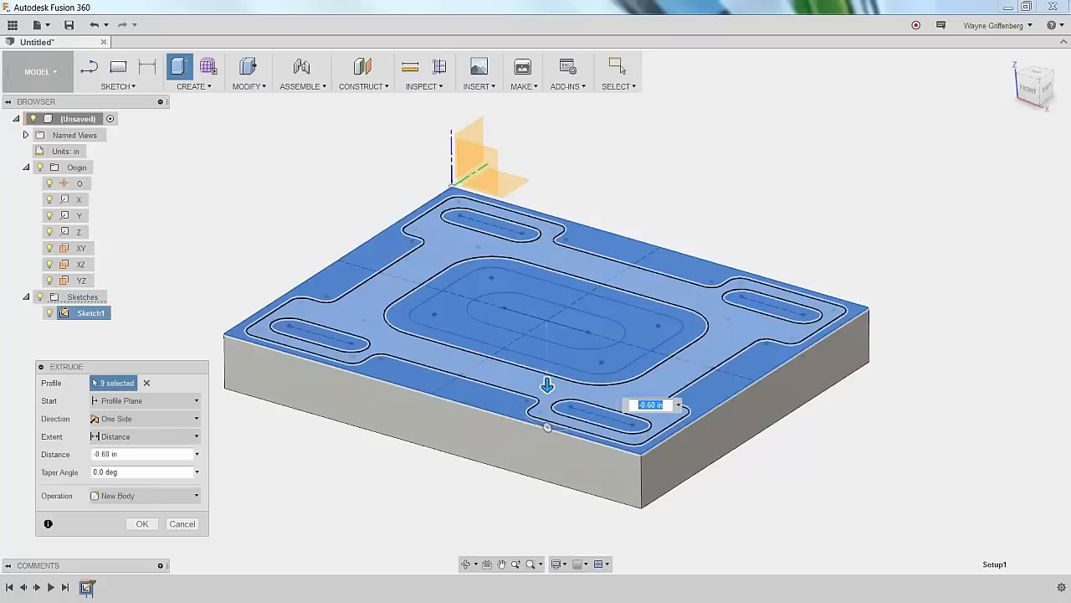
{"action": "type", "text": "-.5"}
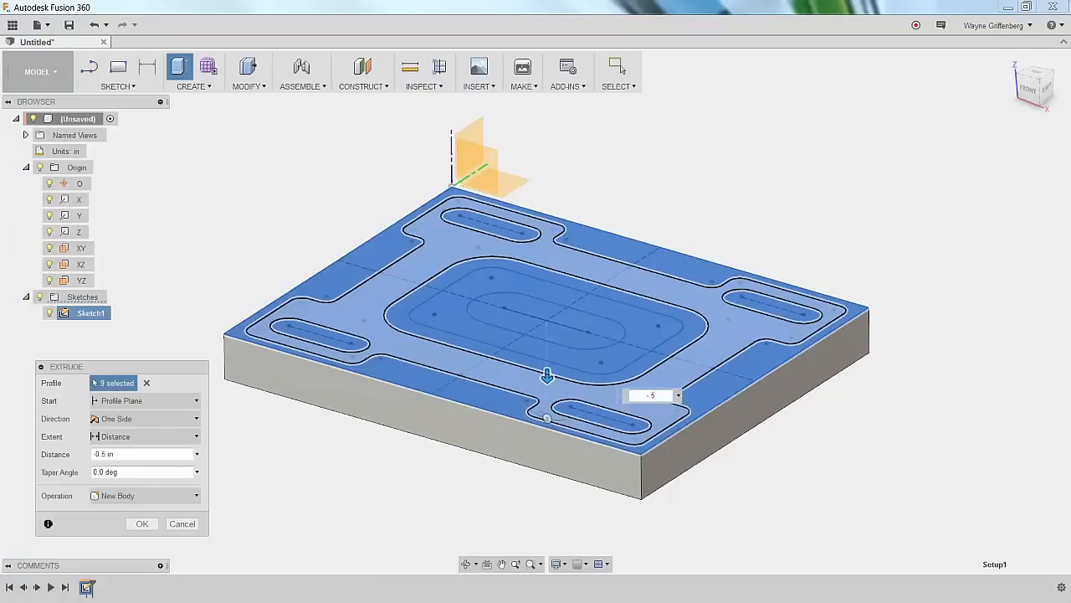
{"action": "key", "text": "Return"}
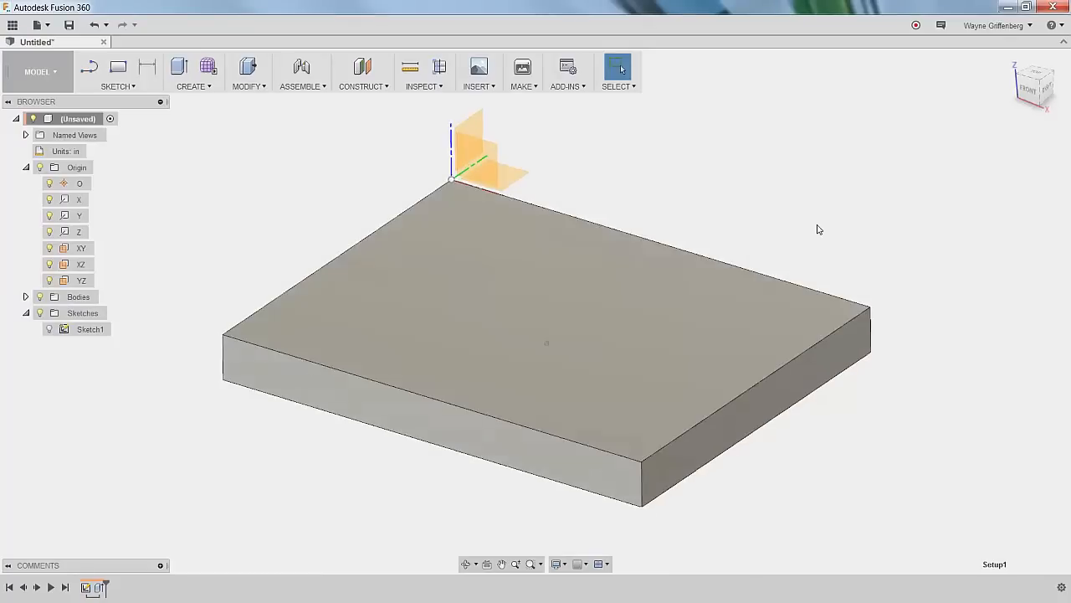
Expand the list of bodies and turn Sketch1's visibility back on over the block.
{"action": "key", "text": "F6"}
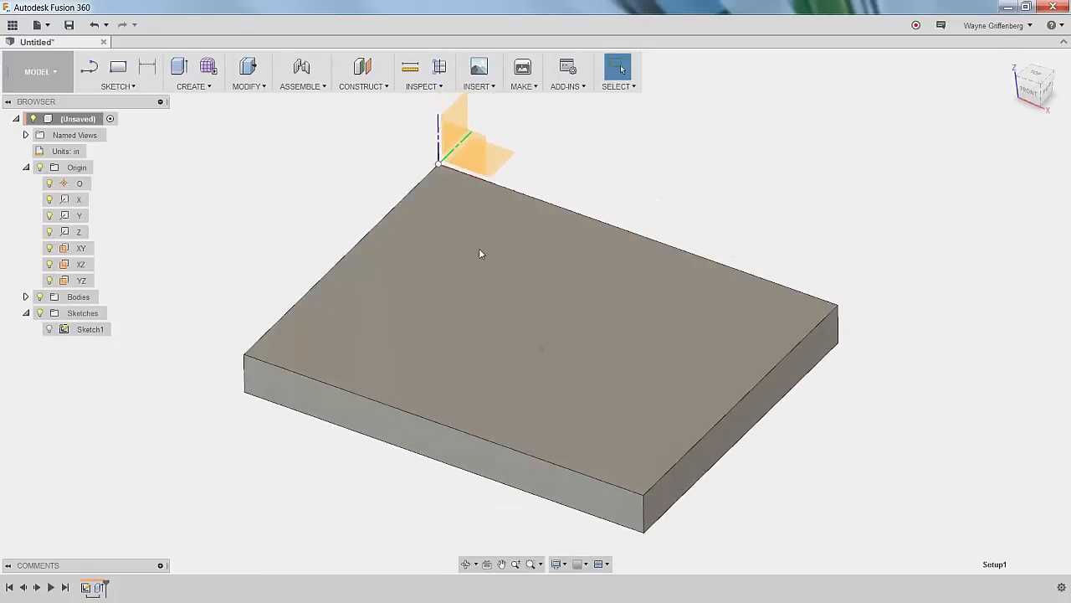
{"action": "left_click", "coordinate": [48, 331]}
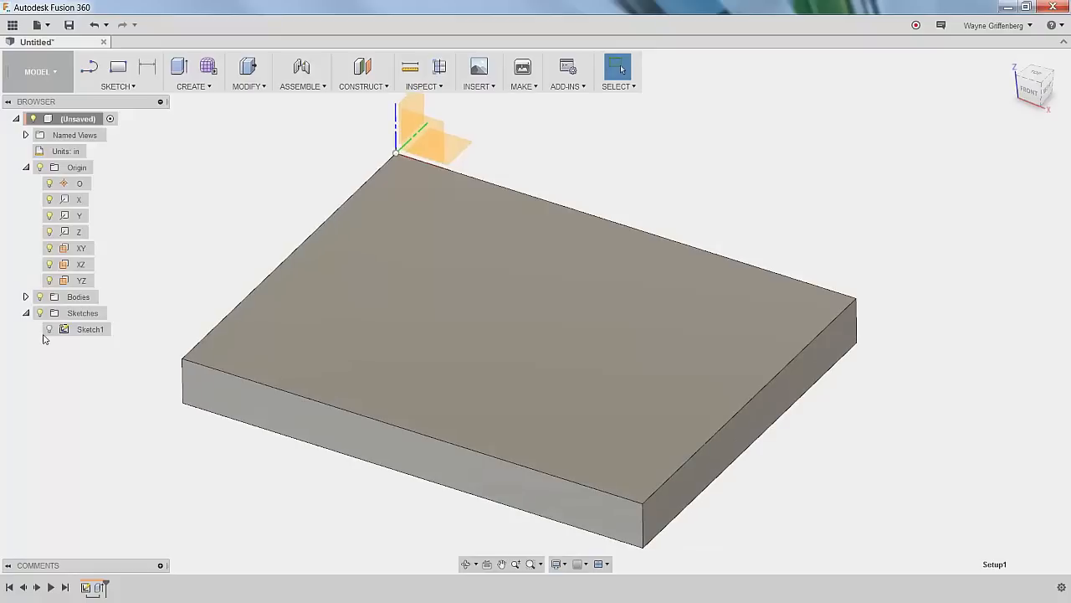
{"action": "left_click", "coordinate": [26, 313]}
{"action": "left_click", "coordinate": [26, 313]}
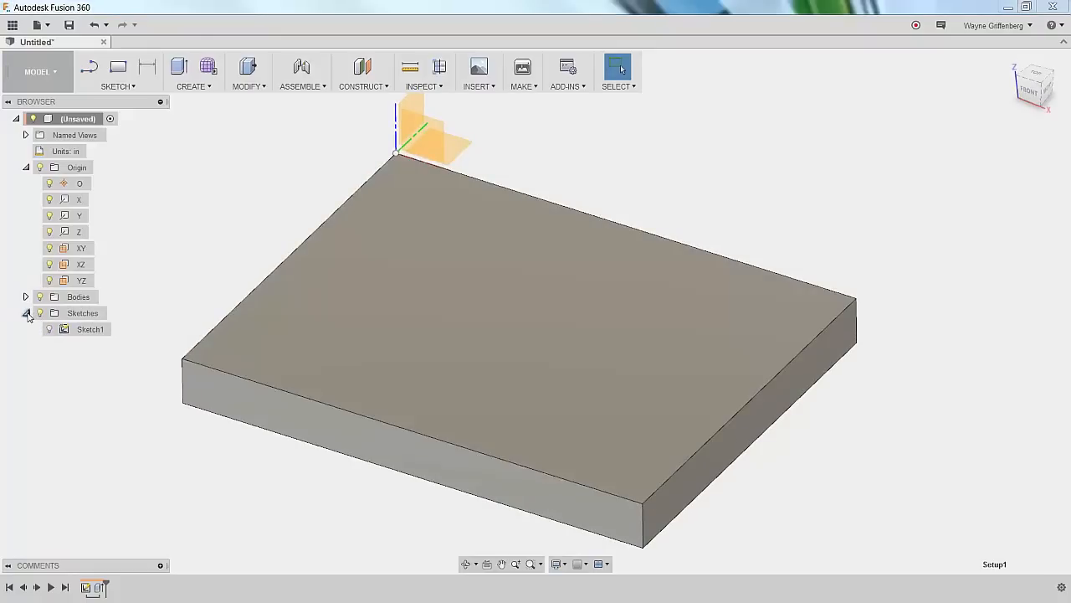
{"action": "left_click", "coordinate": [26, 297]}
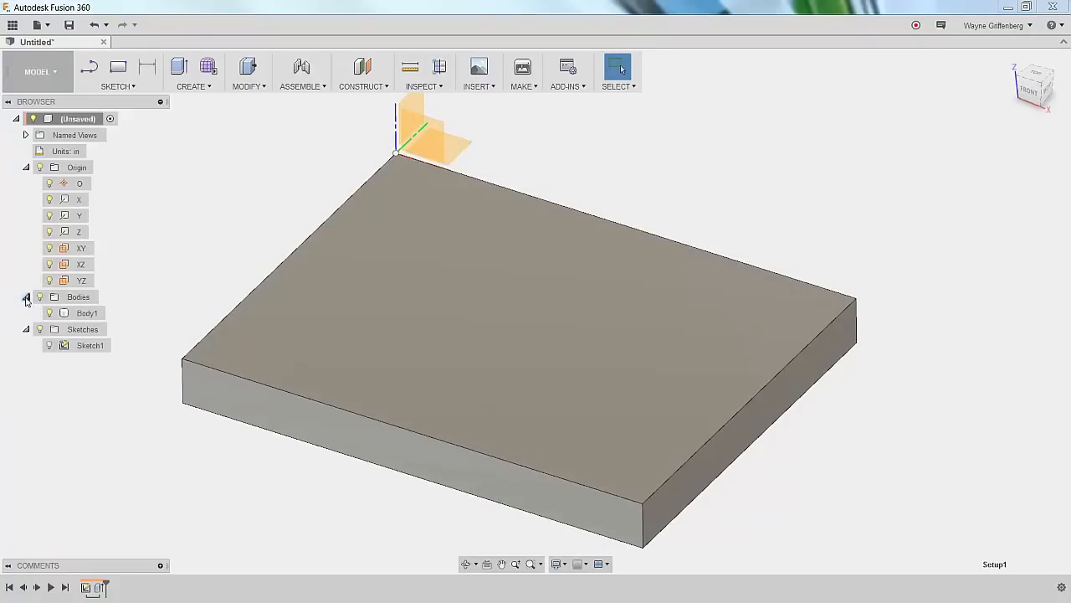
{"action": "left_click", "coordinate": [86, 313]}
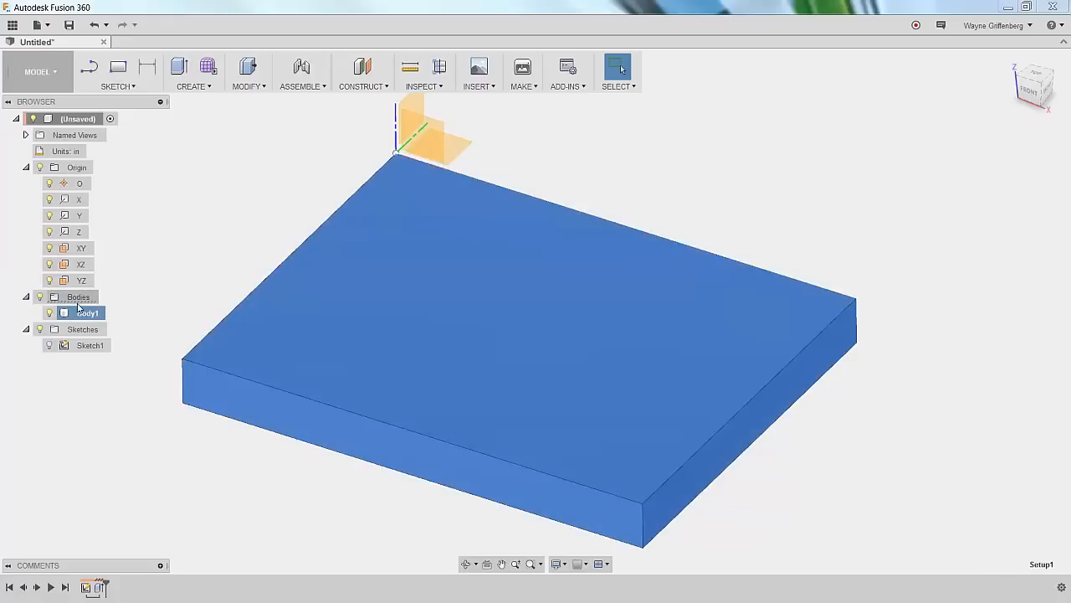
{"action": "left_click", "coordinate": [90, 346]}
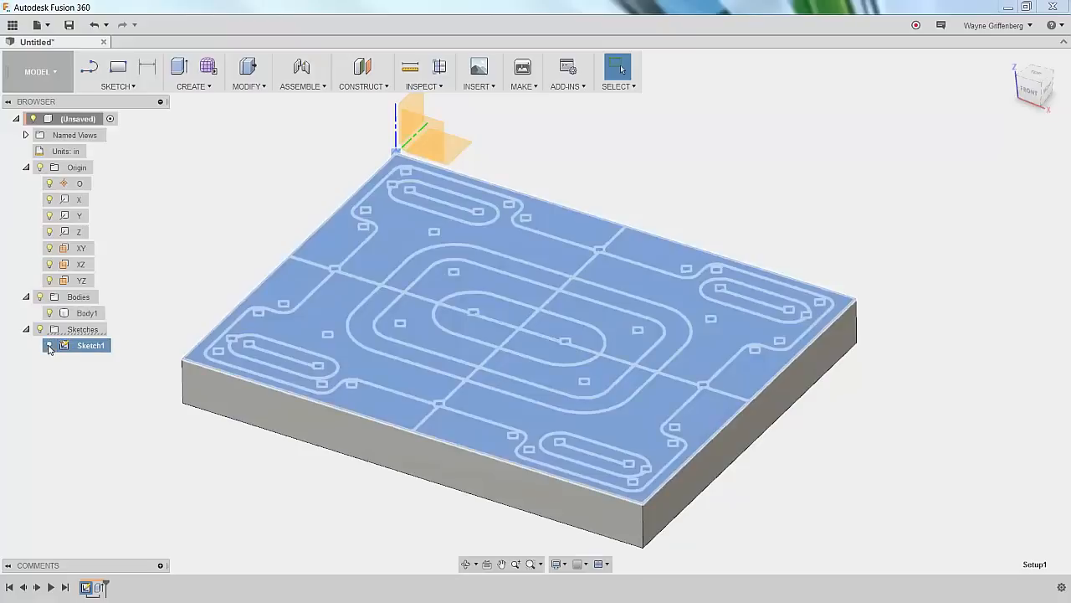
{"action": "left_click", "coordinate": [197, 180]}
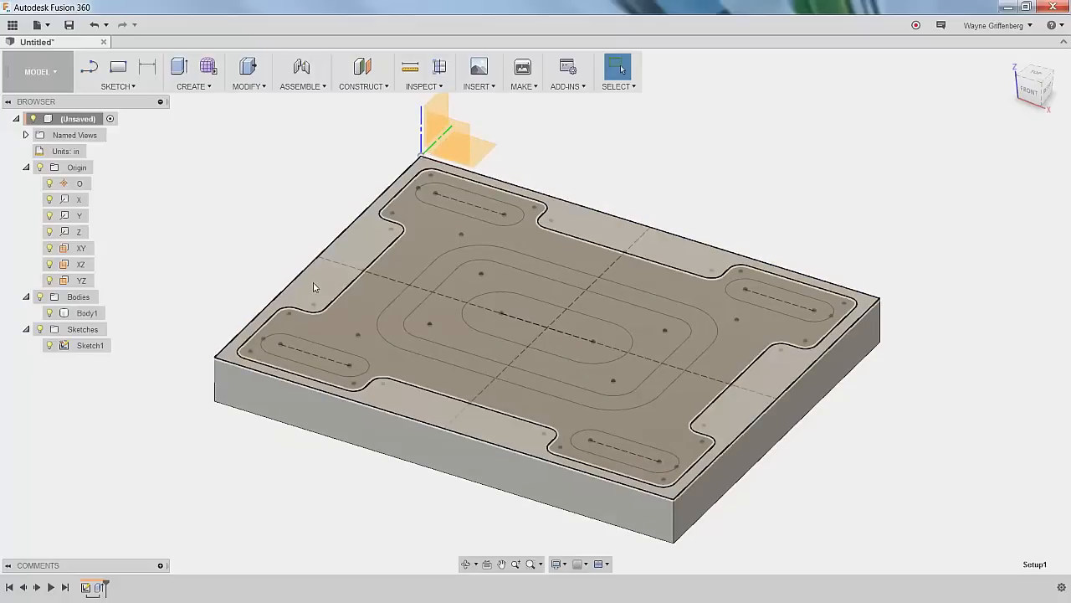
Cut away the notched outer border profile around the block with Press Pull at a distance of -1.00 in.
{"action": "scroll", "coordinate": [315, 284], "scroll_direction": "up", "scroll_amount": 2}
{"action": "scroll", "coordinate": [315, 285], "scroll_direction": "down", "scroll_amount": 1}
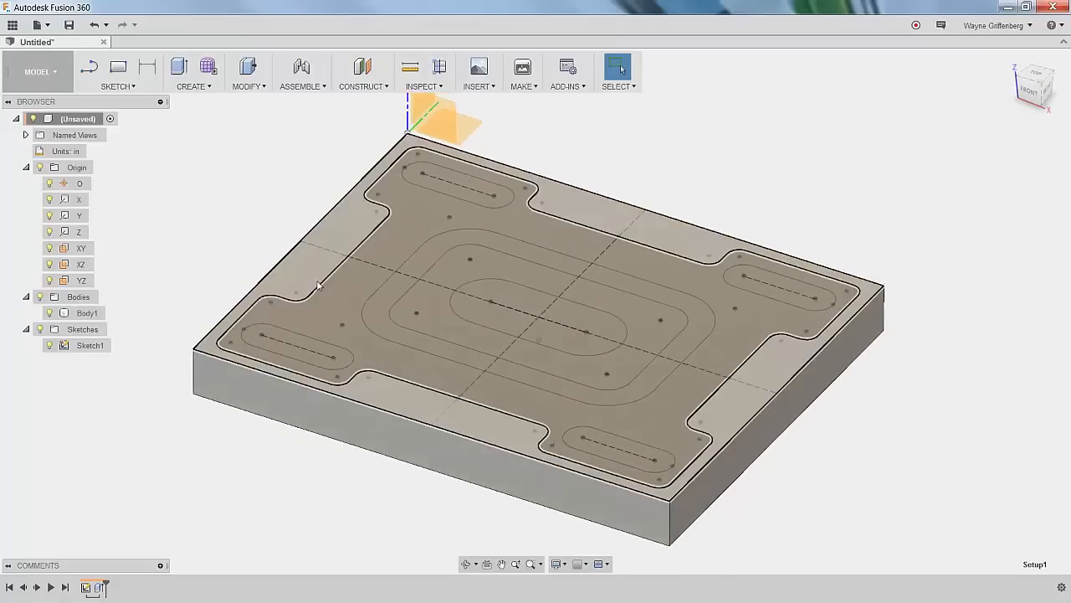
{"action": "left_click", "coordinate": [246, 67]}
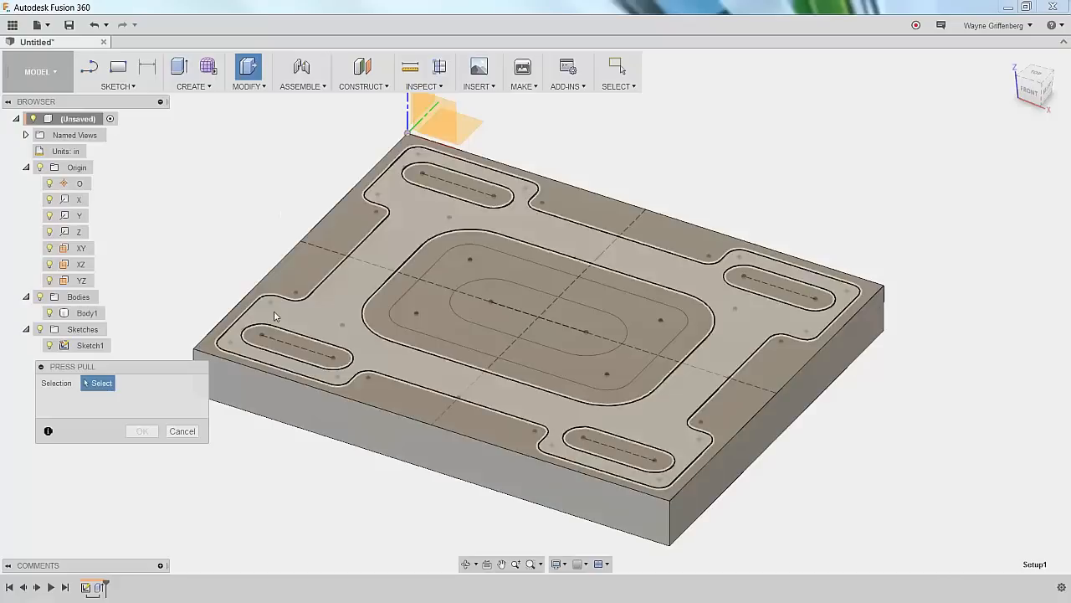
{"action": "left_click", "coordinate": [310, 270]}
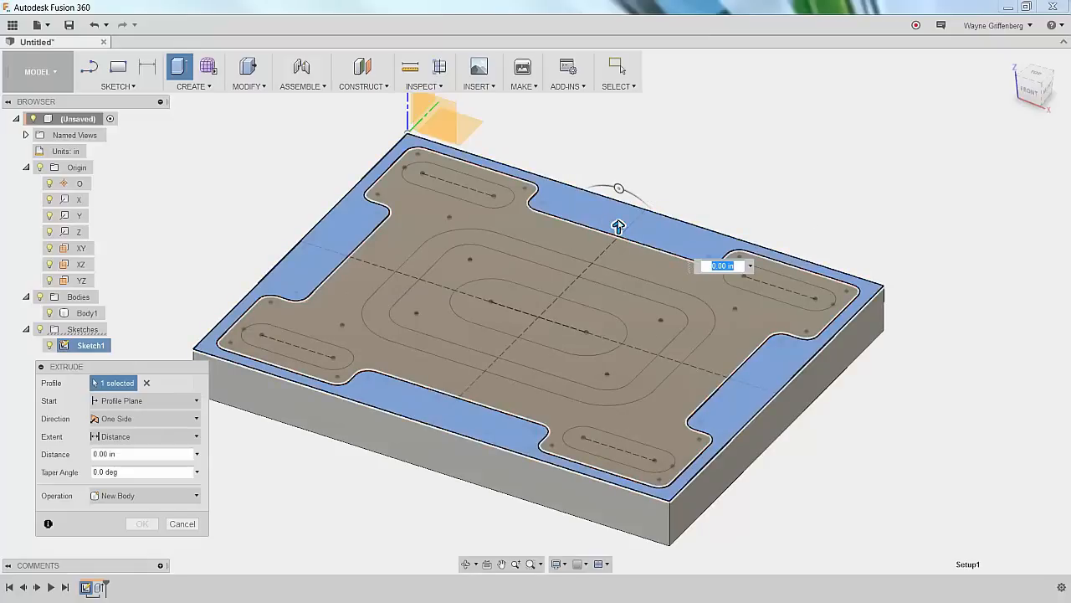
{"action": "left_click_drag", "start_coordinate": [618, 226], "coordinate": [618, 254]}
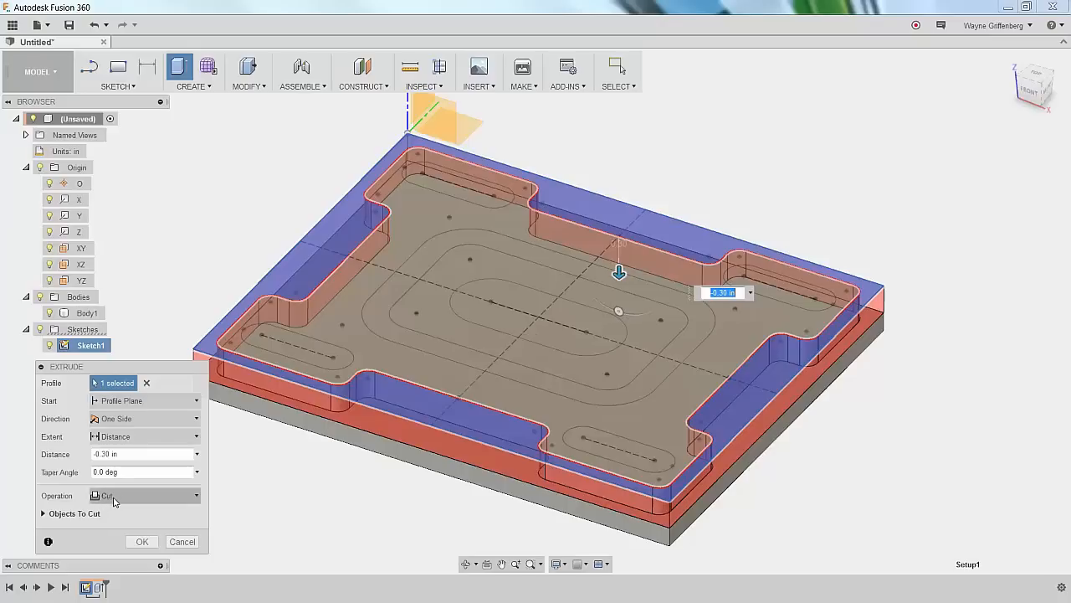
{"action": "left_click_drag", "start_coordinate": [619, 270], "coordinate": [629, 198]}
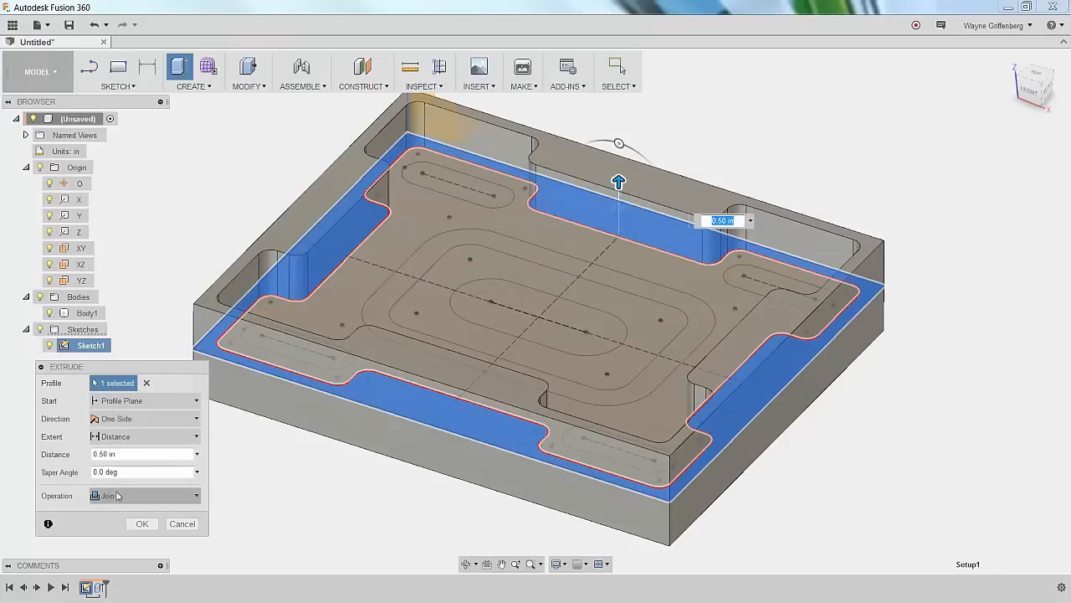
{"action": "left_click_drag", "start_coordinate": [619, 179], "coordinate": [618, 336]}
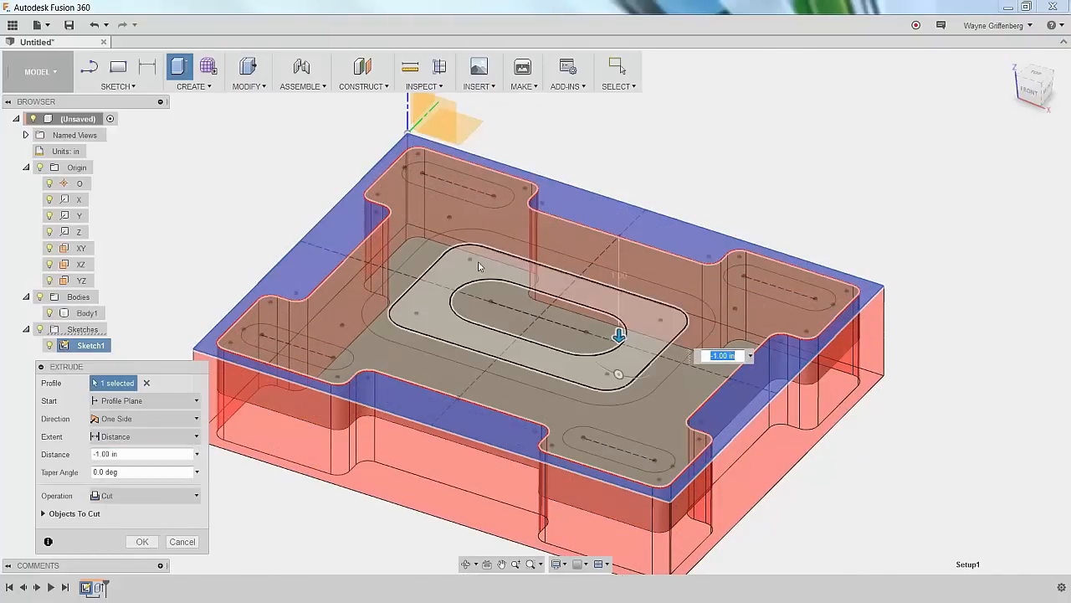
{"action": "left_click", "coordinate": [142, 541]}
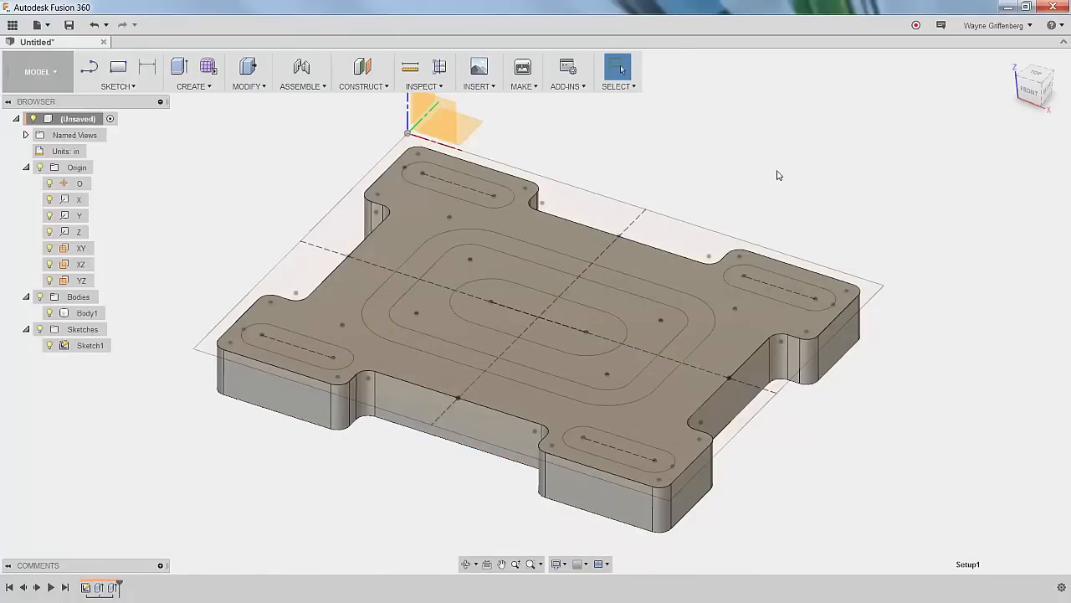
Cut the four corner slot profiles into the plate to a distance of -0.125 in.
{"action": "scroll", "coordinate": [772, 177], "scroll_direction": "up", "scroll_amount": 1}
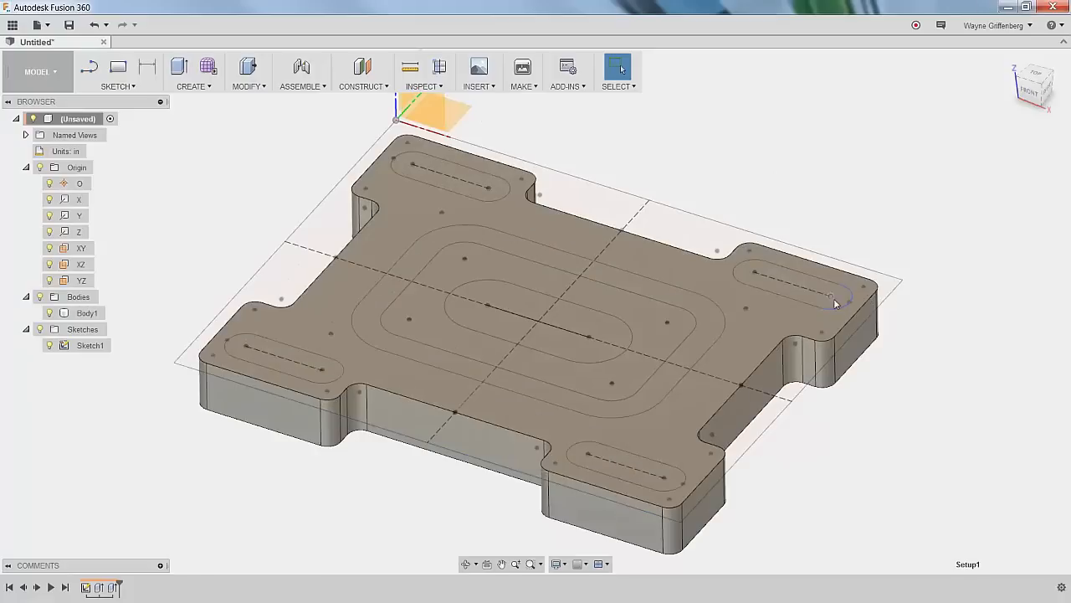
{"action": "left_click", "coordinate": [248, 67]}
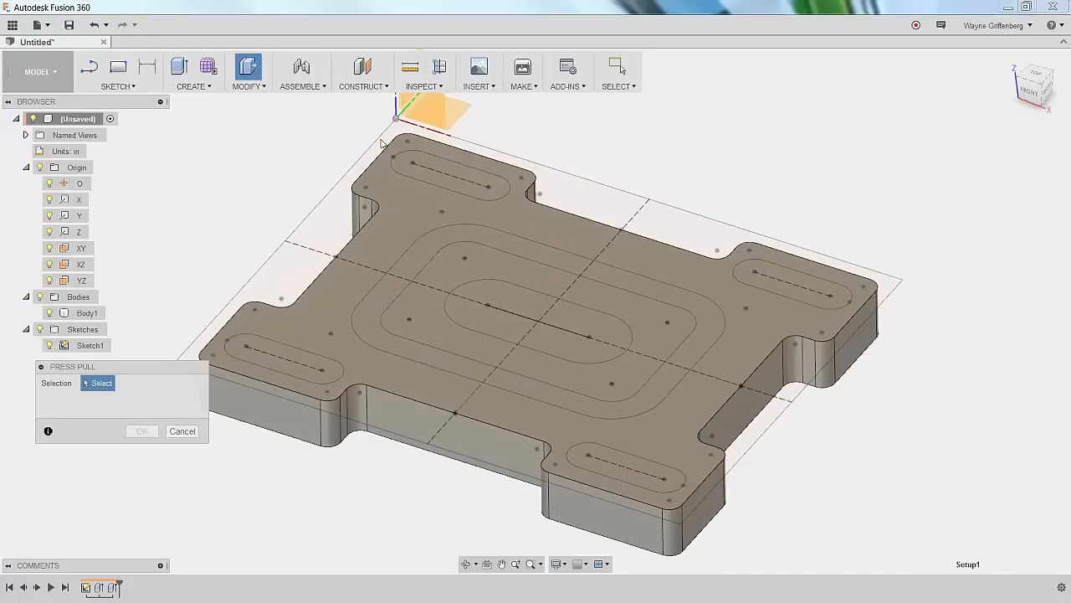
{"action": "left_click", "coordinate": [430, 179]}
{"action": "left_click", "coordinate": [298, 357]}
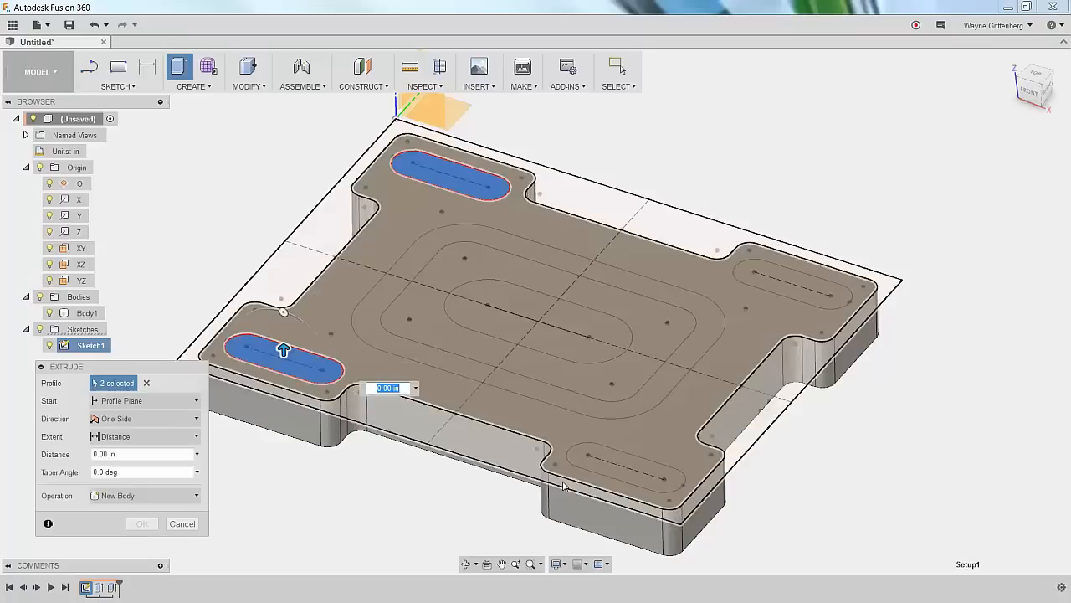
{"action": "left_click", "coordinate": [604, 470]}
{"action": "left_click", "coordinate": [799, 287]}
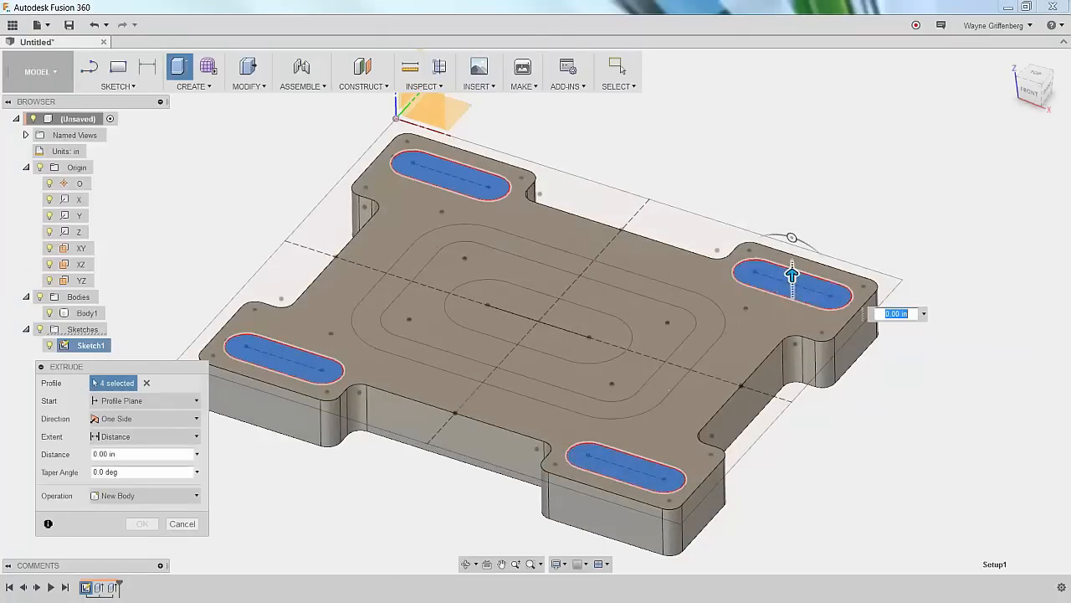
{"action": "left_click_drag", "start_coordinate": [790, 270], "coordinate": [793, 330]}
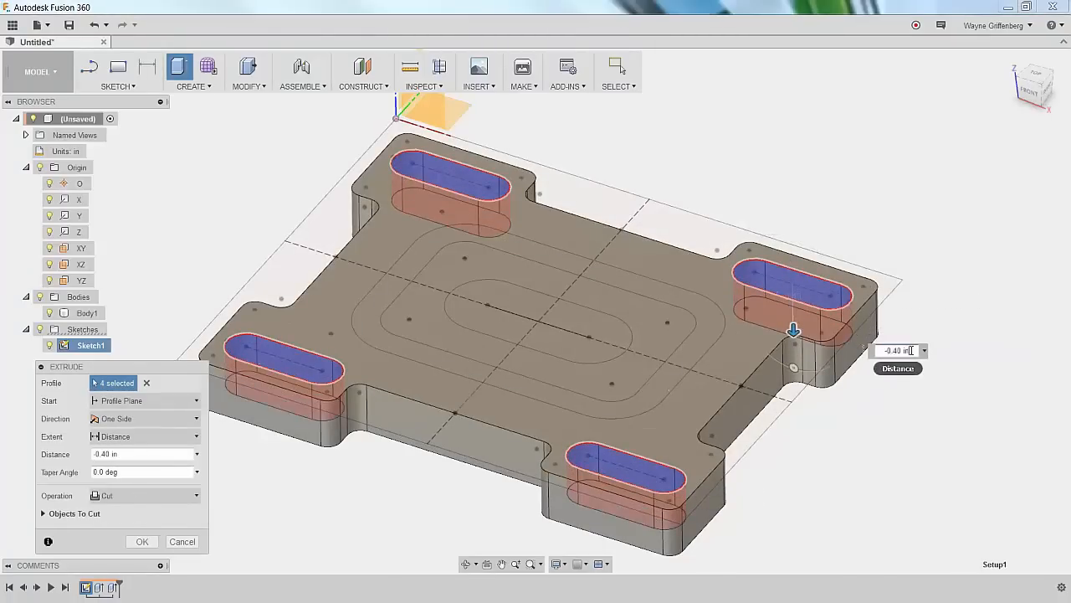
{"action": "left_click_drag", "start_coordinate": [913, 351], "coordinate": [871, 351]}
{"action": "type", "text": "-"}
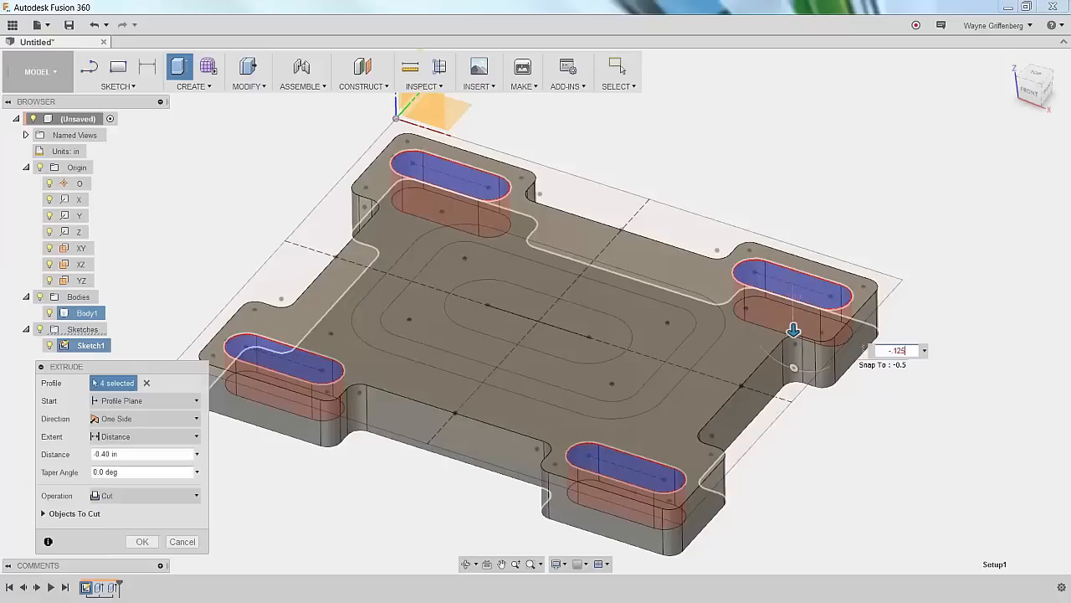
{"action": "type", "text": ".125"}
{"action": "key", "text": "Return"}
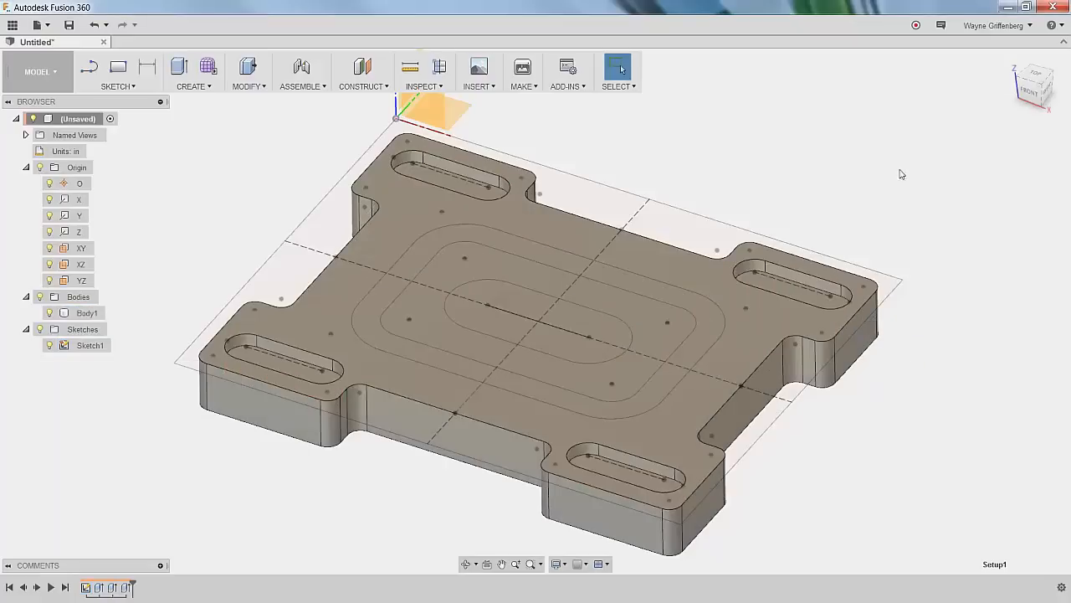
Start a simple 0.25 in through-all hole at the outer centre point of the front-left slot.
{"action": "mouse_move", "coordinate": [700, 121]}
{"action": "middle_mouse_down", "text": "shift"}
{"action": "mouse_move", "coordinate": [710, 125]}
{"action": "mouse_move", "coordinate": [680, 125]}
{"action": "mouse_move", "coordinate": [683, 114]}
{"action": "mouse_move", "coordinate": [700, 127]}
{"action": "middle_mouse_up", "text": "shift"}
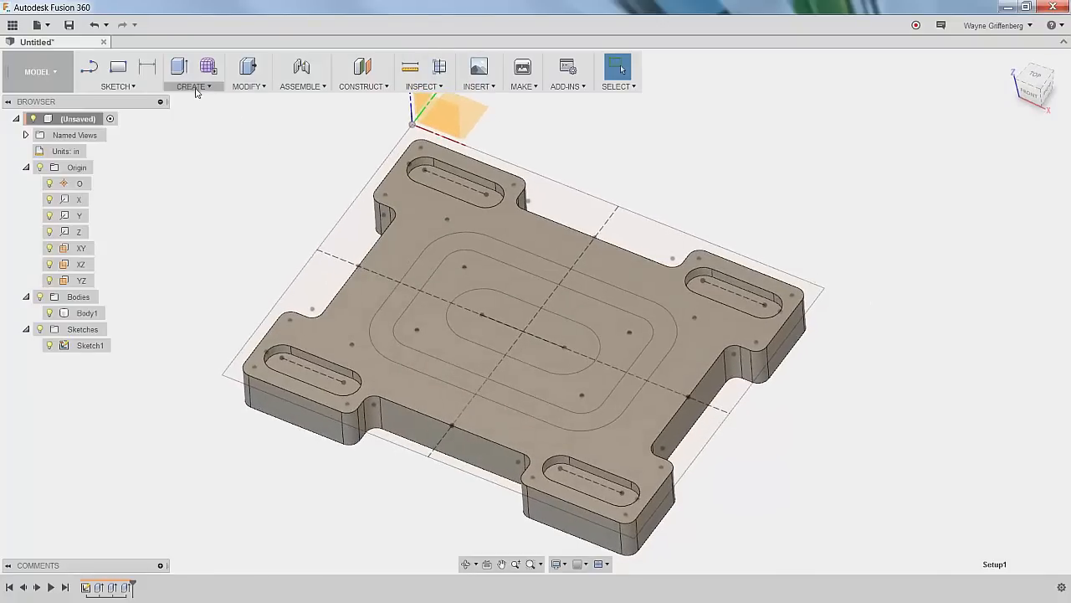
{"action": "left_click", "coordinate": [194, 87]}
{"action": "left_click", "coordinate": [183, 216]}
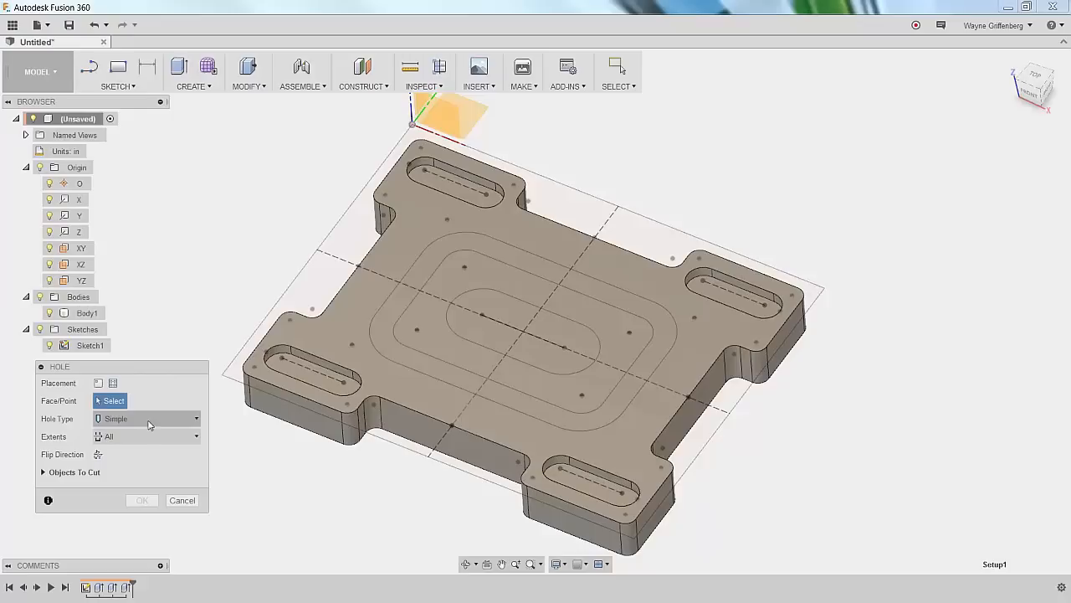
{"action": "left_click", "coordinate": [279, 357]}
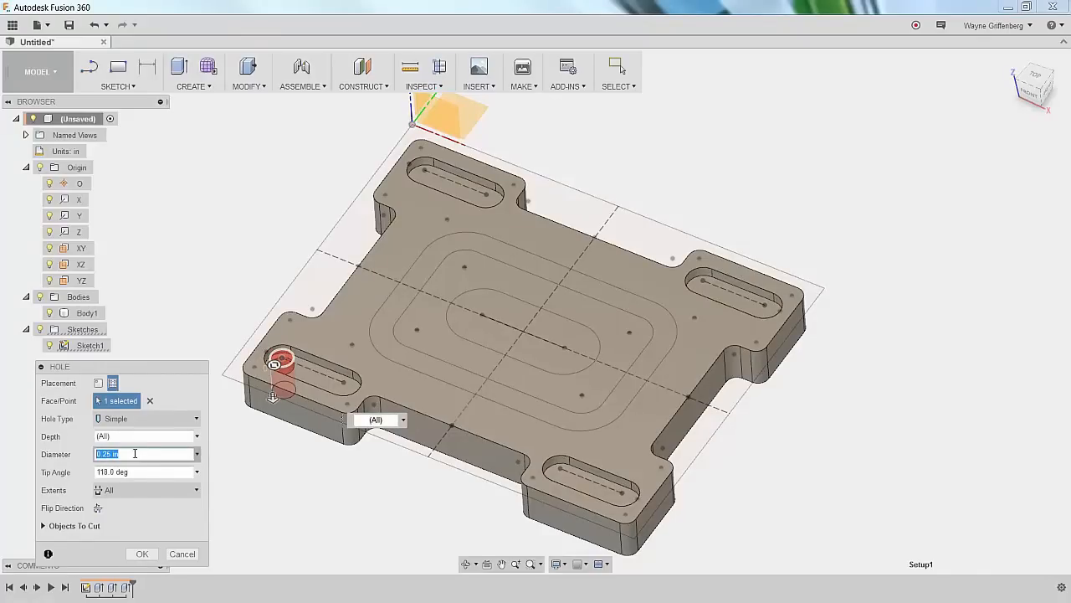
Try the Distance extent for the hole and set it back to All.
{"action": "left_click", "coordinate": [124, 492]}
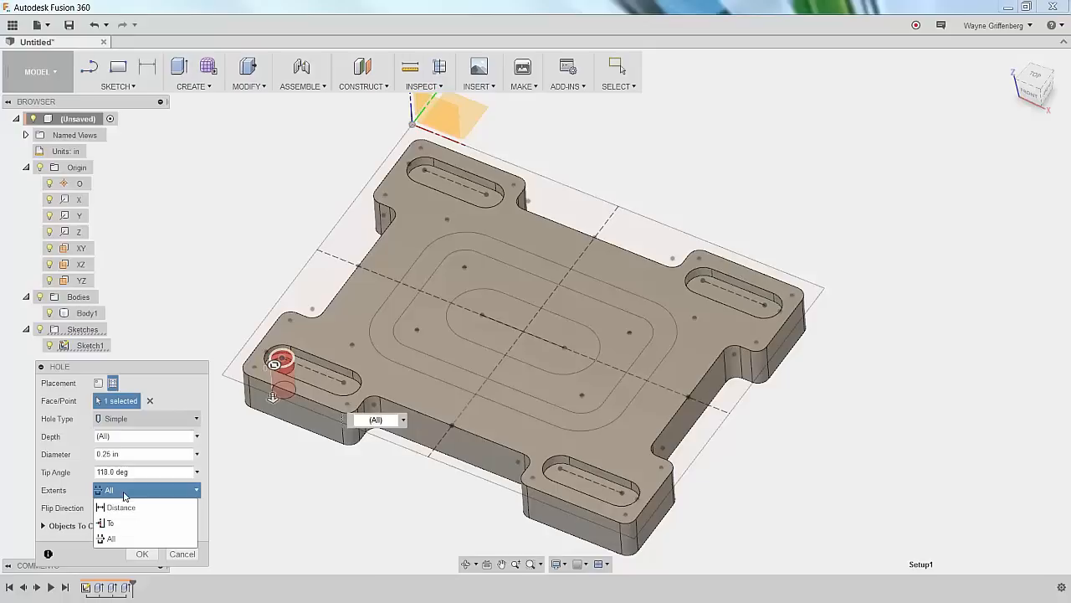
{"action": "left_click", "coordinate": [117, 507]}
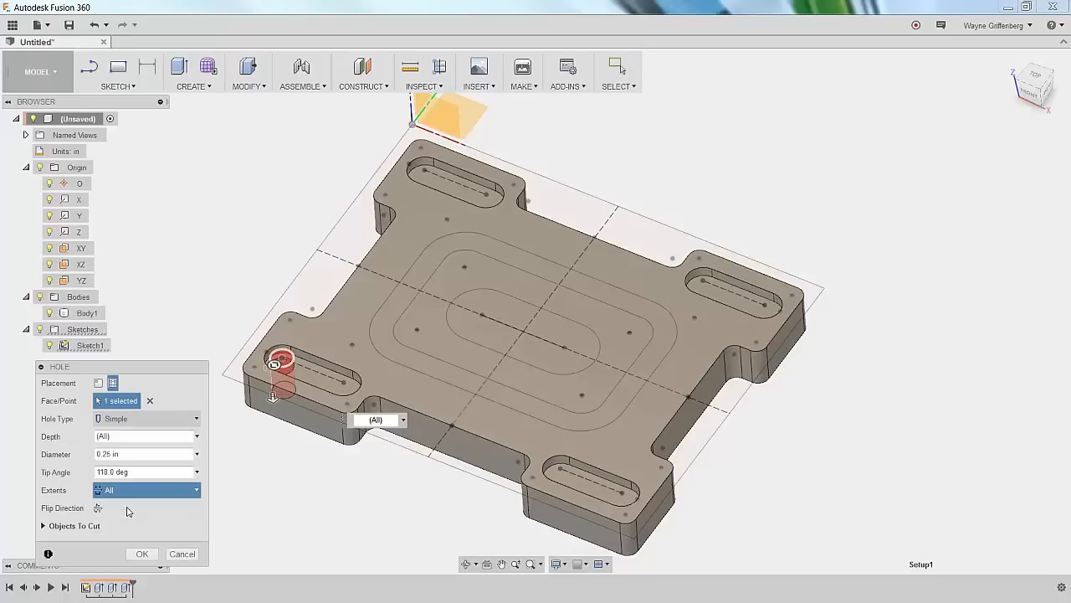
{"action": "left_click", "coordinate": [120, 456]}
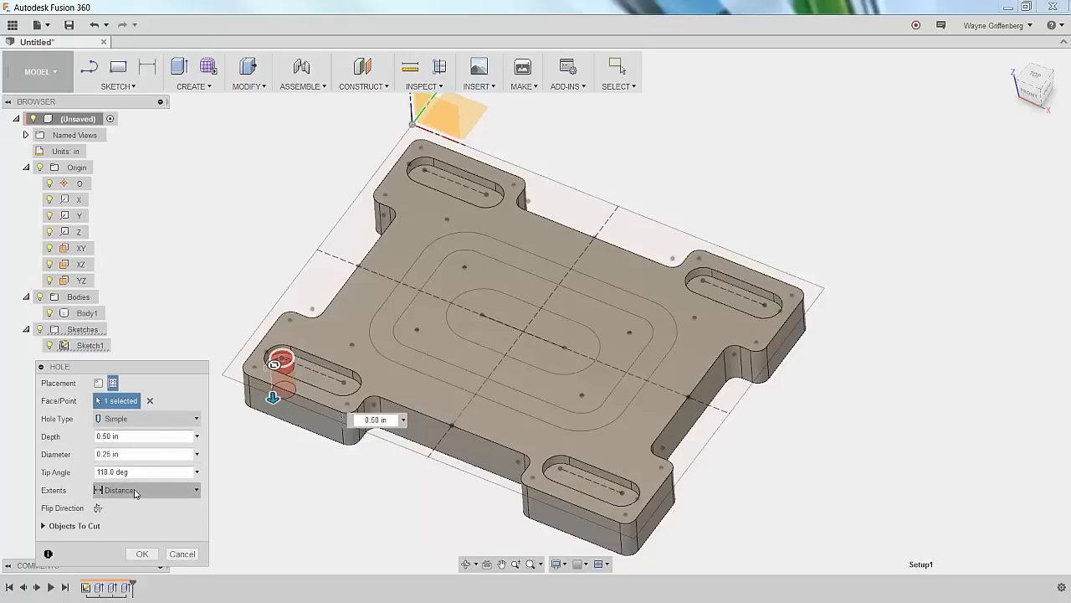
{"action": "left_click", "coordinate": [133, 492]}
{"action": "left_click", "coordinate": [107, 540]}
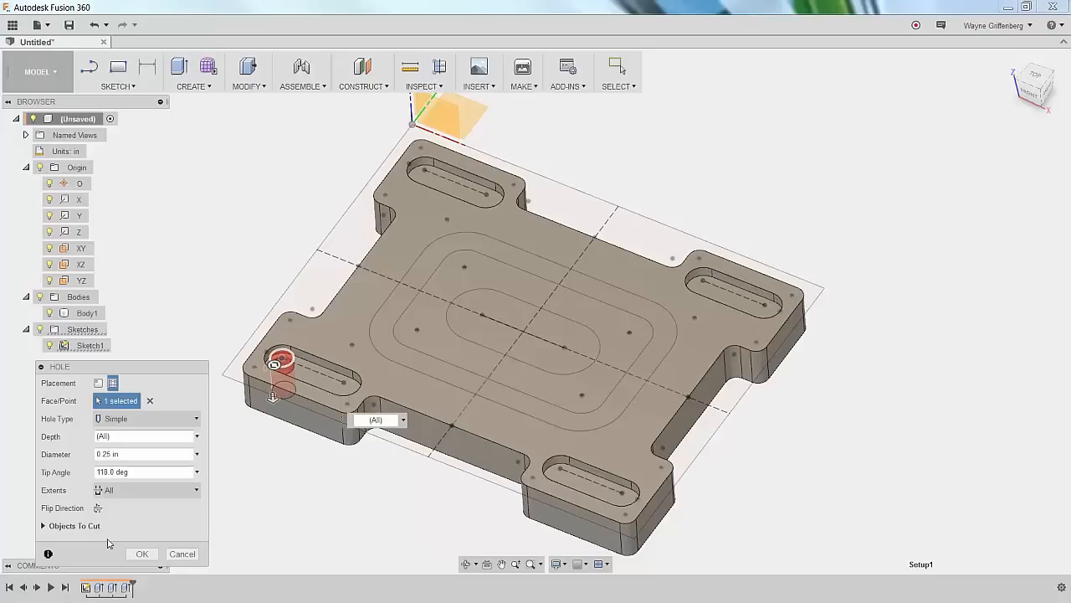
Add the other seven slot centre points to the 0.25 in through-all hole selection and create the eight holes.
{"action": "scroll", "coordinate": [167, 460], "scroll_direction": "up", "scroll_amount": 3}
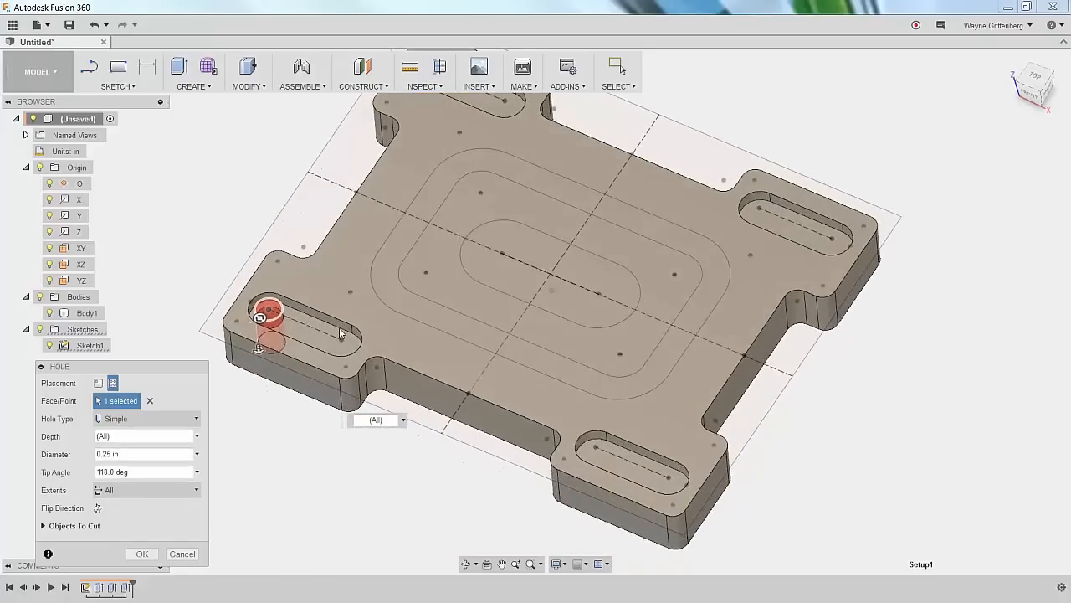
{"action": "left_click", "coordinate": [368, 336]}
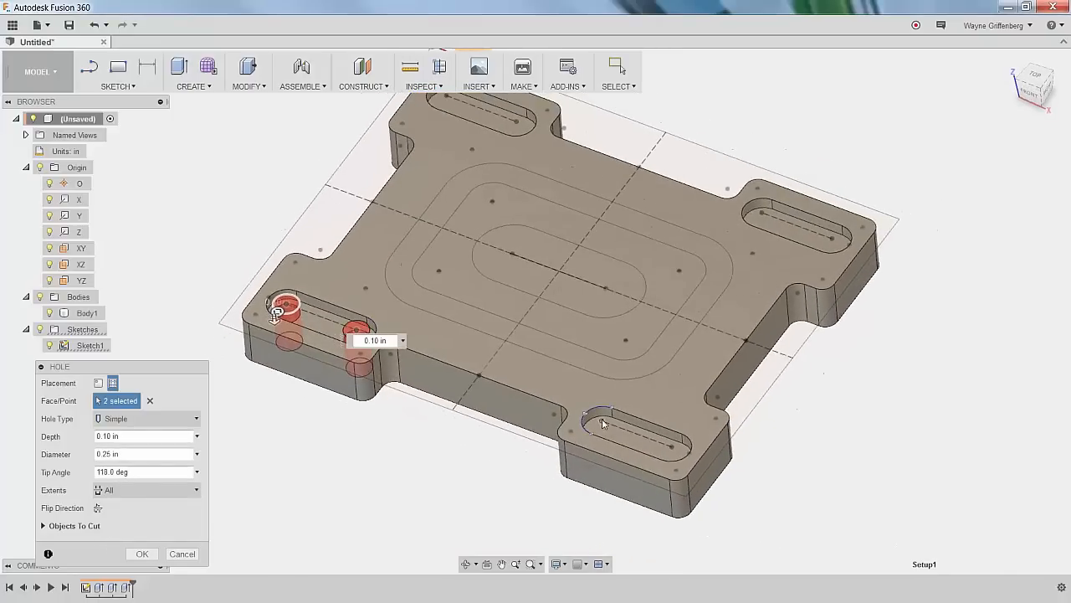
{"action": "left_click", "coordinate": [602, 423]}
{"action": "left_click", "coordinate": [674, 444]}
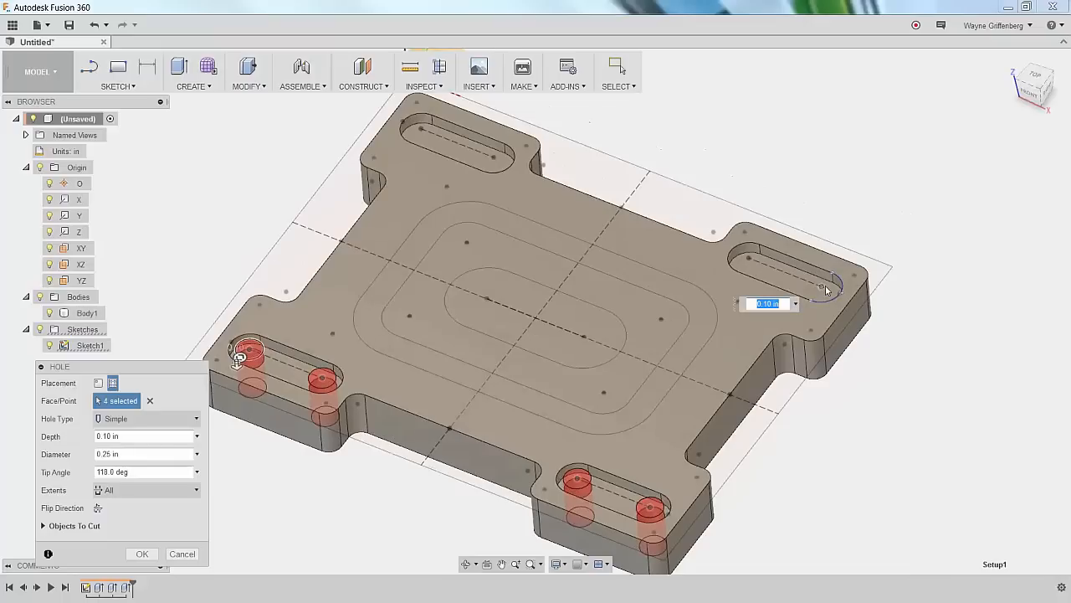
{"action": "left_click", "coordinate": [822, 286]}
{"action": "left_click", "coordinate": [749, 258]}
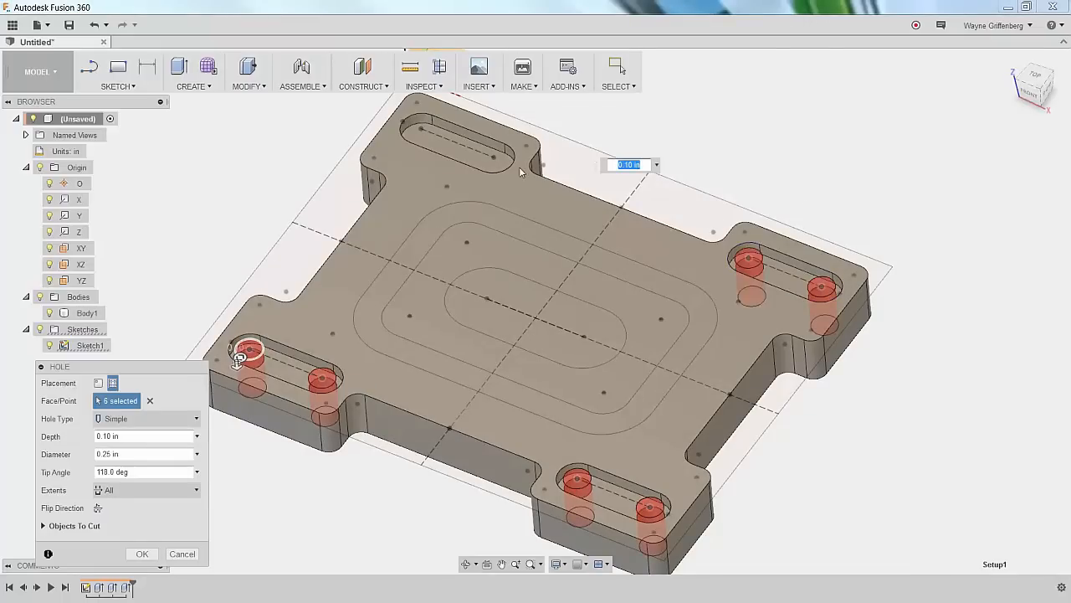
{"action": "left_click", "coordinate": [495, 160]}
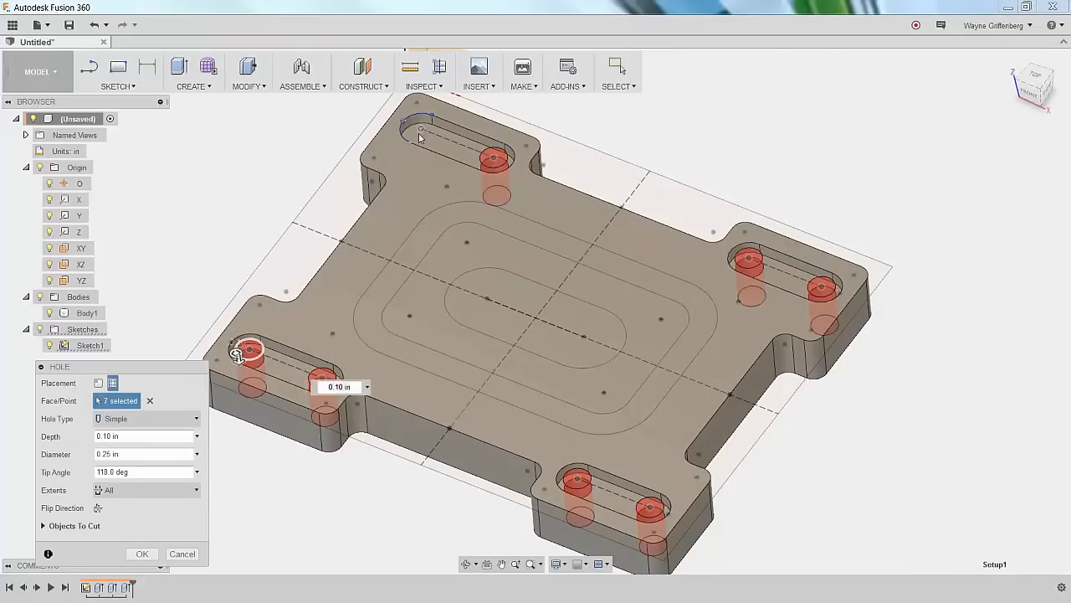
{"action": "left_click", "coordinate": [420, 138]}
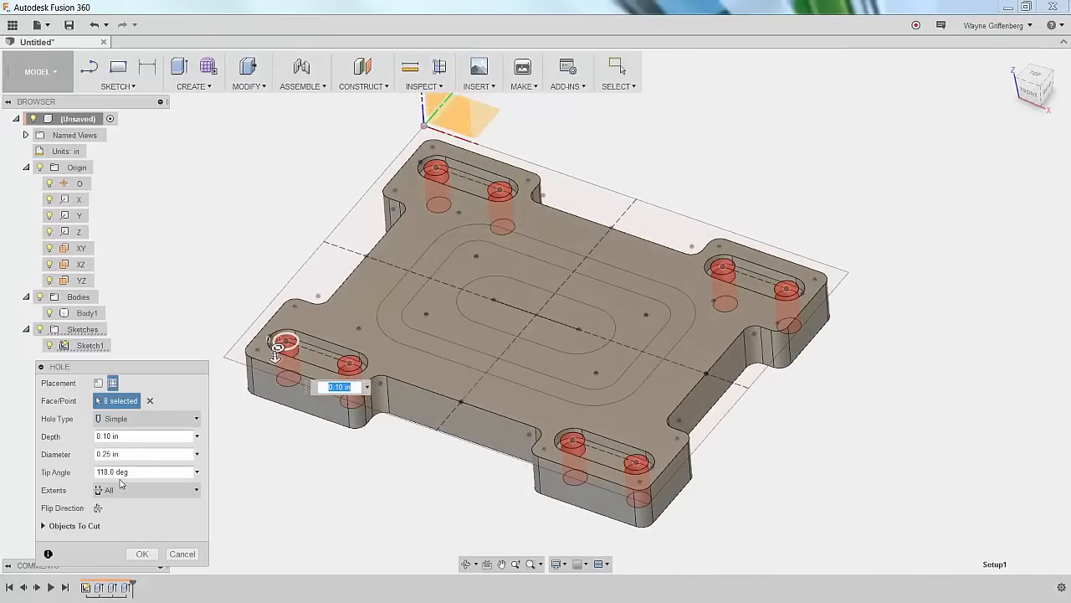
{"action": "left_click", "coordinate": [154, 556]}
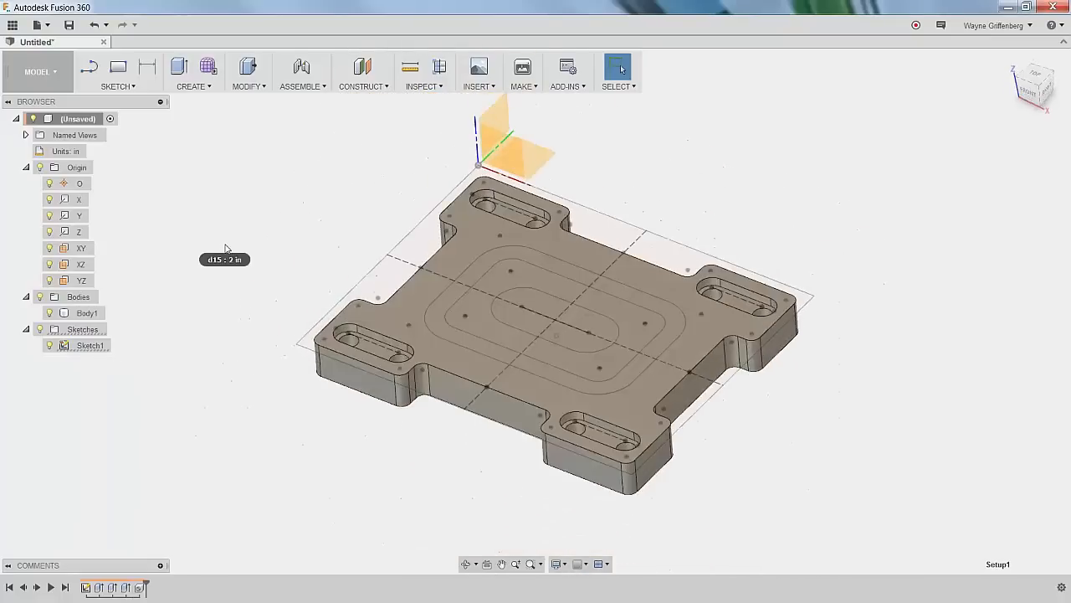
Extrude the rounded rectangular ring profile around the plate's centre upward 0.30 in, joined to the body.
{"action": "scroll", "coordinate": [491, 291], "scroll_direction": "up", "scroll_amount": 5}
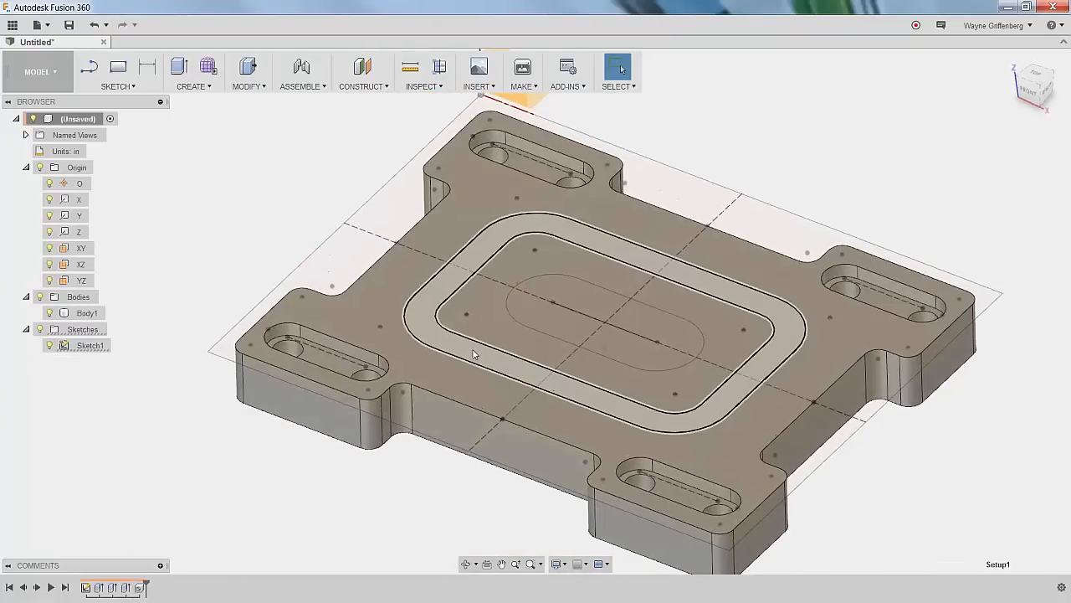
{"action": "middle_click_drag", "start_coordinate": [484, 380], "coordinate": [488, 358], "text": "shift"}
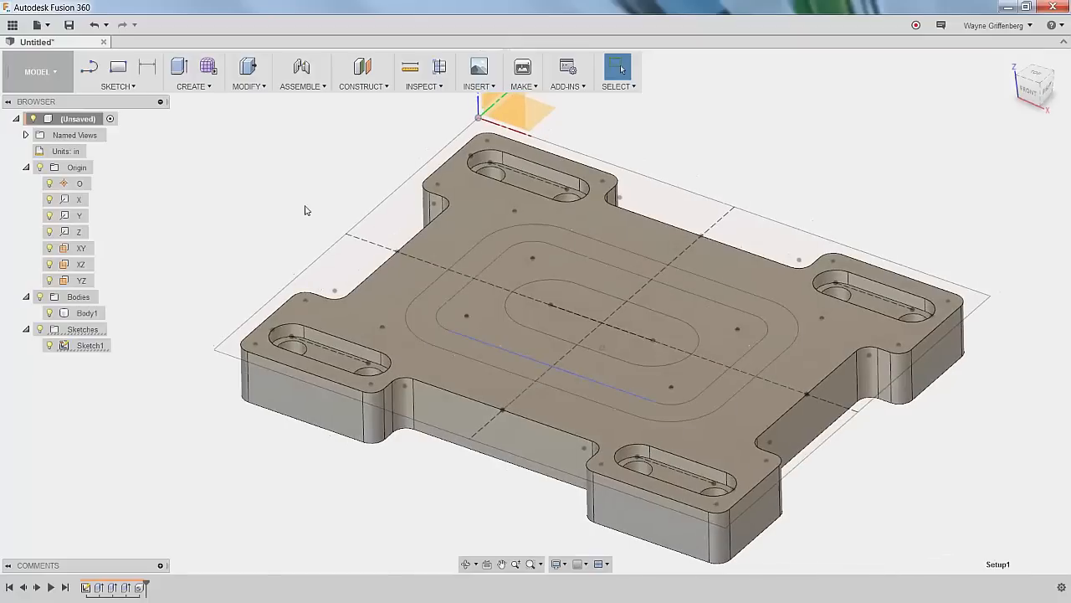
{"action": "key", "text": "q"}
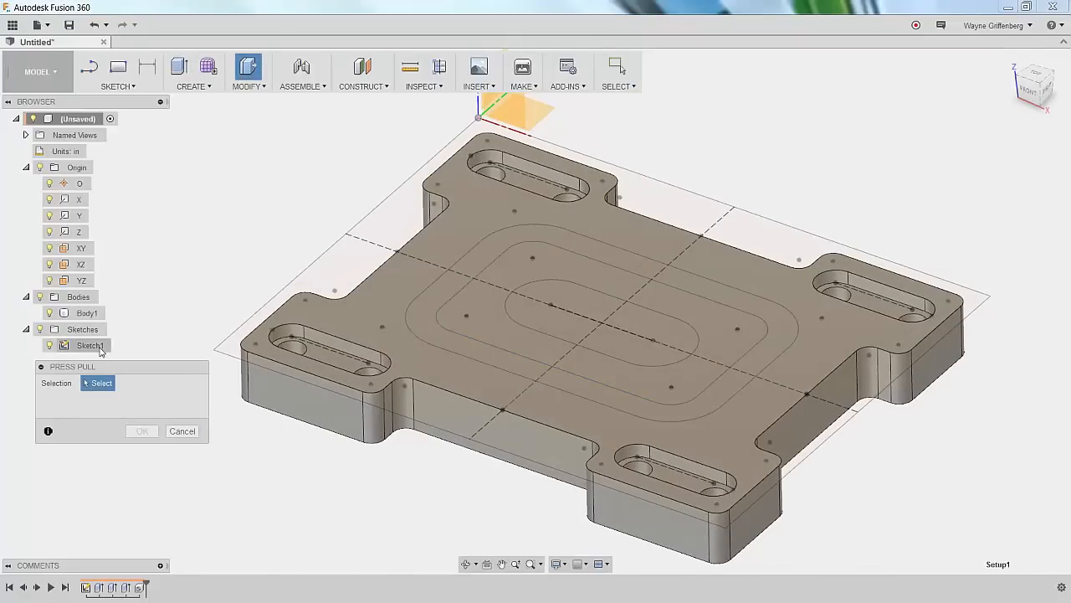
{"action": "left_click", "coordinate": [182, 431]}
{"action": "key", "text": "e"}
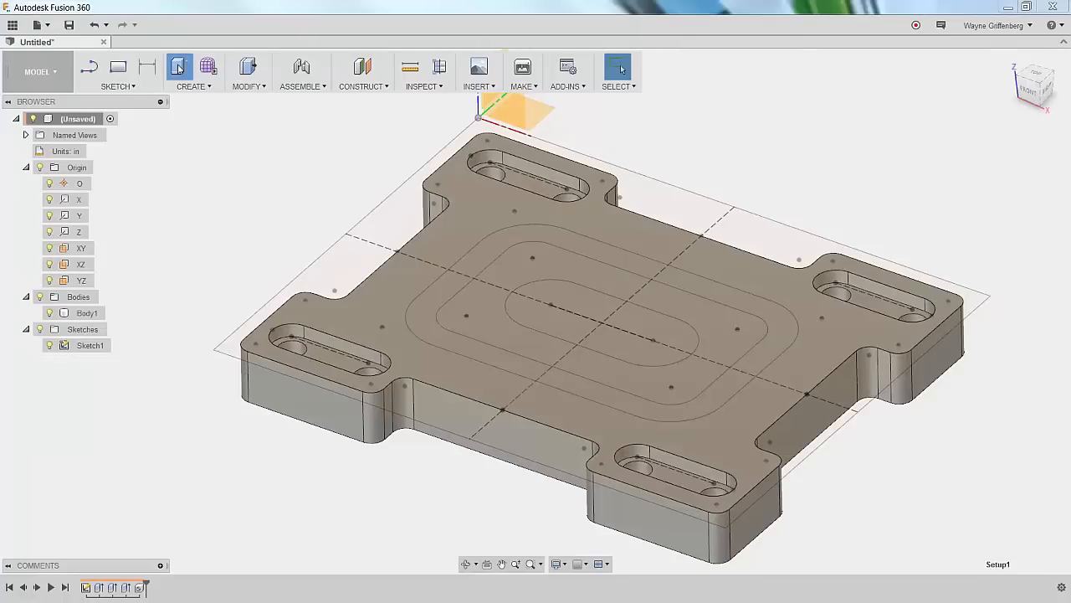
{"action": "left_click", "coordinate": [456, 293]}
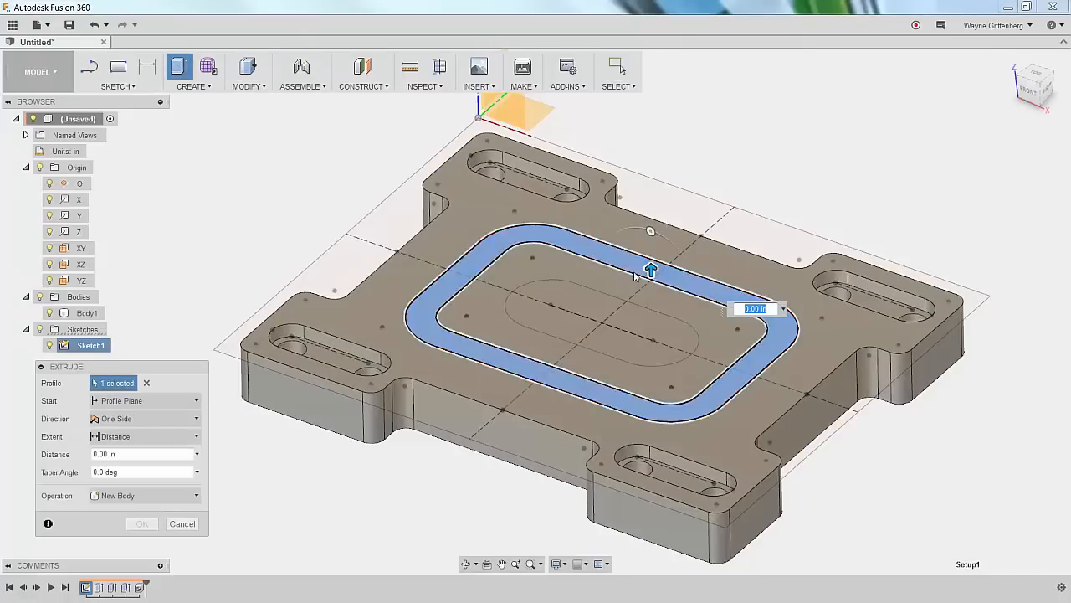
{"action": "left_click_drag", "start_coordinate": [651, 248], "coordinate": [651, 236]}
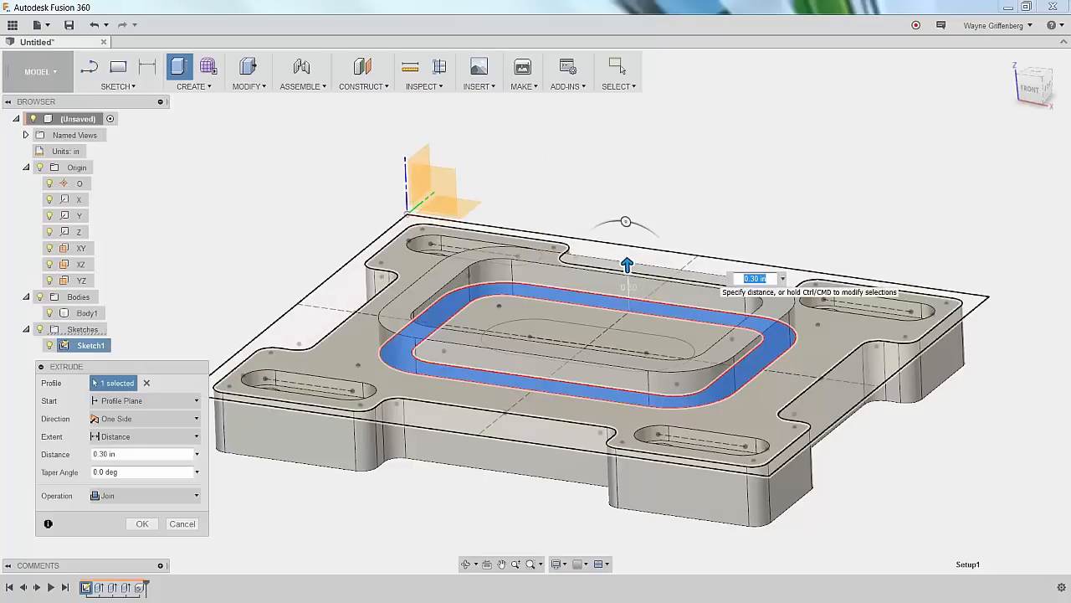
{"action": "key", "text": "Return"}
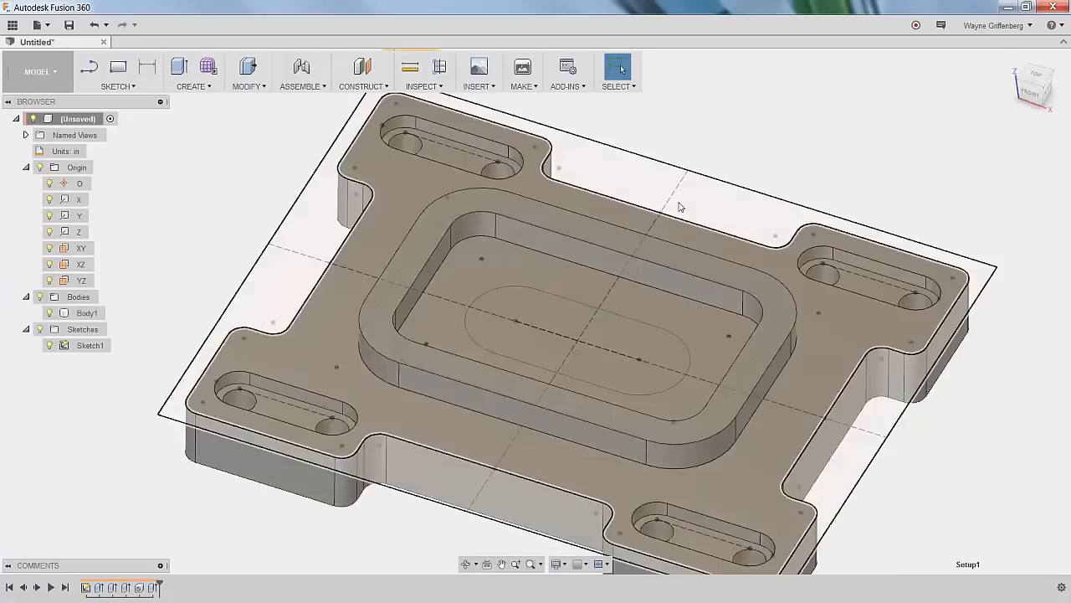
Create a new sketch on the bottom face of the plate.
{"action": "middle_click_drag", "start_coordinate": [506, 289], "coordinate": [470, 266], "text": "shift"}
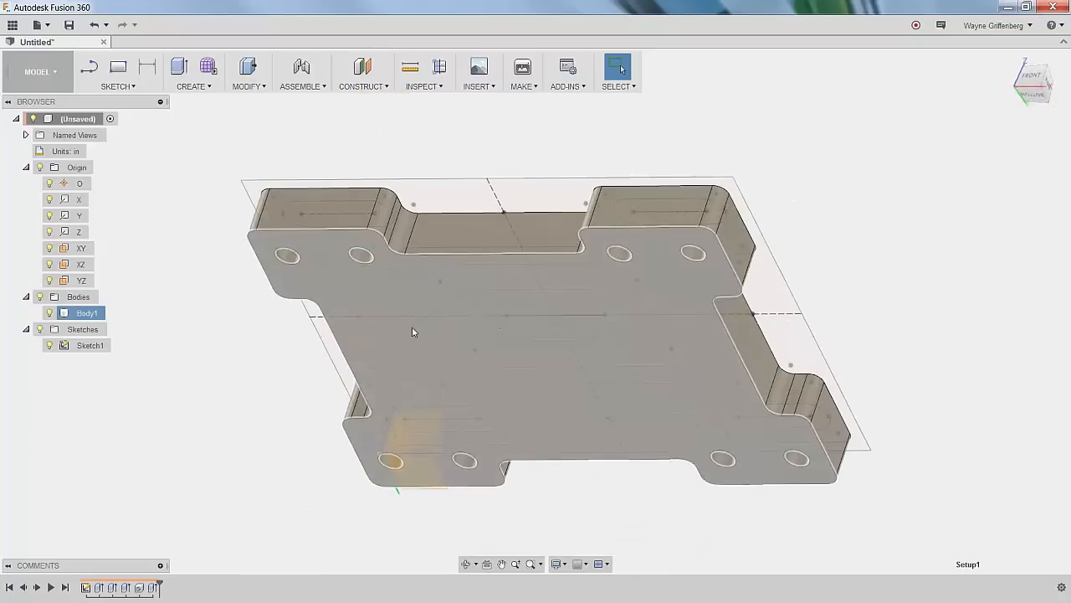
{"action": "right_click", "coordinate": [386, 359]}
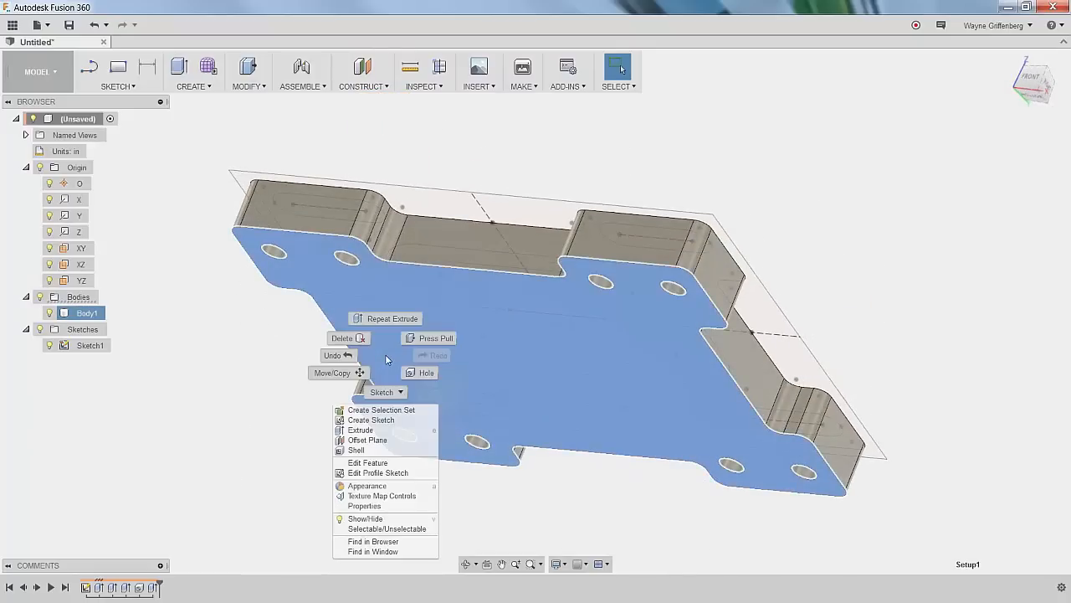
{"action": "left_click", "coordinate": [365, 420]}
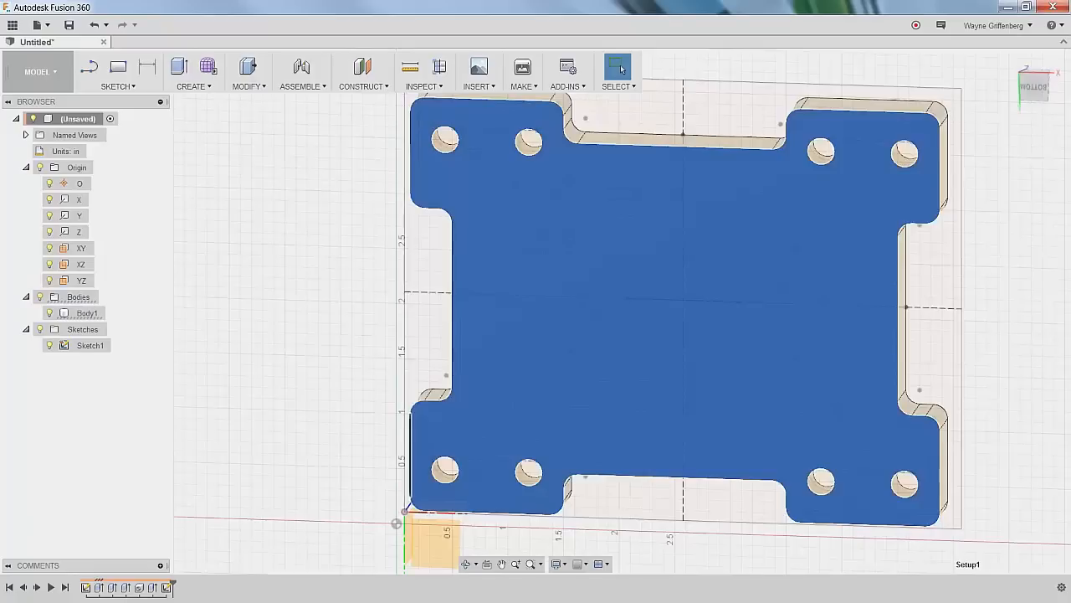
{"action": "scroll", "coordinate": [252, 294], "scroll_direction": "down", "scroll_amount": 3}
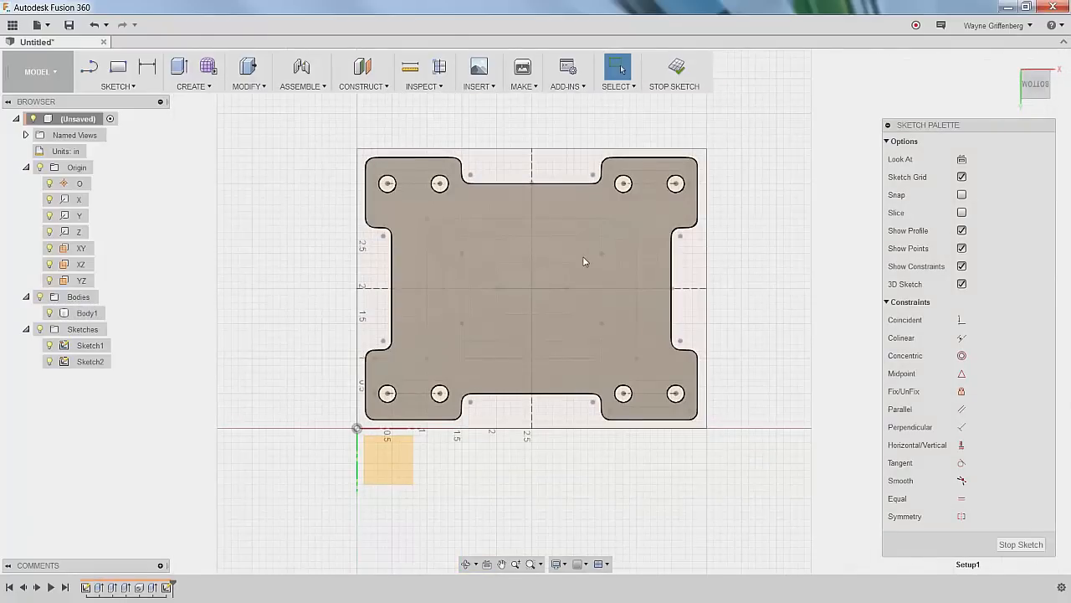
Project the lines and arcs of the central slot outline into the bottom-face sketch.
{"action": "mouse_move", "coordinate": [509, 277]}
{"action": "middle_mouse_down", "text": "shift"}
{"action": "mouse_move", "coordinate": [524, 229]}
{"action": "mouse_move", "coordinate": [424, 243]}
{"action": "mouse_move", "coordinate": [468, 269]}
{"action": "middle_mouse_up", "text": "shift"}
{"action": "left_click", "coordinate": [118, 87]}
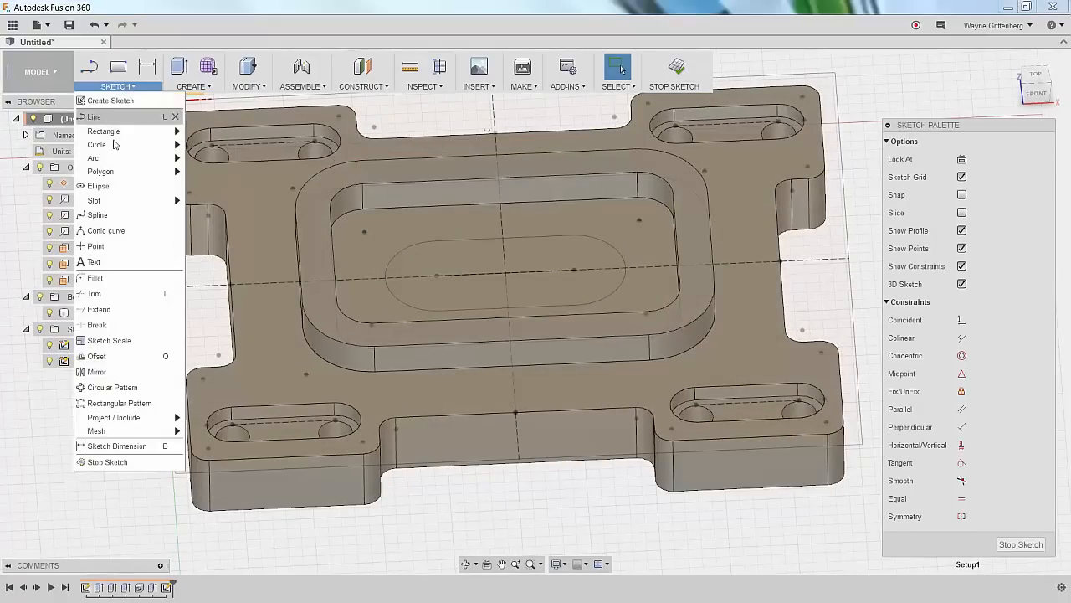
{"action": "mouse_move", "coordinate": [123, 421]}
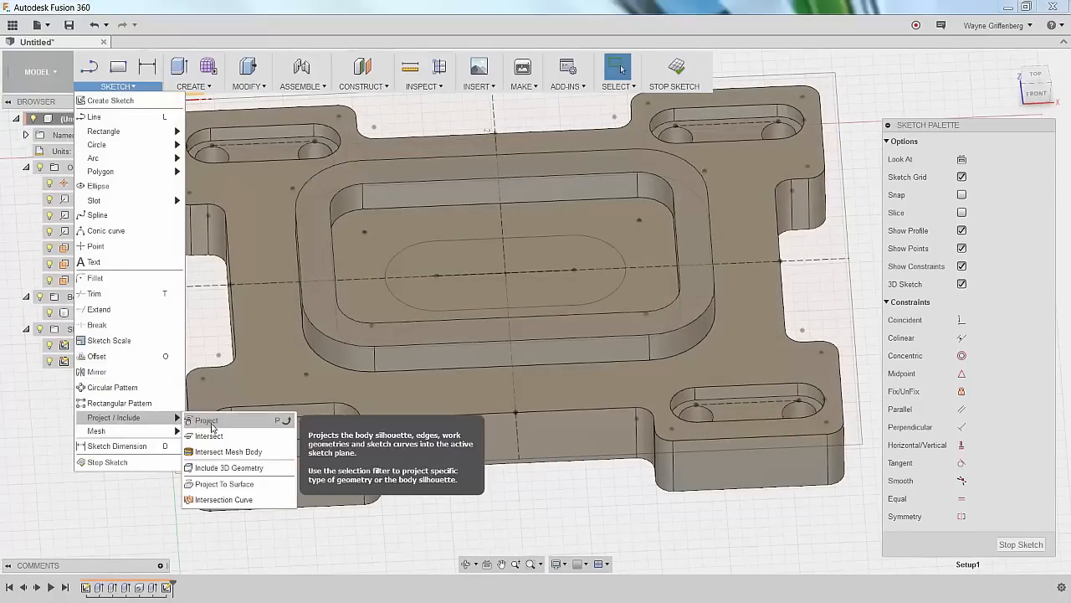
{"action": "left_click", "coordinate": [257, 423]}
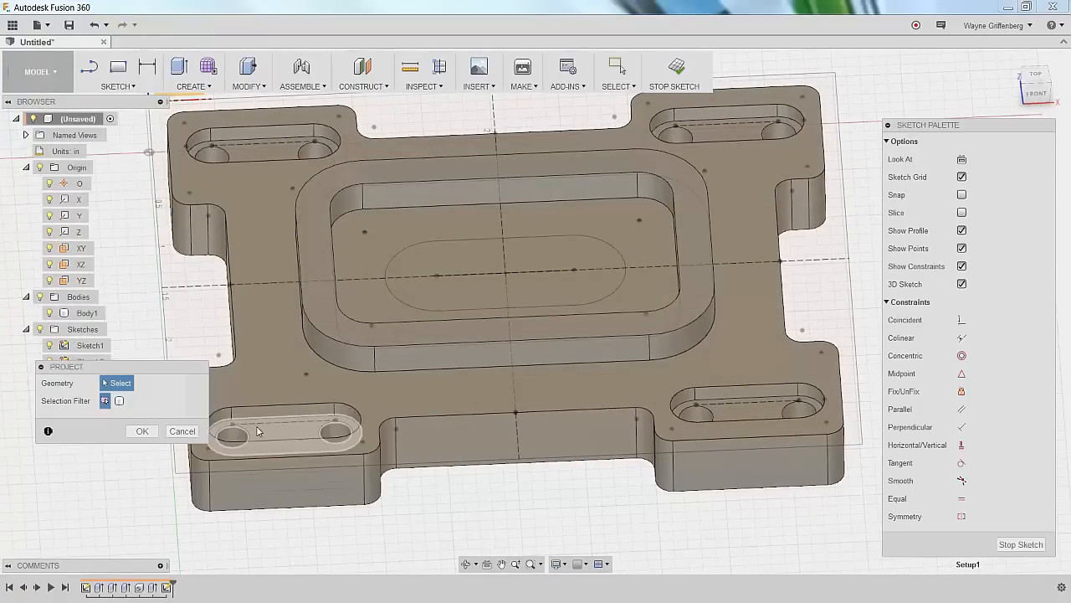
{"action": "middle_click_drag", "start_coordinate": [314, 390], "coordinate": [477, 251], "text": "shift"}
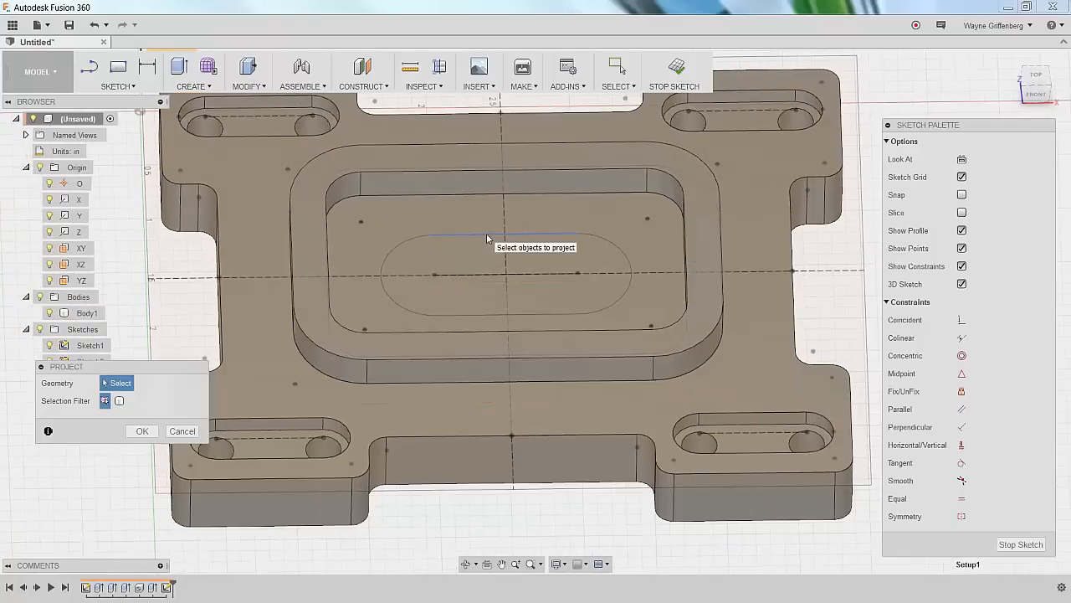
{"action": "left_click", "coordinate": [500, 234]}
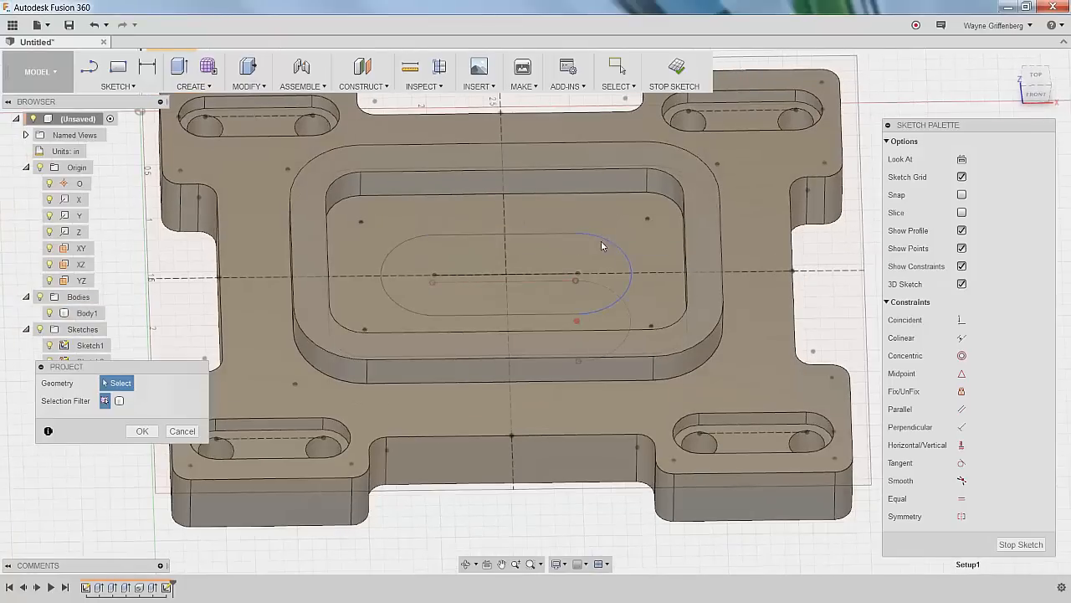
{"action": "left_click", "coordinate": [545, 314]}
{"action": "left_click", "coordinate": [398, 304]}
{"action": "mouse_move", "coordinate": [399, 303]}
{"action": "middle_mouse_down", "text": "shift"}
{"action": "mouse_move", "coordinate": [485, 419]}
{"action": "mouse_move", "coordinate": [522, 586]}
{"action": "mouse_move", "coordinate": [516, 488]}
{"action": "mouse_move", "coordinate": [531, 405]}
{"action": "mouse_move", "coordinate": [516, 417]}
{"action": "mouse_move", "coordinate": [498, 389]}
{"action": "middle_mouse_up", "text": "shift"}
{"action": "scroll", "coordinate": [524, 509], "scroll_direction": "up", "scroll_amount": 4}
{"action": "scroll", "coordinate": [524, 510], "scroll_direction": "down", "scroll_amount": 2}
{"action": "middle_click_drag", "start_coordinate": [452, 475], "coordinate": [482, 443], "text": "shift"}
{"action": "left_click", "coordinate": [146, 432]}
Loft a cut from the rounded rectangle inside the ring to the projected slot on the bottom face, and hide Sketch1.
{"action": "scroll", "coordinate": [368, 268], "scroll_direction": "up", "scroll_amount": 2}
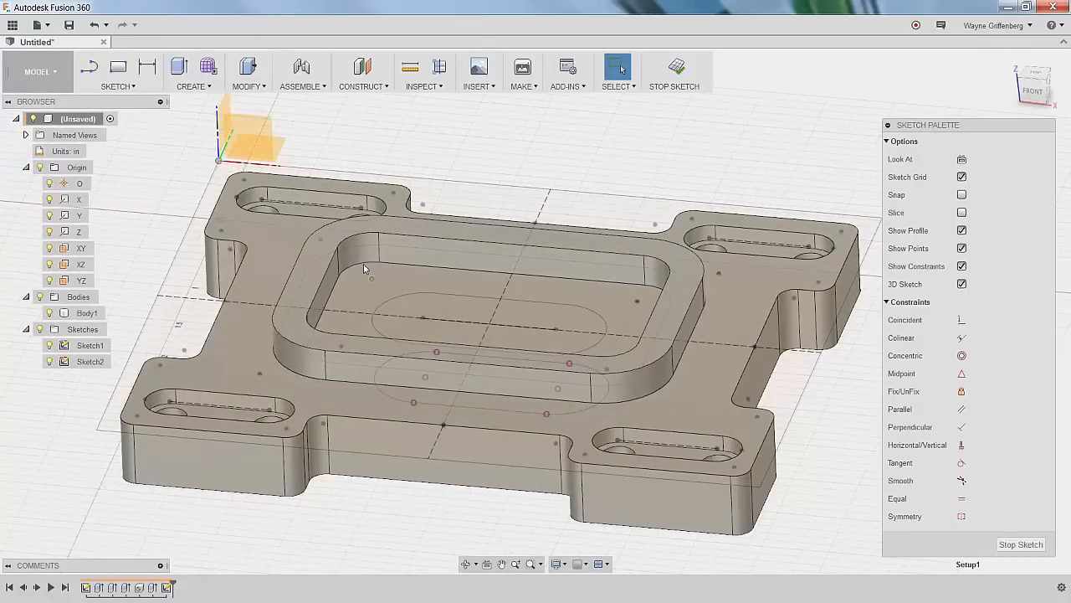
{"action": "middle_click_drag", "start_coordinate": [363, 263], "coordinate": [201, 89], "text": "shift"}
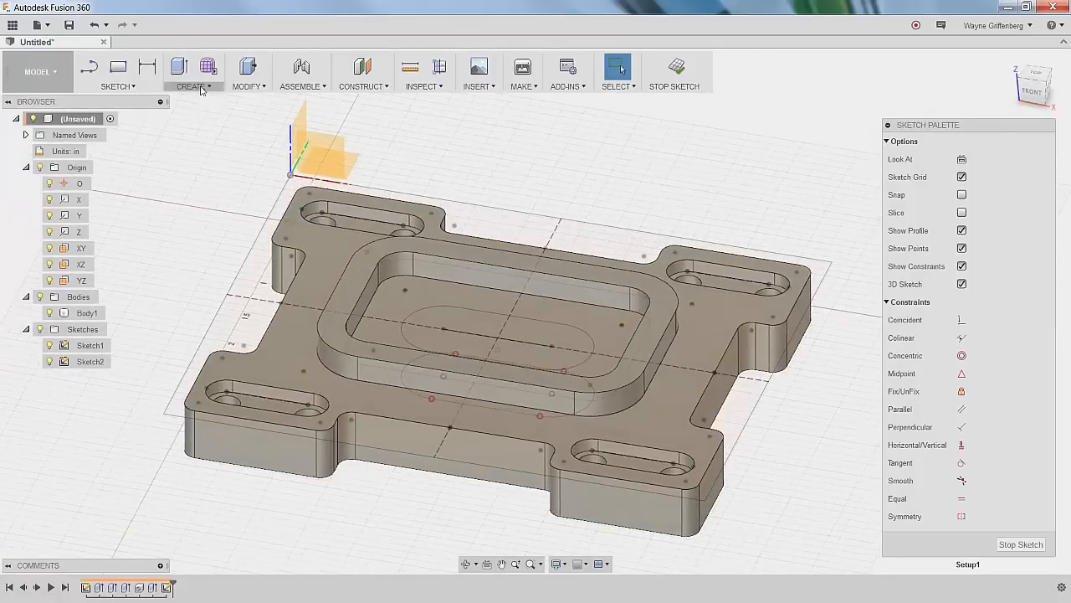
{"action": "left_click", "coordinate": [201, 88]}
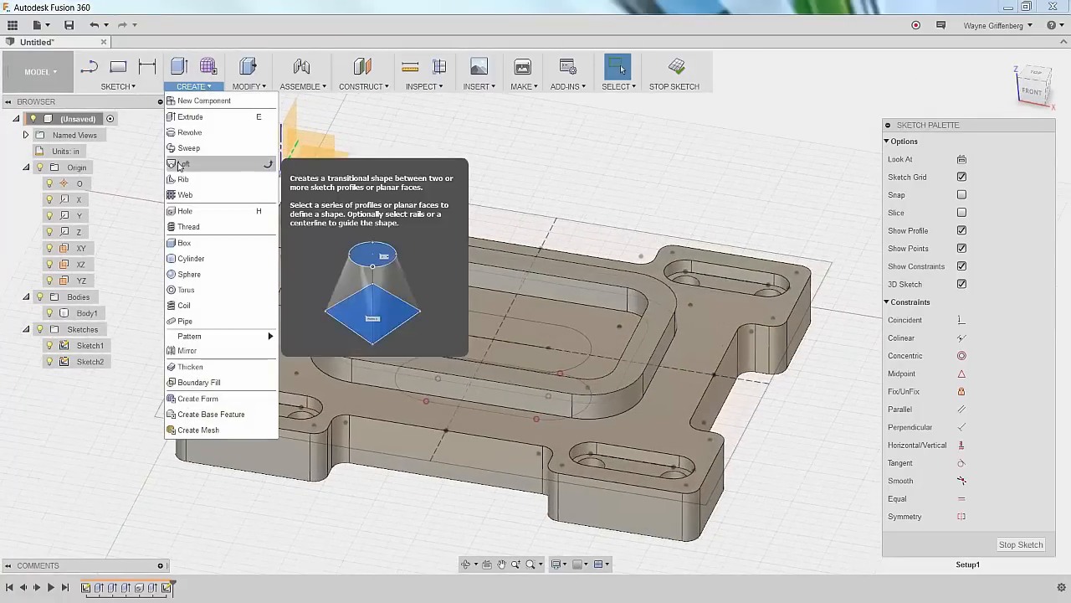
{"action": "left_click", "coordinate": [181, 166]}
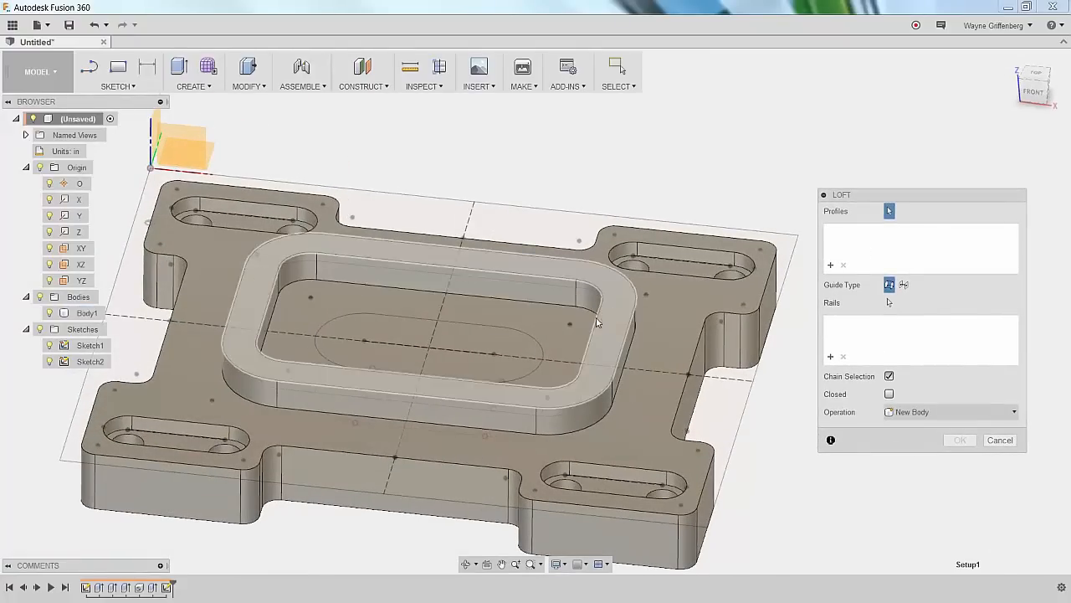
{"action": "scroll", "coordinate": [502, 304], "scroll_direction": "down", "scroll_amount": 1}
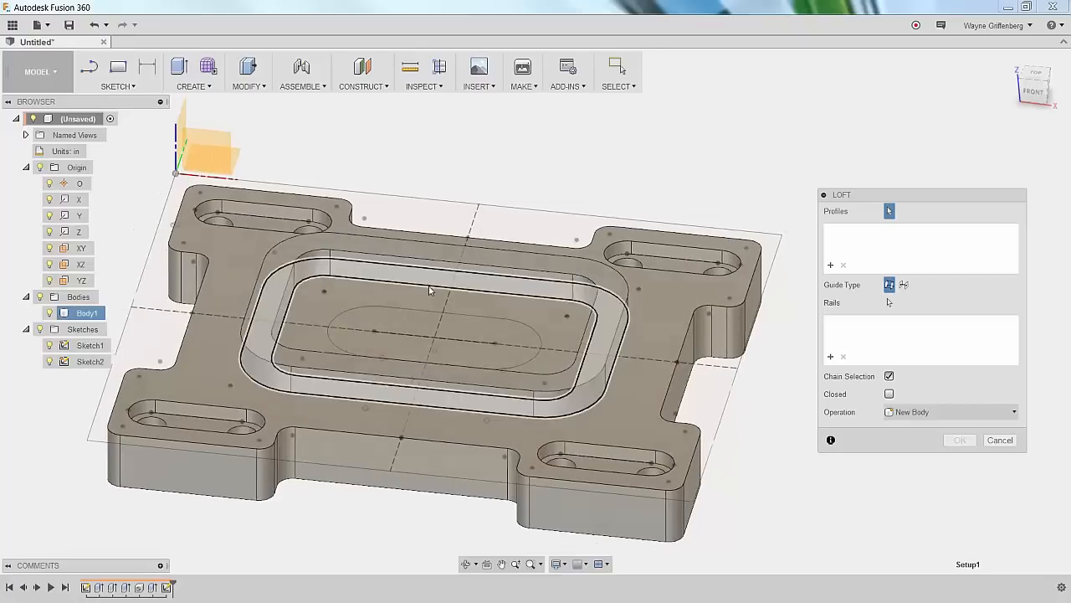
{"action": "left_click", "coordinate": [343, 289]}
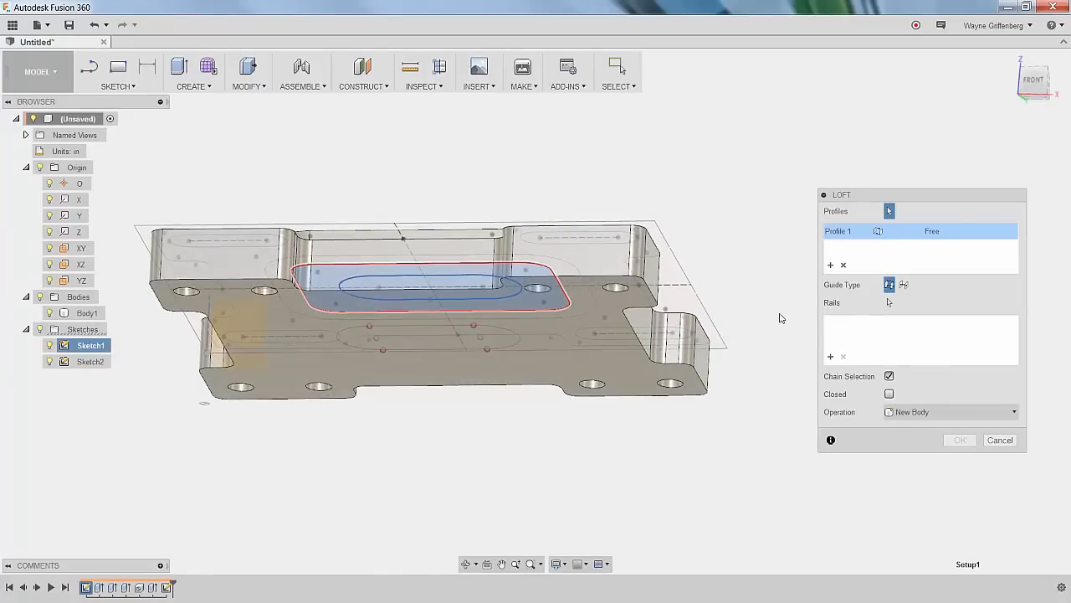
{"action": "left_click", "coordinate": [387, 343]}
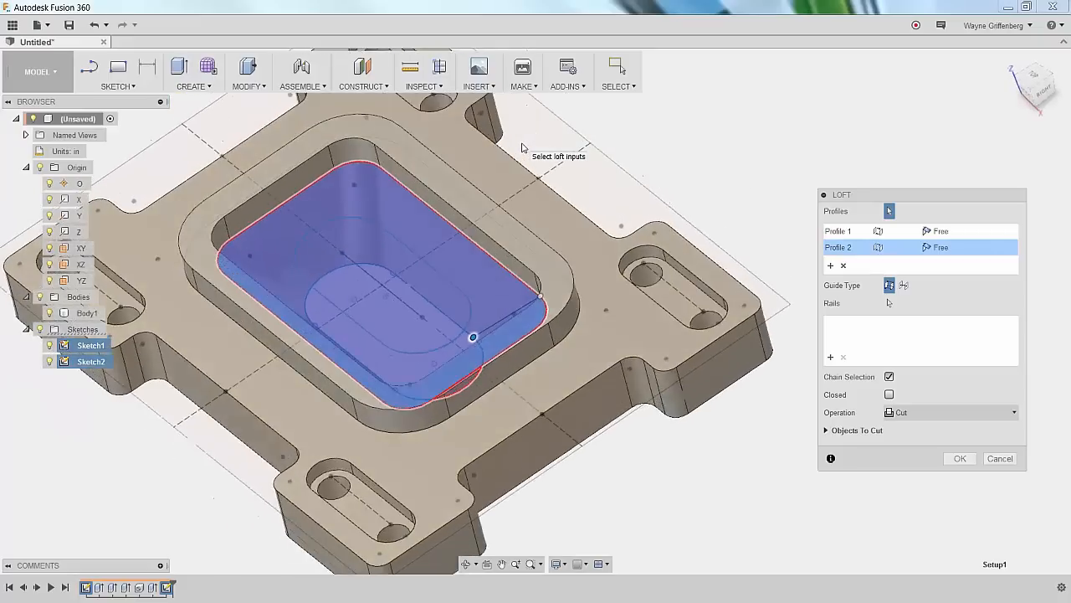
{"action": "left_click", "coordinate": [959, 459]}
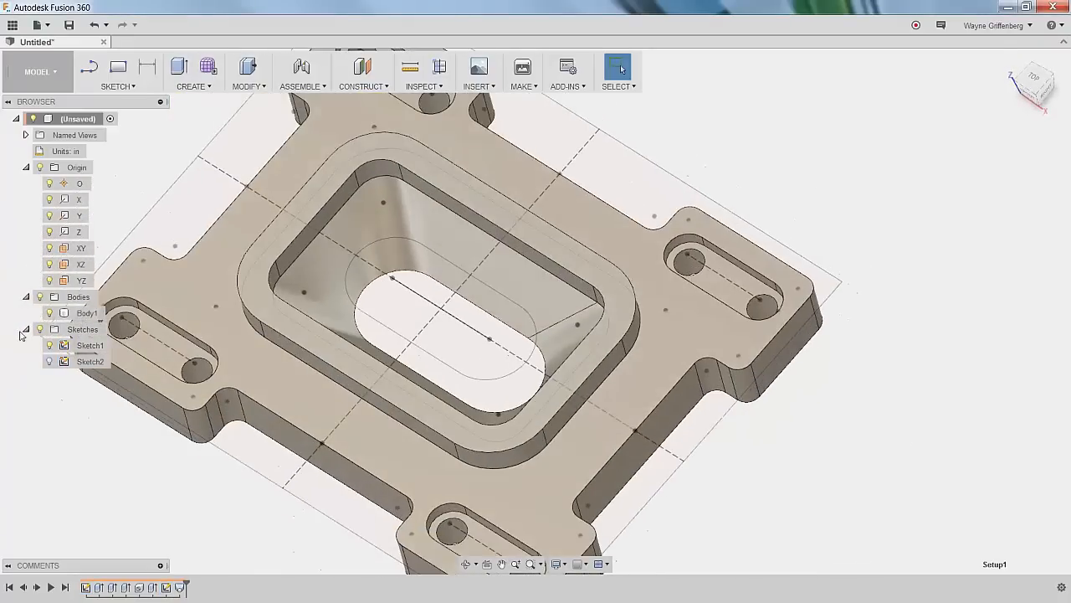
{"action": "left_click", "coordinate": [49, 345]}
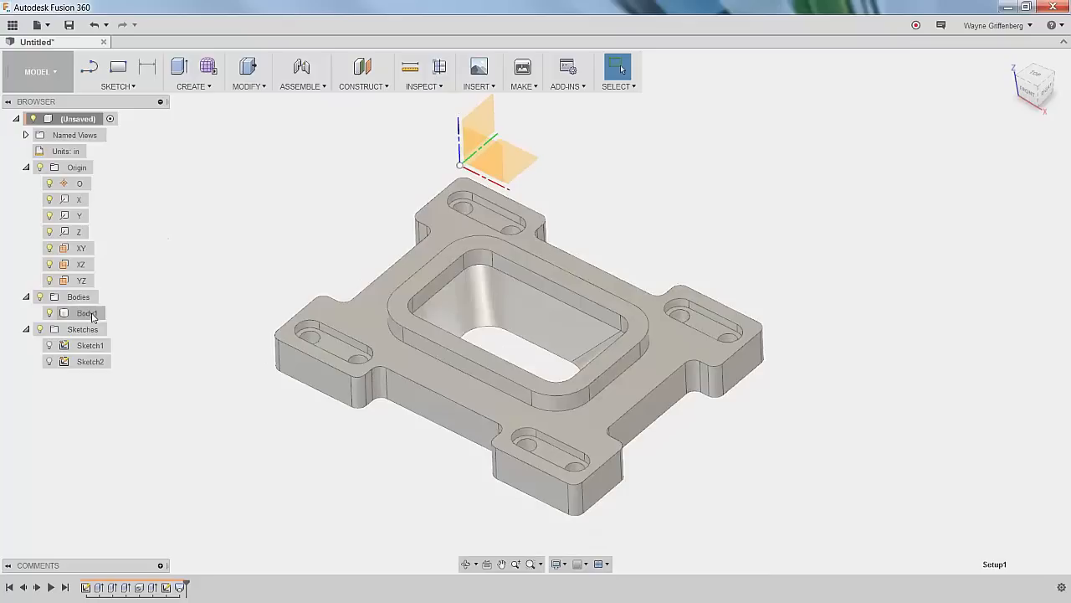
Save the design as Adapter Plate in the master folder of the Fusion 360 Fast Track project.
{"action": "left_click", "coordinate": [69, 27]}
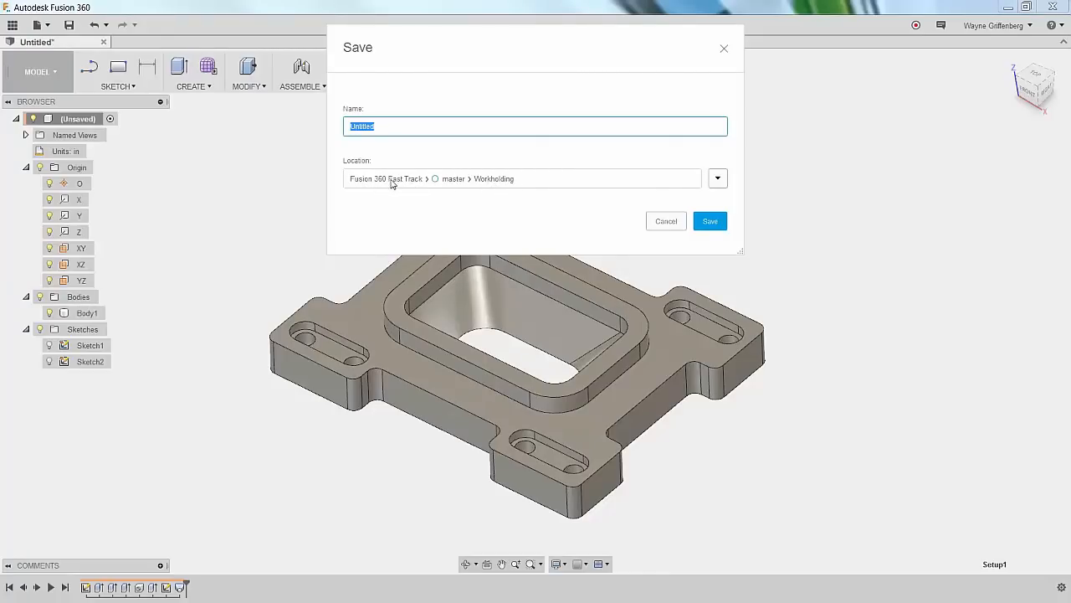
{"action": "left_click", "coordinate": [717, 179]}
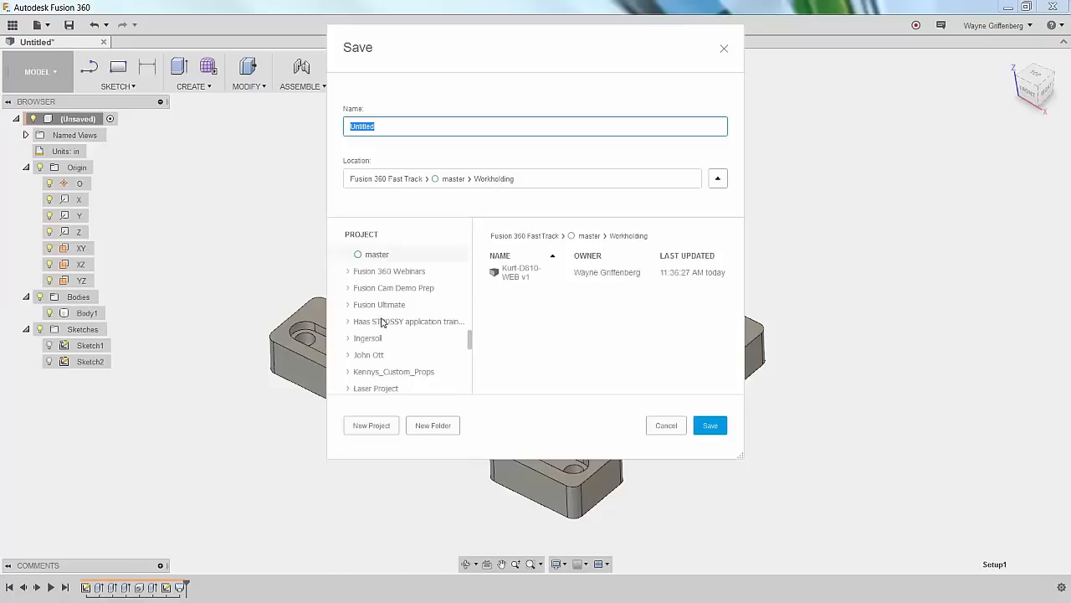
{"action": "left_click_drag", "start_coordinate": [470, 338], "coordinate": [467, 276]}
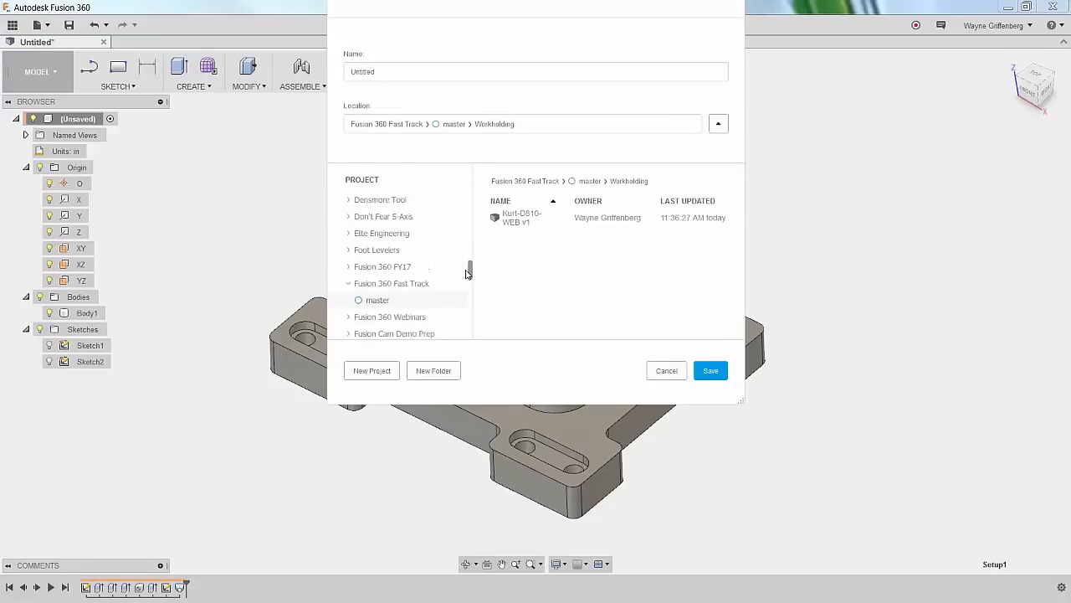
{"action": "left_click", "coordinate": [364, 267]}
{"action": "left_click", "coordinate": [397, 268]}
{"action": "left_click_drag", "start_coordinate": [448, 11], "coordinate": [409, 114]}
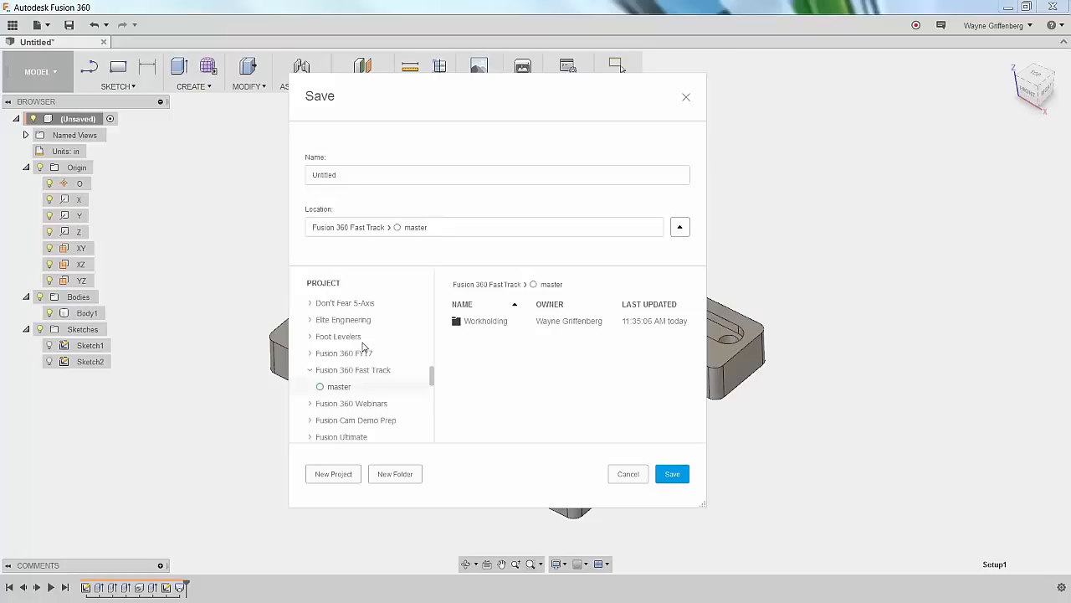
{"action": "left_click_drag", "start_coordinate": [361, 89], "coordinate": [371, 76]}
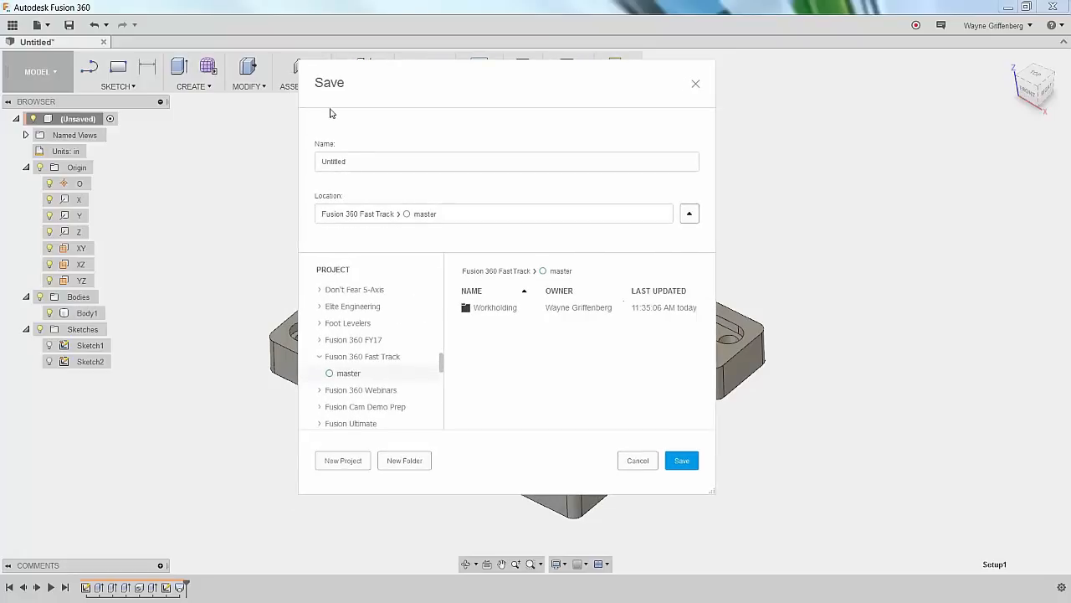
{"action": "left_click_drag", "start_coordinate": [357, 162], "coordinate": [269, 162]}
{"action": "type", "text": "Adapter Plate"}
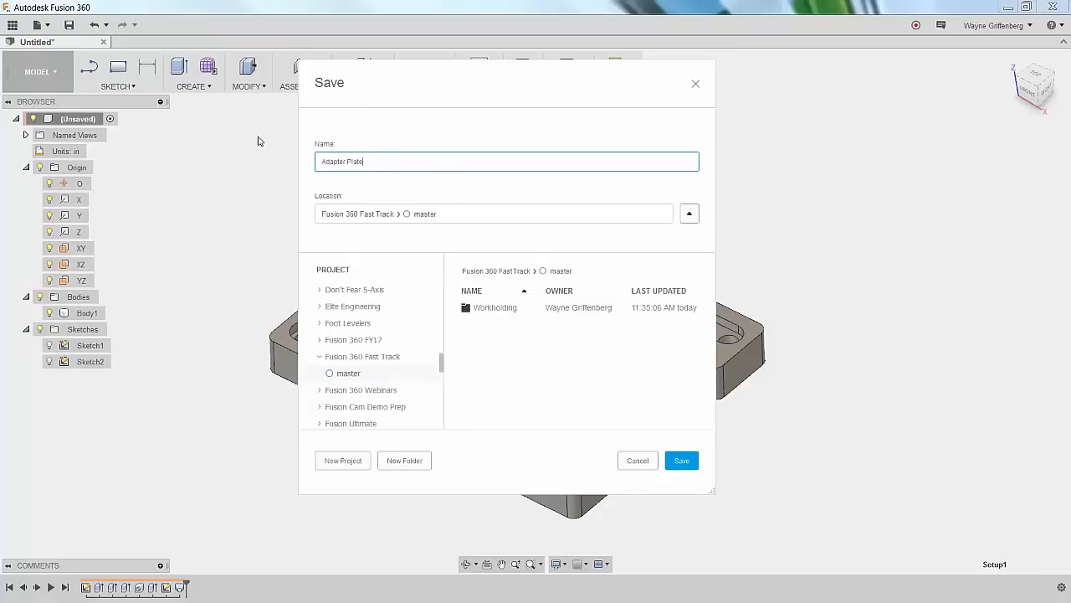
{"action": "left_click", "coordinate": [682, 461]}
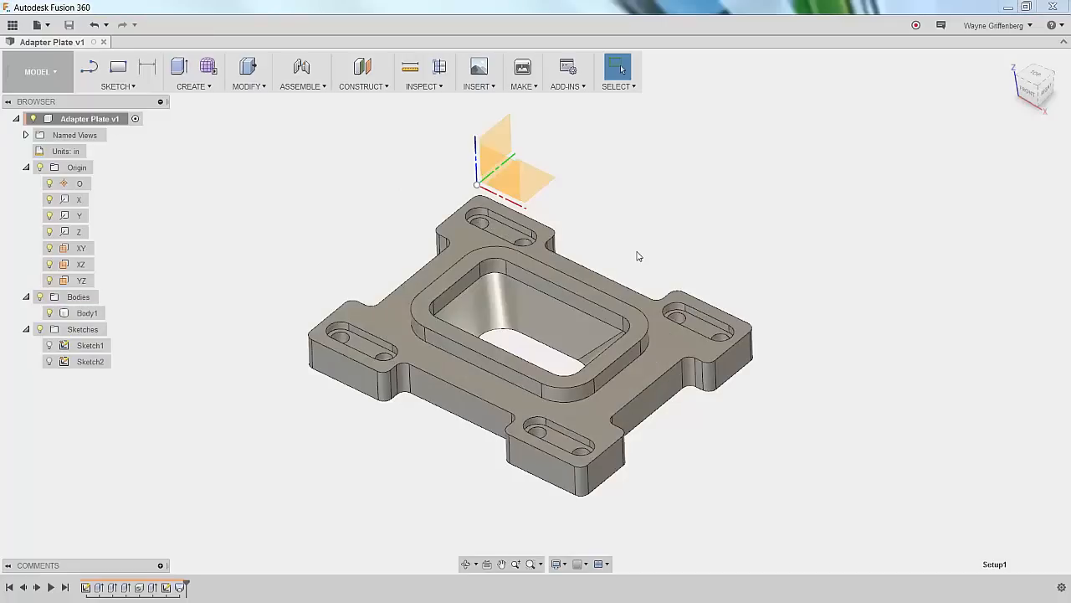
Switch to the web browser and search Google for Kurt D810 in a new tab.
{"action": "key", "text": "alt+Tab"}
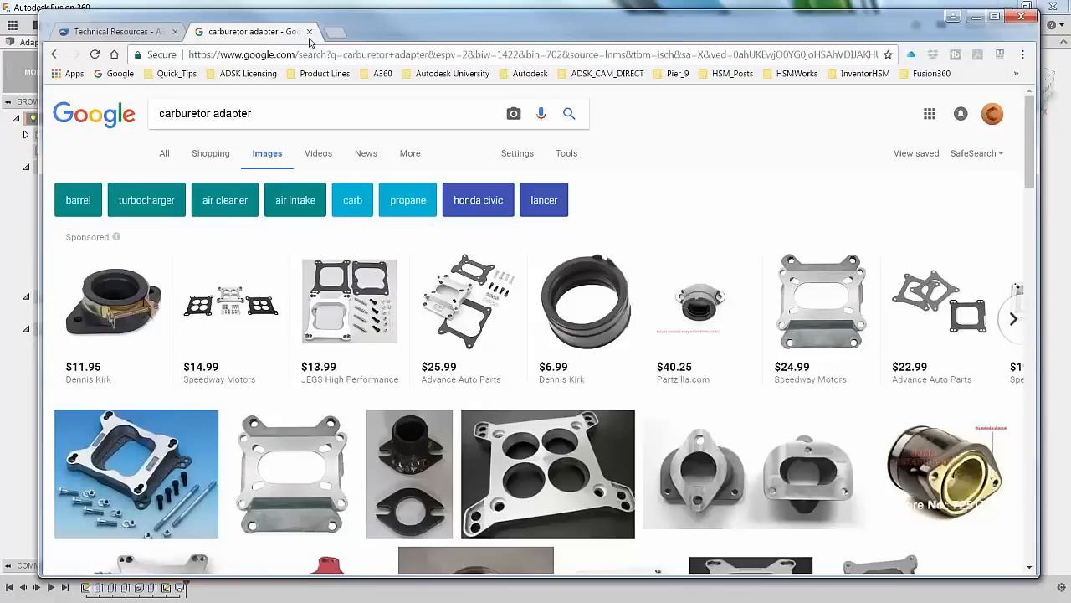
{"action": "left_click", "coordinate": [334, 32]}
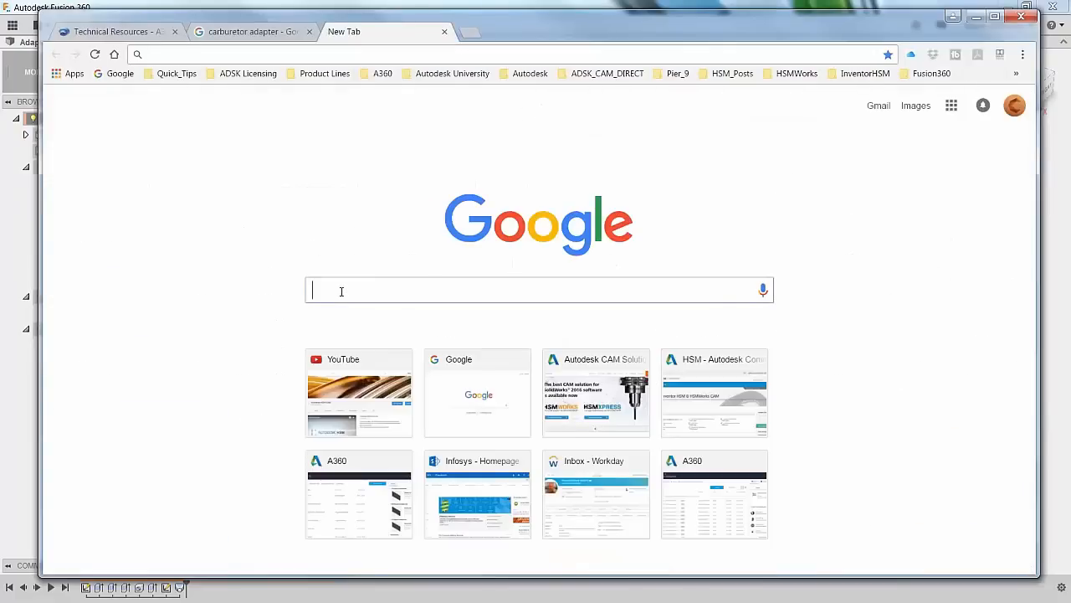
{"action": "type", "text": "kurt"}
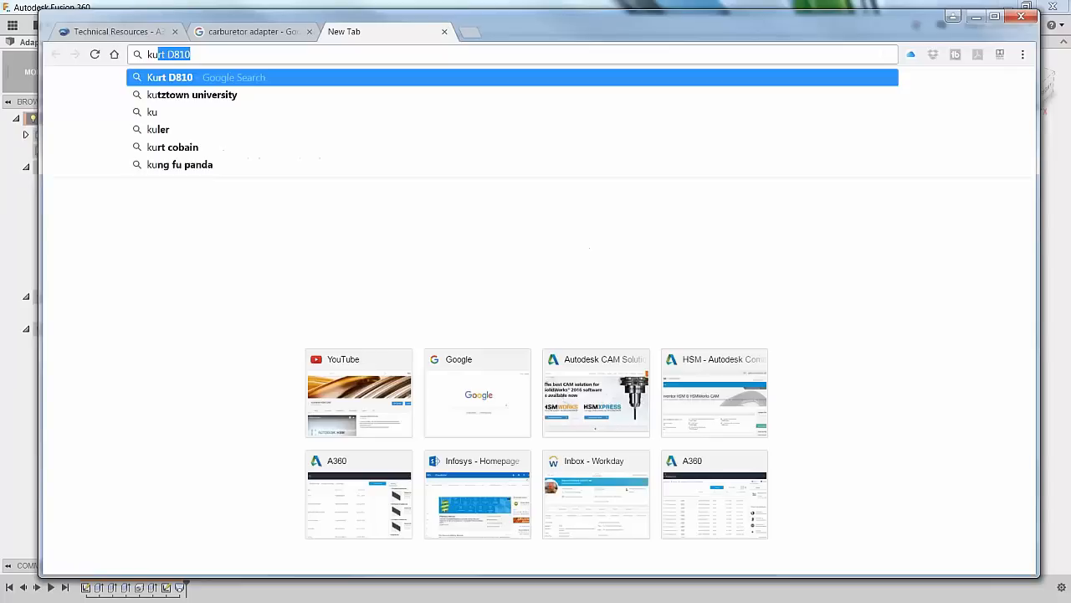
{"action": "type", "text": " D"}
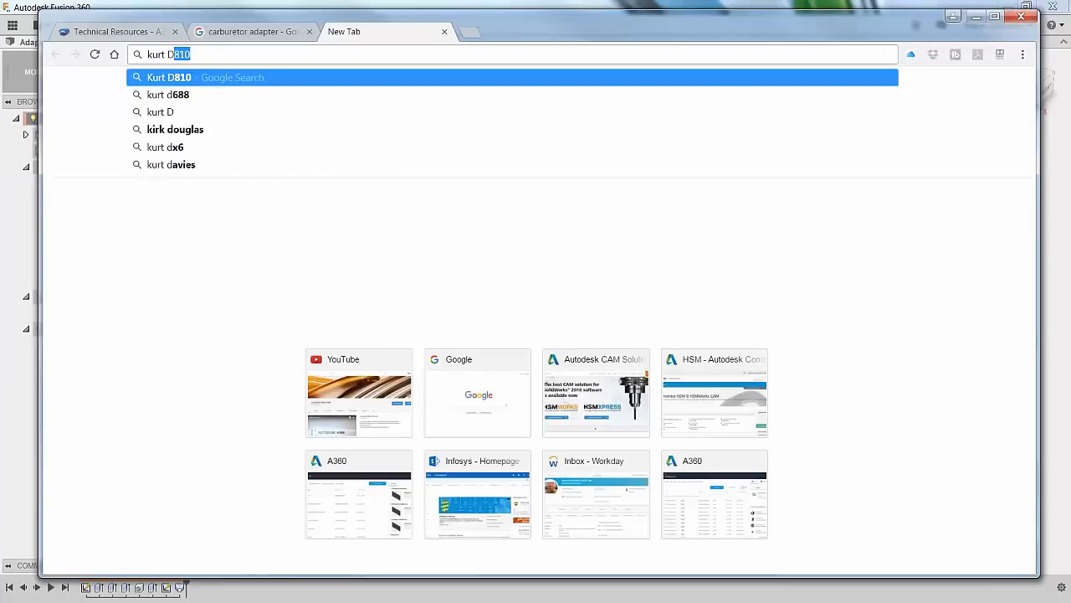
{"action": "type", "text": "810"}
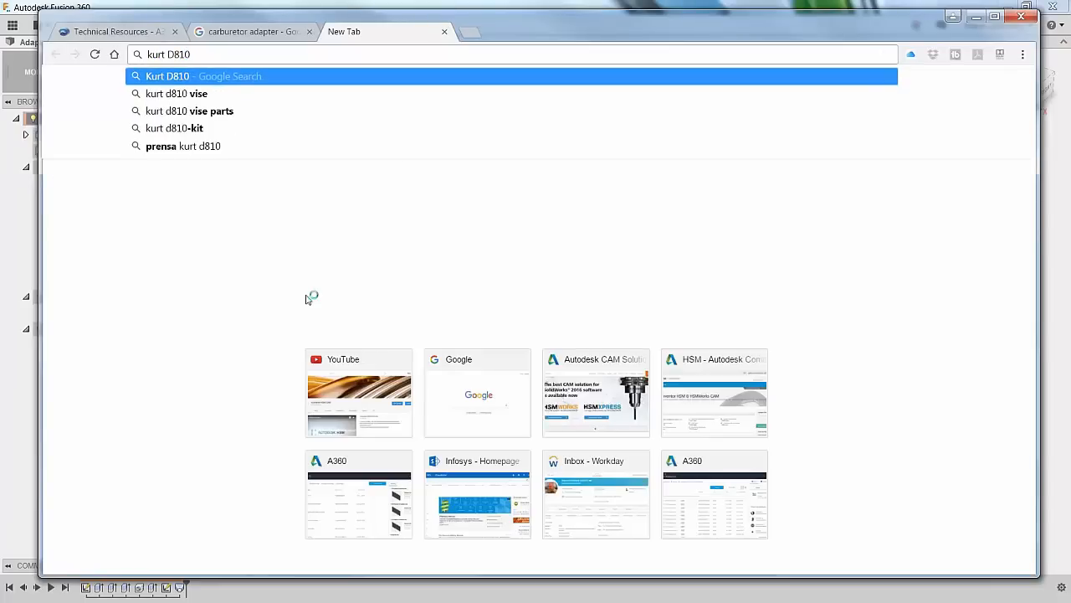
{"action": "key", "text": "Return"}
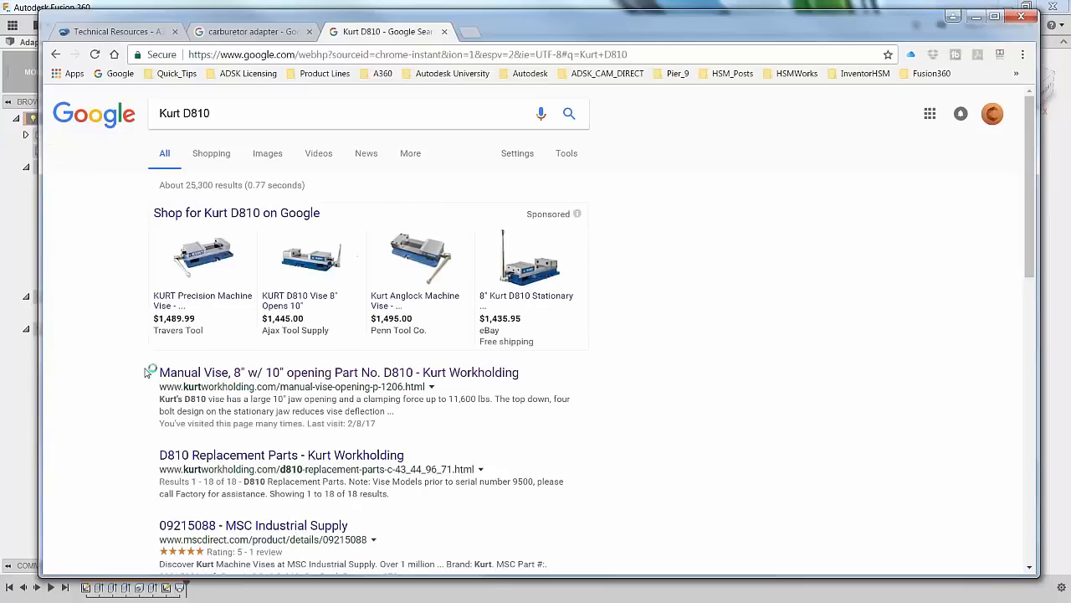
Open Kurt Workholding's D810 manual vise page, find its 2D / 3D CAD drawings section and rotate the 3D preview.
{"action": "left_click", "coordinate": [440, 373]}
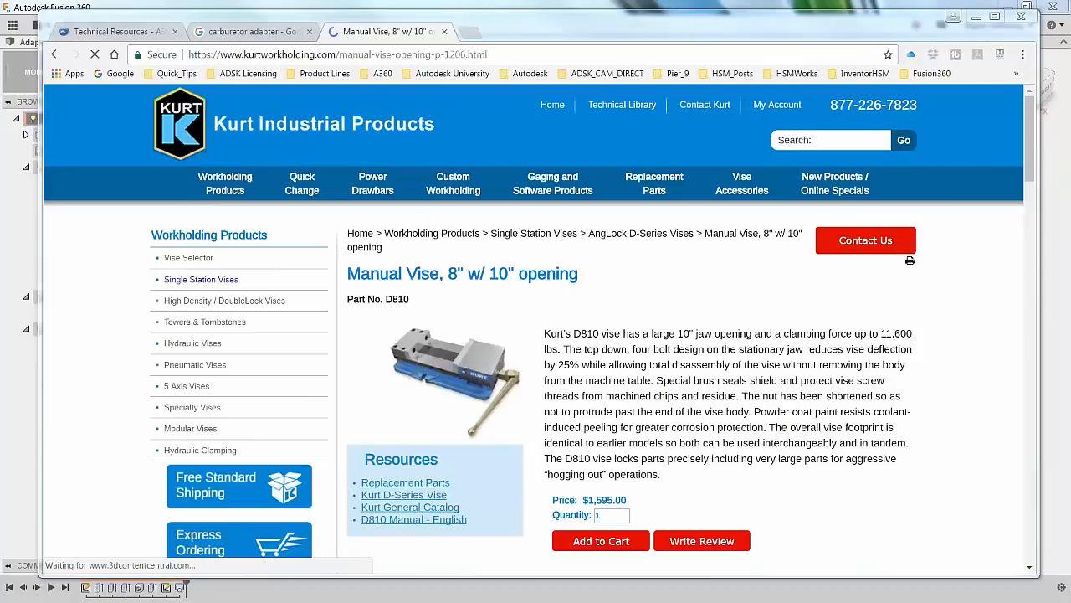
{"action": "mouse_move", "coordinate": [170, 431]}
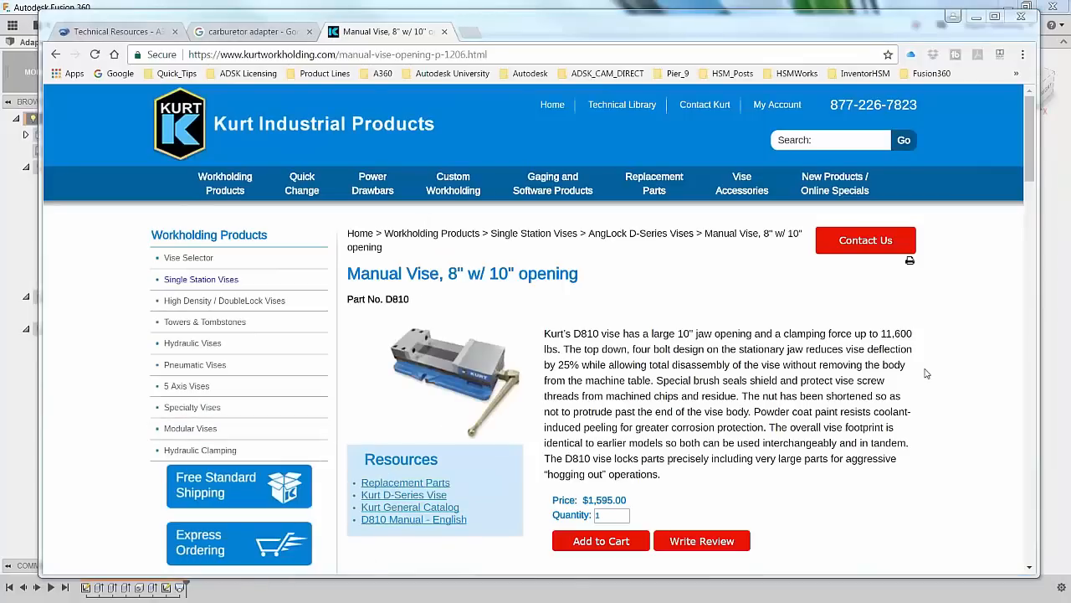
{"action": "scroll", "coordinate": [954, 371], "scroll_direction": "down", "scroll_amount": 5}
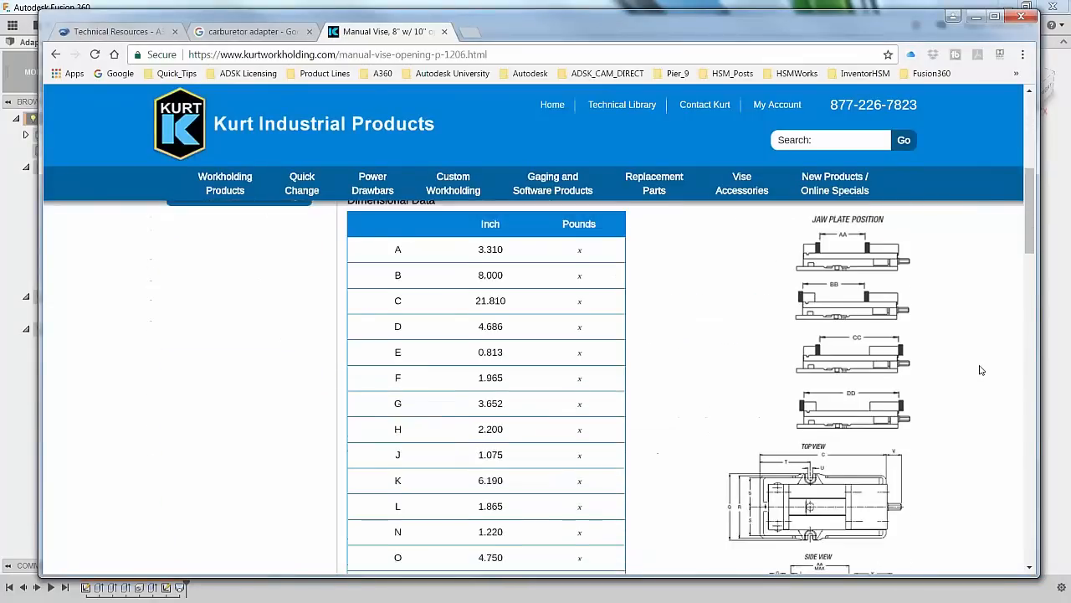
{"action": "scroll", "coordinate": [978, 370], "scroll_direction": "down", "scroll_amount": 8}
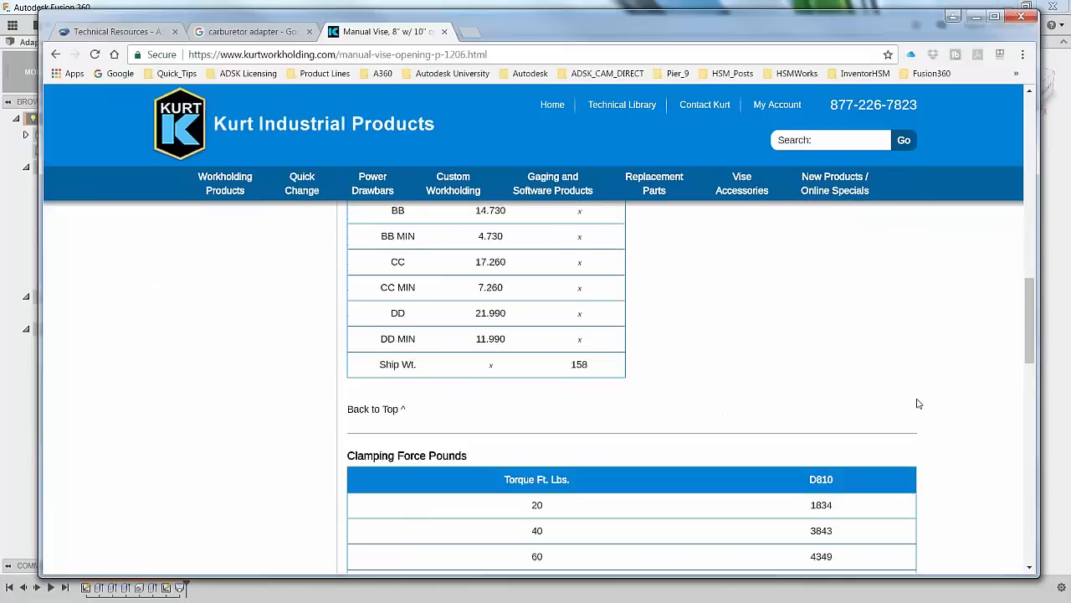
{"action": "scroll", "coordinate": [919, 406], "scroll_direction": "down", "scroll_amount": 10}
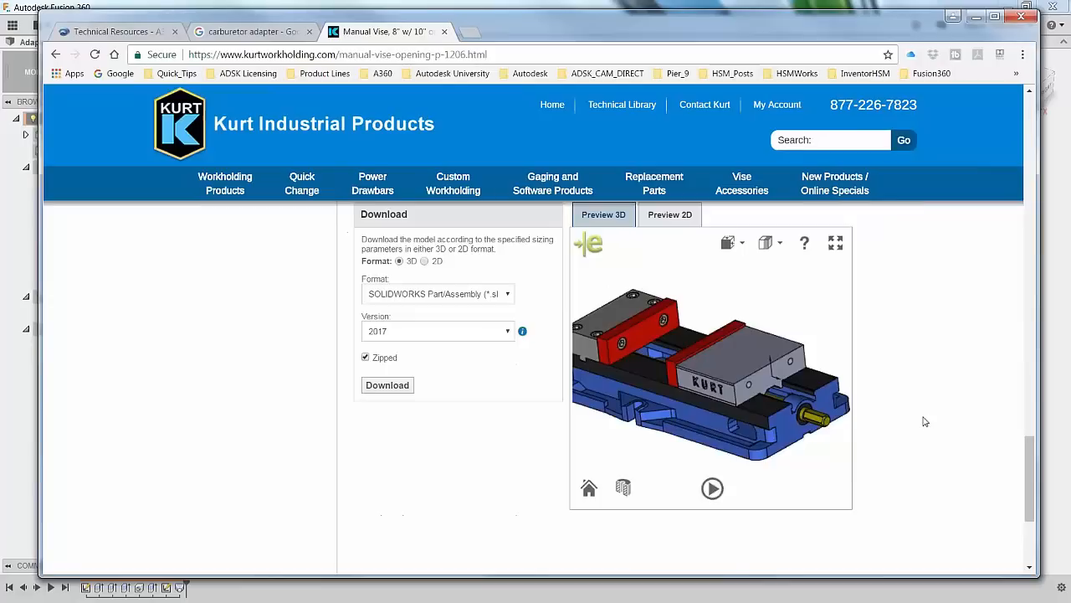
{"action": "scroll", "coordinate": [924, 421], "scroll_direction": "up", "scroll_amount": 1}
{"action": "left_click_drag", "start_coordinate": [711, 385], "coordinate": [708, 406]}
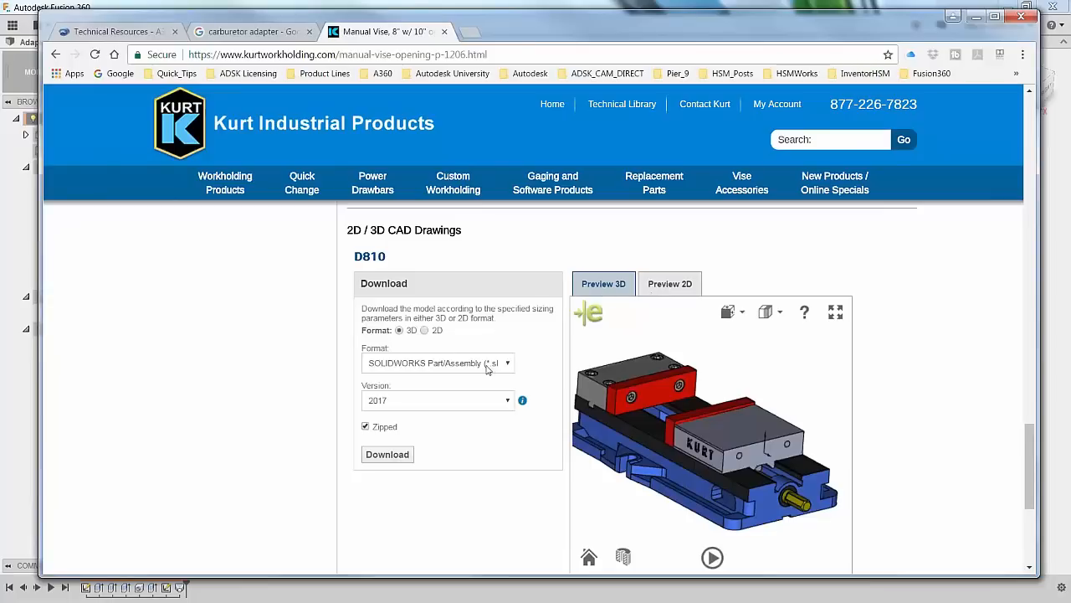
Download the D810-WEB vise model as an unzipped SOLIDWORKS part in version 2016.
{"action": "left_click", "coordinate": [509, 400]}
{"action": "left_click", "coordinate": [419, 426]}
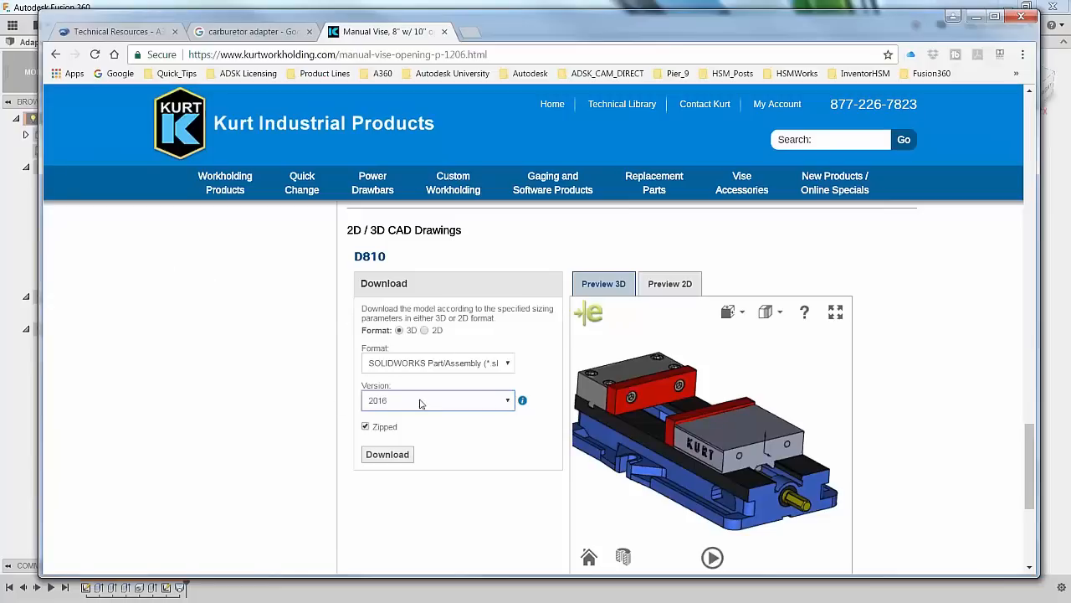
{"action": "left_click", "coordinate": [366, 426]}
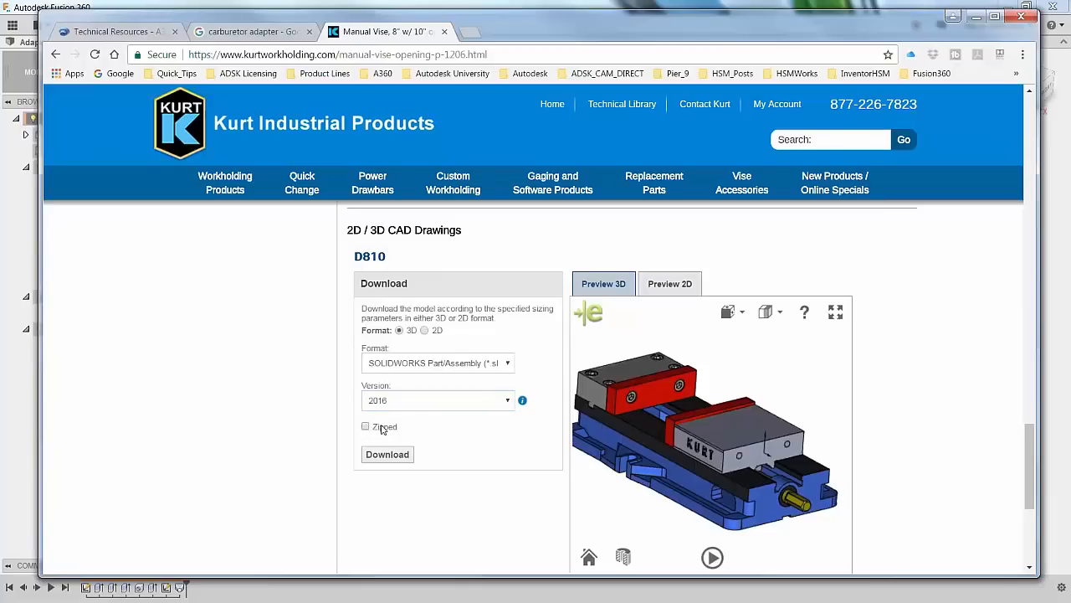
{"action": "left_click", "coordinate": [386, 453]}
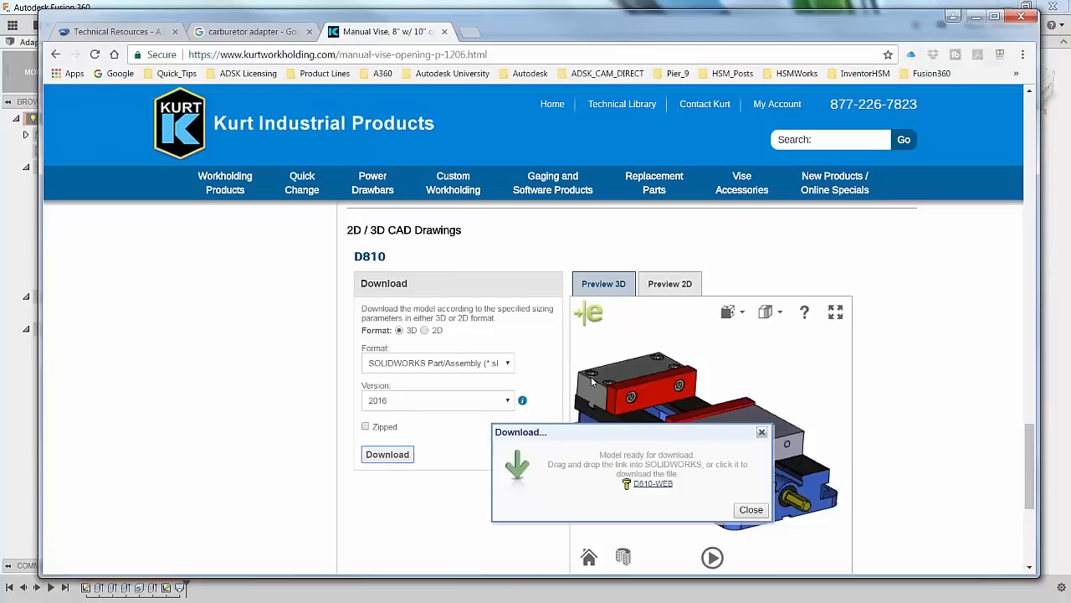
{"action": "left_click", "coordinate": [657, 484]}
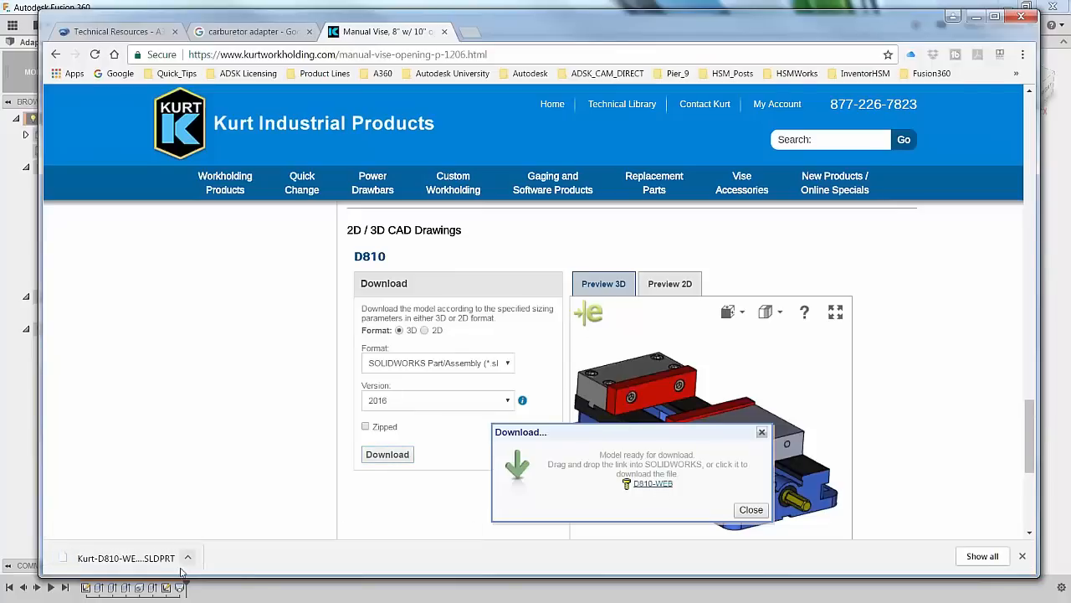
Show the downloaded vise model in its folder and copy the Kurt-D810-WEB.SLDPRT file from Downloads.
{"action": "left_click", "coordinate": [188, 558]}
{"action": "left_click", "coordinate": [226, 510]}
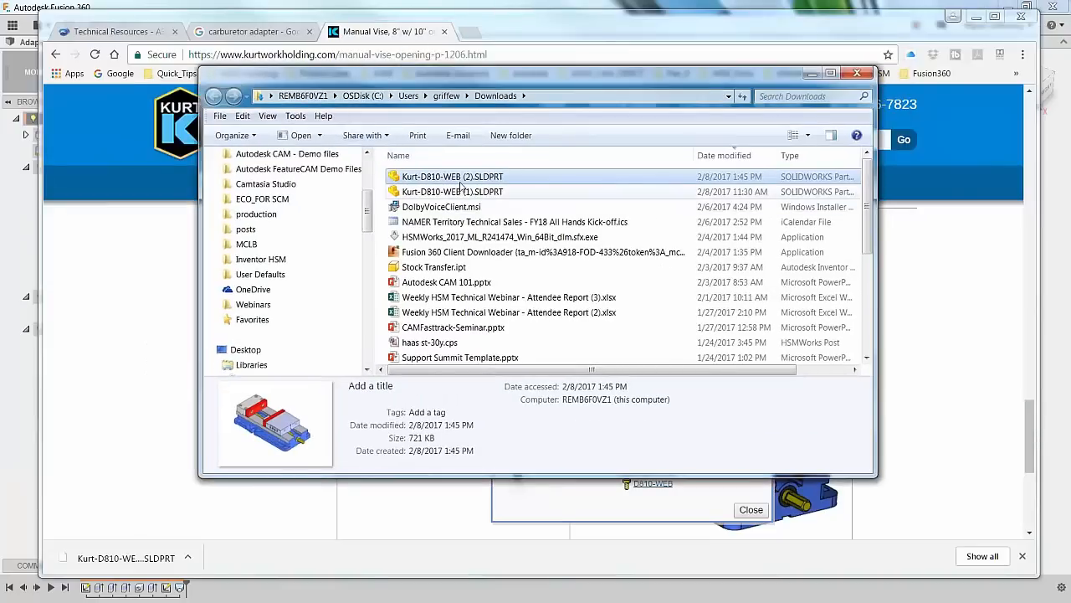
{"action": "scroll", "coordinate": [448, 201], "scroll_direction": "down", "scroll_amount": 4}
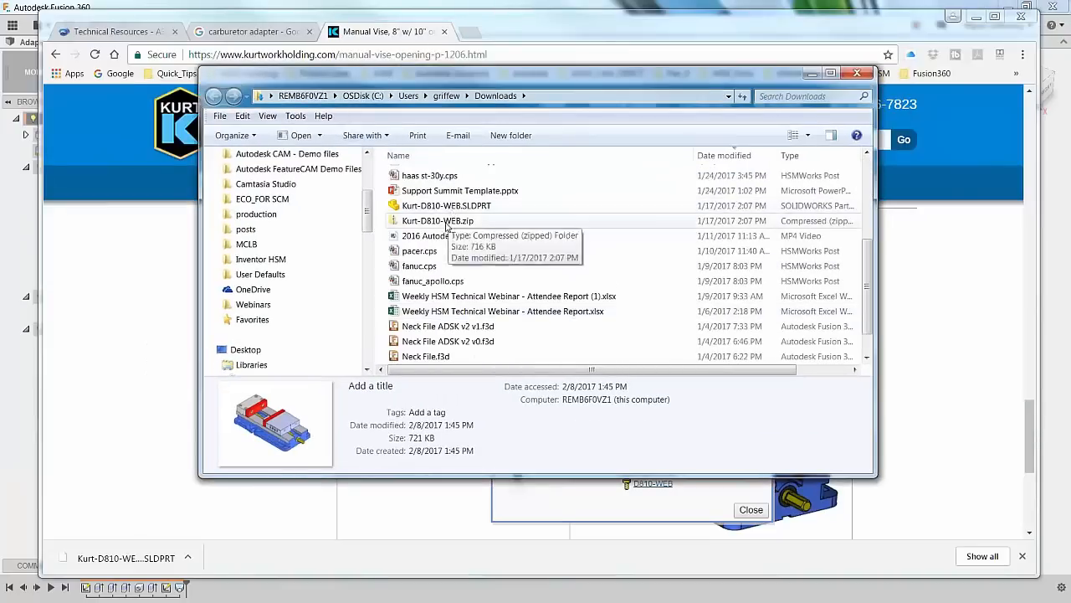
{"action": "left_click", "coordinate": [453, 221]}
{"action": "scroll", "coordinate": [454, 266], "scroll_direction": "up", "scroll_amount": 1}
{"action": "left_click", "coordinate": [467, 248]}
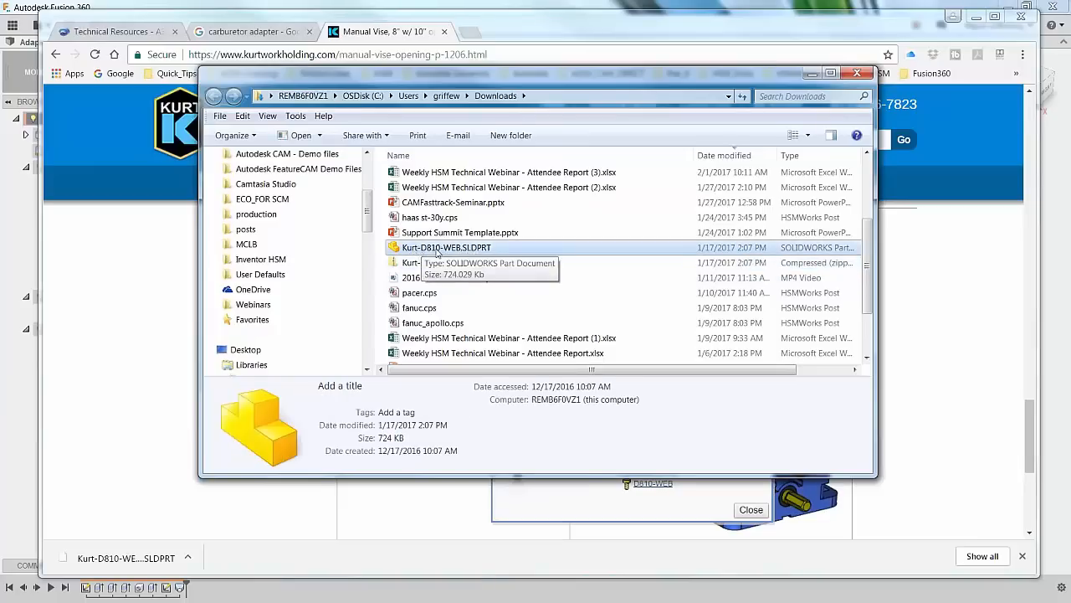
{"action": "scroll", "coordinate": [439, 254], "scroll_direction": "up", "scroll_amount": 3}
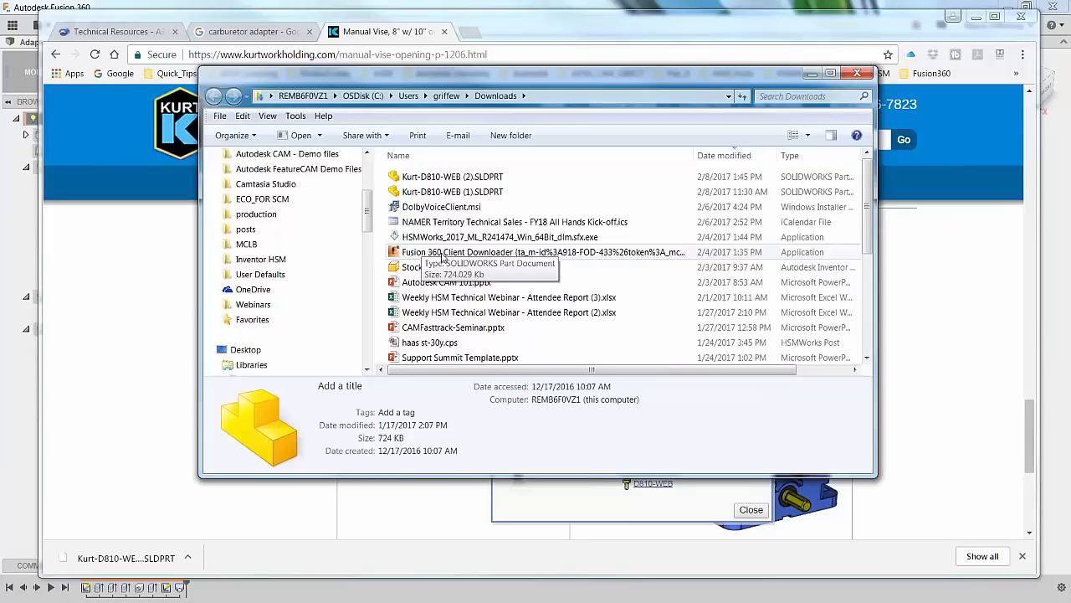
{"action": "scroll", "coordinate": [427, 253], "scroll_direction": "down", "scroll_amount": 3}
{"action": "right_click", "coordinate": [423, 252]}
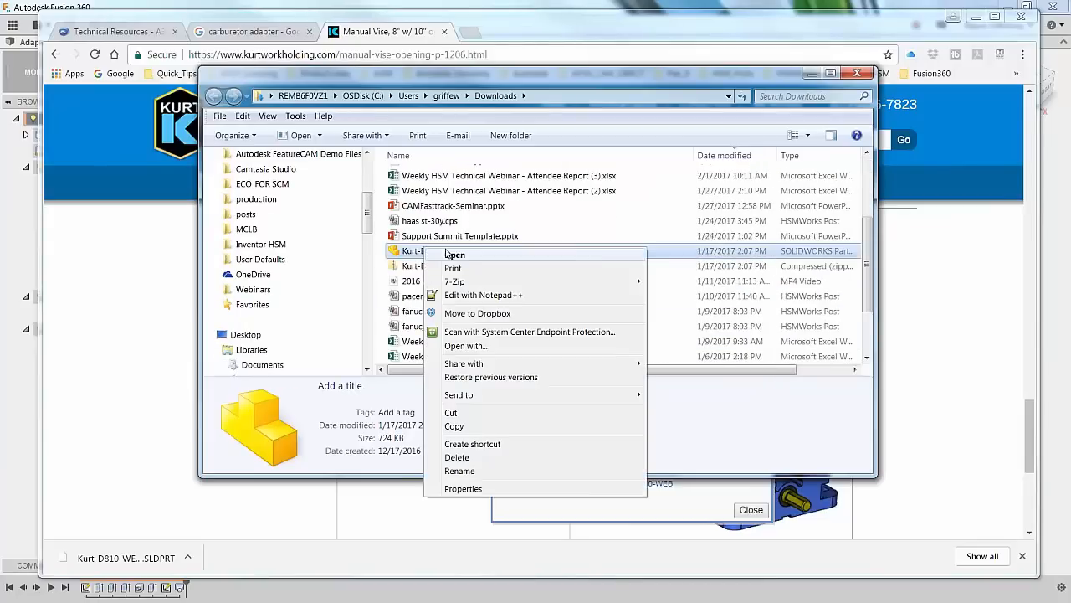
{"action": "left_click", "coordinate": [462, 426]}
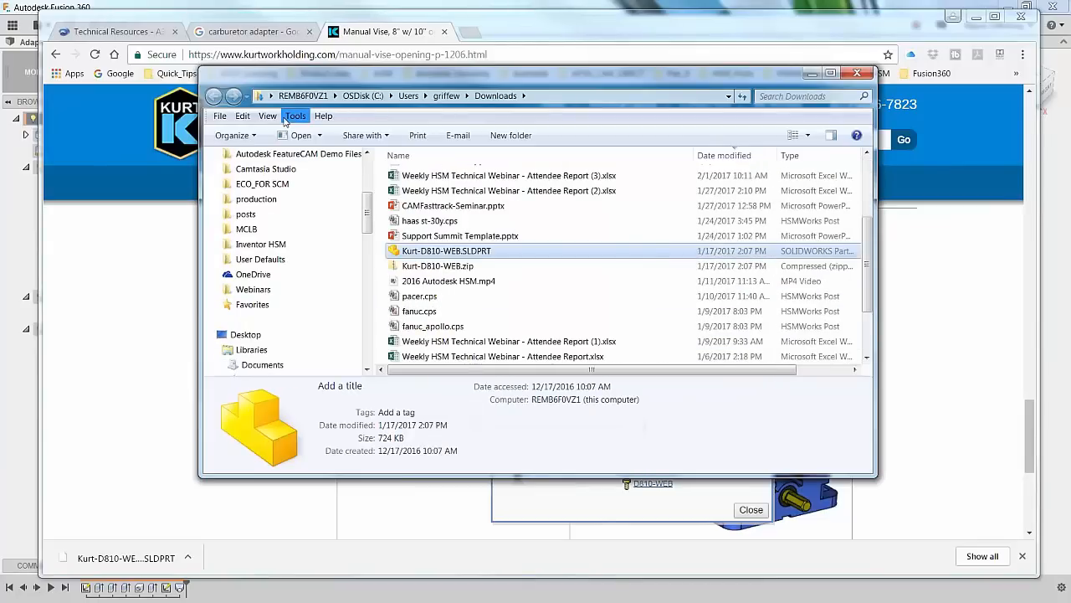
Open the Fast Track Webinar folder to check for the Kurt vise part file.
{"action": "left_click_drag", "start_coordinate": [366, 217], "coordinate": [366, 350]}
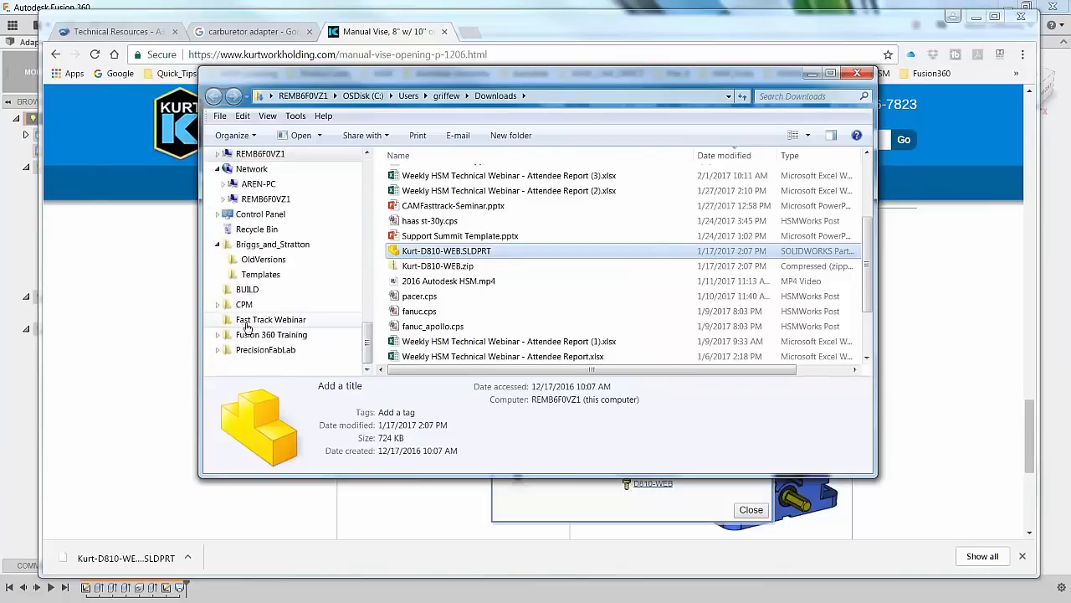
{"action": "left_click", "coordinate": [260, 319]}
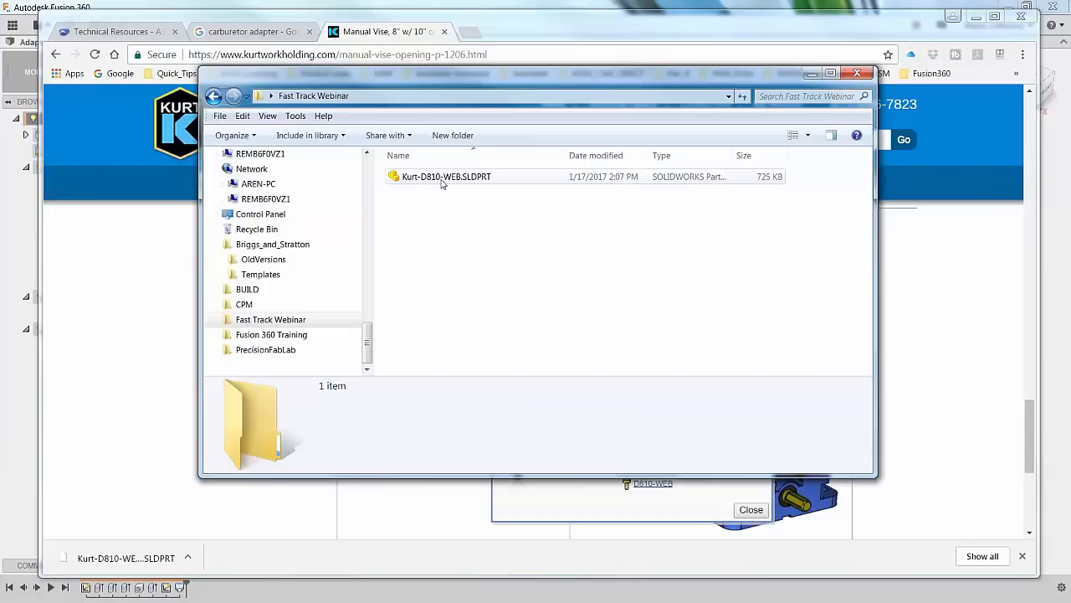
{"action": "left_click_drag", "start_coordinate": [446, 79], "coordinate": [403, 84]}
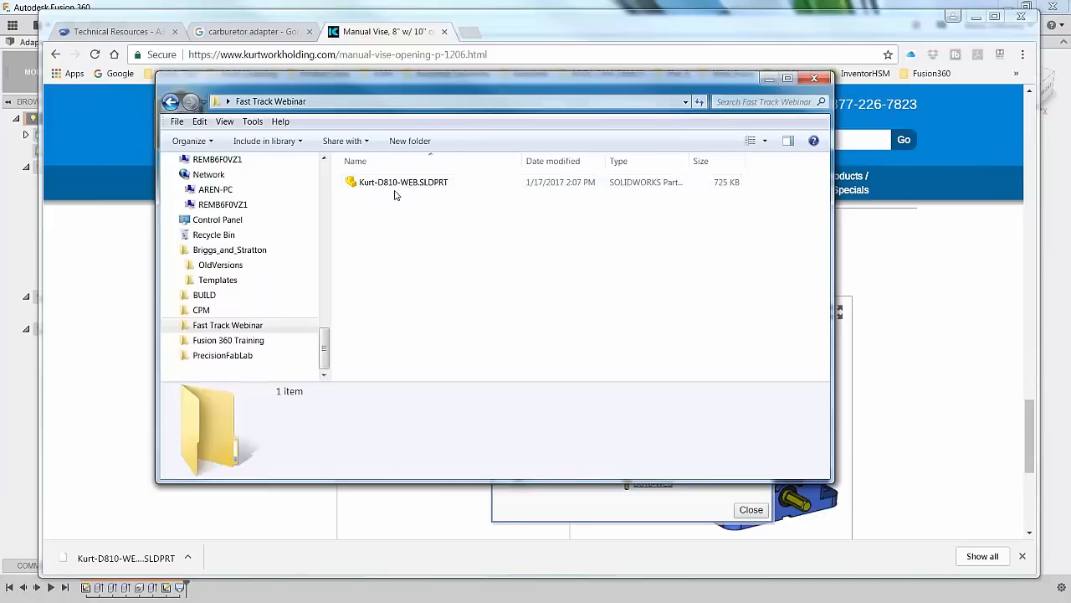
{"action": "left_click_drag", "start_coordinate": [412, 100], "coordinate": [414, 118]}
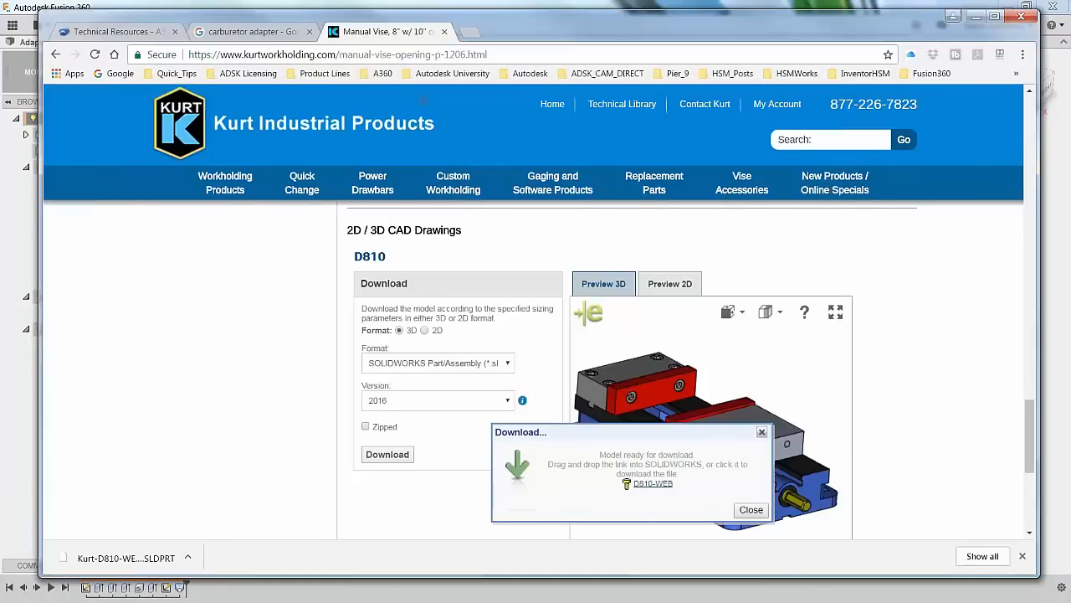
Return to Fusion 360, collapse the Origin folder of the Adapter Plate and show the project's stored files.
{"action": "left_click", "coordinate": [770, 96]}
{"action": "left_click", "coordinate": [976, 17]}
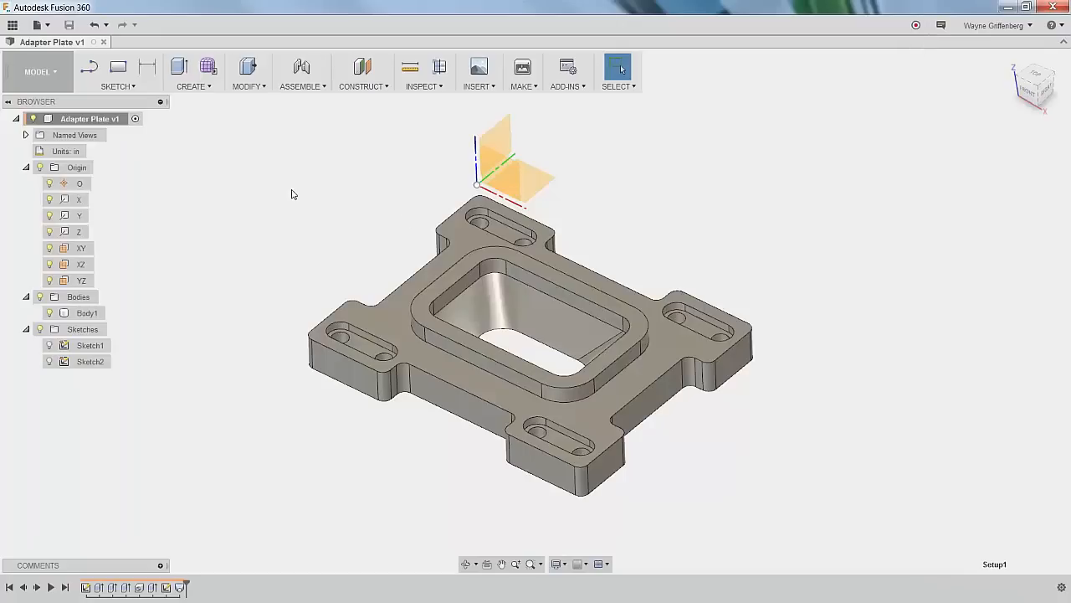
{"action": "left_click", "coordinate": [26, 167]}
{"action": "left_click", "coordinate": [12, 27]}
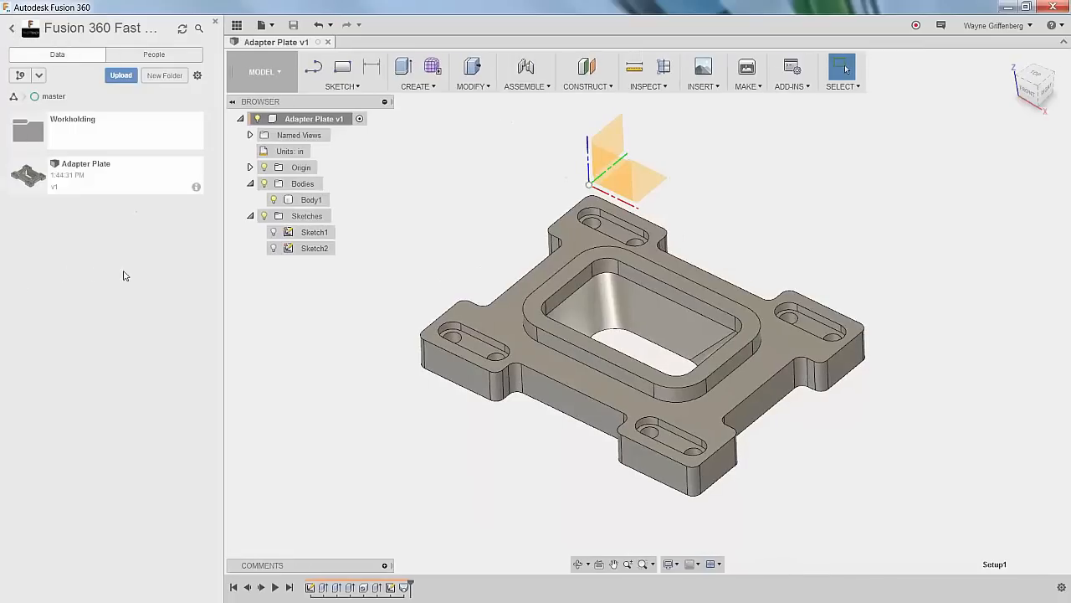
Upload Kurt-D810-WEB.SLDPRT from the Fast Track Webinar folder to the project's master location, check the upload's job status and close it.
{"action": "left_click", "coordinate": [120, 76]}
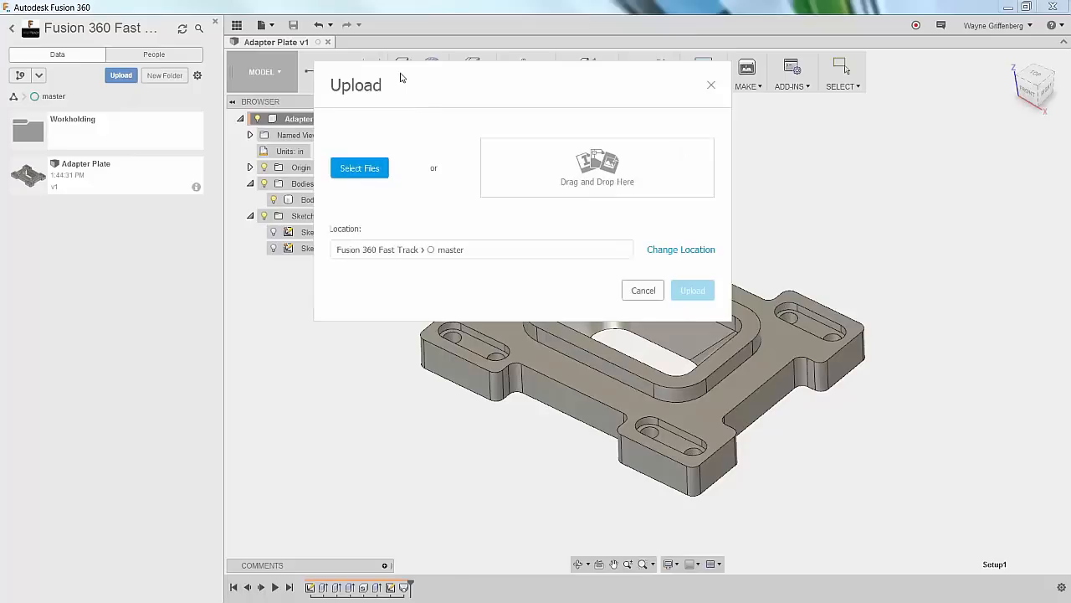
{"action": "left_click", "coordinate": [373, 135]}
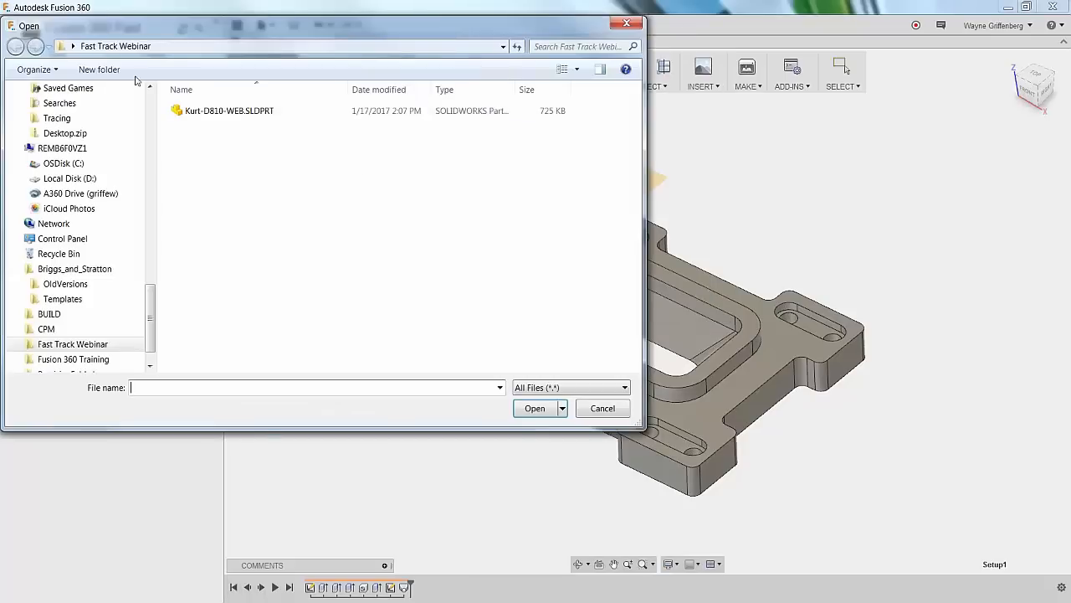
{"action": "scroll", "coordinate": [144, 324], "scroll_direction": "up", "scroll_amount": 3}
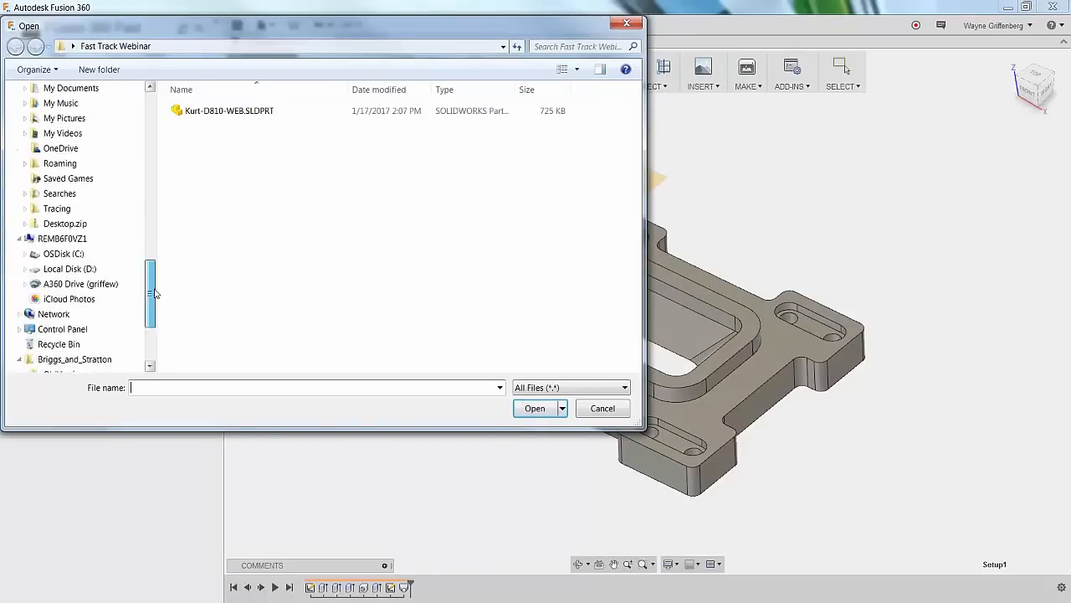
{"action": "scroll", "coordinate": [147, 324], "scroll_direction": "down", "scroll_amount": 4}
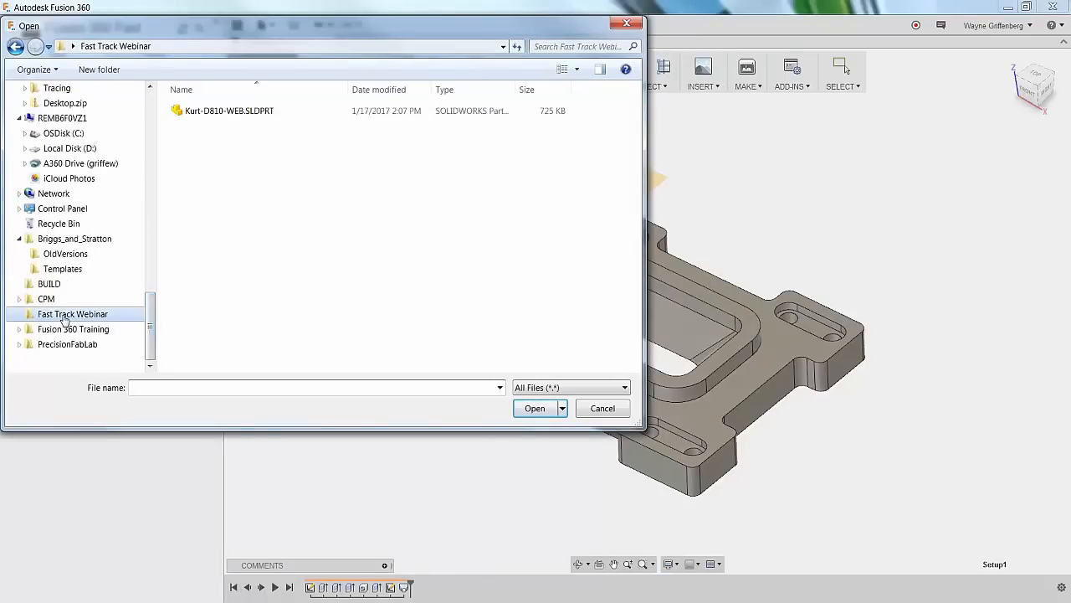
{"action": "left_click", "coordinate": [226, 114]}
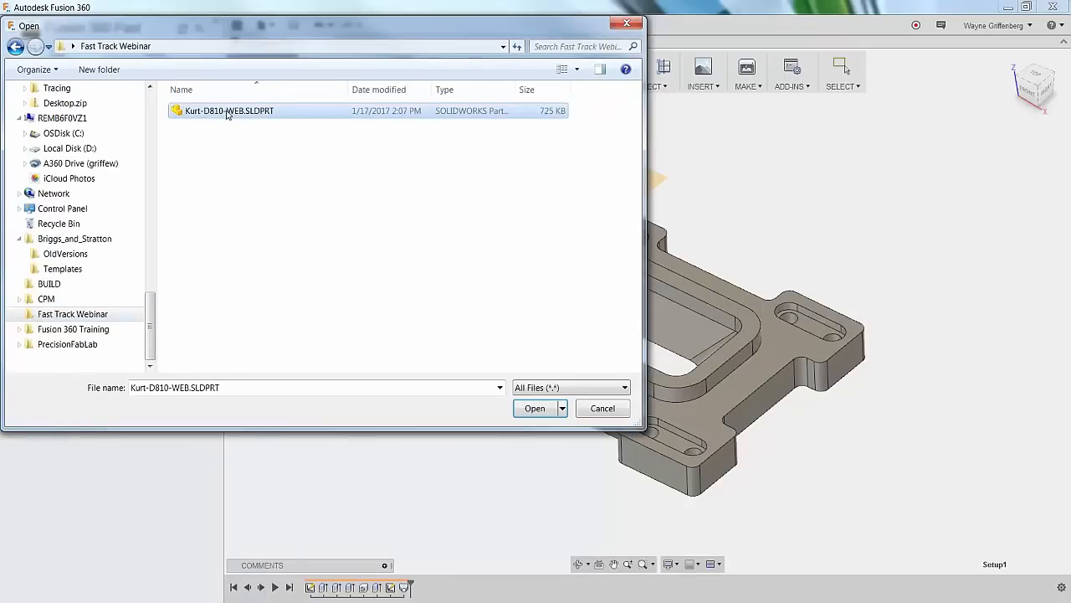
{"action": "left_click", "coordinate": [535, 409]}
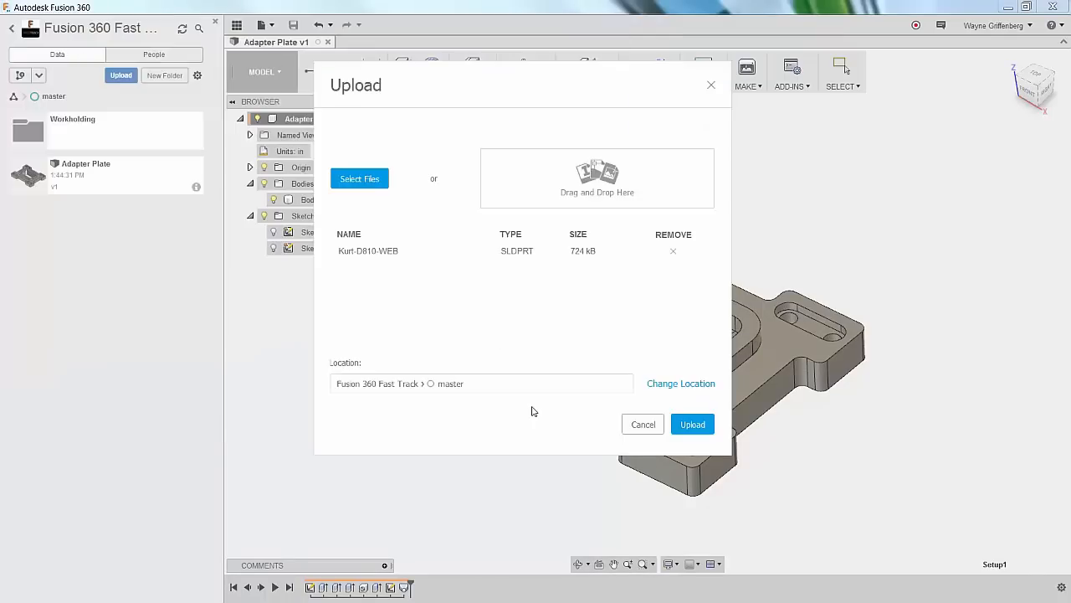
{"action": "left_click", "coordinate": [692, 423]}
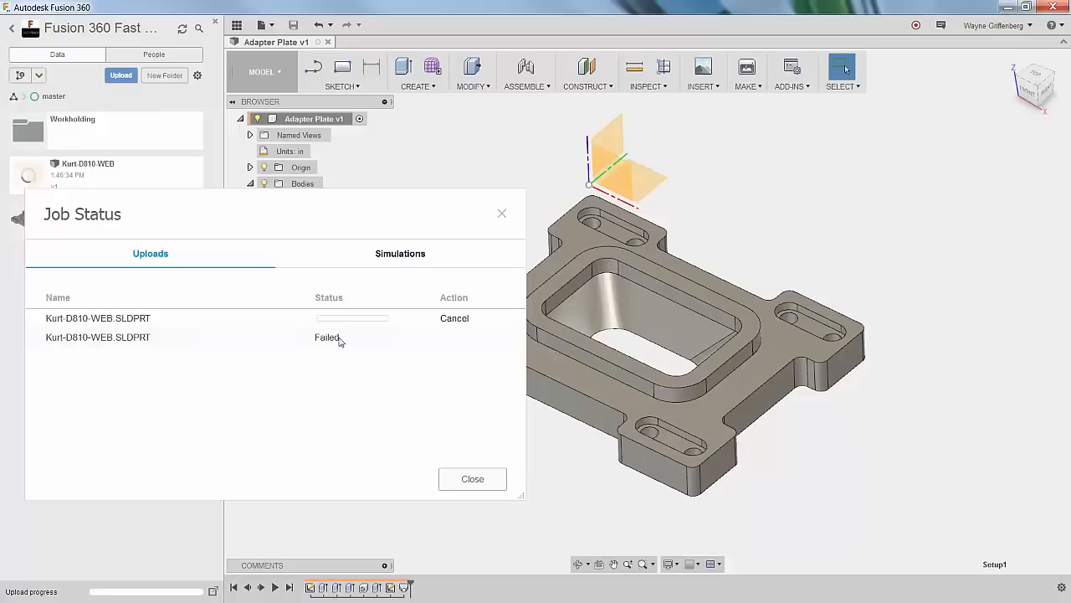
{"action": "left_click_drag", "start_coordinate": [310, 207], "coordinate": [337, 231]}
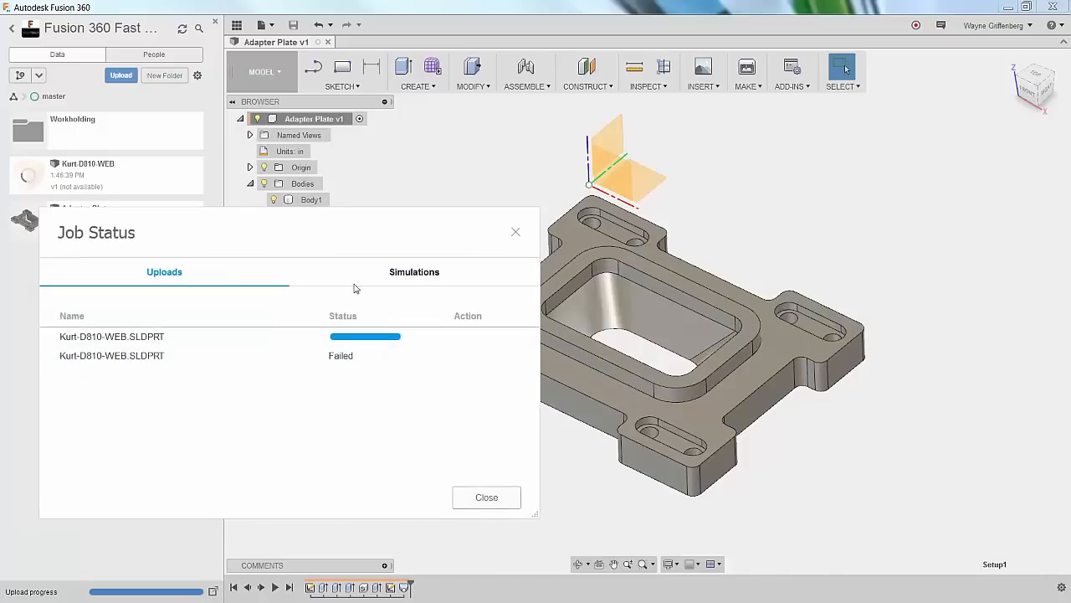
{"action": "left_click", "coordinate": [498, 502]}
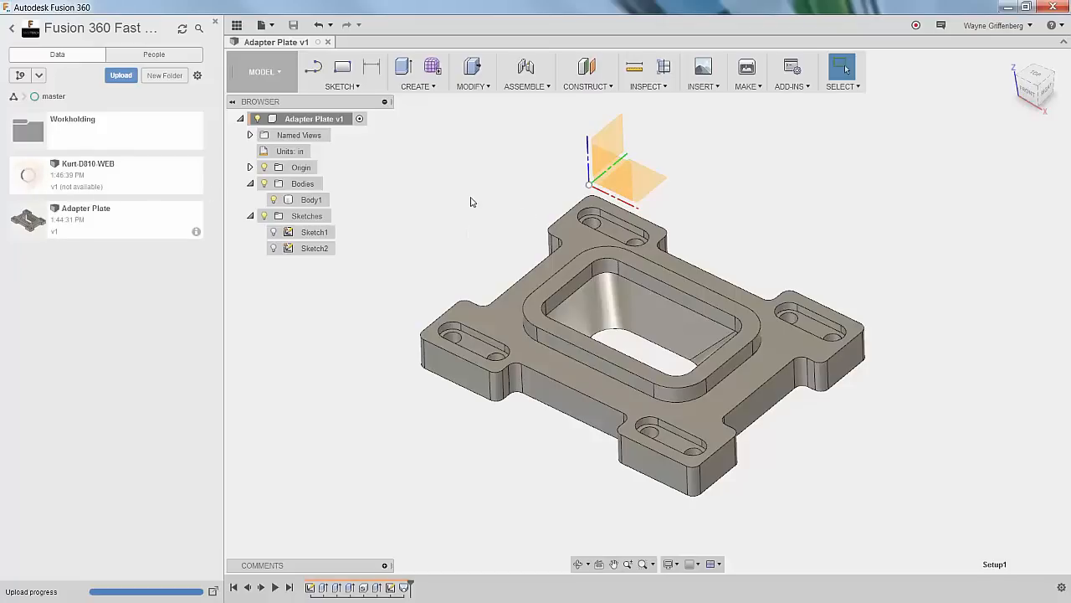
{"action": "scroll", "coordinate": [667, 276], "scroll_direction": "down", "scroll_amount": 1}
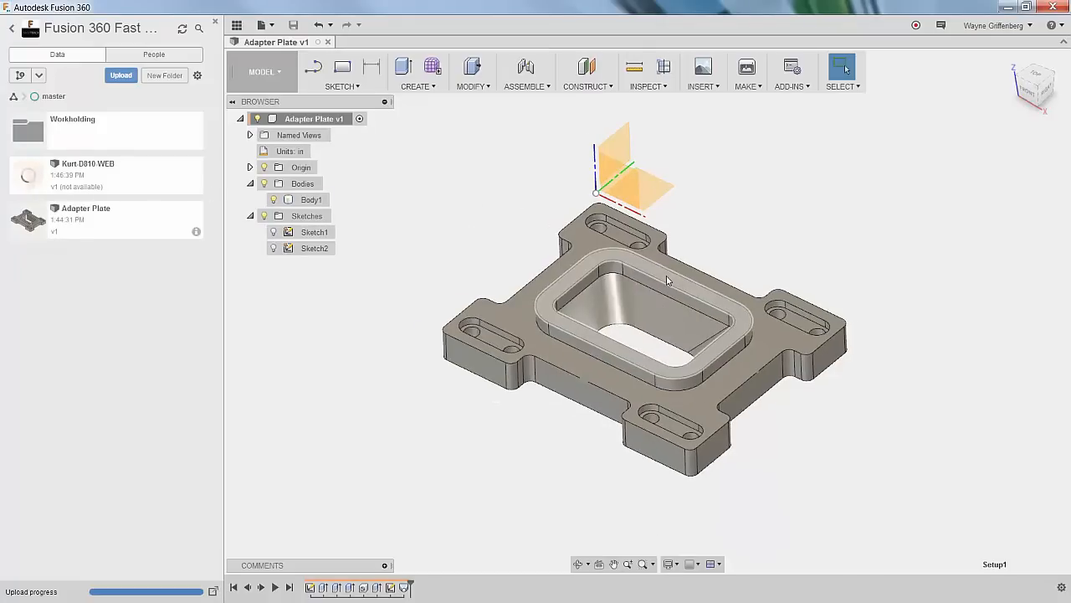
{"action": "scroll", "coordinate": [667, 279], "scroll_direction": "up", "scroll_amount": 2}
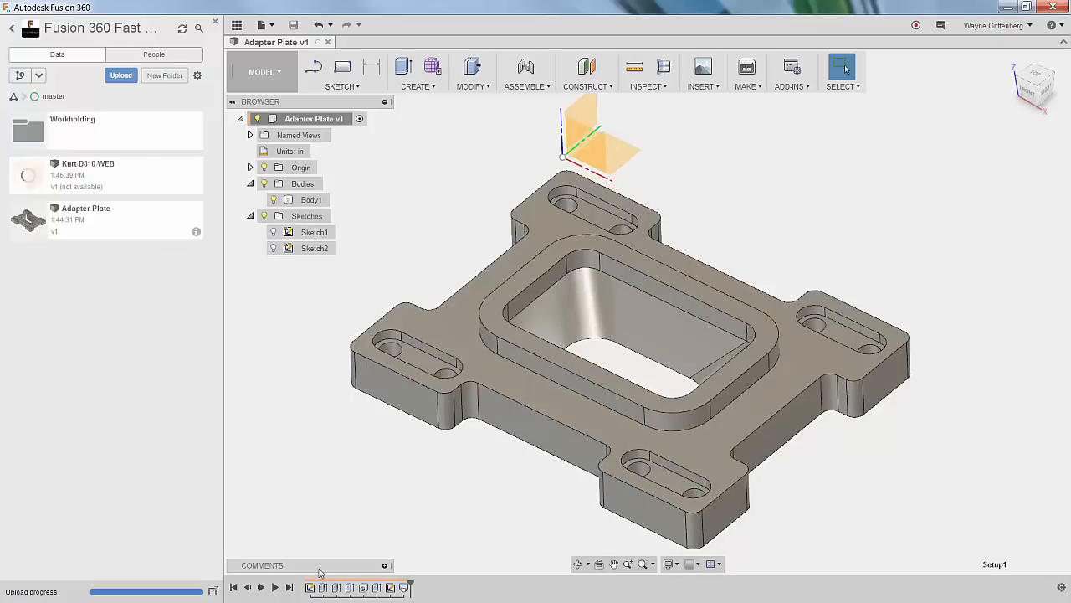
{"action": "mouse_move", "coordinate": [382, 583]}
{"action": "left_mouse_down"}
{"action": "mouse_move", "coordinate": [328, 581]}
{"action": "mouse_move", "coordinate": [409, 584]}
{"action": "left_mouse_up"}
{"action": "left_click", "coordinate": [497, 429]}
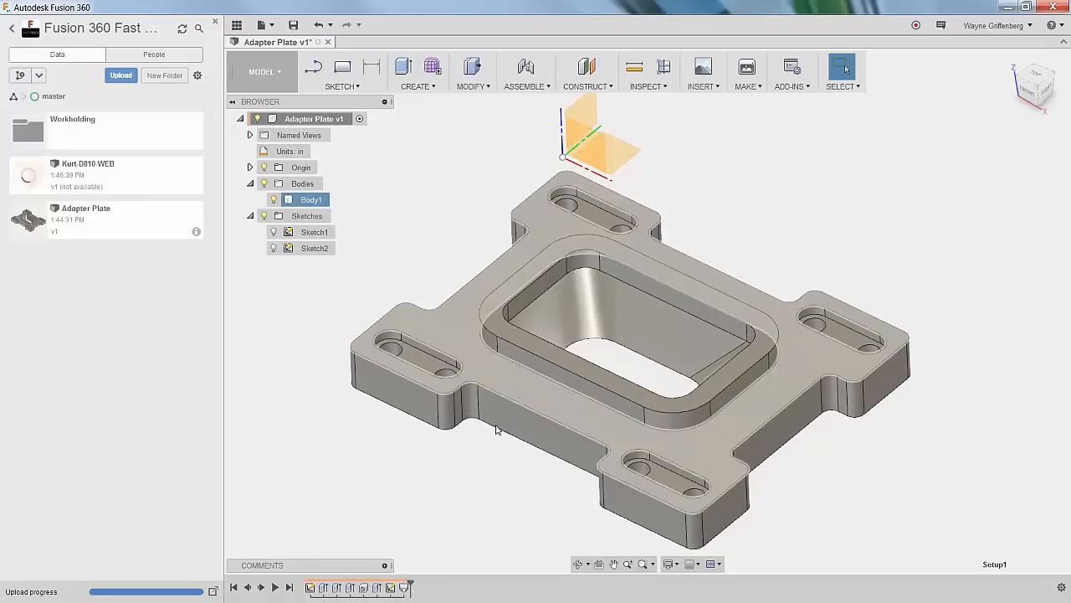
{"action": "left_click", "coordinate": [497, 479]}
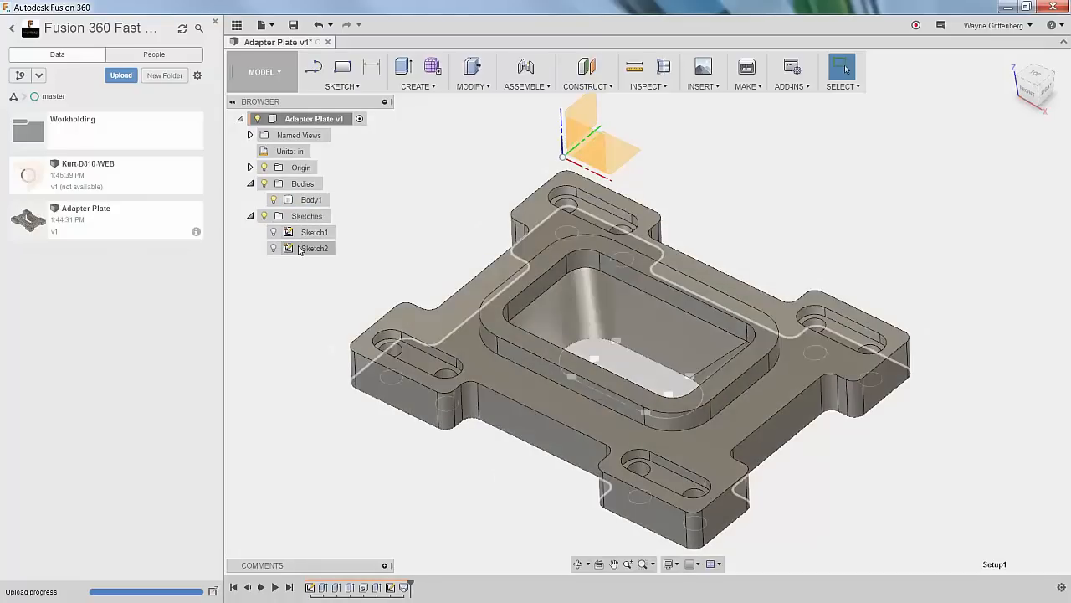
Expand the Adapter Plate's Origin folder and start a new sketch on the XY plane.
{"action": "left_click", "coordinate": [250, 168]}
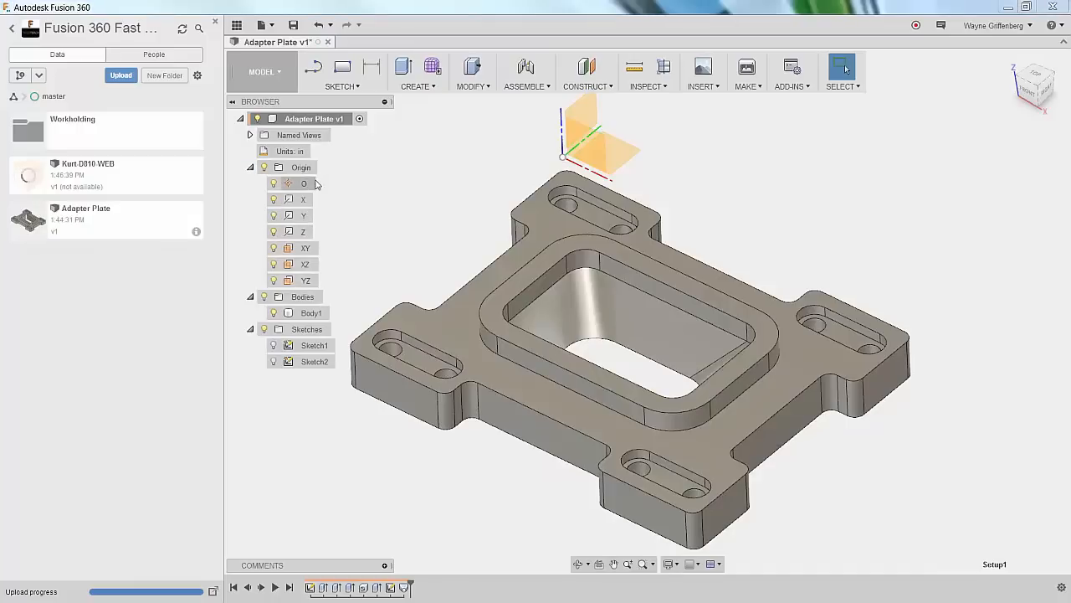
{"action": "right_click", "coordinate": [307, 252]}
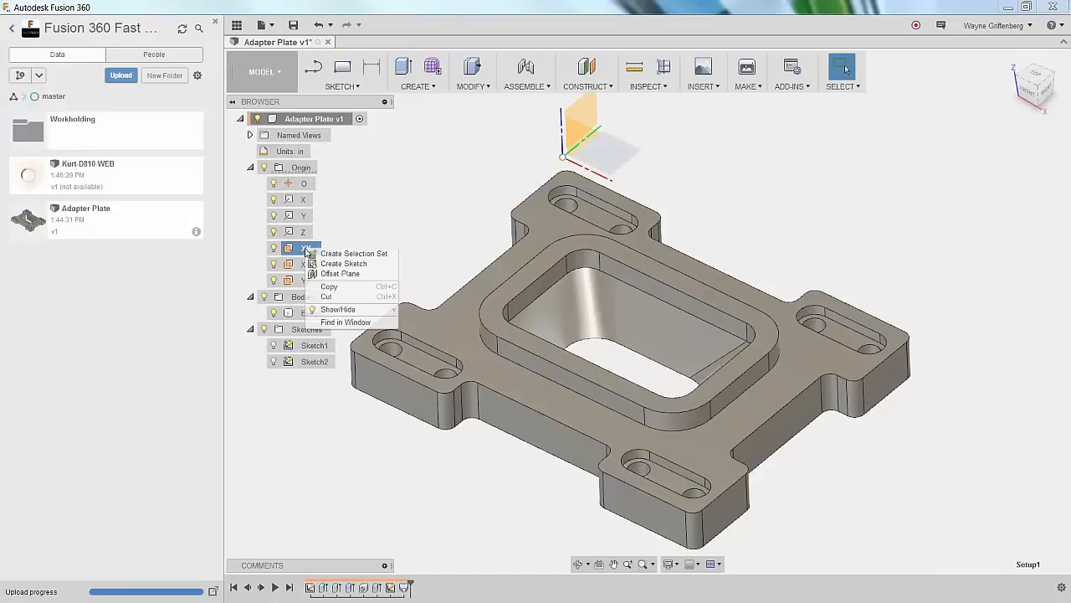
{"action": "left_click", "coordinate": [339, 262]}
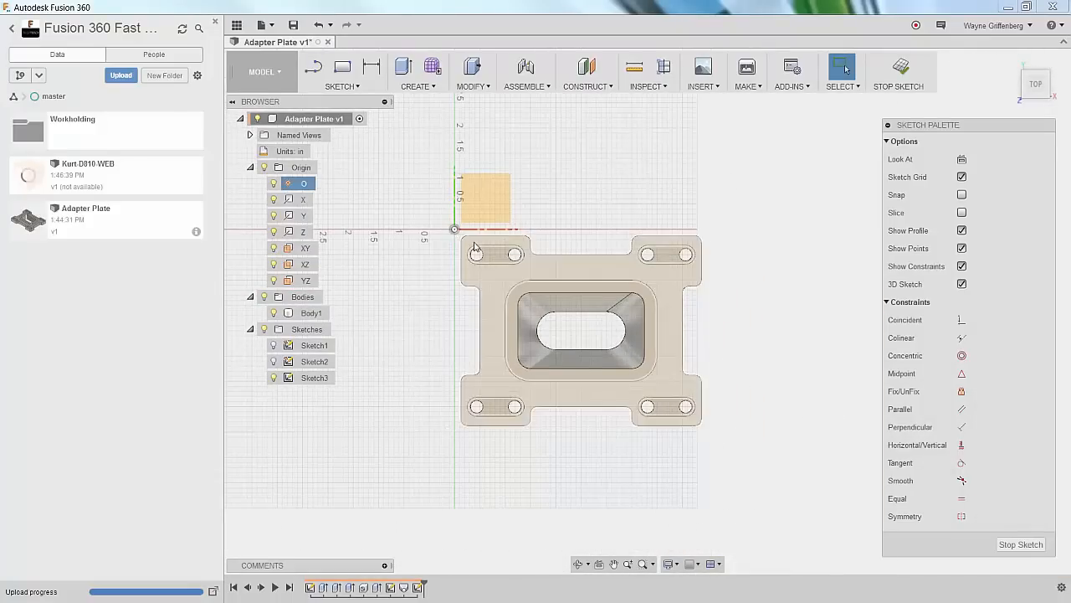
{"action": "scroll", "coordinate": [453, 231], "scroll_direction": "up", "scroll_amount": 2}
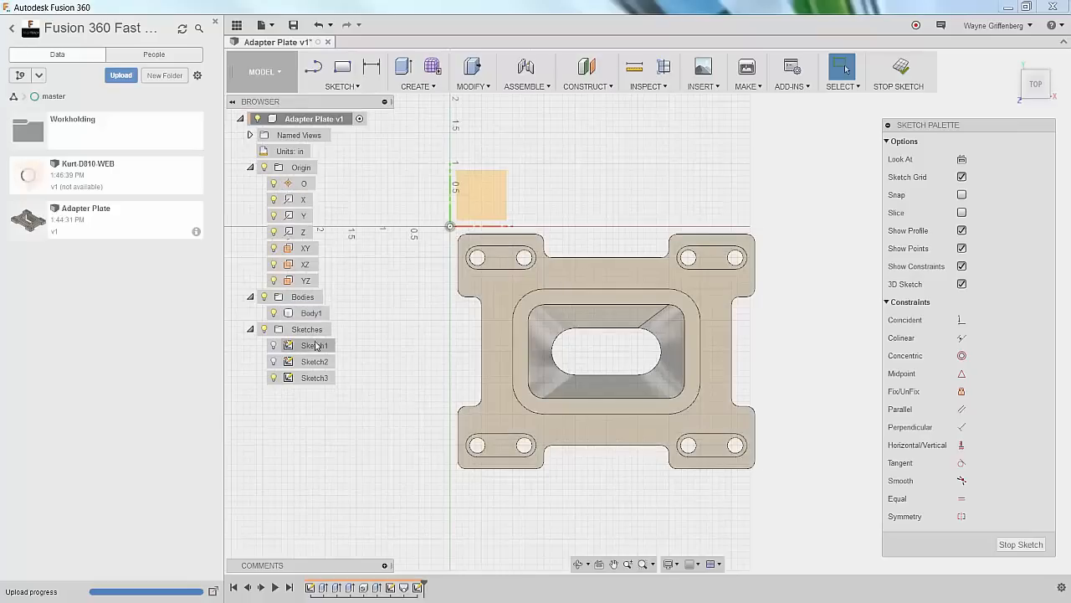
{"action": "left_click", "coordinate": [273, 346]}
{"action": "left_click", "coordinate": [272, 346]}
Draw a rectangle from the origin around the plate, 5 in wide and 4 in high, and finish the sketch.
{"action": "left_click", "coordinate": [342, 68]}
{"action": "left_click", "coordinate": [450, 227]}
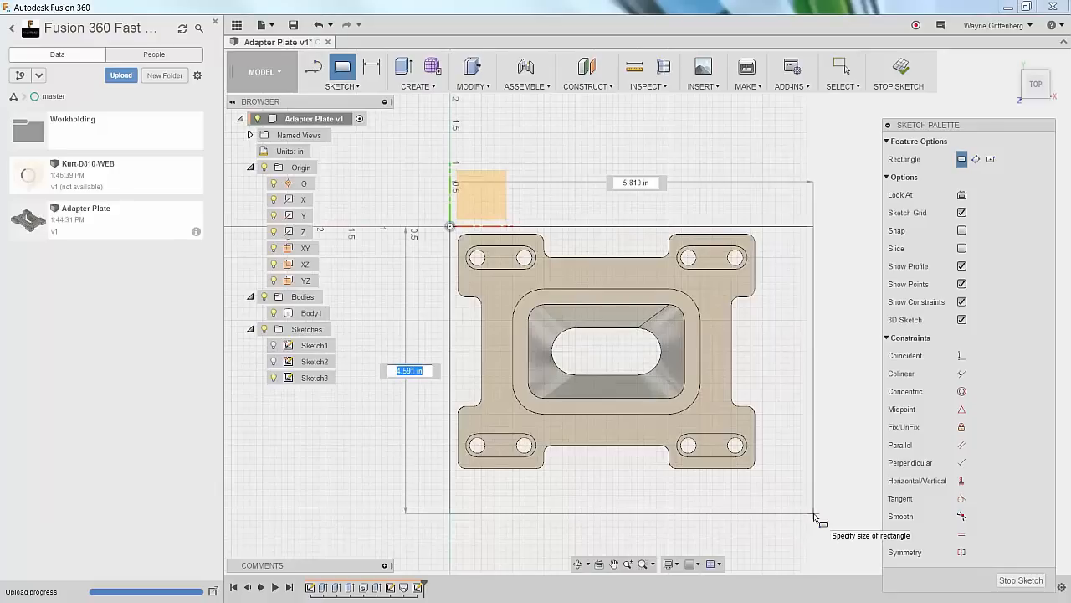
{"action": "key", "text": "Tab"}
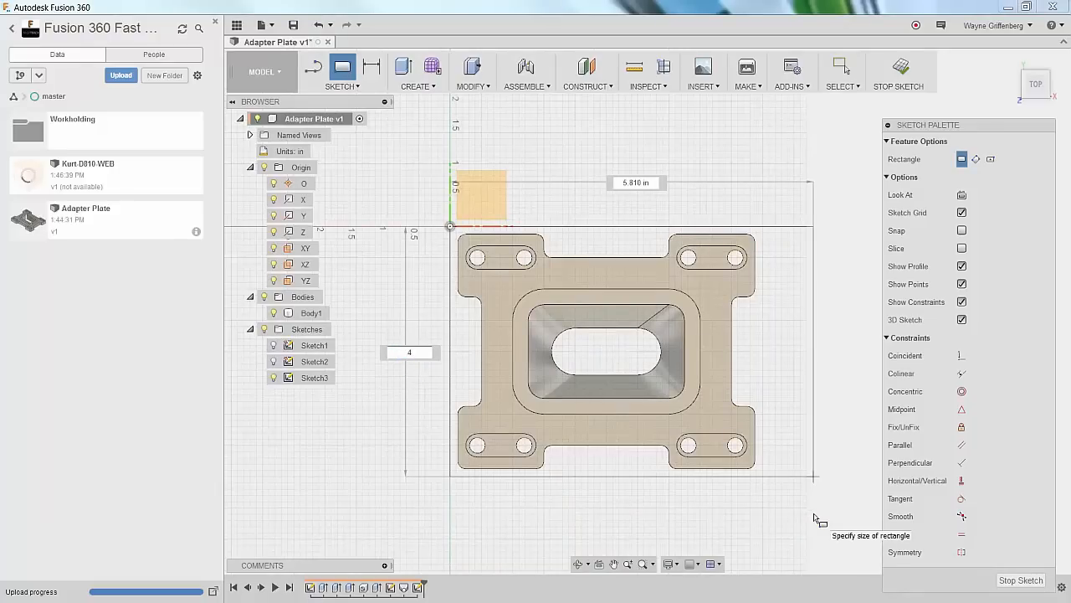
{"action": "type", "text": "5"}
{"action": "key", "text": "Tab"}
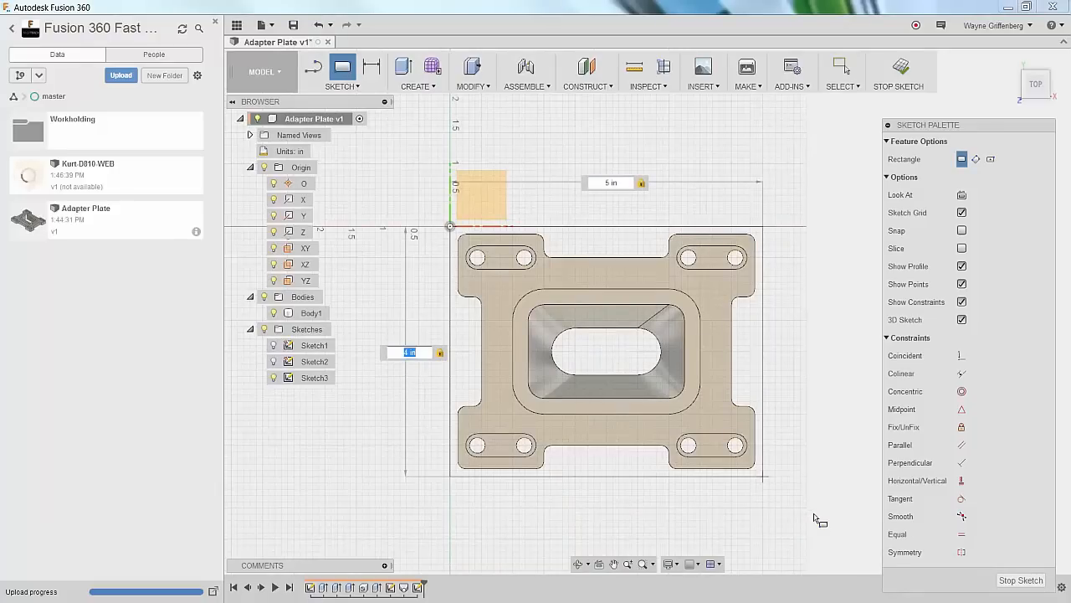
{"action": "key", "text": "Return"}
{"action": "key", "text": "Escape"}
{"action": "mouse_move", "coordinate": [748, 306]}
{"action": "middle_mouse_down", "text": "shift"}
{"action": "mouse_move", "coordinate": [733, 321]}
{"action": "mouse_move", "coordinate": [782, 136]}
{"action": "mouse_move", "coordinate": [949, 98]}
{"action": "middle_mouse_up", "text": "shift"}
{"action": "left_click", "coordinate": [902, 74]}
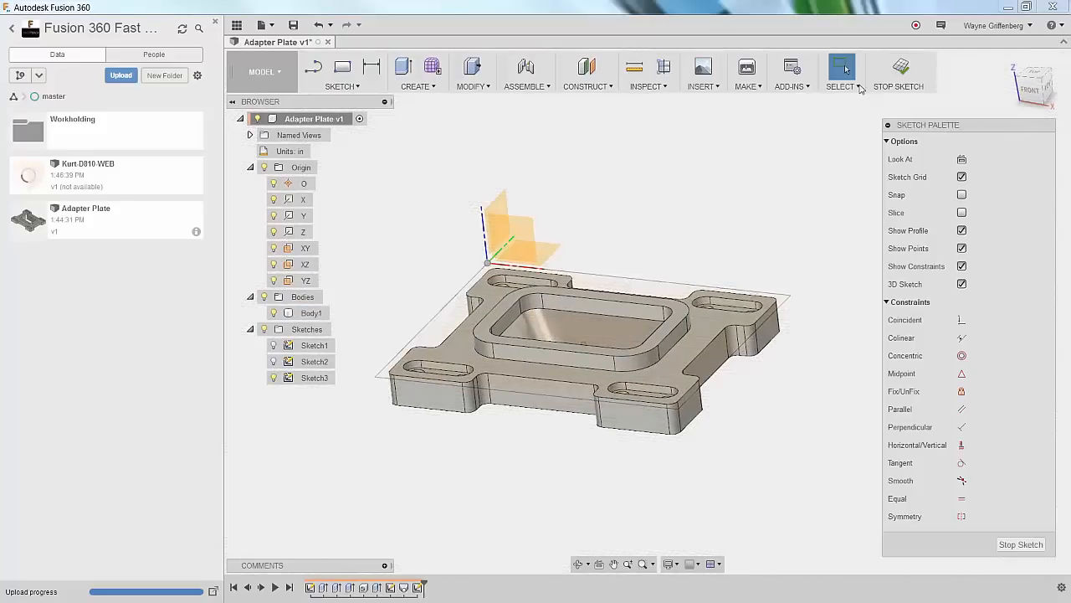
Hide the project's file list and set up an upward extrusion of the rectangle by 0.30 in as a New Body.
{"action": "scroll", "coordinate": [424, 312], "scroll_direction": "up", "scroll_amount": 2}
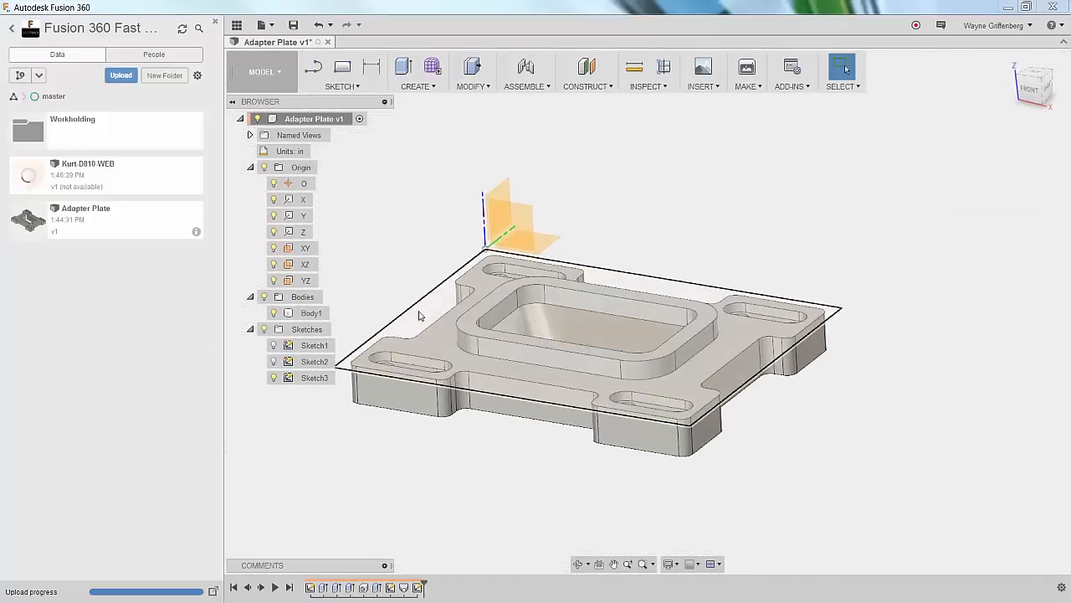
{"action": "mouse_move", "coordinate": [422, 314]}
{"action": "middle_mouse_down", "text": "shift"}
{"action": "mouse_move", "coordinate": [430, 279]}
{"action": "mouse_move", "coordinate": [429, 303]}
{"action": "mouse_move", "coordinate": [461, 311]}
{"action": "middle_mouse_up", "text": "shift"}
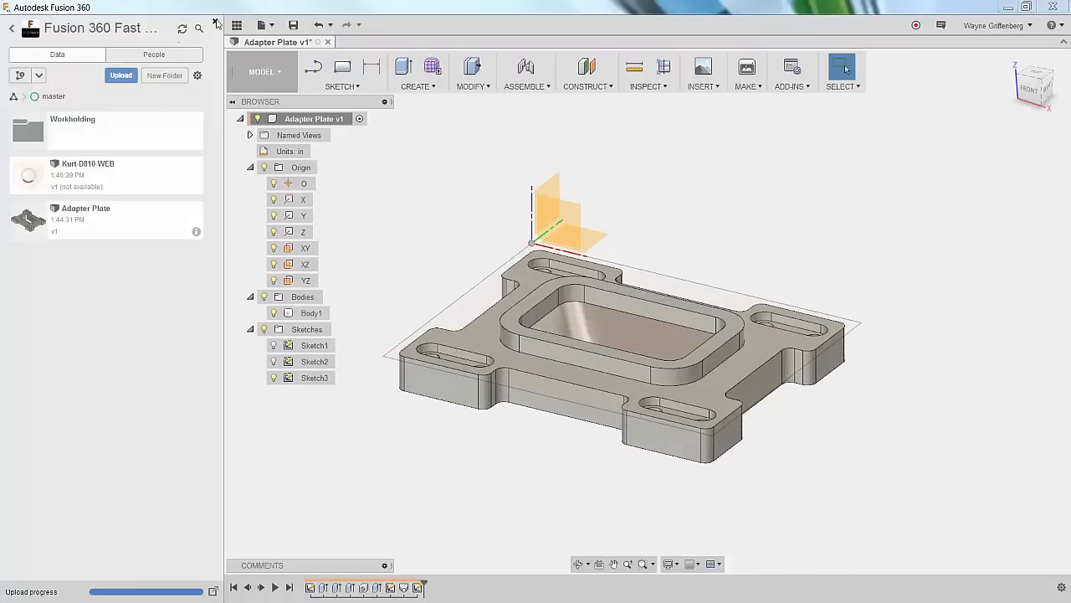
{"action": "left_click", "coordinate": [215, 22]}
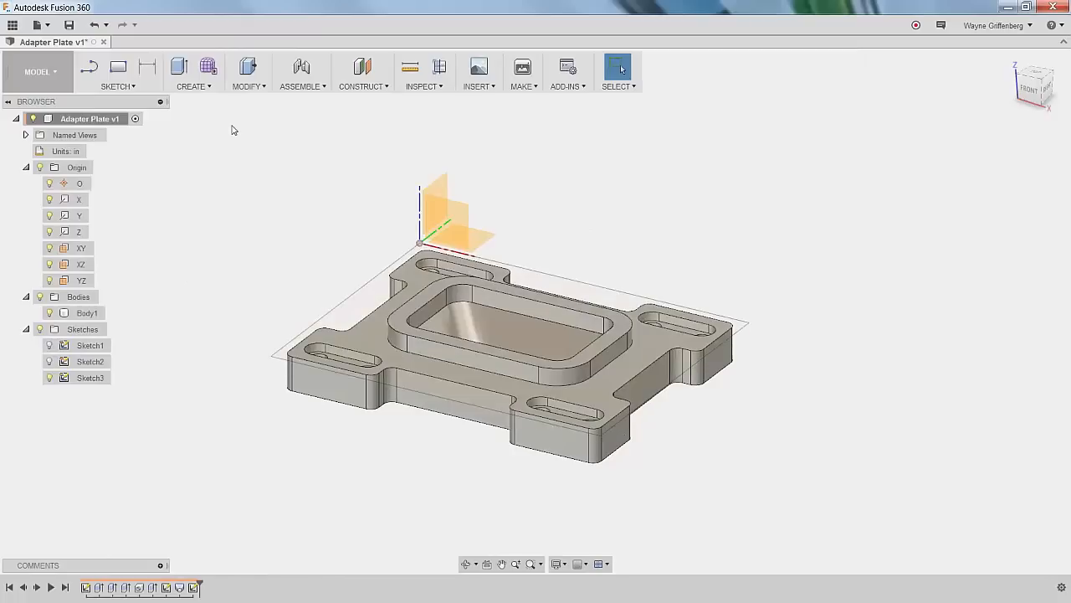
{"action": "left_click", "coordinate": [179, 67]}
{"action": "left_click", "coordinate": [366, 310]}
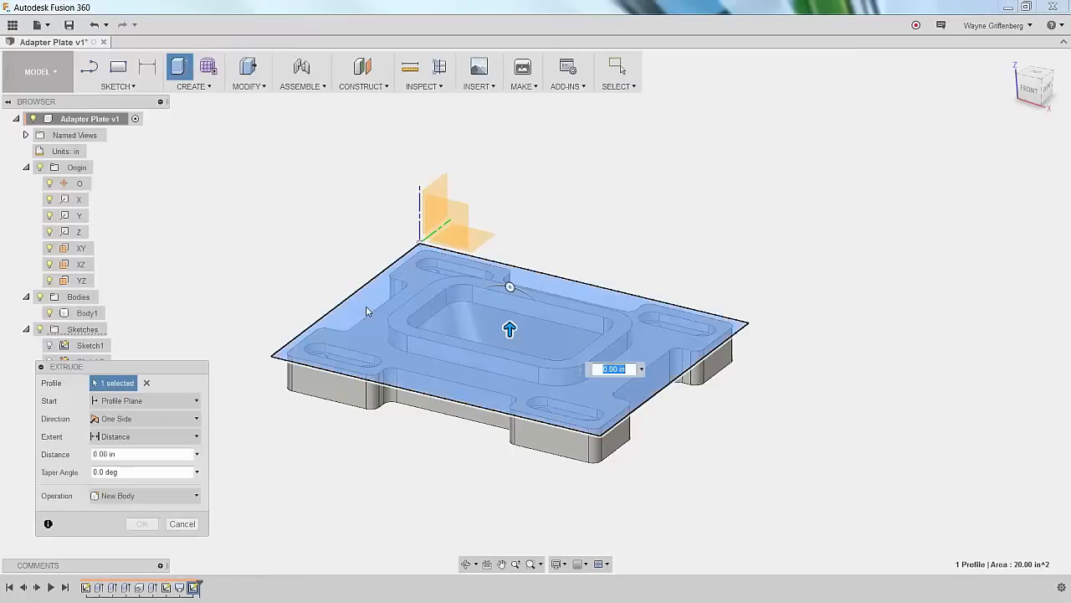
{"action": "left_click_drag", "start_coordinate": [509, 328], "coordinate": [509, 313]}
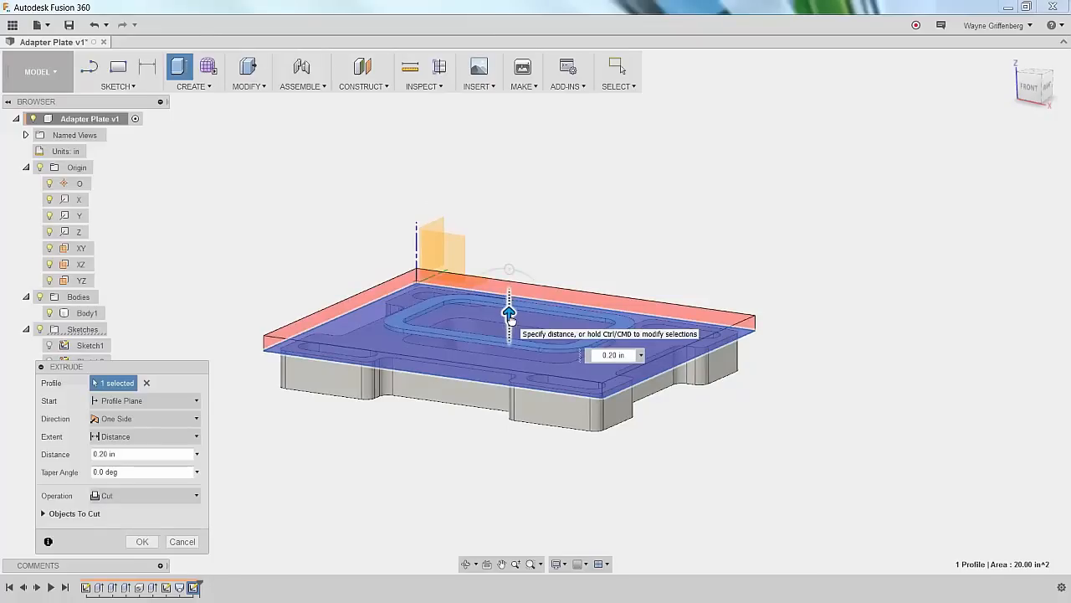
{"action": "scroll", "coordinate": [509, 317], "scroll_direction": "up", "scroll_amount": 3}
{"action": "mouse_move", "coordinate": [522, 322]}
{"action": "left_mouse_down"}
{"action": "mouse_move", "coordinate": [522, 282]}
{"action": "mouse_move", "coordinate": [521, 371]}
{"action": "mouse_move", "coordinate": [522, 297]}
{"action": "mouse_move", "coordinate": [523, 307]}
{"action": "left_mouse_up"}
{"action": "left_click", "coordinate": [118, 497]}
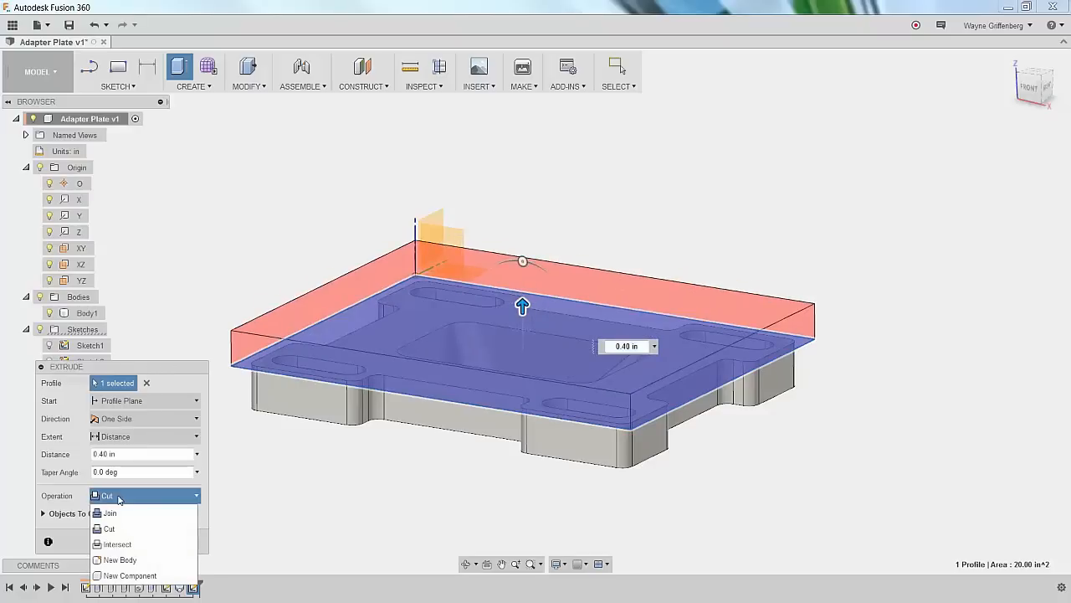
{"action": "left_click", "coordinate": [119, 560]}
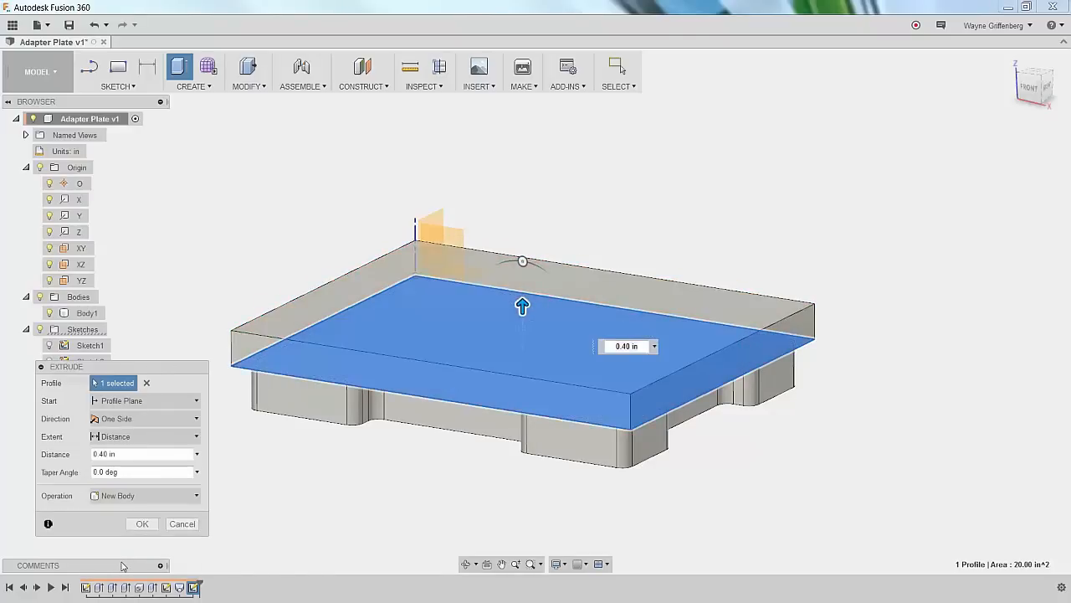
{"action": "mouse_move", "coordinate": [522, 307]}
{"action": "left_mouse_down"}
{"action": "mouse_move", "coordinate": [522, 358]}
{"action": "mouse_move", "coordinate": [528, 312]}
{"action": "left_mouse_up"}
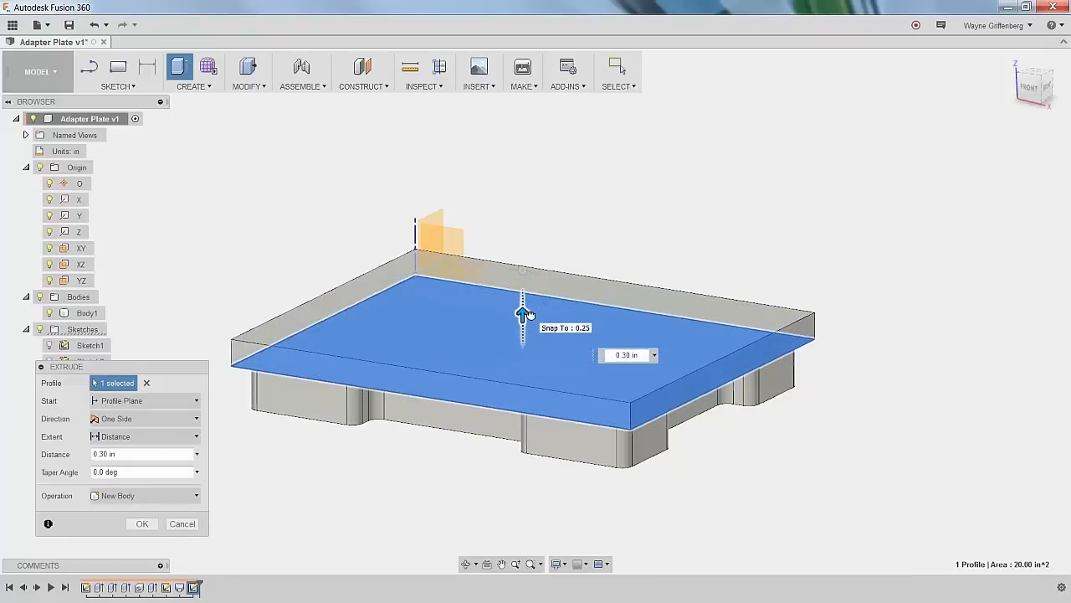
Make the extrusion Two Sides with 0.70 in downward, create the stock block around the plate, and highlight each body in turn.
{"action": "middle_click_drag", "start_coordinate": [549, 313], "coordinate": [597, 351], "text": "shift"}
{"action": "middle_click_drag", "start_coordinate": [588, 303], "coordinate": [556, 303], "text": "shift"}
{"action": "left_click_drag", "start_coordinate": [139, 368], "coordinate": [148, 174]}
{"action": "left_click", "coordinate": [126, 224]}
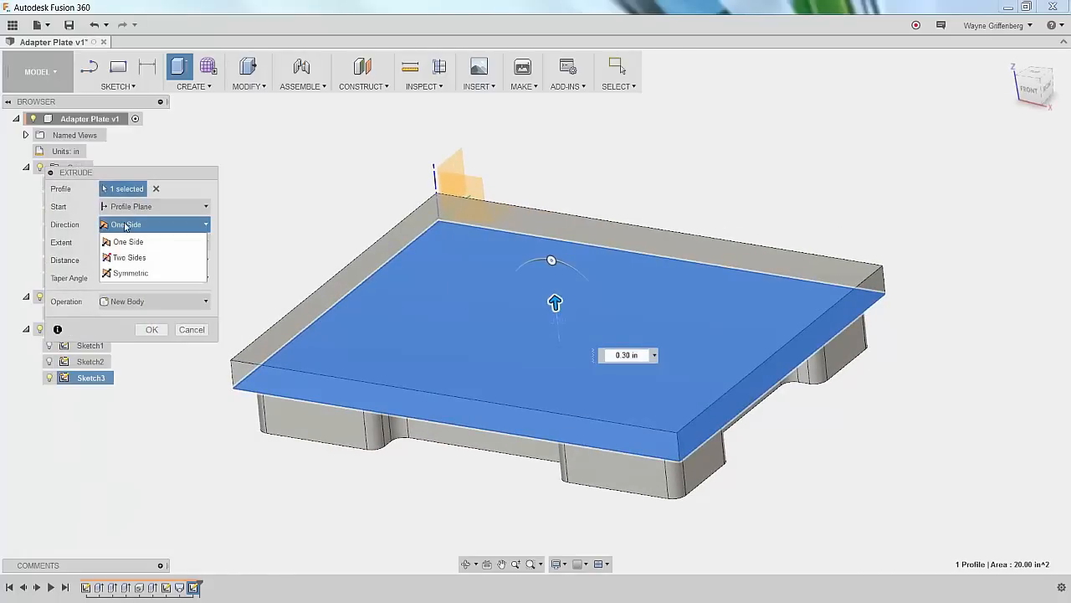
{"action": "left_click", "coordinate": [129, 257]}
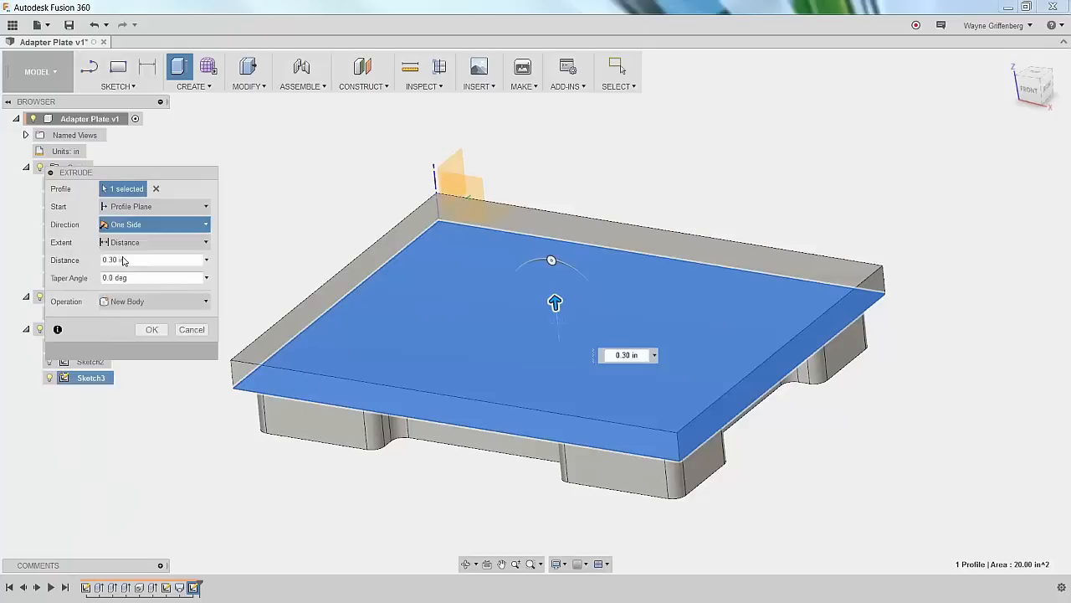
{"action": "middle_click_drag", "start_coordinate": [536, 345], "coordinate": [555, 289], "text": "shift"}
{"action": "left_click_drag", "start_coordinate": [555, 290], "coordinate": [560, 402]}
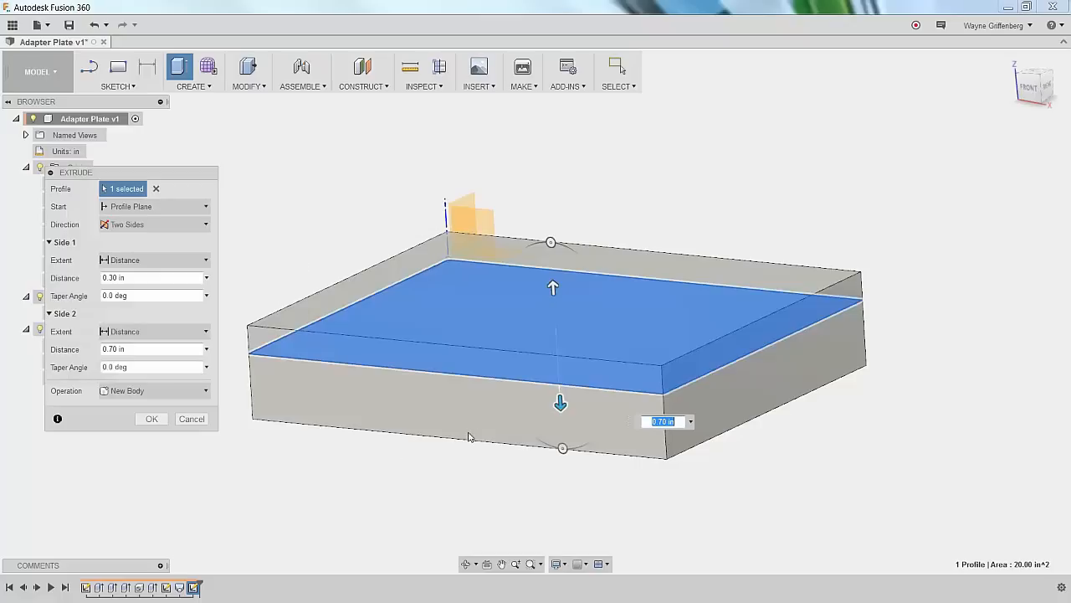
{"action": "middle_click_drag", "start_coordinate": [474, 430], "coordinate": [312, 431], "text": "shift"}
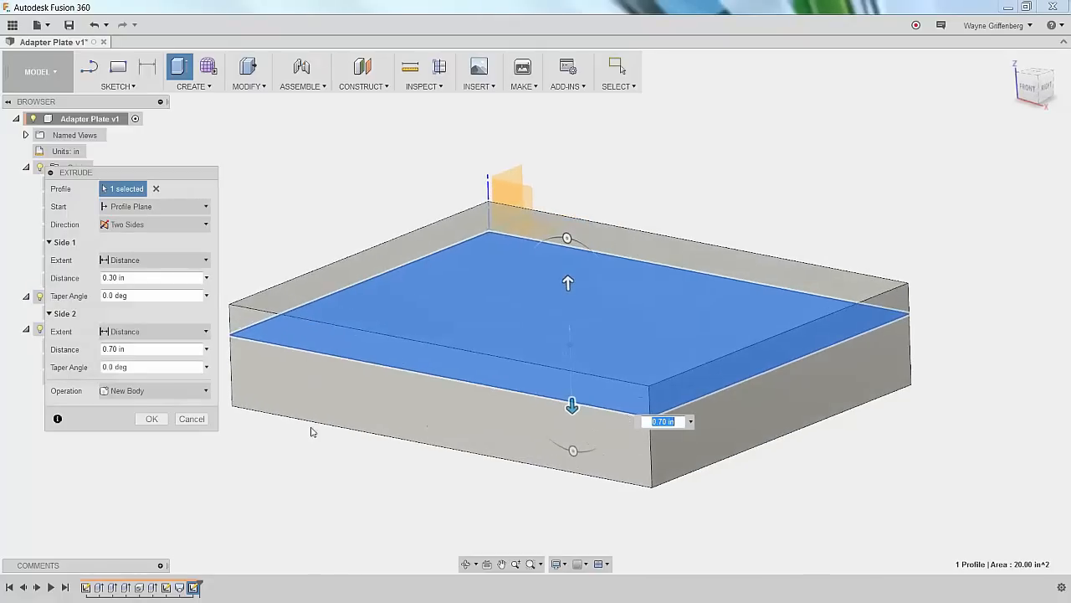
{"action": "left_click", "coordinate": [151, 420]}
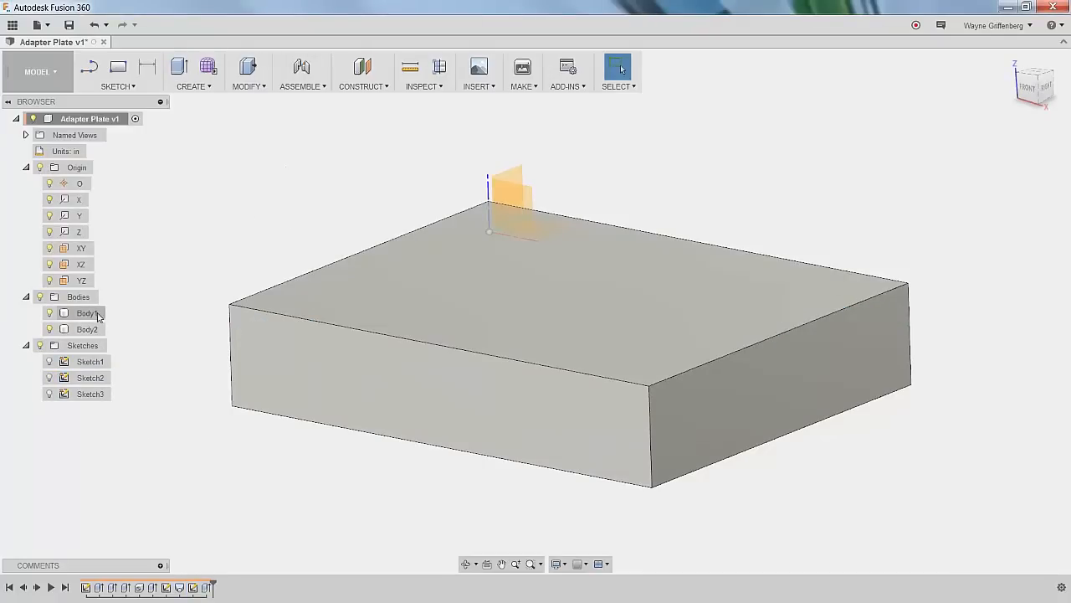
{"action": "left_click", "coordinate": [82, 330]}
{"action": "left_click", "coordinate": [83, 314]}
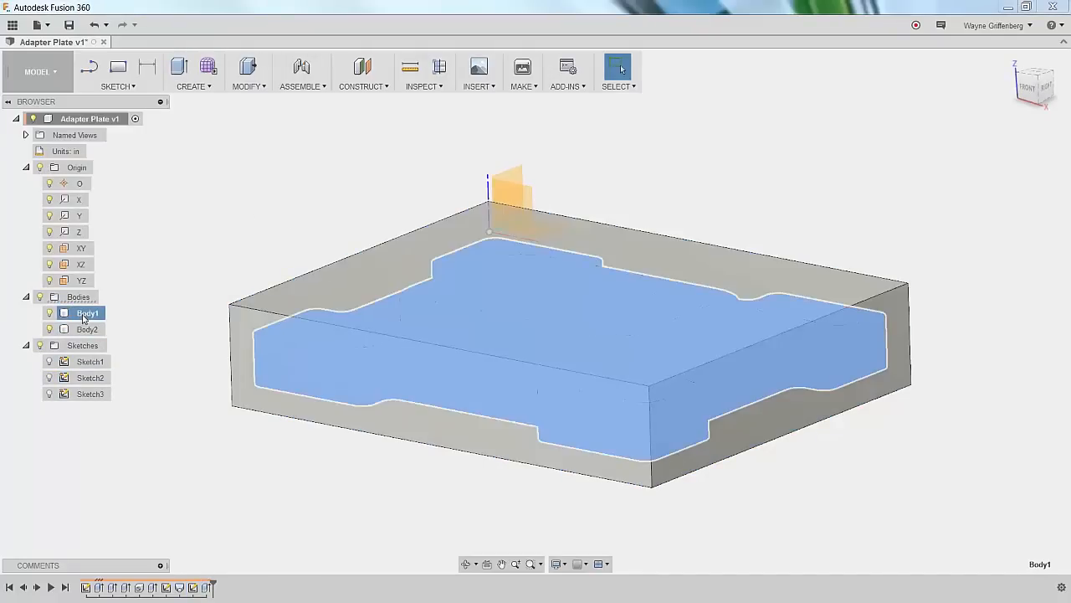
Rename the stock block body, Body2, as Stock.
{"action": "left_click", "coordinate": [89, 331]}
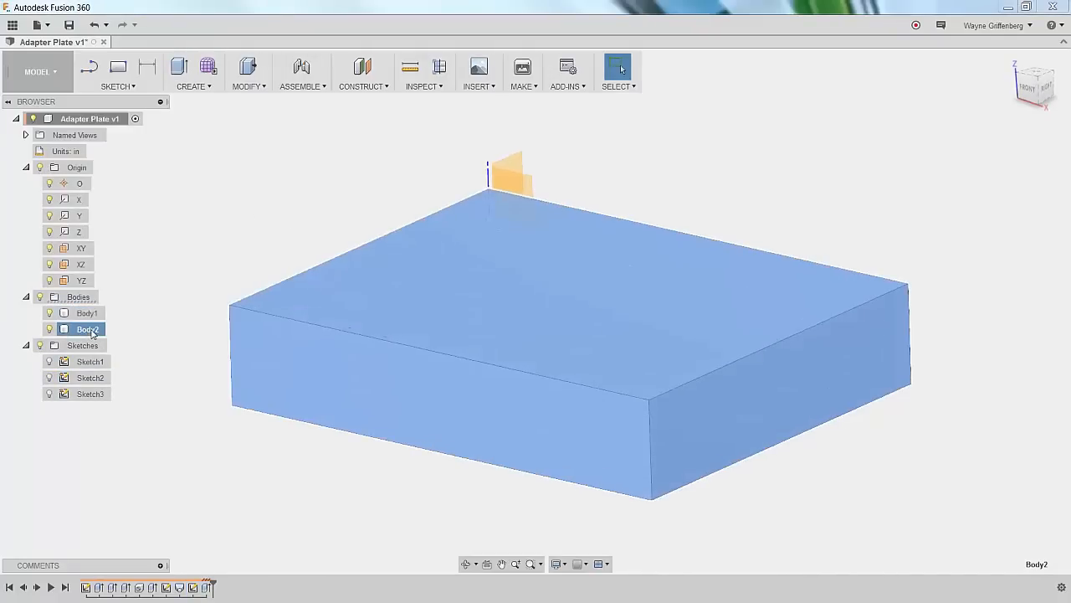
{"action": "double_click", "coordinate": [89, 330]}
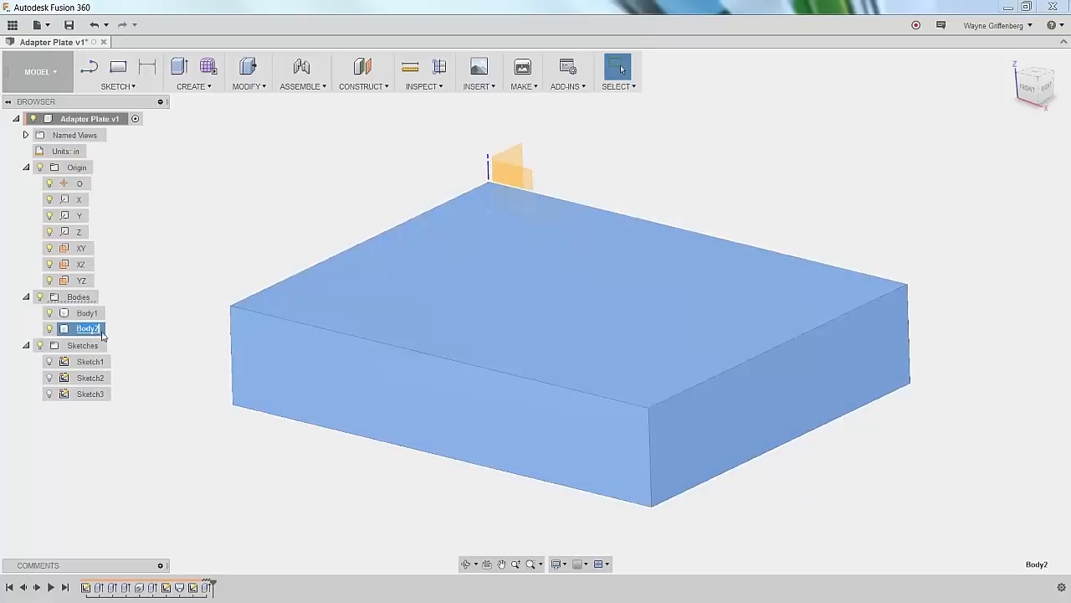
{"action": "type", "text": "Stock"}
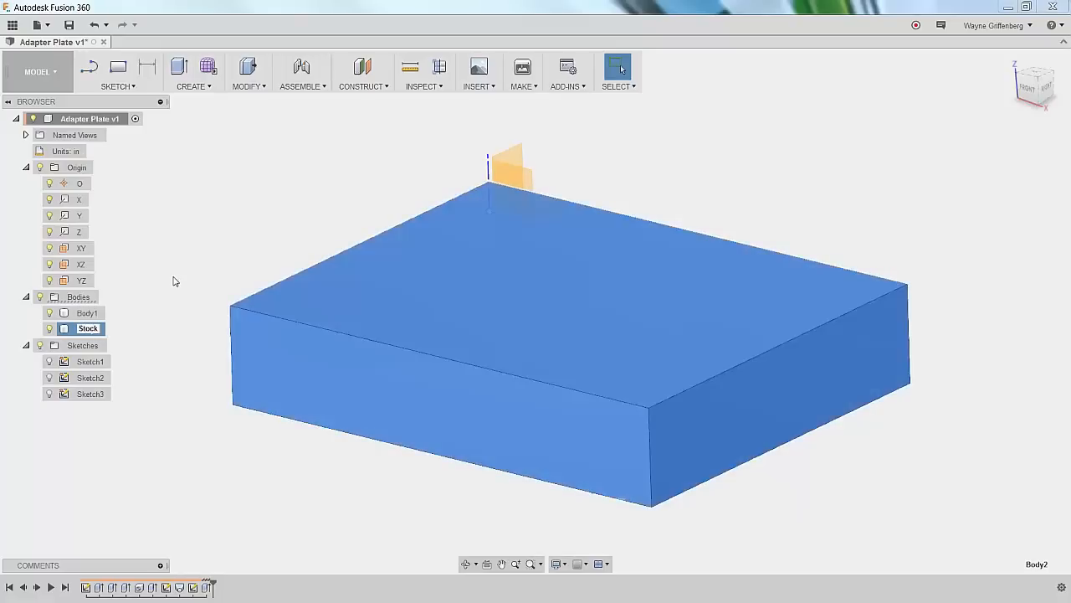
{"action": "left_click", "coordinate": [183, 281]}
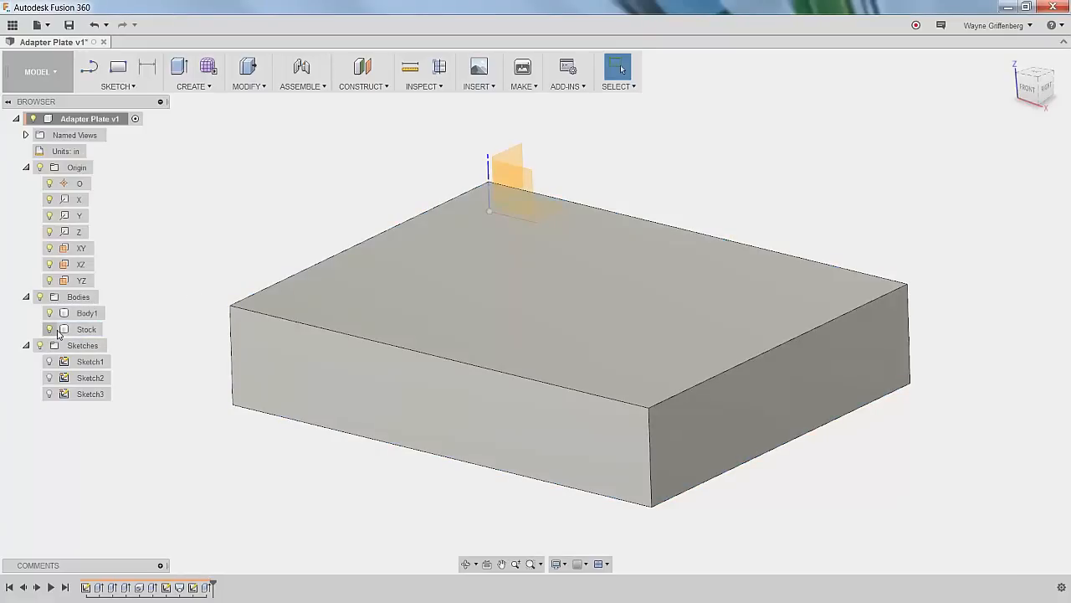
Assign the Glass, Cast, Gray physical material to the Stock body so the plate shows through it.
{"action": "right_click", "coordinate": [87, 330]}
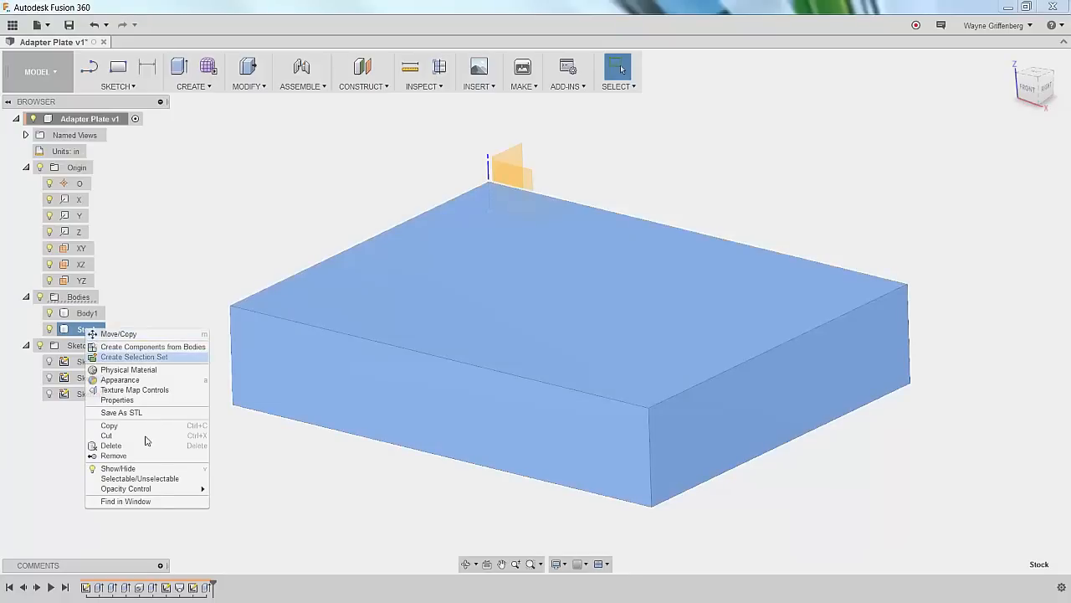
{"action": "left_click", "coordinate": [146, 370]}
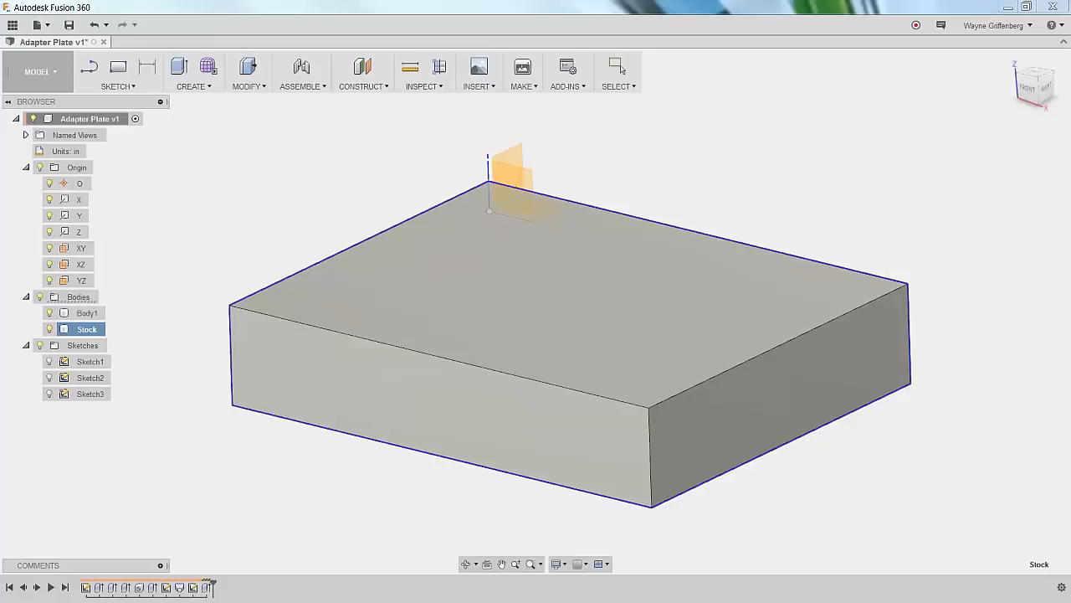
{"action": "key", "text": "a"}
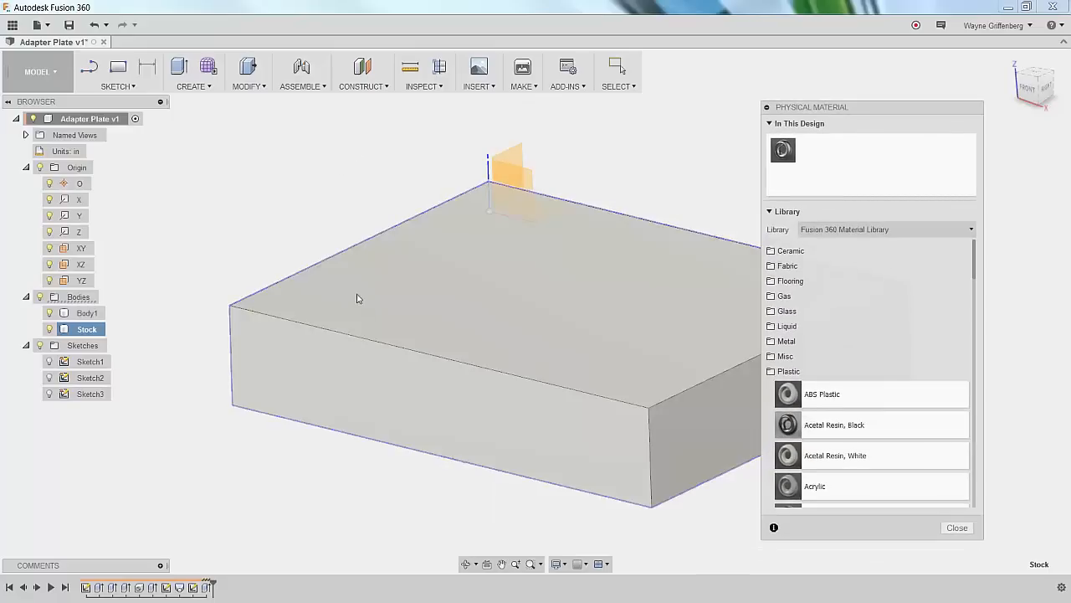
{"action": "scroll", "coordinate": [444, 298], "scroll_direction": "down", "scroll_amount": 2}
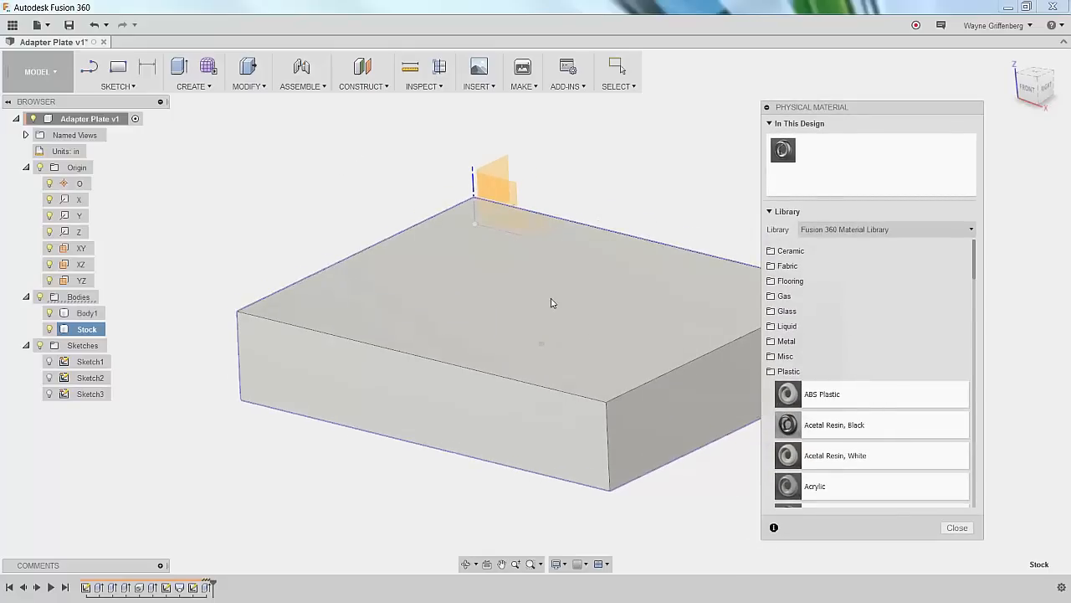
{"action": "scroll", "coordinate": [669, 308], "scroll_direction": "up", "scroll_amount": 1}
{"action": "left_click", "coordinate": [773, 311]}
{"action": "scroll", "coordinate": [855, 345], "scroll_direction": "down", "scroll_amount": 4}
{"action": "scroll", "coordinate": [854, 344], "scroll_direction": "up", "scroll_amount": 2}
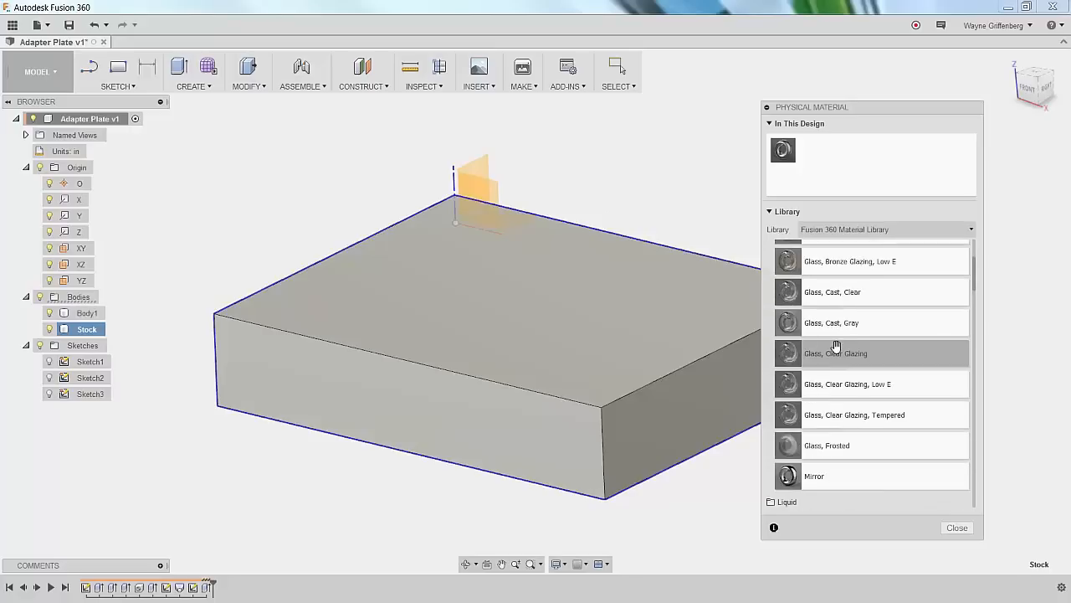
{"action": "left_click_drag", "start_coordinate": [789, 327], "coordinate": [514, 315]}
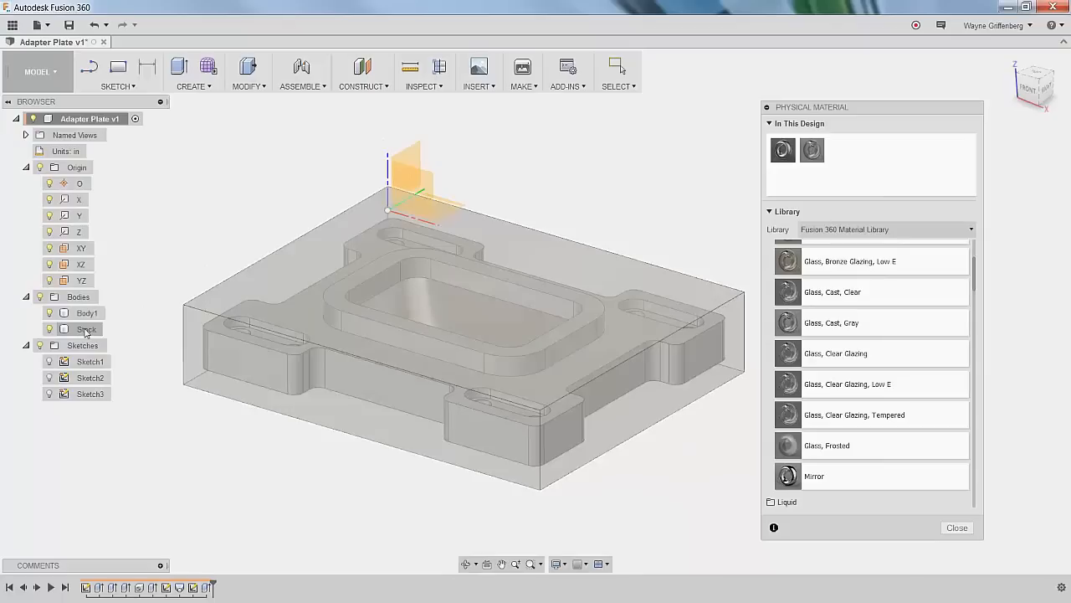
{"action": "left_click_drag", "start_coordinate": [828, 323], "coordinate": [462, 337]}
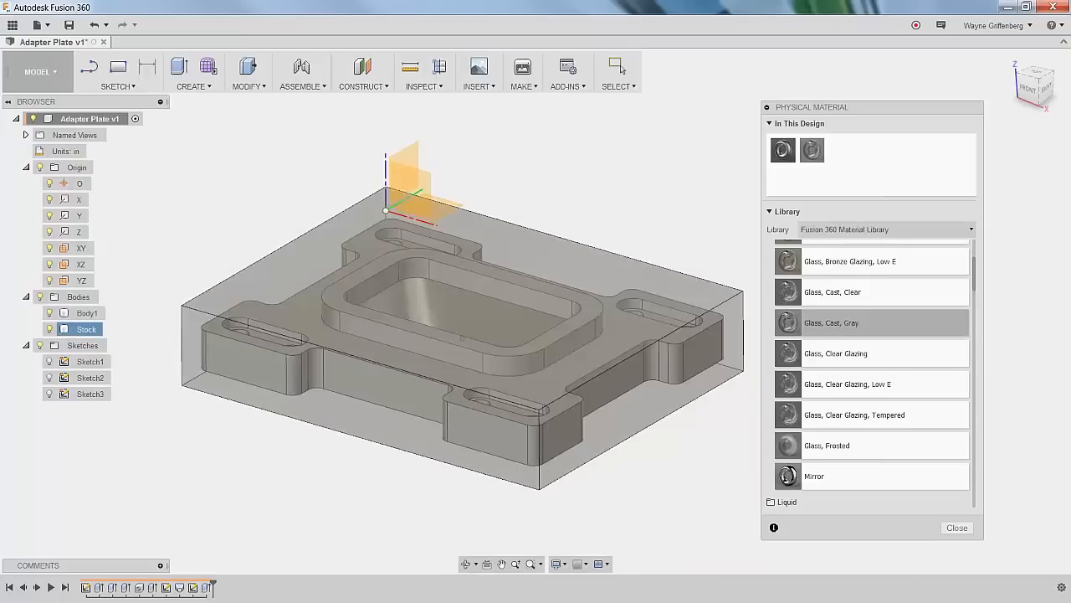
{"action": "left_click", "coordinate": [957, 527]}
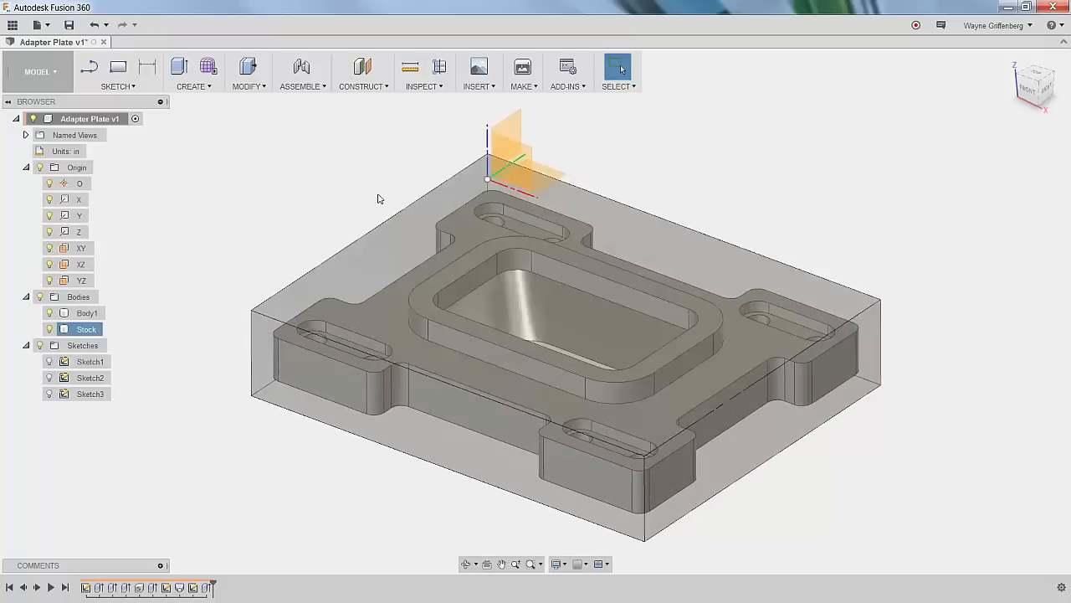
Collapse the Origin folder and toggle the visibility of Stock and Body1, leaving Stock hidden and Body1 shown.
{"action": "left_click", "coordinate": [26, 169]}
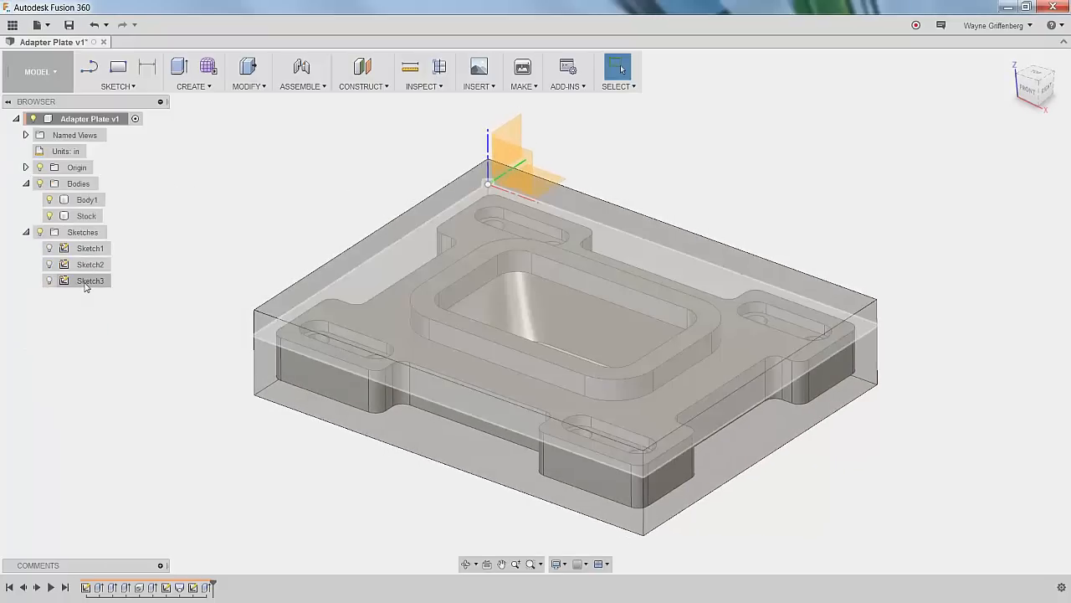
{"action": "left_click", "coordinate": [50, 216]}
{"action": "scroll", "coordinate": [318, 210], "scroll_direction": "up", "scroll_amount": 1}
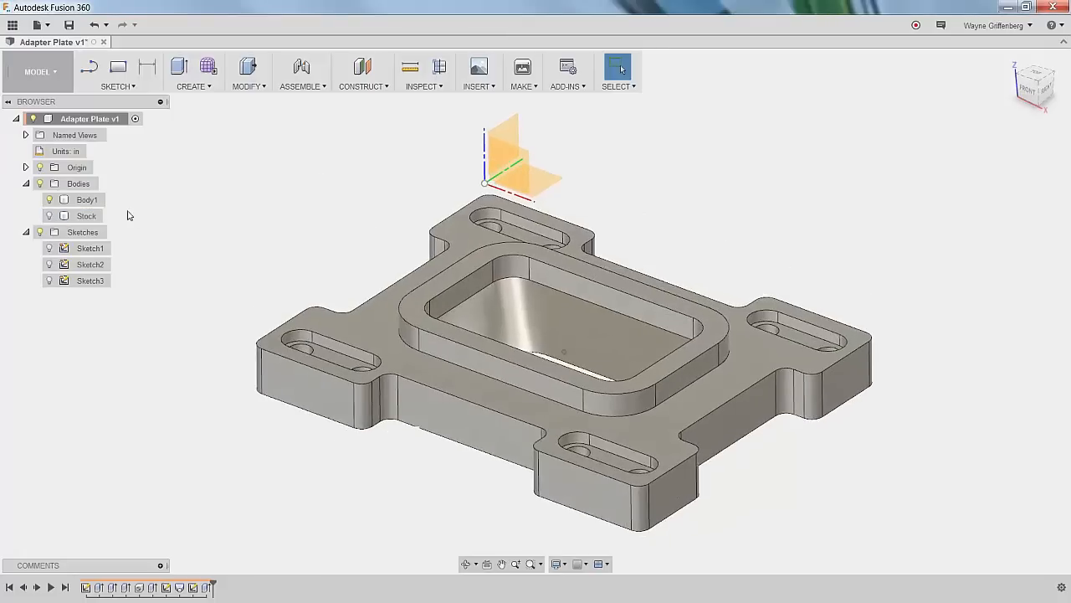
{"action": "left_click", "coordinate": [50, 217]}
{"action": "left_click", "coordinate": [49, 200]}
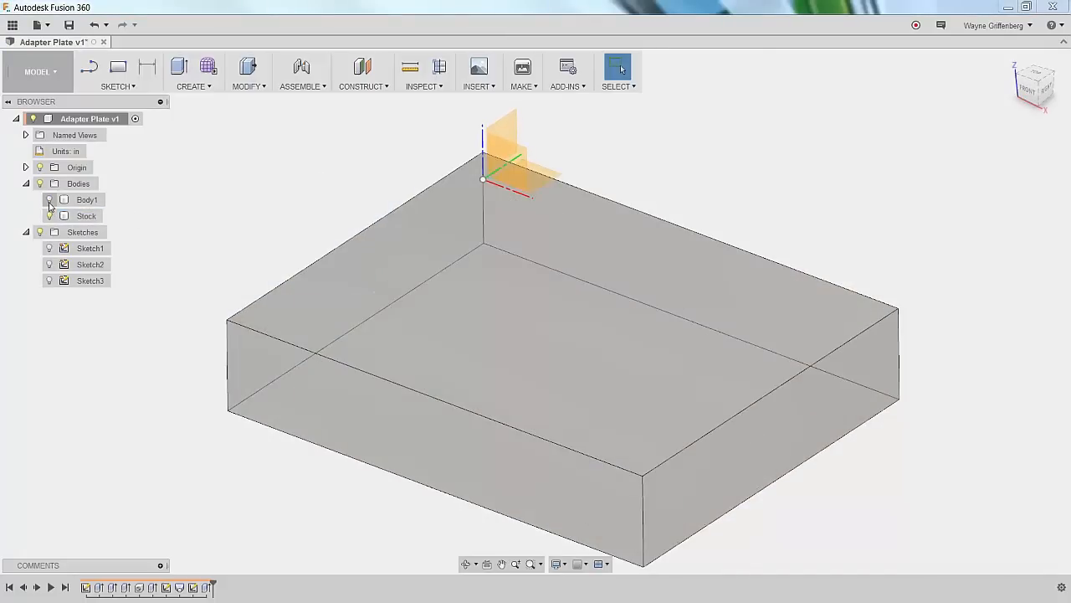
{"action": "left_click", "coordinate": [49, 200]}
{"action": "left_click", "coordinate": [50, 216]}
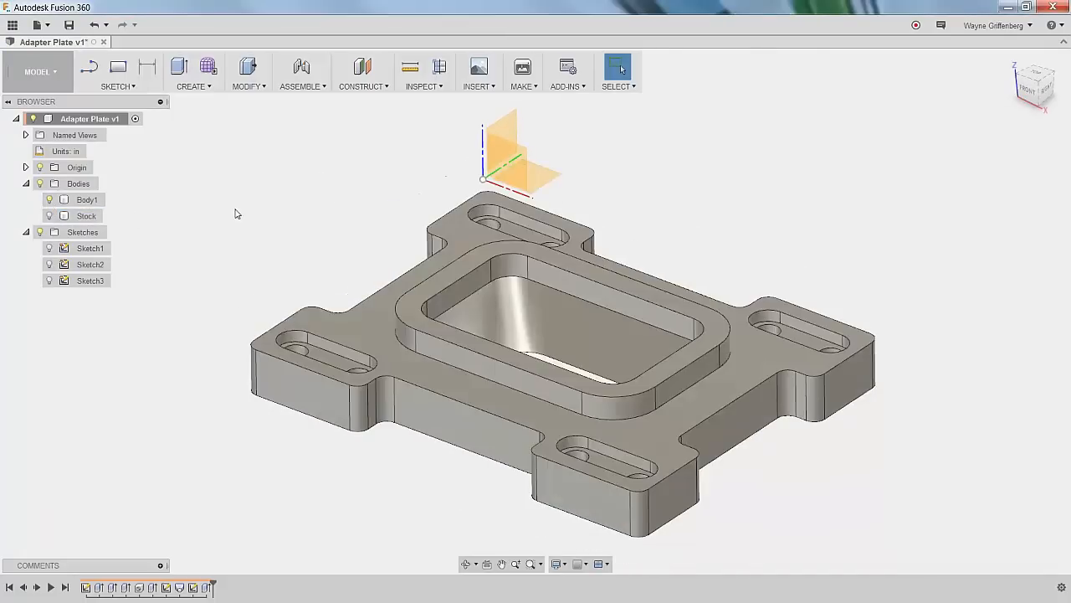
Save the Adapter Plate design with the version description "Added Stock Body".
{"action": "left_click", "coordinate": [68, 25]}
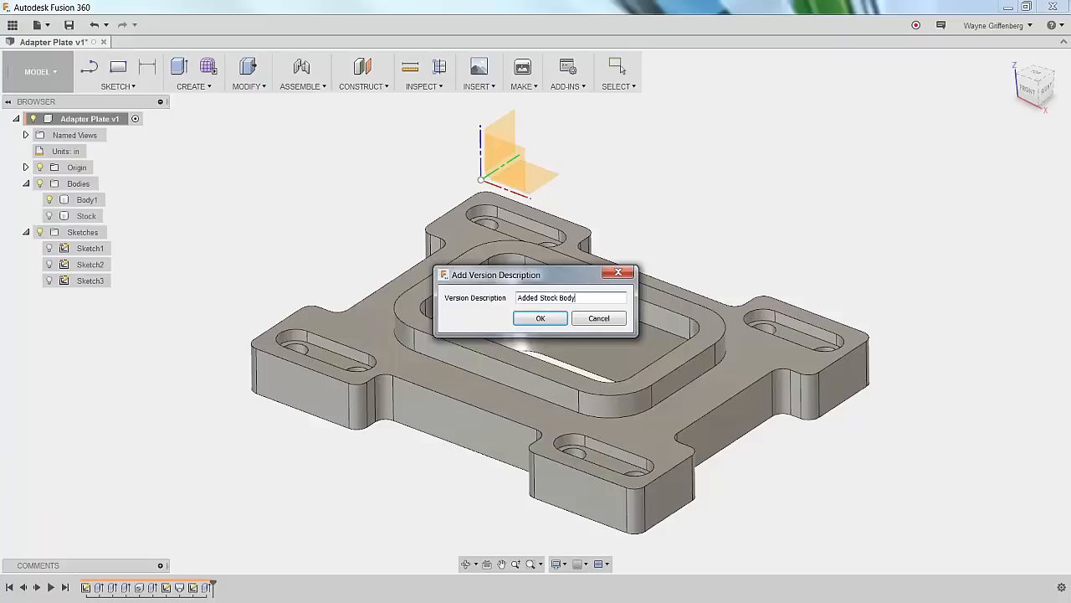
{"action": "left_click_drag", "start_coordinate": [519, 275], "coordinate": [320, 151]}
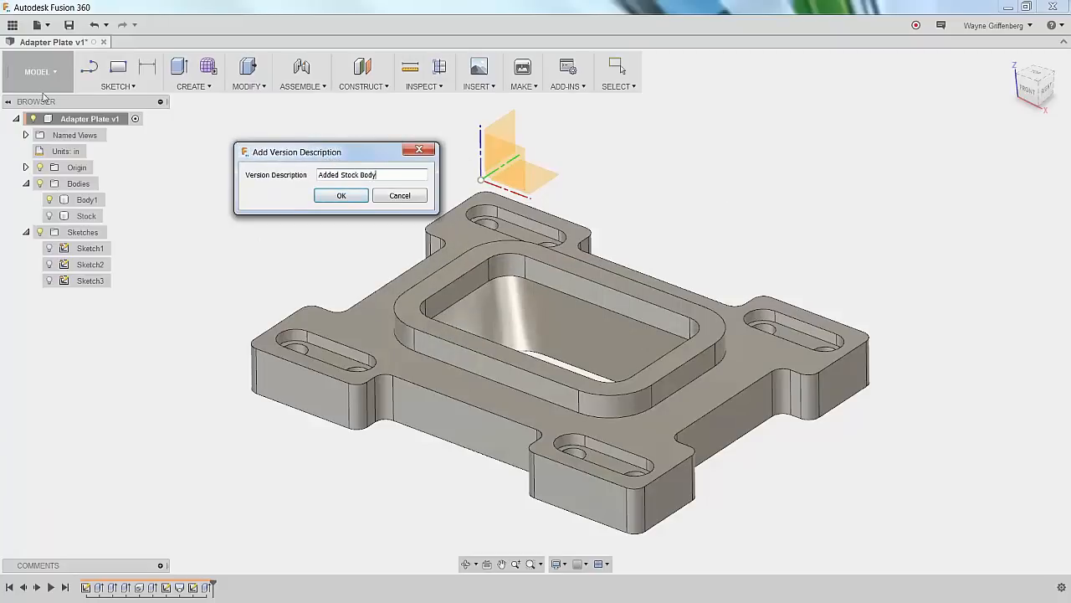
{"action": "left_click", "coordinate": [341, 196]}
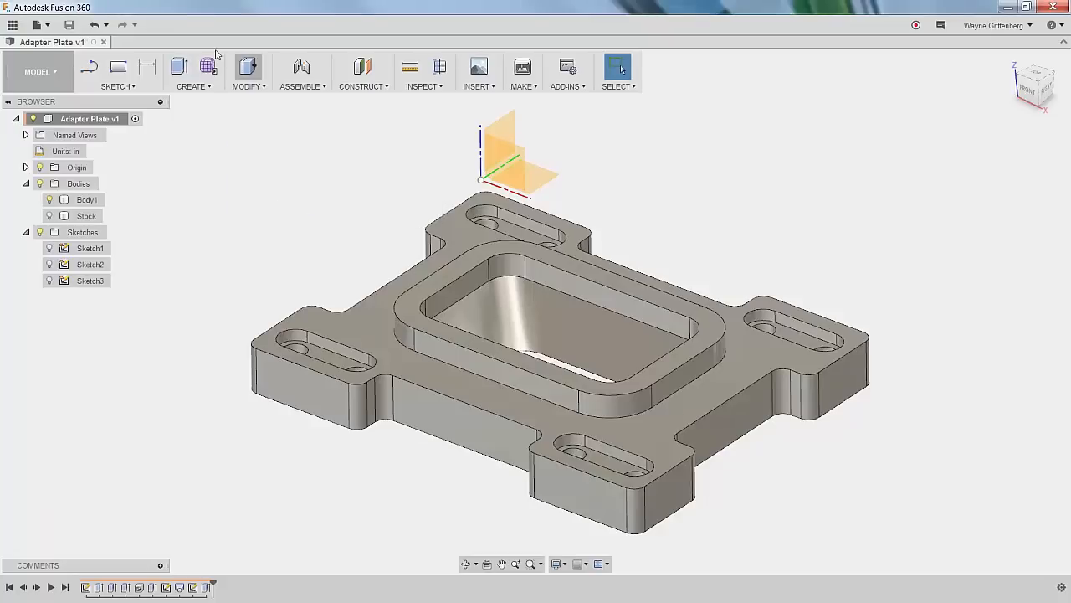
Open the Kurt-D810-WEB v1 vise design from the project's Workholding folder.
{"action": "left_click", "coordinate": [12, 24]}
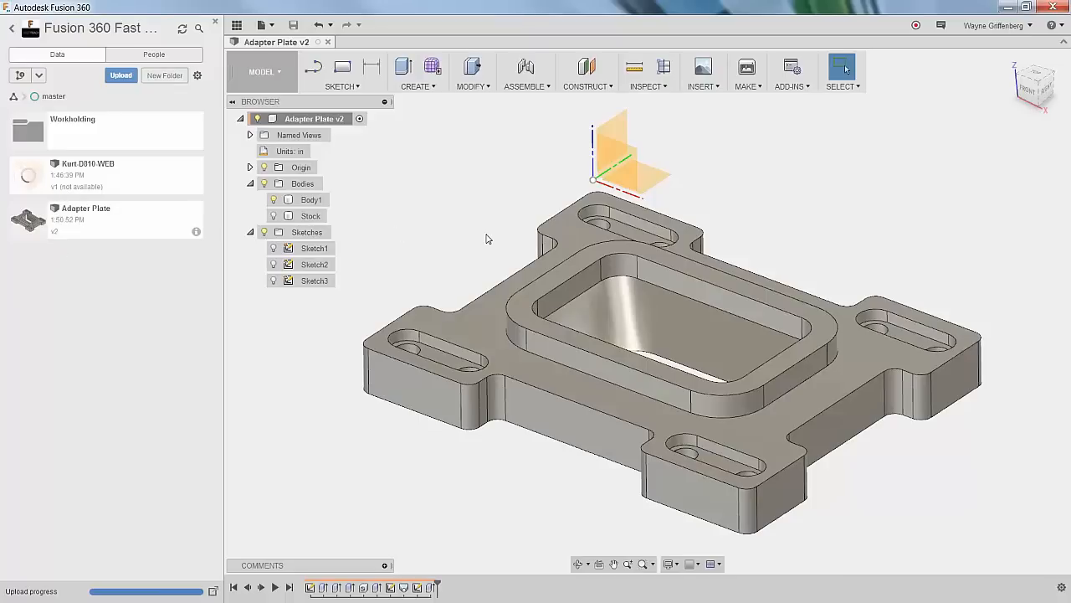
{"action": "scroll", "coordinate": [486, 238], "scroll_direction": "down", "scroll_amount": 2}
{"action": "left_click", "coordinate": [33, 136]}
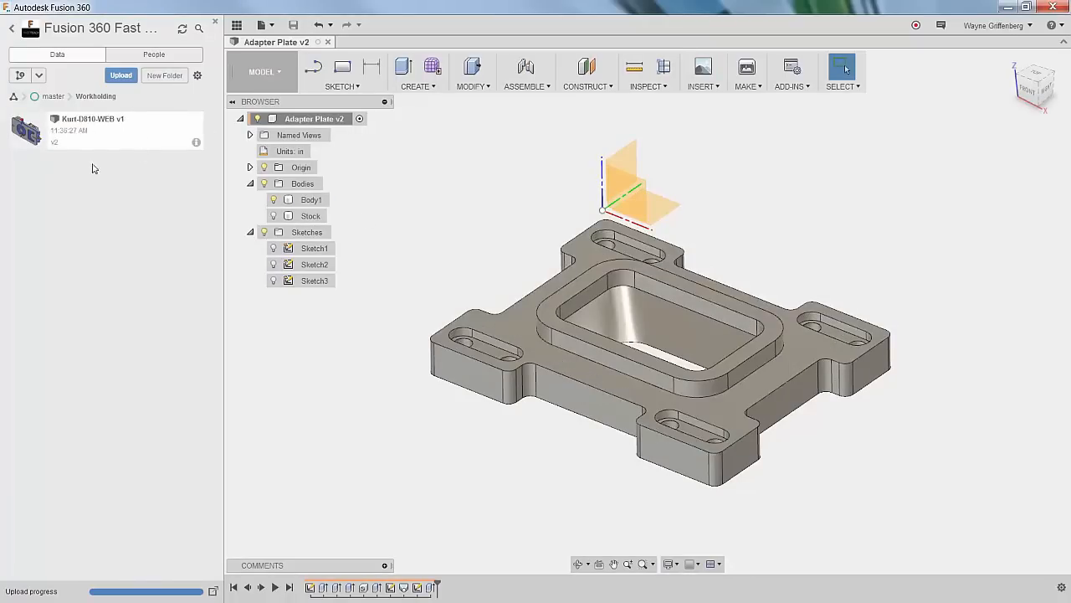
{"action": "right_click", "coordinate": [34, 136]}
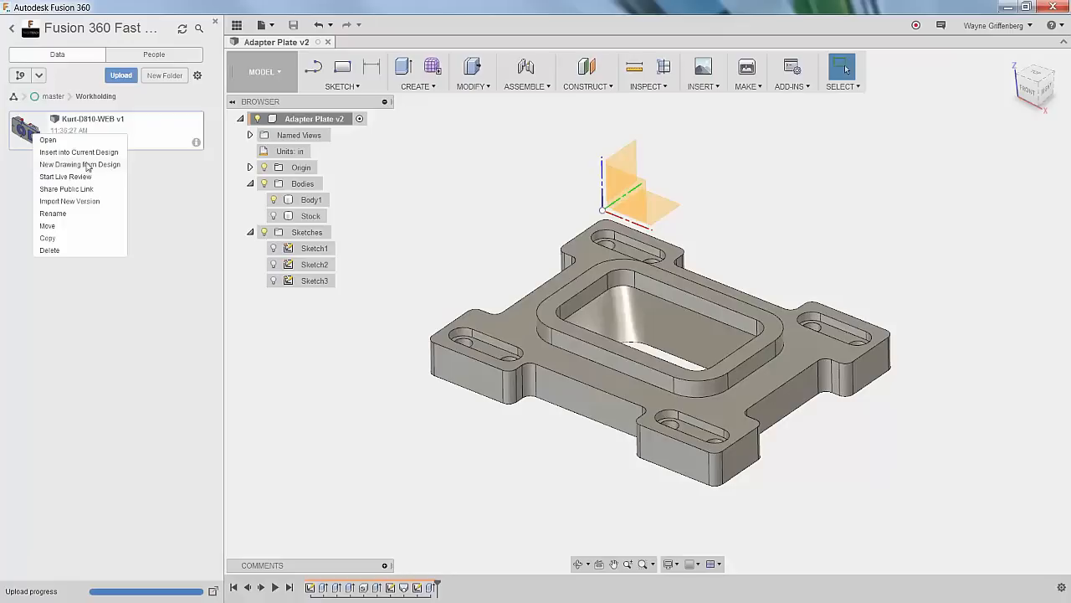
{"action": "left_click", "coordinate": [47, 140]}
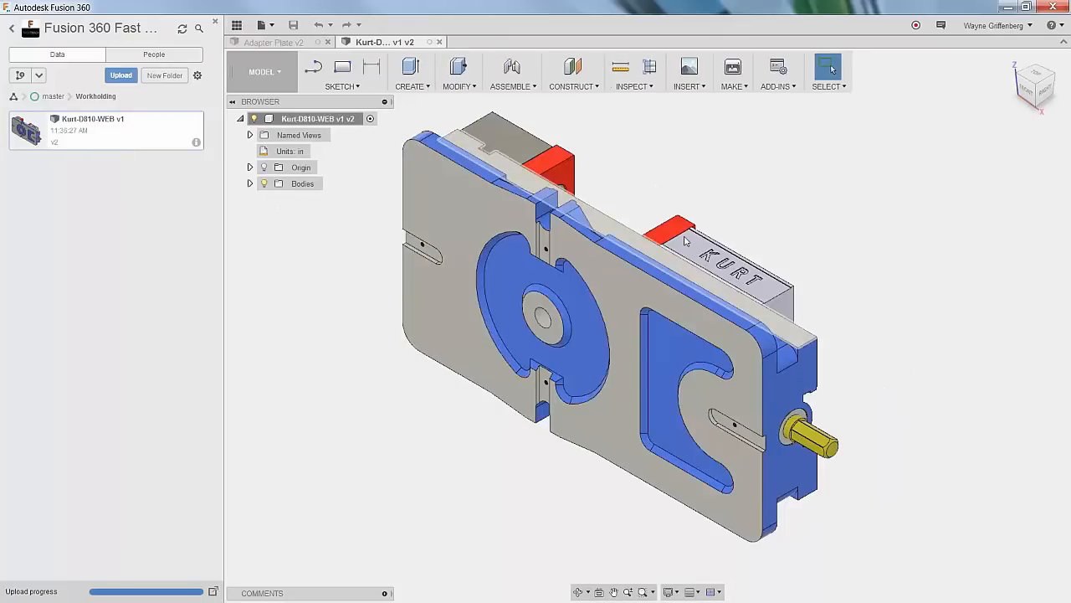
Show the vise model's origin and examine where it lies and how its axes are oriented relative to the vise.
{"action": "scroll", "coordinate": [707, 148], "scroll_direction": "up", "scroll_amount": 2}
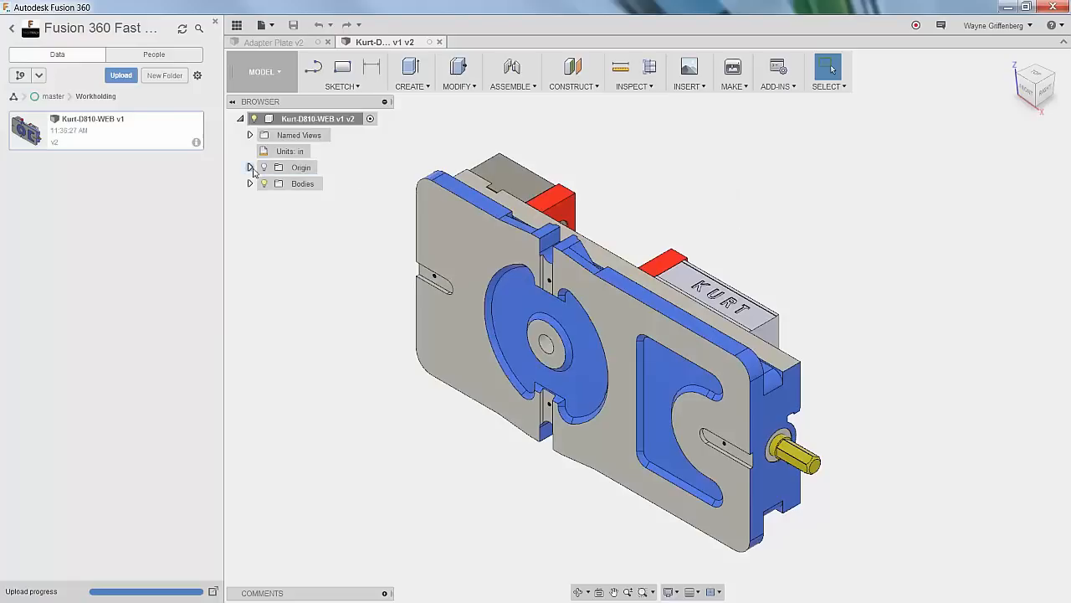
{"action": "left_click", "coordinate": [263, 168]}
{"action": "scroll", "coordinate": [885, 248], "scroll_direction": "down", "scroll_amount": 3}
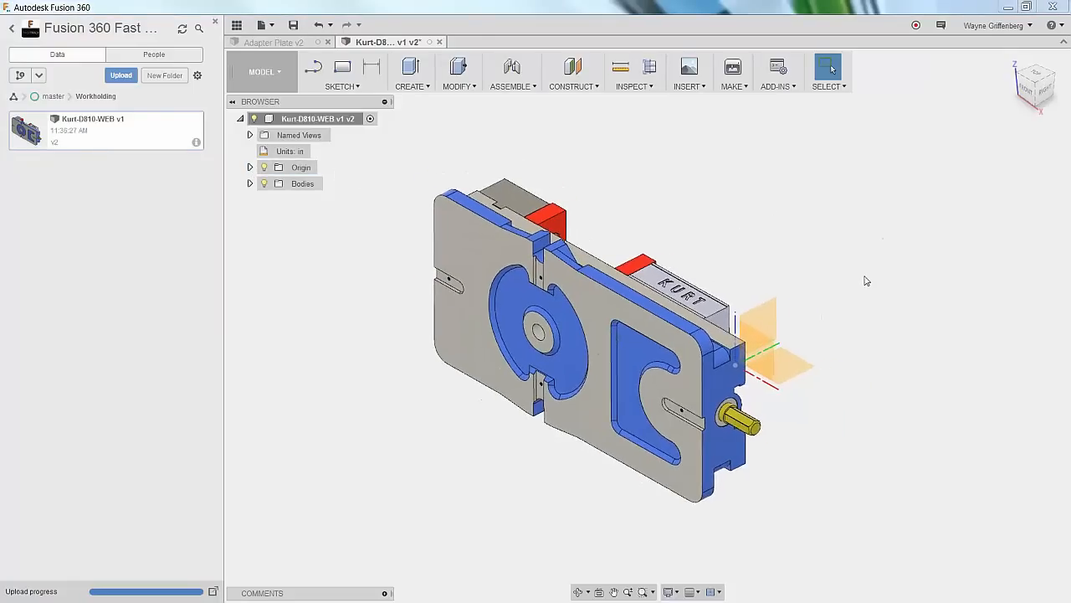
{"action": "scroll", "coordinate": [866, 280], "scroll_direction": "up", "scroll_amount": 4}
{"action": "scroll", "coordinate": [733, 349], "scroll_direction": "down", "scroll_amount": 1}
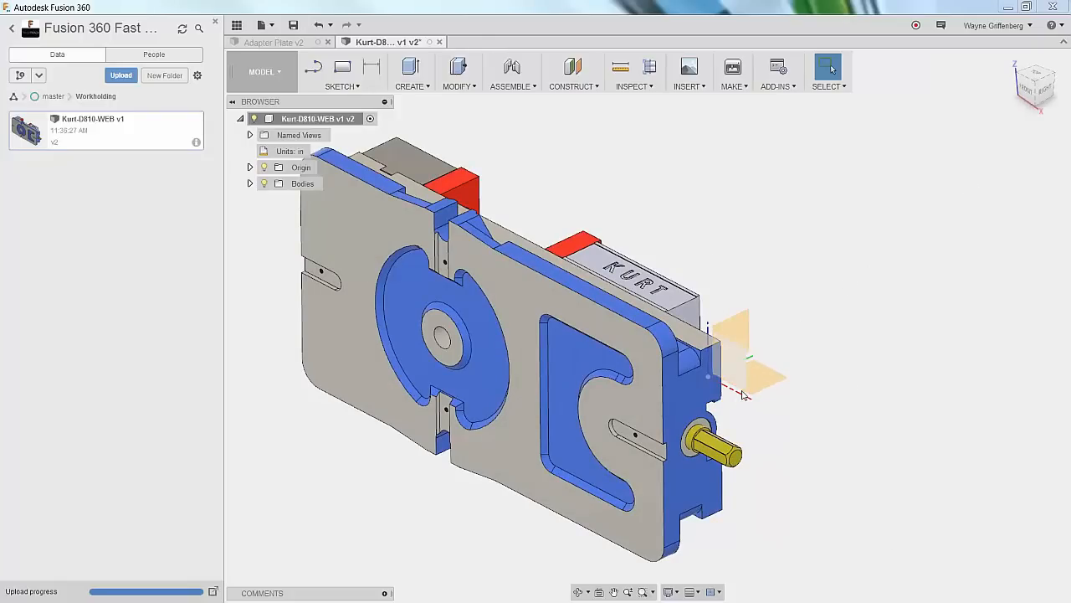
{"action": "scroll", "coordinate": [1020, 508], "scroll_direction": "down", "scroll_amount": 1}
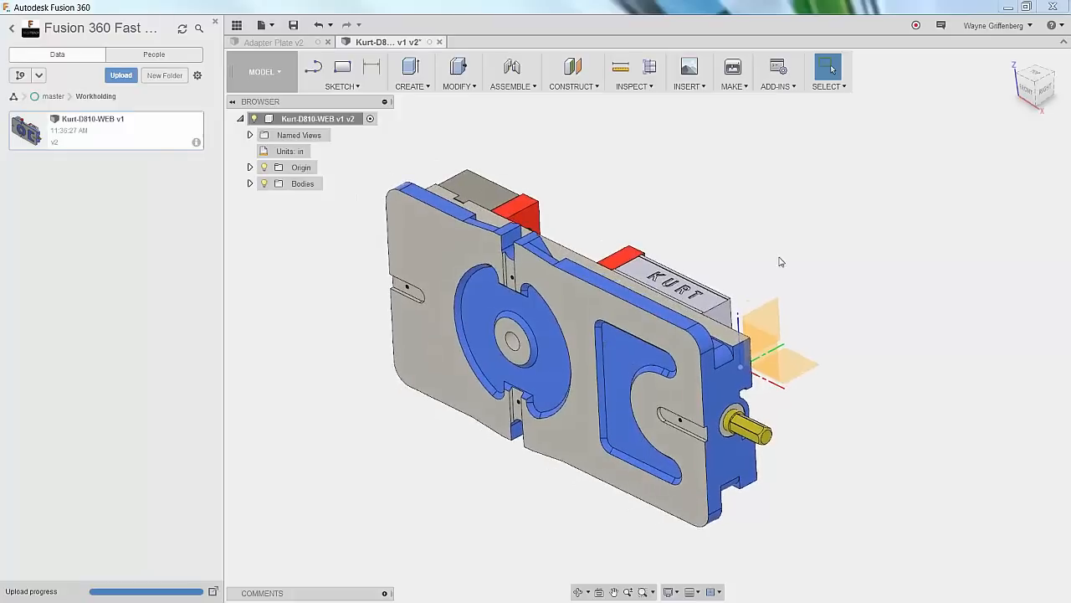
Expand the vise's Bodies folder and hide the project's file list.
{"action": "left_click", "coordinate": [250, 183]}
{"action": "left_click", "coordinate": [215, 23]}
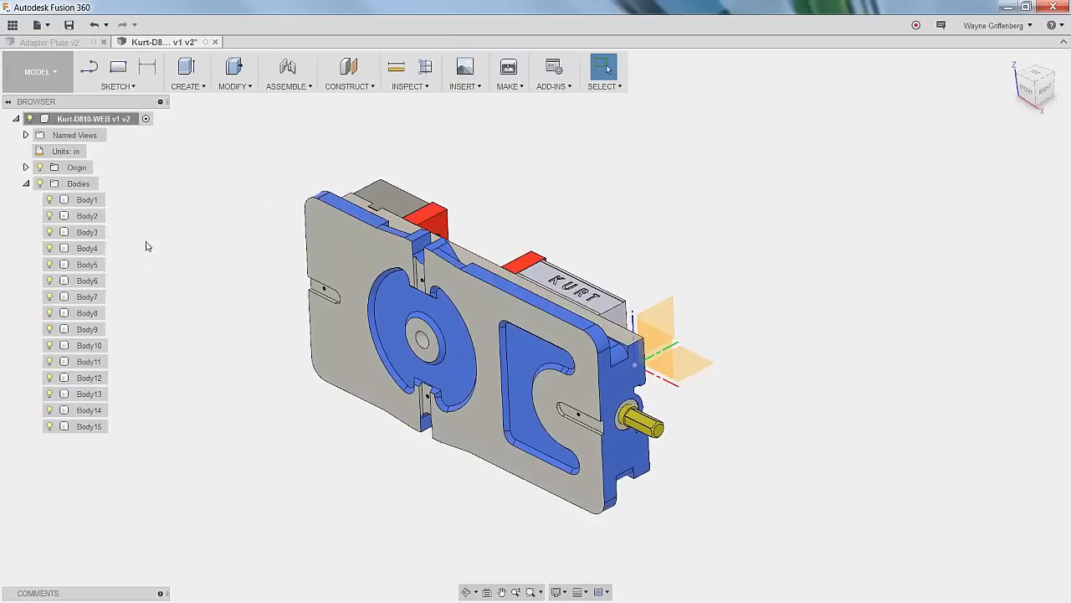
{"action": "left_click", "coordinate": [25, 166]}
{"action": "left_click", "coordinate": [25, 166]}
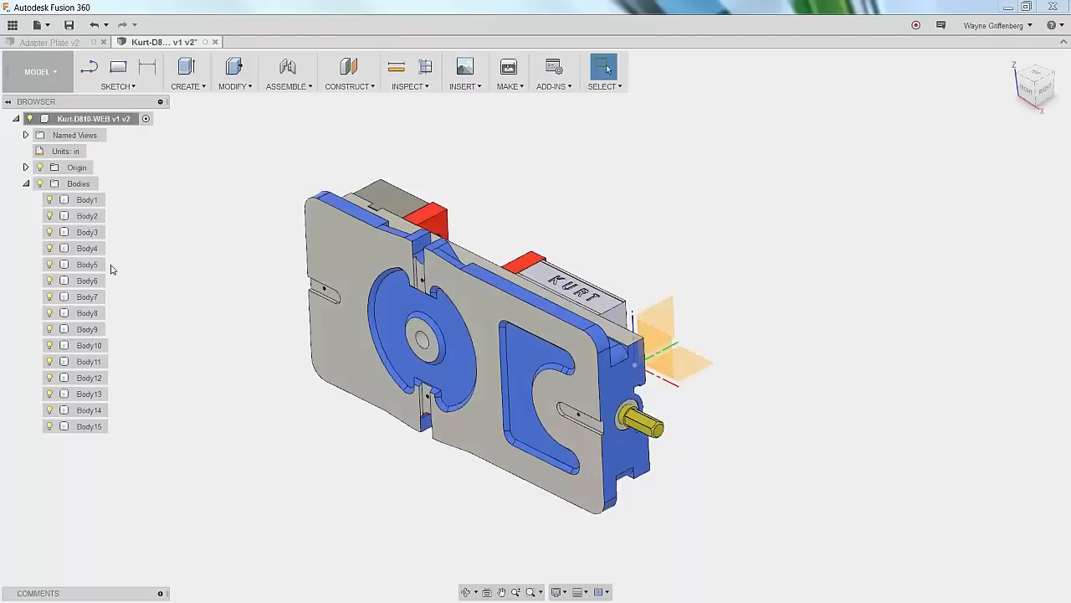
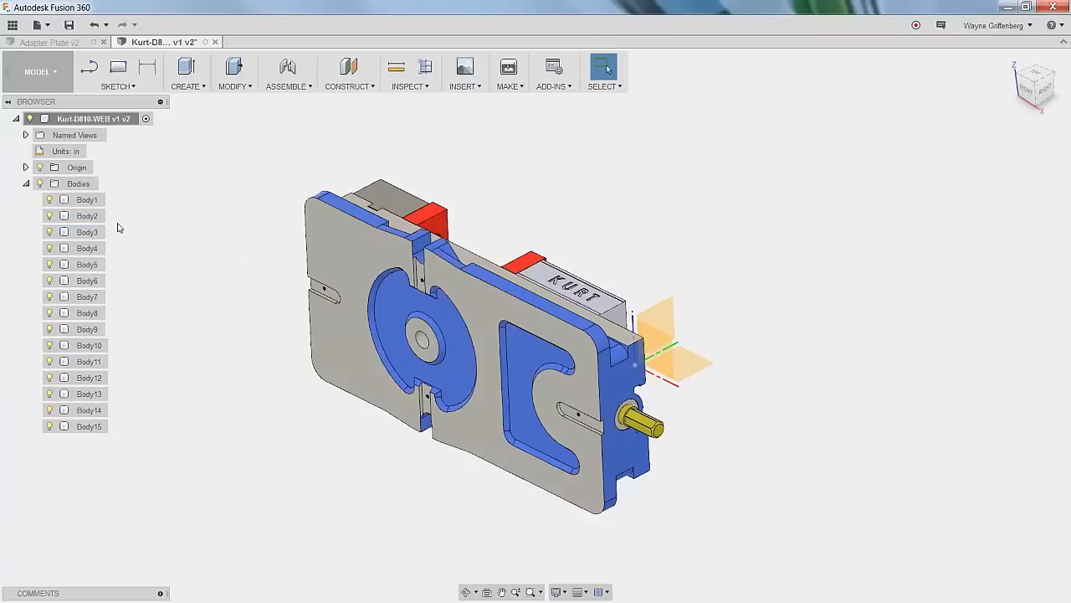
{"action": "left_click", "coordinate": [75, 200]}
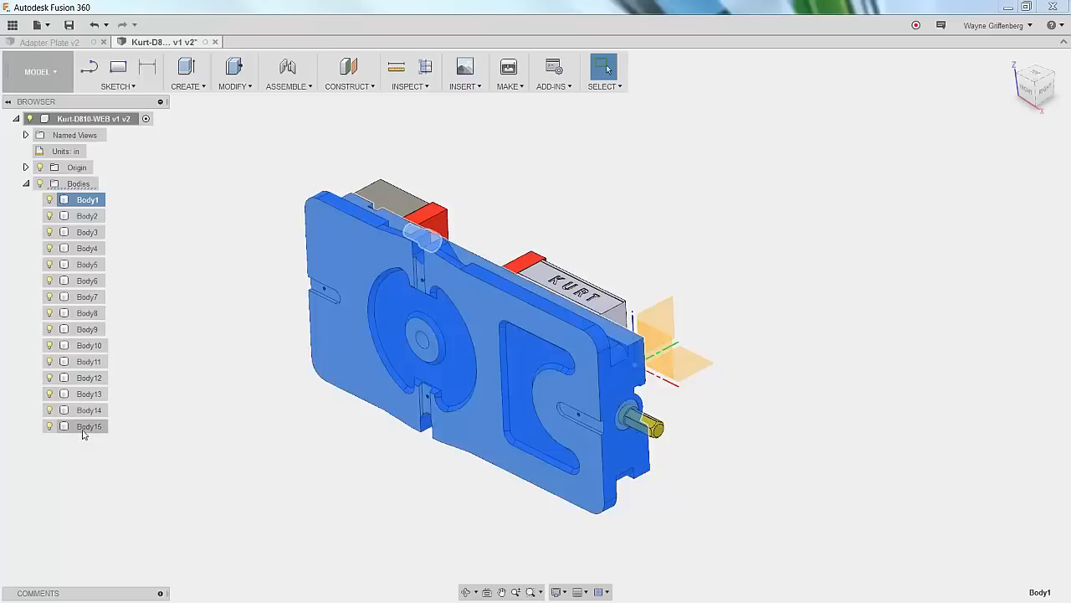
{"action": "left_click", "coordinate": [86, 429], "text": "shift"}
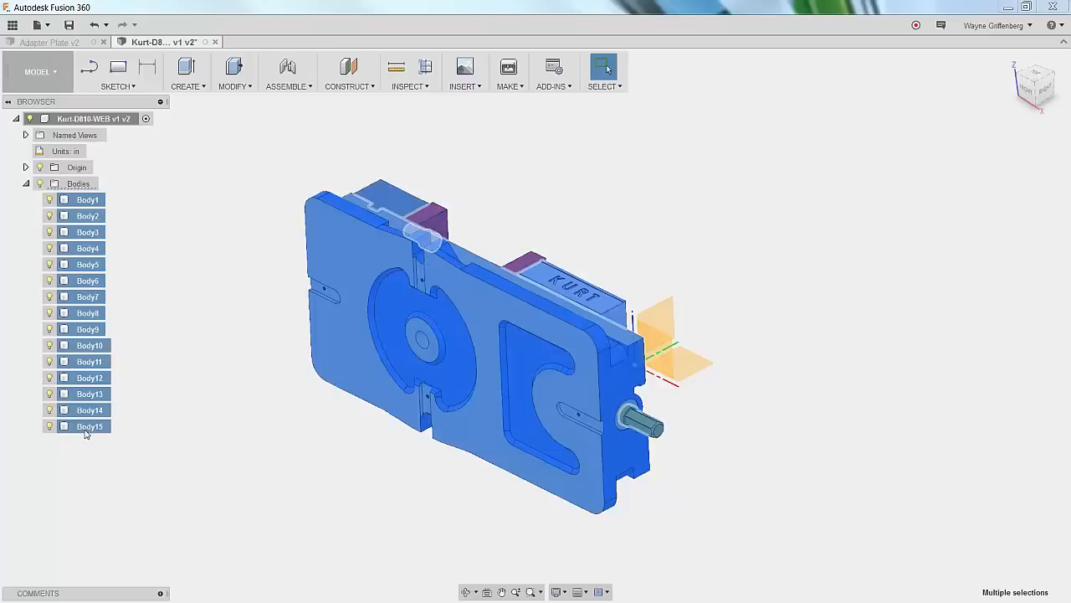
{"action": "left_click", "coordinate": [148, 204]}
{"action": "left_click", "coordinate": [82, 203]}
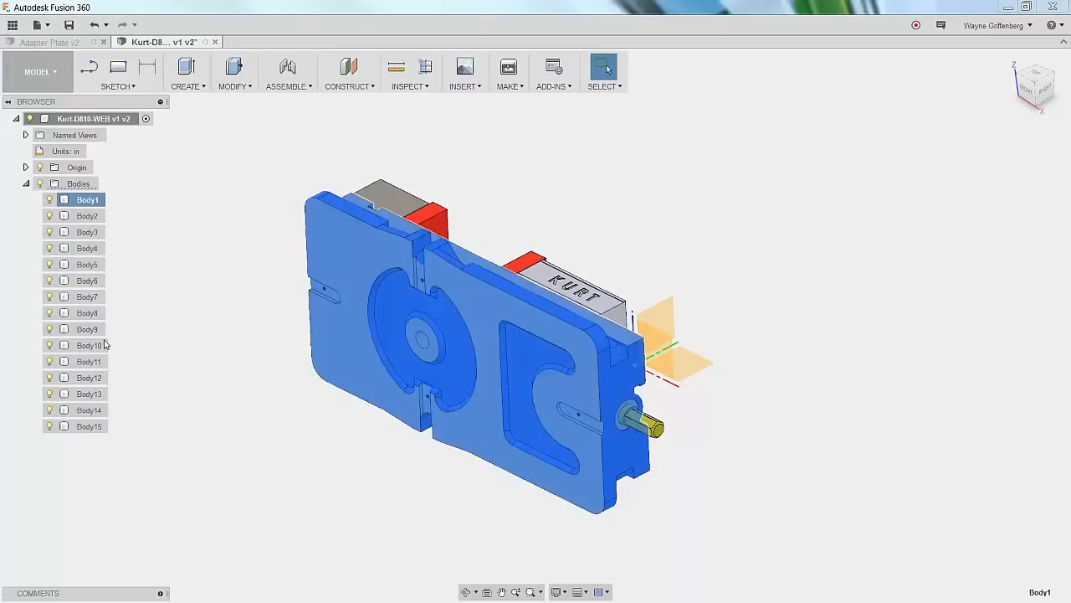
{"action": "left_click", "coordinate": [88, 427], "text": "shift"}
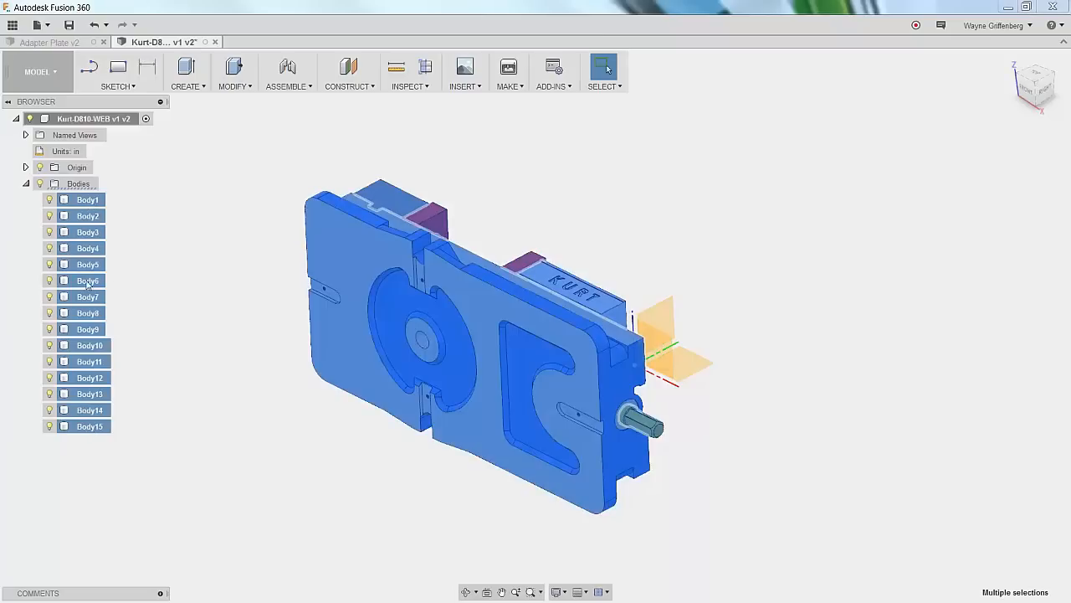
{"action": "right_click", "coordinate": [93, 204]}
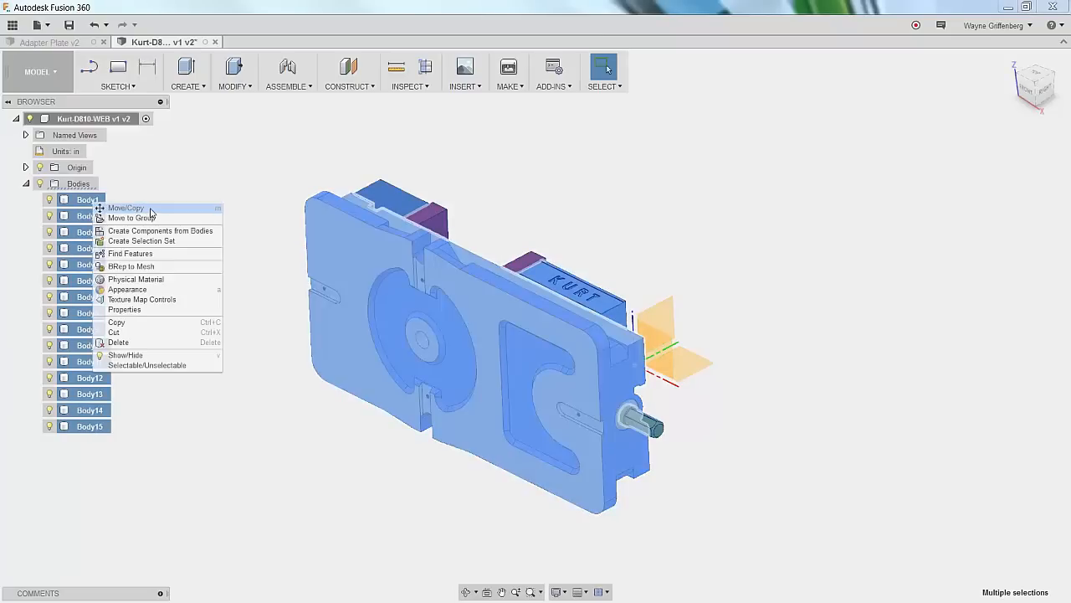
{"action": "left_click", "coordinate": [126, 207]}
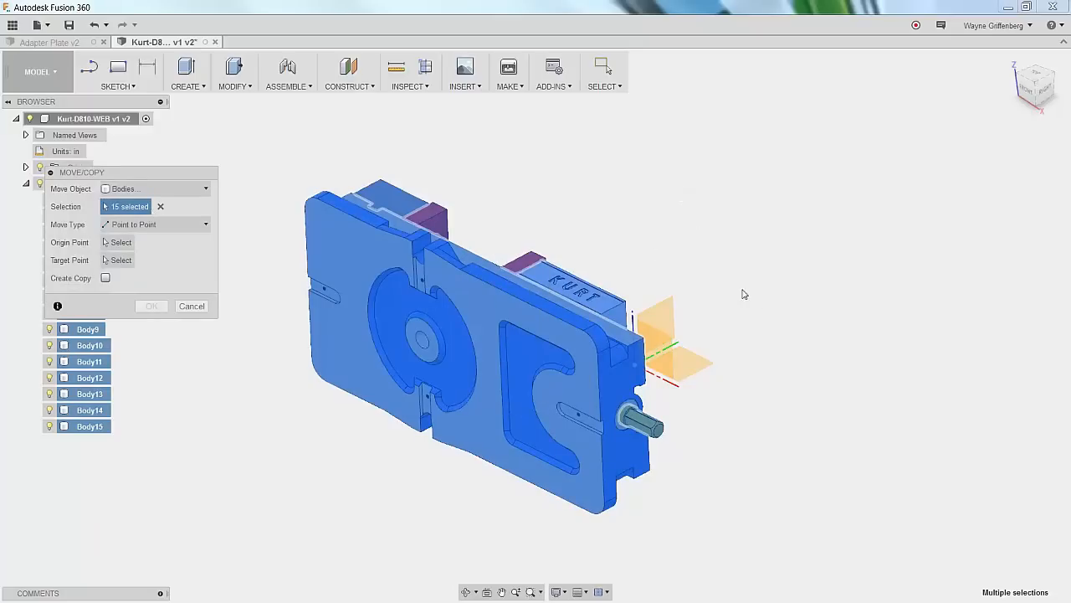
{"action": "scroll", "coordinate": [760, 315], "scroll_direction": "down", "scroll_amount": 3}
{"action": "scroll", "coordinate": [504, 317], "scroll_direction": "up", "scroll_amount": 2}
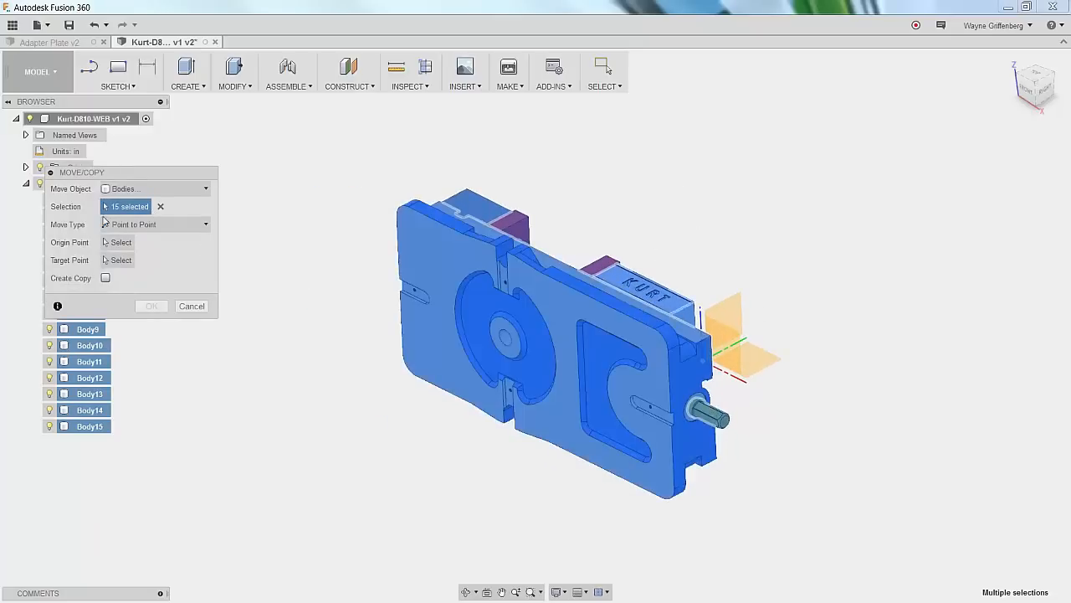
{"action": "left_click", "coordinate": [192, 305]}
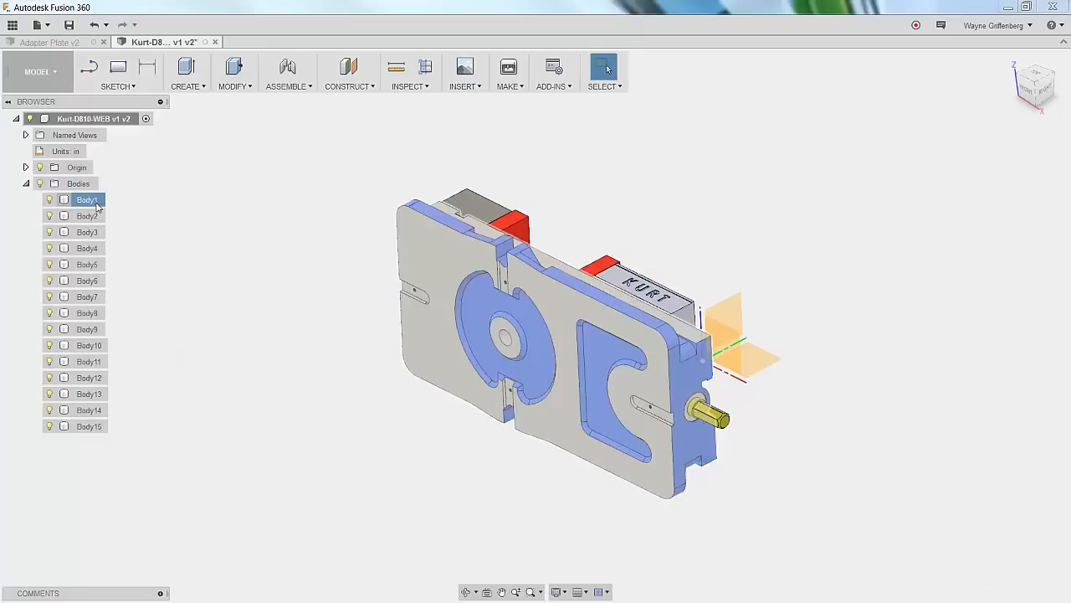
{"action": "left_click", "coordinate": [89, 425], "text": "shift"}
{"action": "right_click", "coordinate": [88, 235]}
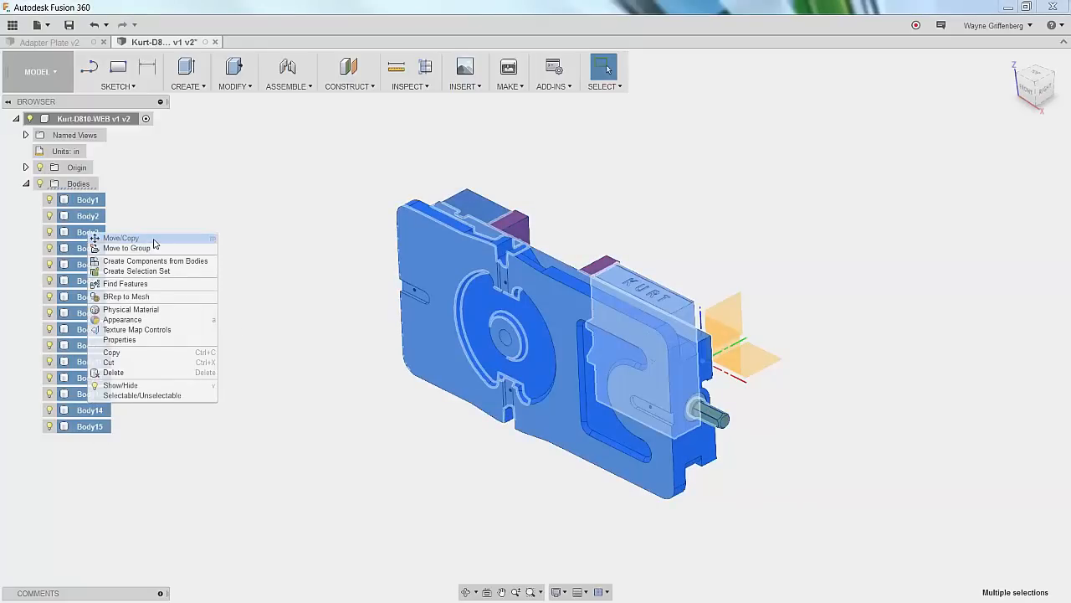
{"action": "left_click", "coordinate": [125, 239]}
{"action": "left_click_drag", "start_coordinate": [178, 172], "coordinate": [224, 274]}
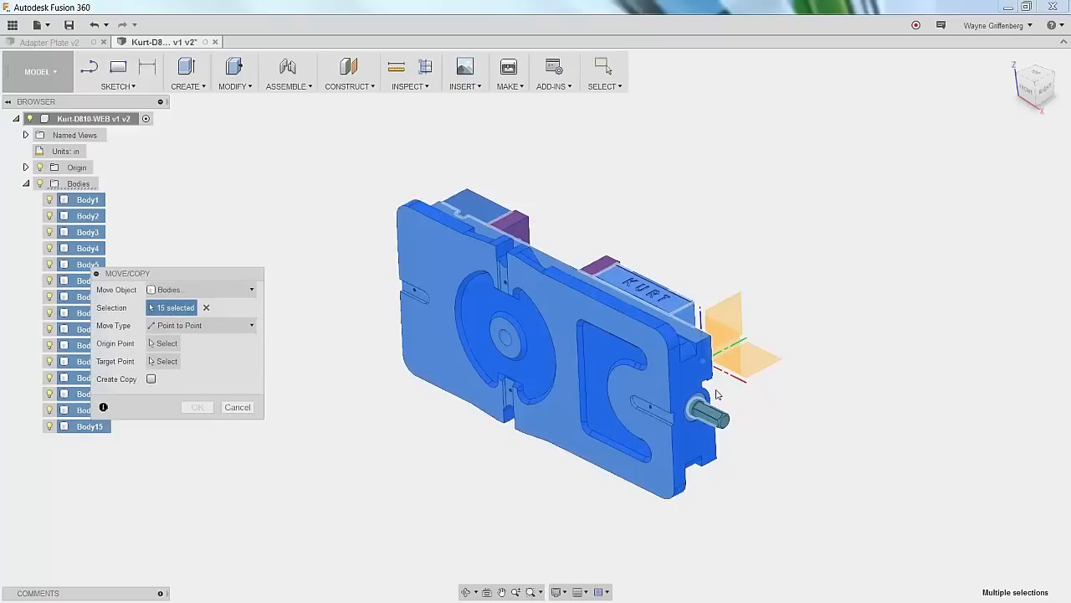
{"action": "left_click", "coordinate": [700, 361]}
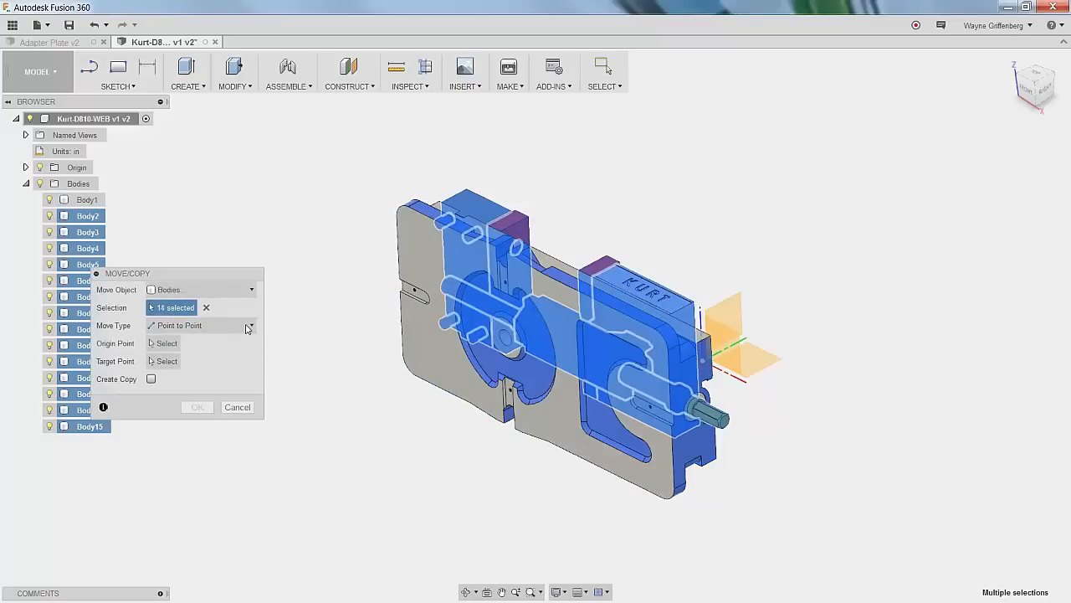
{"action": "left_click", "coordinate": [189, 291]}
{"action": "left_click", "coordinate": [189, 291]}
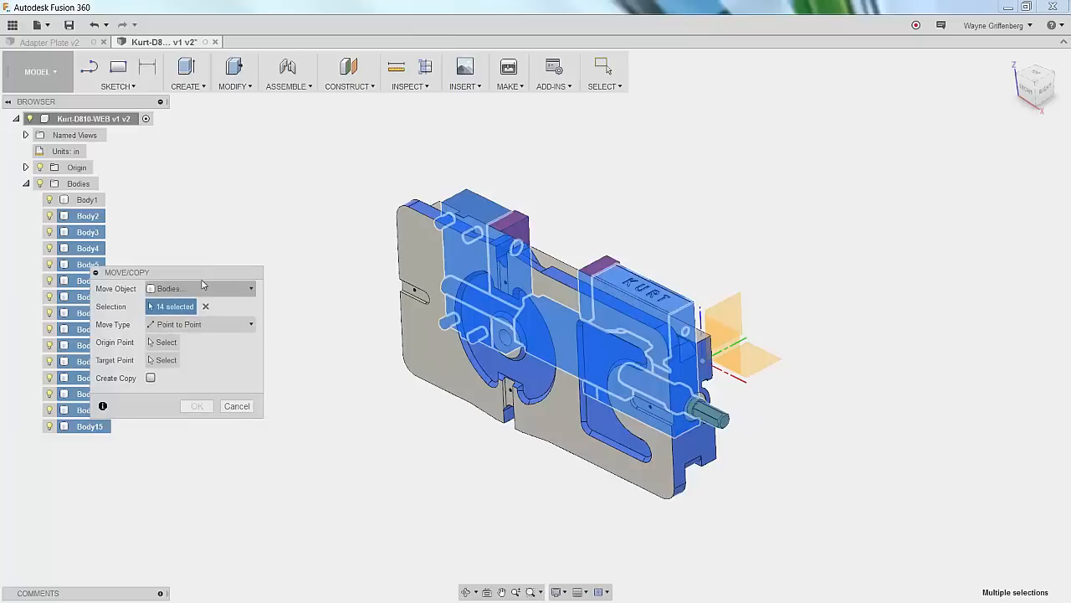
{"action": "left_click", "coordinate": [236, 406]}
Rotate all 15 vise bodies 90 degrees about the X axis with a Free Move so the vise sits on its base.
{"action": "left_click", "coordinate": [81, 202]}
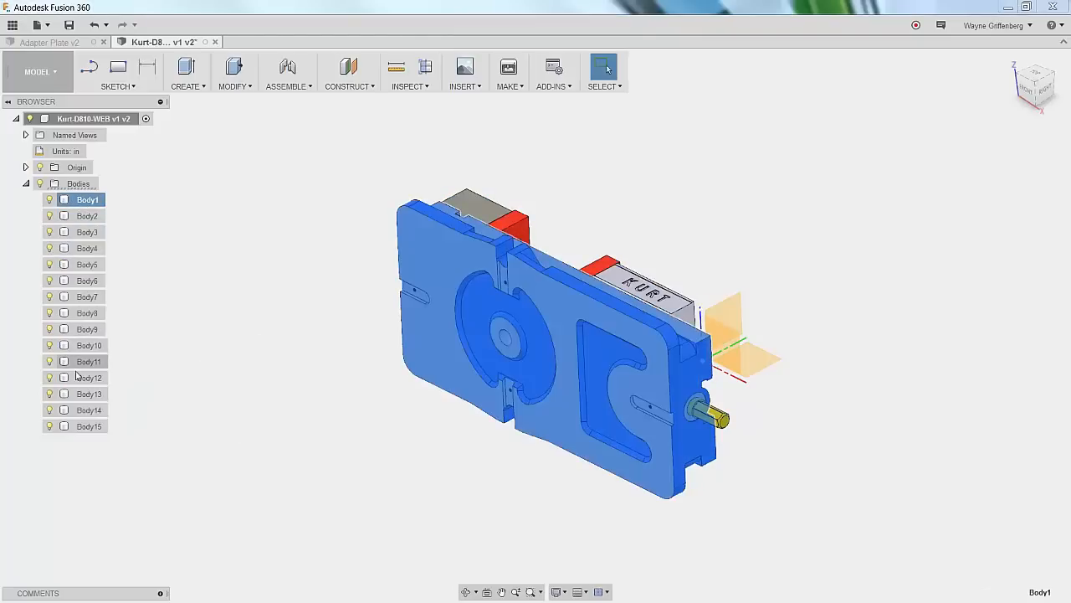
{"action": "left_click", "coordinate": [88, 427], "text": "shift"}
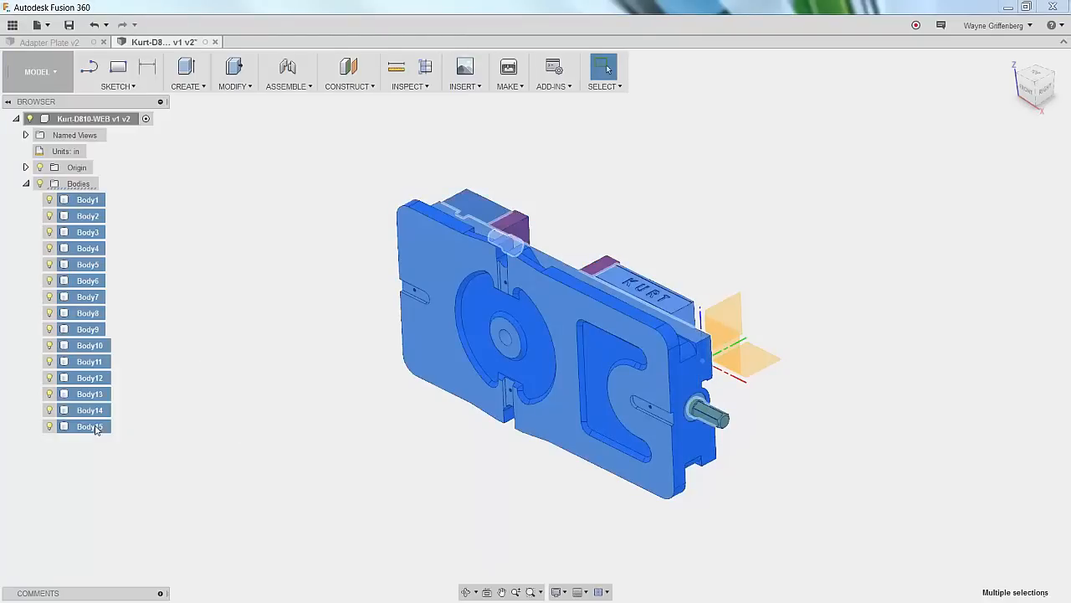
{"action": "right_click", "coordinate": [87, 203]}
{"action": "left_click", "coordinate": [148, 211]}
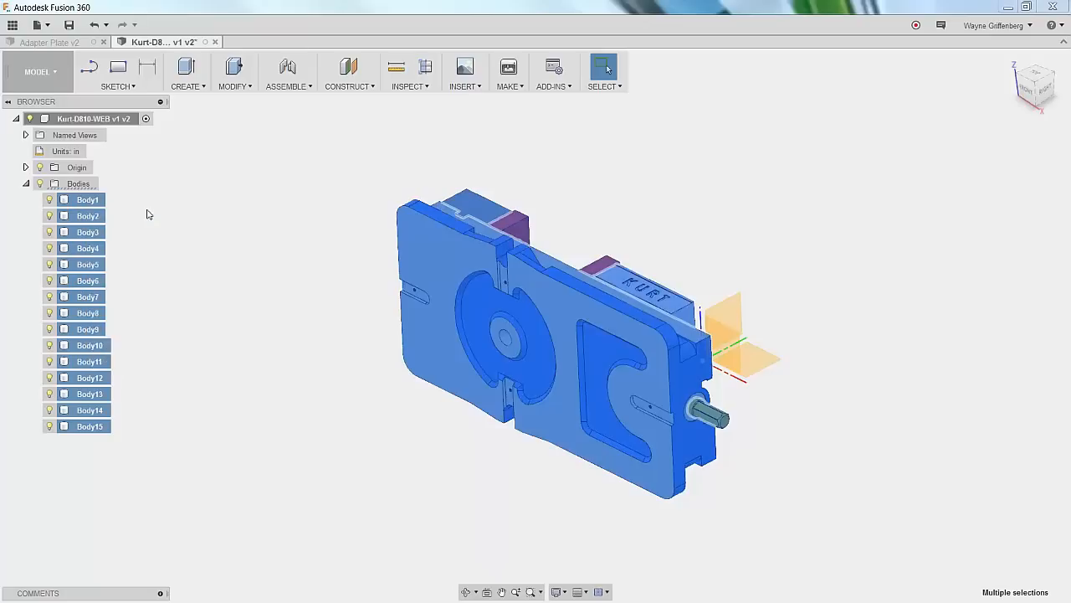
{"action": "left_click", "coordinate": [254, 292]}
{"action": "left_click", "coordinate": [249, 309]}
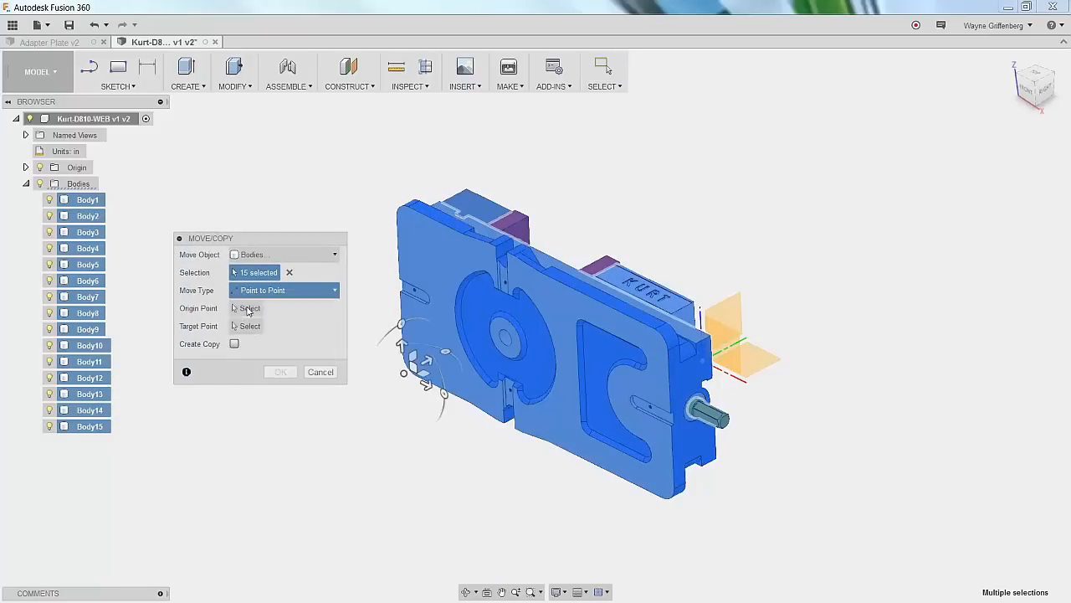
{"action": "left_click_drag", "start_coordinate": [261, 240], "coordinate": [217, 242]}
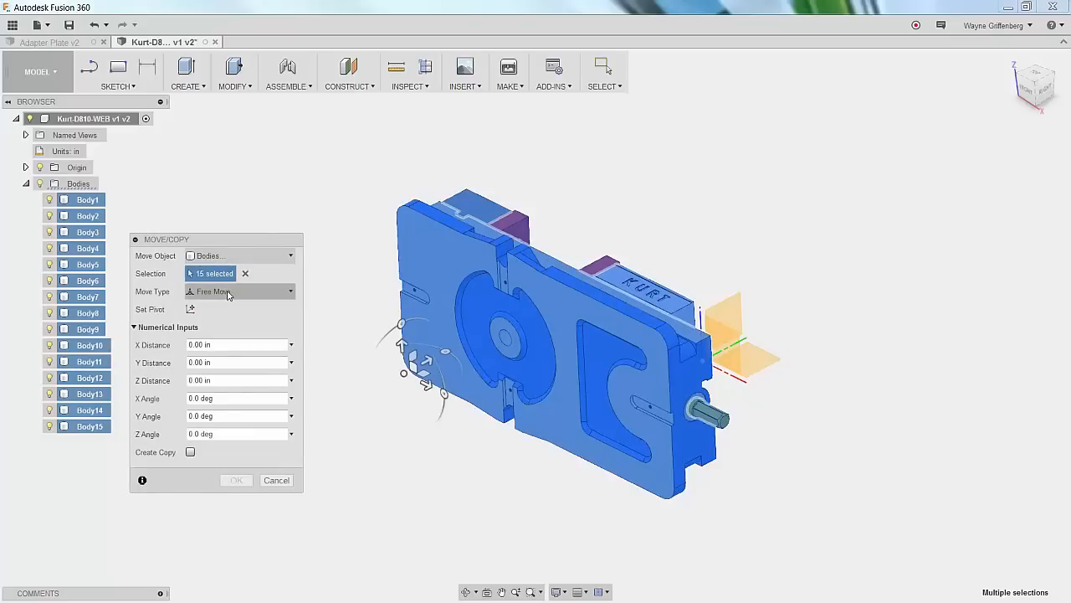
{"action": "left_click", "coordinate": [227, 293]}
{"action": "left_click", "coordinate": [228, 293]}
{"action": "left_click_drag", "start_coordinate": [233, 248], "coordinate": [149, 259]}
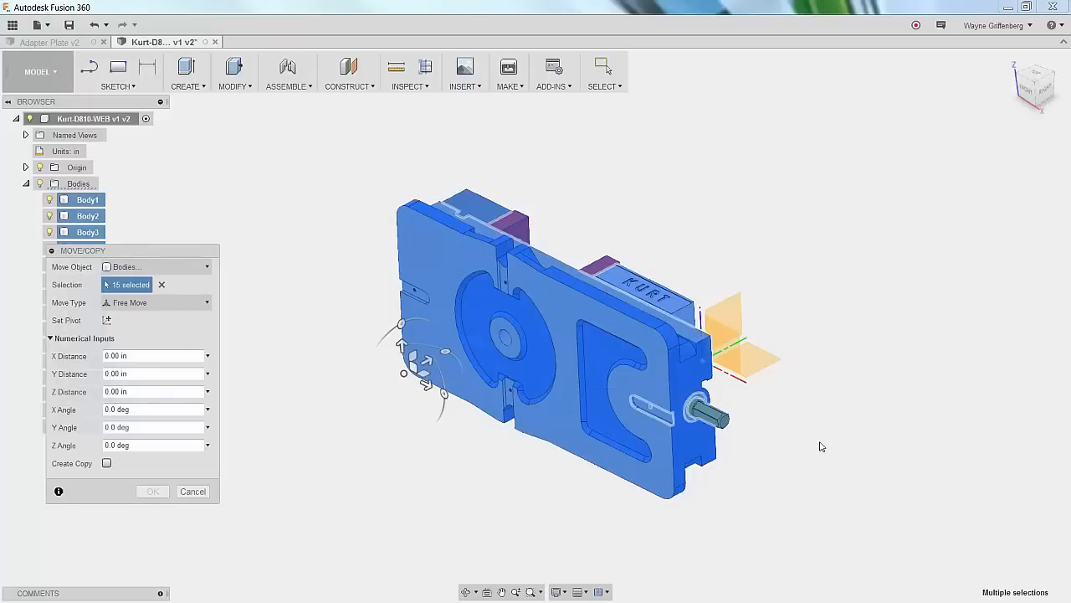
{"action": "left_click", "coordinate": [400, 324]}
{"action": "left_click_drag", "start_coordinate": [401, 323], "coordinate": [355, 405]}
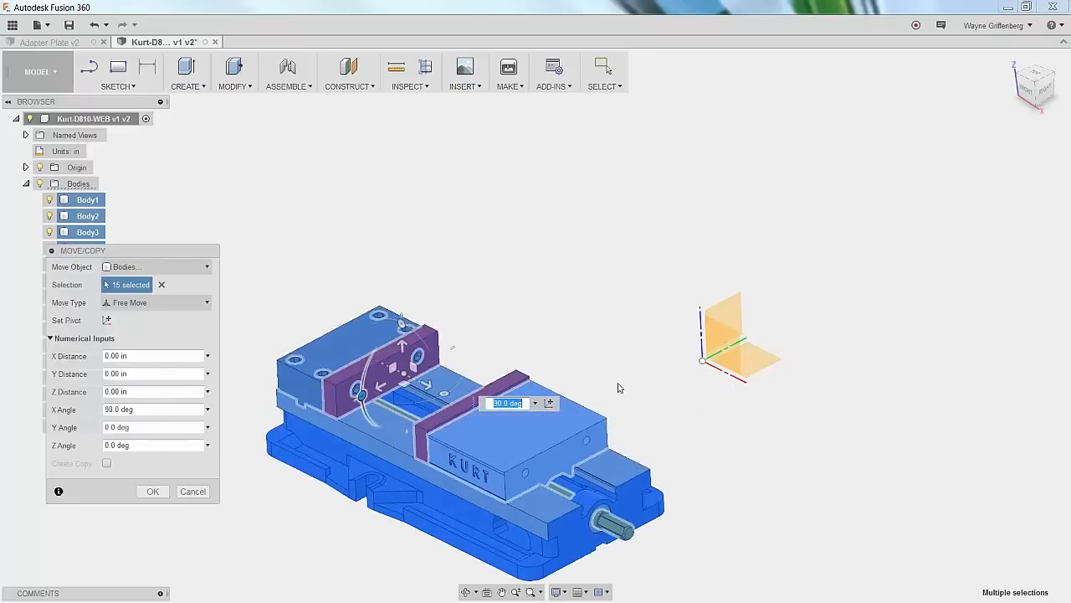
Turn the upright vise by a Y angle of -90 degrees and apply the move.
{"action": "scroll", "coordinate": [619, 388], "scroll_direction": "down", "scroll_amount": 3}
{"action": "scroll", "coordinate": [403, 437], "scroll_direction": "up", "scroll_amount": 2}
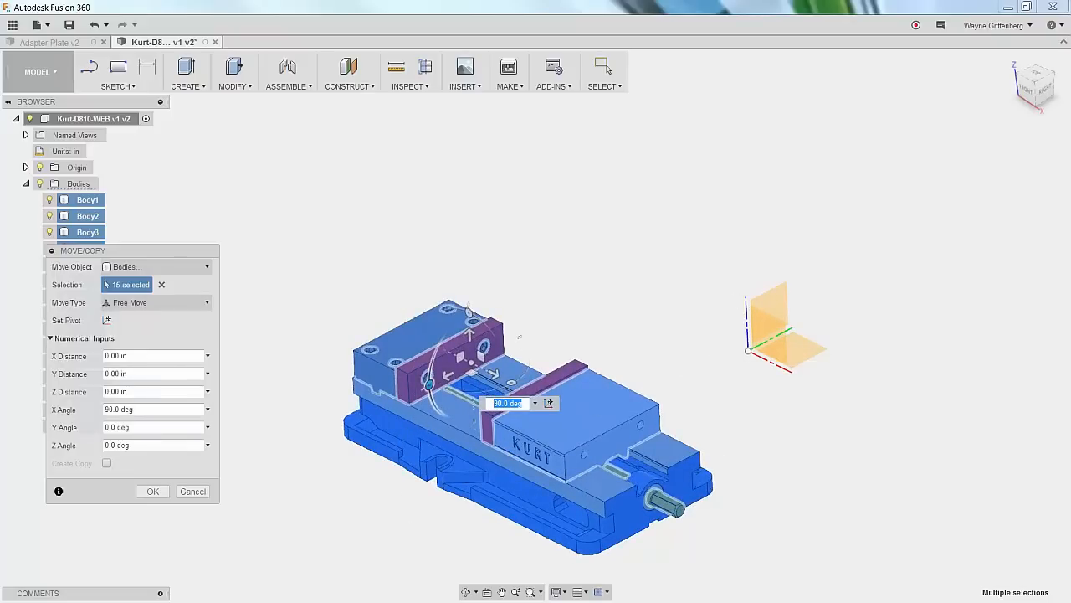
{"action": "left_click_drag", "start_coordinate": [511, 383], "coordinate": [427, 386]}
{"action": "scroll", "coordinate": [548, 354], "scroll_direction": "down", "scroll_amount": 2}
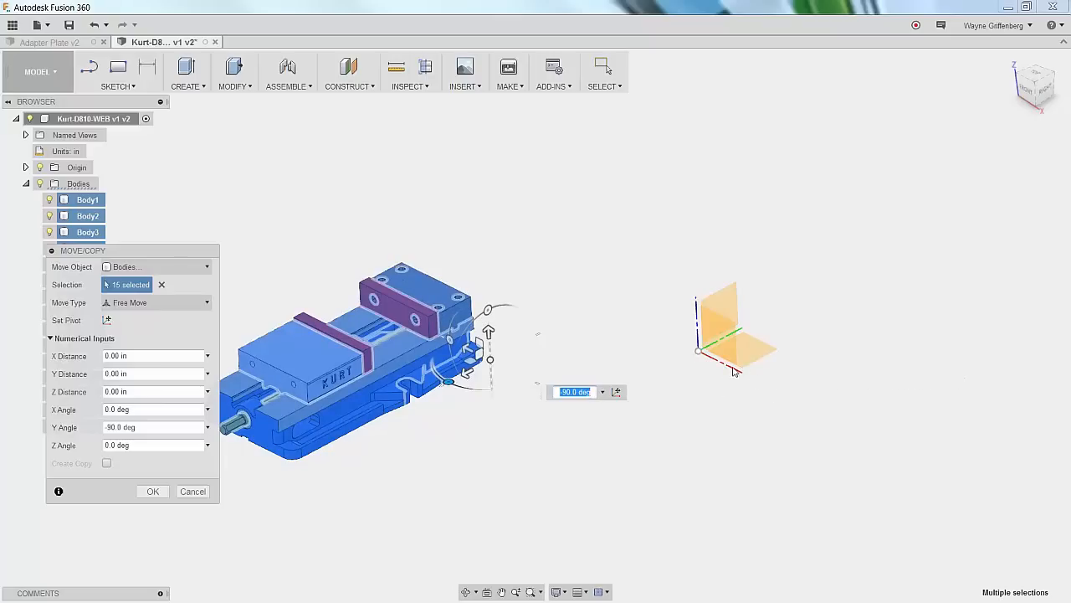
{"action": "key", "text": "Return"}
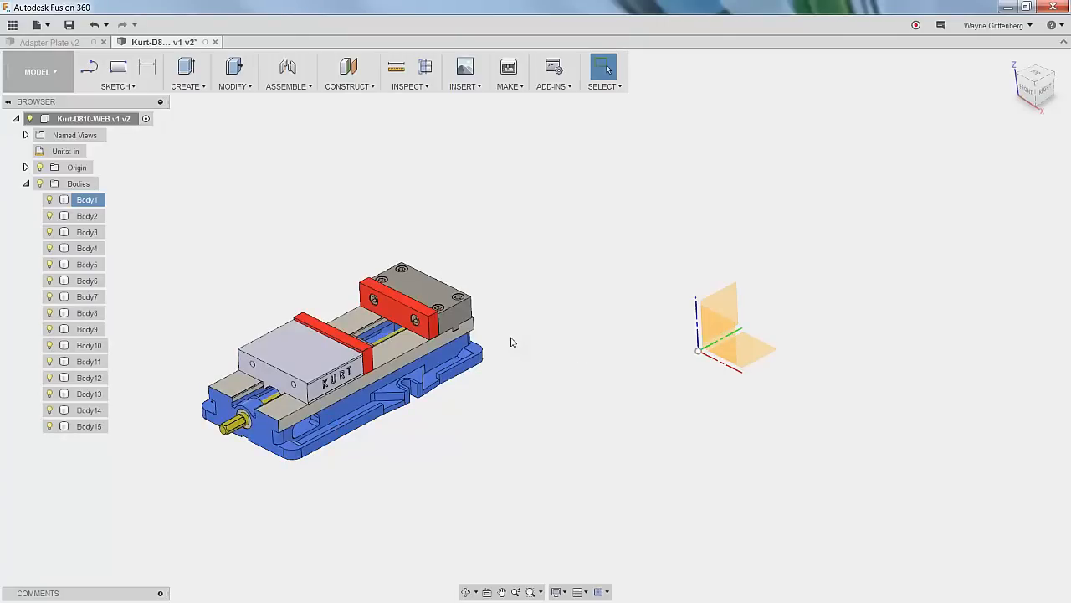
Move all 15 bodies Point to Point, from the fixed jaw plate's upper clamping-face corner opposite the KURT lettering side to the origin point.
{"action": "scroll", "coordinate": [307, 284], "scroll_direction": "down", "scroll_amount": 1}
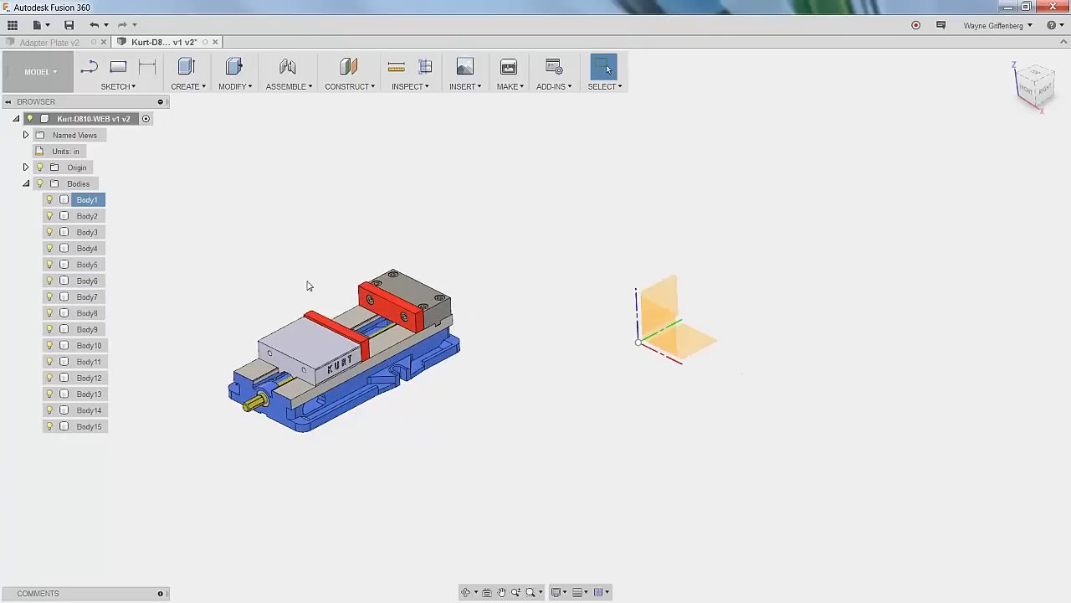
{"action": "scroll", "coordinate": [307, 284], "scroll_direction": "up", "scroll_amount": 3}
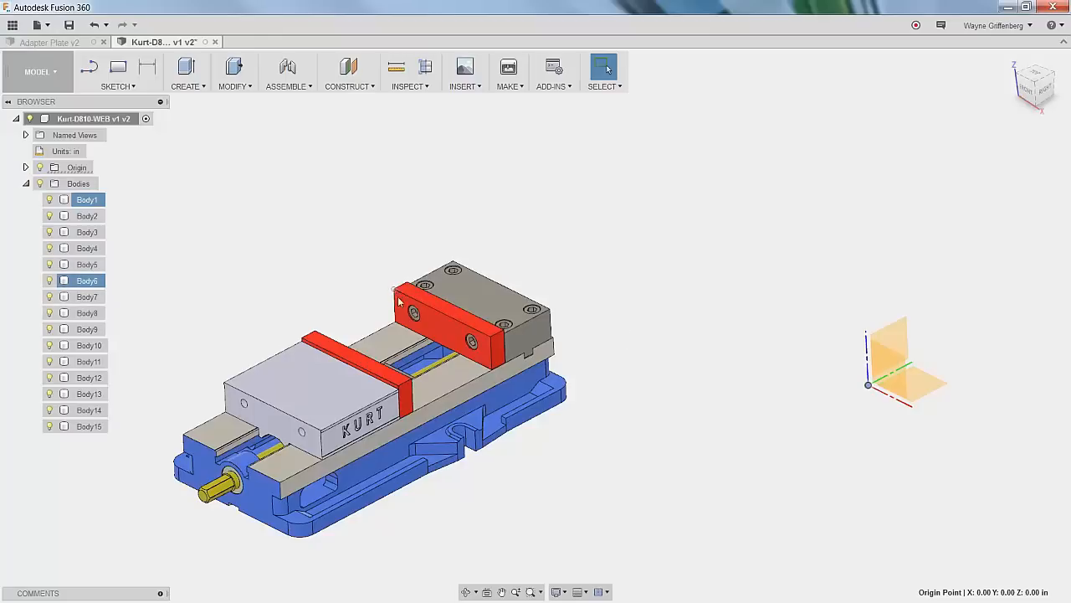
{"action": "left_click", "coordinate": [73, 201]}
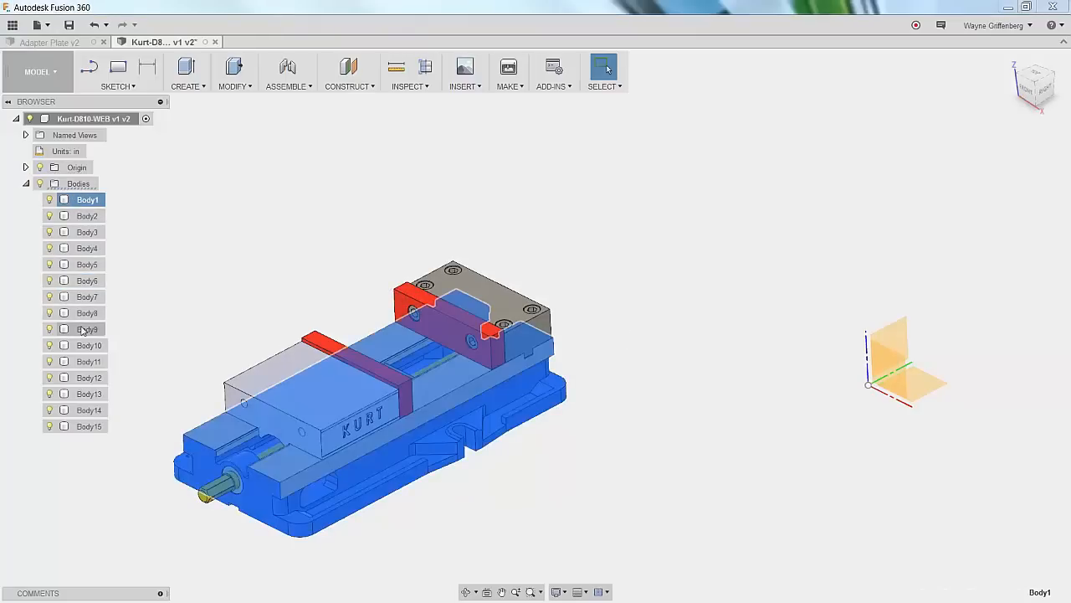
{"action": "left_click", "coordinate": [84, 427], "text": "shift"}
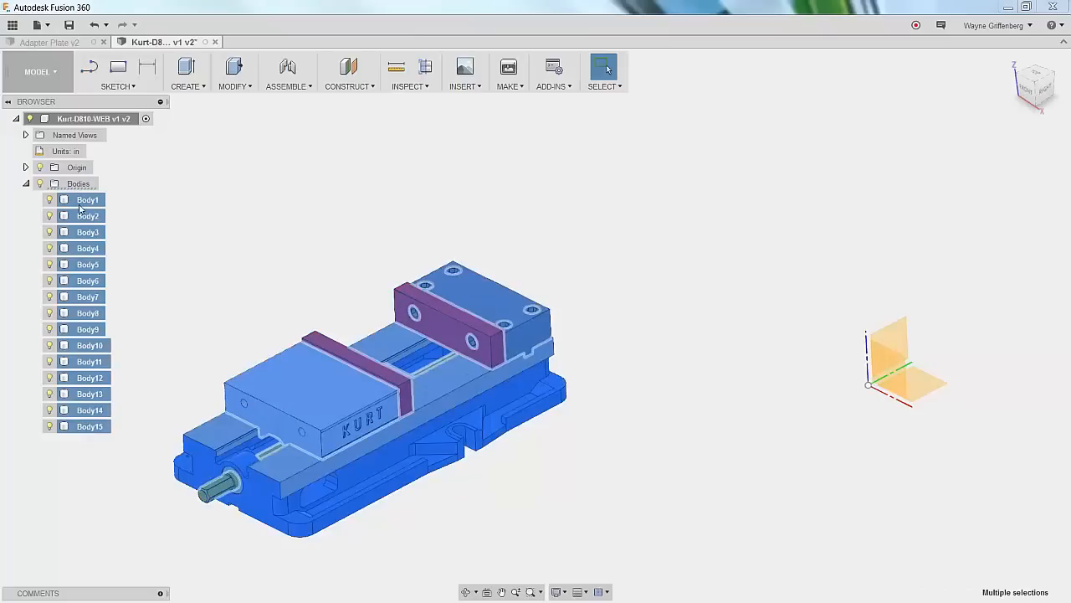
{"action": "right_click", "coordinate": [81, 209]}
{"action": "left_click", "coordinate": [107, 214]}
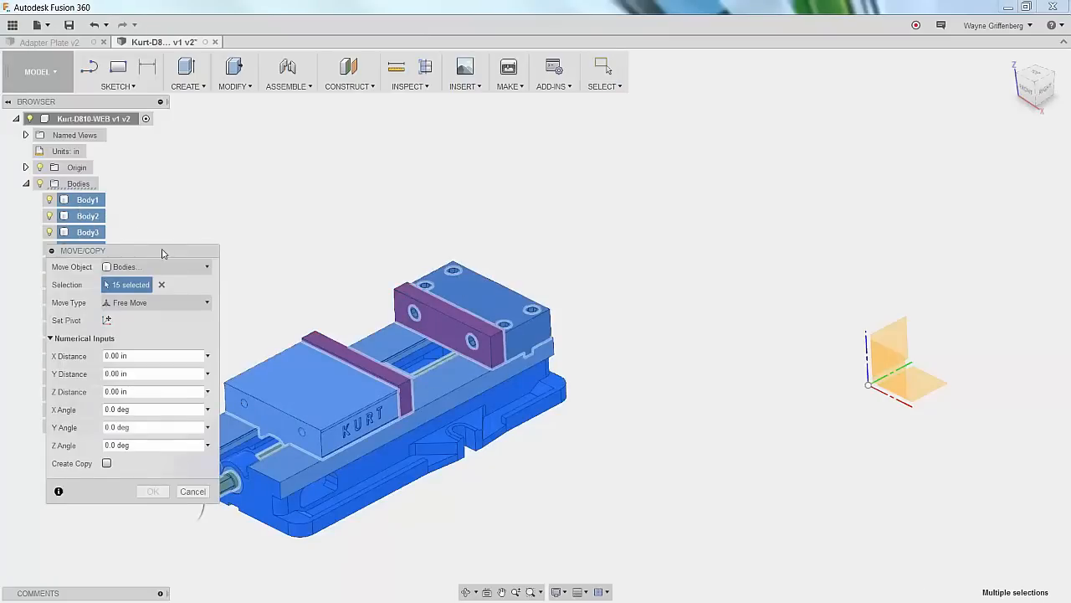
{"action": "left_click_drag", "start_coordinate": [162, 254], "coordinate": [237, 143]}
{"action": "left_click", "coordinate": [208, 193]}
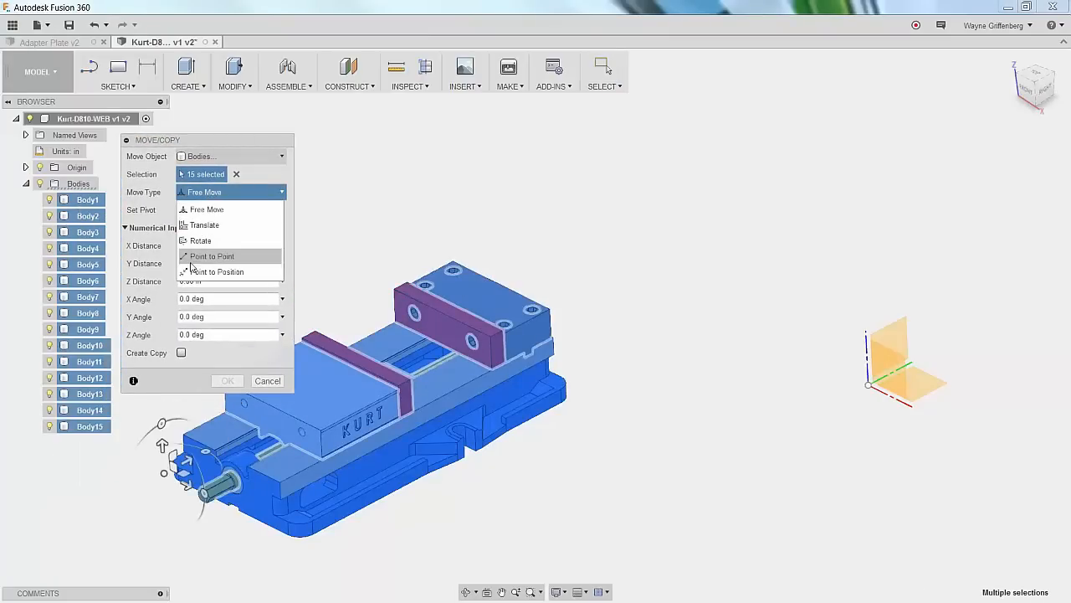
{"action": "left_click", "coordinate": [197, 256]}
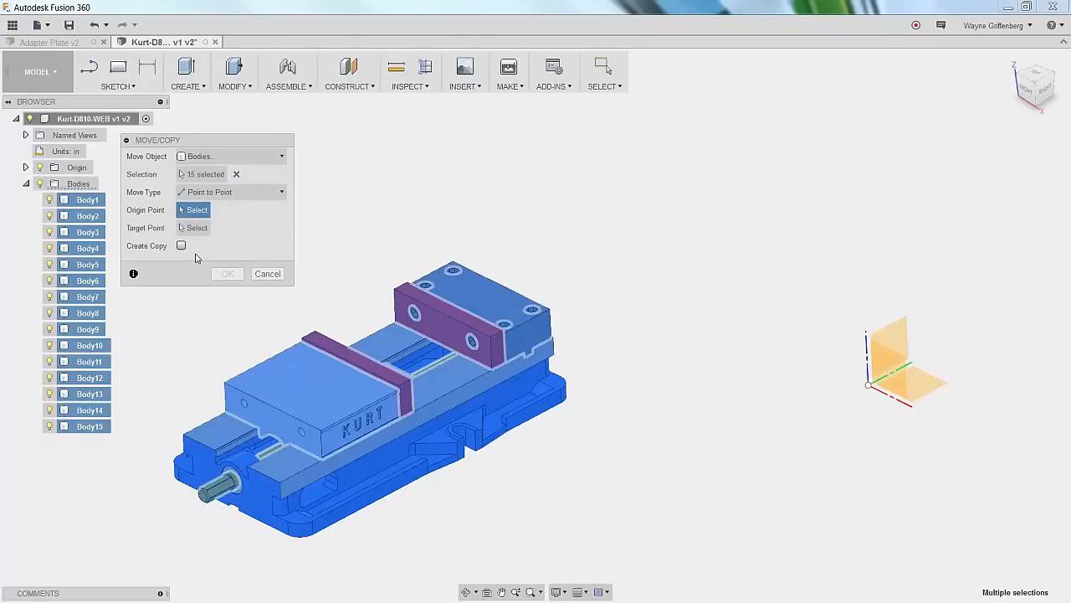
{"action": "left_click", "coordinate": [397, 291]}
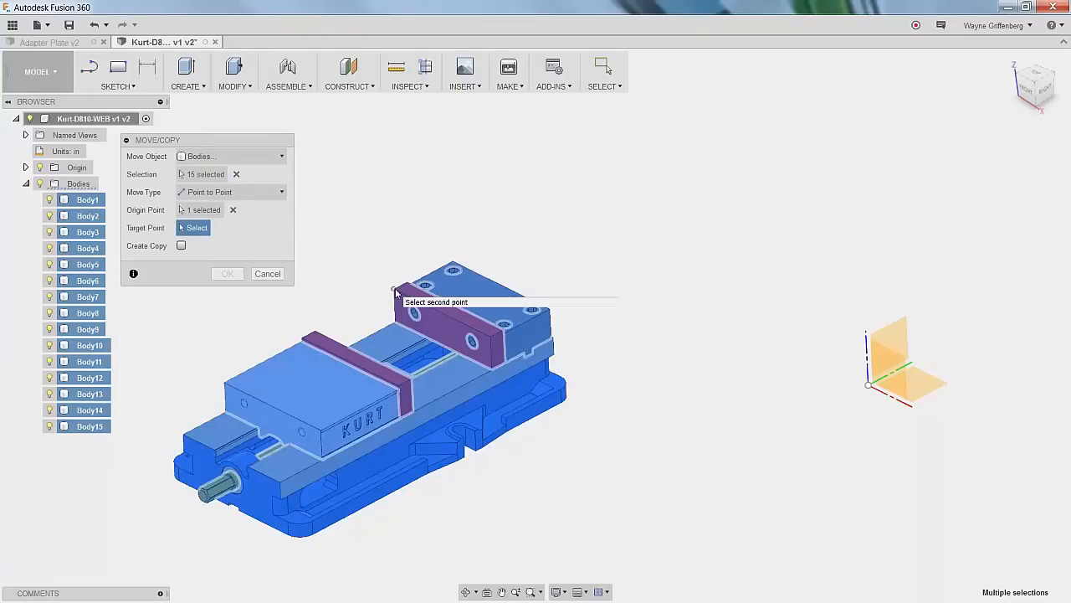
{"action": "left_click", "coordinate": [868, 388]}
{"action": "scroll", "coordinate": [343, 219], "scroll_direction": "down", "scroll_amount": 4}
{"action": "scroll", "coordinate": [720, 328], "scroll_direction": "up", "scroll_amount": 6}
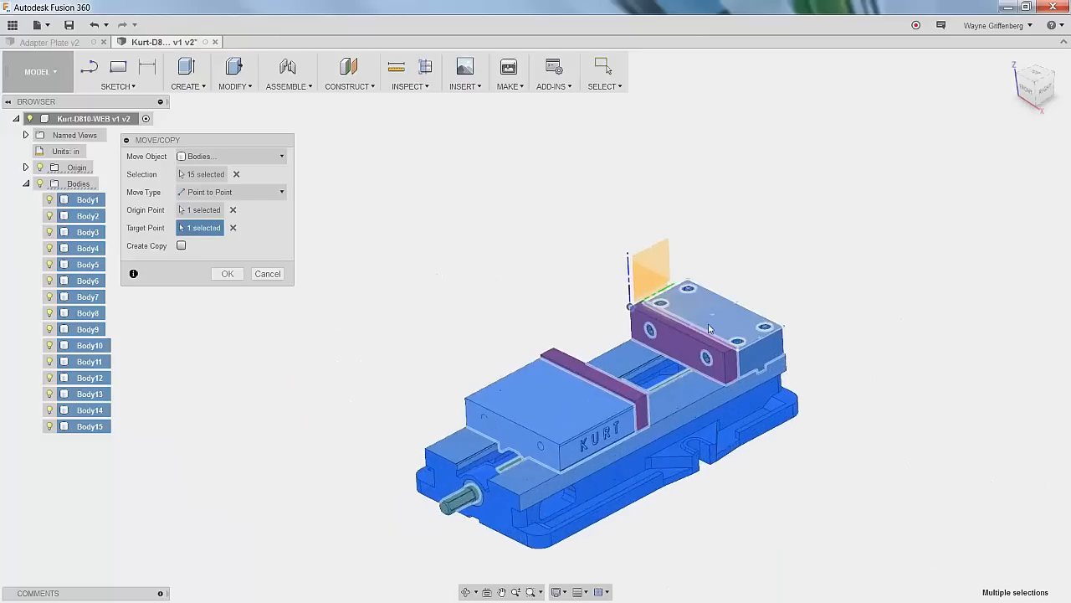
{"action": "scroll", "coordinate": [467, 236], "scroll_direction": "down", "scroll_amount": 4}
{"action": "scroll", "coordinate": [461, 265], "scroll_direction": "up", "scroll_amount": 2}
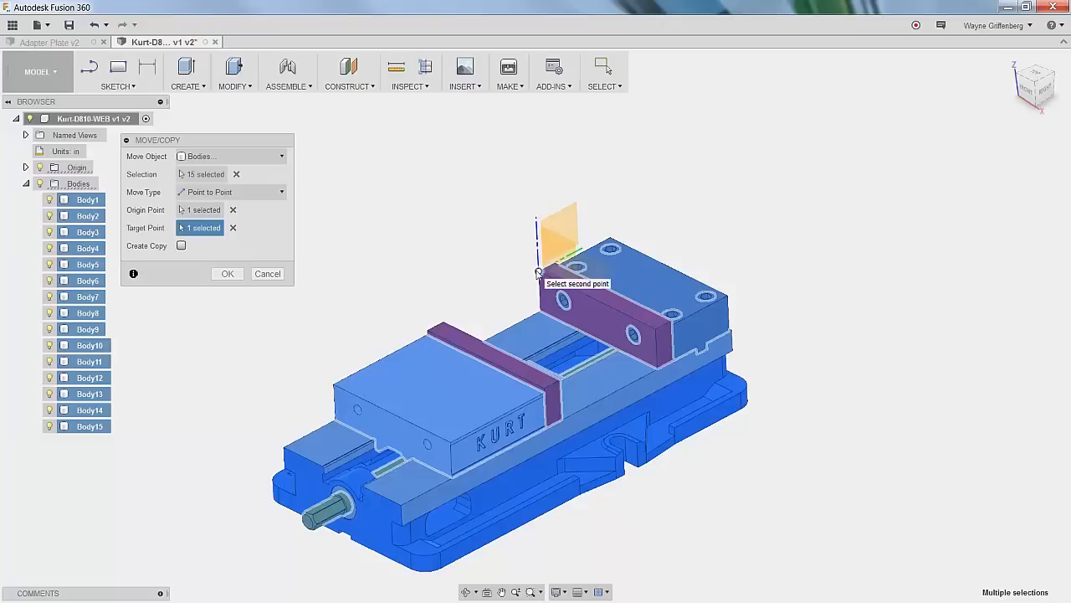
{"action": "scroll", "coordinate": [488, 245], "scroll_direction": "up", "scroll_amount": 3}
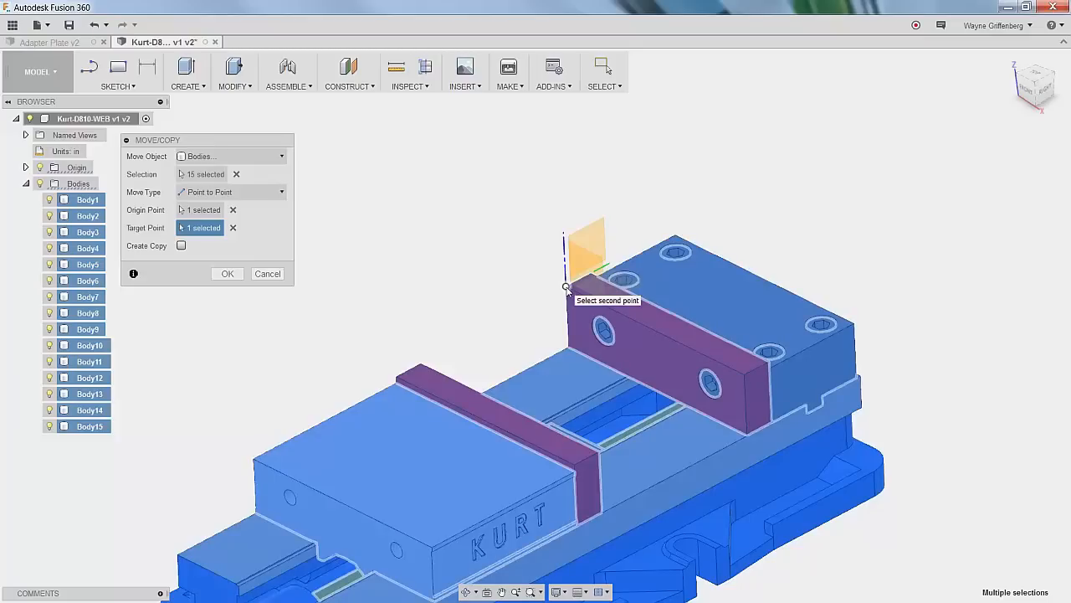
{"action": "scroll", "coordinate": [444, 283], "scroll_direction": "down", "scroll_amount": 4}
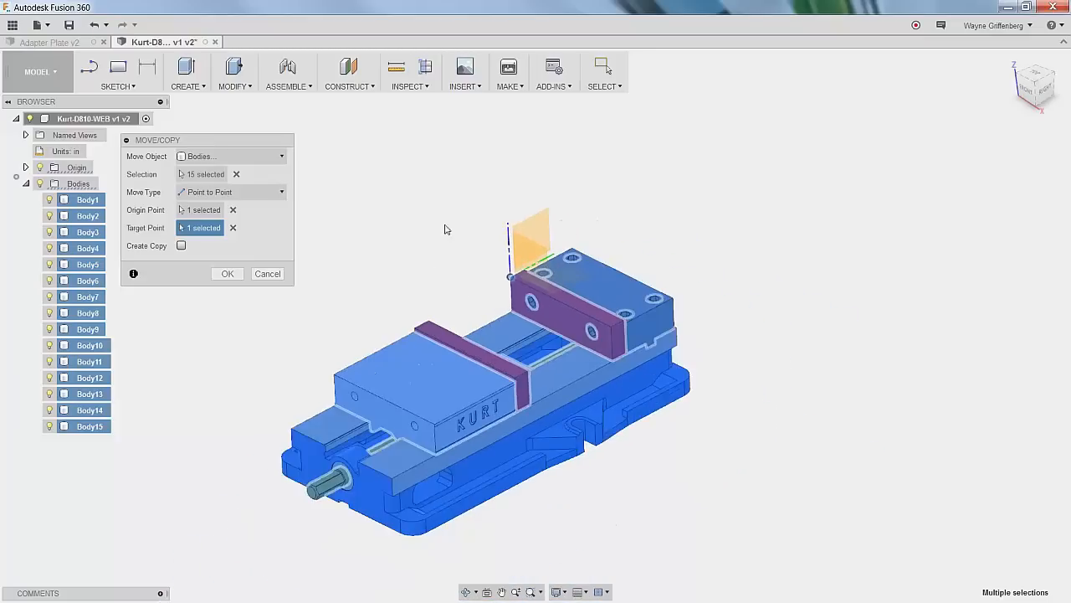
{"action": "left_click", "coordinate": [227, 274]}
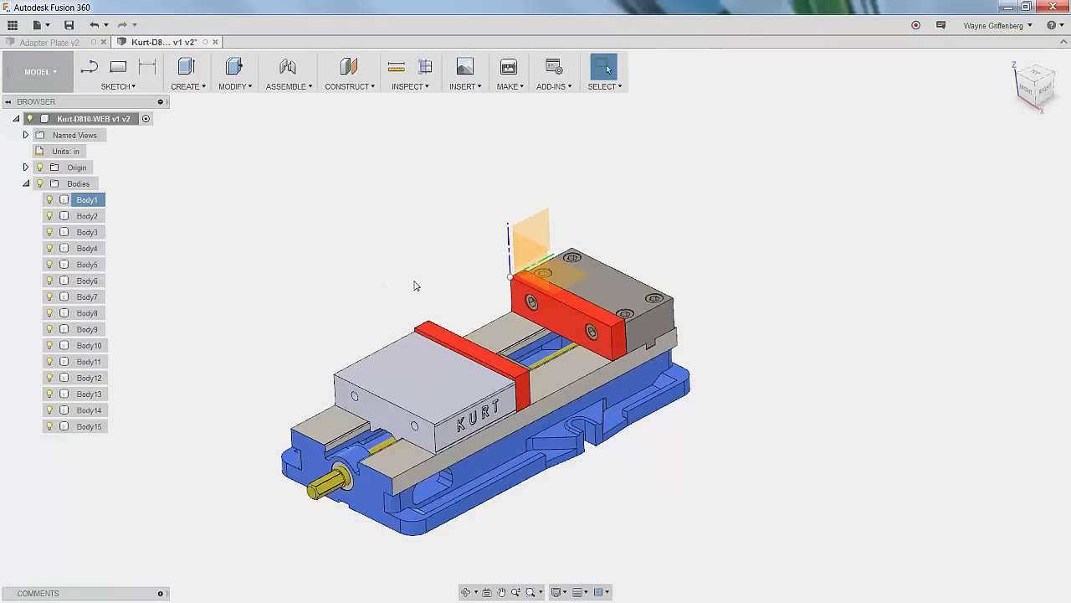
Create components from all 15 vise bodies, Body1 through Body15.
{"action": "scroll", "coordinate": [451, 279], "scroll_direction": "down", "scroll_amount": 2}
{"action": "scroll", "coordinate": [452, 279], "scroll_direction": "up", "scroll_amount": 2}
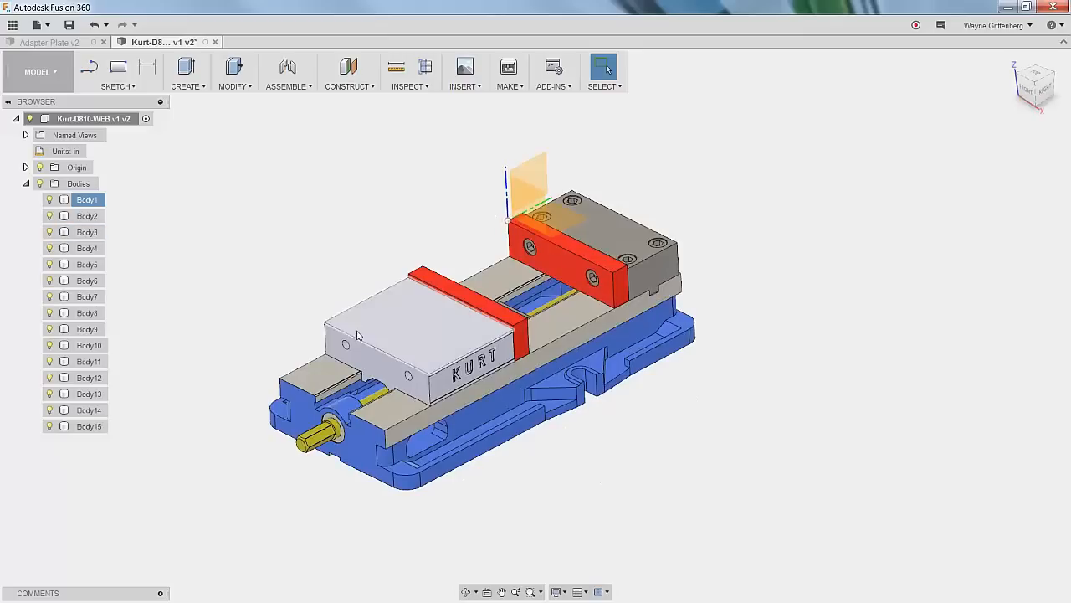
{"action": "scroll", "coordinate": [728, 365], "scroll_direction": "down", "scroll_amount": 2}
{"action": "scroll", "coordinate": [469, 293], "scroll_direction": "up", "scroll_amount": 3}
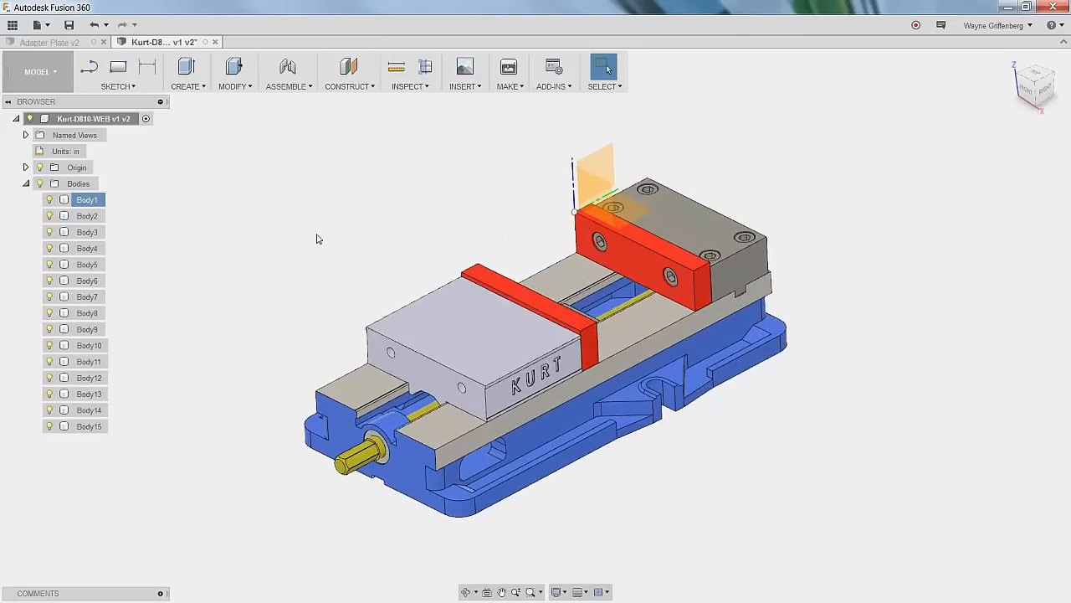
{"action": "middle_click_drag", "start_coordinate": [494, 251], "coordinate": [476, 289], "text": "shift"}
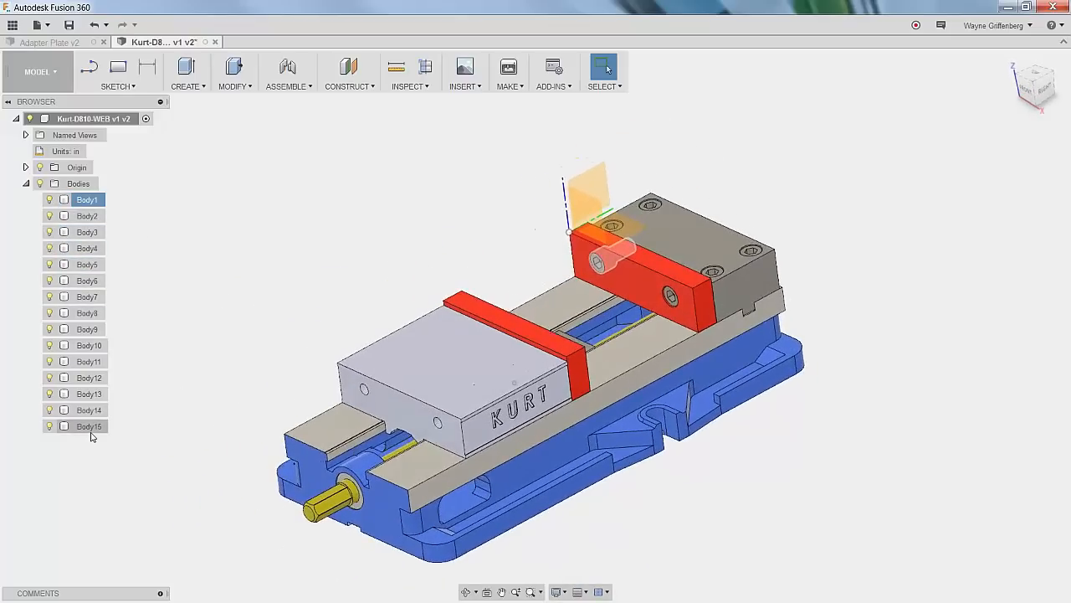
{"action": "left_click", "coordinate": [88, 200]}
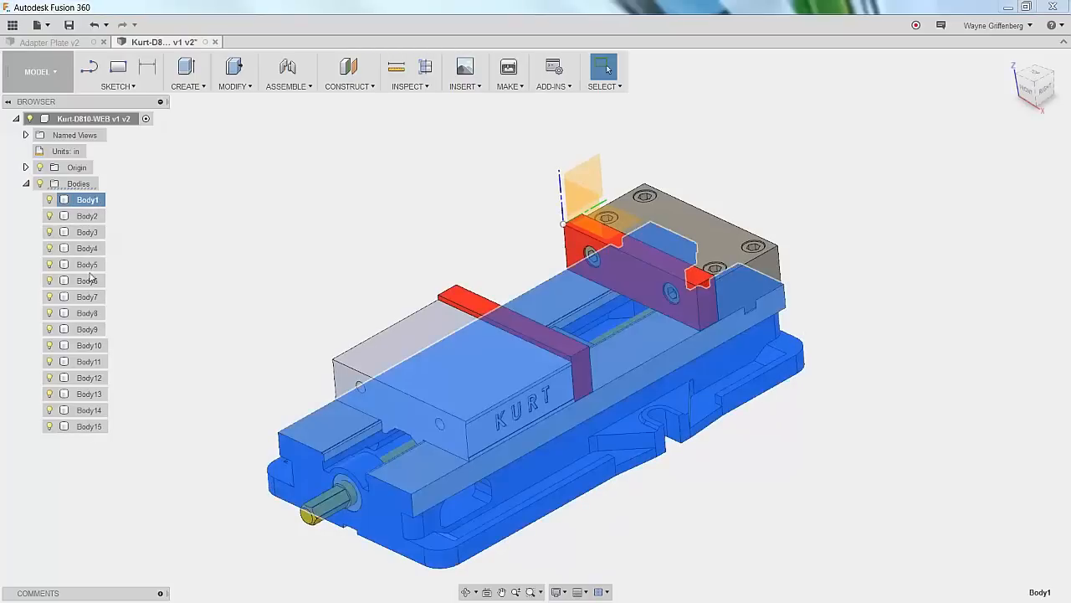
{"action": "left_click", "coordinate": [81, 432], "text": "shift"}
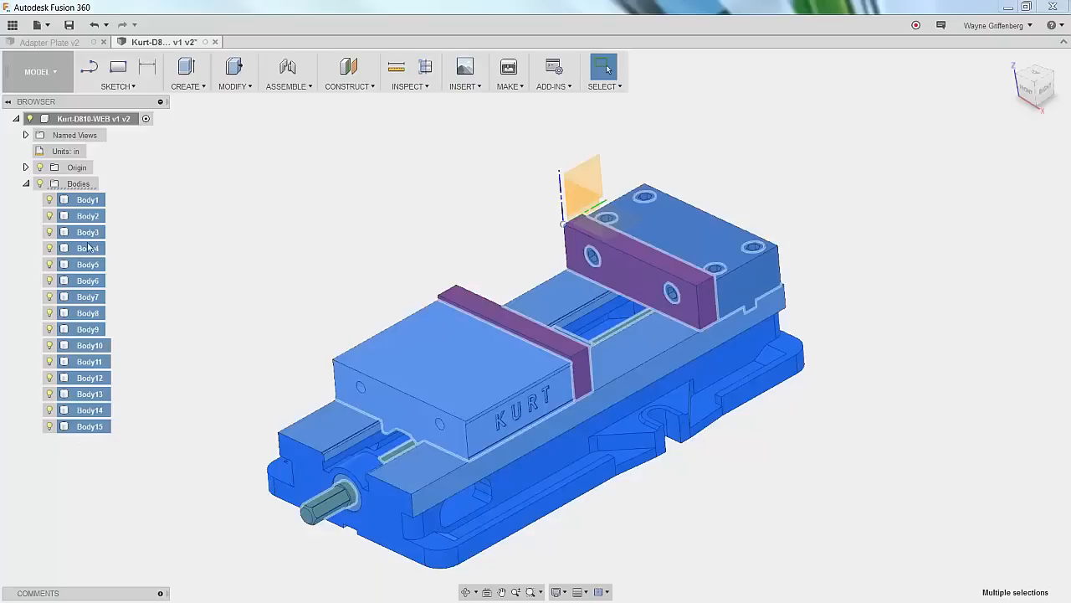
{"action": "right_click", "coordinate": [92, 203]}
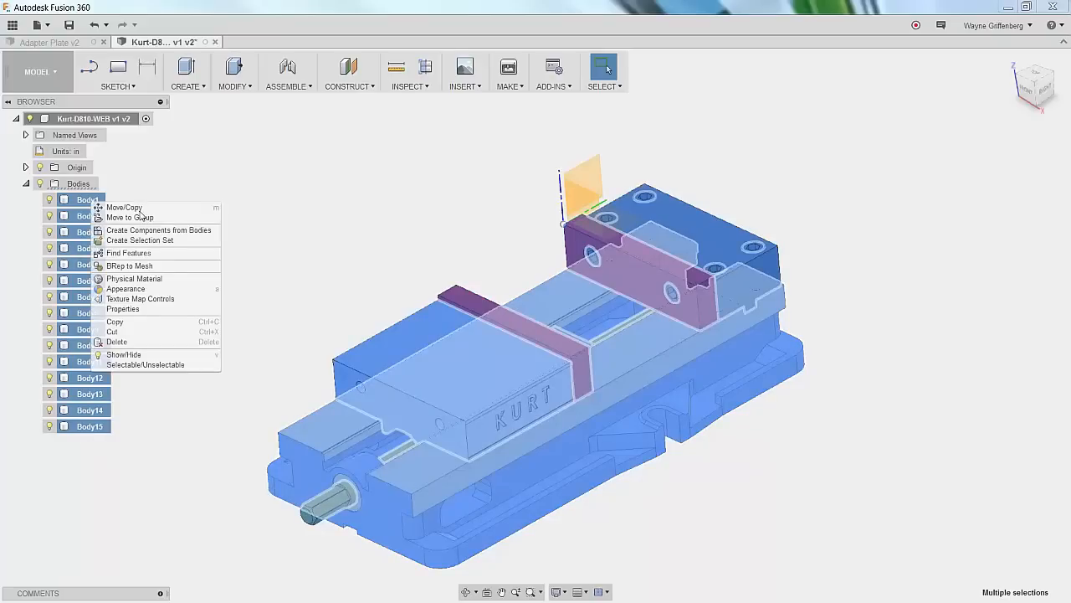
{"action": "left_click", "coordinate": [202, 237]}
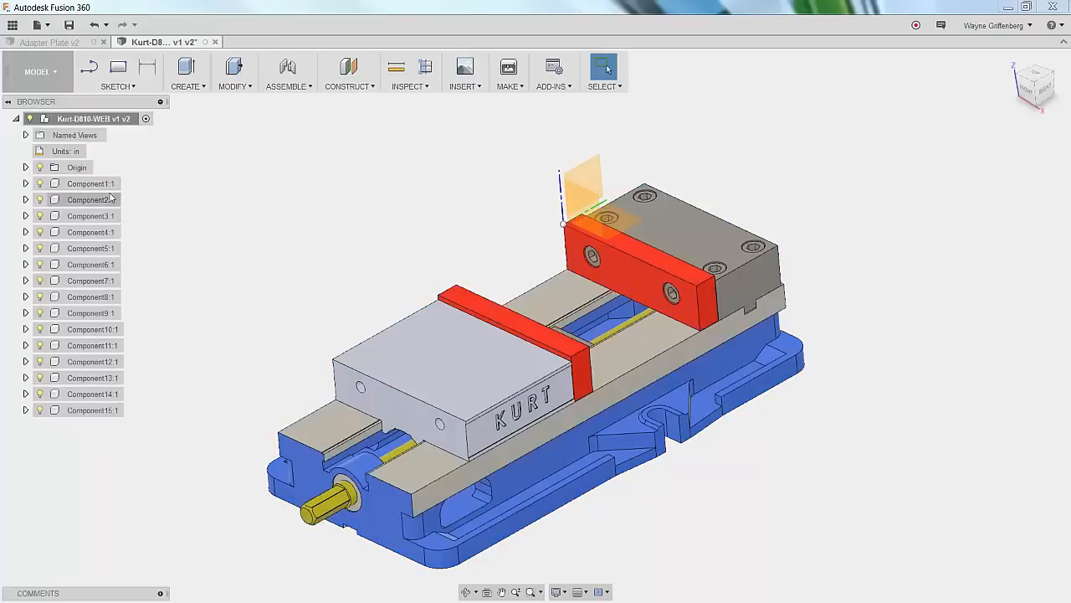
Inspect the contents of Component1 and Component2 in the browser, and collapse both again.
{"action": "left_click", "coordinate": [26, 184]}
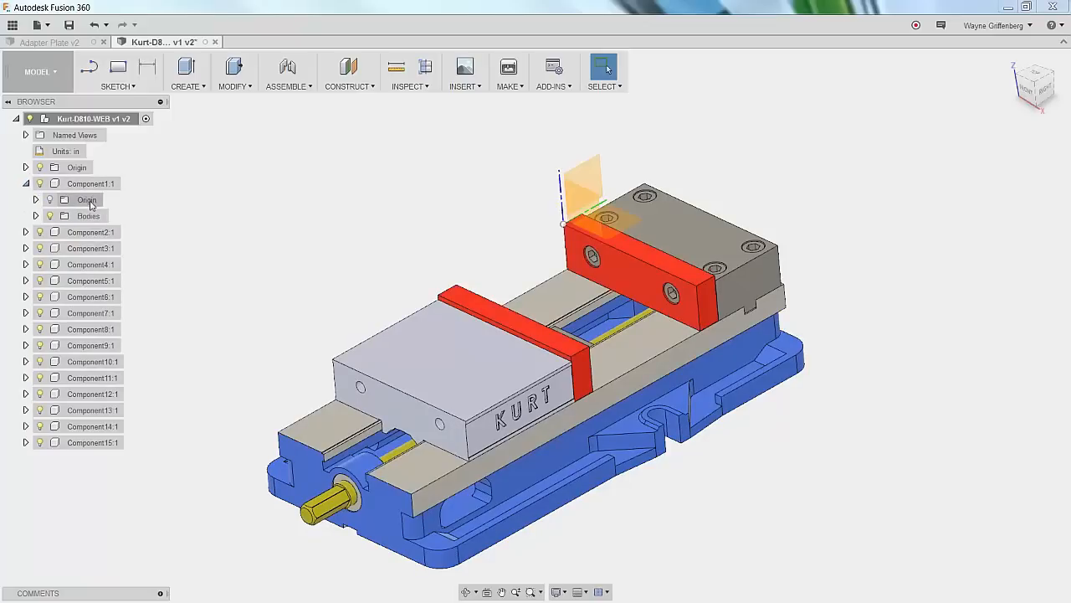
{"action": "left_click", "coordinate": [35, 200]}
{"action": "left_click", "coordinate": [35, 200]}
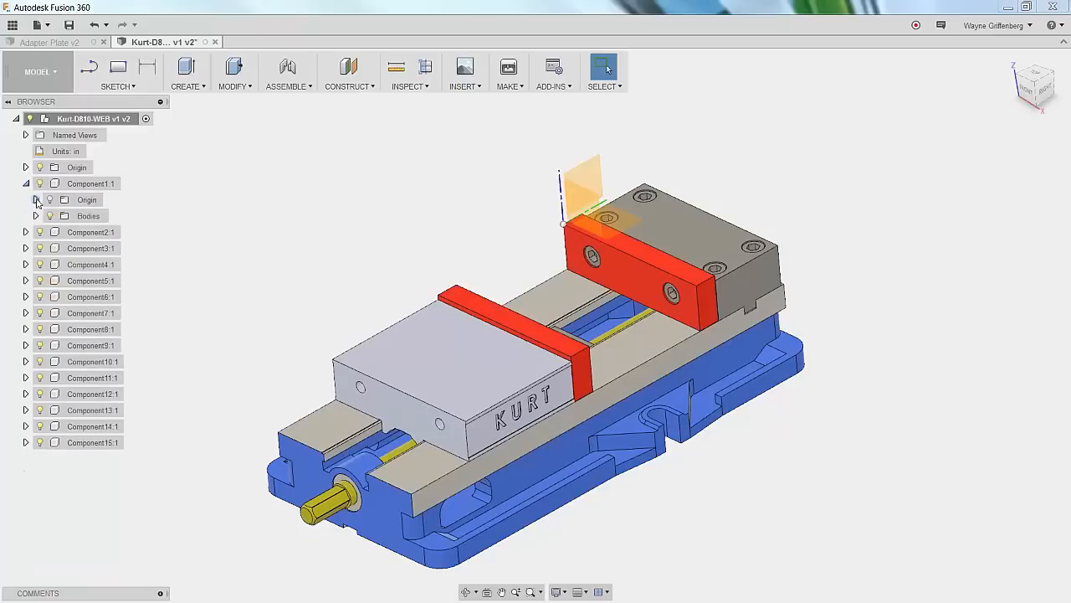
{"action": "left_click", "coordinate": [26, 232]}
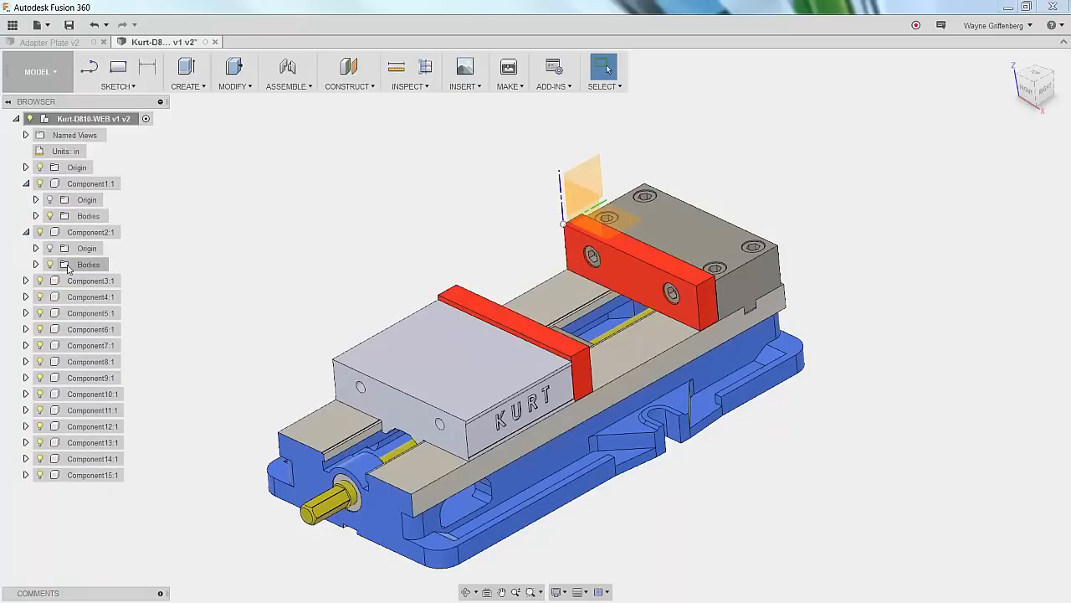
{"action": "left_click", "coordinate": [26, 231]}
{"action": "left_click", "coordinate": [26, 184]}
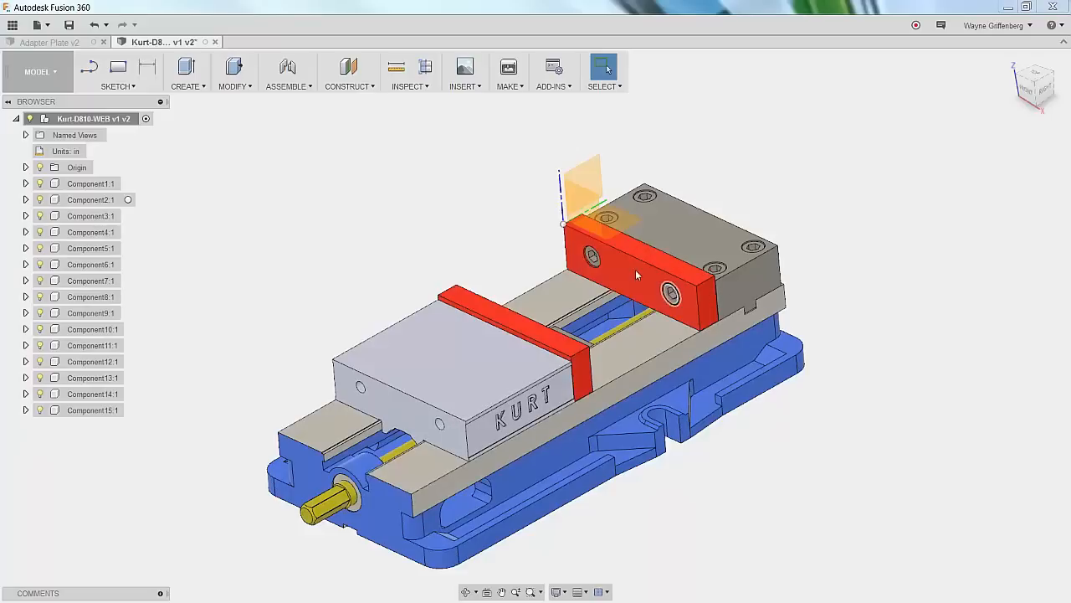
Pull the movable jaw and its red jaw plate off the ungrounded vise, and undo both moves.
{"action": "middle_click_drag", "start_coordinate": [420, 268], "coordinate": [516, 333], "text": "shift"}
{"action": "left_click_drag", "start_coordinate": [517, 339], "coordinate": [279, 175]}
{"action": "left_click_drag", "start_coordinate": [565, 321], "coordinate": [531, 161]}
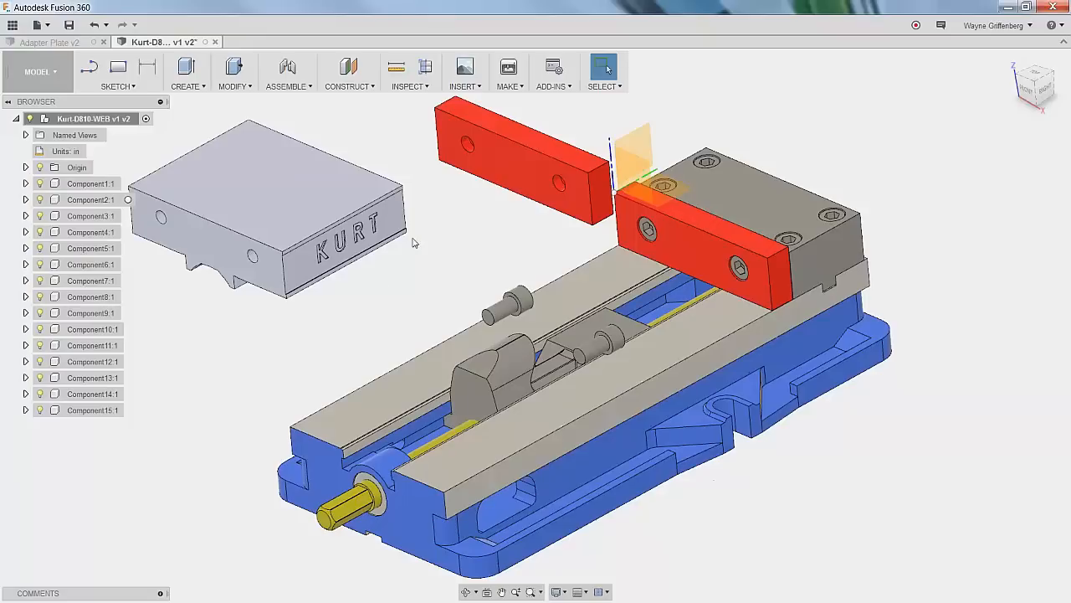
{"action": "left_click", "coordinate": [95, 25]}
{"action": "left_click", "coordinate": [95, 25]}
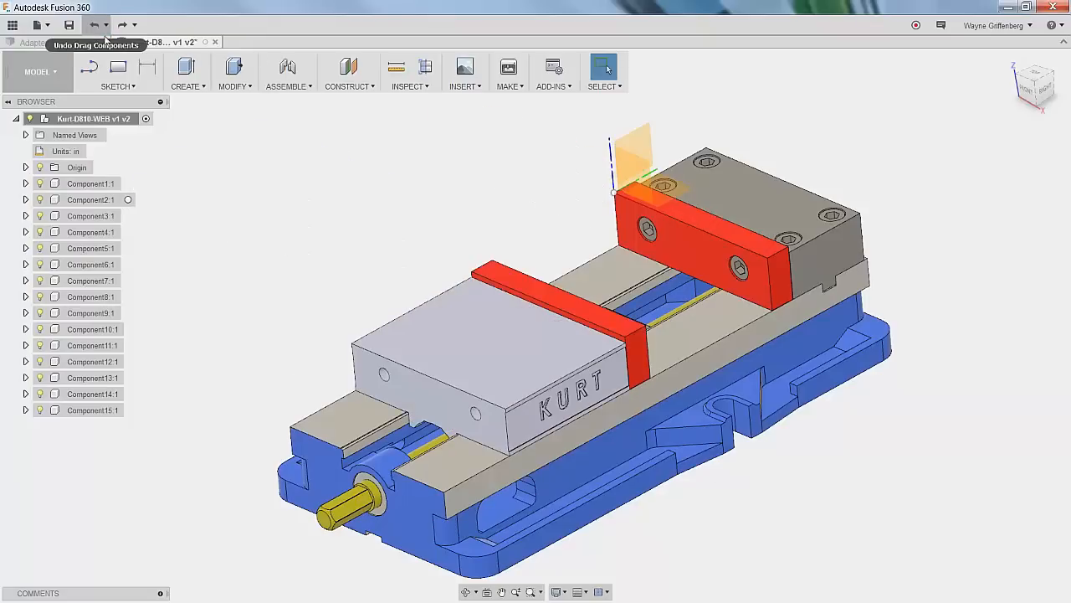
{"action": "scroll", "coordinate": [703, 305], "scroll_direction": "down", "scroll_amount": 1}
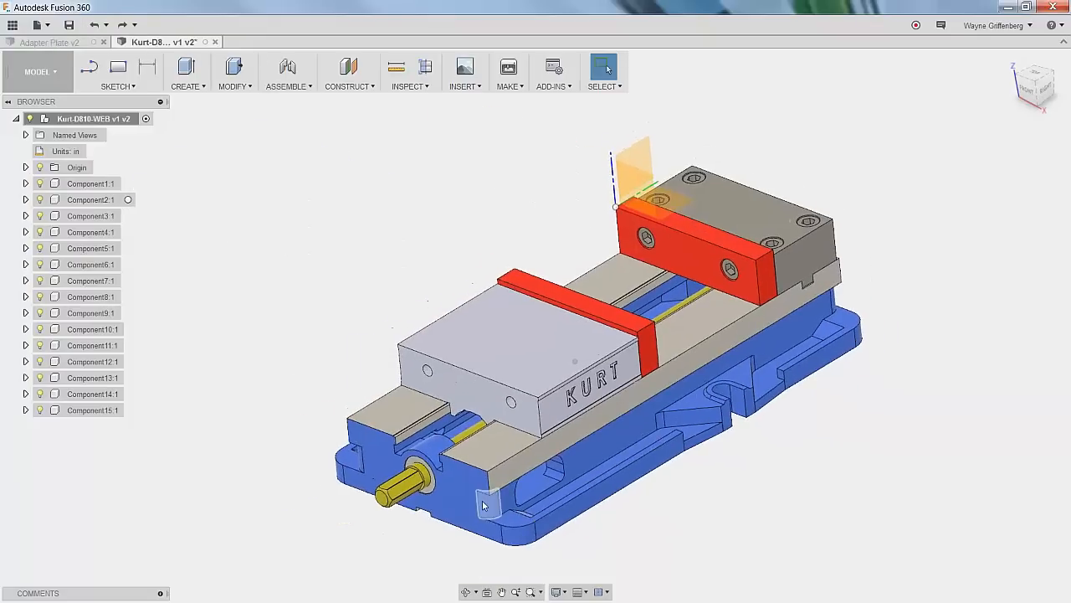
{"action": "scroll", "coordinate": [487, 505], "scroll_direction": "up", "scroll_amount": 2}
{"action": "scroll", "coordinate": [890, 294], "scroll_direction": "down", "scroll_amount": 1}
{"action": "middle_click_drag", "start_coordinate": [653, 449], "coordinate": [576, 341], "text": "shift"}
{"action": "middle_click_drag", "start_coordinate": [513, 303], "coordinate": [550, 354], "text": "shift"}
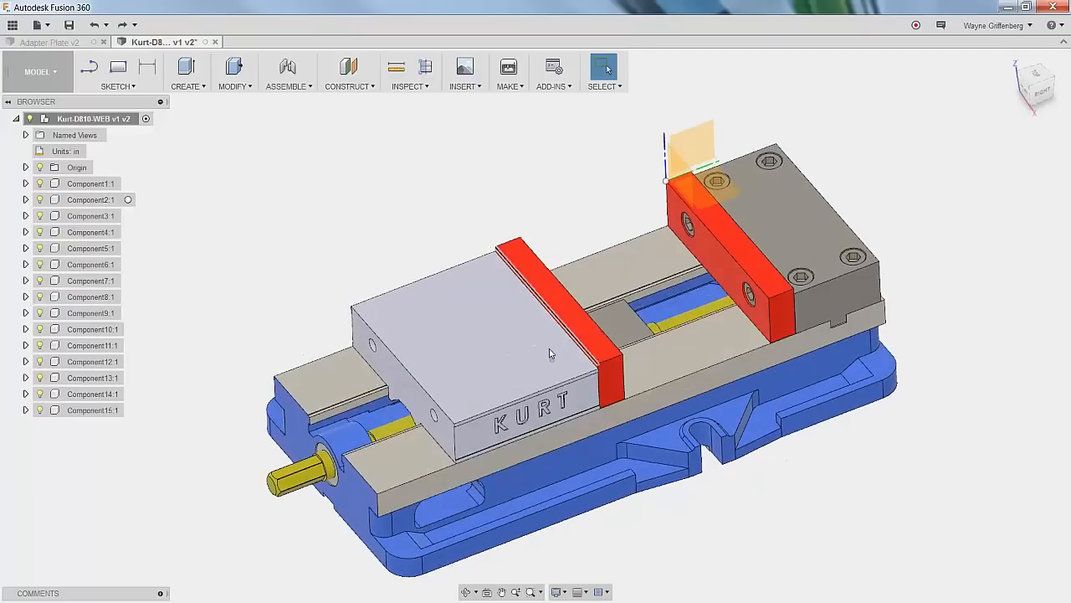
{"action": "scroll", "coordinate": [668, 277], "scroll_direction": "up", "scroll_amount": 1}
{"action": "middle_click_drag", "start_coordinate": [668, 277], "coordinate": [508, 300], "text": "shift"}
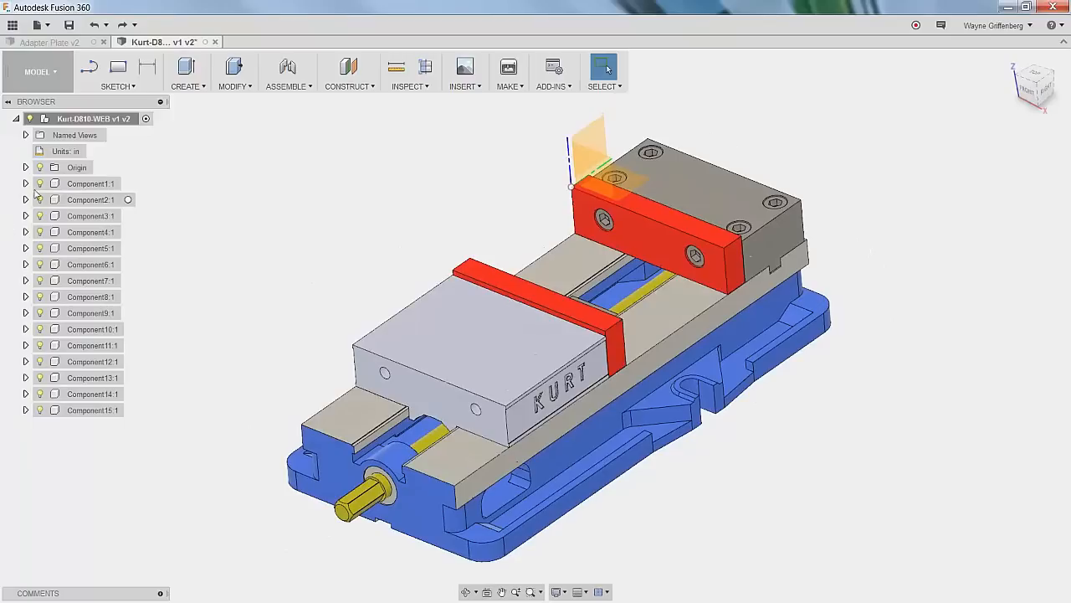
Ground the vise's stationary parts: Component1, Component2, Component6 through Component12, and Component15.
{"action": "left_click", "coordinate": [90, 183]}
{"action": "left_click", "coordinate": [99, 201], "text": "ctrl"}
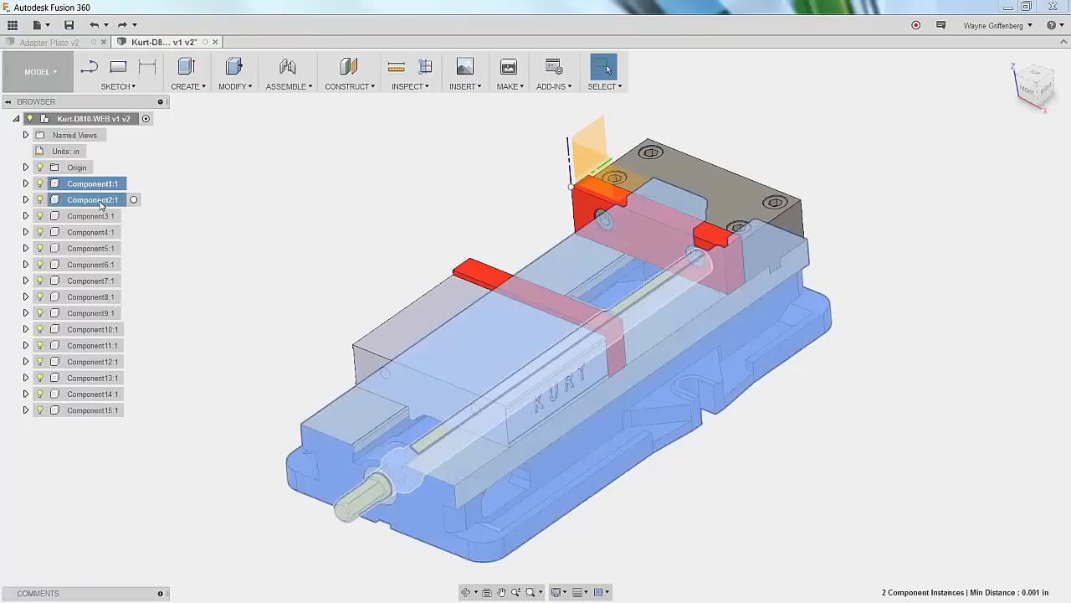
{"action": "left_click", "coordinate": [98, 216], "text": "ctrl"}
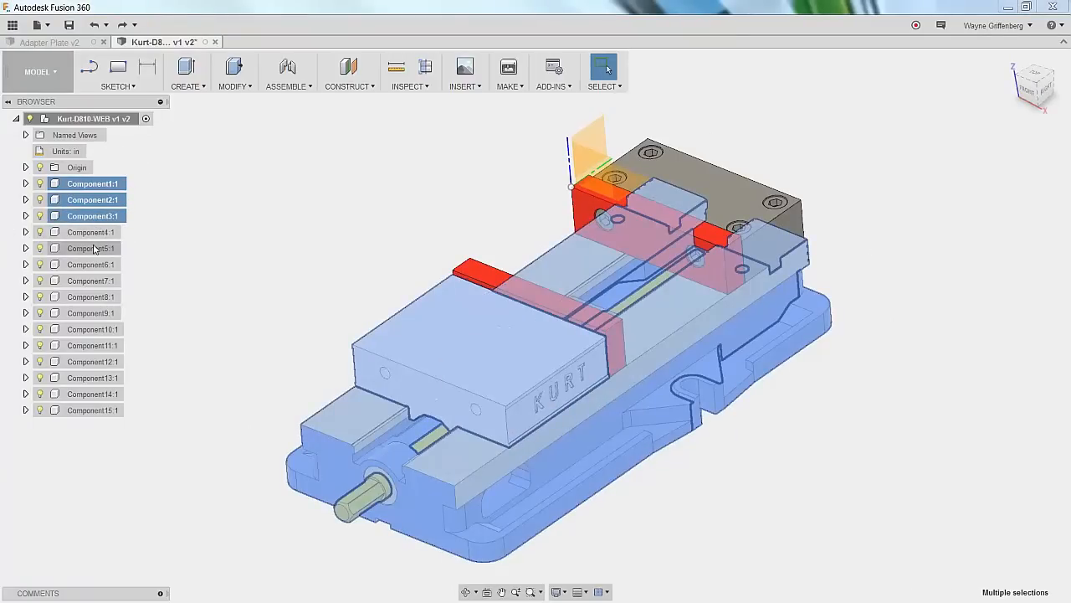
{"action": "left_click", "coordinate": [92, 264], "text": "ctrl"}
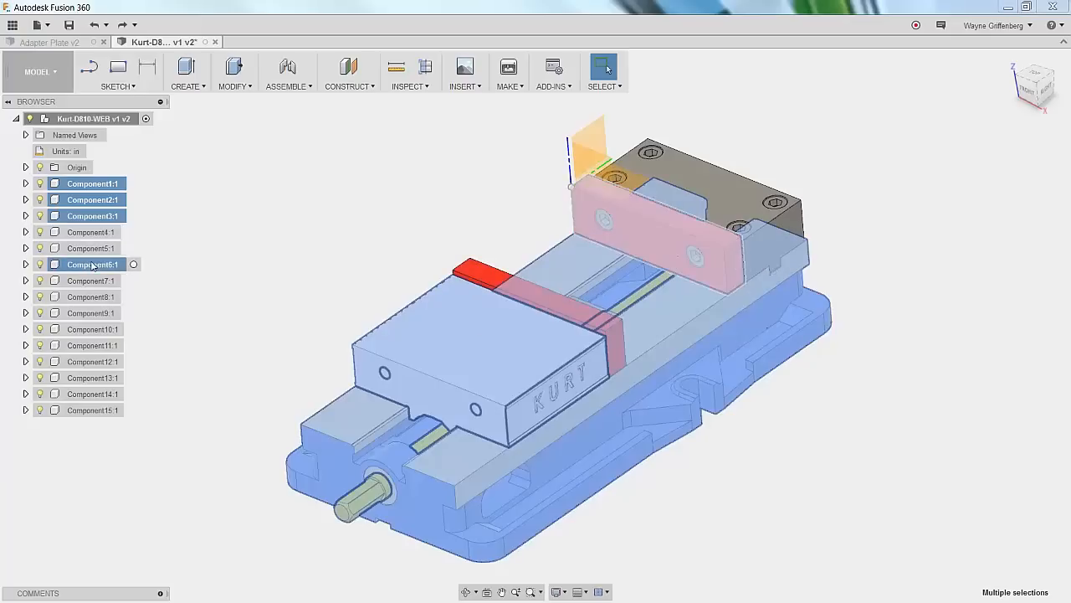
{"action": "left_click", "coordinate": [91, 280], "text": "ctrl"}
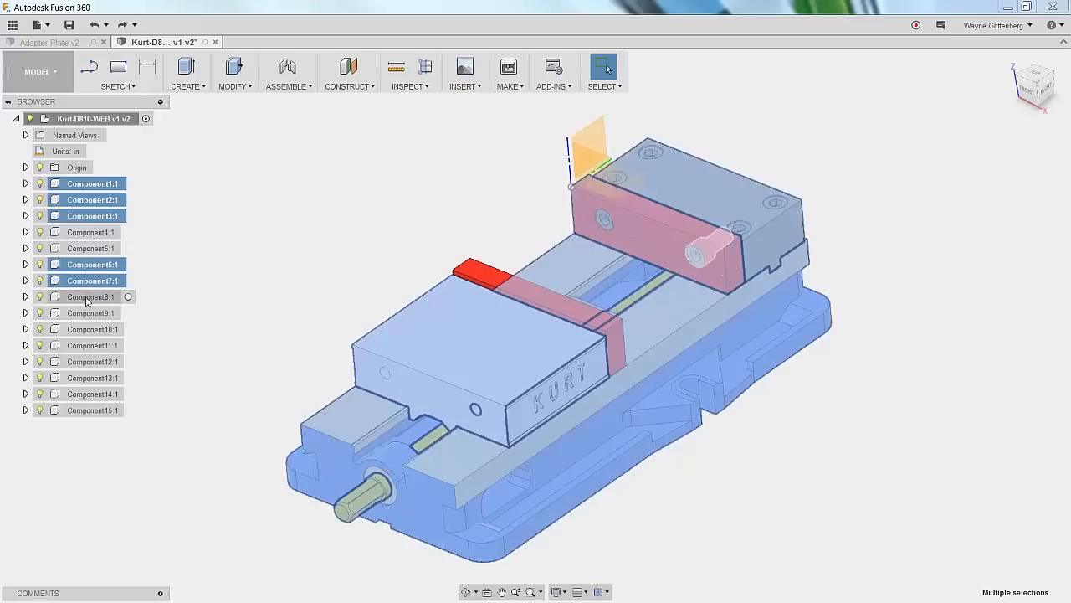
{"action": "left_click", "coordinate": [87, 298], "text": "ctrl"}
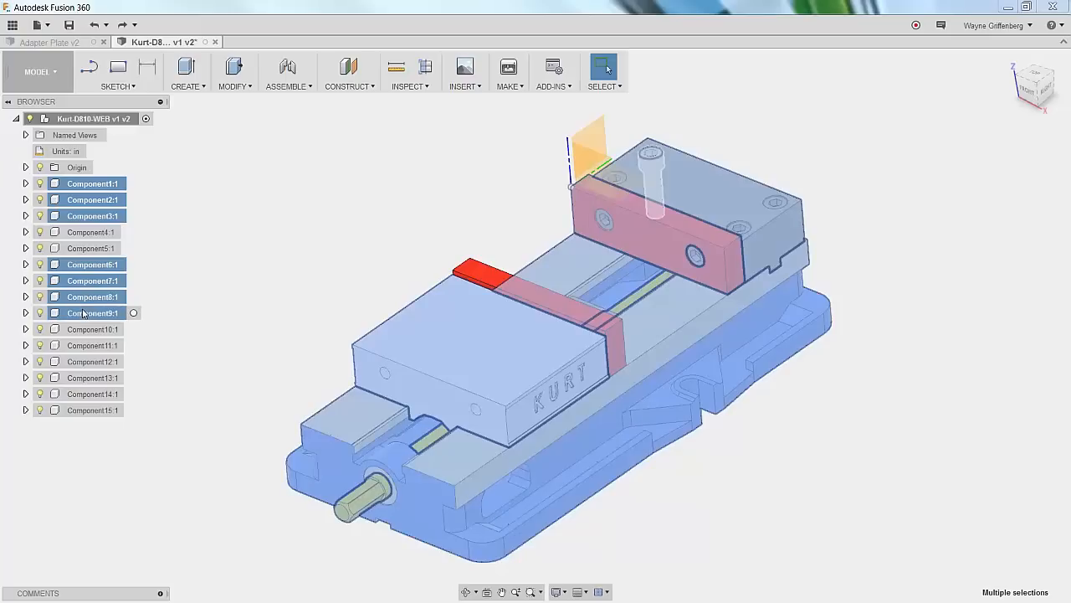
{"action": "left_click", "coordinate": [84, 313], "text": "ctrl"}
{"action": "left_click", "coordinate": [87, 328], "text": "ctrl"}
{"action": "left_click", "coordinate": [78, 345], "text": "ctrl"}
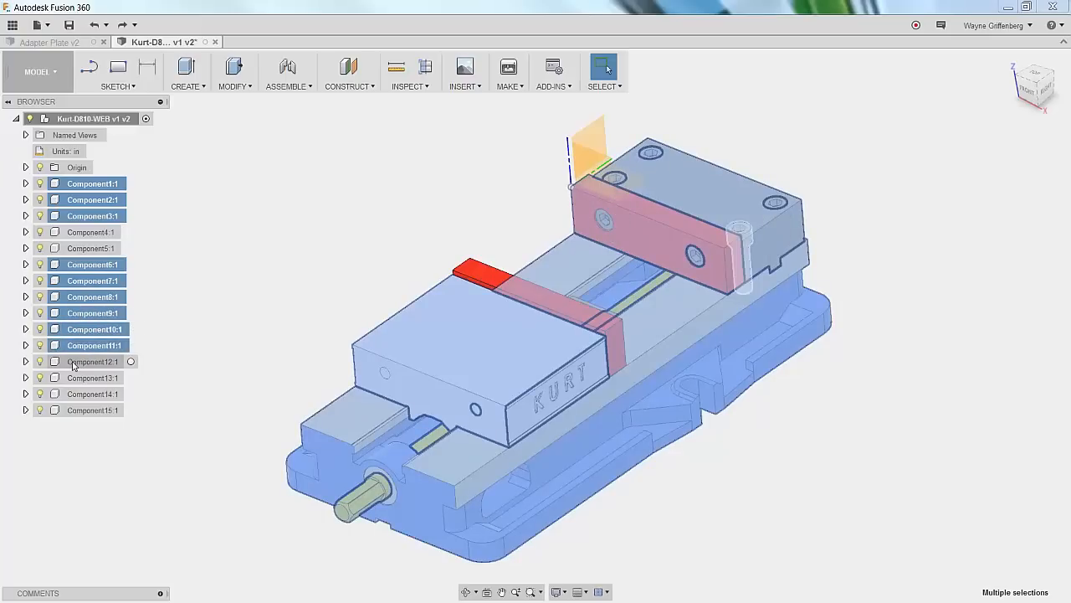
{"action": "left_click", "coordinate": [83, 361], "text": "ctrl"}
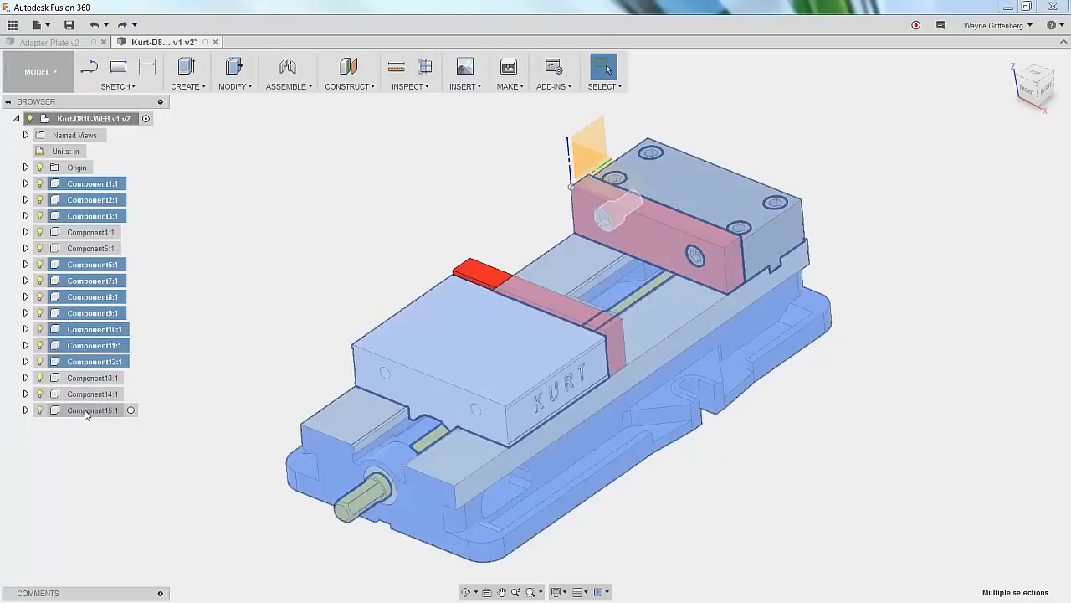
{"action": "left_click", "coordinate": [86, 410], "text": "ctrl"}
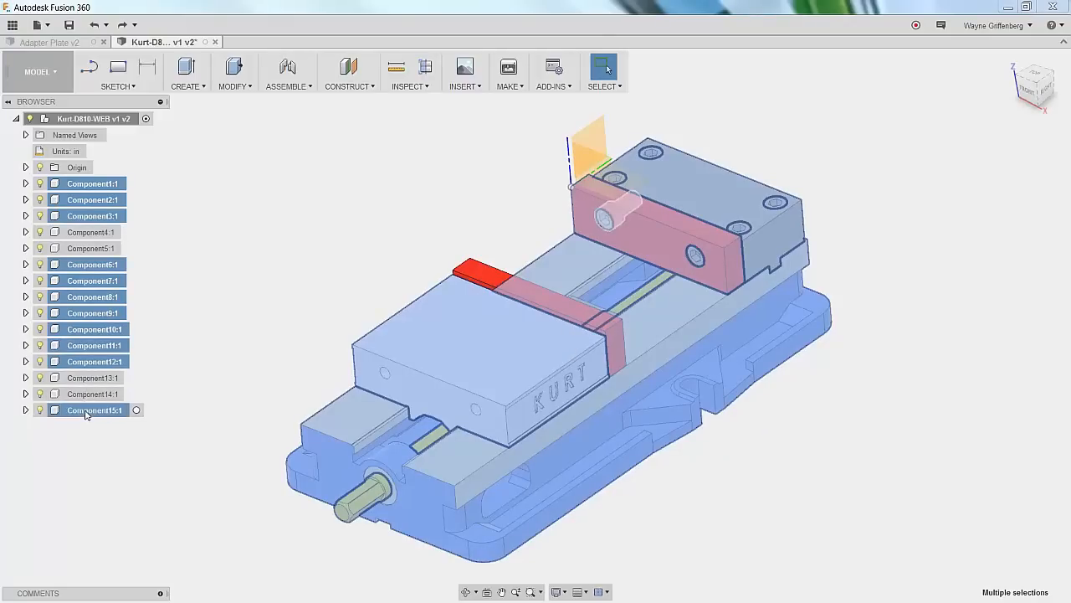
{"action": "left_click", "coordinate": [96, 217], "text": "ctrl"}
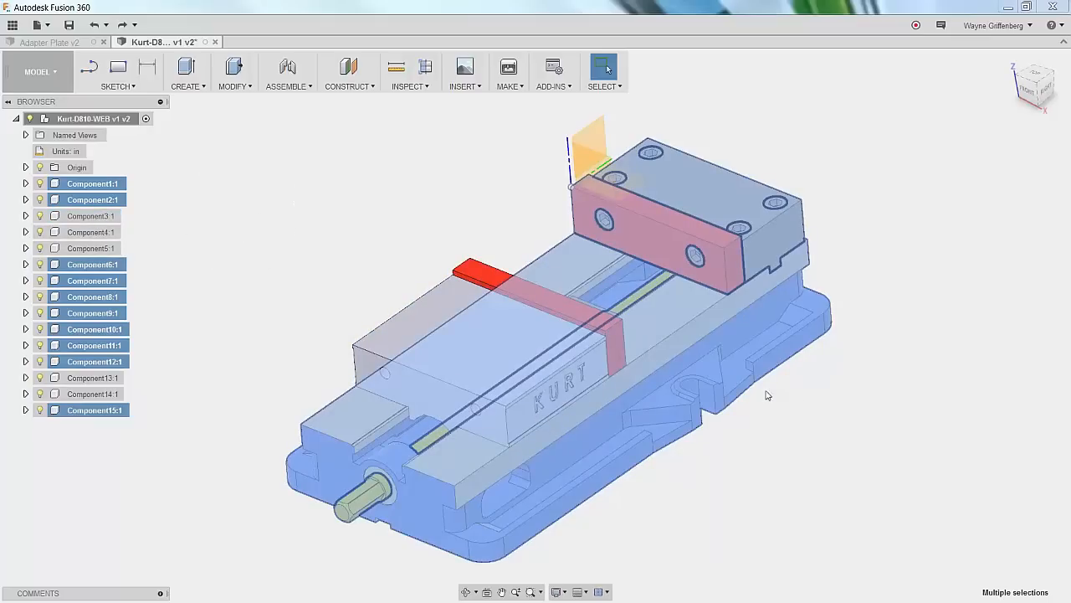
{"action": "right_click", "coordinate": [97, 189]}
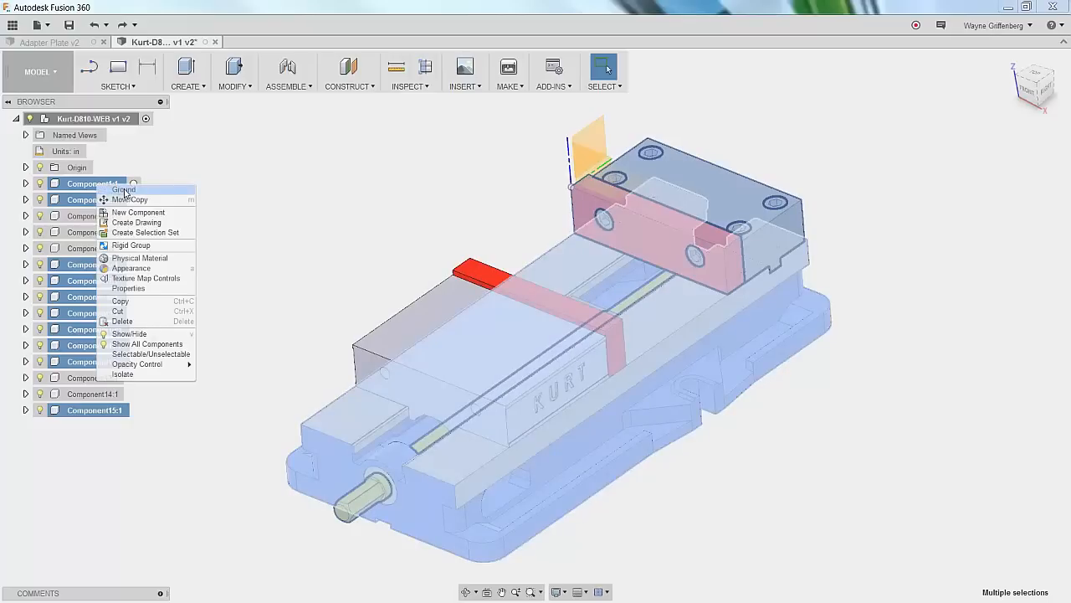
{"action": "left_click", "coordinate": [124, 190]}
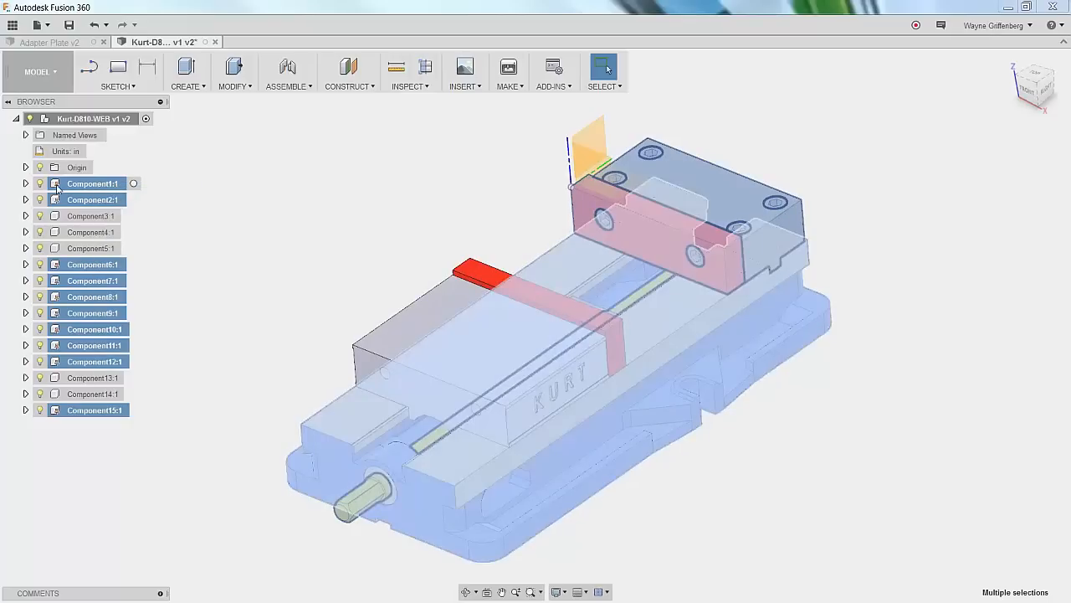
{"action": "left_click", "coordinate": [72, 190]}
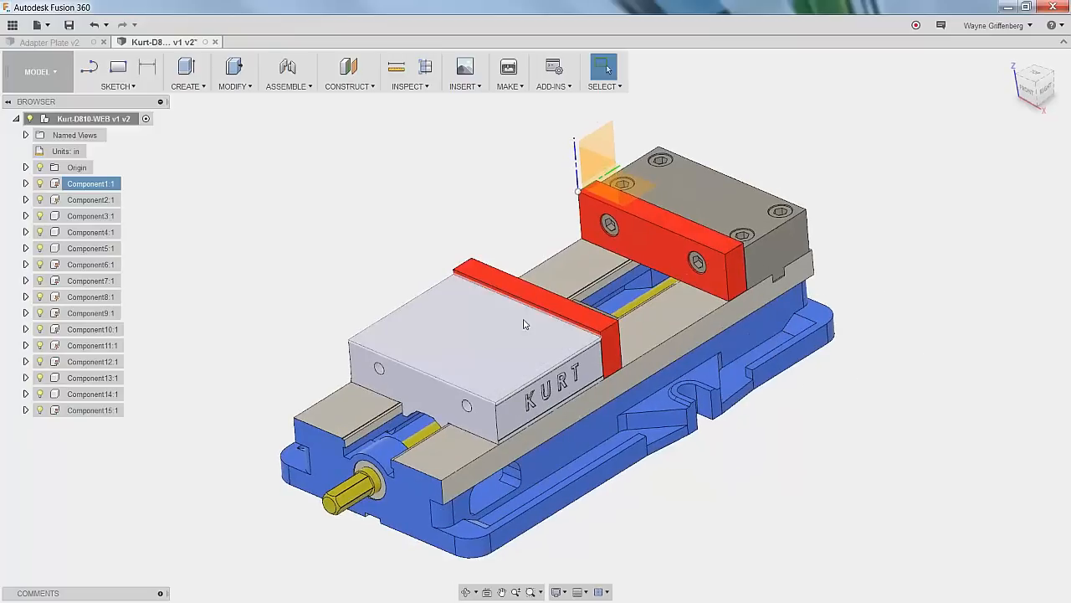
Test that the movable jaw and its jaw plate can still be moved away from the grounded parts, and undo both moves.
{"action": "left_click_drag", "start_coordinate": [469, 351], "coordinate": [289, 224]}
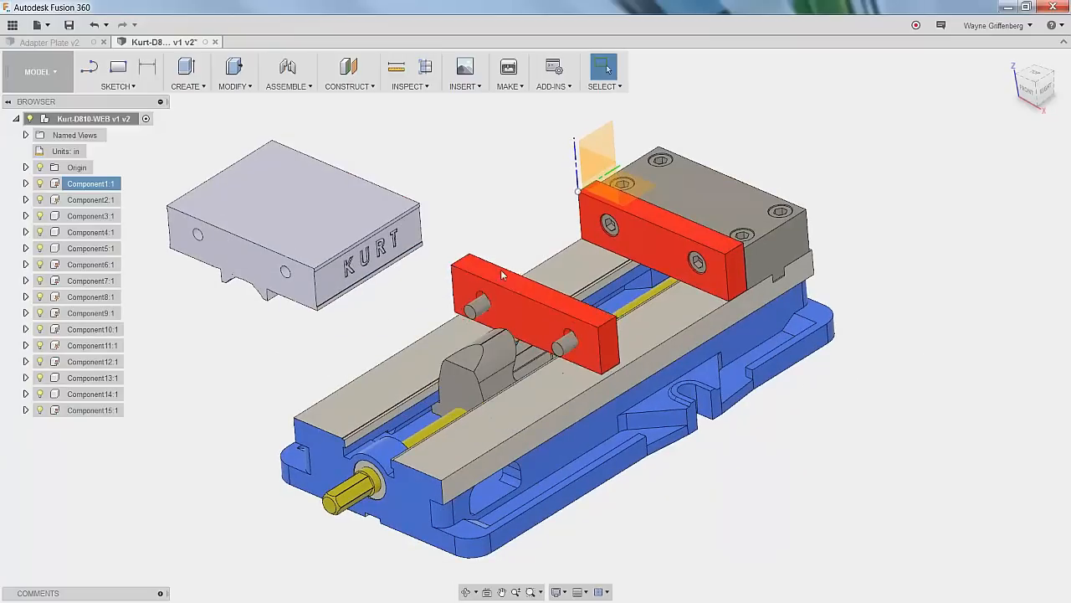
{"action": "left_click_drag", "start_coordinate": [527, 323], "coordinate": [428, 169]}
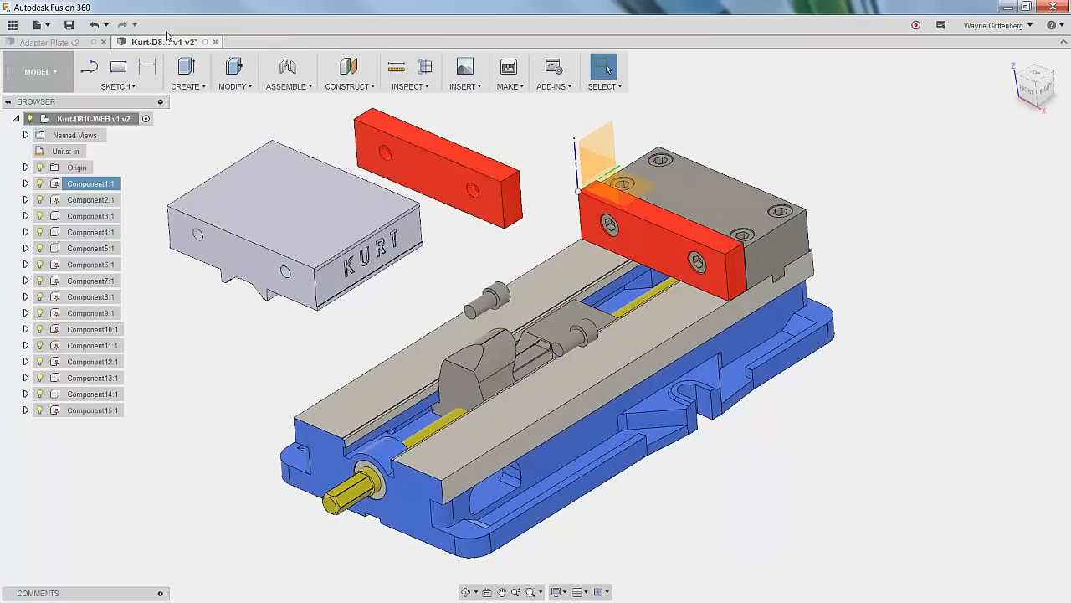
{"action": "left_click", "coordinate": [94, 24]}
{"action": "left_click", "coordinate": [93, 24]}
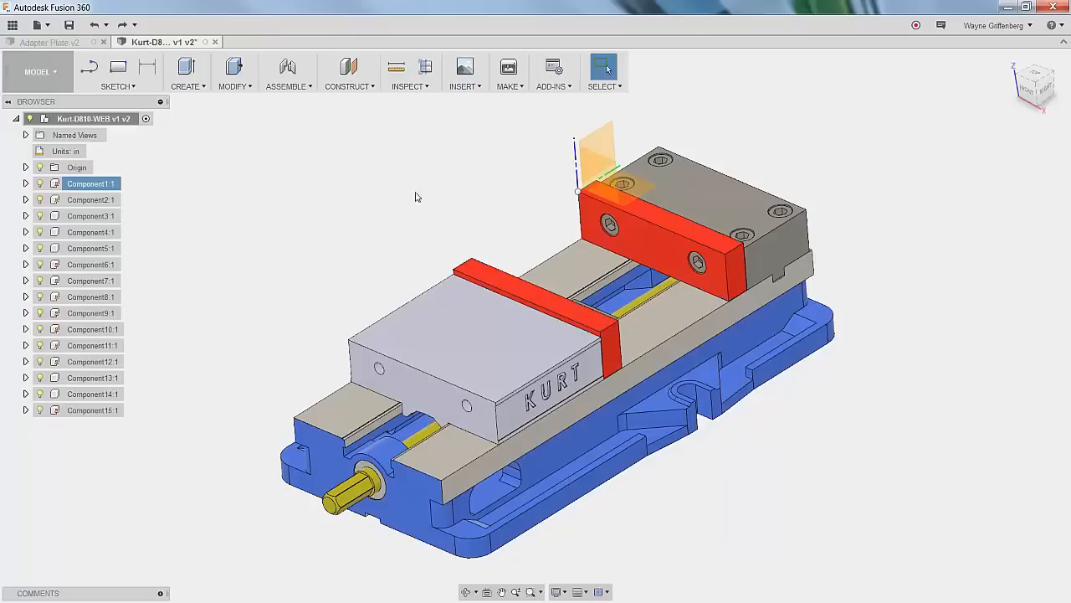
Create a rigid group from Component3, Component4, Component5, Component13 and Component14, with child components included.
{"action": "middle_click_drag", "start_coordinate": [466, 266], "coordinate": [518, 362], "text": "shift"}
{"action": "scroll", "coordinate": [517, 361], "scroll_direction": "down", "scroll_amount": 3}
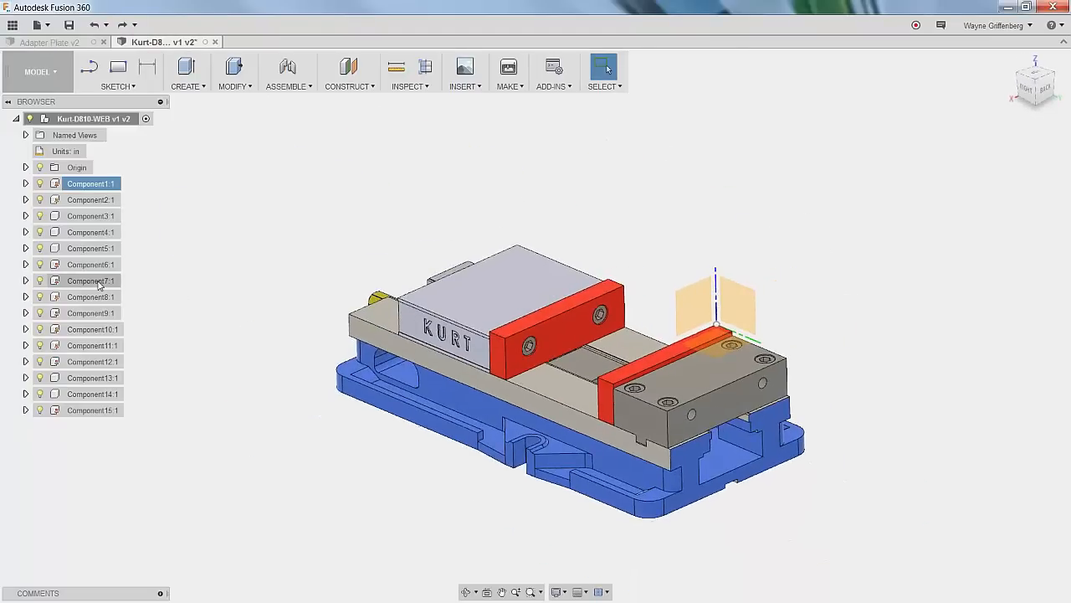
{"action": "left_click", "coordinate": [72, 218]}
{"action": "left_click", "coordinate": [73, 233], "text": "ctrl"}
{"action": "left_click", "coordinate": [74, 249], "text": "ctrl"}
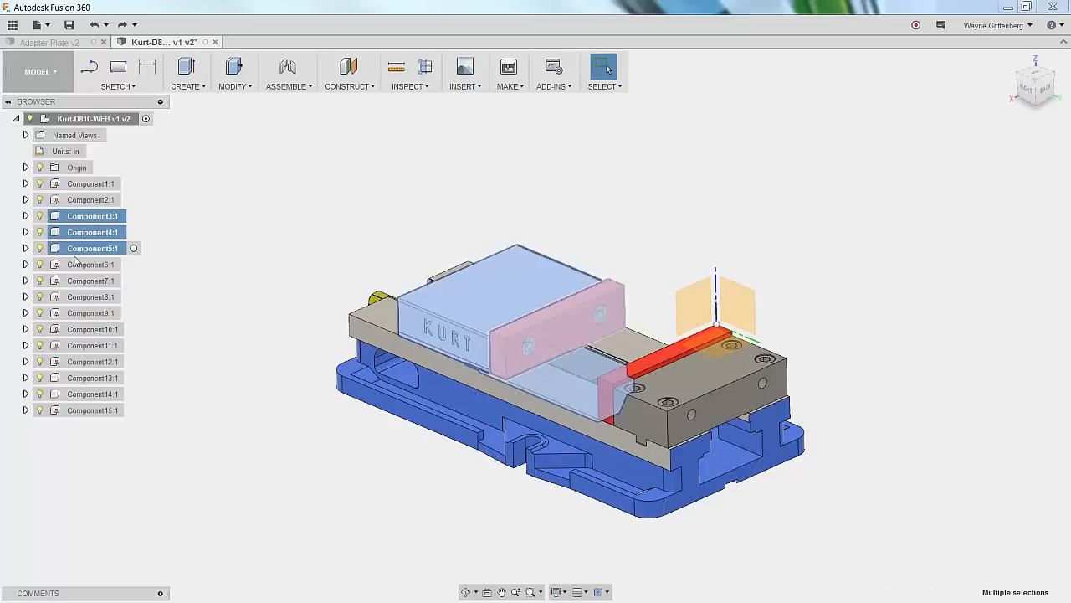
{"action": "left_click", "coordinate": [76, 377], "text": "ctrl"}
{"action": "left_click", "coordinate": [74, 393], "text": "ctrl"}
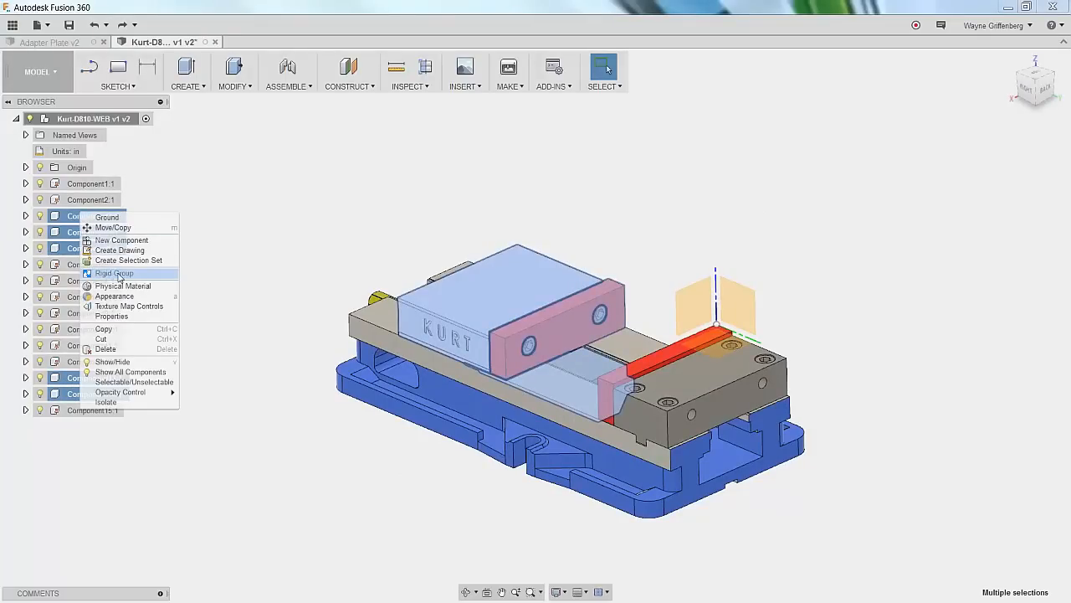
{"action": "left_click", "coordinate": [108, 273]}
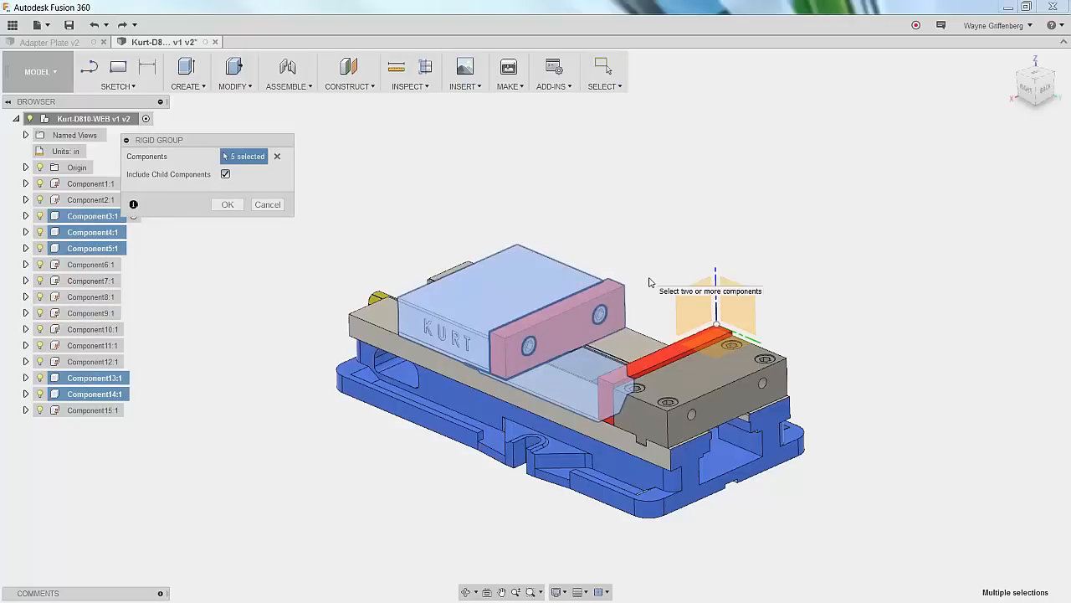
{"action": "left_click", "coordinate": [224, 205]}
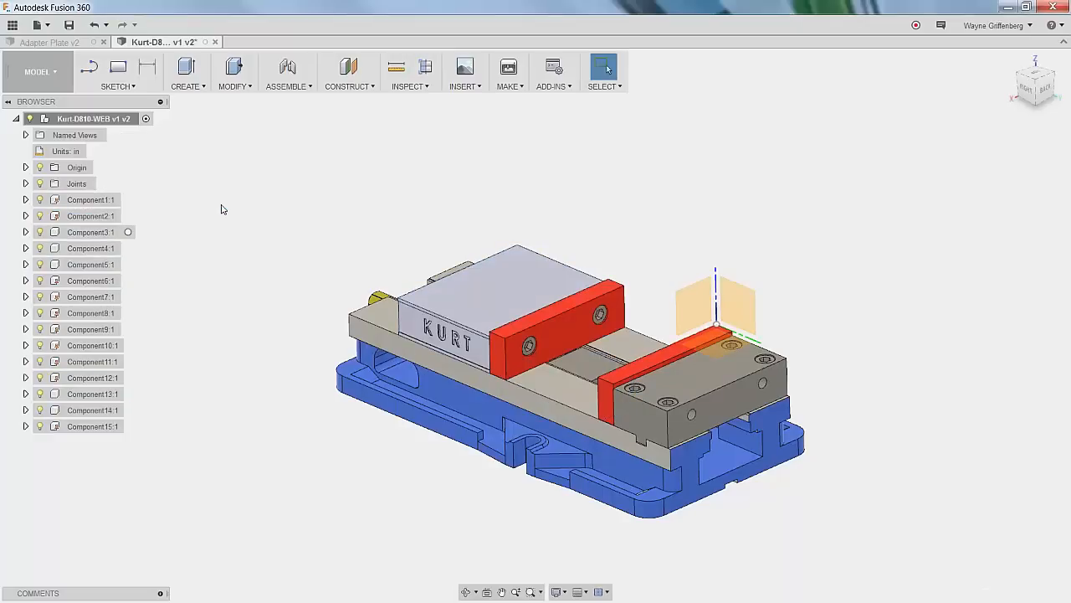
Inspect the new rigid group under the joints and check which parts it includes.
{"action": "left_click", "coordinate": [25, 183]}
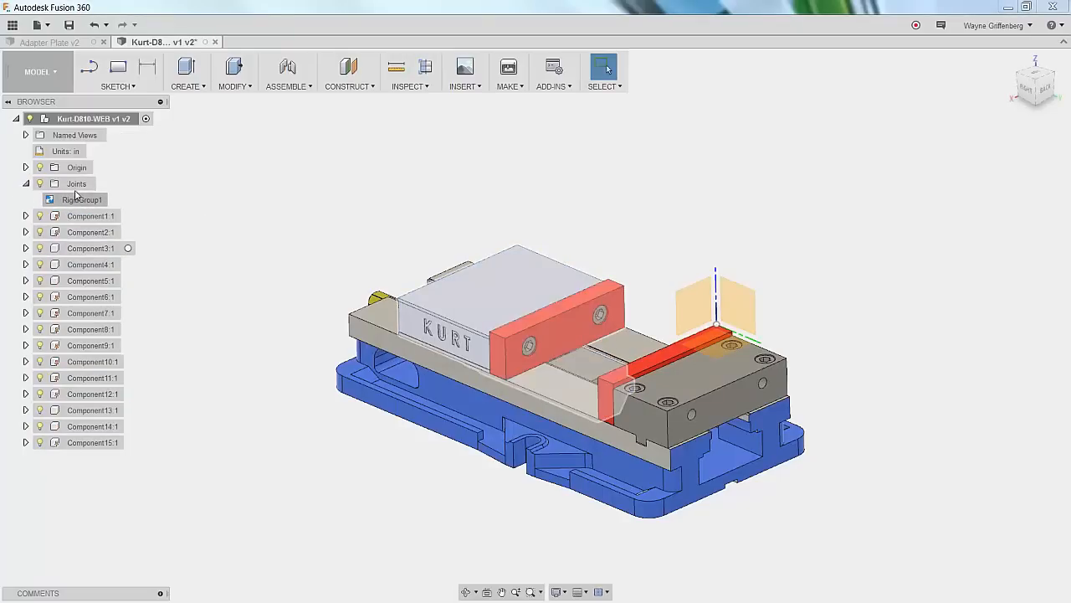
{"action": "left_click", "coordinate": [76, 202]}
{"action": "left_click", "coordinate": [403, 209]}
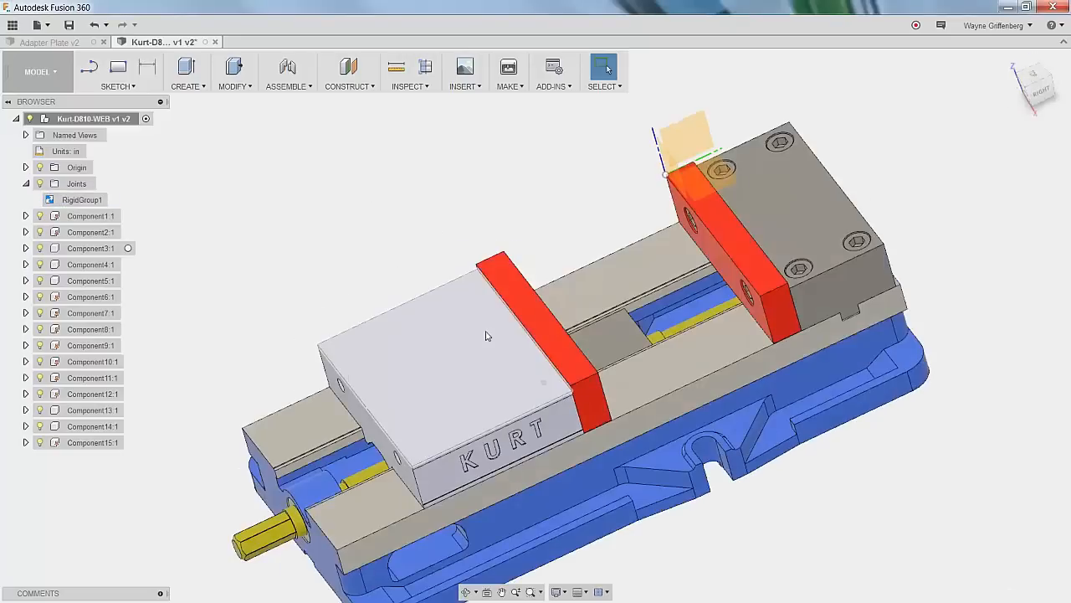
Pull the rigidly grouped movable jaw up off the vise bed to test that its parts move together.
{"action": "left_click_drag", "start_coordinate": [484, 330], "coordinate": [323, 198]}
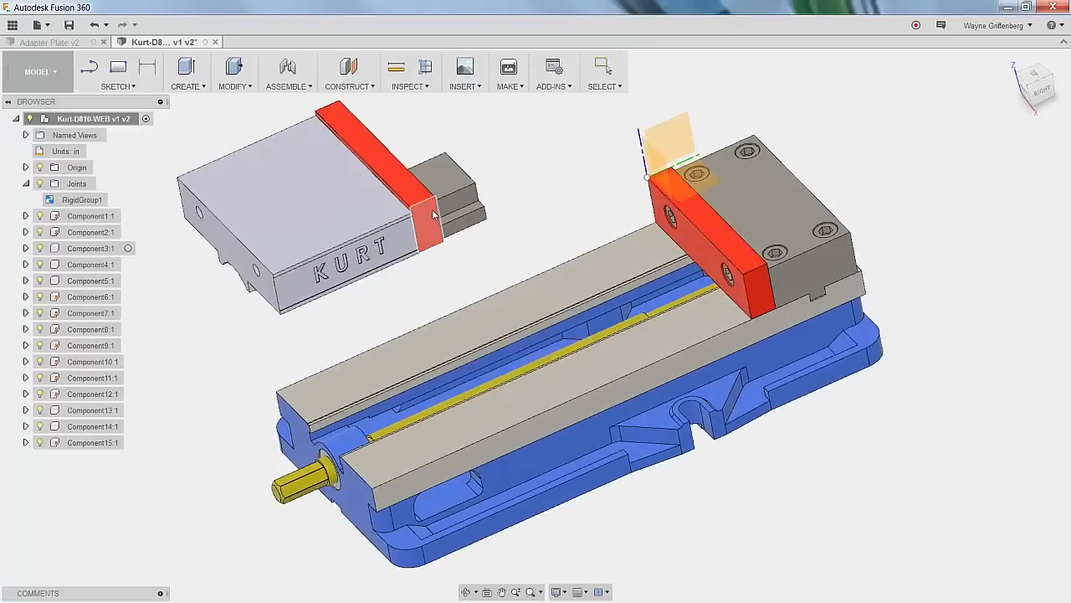
{"action": "middle_click_drag", "start_coordinate": [522, 197], "coordinate": [542, 210], "text": "shift"}
{"action": "left_click_drag", "start_coordinate": [533, 215], "coordinate": [458, 210]}
{"action": "middle_click_drag", "start_coordinate": [460, 208], "coordinate": [512, 230], "text": "shift"}
{"action": "scroll", "coordinate": [509, 311], "scroll_direction": "up", "scroll_amount": 3}
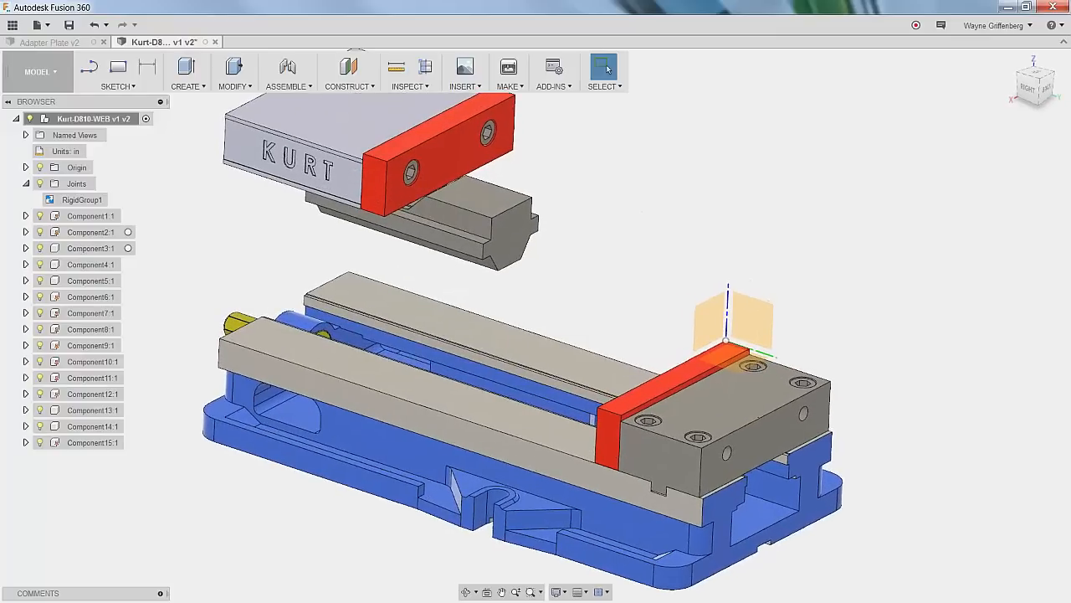
{"action": "scroll", "coordinate": [622, 220], "scroll_direction": "up", "scroll_amount": 2}
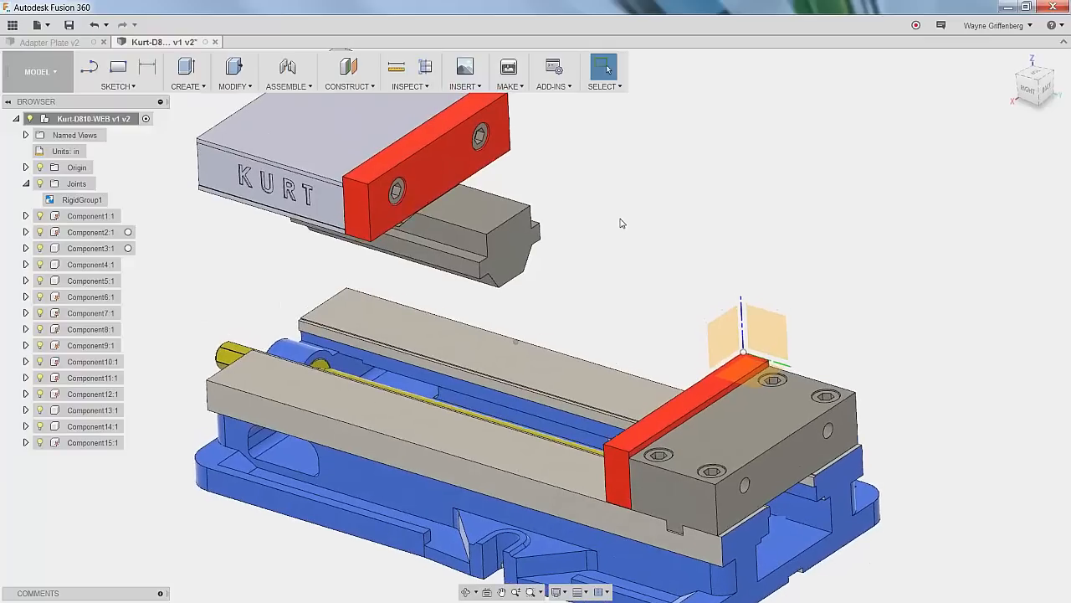
{"action": "scroll", "coordinate": [593, 220], "scroll_direction": "down", "scroll_amount": 2}
{"action": "scroll", "coordinate": [578, 216], "scroll_direction": "down", "scroll_amount": 2}
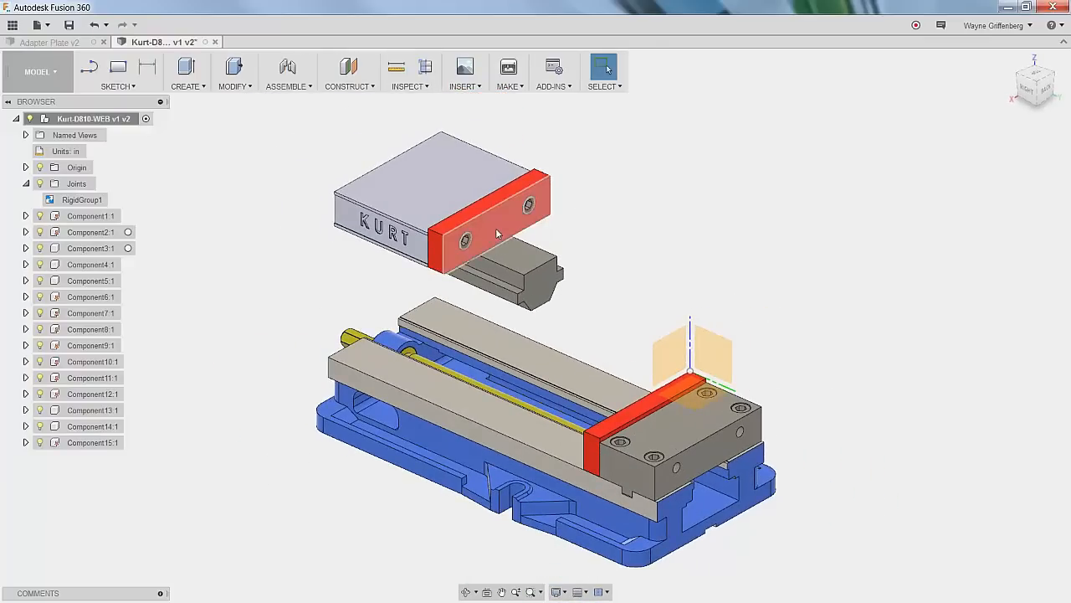
{"action": "middle_click_drag", "start_coordinate": [496, 233], "coordinate": [544, 201], "text": "shift"}
{"action": "scroll", "coordinate": [574, 348], "scroll_direction": "down", "scroll_amount": 2}
Start a joint from the face centre of the movable jaw's red plate to the face centre of the fixed jaw's red plate.
{"action": "left_click", "coordinate": [270, 88]}
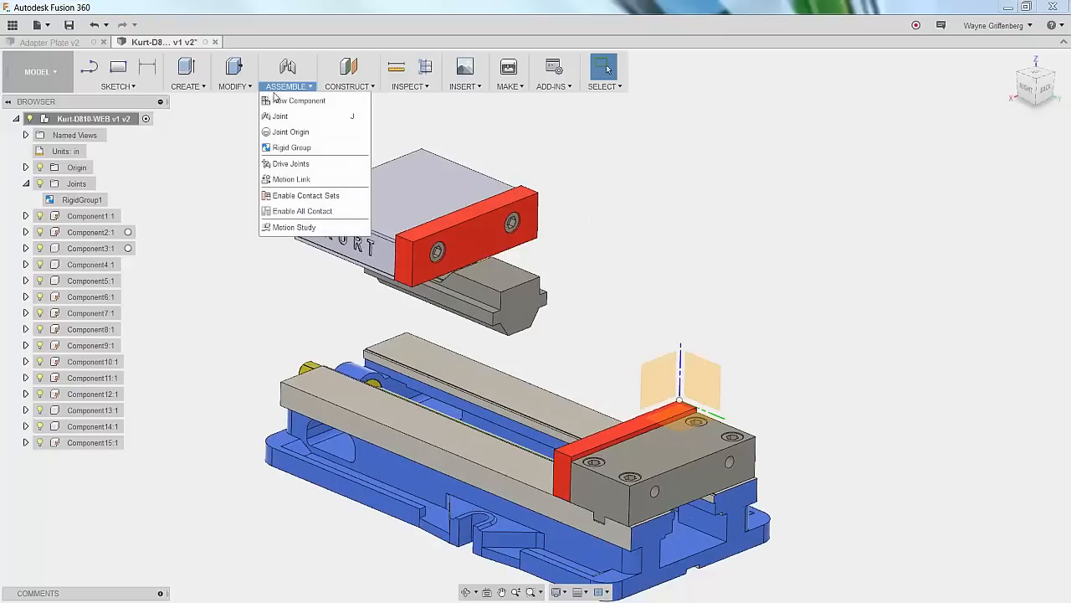
{"action": "left_click", "coordinate": [278, 117]}
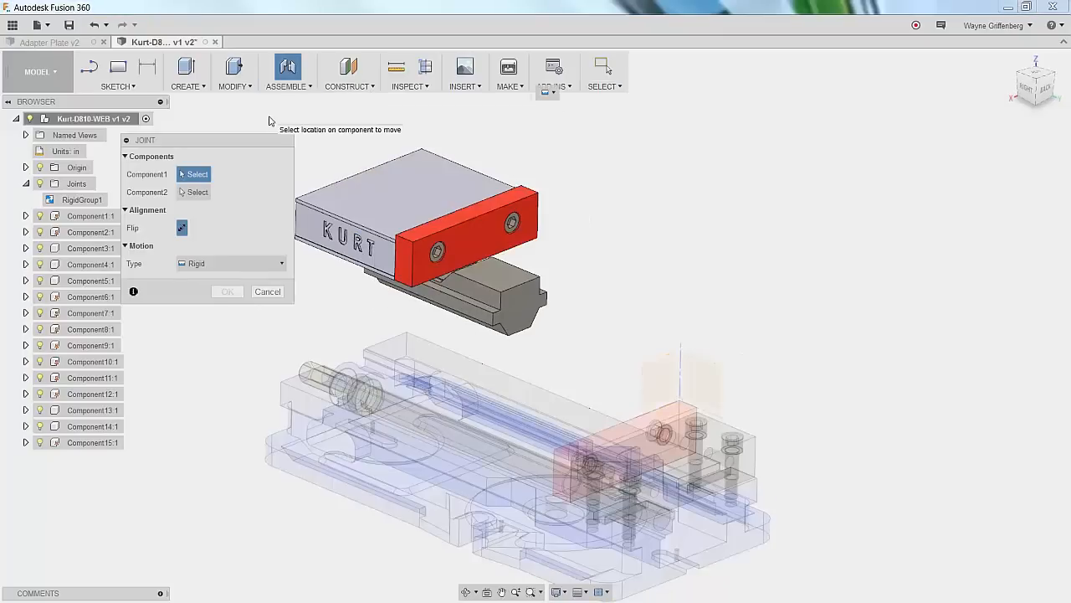
{"action": "left_click_drag", "start_coordinate": [230, 146], "coordinate": [184, 245]}
{"action": "middle_click_drag", "start_coordinate": [536, 192], "coordinate": [546, 195], "text": "shift"}
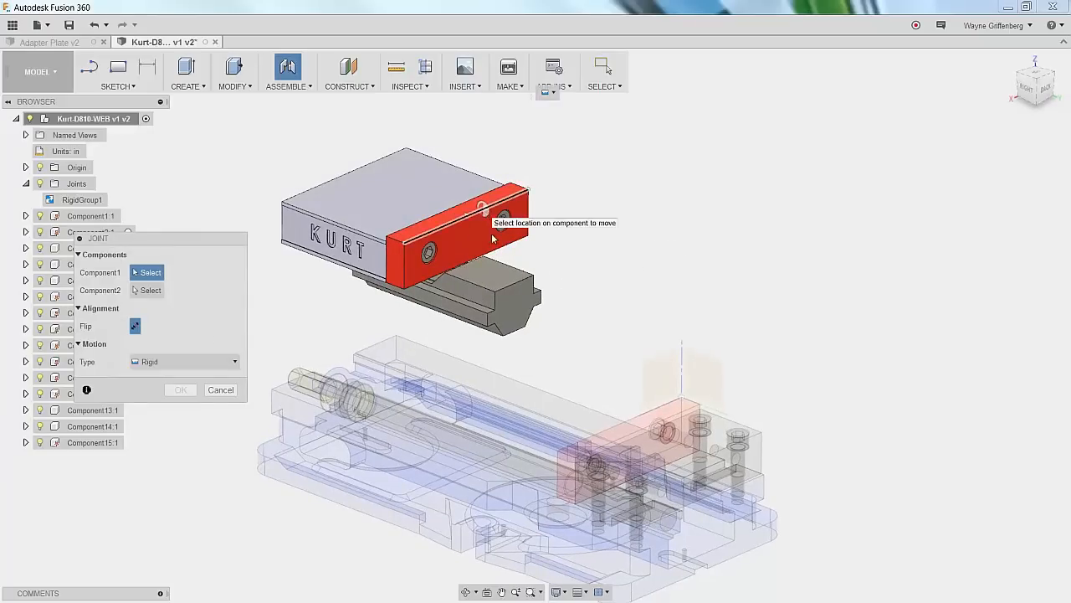
{"action": "scroll", "coordinate": [488, 234], "scroll_direction": "up", "scroll_amount": 2}
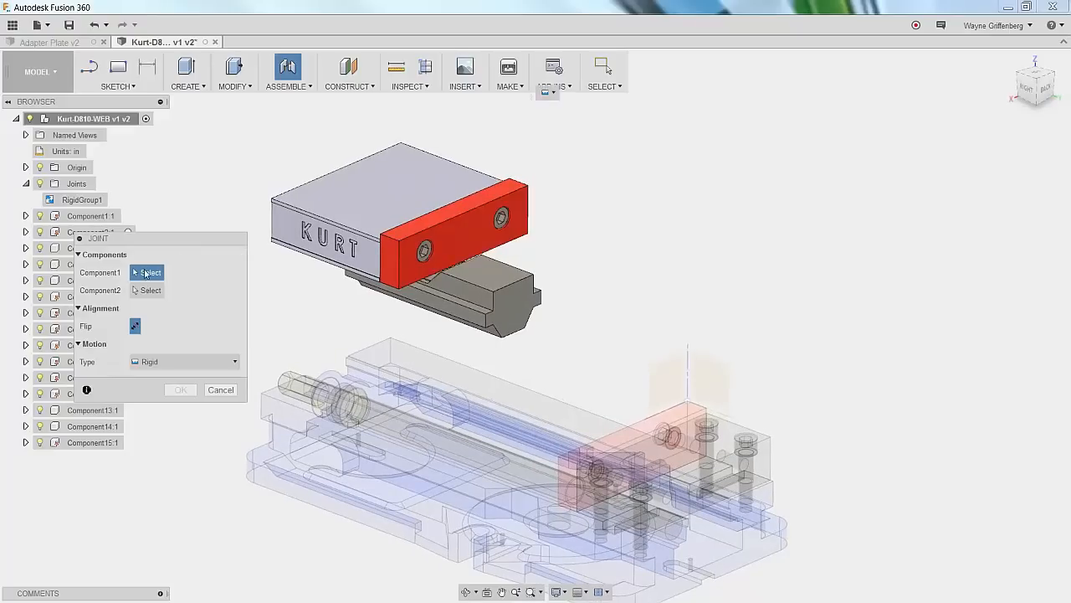
{"action": "scroll", "coordinate": [451, 237], "scroll_direction": "up", "scroll_amount": 3}
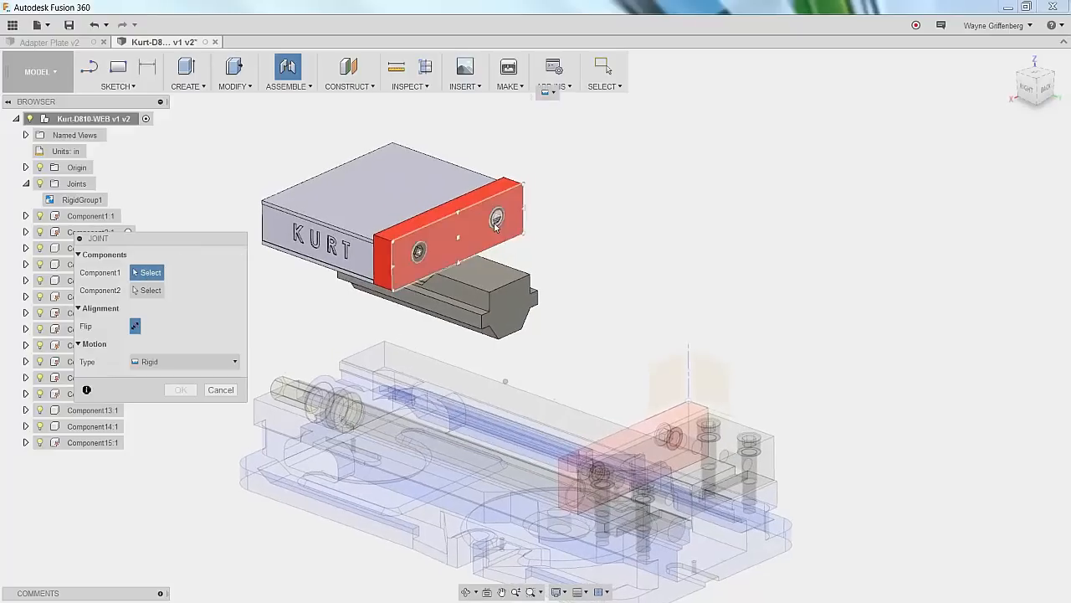
{"action": "left_click", "coordinate": [451, 240]}
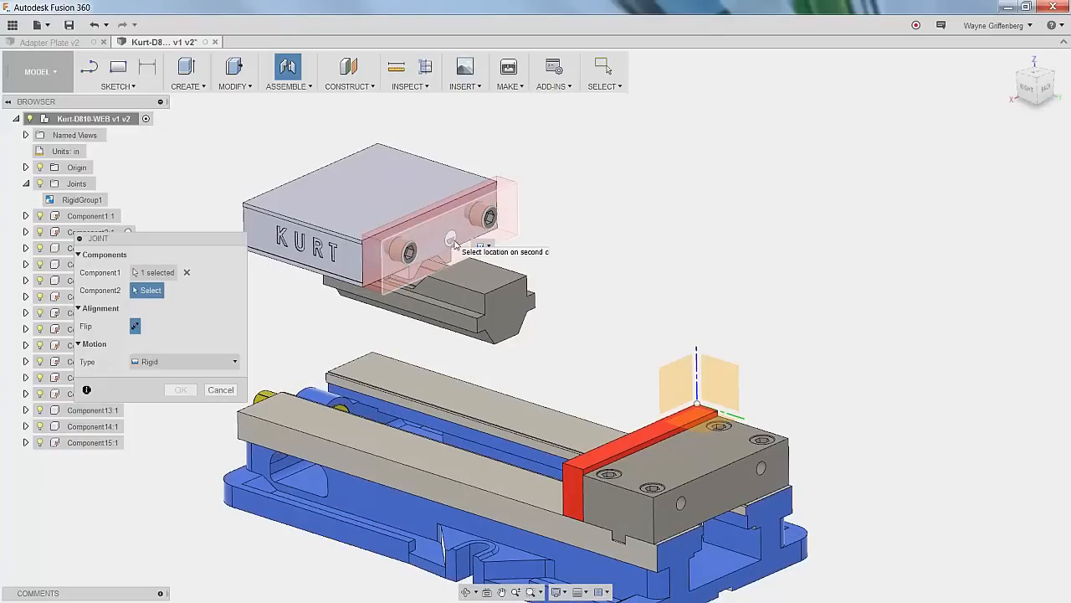
{"action": "middle_click_drag", "start_coordinate": [546, 246], "coordinate": [638, 317], "text": "shift"}
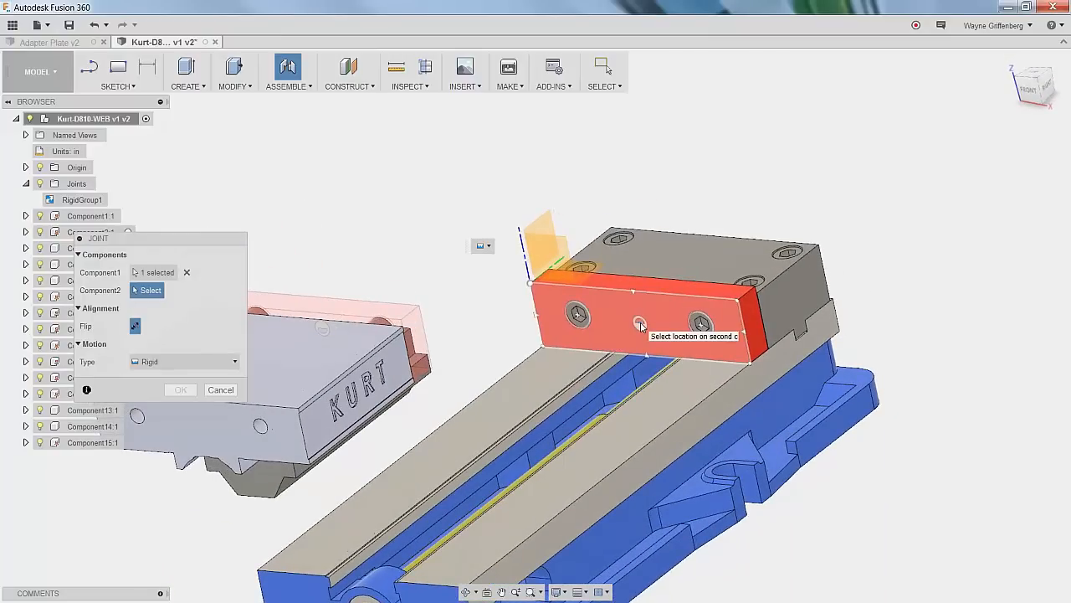
{"action": "left_click", "coordinate": [641, 326]}
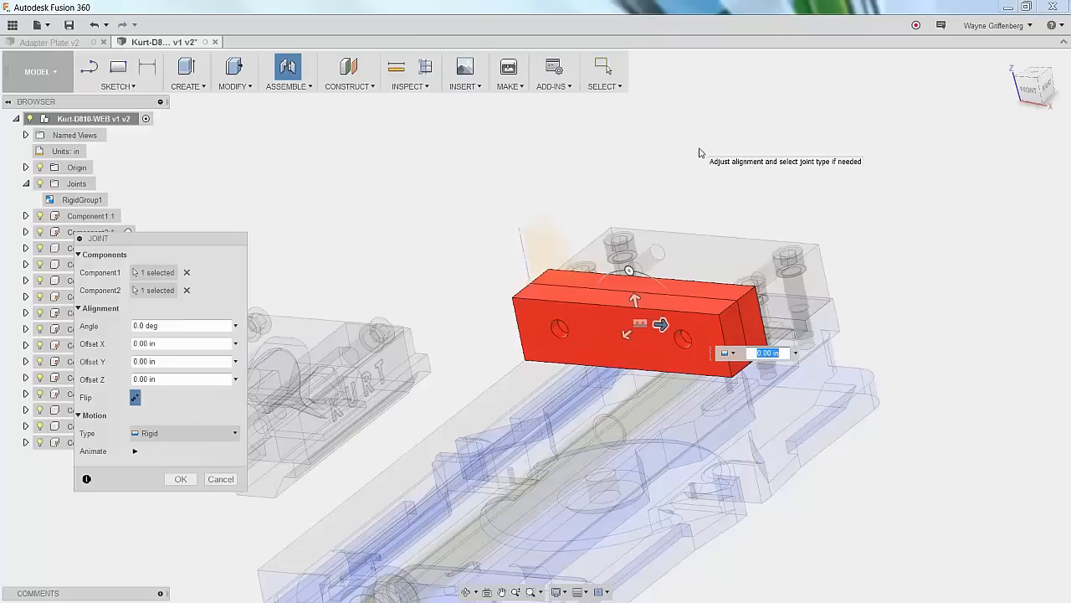
Make the jaw joint a Slider along the Z axis and create it.
{"action": "middle_click_drag", "start_coordinate": [700, 152], "coordinate": [816, 233], "text": "shift"}
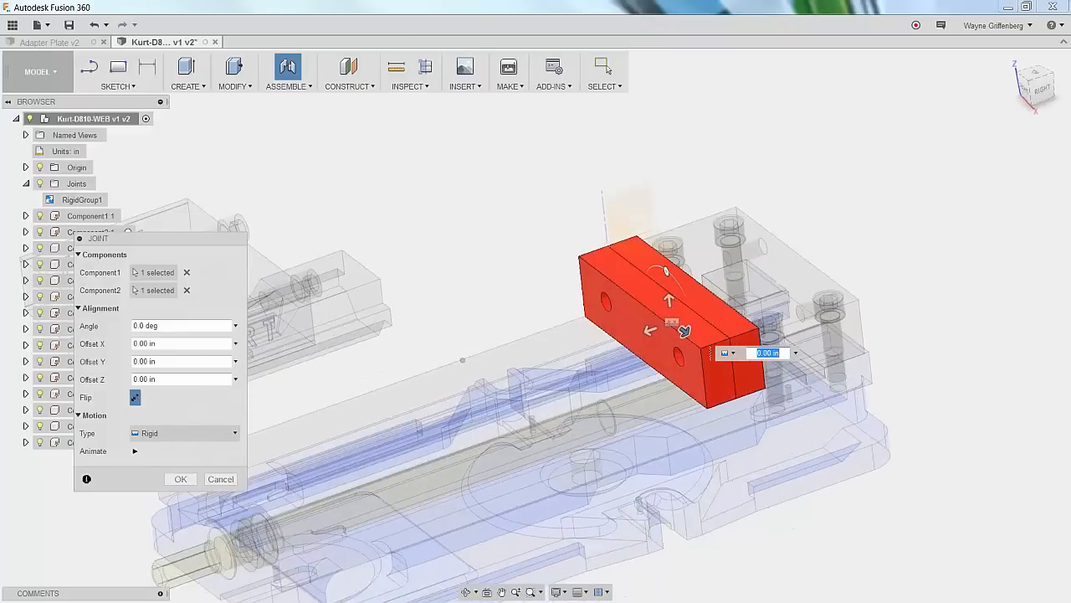
{"action": "left_click", "coordinate": [219, 433]}
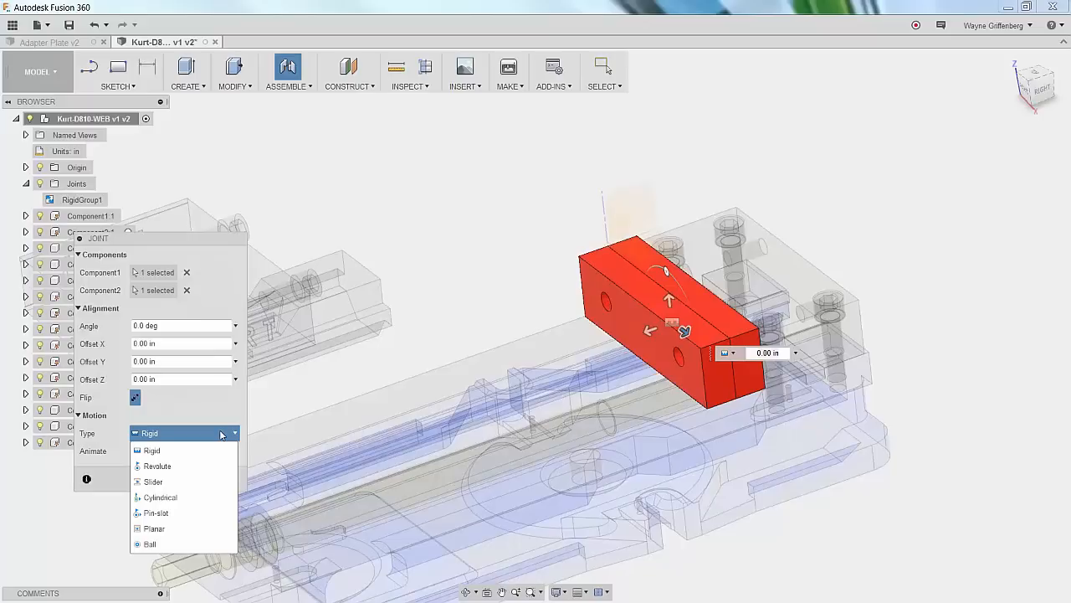
{"action": "left_click", "coordinate": [154, 482]}
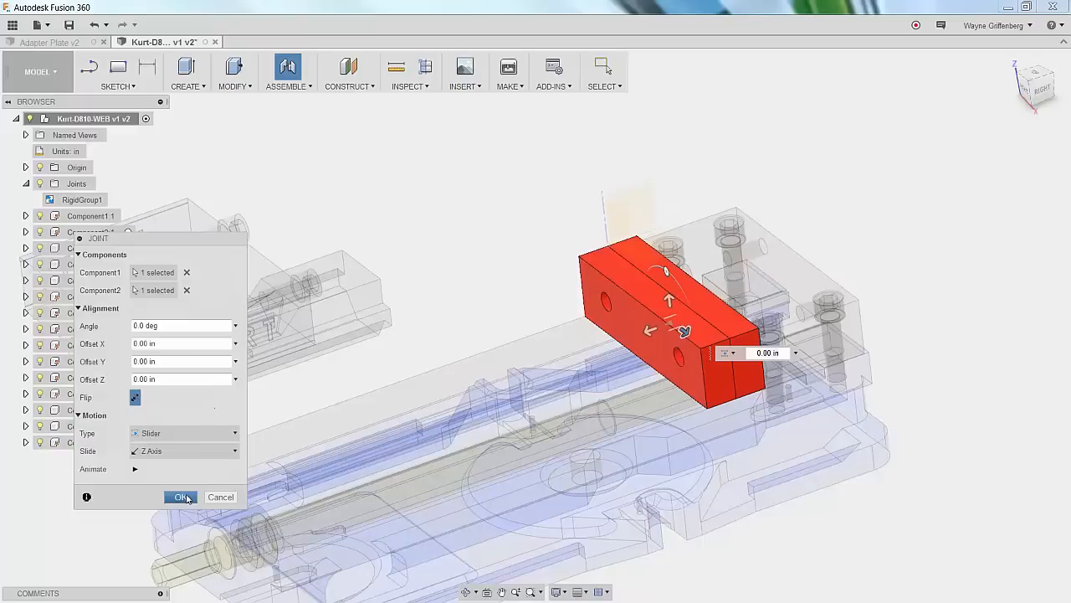
{"action": "left_click", "coordinate": [182, 497]}
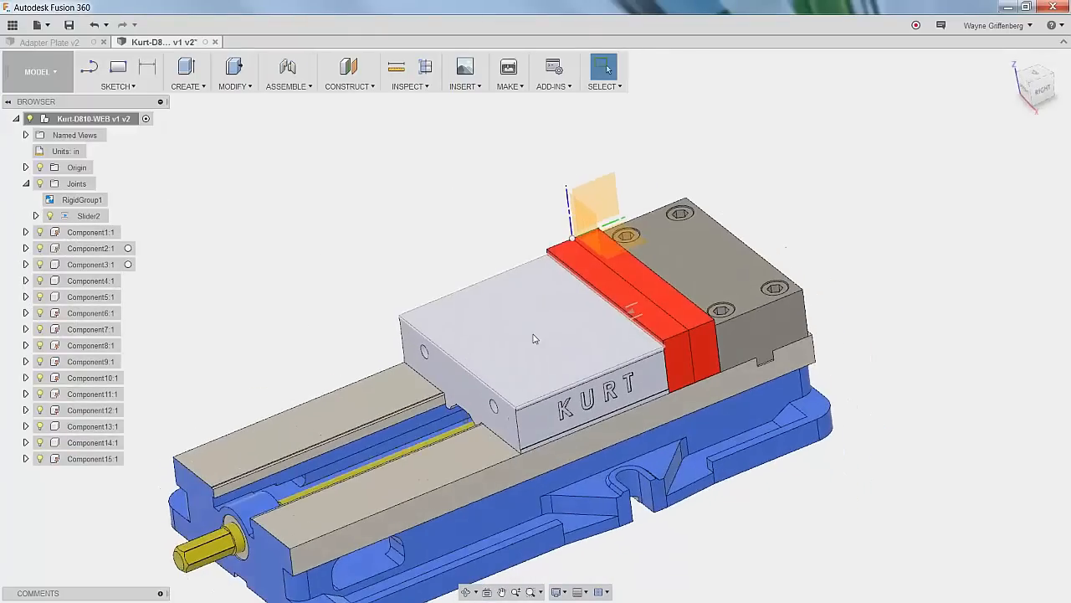
Slide the movable jaw away from the fixed jaw along the vise bed.
{"action": "left_click", "coordinate": [522, 339]}
{"action": "left_click_drag", "start_coordinate": [546, 339], "coordinate": [316, 281]}
{"action": "middle_click_drag", "start_coordinate": [318, 282], "coordinate": [261, 243], "text": "shift"}
Limit the slider joint's travel to a minimum of 0.00 in and a maximum of 8 in, and preview its motion.
{"action": "left_click", "coordinate": [37, 216]}
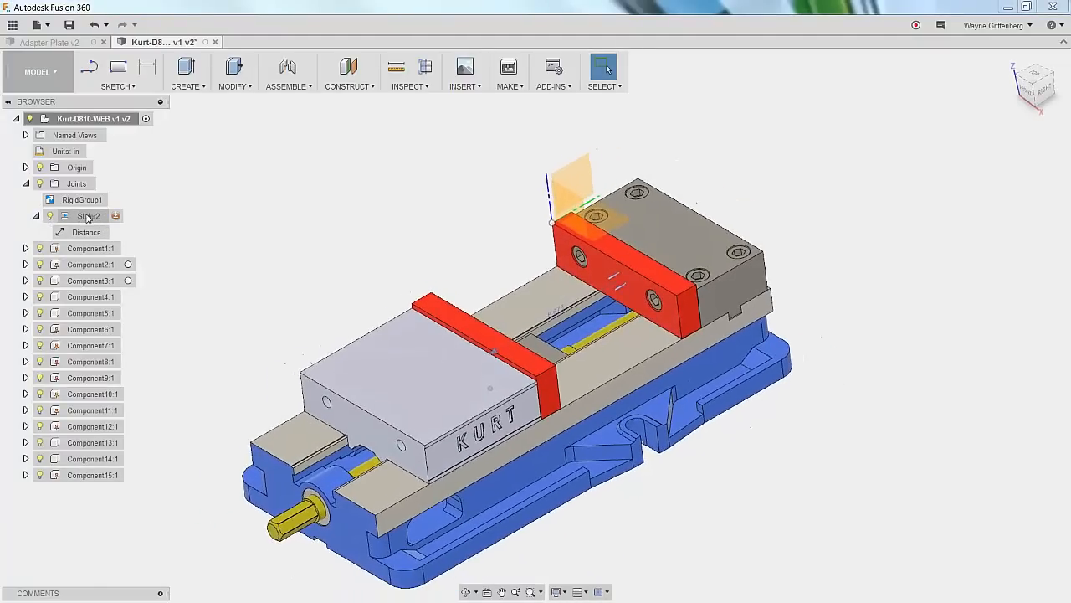
{"action": "right_click", "coordinate": [99, 218]}
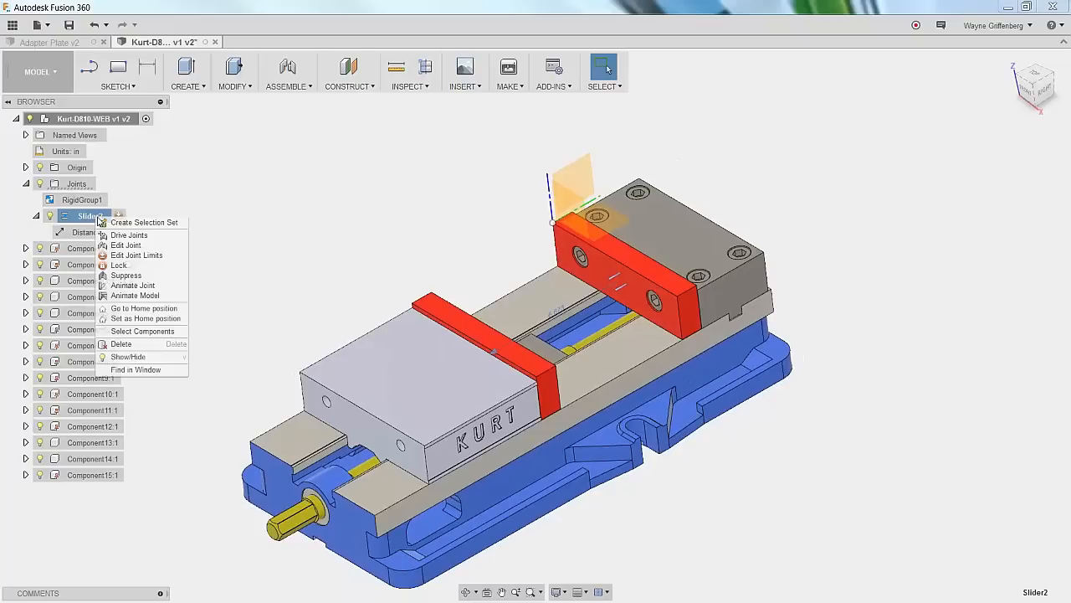
{"action": "left_click", "coordinate": [156, 258]}
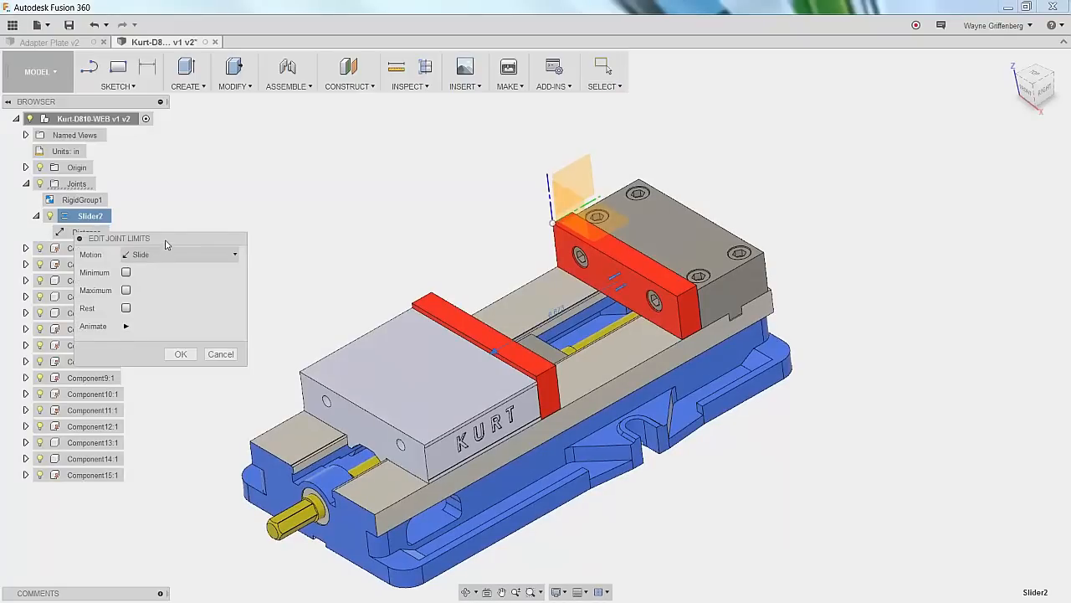
{"action": "left_click_drag", "start_coordinate": [166, 243], "coordinate": [280, 174]}
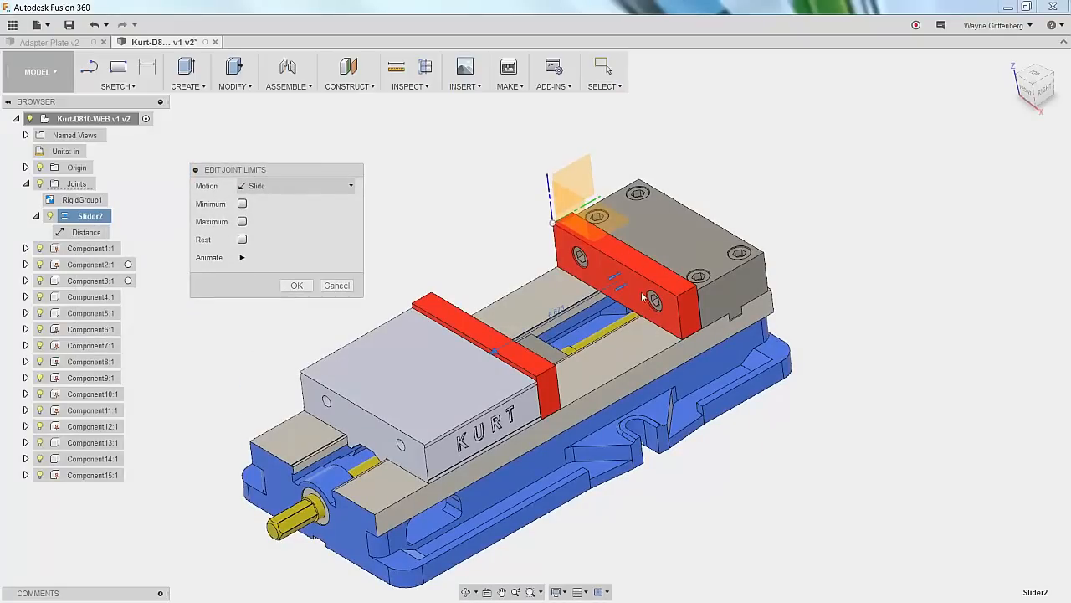
{"action": "left_click", "coordinate": [241, 203]}
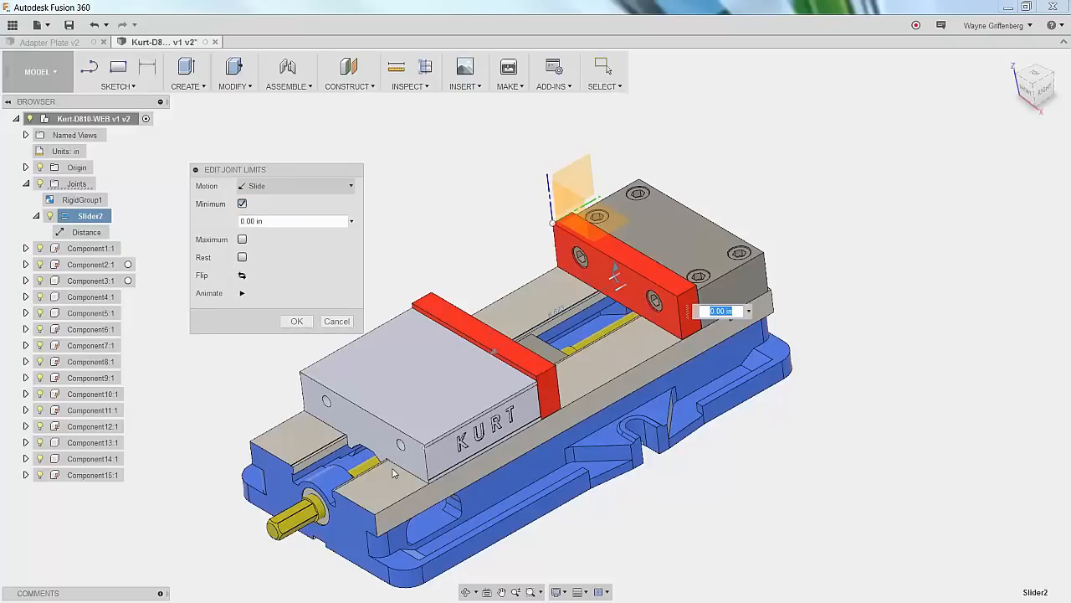
{"action": "left_click", "coordinate": [241, 240]}
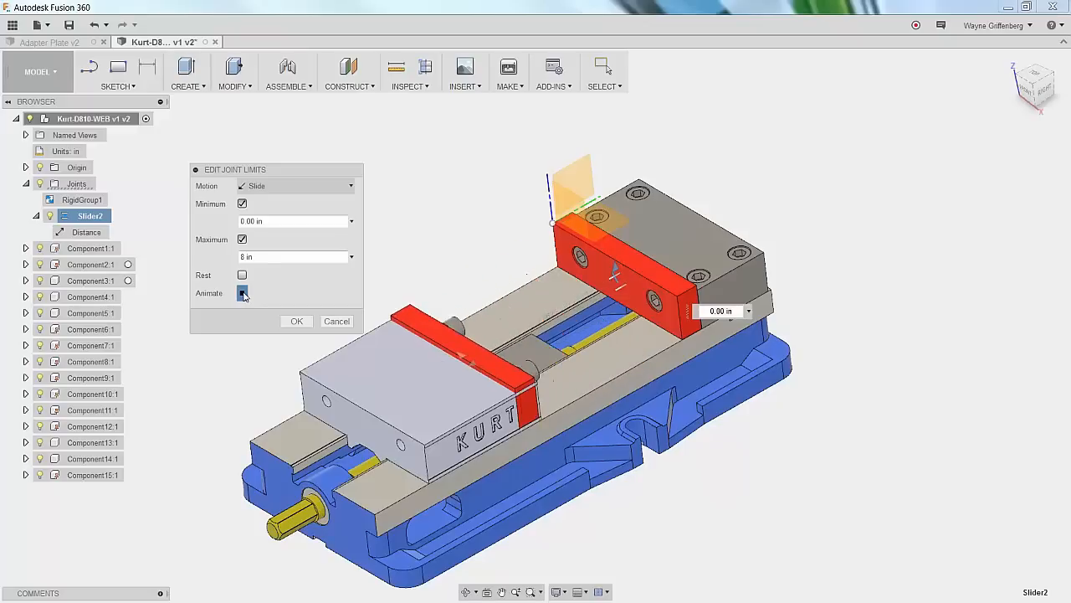
{"action": "left_click", "coordinate": [296, 321]}
Slide the movable jaw partway toward the fixed jaw to test the limited travel, and collapse the slider joint in the browser.
{"action": "left_click_drag", "start_coordinate": [390, 378], "coordinate": [576, 280]}
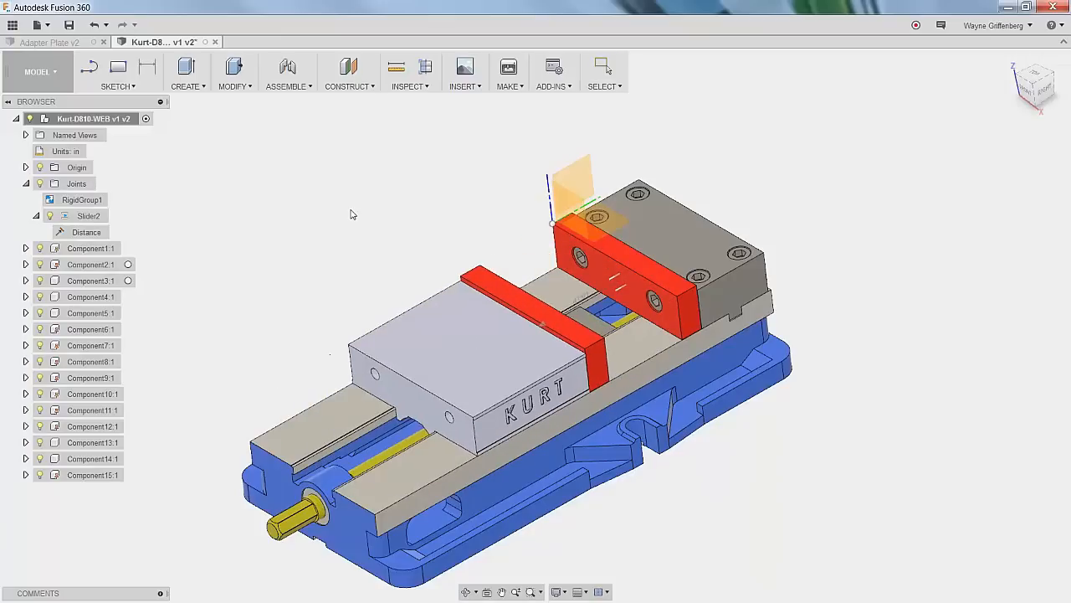
{"action": "left_click", "coordinate": [36, 216]}
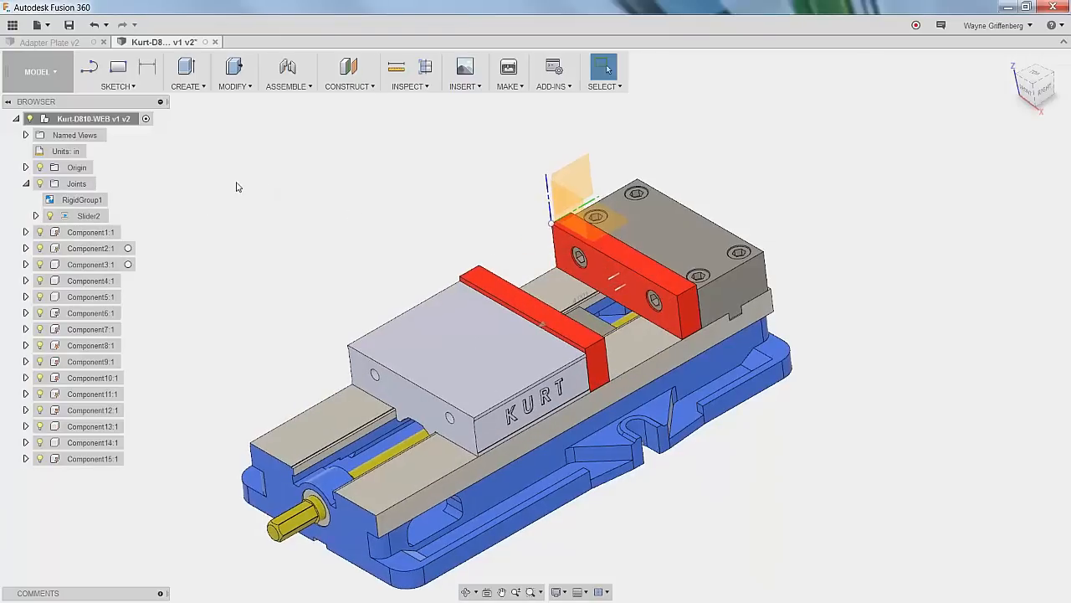
{"action": "middle_click_drag", "start_coordinate": [193, 250], "coordinate": [645, 282], "text": "shift"}
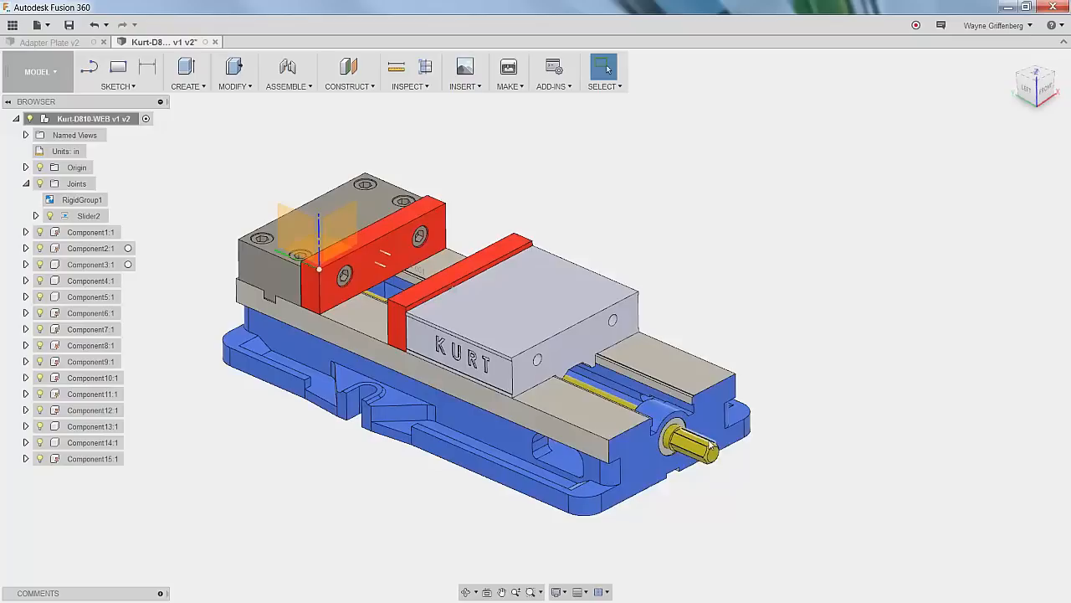
{"action": "middle_click_drag", "start_coordinate": [699, 437], "coordinate": [447, 293], "text": "shift"}
{"action": "mouse_move", "coordinate": [485, 303]}
{"action": "left_mouse_down"}
{"action": "mouse_move", "coordinate": [440, 302]}
{"action": "mouse_move", "coordinate": [502, 306]}
{"action": "left_mouse_up"}
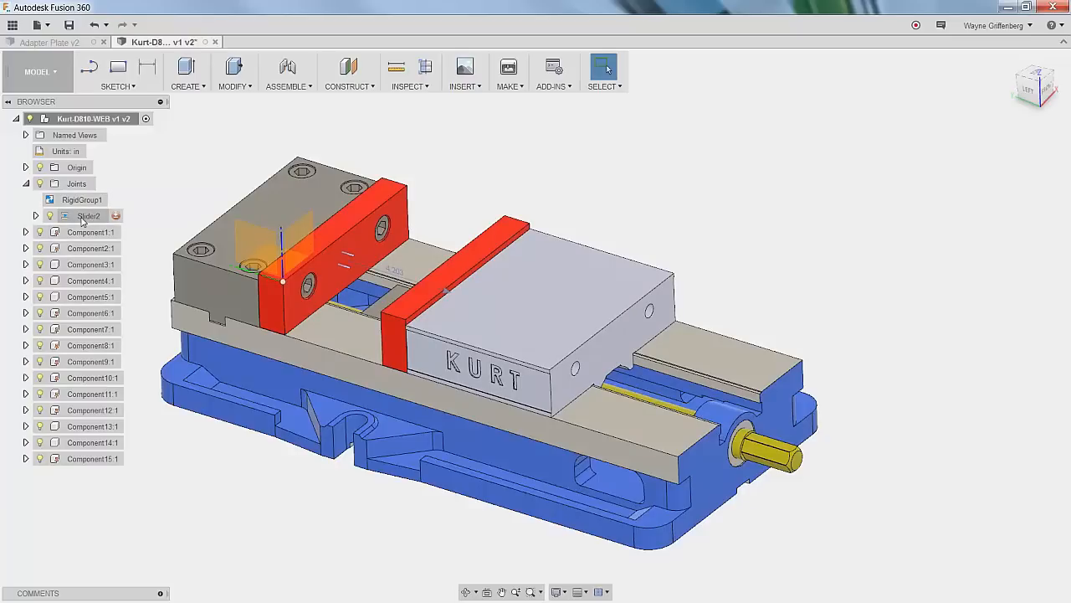
{"action": "middle_click_drag", "start_coordinate": [437, 220], "coordinate": [521, 320], "text": "shift"}
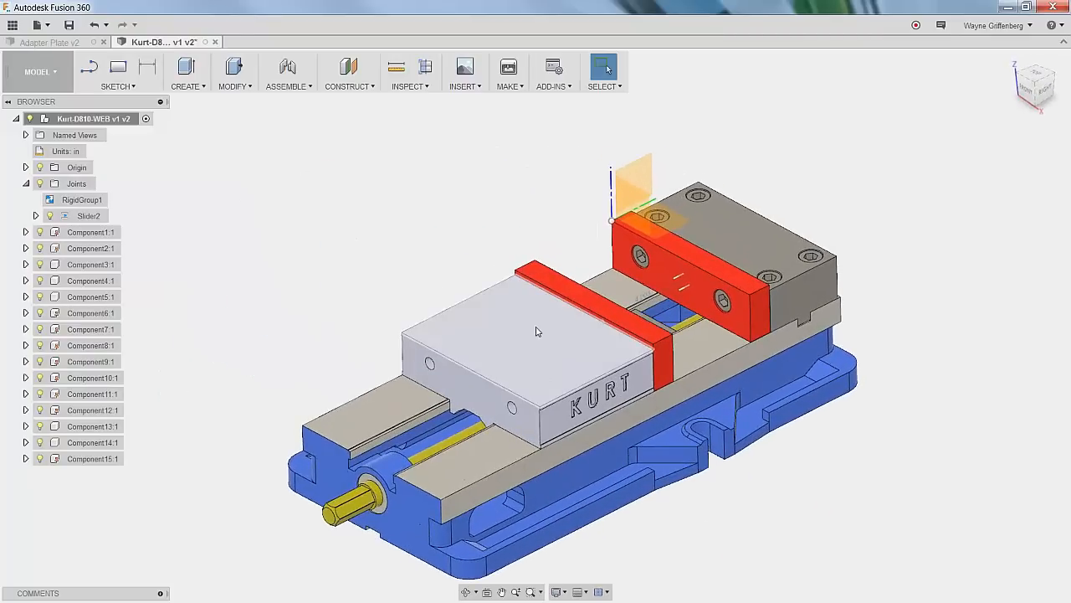
{"action": "left_click_drag", "start_coordinate": [468, 351], "coordinate": [546, 335]}
{"action": "middle_click_drag", "start_coordinate": [466, 177], "coordinate": [492, 206], "text": "shift"}
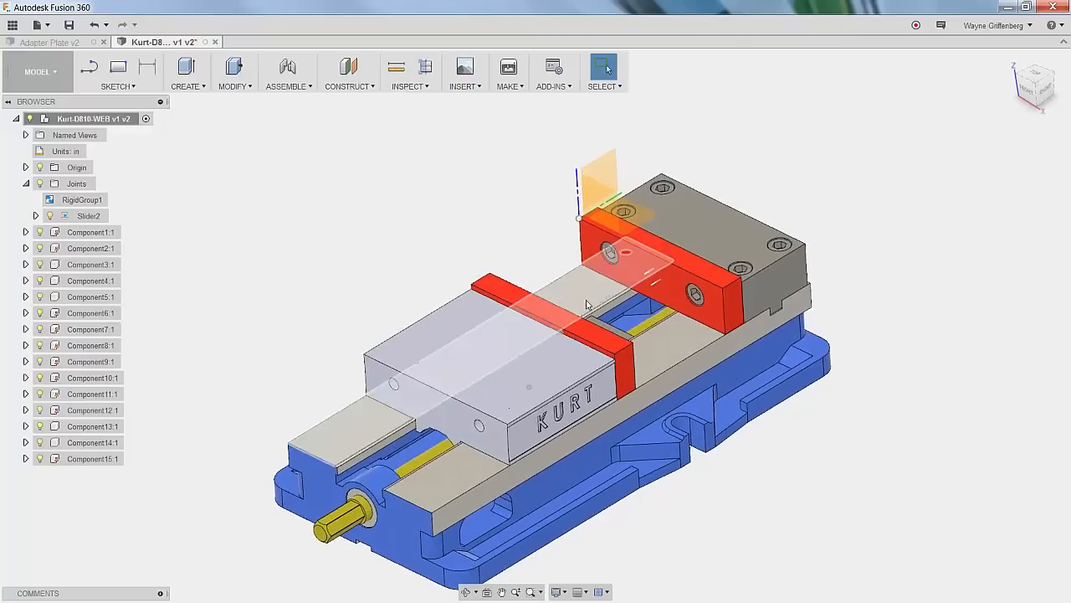
Slide the movable jaw a little farther from the fixed jaw and collapse the Joints folder.
{"action": "scroll", "coordinate": [649, 259], "scroll_direction": "up", "scroll_amount": 3}
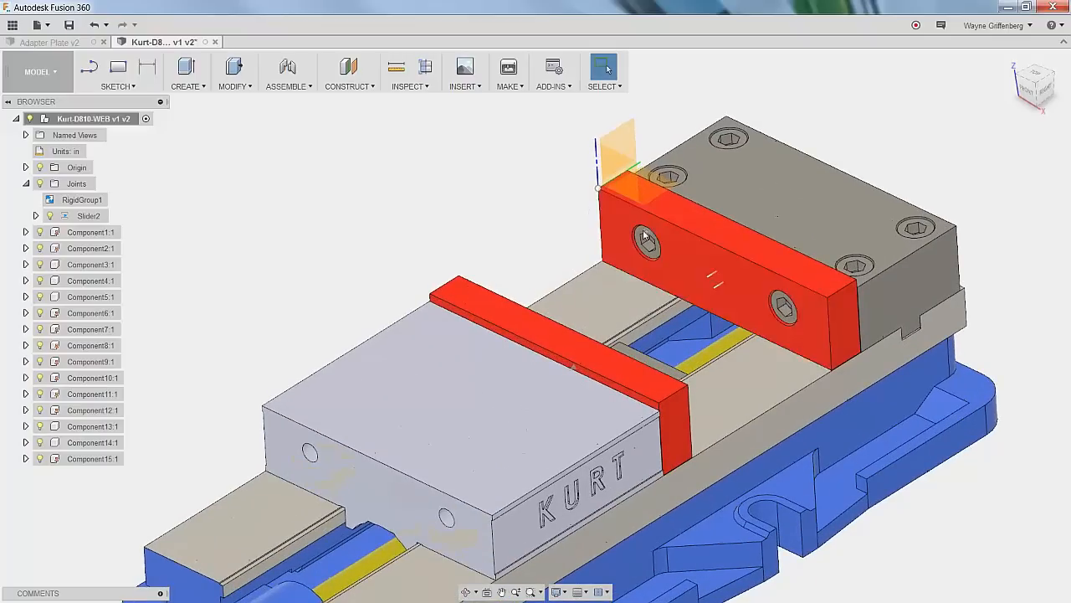
{"action": "scroll", "coordinate": [467, 270], "scroll_direction": "down", "scroll_amount": 2}
{"action": "left_click", "coordinate": [502, 348]}
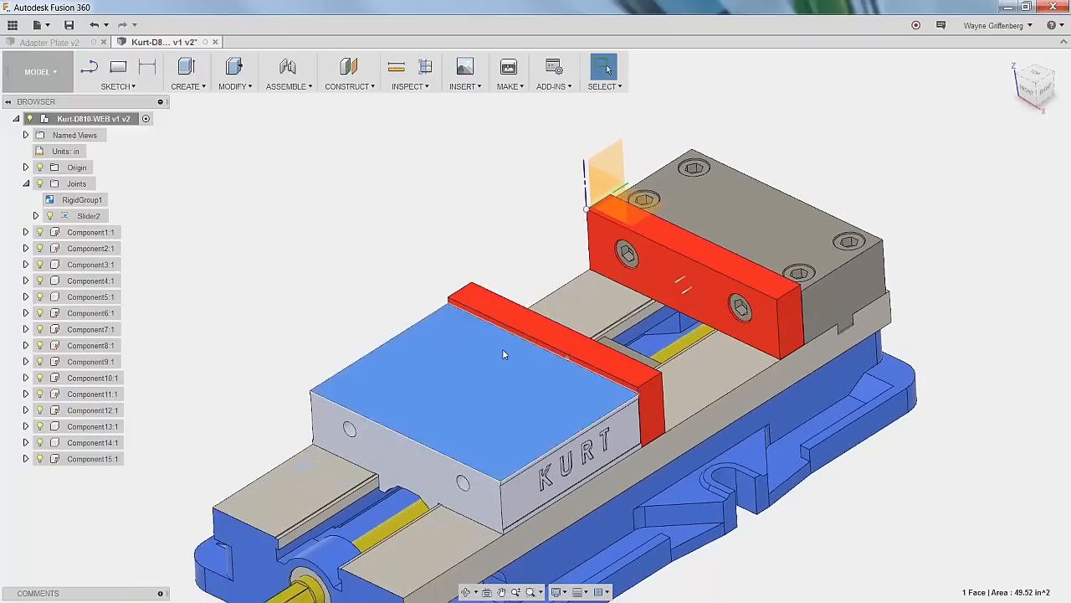
{"action": "left_click", "coordinate": [360, 217]}
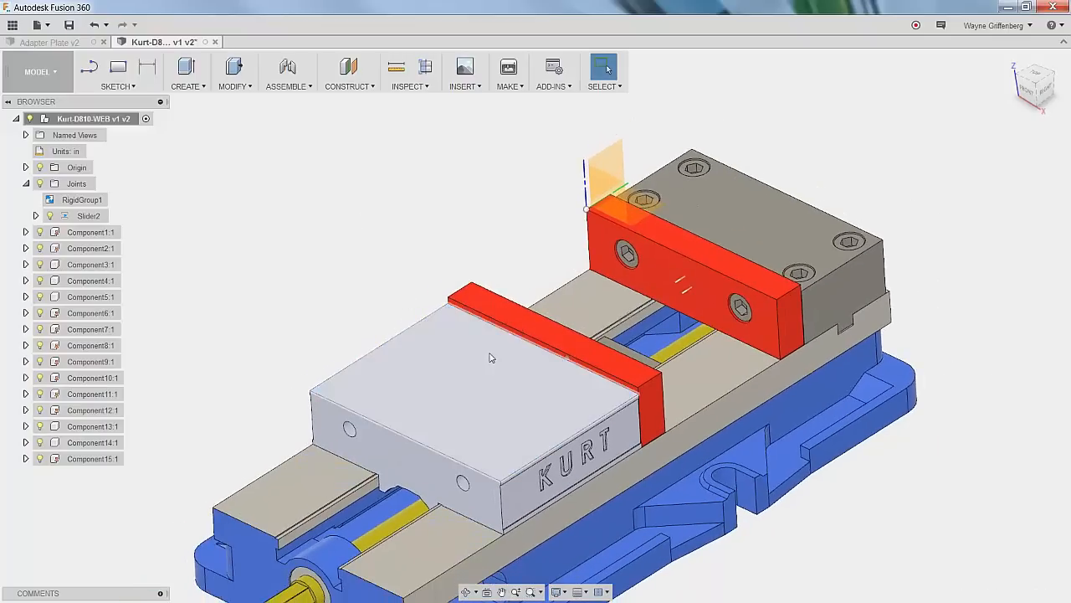
{"action": "left_click_drag", "start_coordinate": [525, 373], "coordinate": [485, 392]}
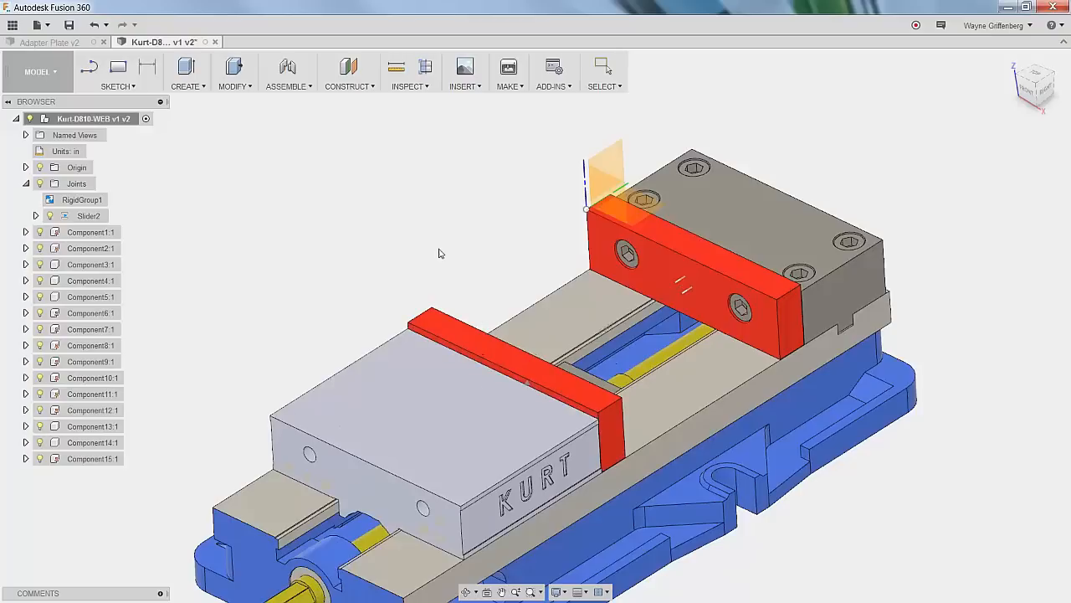
{"action": "left_click", "coordinate": [26, 183]}
{"action": "scroll", "coordinate": [193, 171], "scroll_direction": "down", "scroll_amount": 1}
{"action": "scroll", "coordinate": [491, 232], "scroll_direction": "down", "scroll_amount": 2}
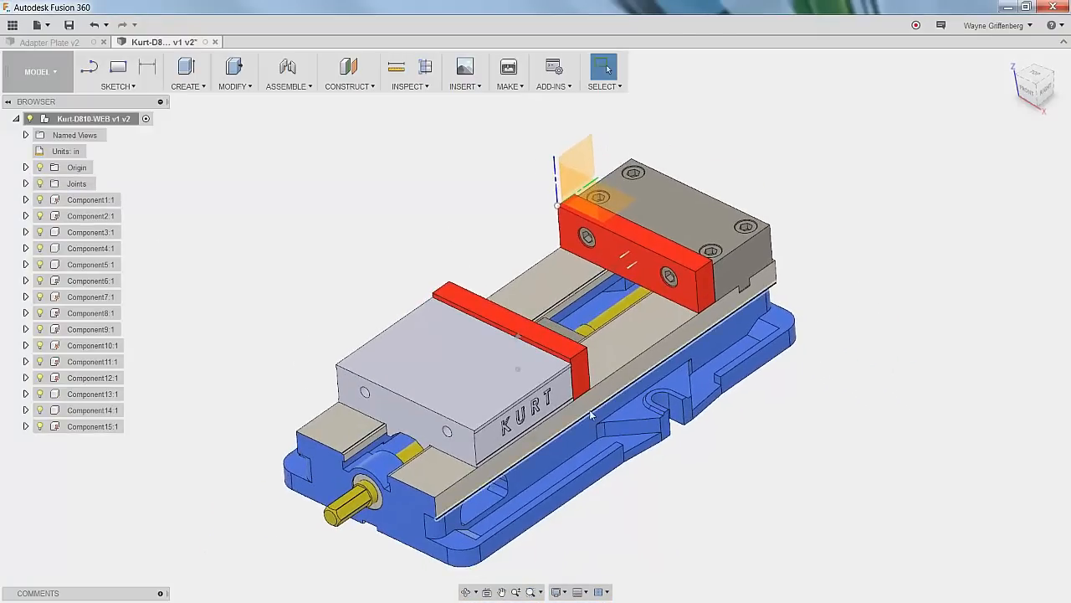
Turn on design history capture for the vise design and collapse the resulting feature group in the timeline.
{"action": "scroll", "coordinate": [574, 410], "scroll_direction": "up", "scroll_amount": 1}
{"action": "middle_click_drag", "start_coordinate": [574, 410], "coordinate": [568, 407], "text": "shift"}
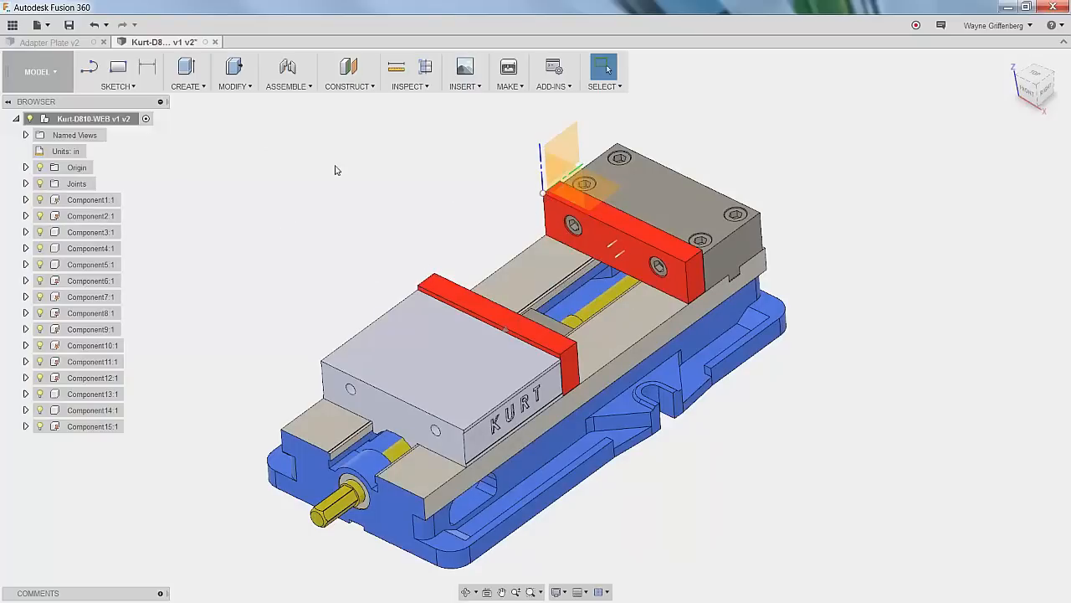
{"action": "scroll", "coordinate": [377, 181], "scroll_direction": "up", "scroll_amount": 1}
{"action": "scroll", "coordinate": [374, 181], "scroll_direction": "down", "scroll_amount": 1}
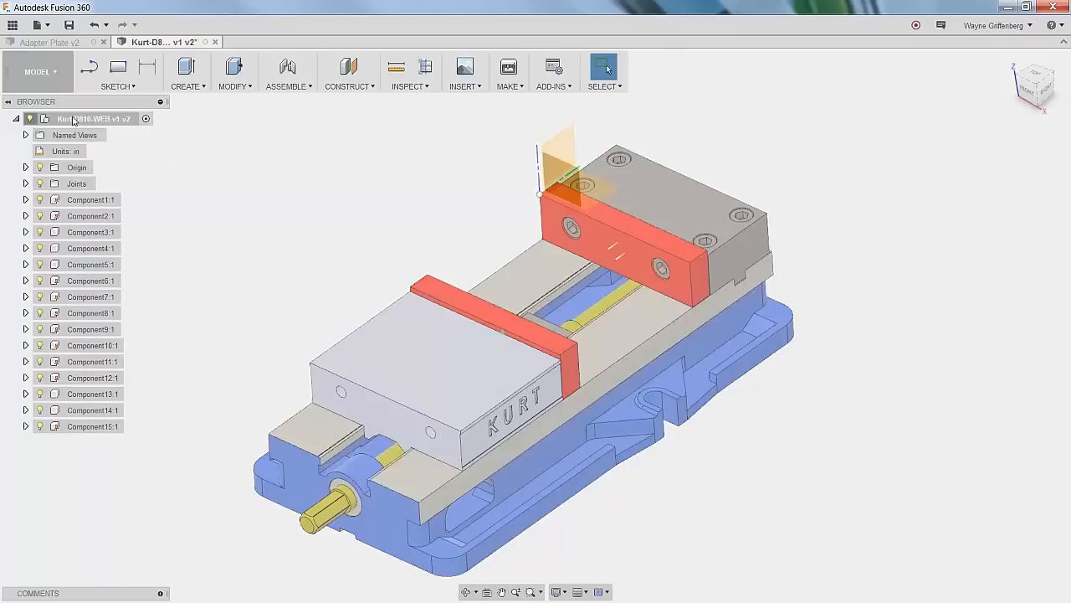
{"action": "right_click", "coordinate": [97, 124]}
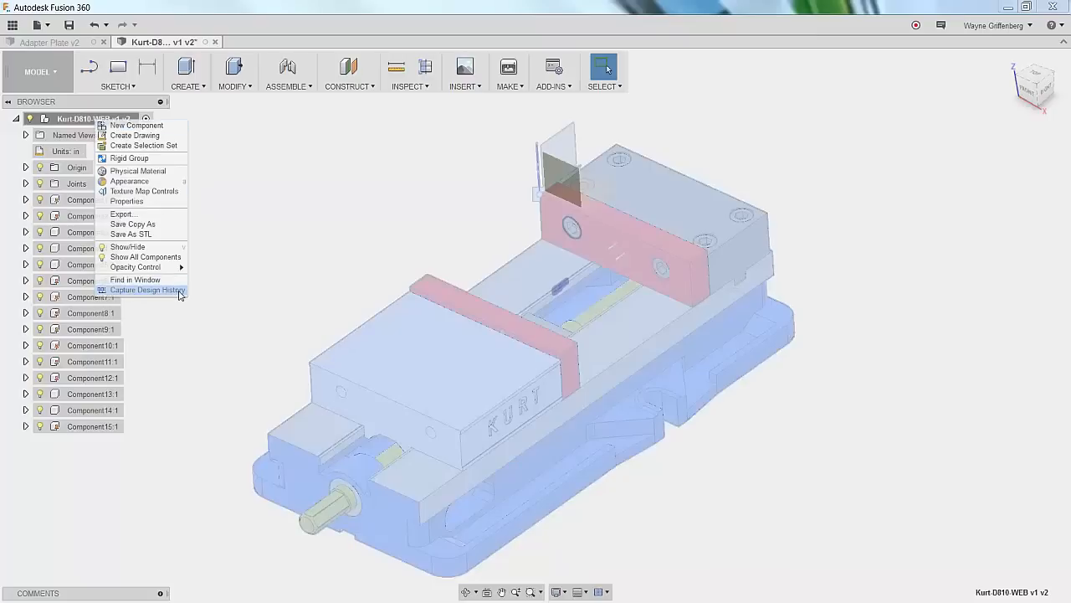
{"action": "left_click", "coordinate": [147, 290]}
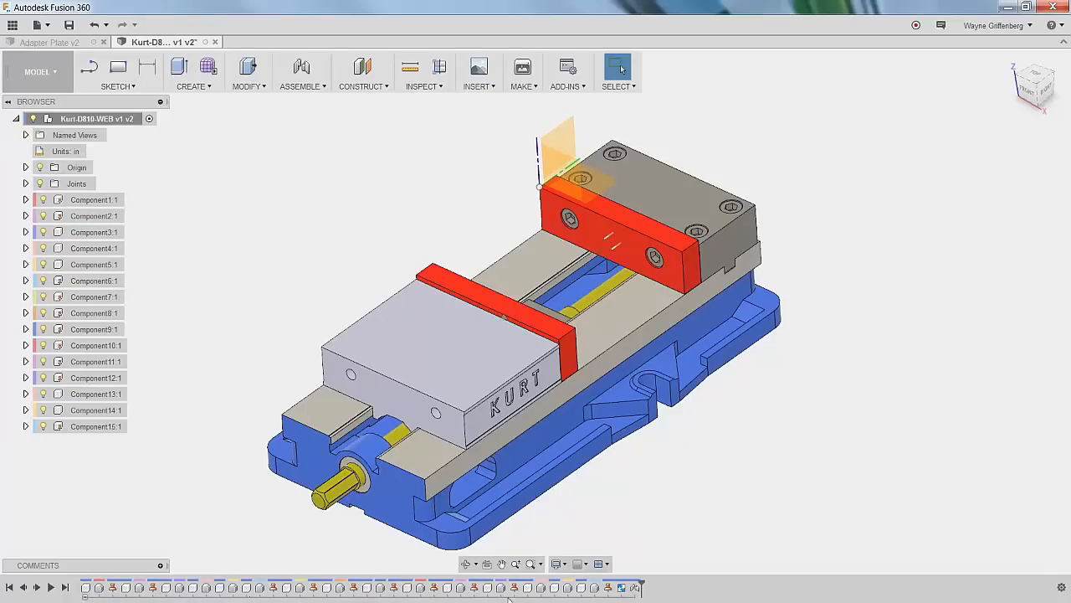
{"action": "left_click", "coordinate": [85, 597]}
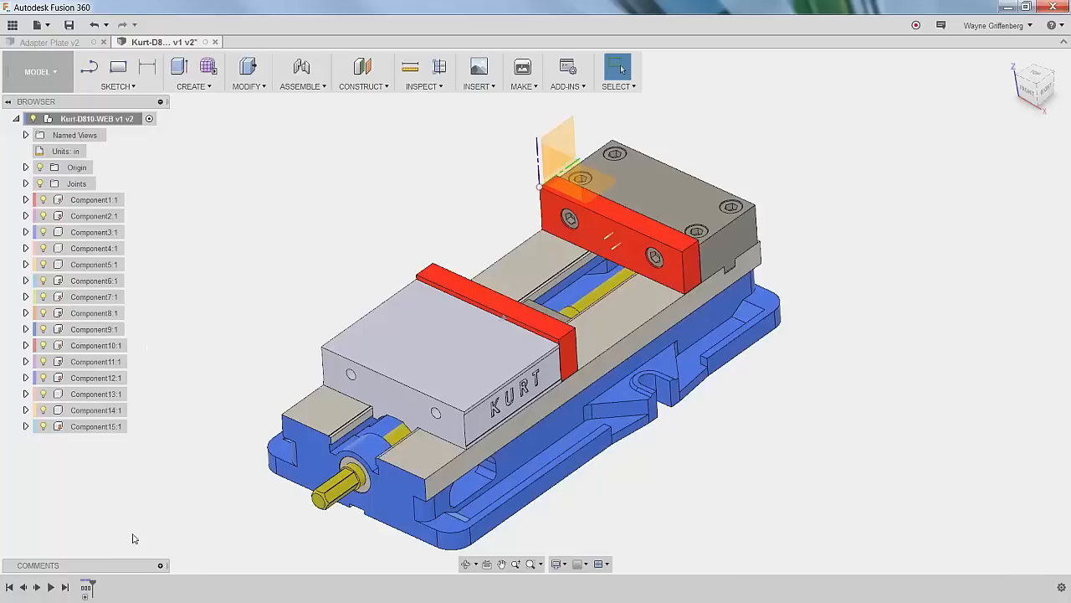
{"action": "scroll", "coordinate": [407, 227], "scroll_direction": "down", "scroll_amount": 2}
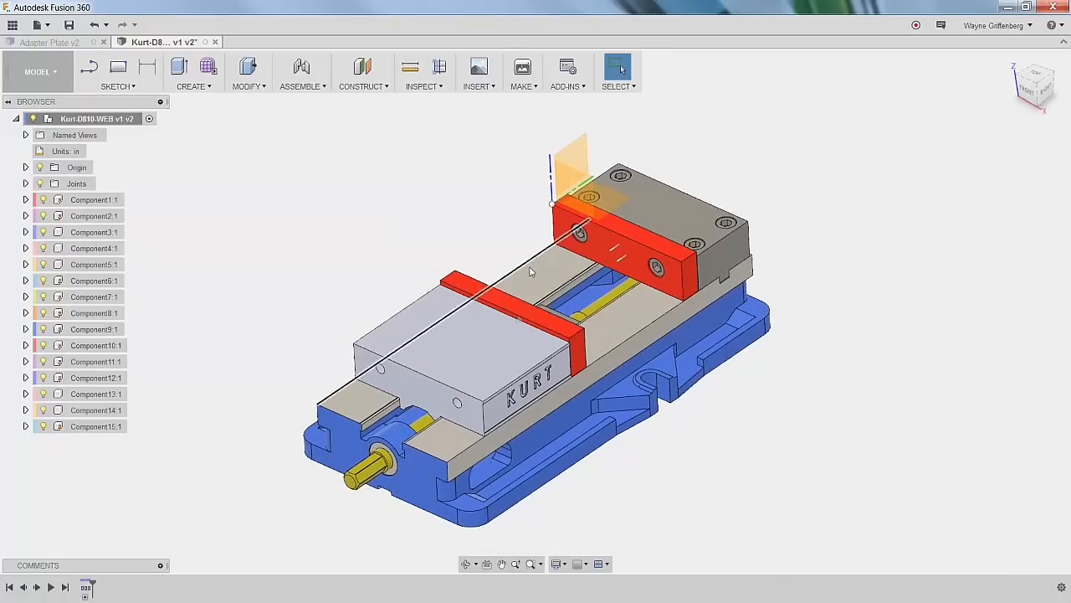
{"action": "middle_click_drag", "start_coordinate": [447, 200], "coordinate": [435, 205], "text": "shift"}
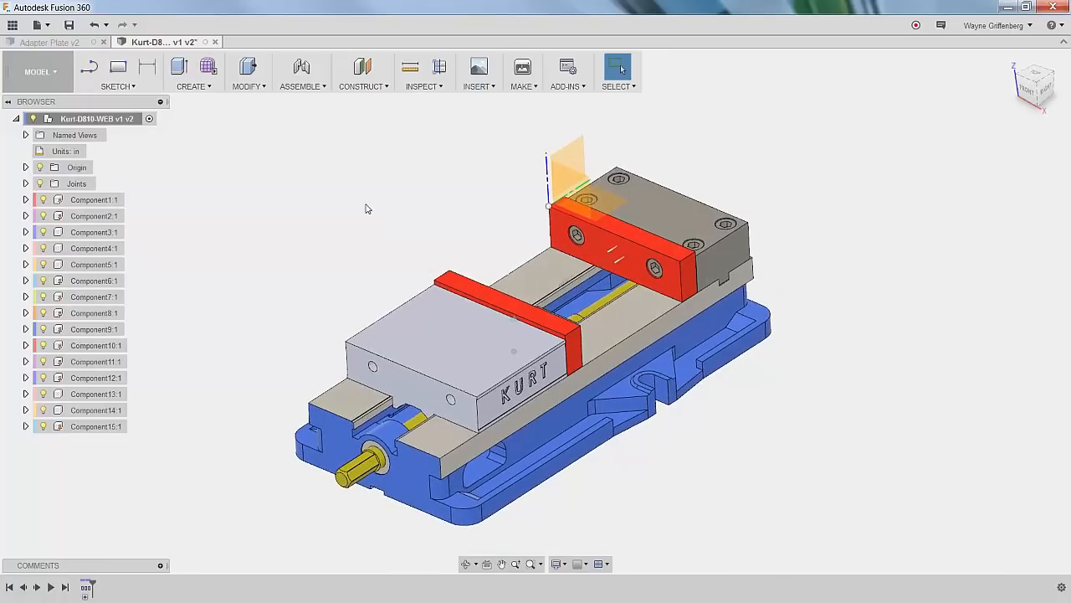
{"action": "left_click", "coordinate": [70, 27]}
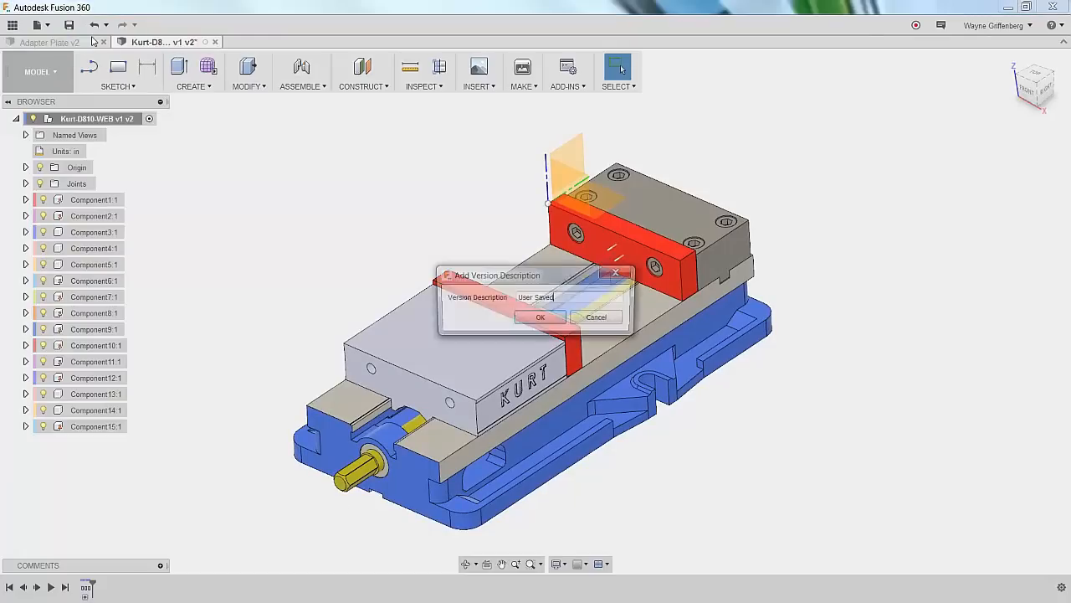
{"action": "left_click_drag", "start_coordinate": [560, 298], "coordinate": [472, 303]}
{"action": "left_click_drag", "start_coordinate": [520, 277], "coordinate": [359, 145]}
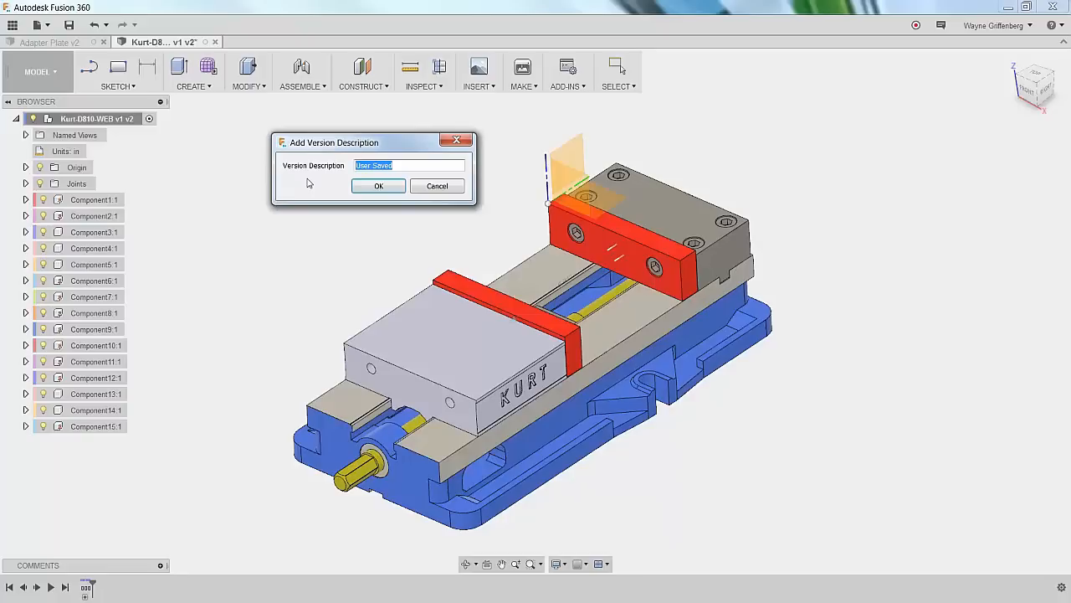
{"action": "left_click", "coordinate": [450, 186]}
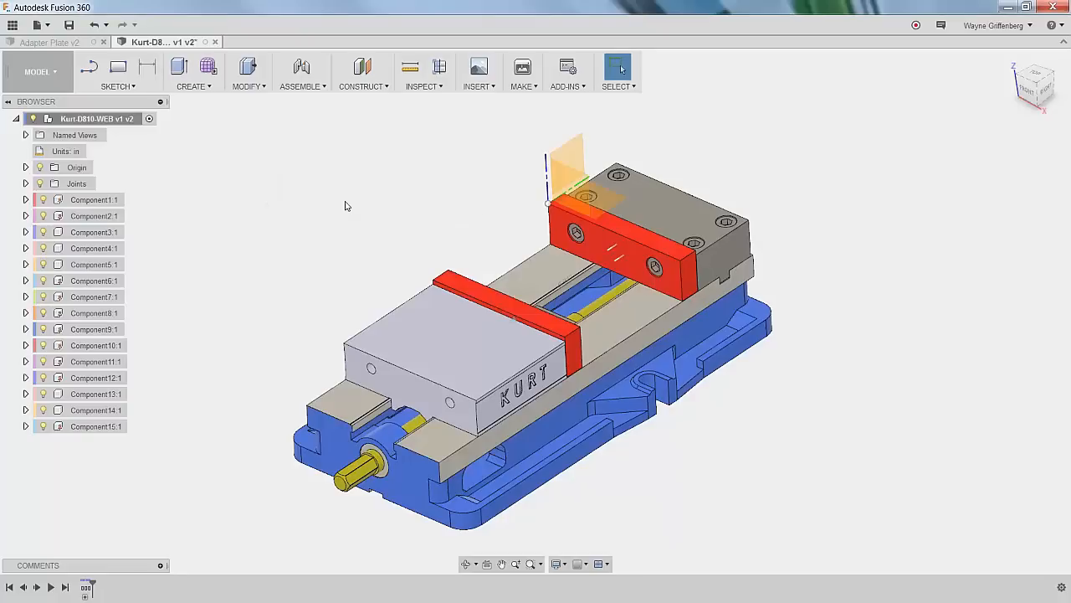
Save the vise design under the new name Kurt_D810_Template in the Workholding folder.
{"action": "left_click", "coordinate": [41, 25]}
{"action": "left_click", "coordinate": [52, 125]}
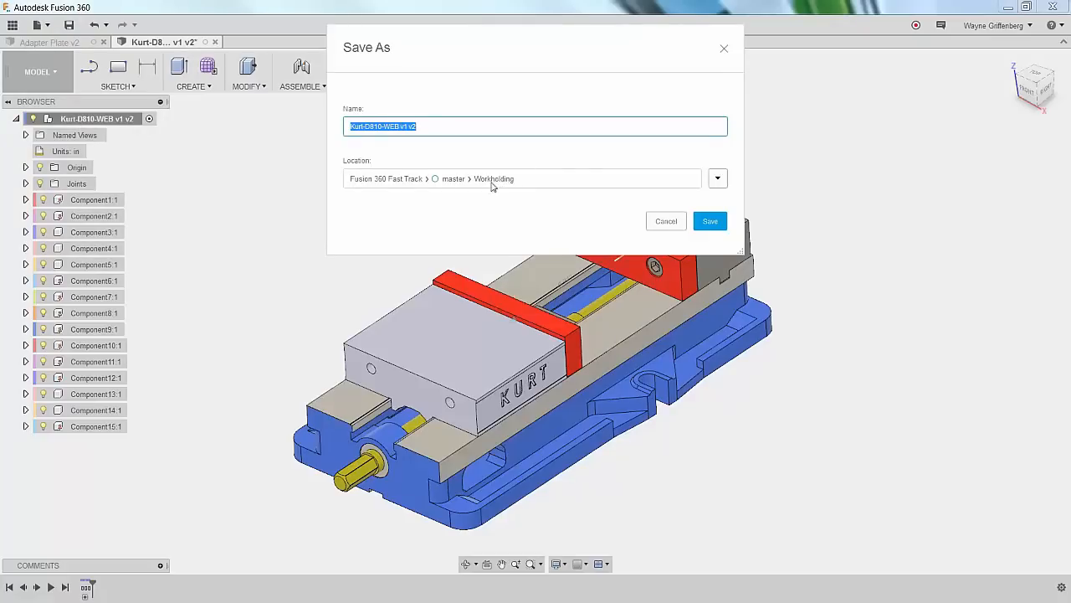
{"action": "left_click_drag", "start_coordinate": [417, 127], "coordinate": [346, 127]}
{"action": "type", "text": "Kurt_D810_Template"}
{"action": "left_click", "coordinate": [699, 226]}
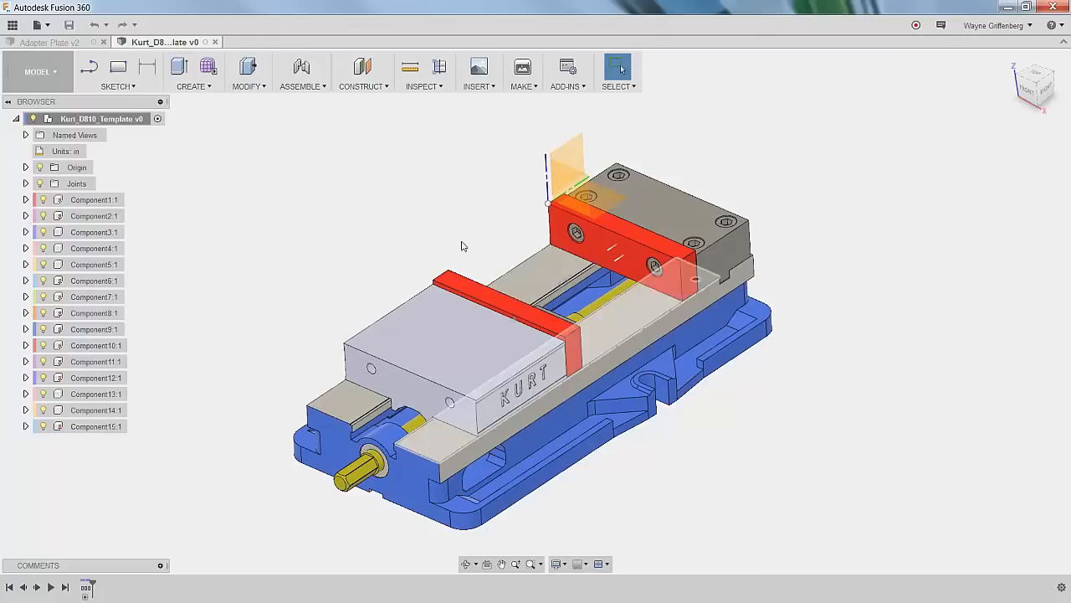
Check the open Adapter Plate design, return to the vise template, and insert Adapter Plate from the master folder into it.
{"action": "left_click", "coordinate": [61, 44]}
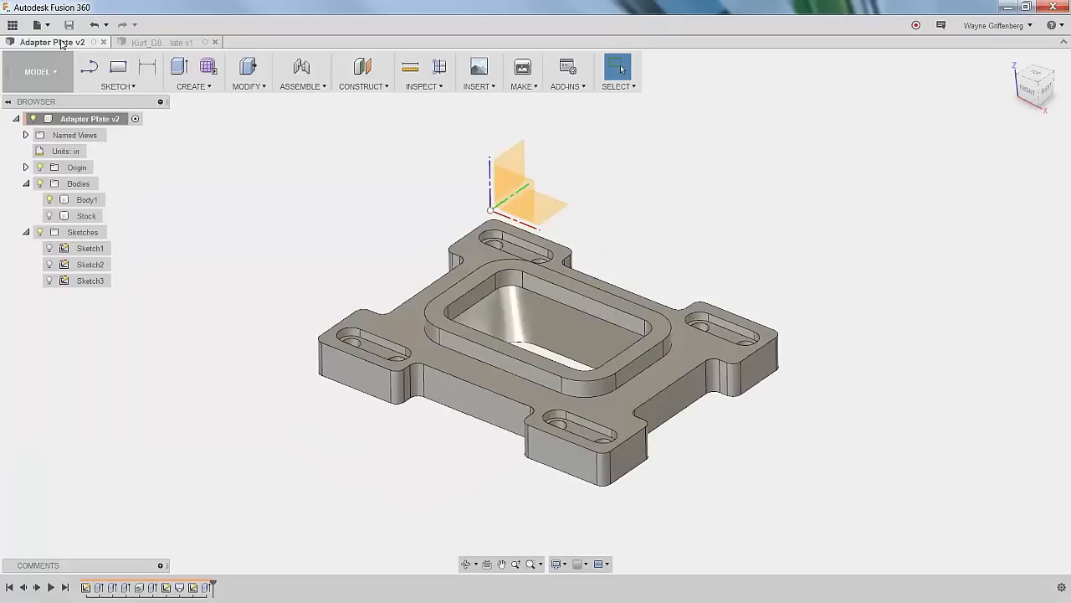
{"action": "left_click", "coordinate": [126, 42]}
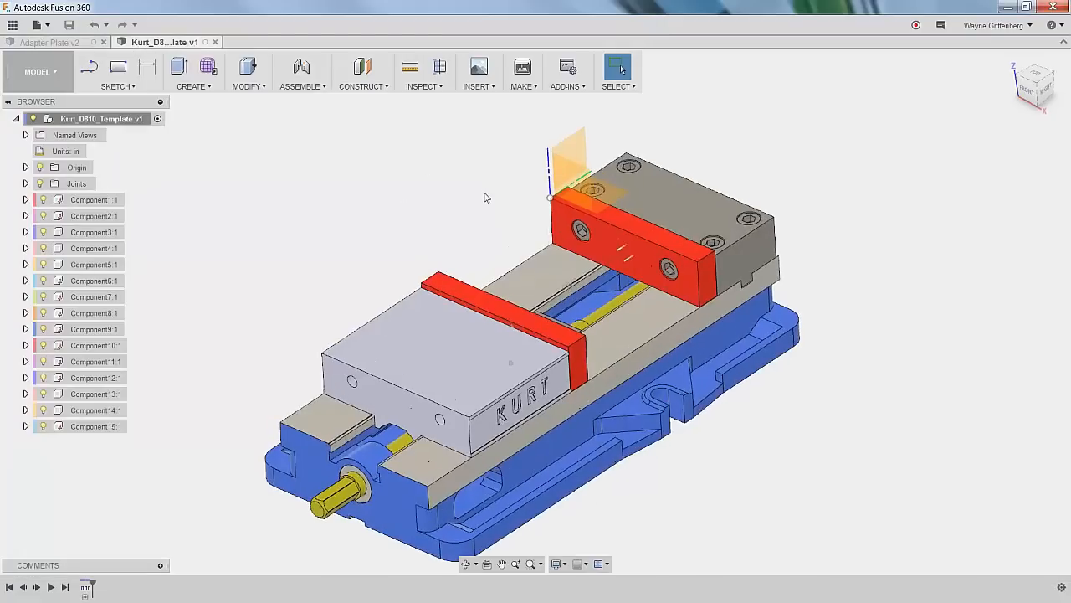
{"action": "left_click", "coordinate": [11, 26]}
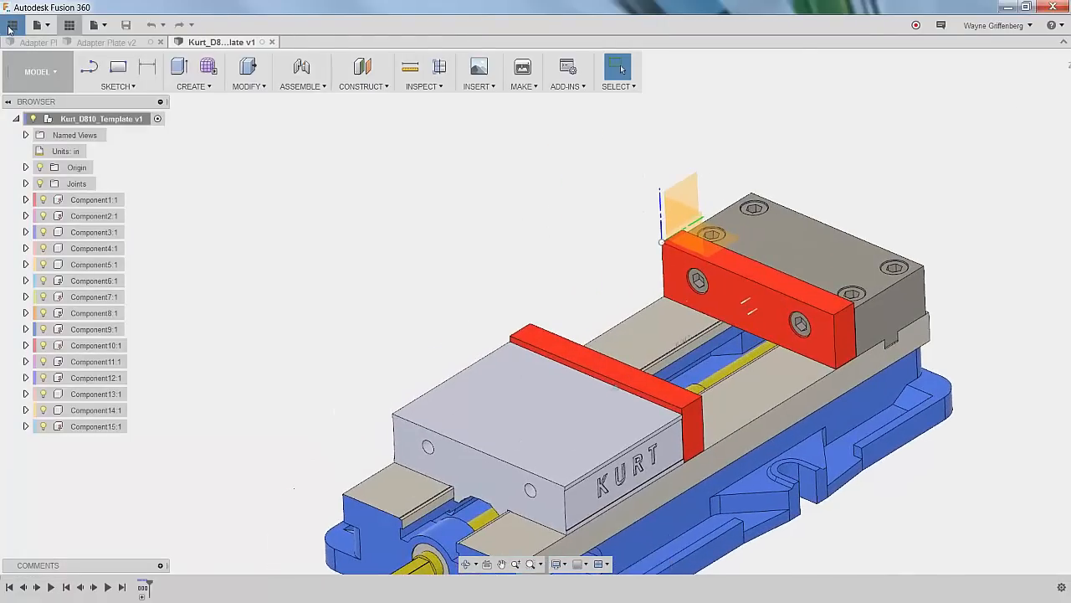
{"action": "left_click", "coordinate": [59, 98]}
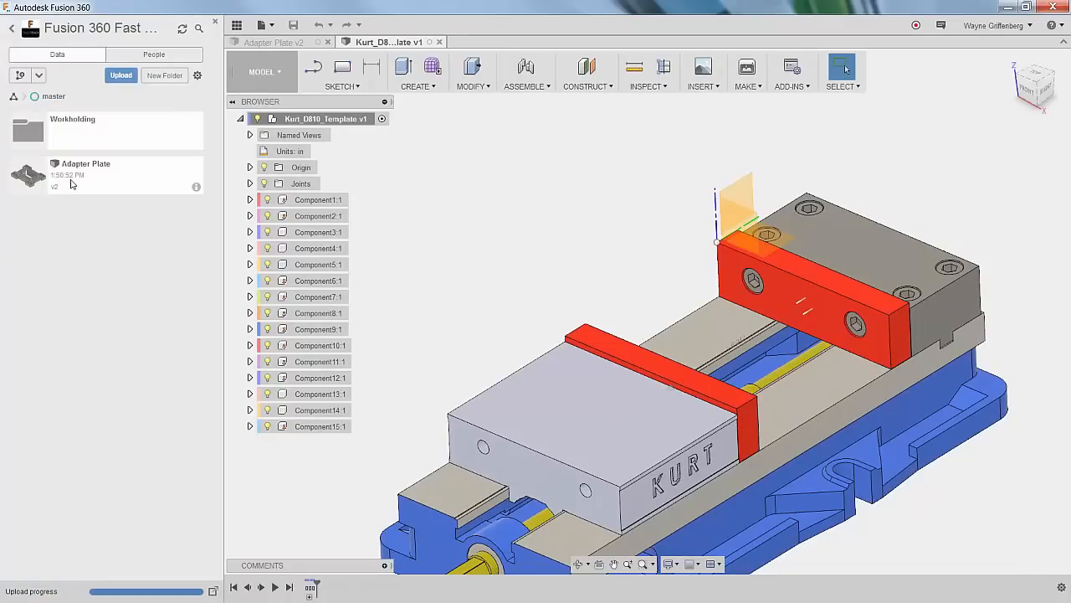
{"action": "right_click", "coordinate": [27, 183]}
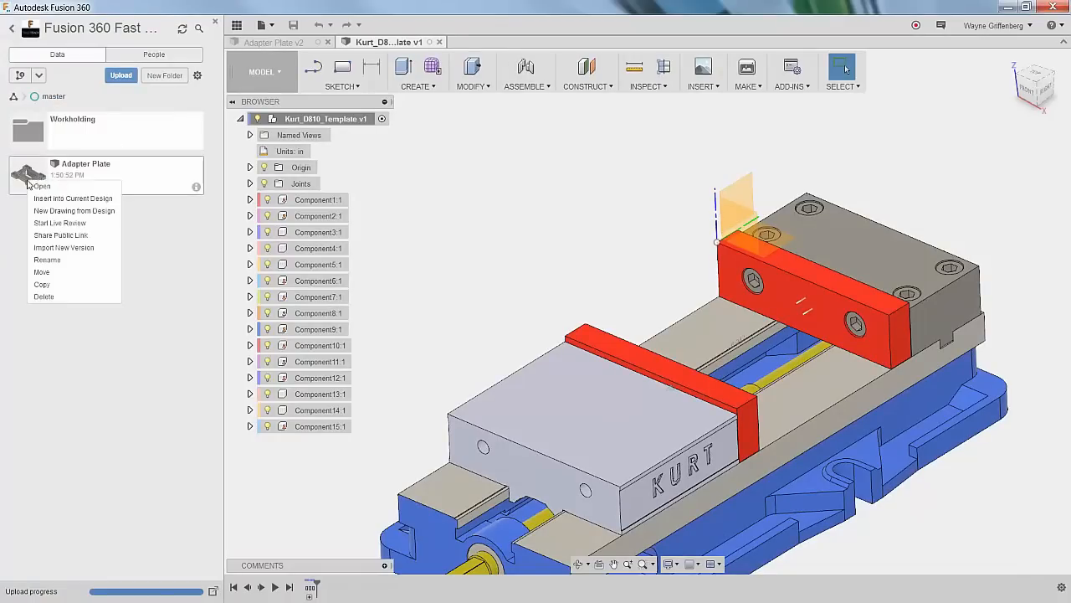
{"action": "left_click", "coordinate": [97, 199]}
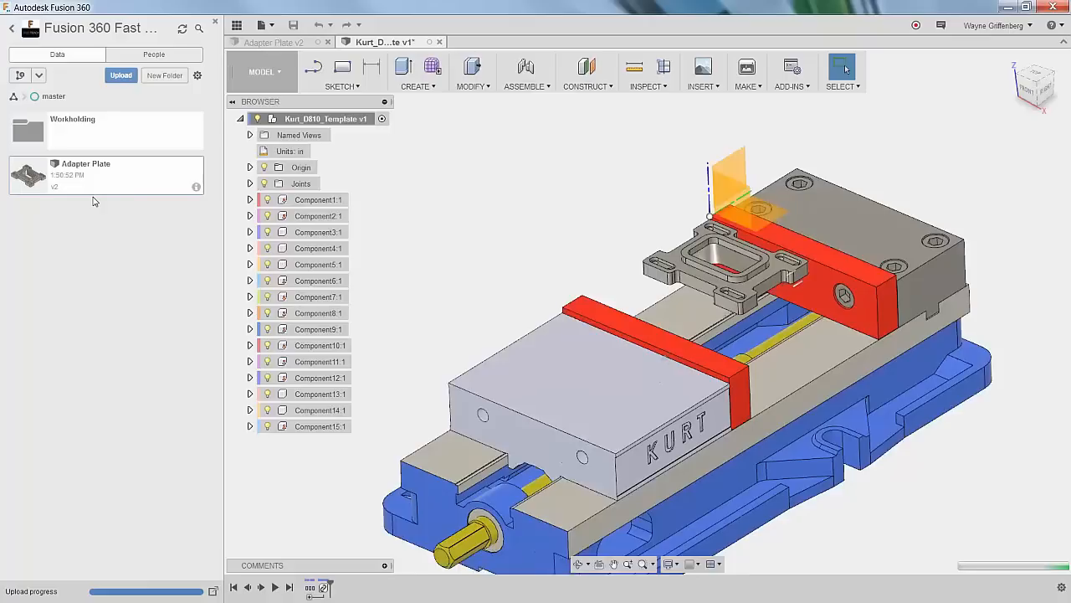
Close the data panel and examine from several angles how the inserted adapter plate sits against the fixed jaw.
{"action": "scroll", "coordinate": [905, 273], "scroll_direction": "up", "scroll_amount": 5}
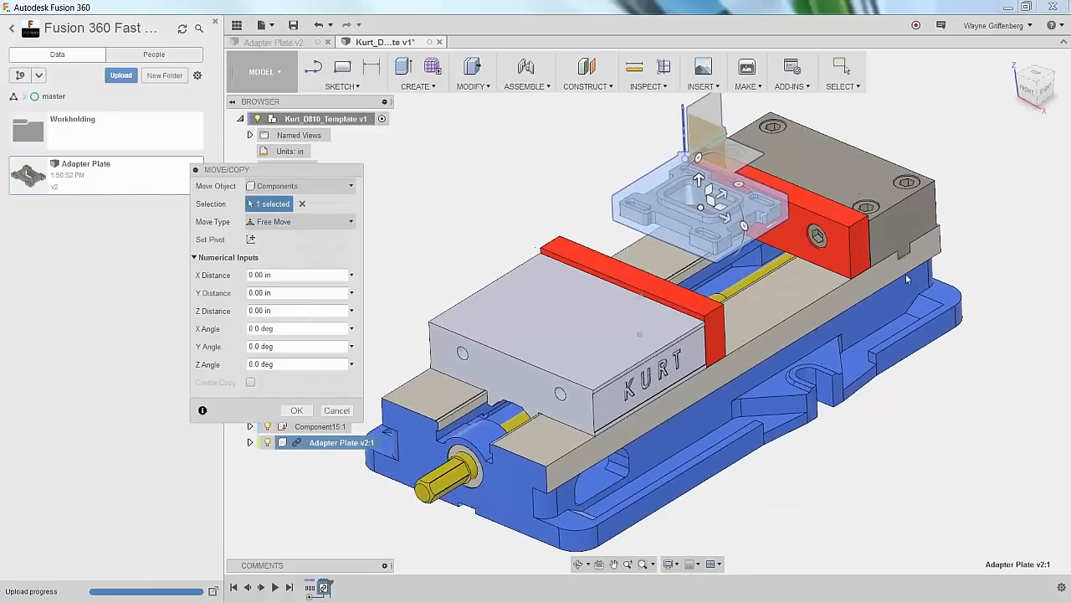
{"action": "middle_click_drag", "start_coordinate": [898, 278], "coordinate": [614, 243], "text": "shift"}
{"action": "scroll", "coordinate": [514, 326], "scroll_direction": "up", "scroll_amount": 5}
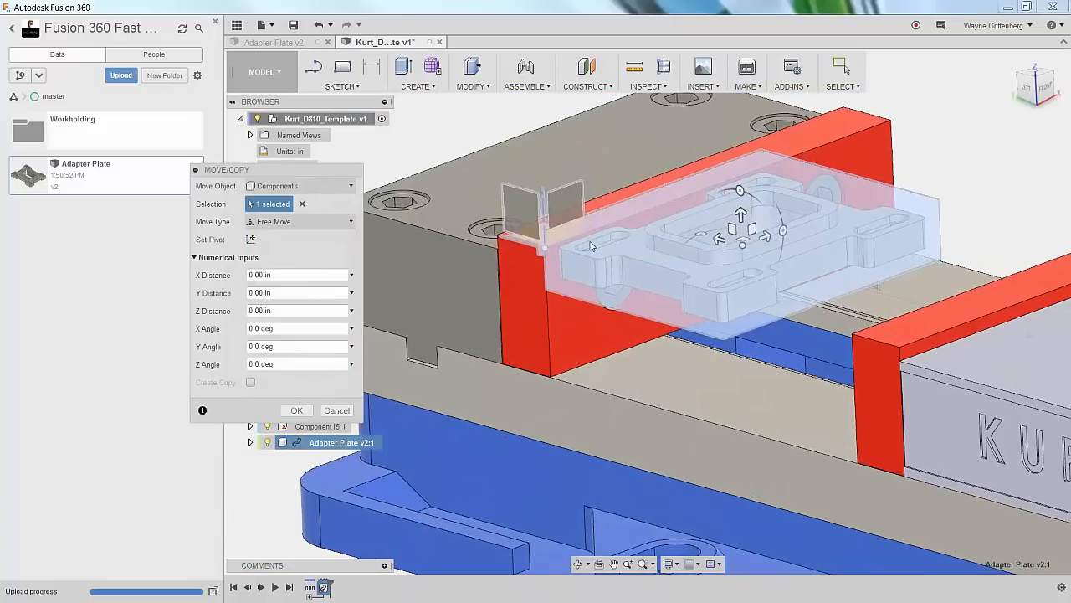
{"action": "scroll", "coordinate": [544, 251], "scroll_direction": "up", "scroll_amount": 1}
{"action": "middle_click_drag", "start_coordinate": [544, 251], "coordinate": [490, 275], "text": "shift"}
{"action": "left_click", "coordinate": [216, 23]}
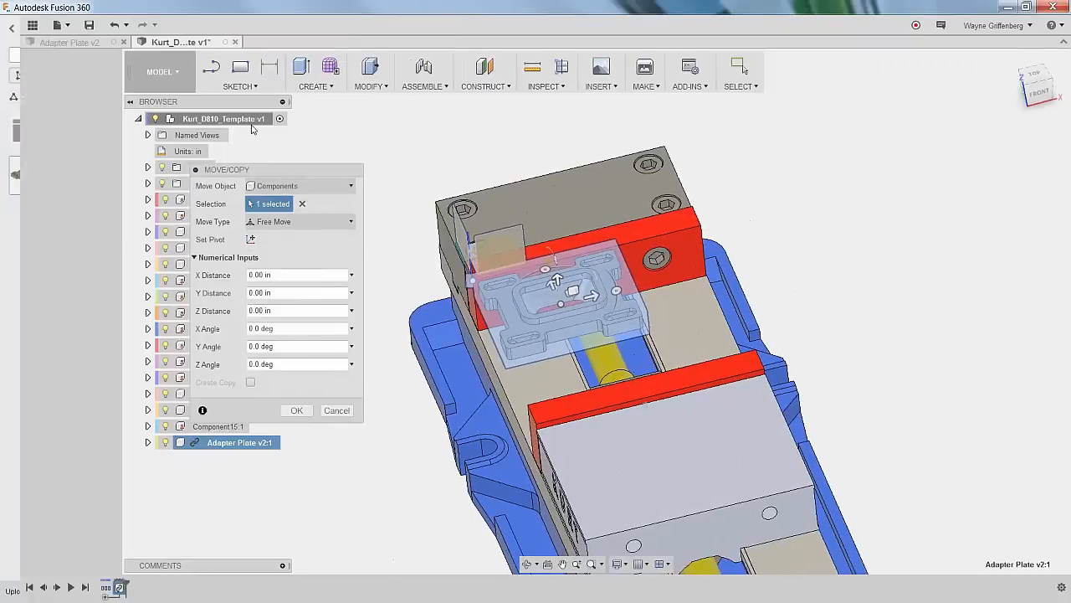
{"action": "middle_click_drag", "start_coordinate": [515, 223], "coordinate": [627, 286], "text": "shift"}
{"action": "scroll", "coordinate": [610, 249], "scroll_direction": "up", "scroll_amount": 3}
{"action": "scroll", "coordinate": [440, 281], "scroll_direction": "up", "scroll_amount": 3}
{"action": "middle_click_drag", "start_coordinate": [440, 282], "coordinate": [447, 309], "text": "shift"}
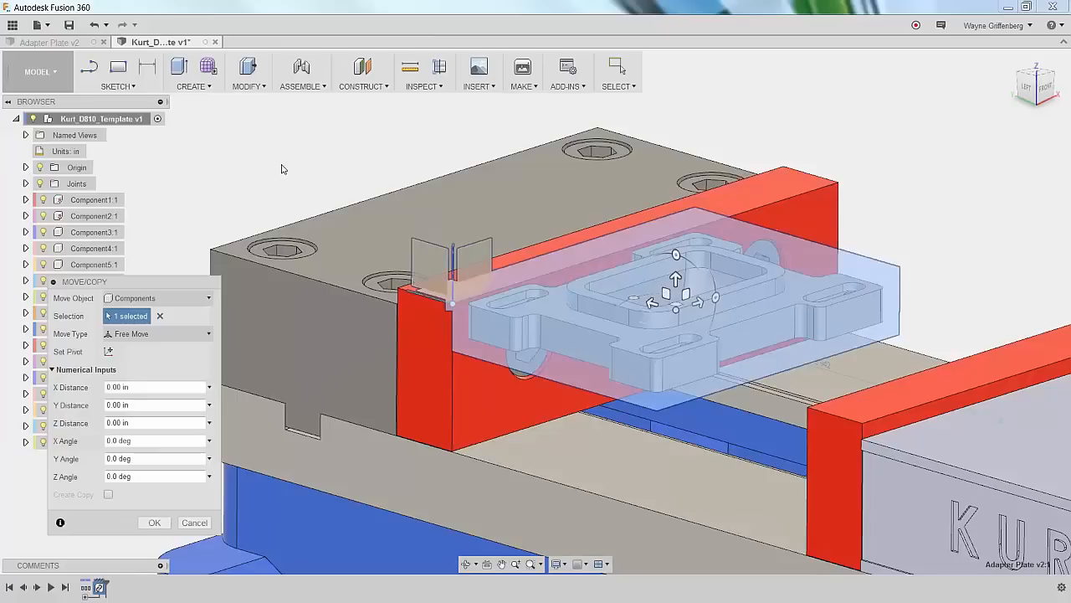
{"action": "mouse_move", "coordinate": [863, 240]}
{"action": "middle_mouse_down", "text": "shift"}
{"action": "mouse_move", "coordinate": [866, 229]}
{"action": "mouse_move", "coordinate": [858, 236]}
{"action": "middle_mouse_up", "text": "shift"}
{"action": "scroll", "coordinate": [672, 302], "scroll_direction": "up", "scroll_amount": 1}
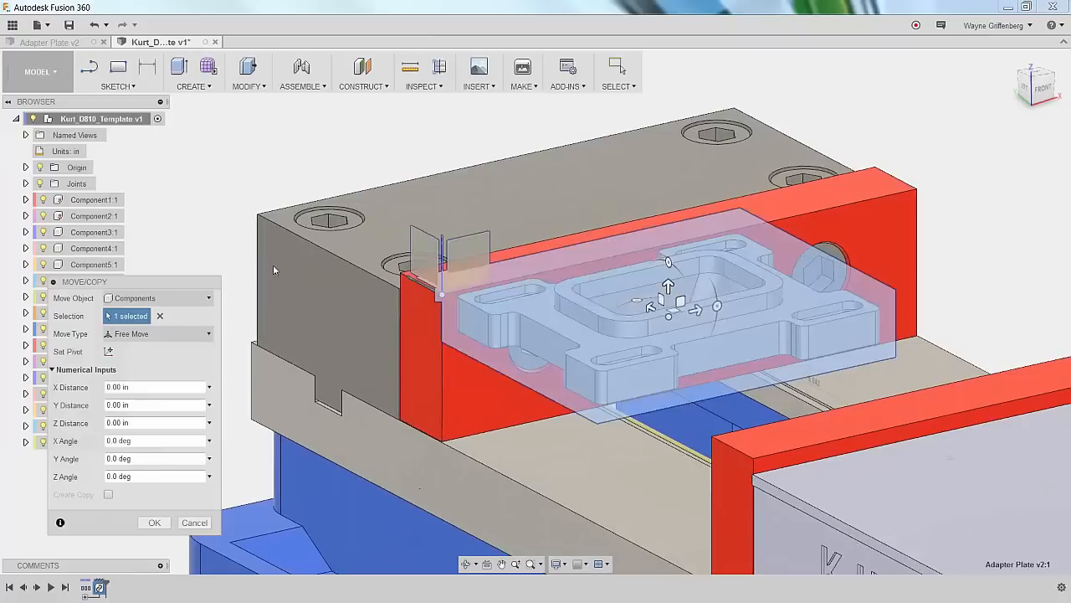
Move the adapter plate clear of the vise by about -4.596 in X, -1.087 in Y and 2.615 in Z.
{"action": "left_click_drag", "start_coordinate": [184, 284], "coordinate": [200, 216]}
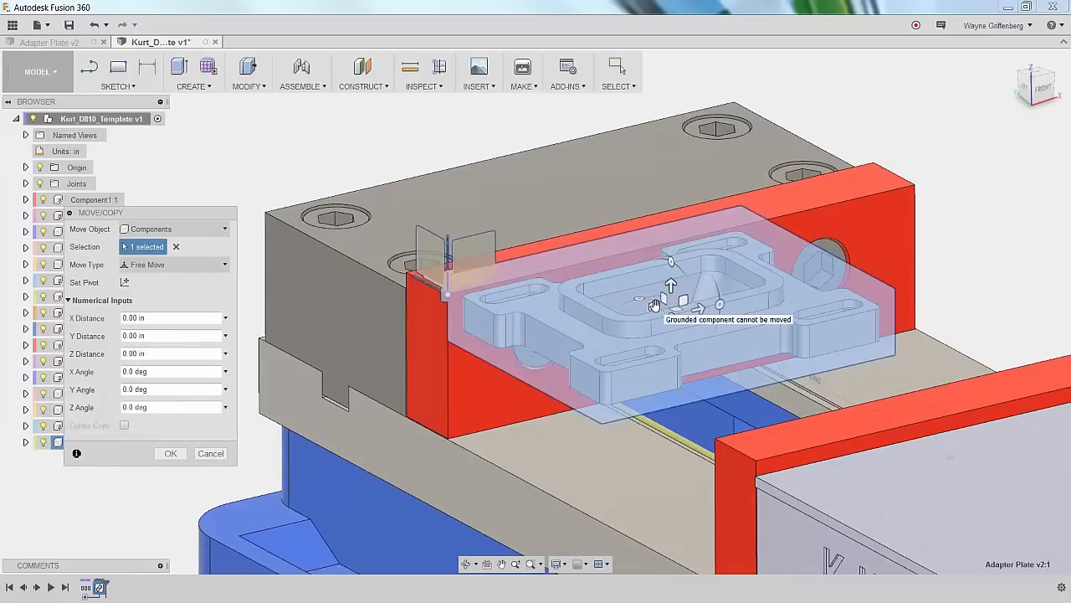
{"action": "scroll", "coordinate": [629, 226], "scroll_direction": "down", "scroll_amount": 1}
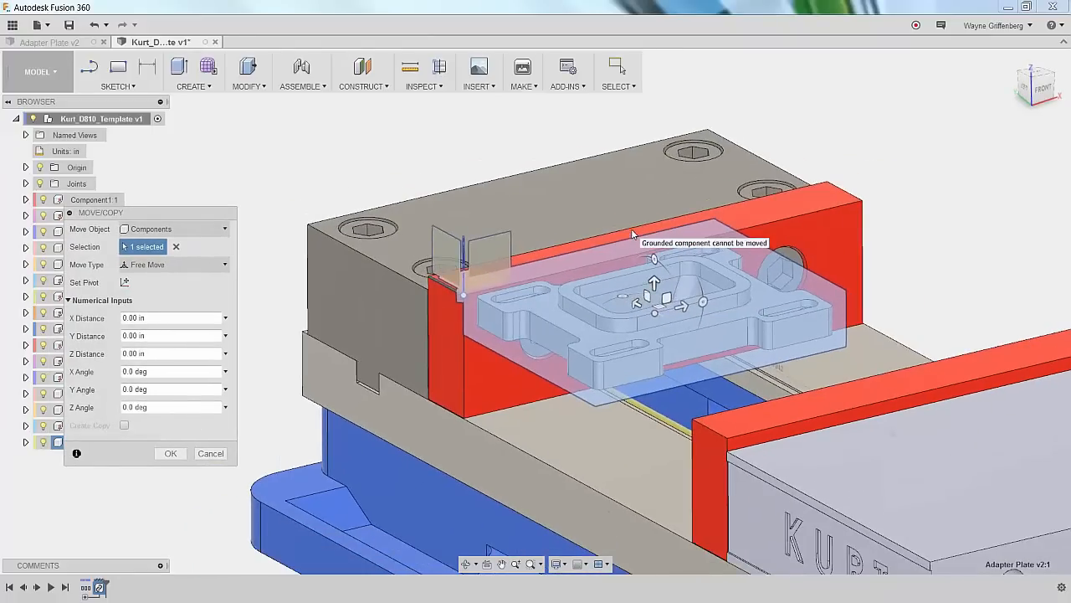
{"action": "middle_click_drag", "start_coordinate": [634, 235], "coordinate": [500, 249], "text": "shift"}
{"action": "middle_click_drag", "start_coordinate": [647, 355], "coordinate": [597, 356], "text": "shift"}
{"action": "left_click_drag", "start_coordinate": [608, 370], "coordinate": [359, 190]}
{"action": "middle_click_drag", "start_coordinate": [663, 222], "coordinate": [632, 361], "text": "shift"}
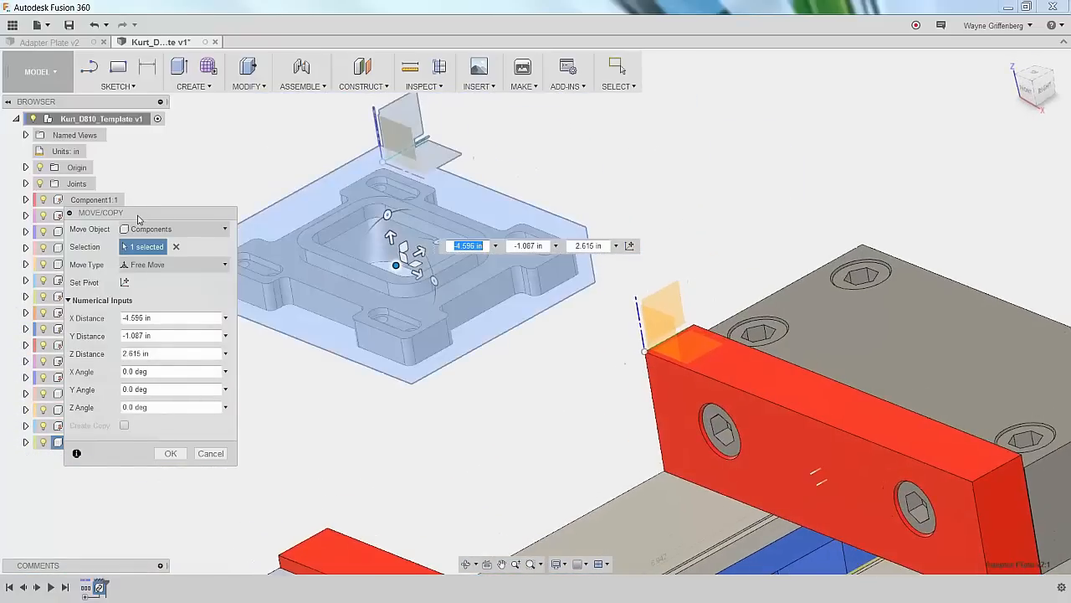
{"action": "left_click_drag", "start_coordinate": [137, 215], "coordinate": [153, 250]}
{"action": "left_click", "coordinate": [188, 488]}
Inspect the Adapter Plate component's origin folder and toggle the component's visibility to identify it in the assembly.
{"action": "middle_click_drag", "start_coordinate": [459, 351], "coordinate": [502, 229], "text": "shift"}
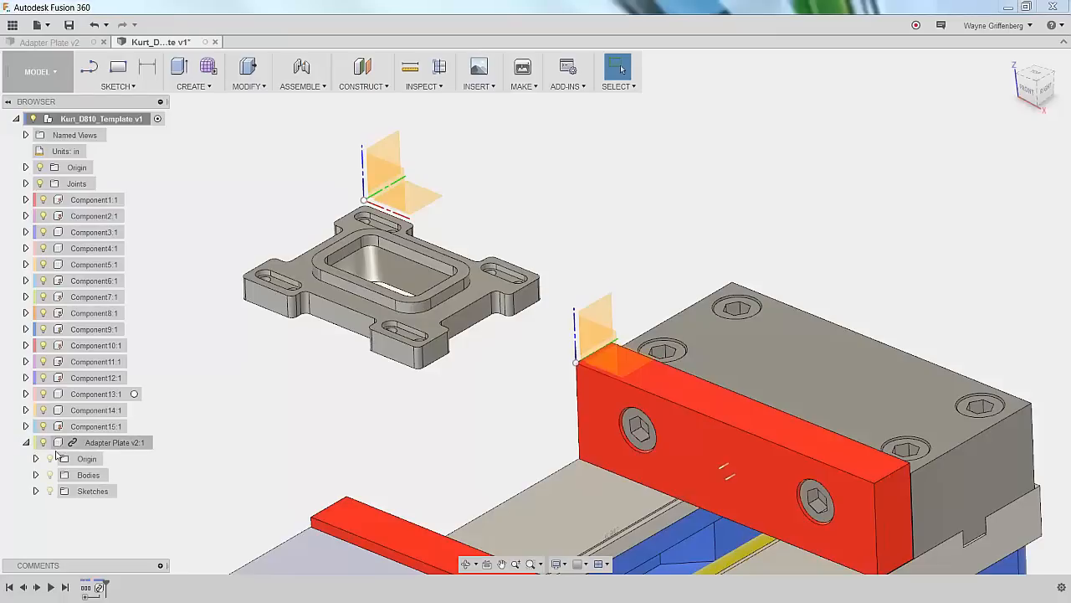
{"action": "left_click", "coordinate": [36, 459]}
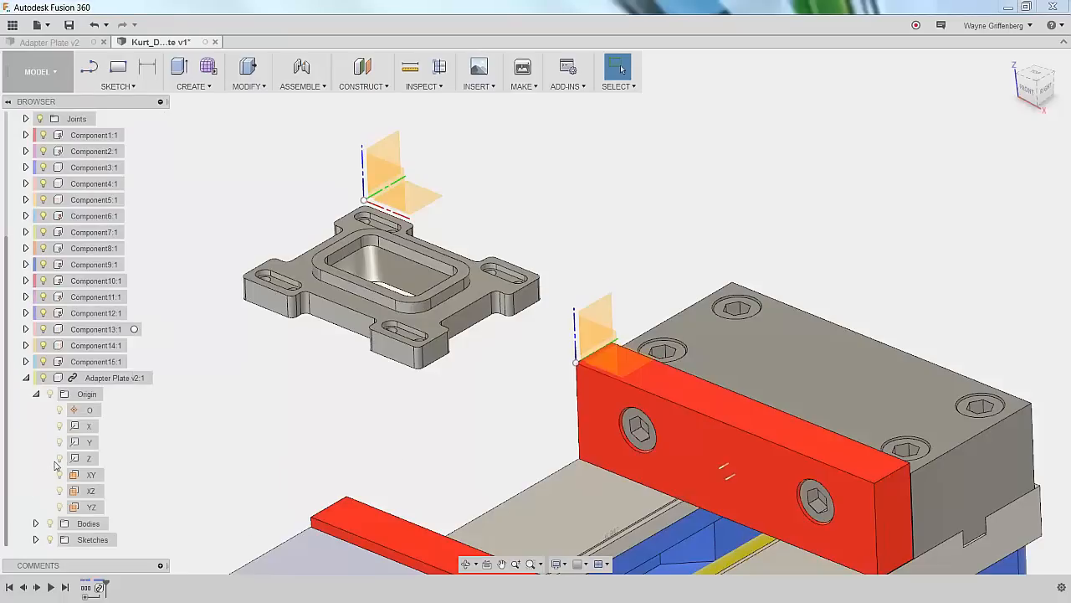
{"action": "left_click", "coordinate": [36, 395]}
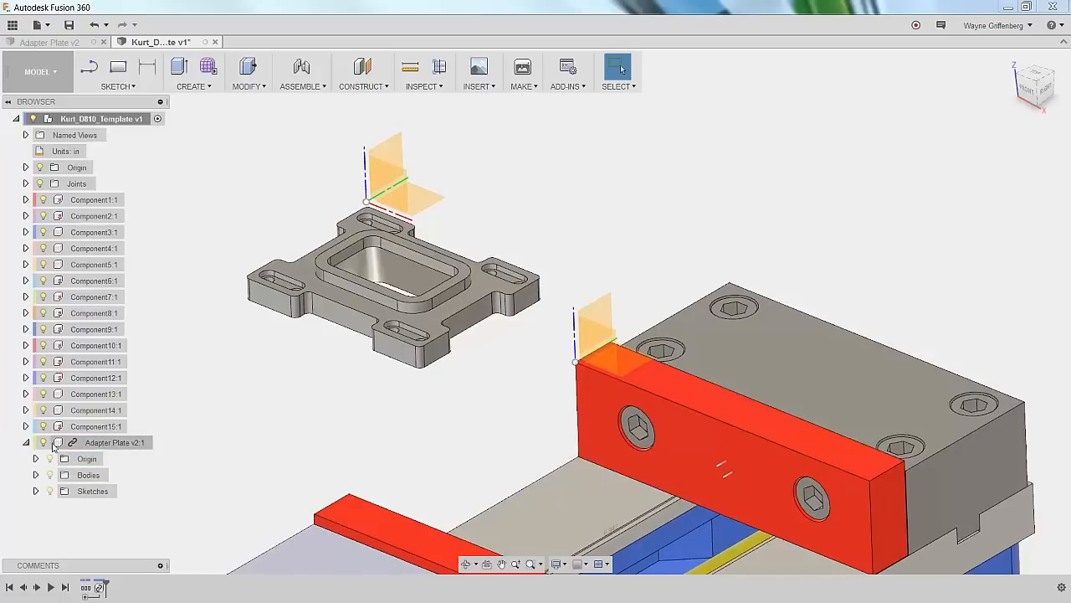
{"action": "left_click", "coordinate": [46, 444]}
{"action": "left_click", "coordinate": [43, 444]}
{"action": "left_click", "coordinate": [43, 443]}
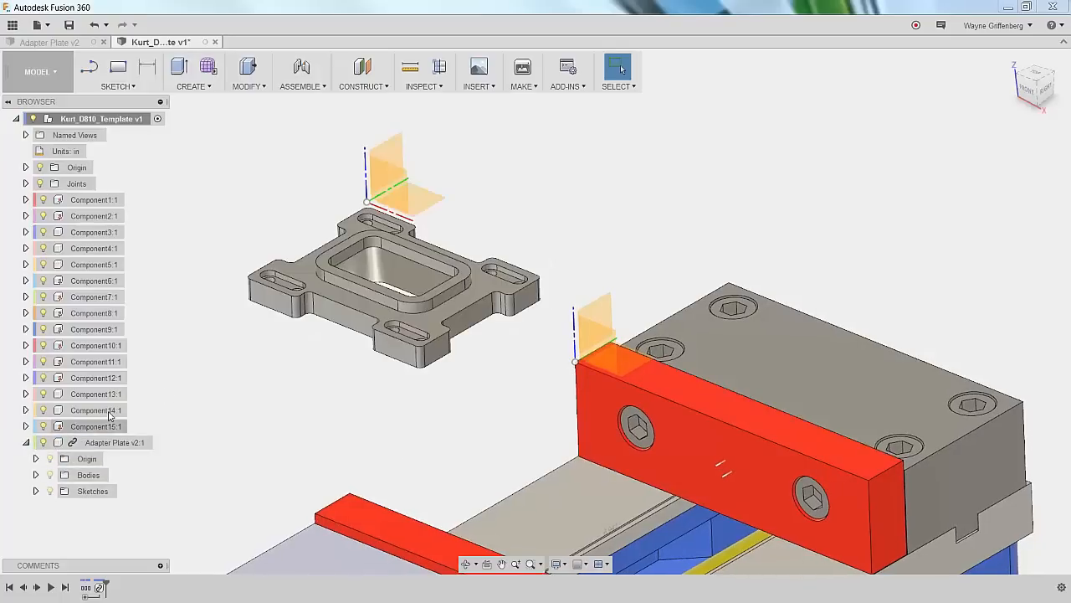
Examine the Body1 and Stock bodies inside the inserted Adapter Plate component.
{"action": "left_click", "coordinate": [25, 442]}
{"action": "scroll", "coordinate": [650, 180], "scroll_direction": "up", "scroll_amount": 2}
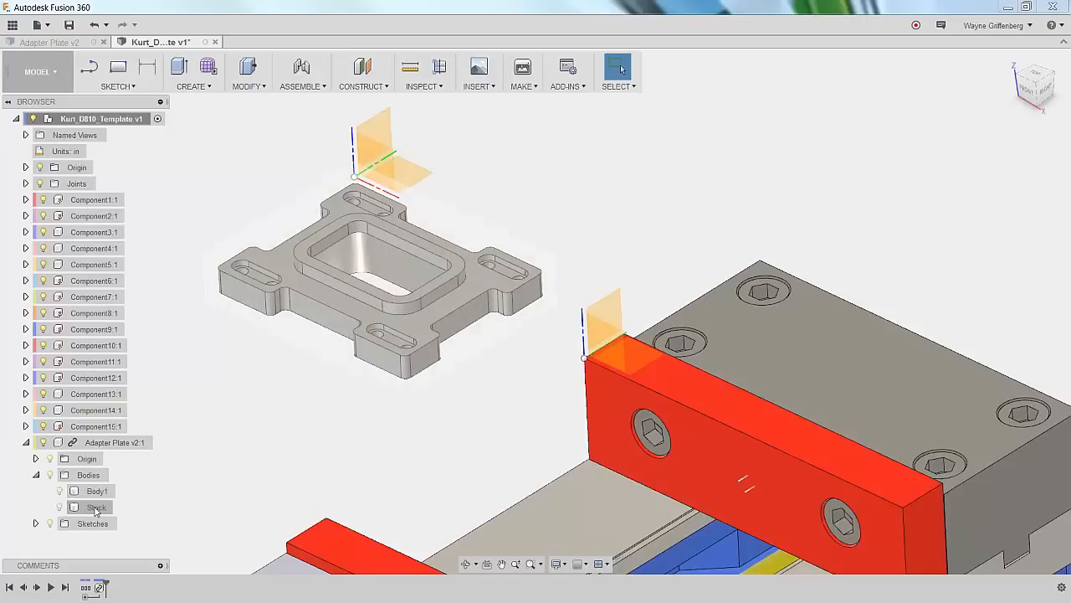
{"action": "left_click", "coordinate": [97, 507]}
{"action": "middle_click_drag", "start_coordinate": [741, 498], "coordinate": [751, 464], "text": "shift"}
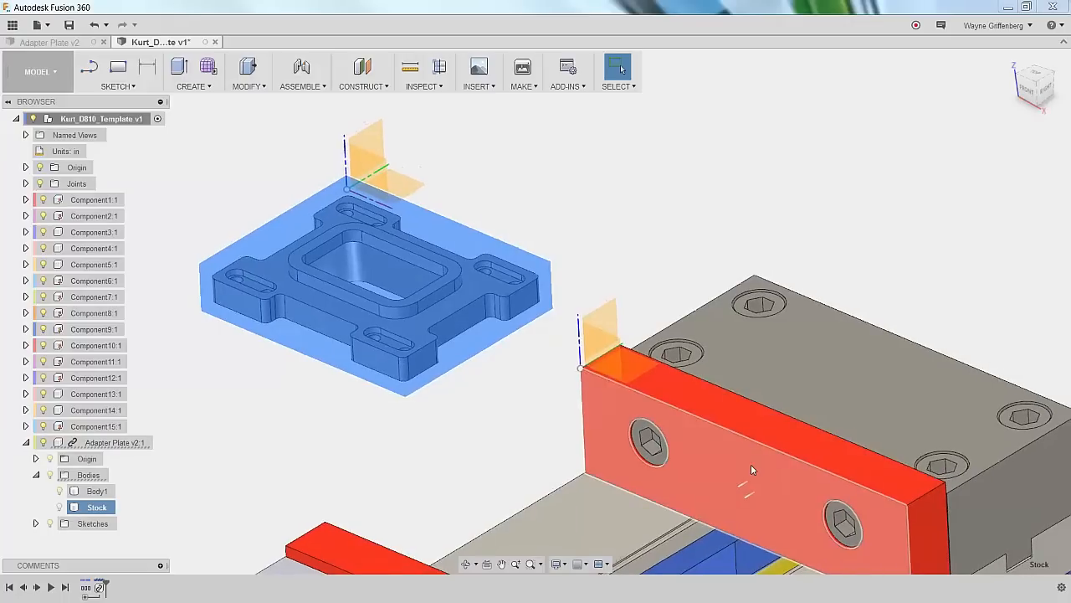
{"action": "scroll", "coordinate": [748, 462], "scroll_direction": "down", "scroll_amount": 2}
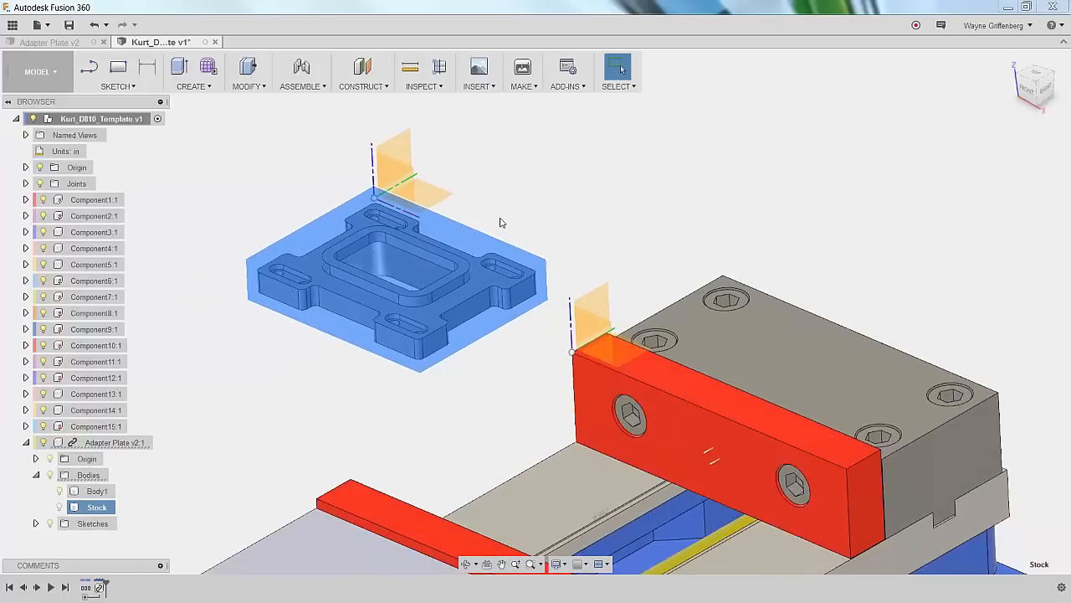
{"action": "left_click", "coordinate": [267, 161]}
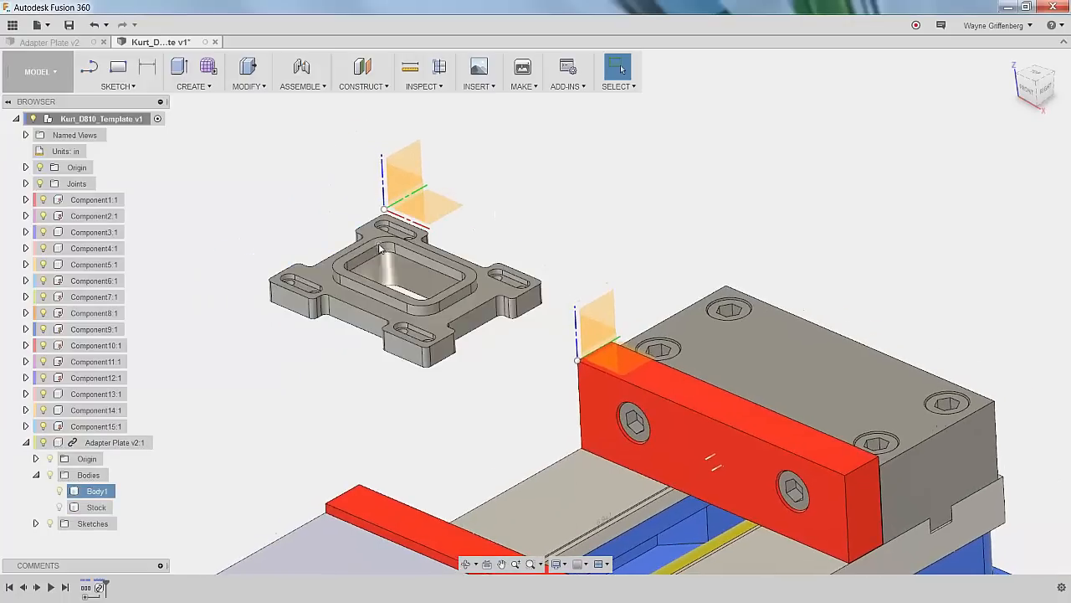
In the Adapter Plate design, display the Stock body together with Body1 and hide the origin.
{"action": "left_click", "coordinate": [69, 42]}
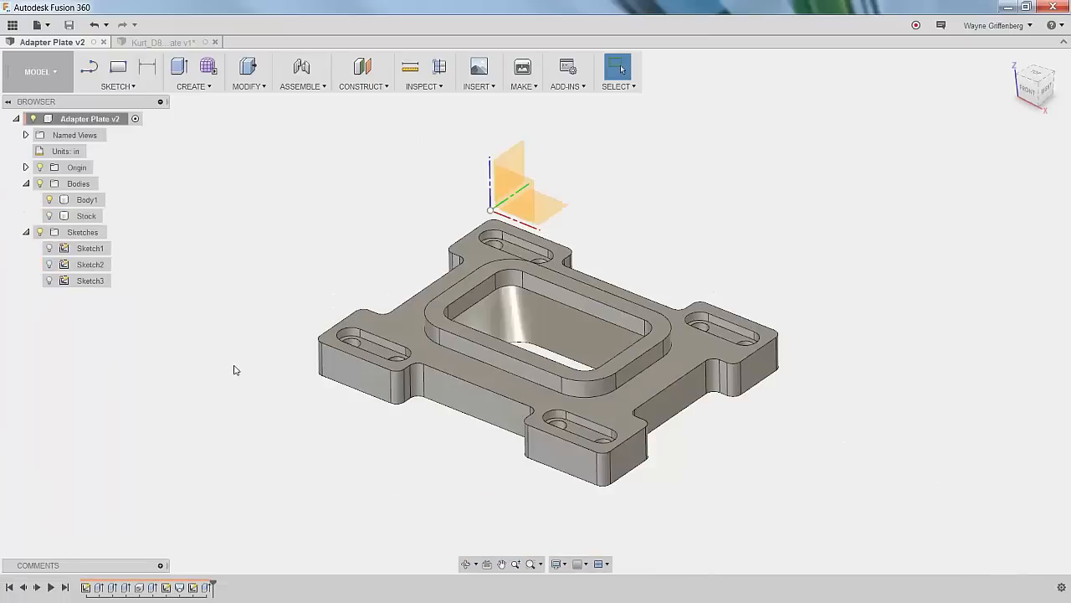
{"action": "left_click", "coordinate": [49, 216]}
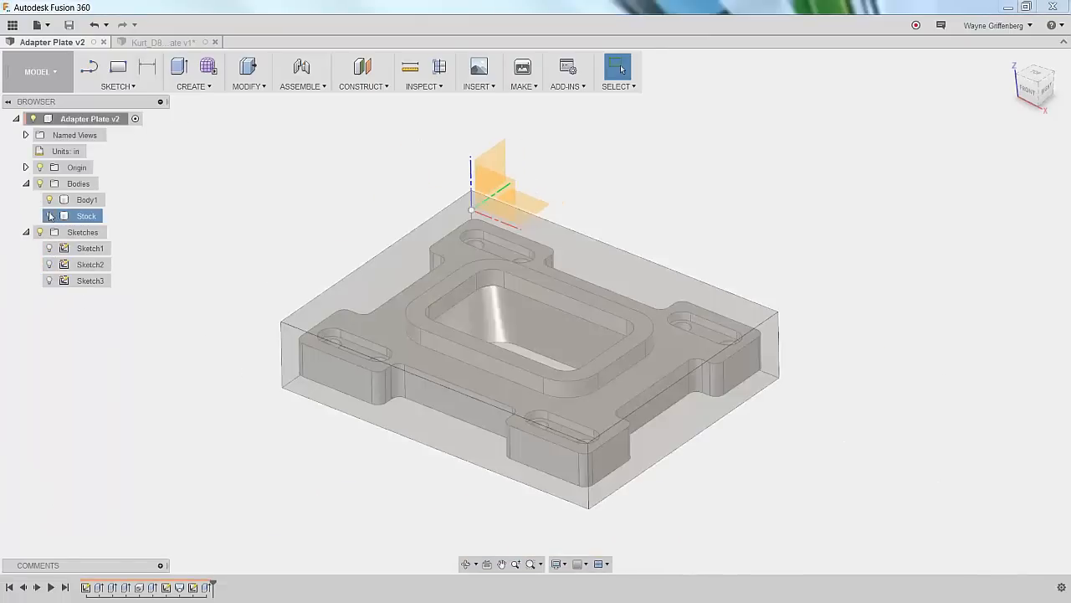
{"action": "left_click", "coordinate": [49, 200]}
{"action": "left_click", "coordinate": [40, 167]}
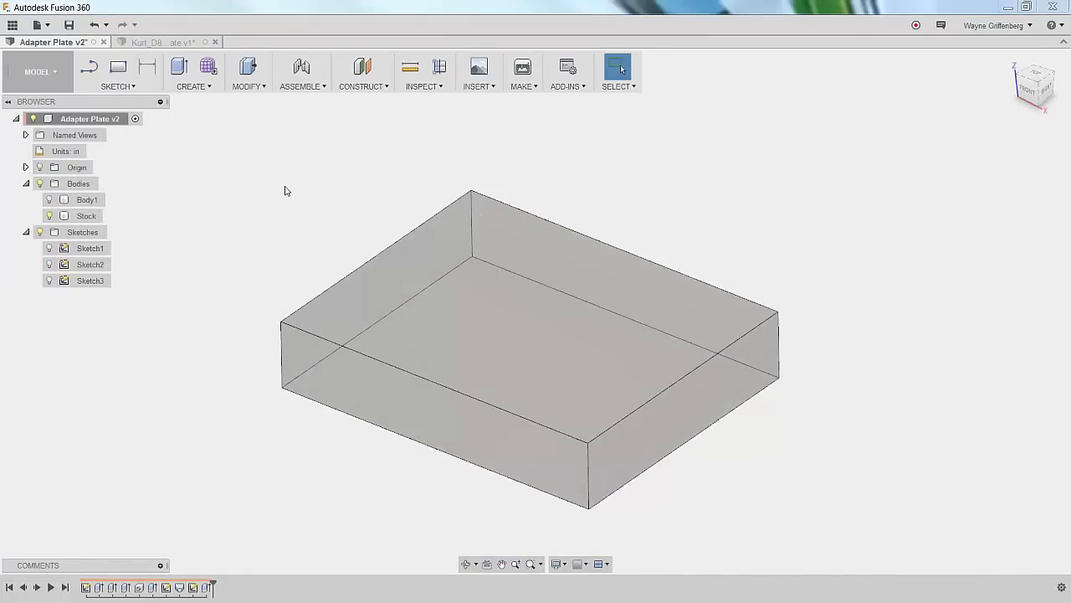
{"action": "left_click", "coordinate": [49, 216]}
{"action": "left_click", "coordinate": [49, 216]}
{"action": "left_click", "coordinate": [49, 200]}
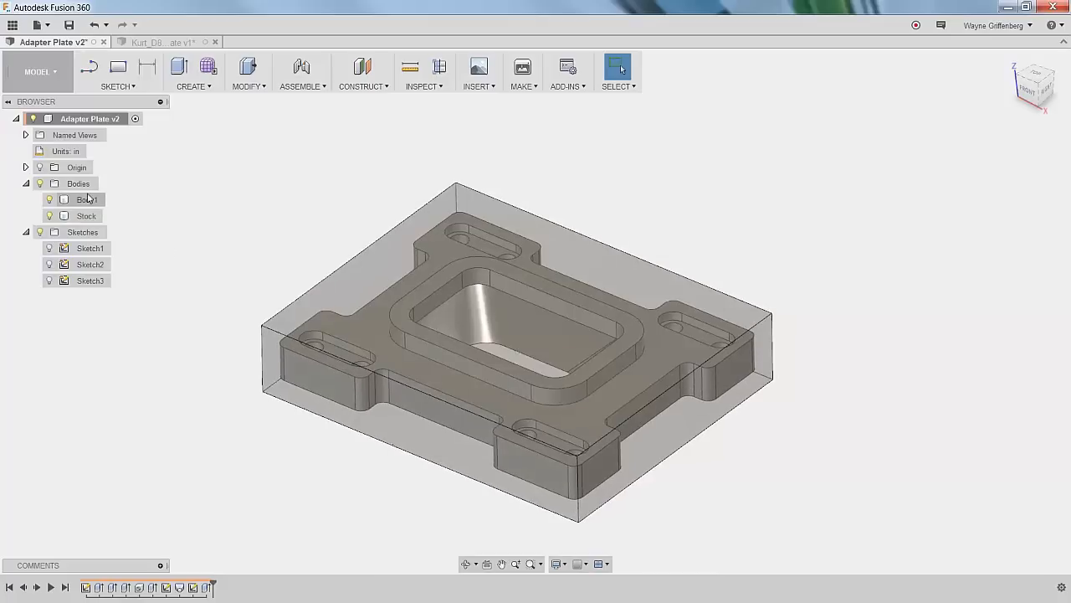
Save the Adapter Plate design as a new version with the description "User Saved".
{"action": "left_click", "coordinate": [69, 25]}
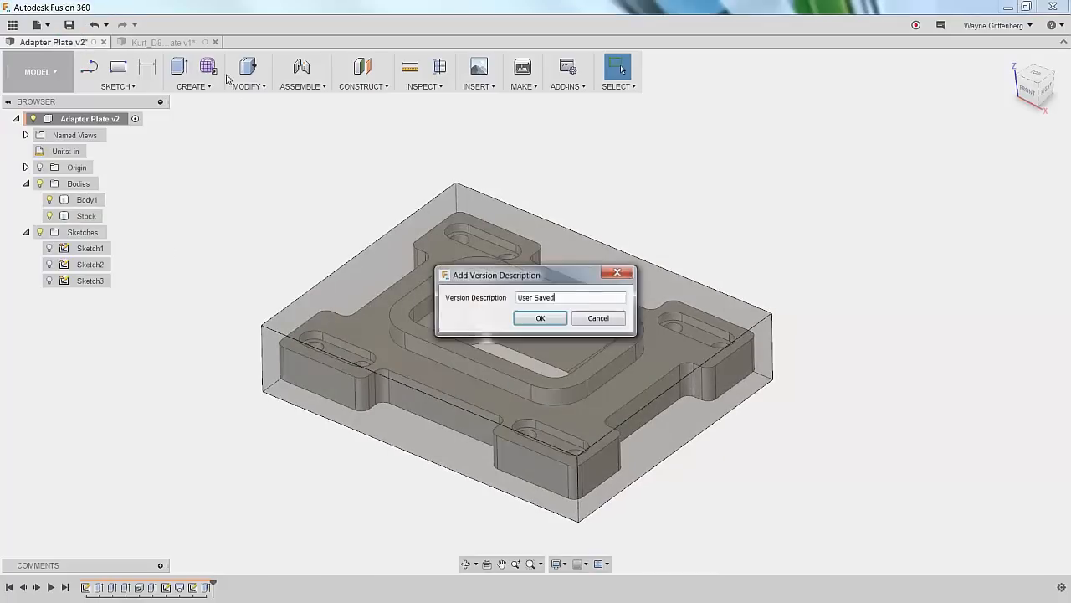
{"action": "left_click", "coordinate": [547, 318]}
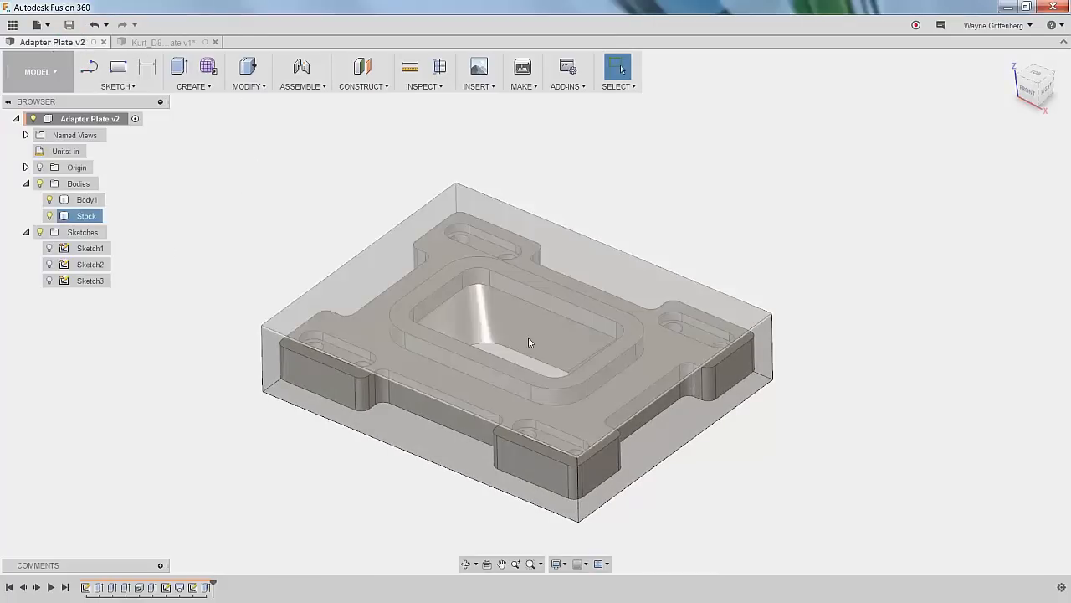
{"action": "left_click", "coordinate": [40, 25]}
{"action": "left_click", "coordinate": [154, 11]}
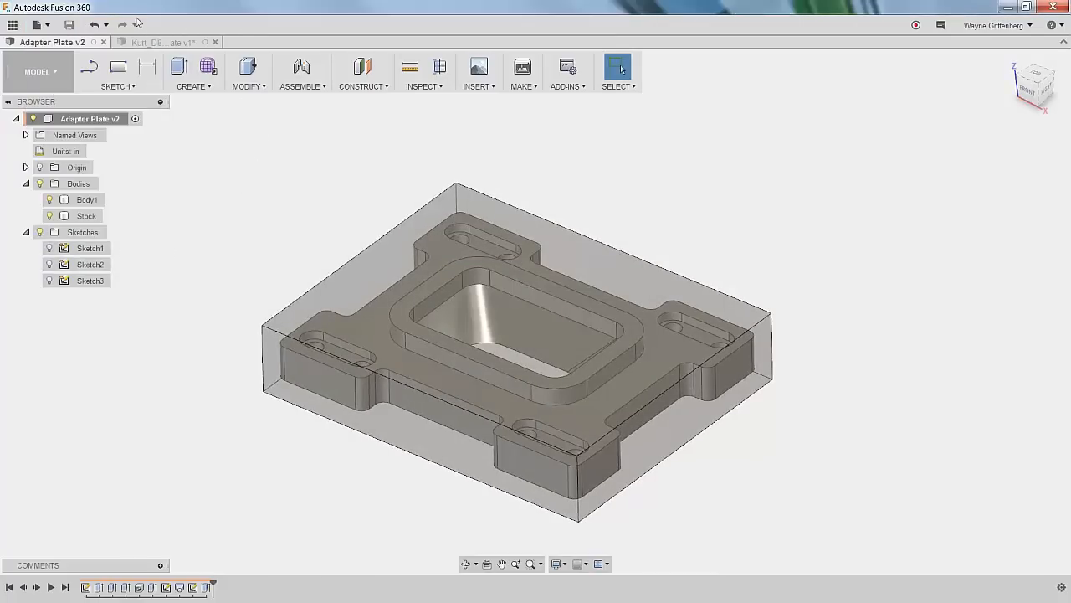
Return to the vise template and update the out-of-date Adapter Plate component to its latest version.
{"action": "left_click", "coordinate": [167, 43]}
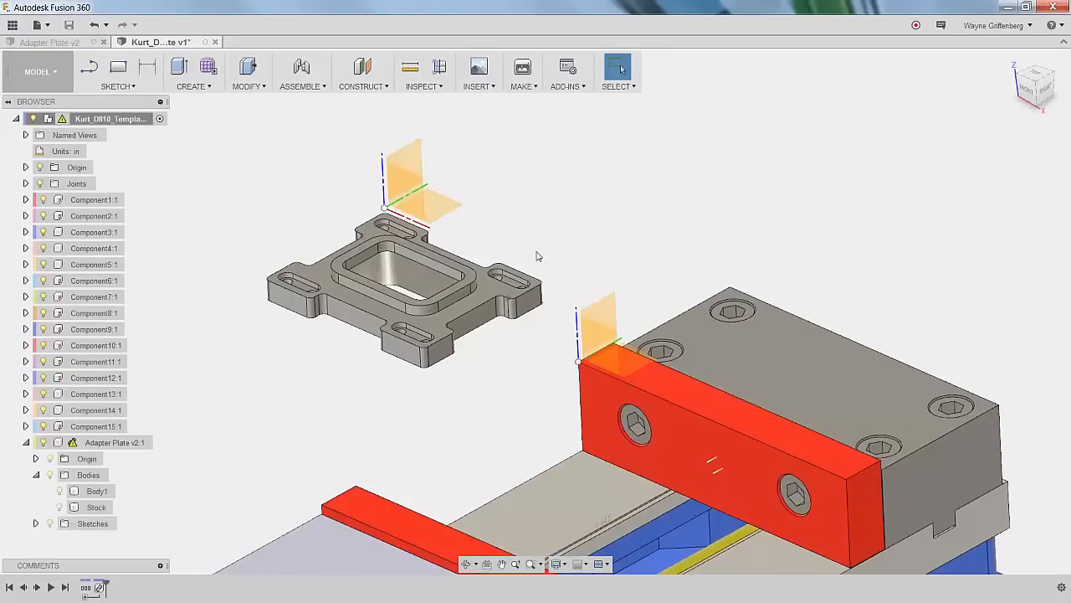
{"action": "scroll", "coordinate": [577, 251], "scroll_direction": "down", "scroll_amount": 3}
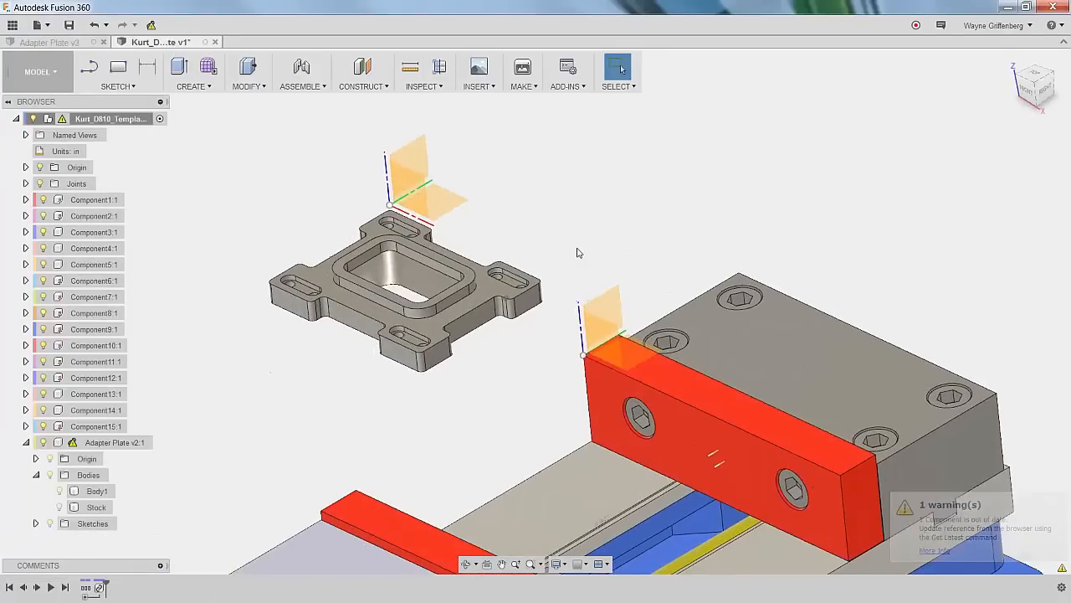
{"action": "scroll", "coordinate": [544, 259], "scroll_direction": "up", "scroll_amount": 3}
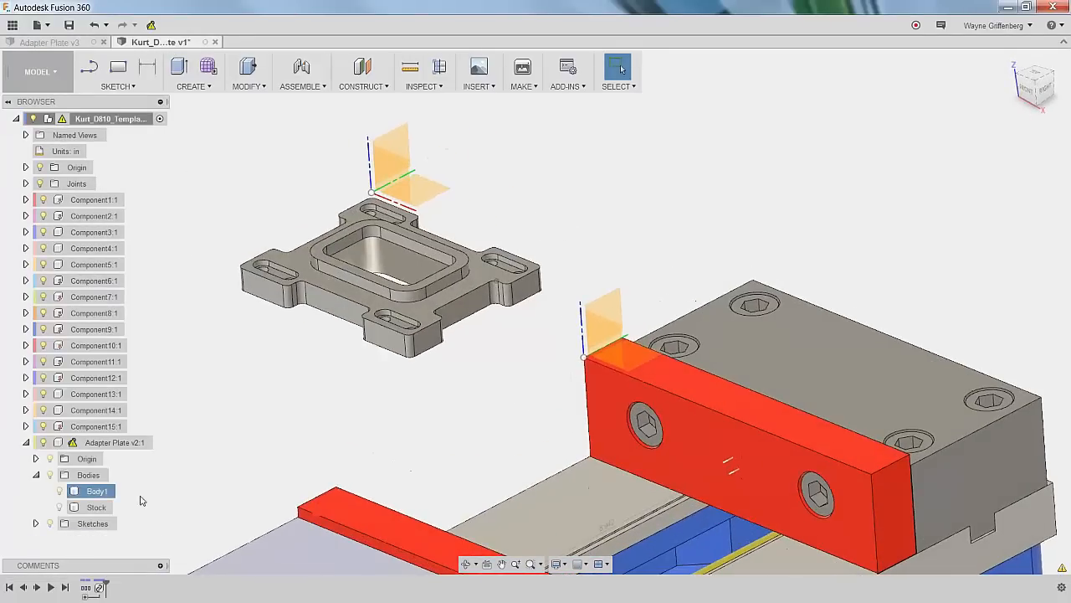
{"action": "mouse_move", "coordinate": [74, 443]}
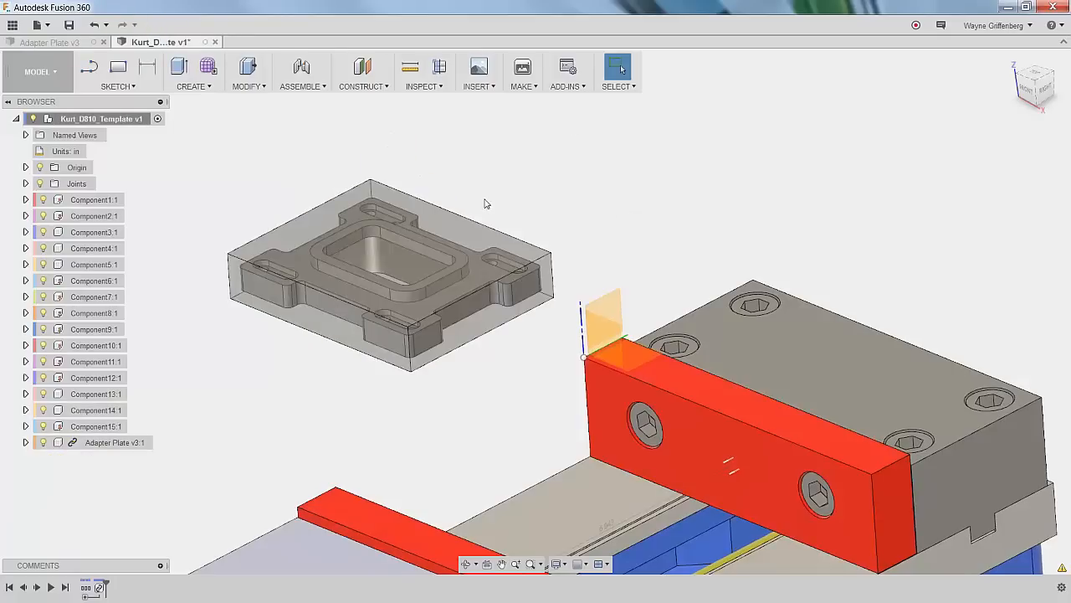
Start a joint that connects the side face of the Adapter Plate's stock to the front face of the fixed jaw.
{"action": "middle_click_drag", "start_coordinate": [611, 212], "coordinate": [639, 464], "text": "shift"}
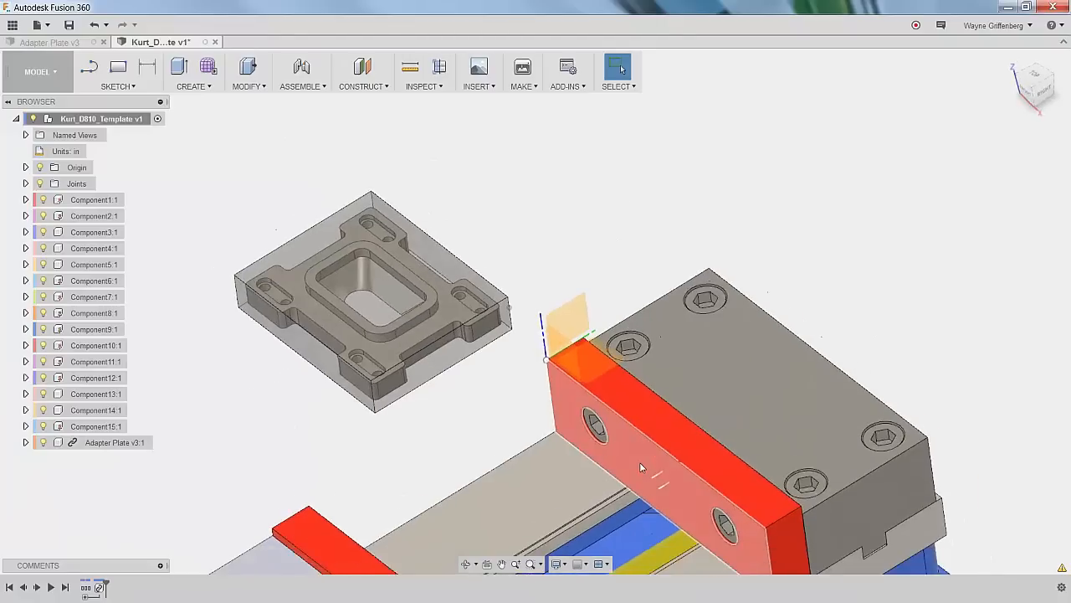
{"action": "left_click", "coordinate": [248, 88]}
{"action": "left_click", "coordinate": [303, 86]}
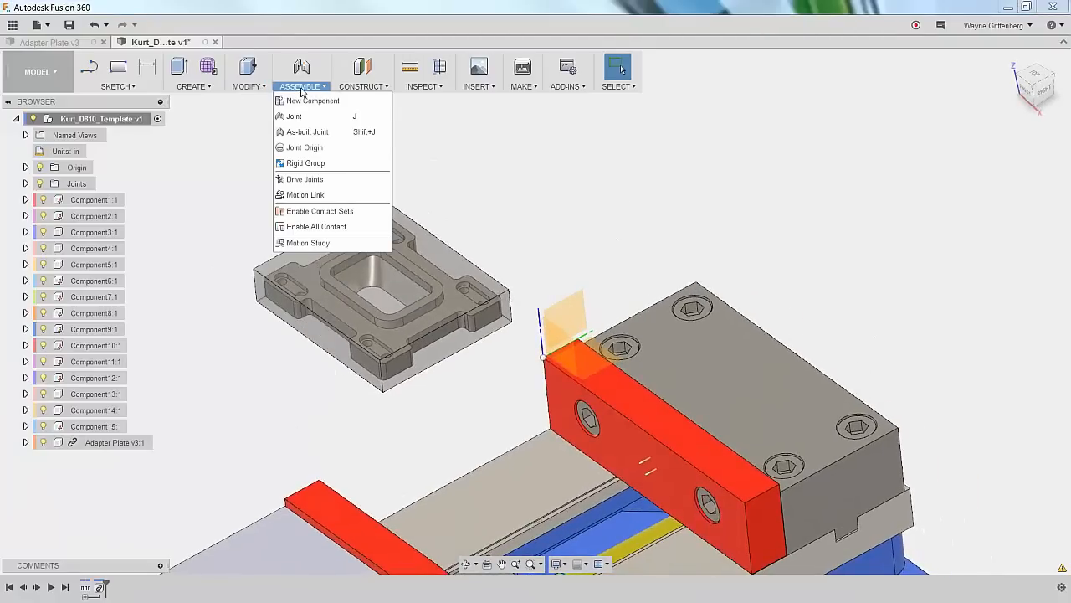
{"action": "left_click", "coordinate": [301, 112]}
{"action": "middle_click_drag", "start_coordinate": [505, 160], "coordinate": [650, 392], "text": "shift"}
{"action": "left_click", "coordinate": [554, 261]}
{"action": "left_click", "coordinate": [652, 450]}
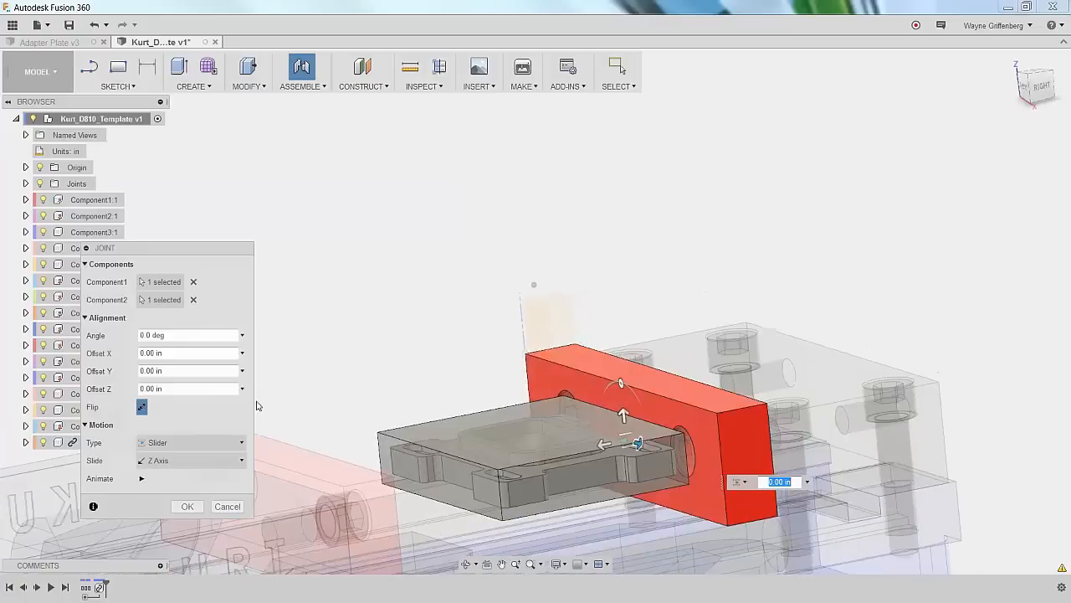
Set the motion type of the joint between the stock and the fixed jaw to Rigid.
{"action": "left_click", "coordinate": [196, 461]}
{"action": "left_click", "coordinate": [196, 465]}
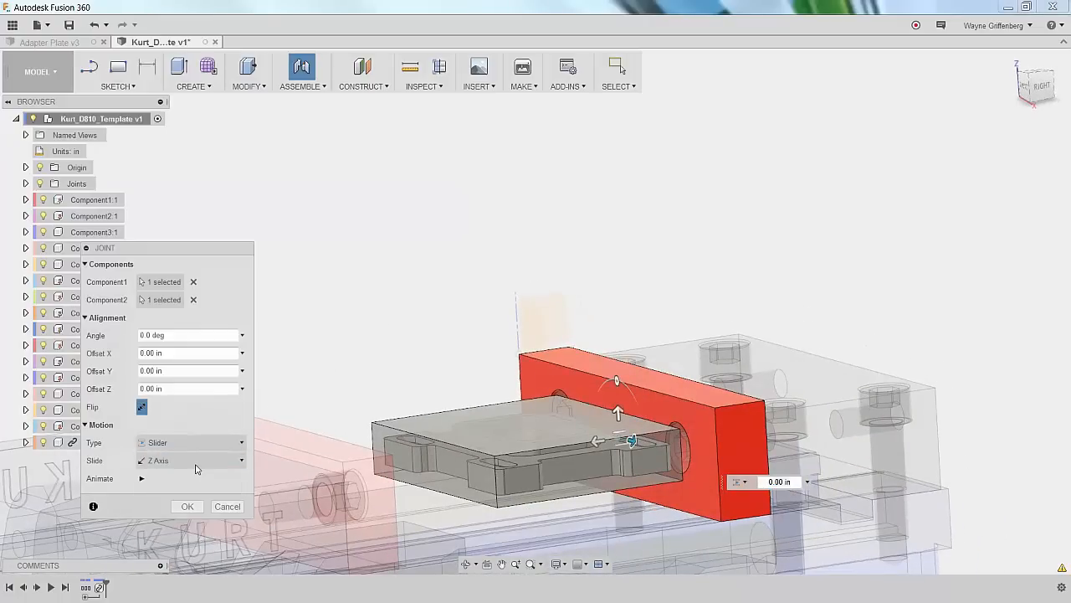
{"action": "left_click", "coordinate": [199, 443]}
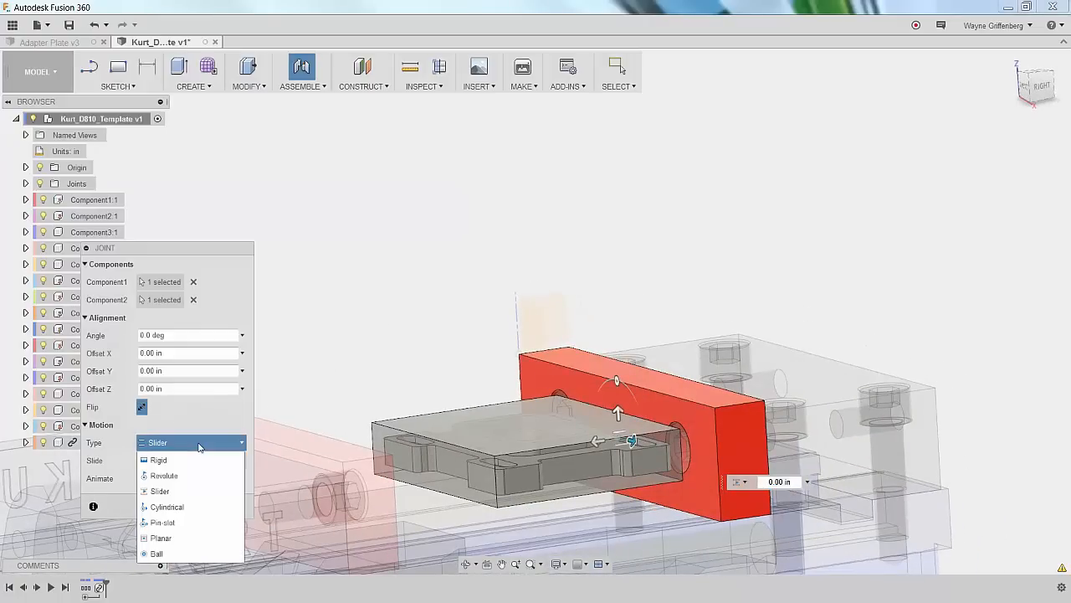
{"action": "left_click", "coordinate": [192, 460]}
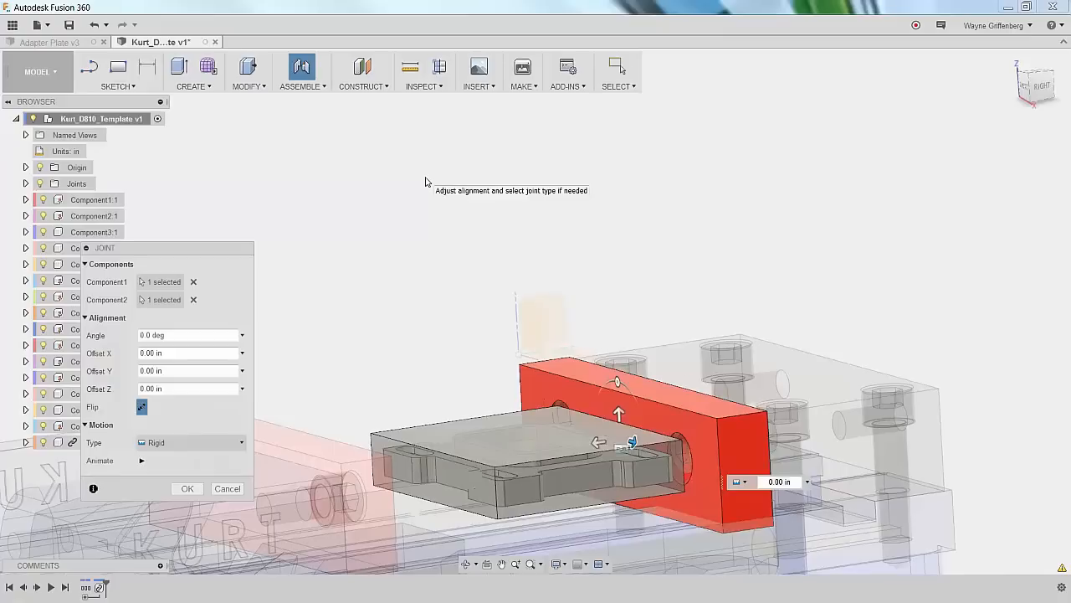
Try raising the plate along the jaw with a 1.40 in Y offset, reset it to 0 in and accept the joint.
{"action": "scroll", "coordinate": [538, 310], "scroll_direction": "up", "scroll_amount": 3}
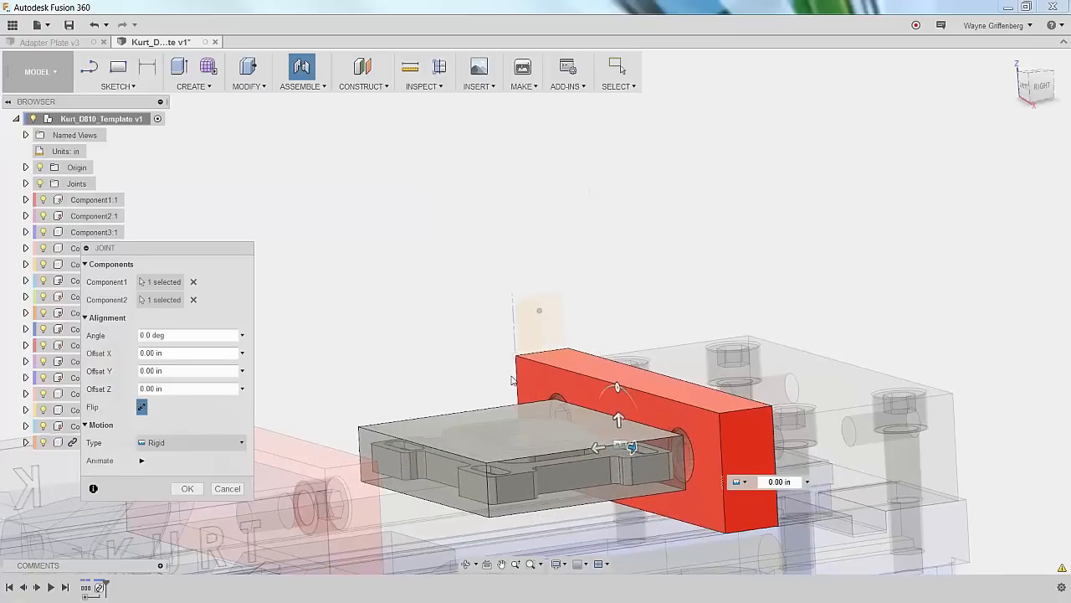
{"action": "middle_click_drag", "start_coordinate": [533, 271], "coordinate": [541, 245], "text": "shift"}
{"action": "middle_click_drag", "start_coordinate": [600, 367], "coordinate": [580, 391], "text": "shift"}
{"action": "left_click_drag", "start_coordinate": [580, 391], "coordinate": [590, 272]}
{"action": "middle_click_drag", "start_coordinate": [610, 272], "coordinate": [628, 263], "text": "shift"}
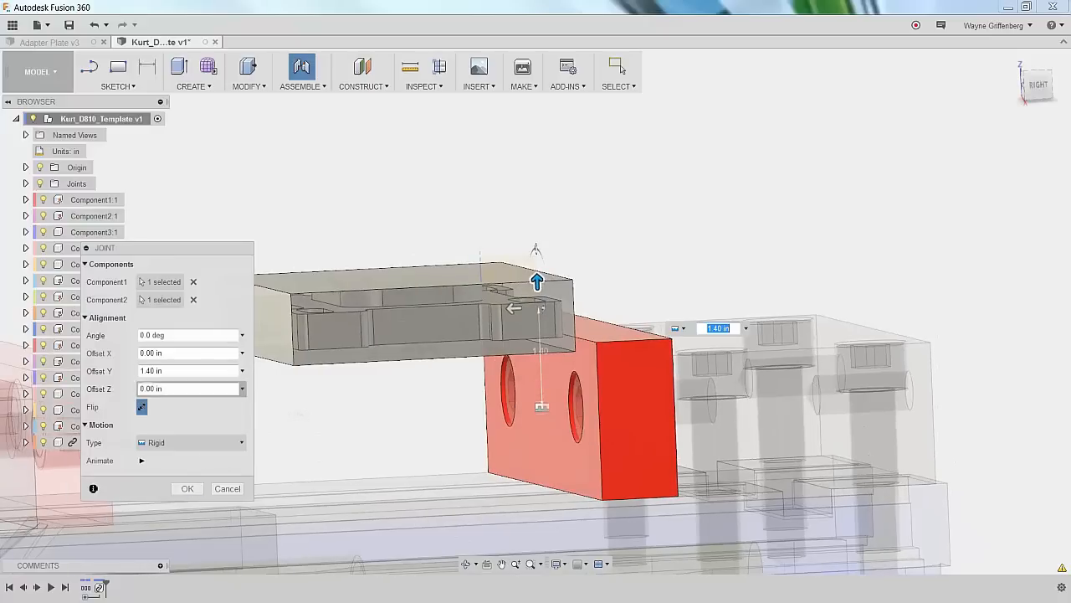
{"action": "type", "text": "0"}
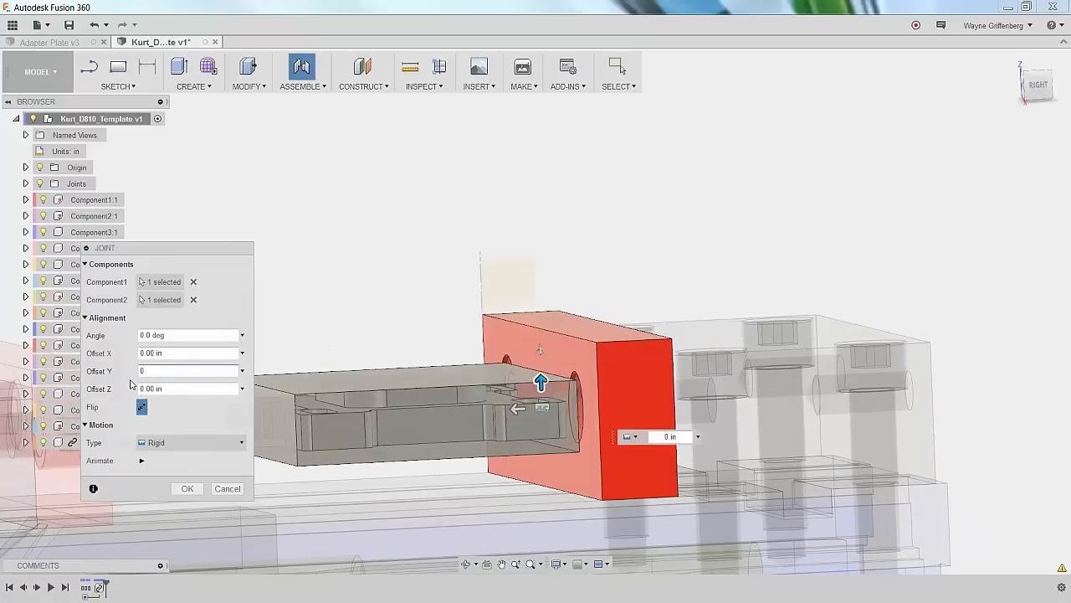
{"action": "left_click", "coordinate": [188, 488]}
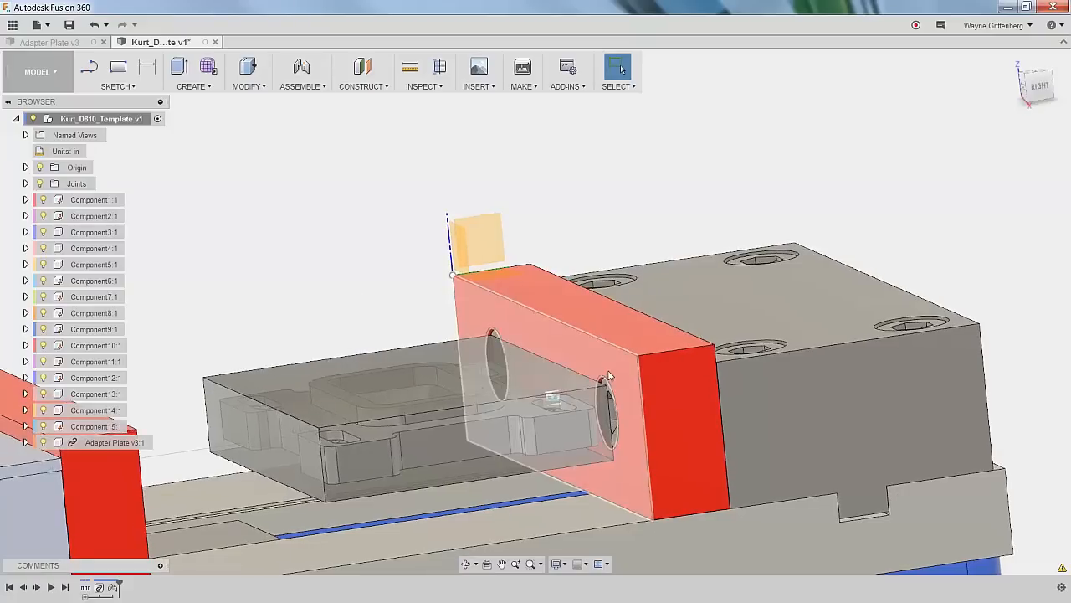
Start another joint for the Adapter Plate's stock in the vise.
{"action": "middle_click_drag", "start_coordinate": [618, 369], "coordinate": [586, 370], "text": "shift"}
{"action": "left_click", "coordinate": [310, 88]}
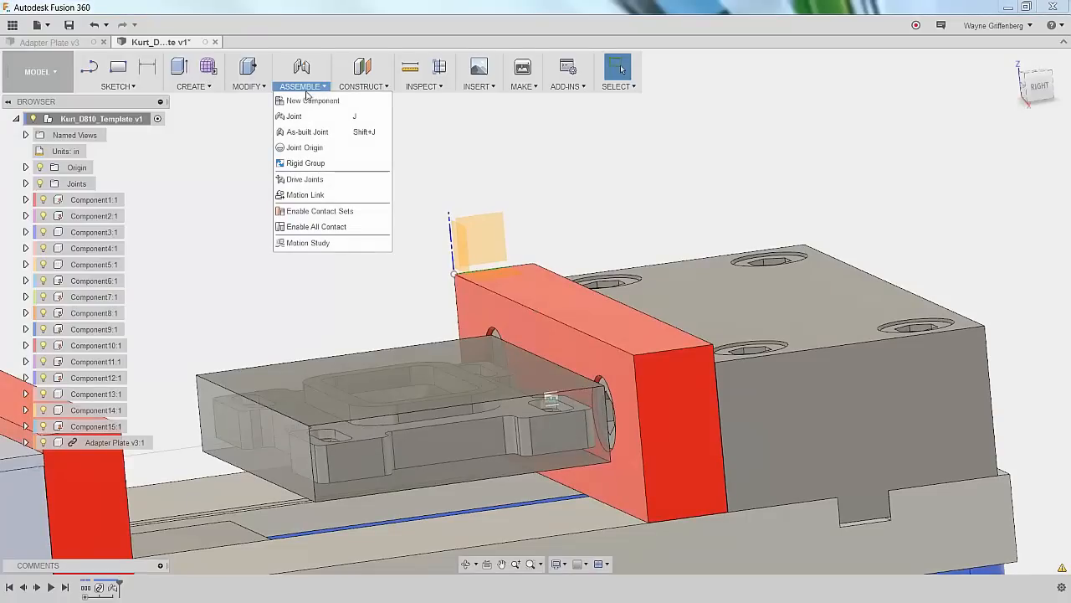
{"action": "left_click", "coordinate": [293, 117]}
{"action": "middle_click_drag", "start_coordinate": [333, 160], "coordinate": [402, 371], "text": "shift"}
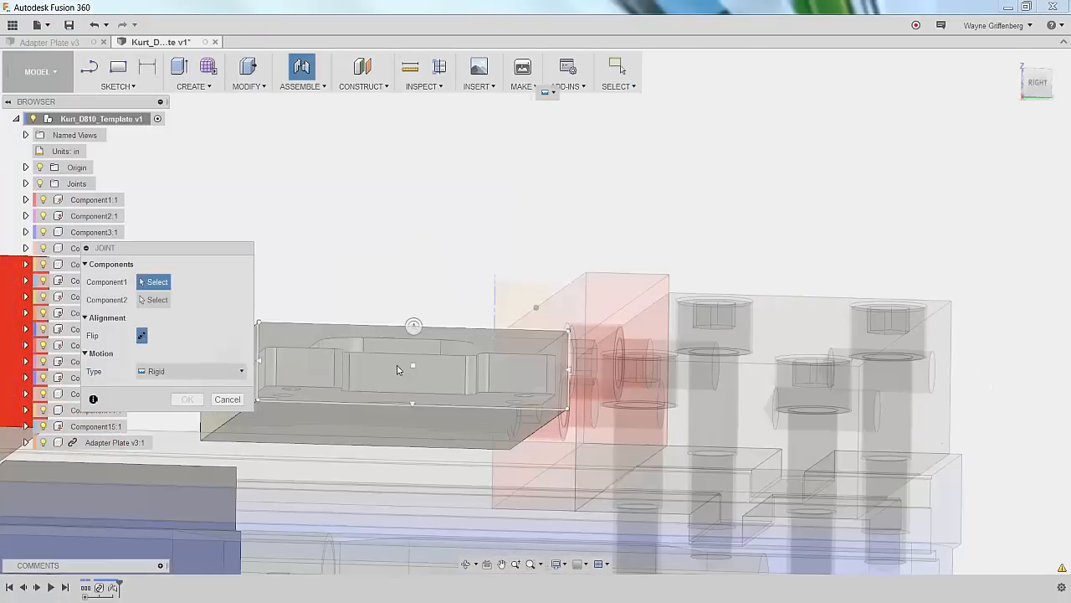
Connect the center of the adapter plate's underside to the top face of the fixed red jaw, allowing the additional joint.
{"action": "left_click", "coordinate": [380, 429]}
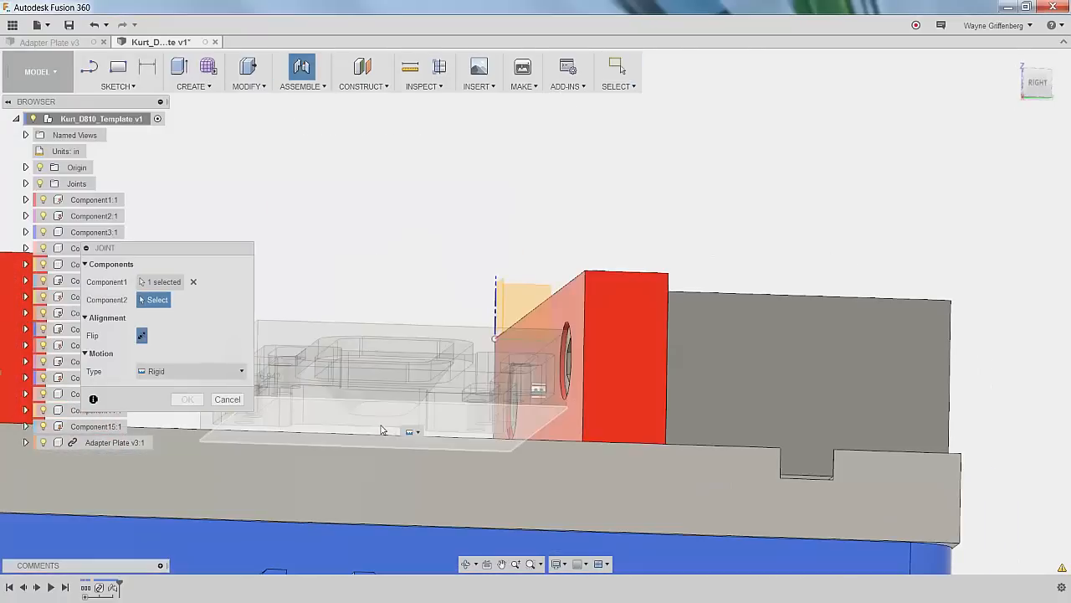
{"action": "middle_click_drag", "start_coordinate": [535, 102], "coordinate": [553, 176], "text": "shift"}
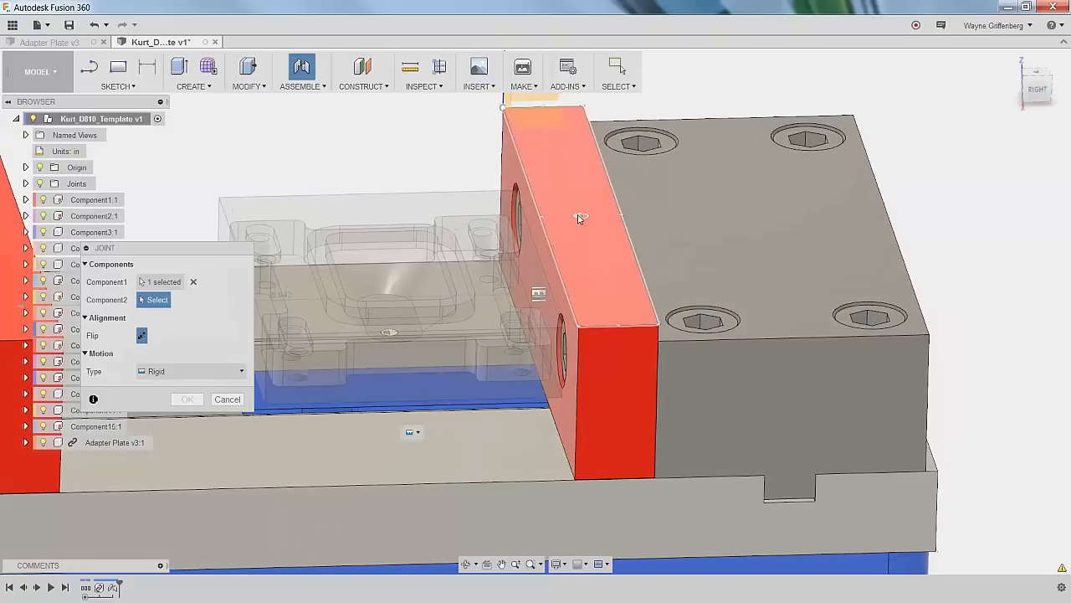
{"action": "left_click", "coordinate": [579, 217]}
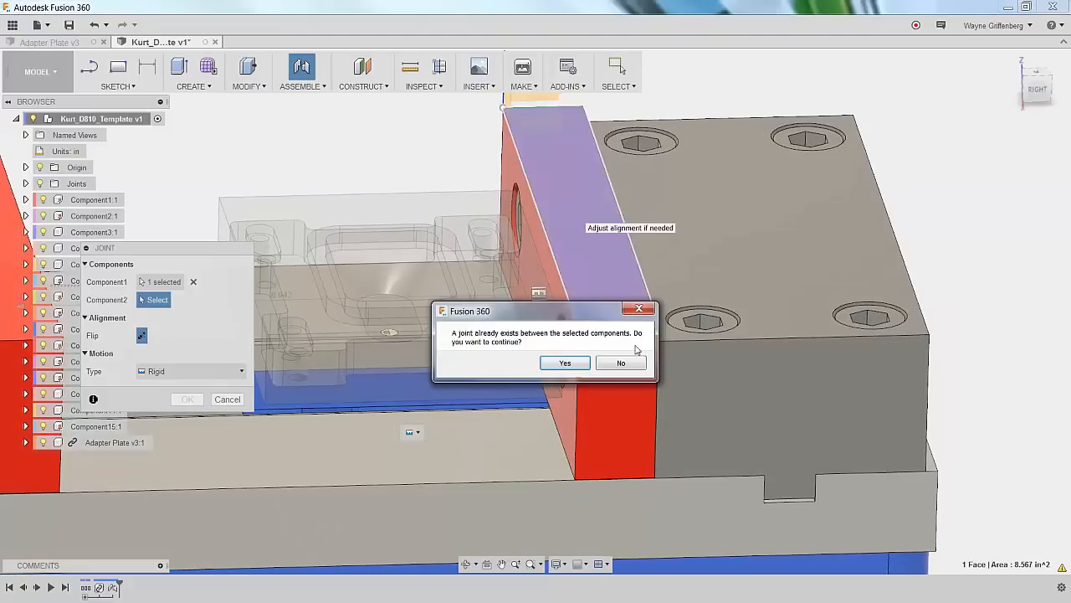
{"action": "left_click", "coordinate": [565, 364]}
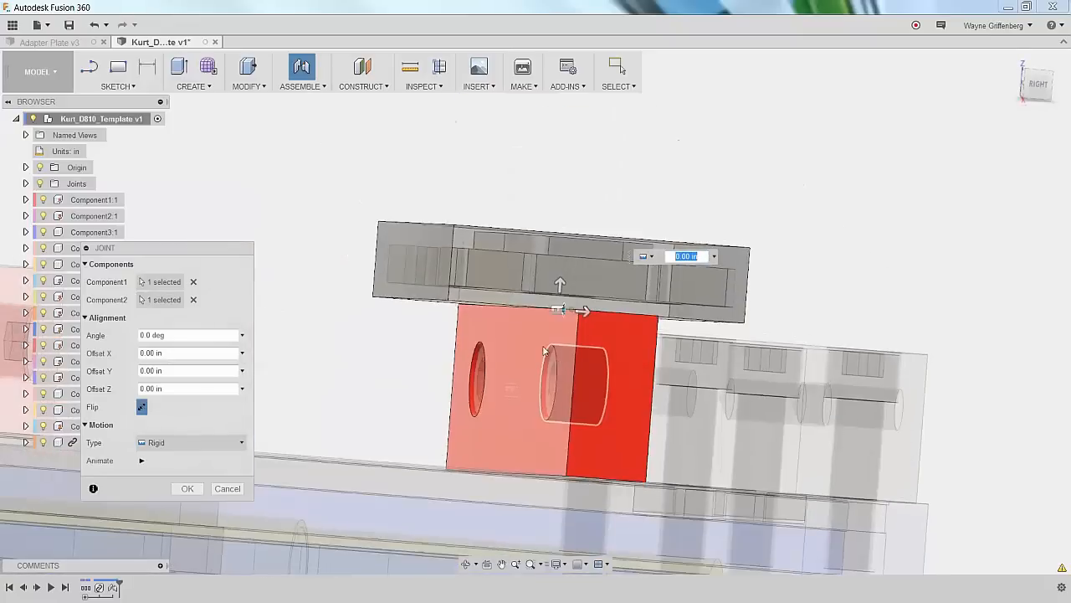
Set the rigid joint's Z offset to -0.125 in and create the joint.
{"action": "middle_click_drag", "start_coordinate": [544, 351], "coordinate": [473, 247], "text": "shift"}
{"action": "left_click_drag", "start_coordinate": [471, 242], "coordinate": [473, 268]}
{"action": "middle_click_drag", "start_coordinate": [474, 268], "coordinate": [489, 214], "text": "shift"}
{"action": "left_click_drag", "start_coordinate": [459, 266], "coordinate": [459, 254]}
{"action": "middle_click_drag", "start_coordinate": [462, 256], "coordinate": [580, 311], "text": "shift"}
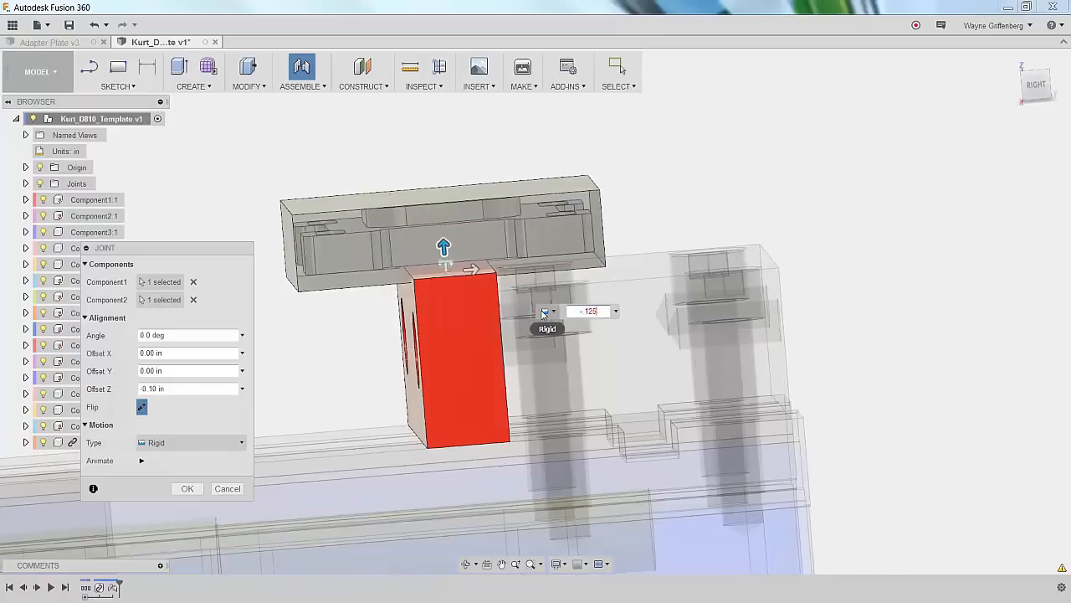
{"action": "key", "text": "Return"}
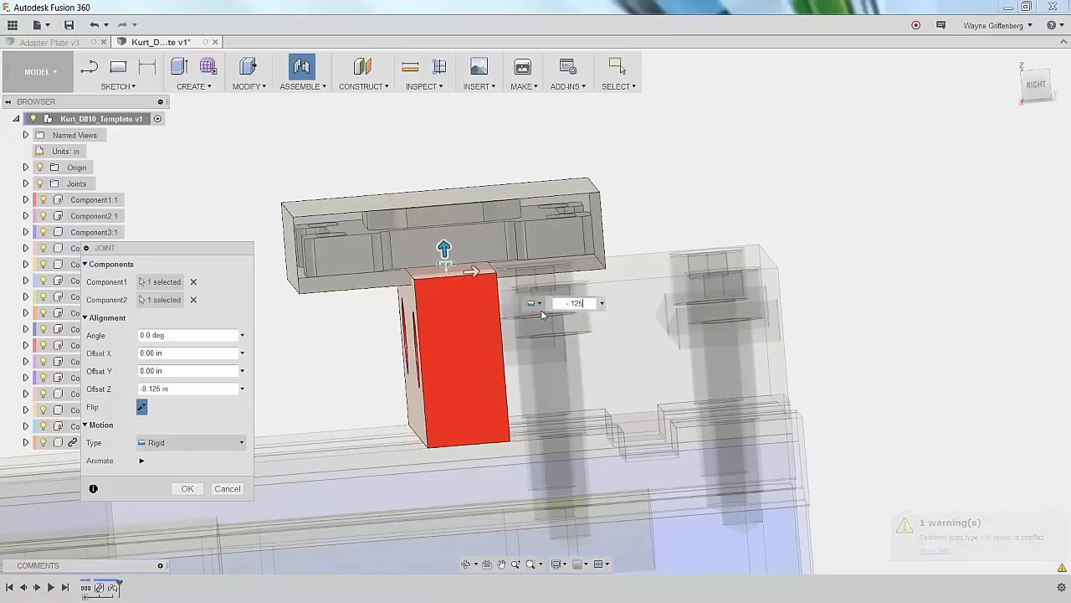
{"action": "key", "text": "Return"}
Change the Rigid3 joint's motion type to Slider along the Z axis.
{"action": "middle_click_drag", "start_coordinate": [377, 221], "coordinate": [375, 268], "text": "shift"}
{"action": "scroll", "coordinate": [411, 271], "scroll_direction": "up", "scroll_amount": 2}
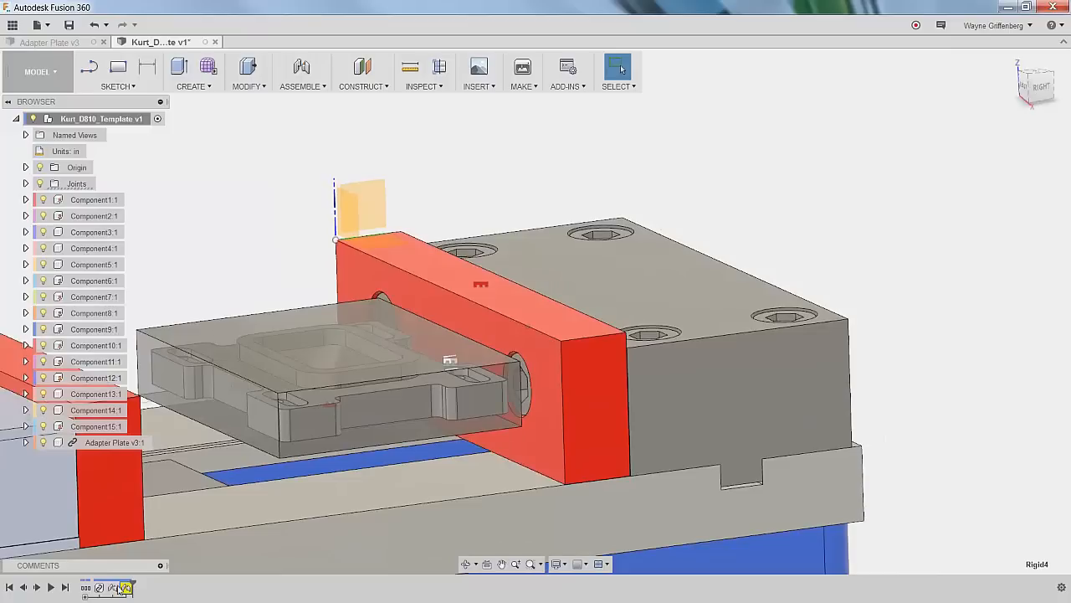
{"action": "left_click", "coordinate": [26, 184]}
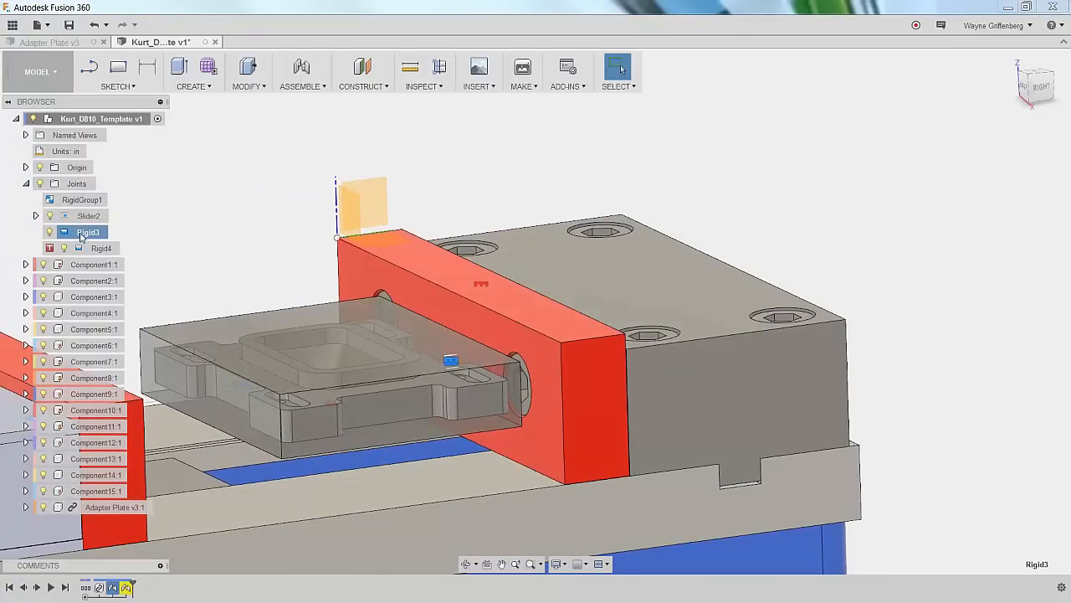
{"action": "left_click", "coordinate": [116, 251]}
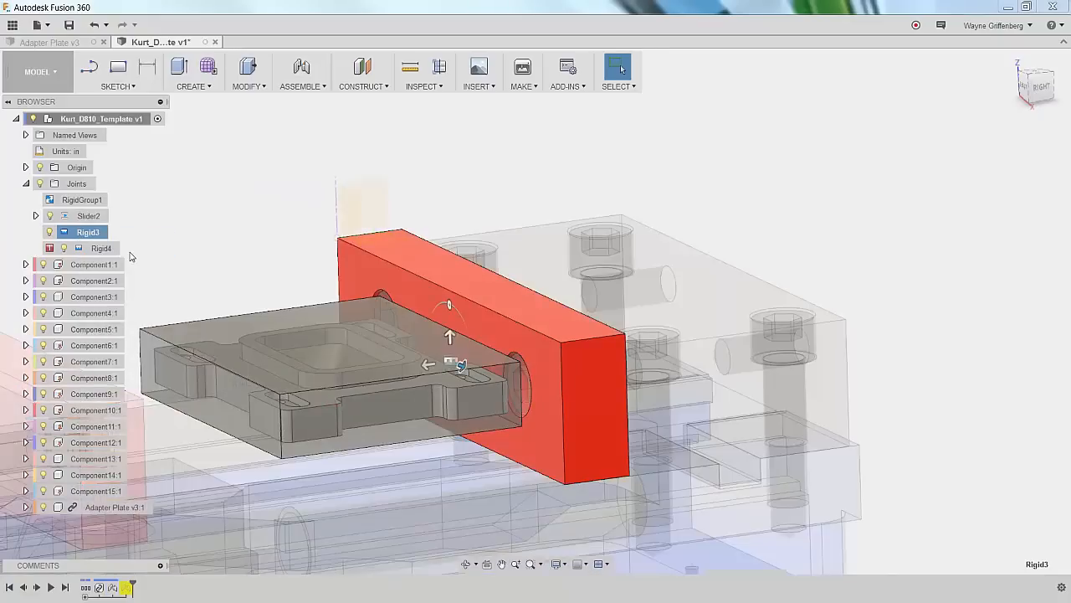
{"action": "left_click", "coordinate": [175, 443]}
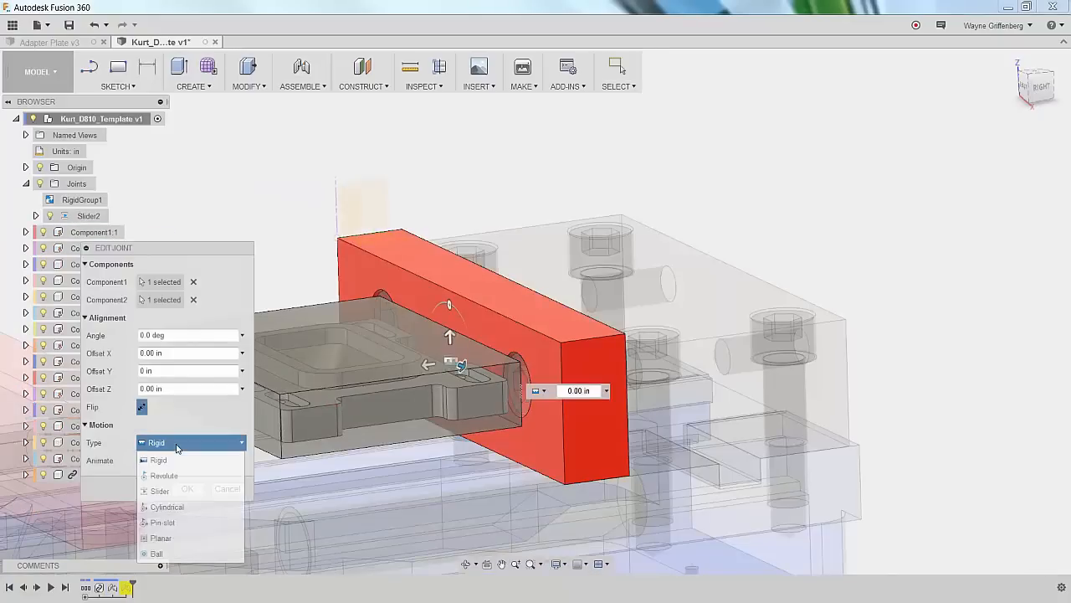
{"action": "left_click", "coordinate": [178, 499]}
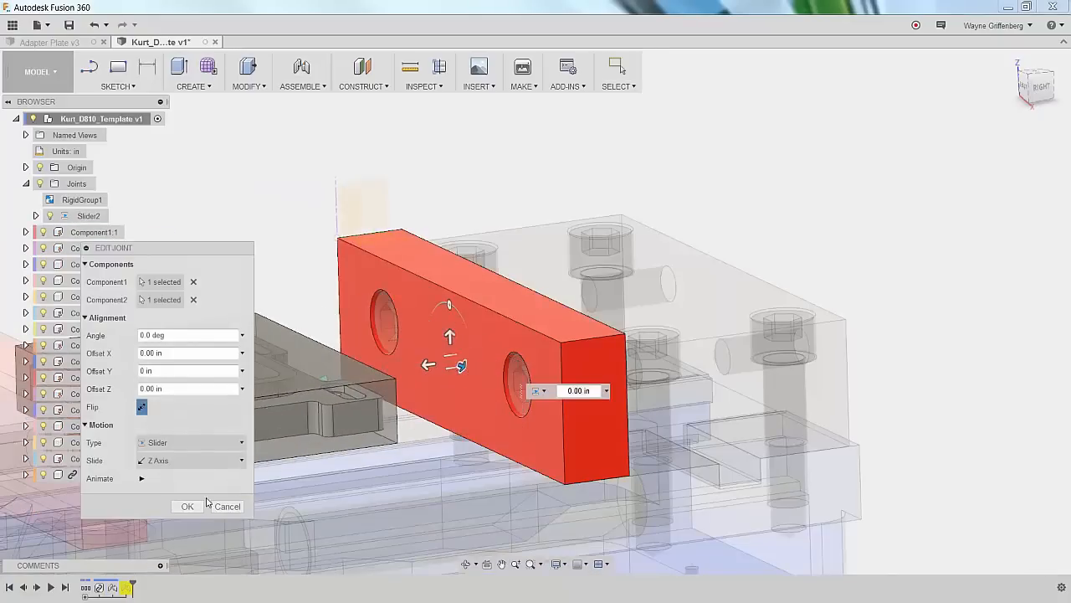
{"action": "left_click", "coordinate": [184, 483]}
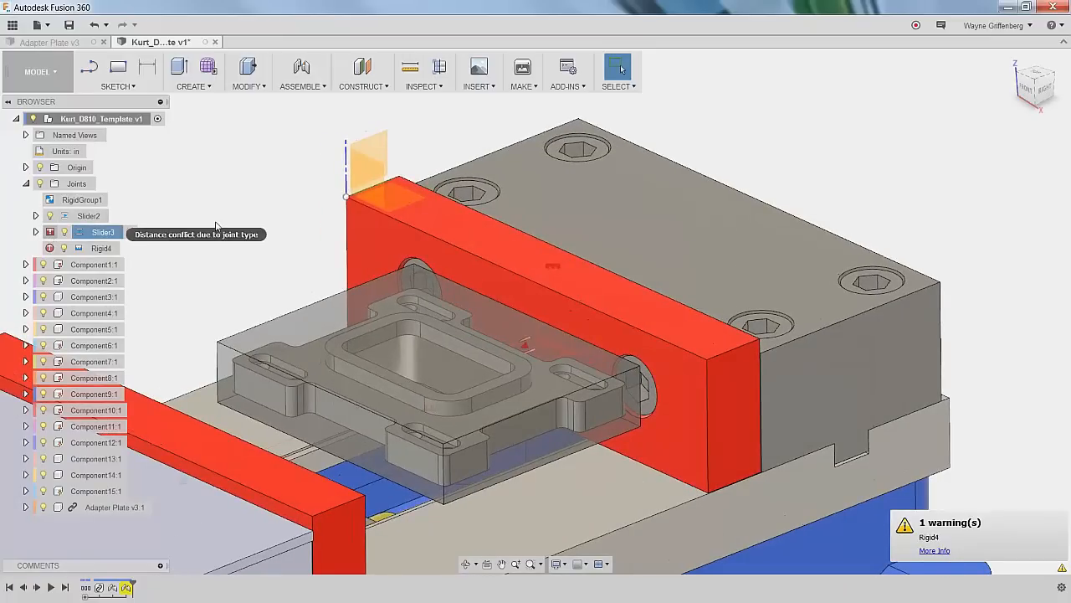
Delete the conflicting Slider3 and Rigid4 joints between the adapter plate and the fixed jaw.
{"action": "left_click", "coordinate": [95, 234]}
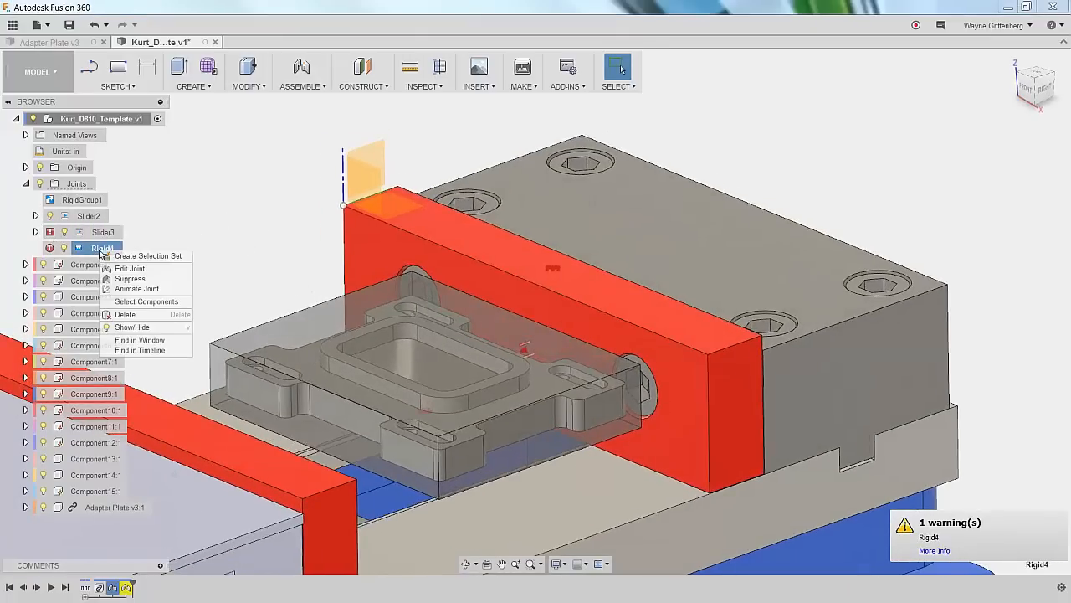
{"action": "left_click", "coordinate": [36, 233]}
{"action": "middle_click_drag", "start_coordinate": [540, 285], "coordinate": [450, 187], "text": "shift"}
{"action": "middle_click_drag", "start_coordinate": [447, 266], "coordinate": [466, 312], "text": "shift"}
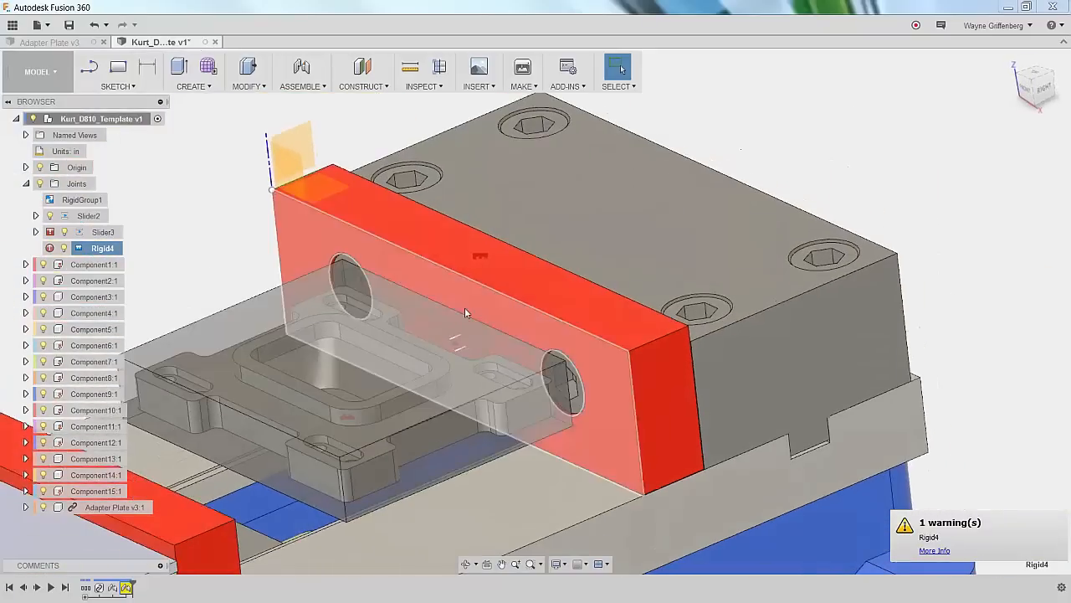
{"action": "scroll", "coordinate": [447, 307], "scroll_direction": "down", "scroll_amount": 2}
{"action": "left_click", "coordinate": [222, 228]}
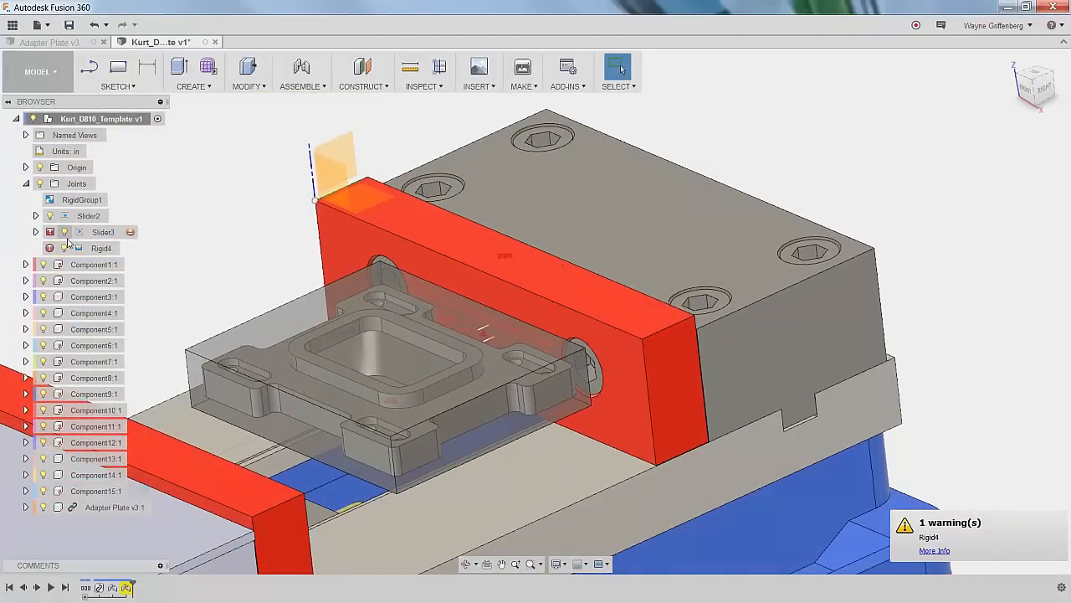
{"action": "left_click", "coordinate": [101, 234]}
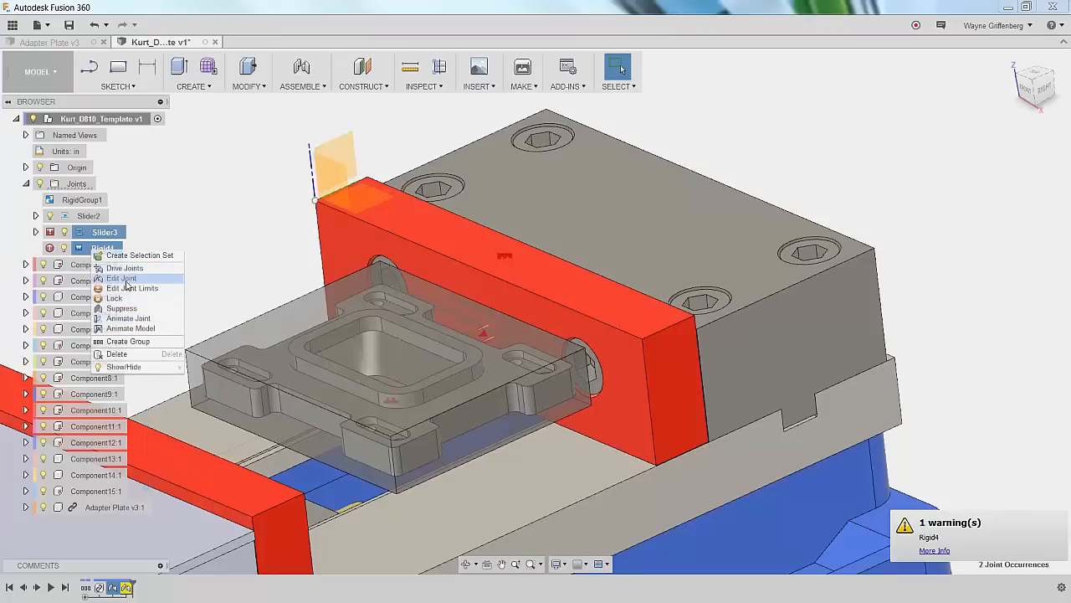
{"action": "left_click", "coordinate": [125, 357]}
Start a rigid joint from the midpoint of the adapter plate's lower edge to the midpoint of the fixed jaw's inner top edge.
{"action": "middle_click_drag", "start_coordinate": [182, 237], "coordinate": [407, 339], "text": "shift"}
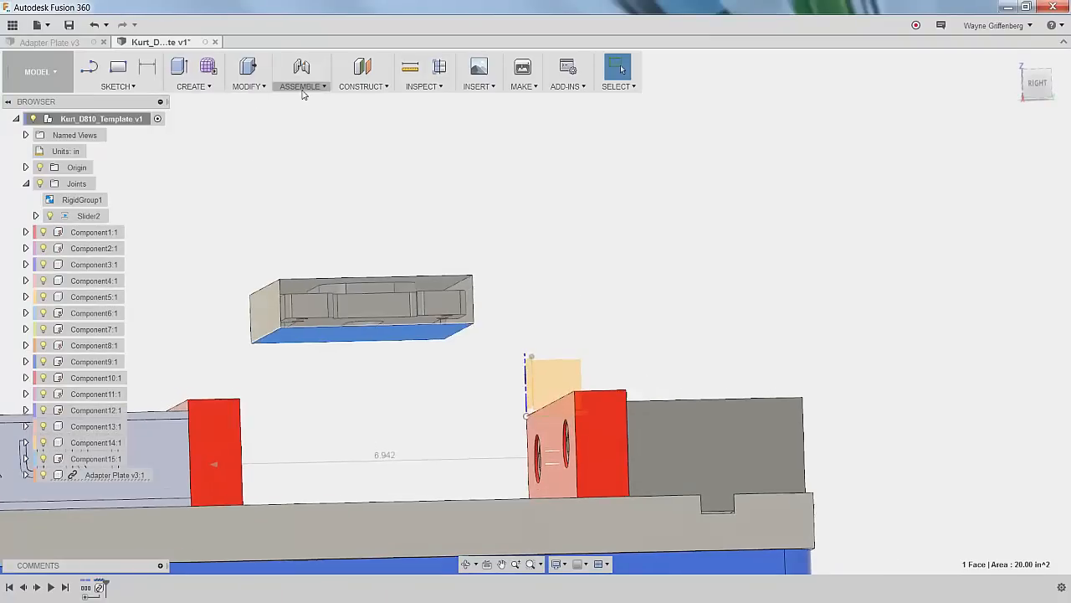
{"action": "left_click", "coordinate": [302, 86]}
{"action": "left_click", "coordinate": [293, 112]}
{"action": "middle_click_drag", "start_coordinate": [397, 236], "coordinate": [183, 288], "text": "shift"}
{"action": "left_click", "coordinate": [193, 282]}
{"action": "middle_click_drag", "start_coordinate": [424, 345], "coordinate": [394, 329], "text": "shift"}
{"action": "left_click", "coordinate": [391, 332]}
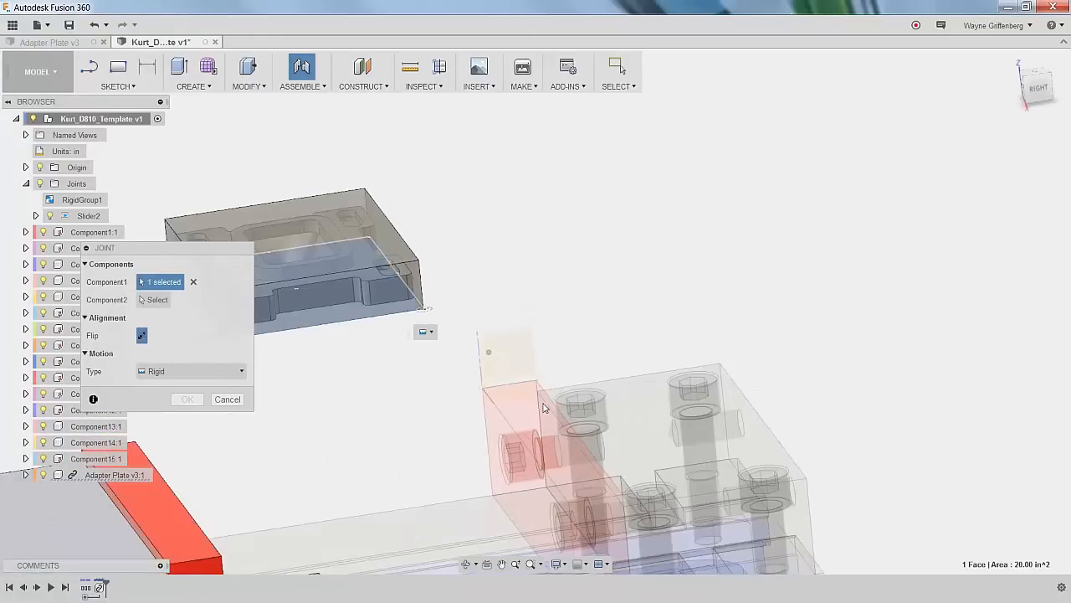
{"action": "middle_click_drag", "start_coordinate": [190, 295], "coordinate": [156, 317], "text": "shift"}
{"action": "left_click", "coordinate": [194, 282]}
{"action": "middle_click_drag", "start_coordinate": [323, 300], "coordinate": [456, 292], "text": "shift"}
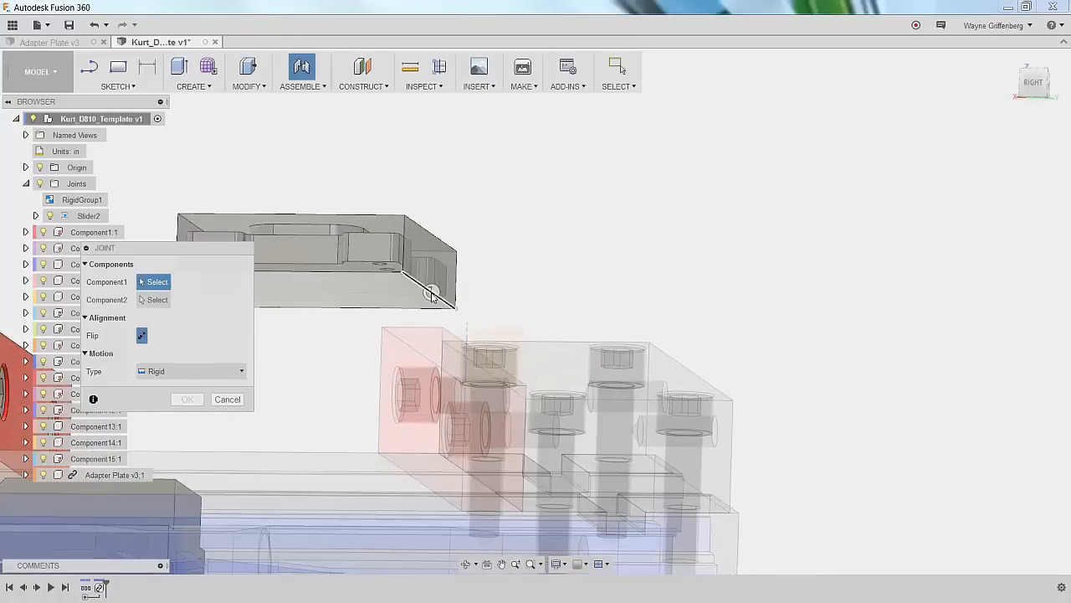
{"action": "left_click", "coordinate": [432, 293]}
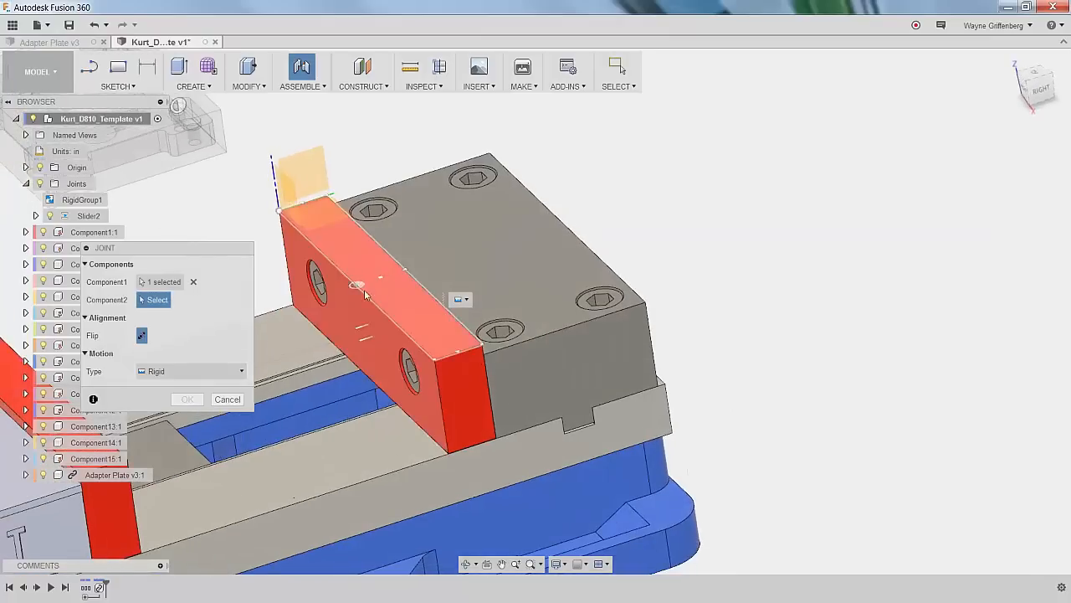
{"action": "left_click", "coordinate": [355, 289]}
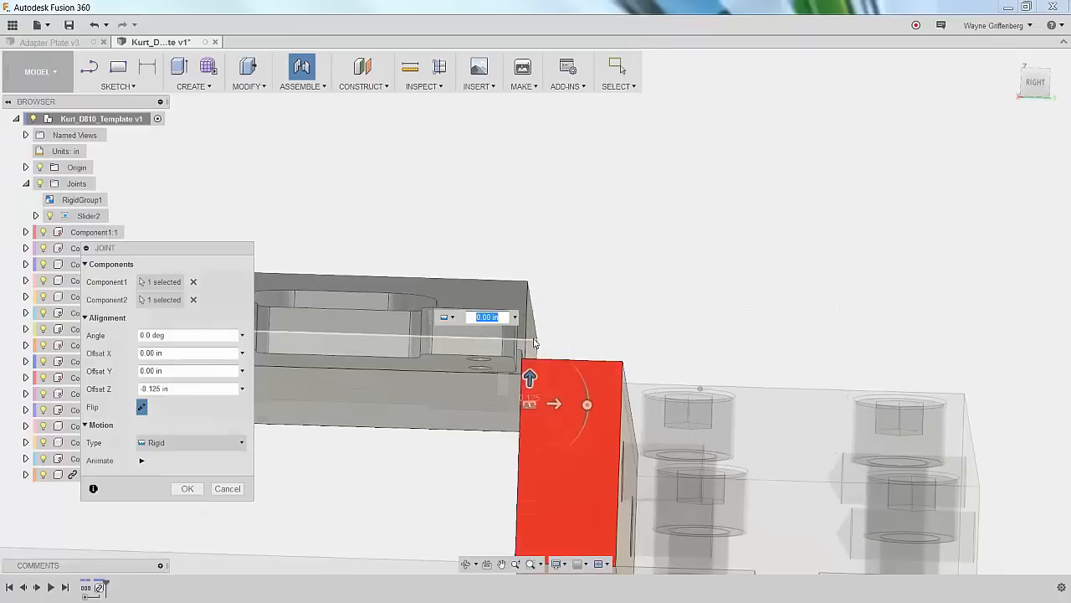
Set the joint's X offset to -0.125 in and create the joint.
{"action": "left_click_drag", "start_coordinate": [515, 335], "coordinate": [515, 345]}
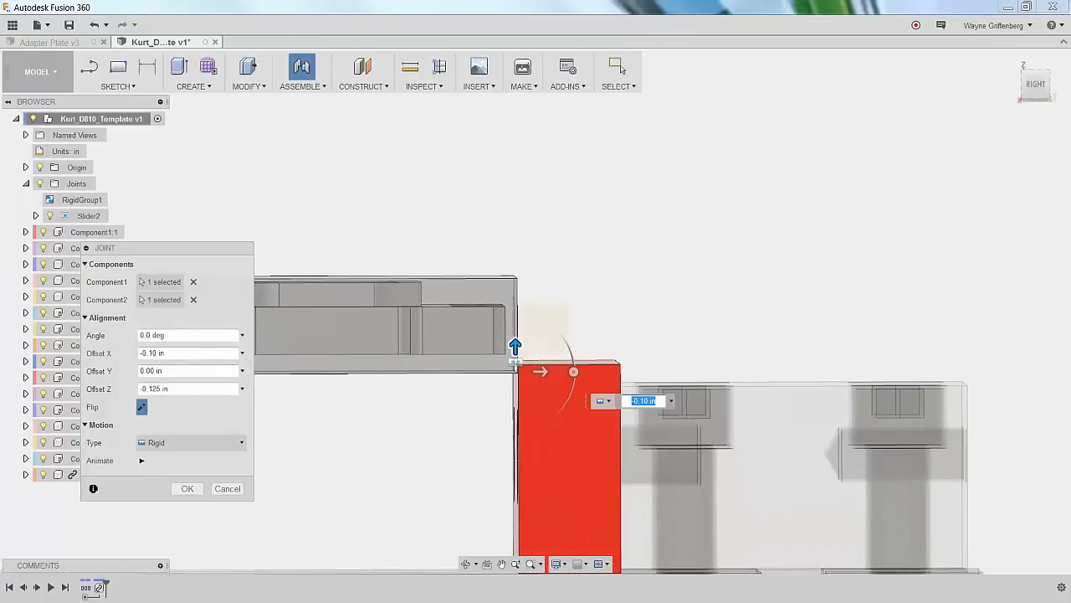
{"action": "type", "text": "-.1"}
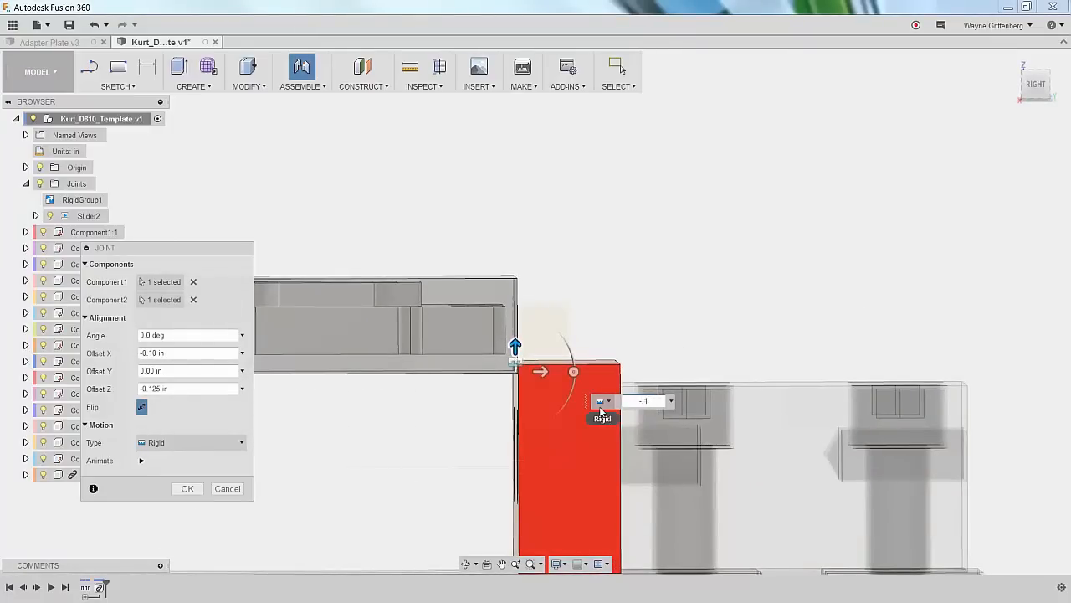
{"action": "type", "text": "25"}
{"action": "key", "text": "Return"}
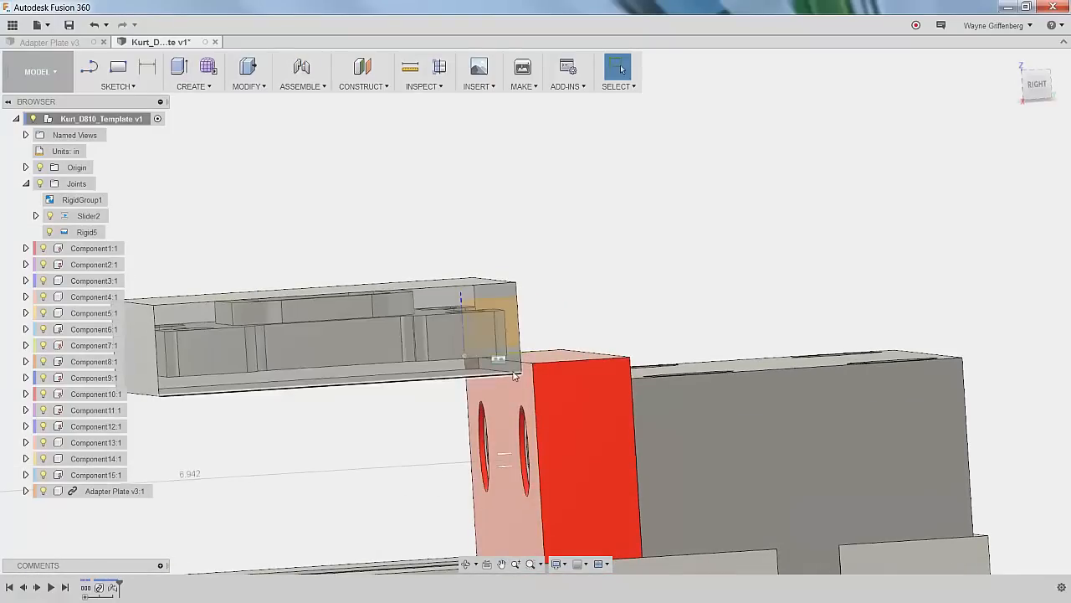
Try to rigidly join the adapter plate's opposite lower edge to the inner top edge of the movable red jaw.
{"action": "middle_click_drag", "start_coordinate": [514, 376], "coordinate": [609, 247], "text": "shift"}
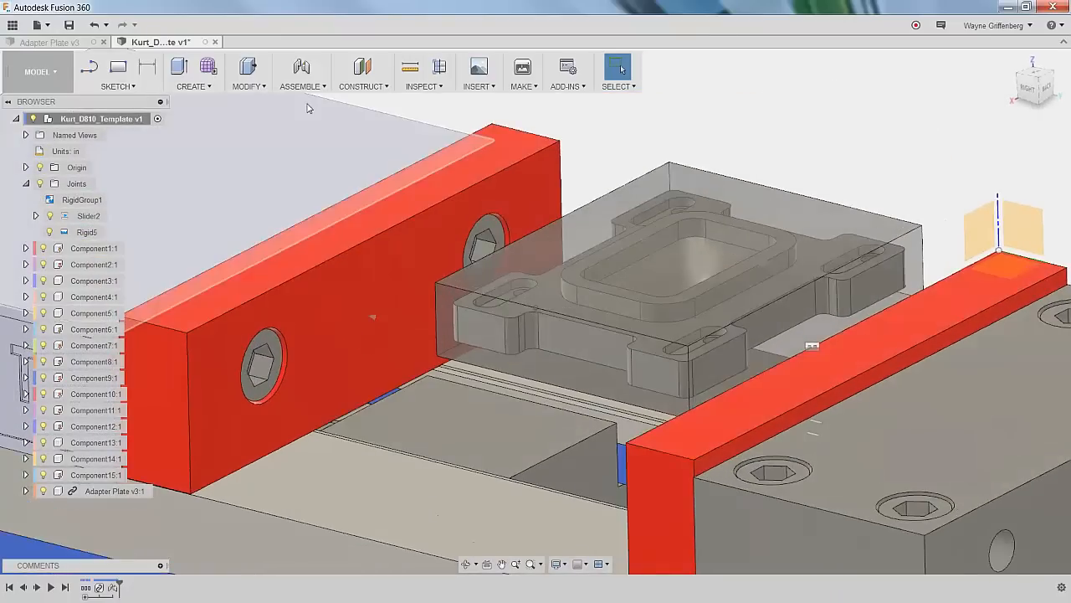
{"action": "left_click", "coordinate": [301, 86]}
{"action": "left_click", "coordinate": [306, 116]}
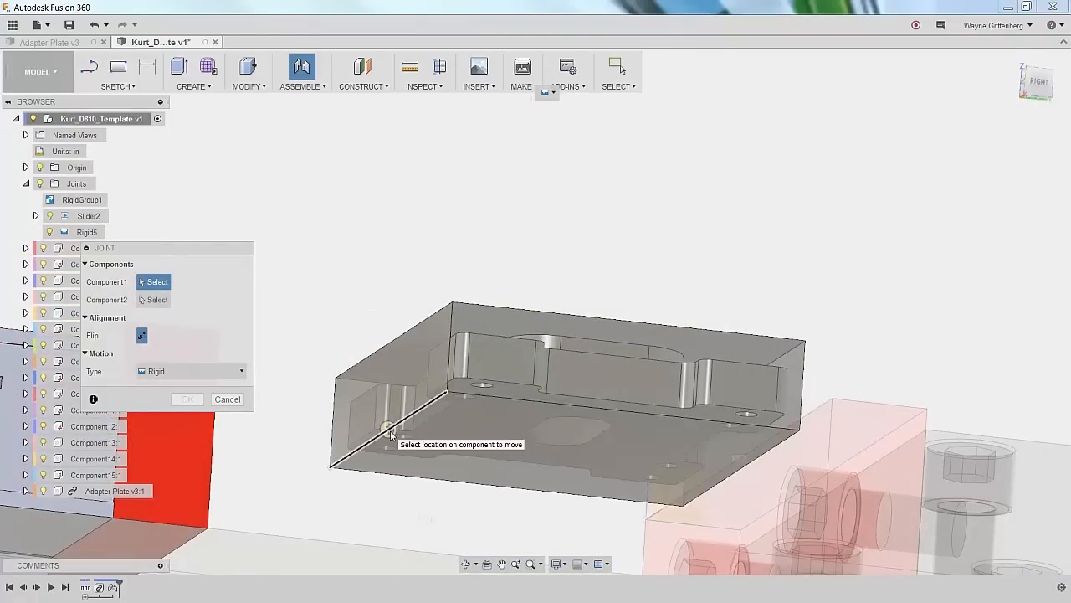
{"action": "left_click", "coordinate": [390, 433]}
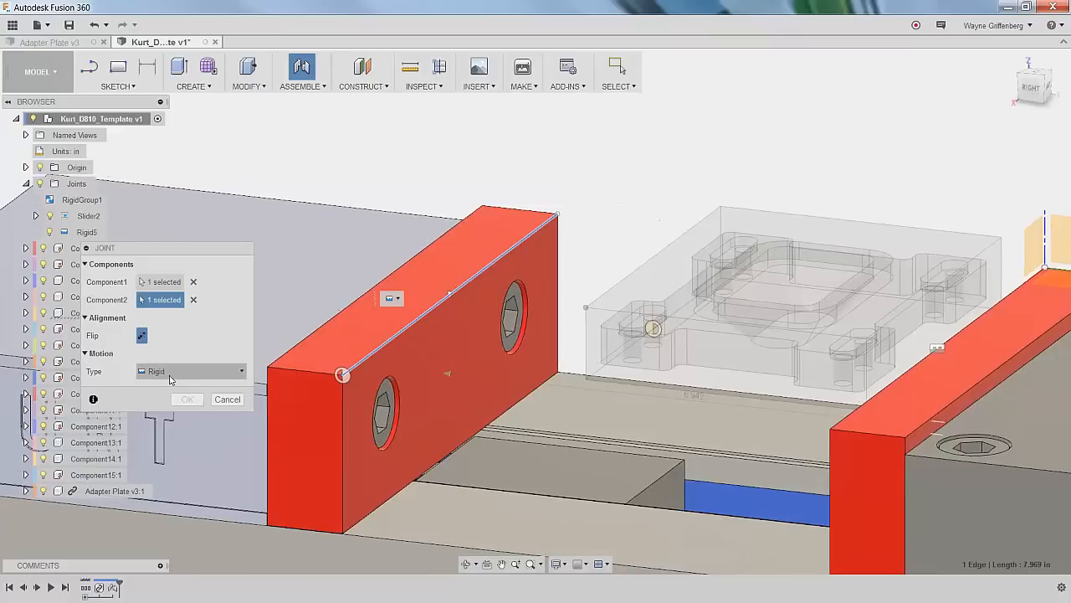
{"action": "left_click", "coordinate": [169, 374]}
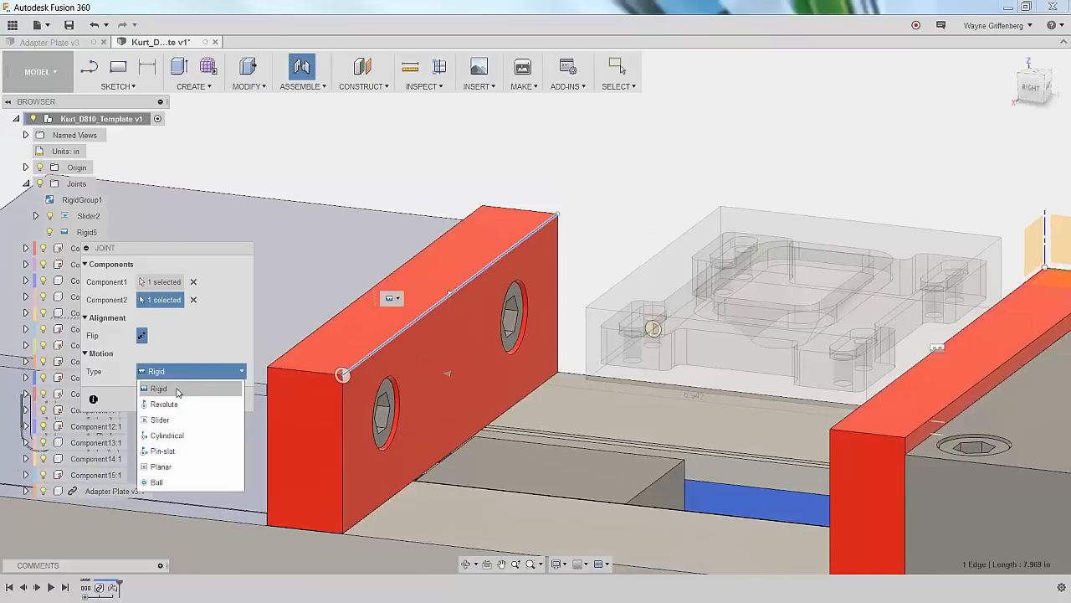
{"action": "left_click", "coordinate": [167, 414]}
{"action": "left_click", "coordinate": [167, 374]}
{"action": "left_click", "coordinate": [163, 391]}
{"action": "left_click", "coordinate": [513, 202]}
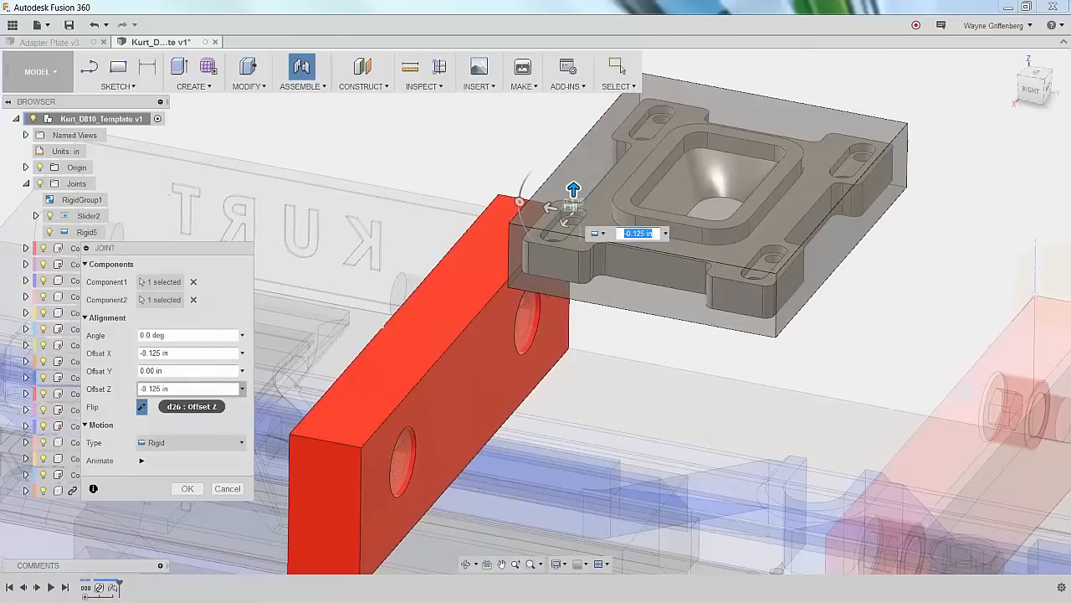
Set the movable-jaw joint's Z and X offsets to 0 and close the joint definition.
{"action": "left_click", "coordinate": [156, 389]}
{"action": "type", "text": "0"}
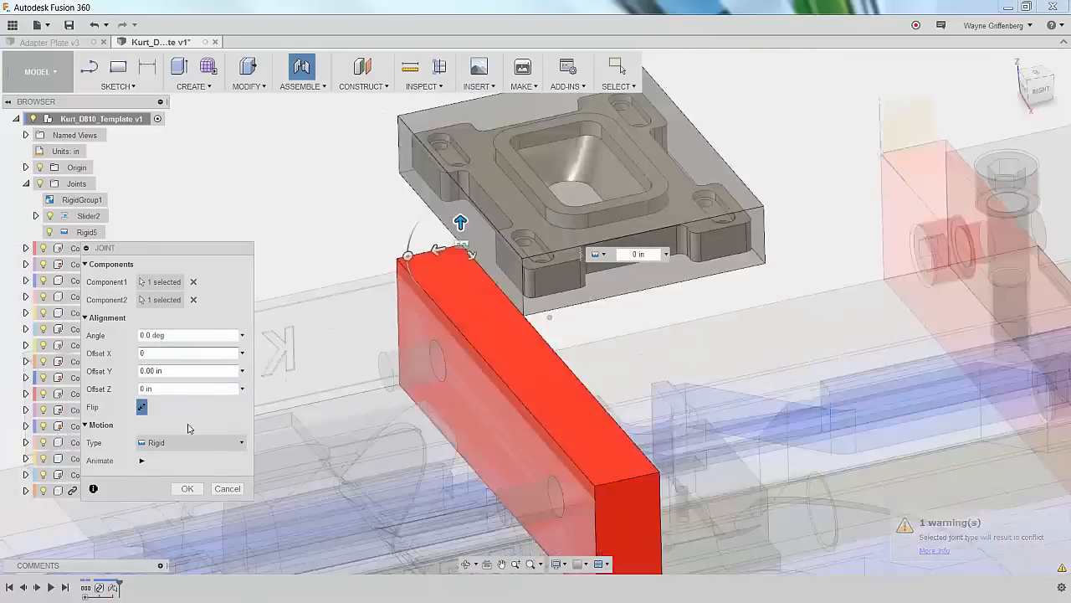
{"action": "left_click", "coordinate": [188, 487]}
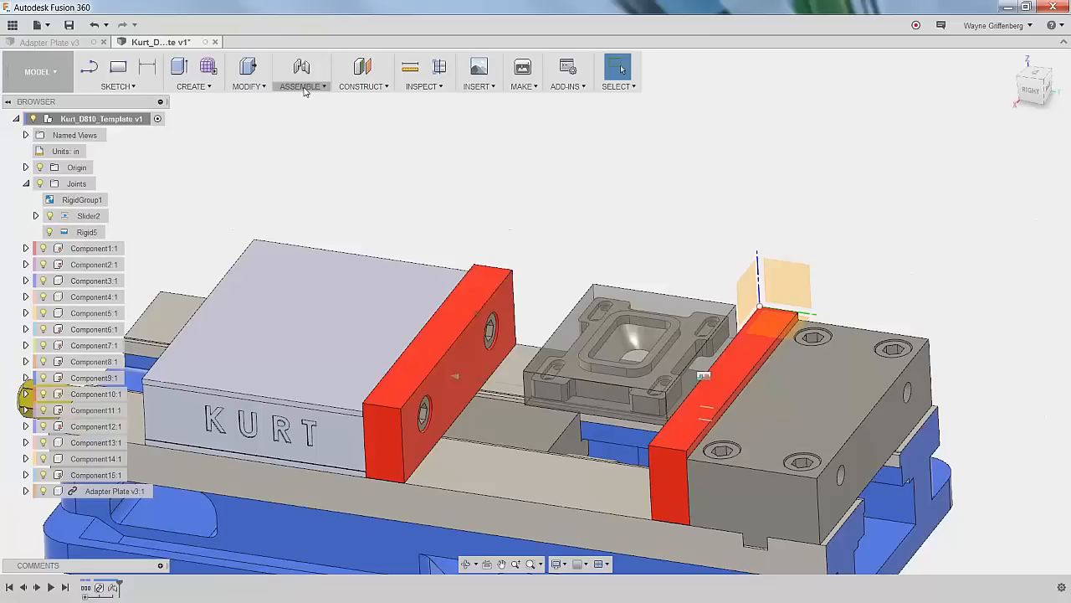
Create a rigid joint from the midpoint of the adapter plate's lower edge to the midpoint of the movable jaw's inner top edge.
{"action": "left_click", "coordinate": [303, 86]}
{"action": "key", "text": "j"}
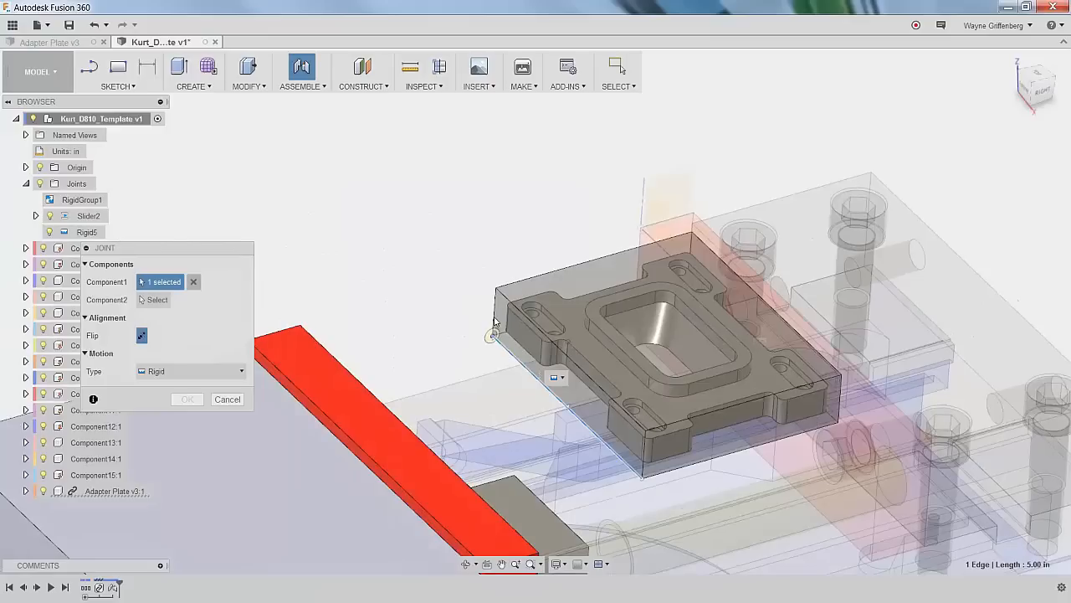
{"action": "left_click", "coordinate": [193, 281]}
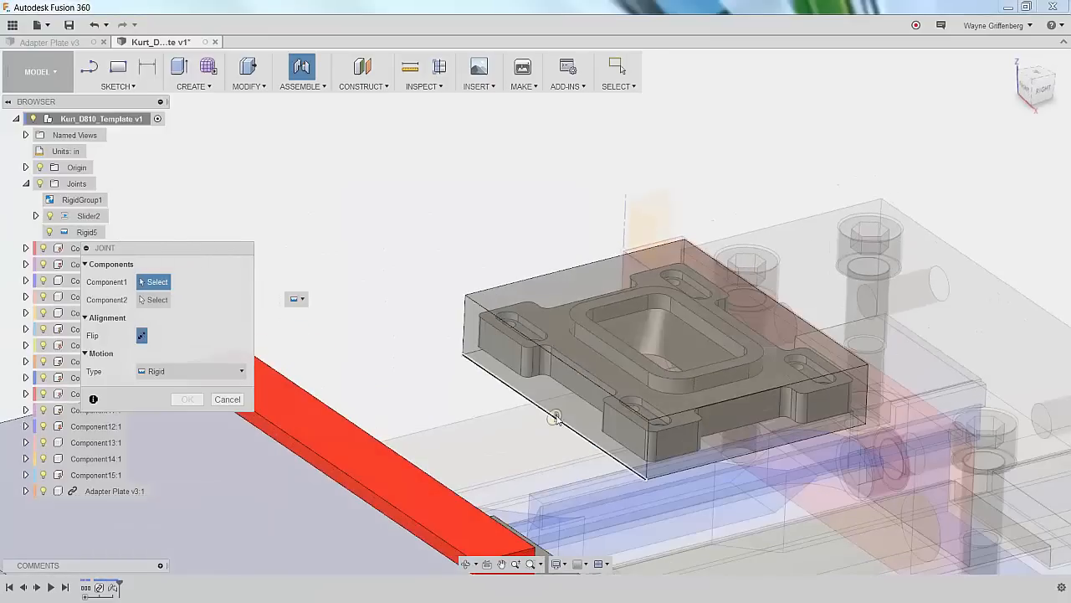
{"action": "left_click", "coordinate": [555, 417]}
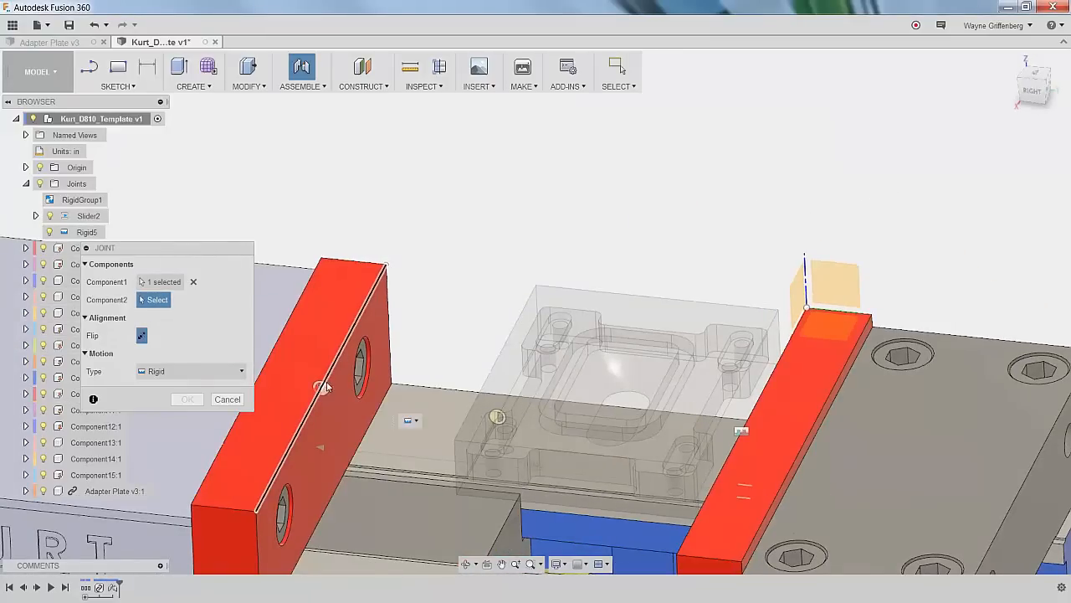
{"action": "left_click", "coordinate": [325, 387]}
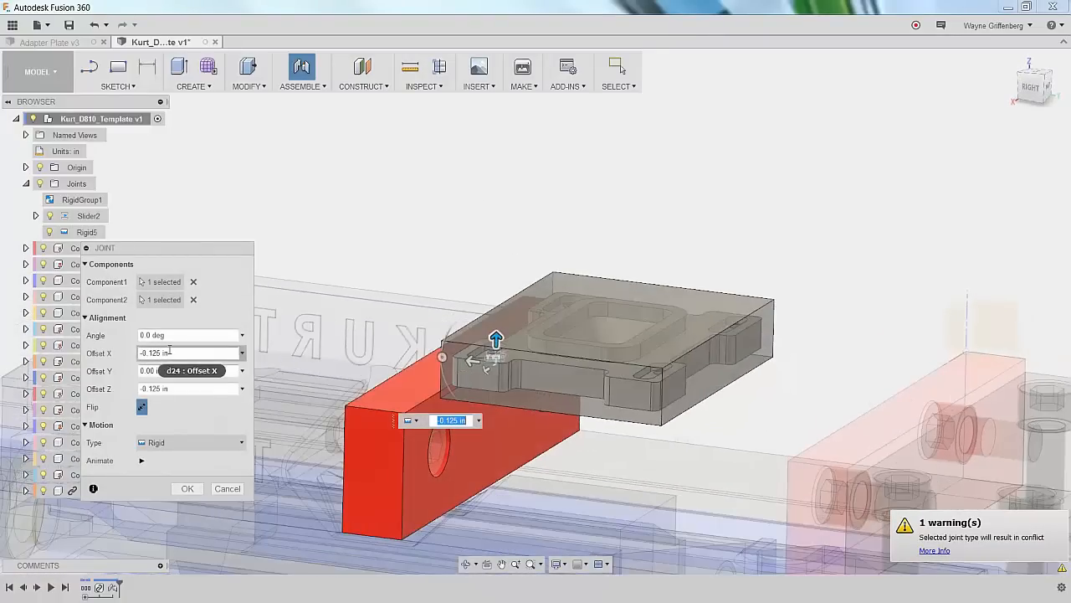
{"action": "left_click", "coordinate": [187, 488]}
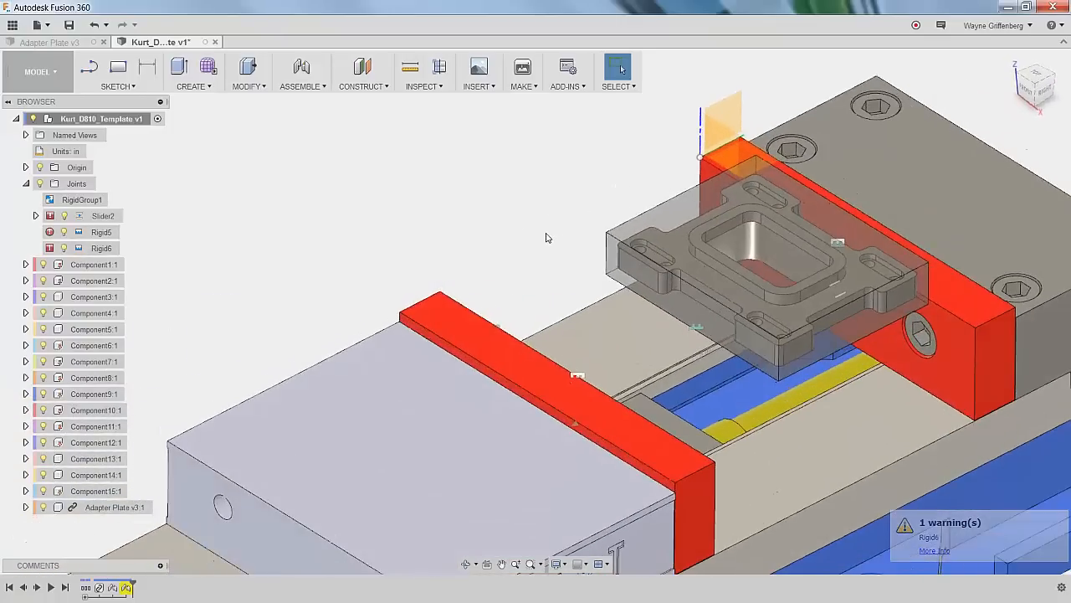
Examine the new movable-jaw joint and the slider joint, and open the options of the movable-jaw joint.
{"action": "left_click", "coordinate": [99, 249]}
{"action": "left_click", "coordinate": [182, 247]}
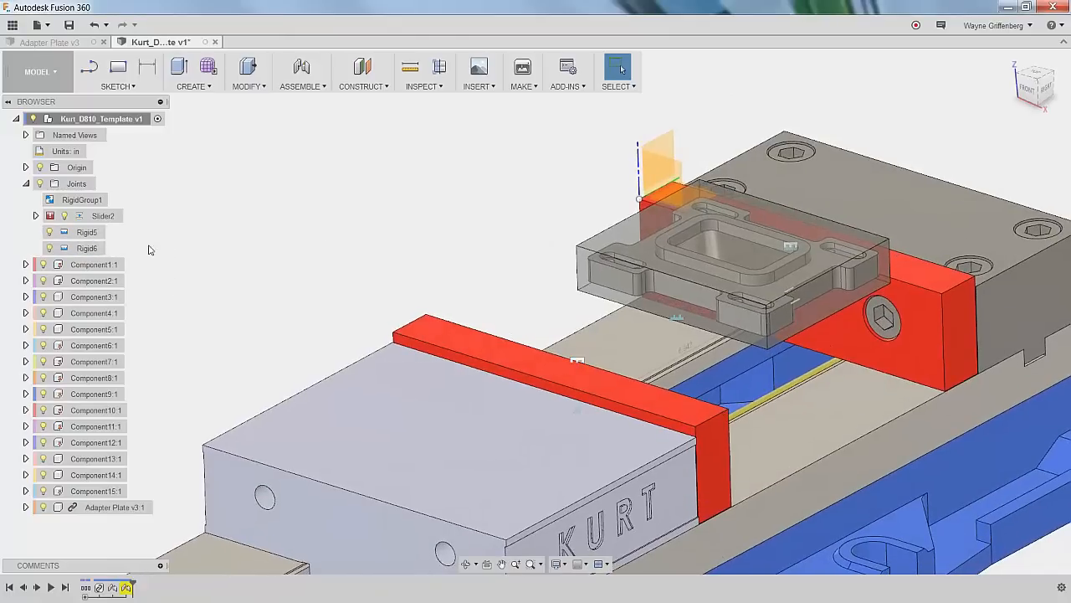
{"action": "left_click", "coordinate": [79, 217]}
{"action": "left_click", "coordinate": [244, 238]}
{"action": "scroll", "coordinate": [557, 295], "scroll_direction": "up", "scroll_amount": 2}
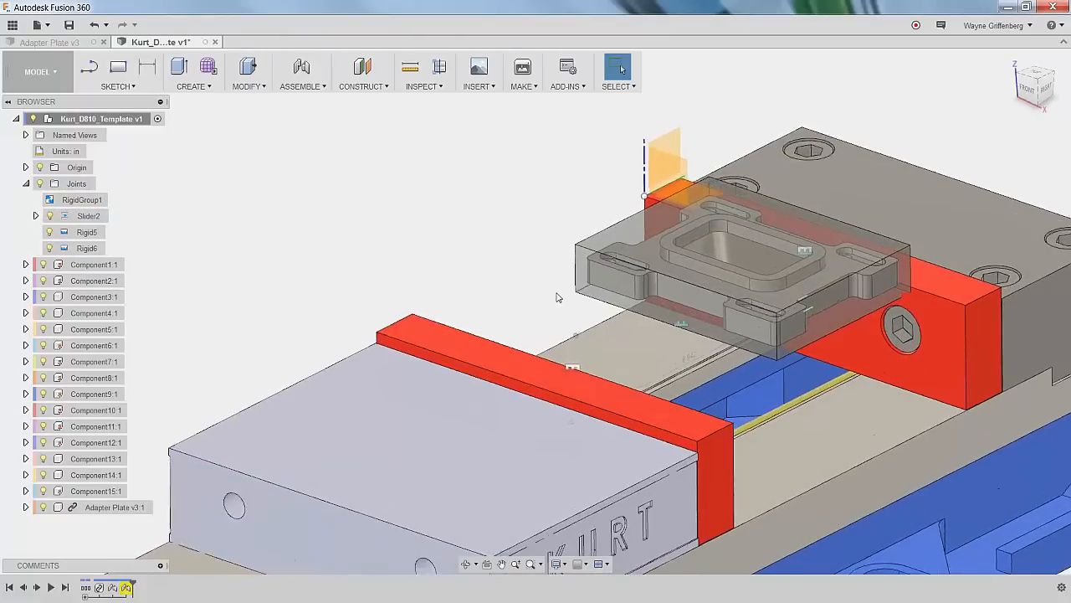
{"action": "middle_click_drag", "start_coordinate": [538, 406], "coordinate": [485, 417], "text": "shift"}
{"action": "middle_click_drag", "start_coordinate": [667, 358], "coordinate": [394, 365], "text": "shift"}
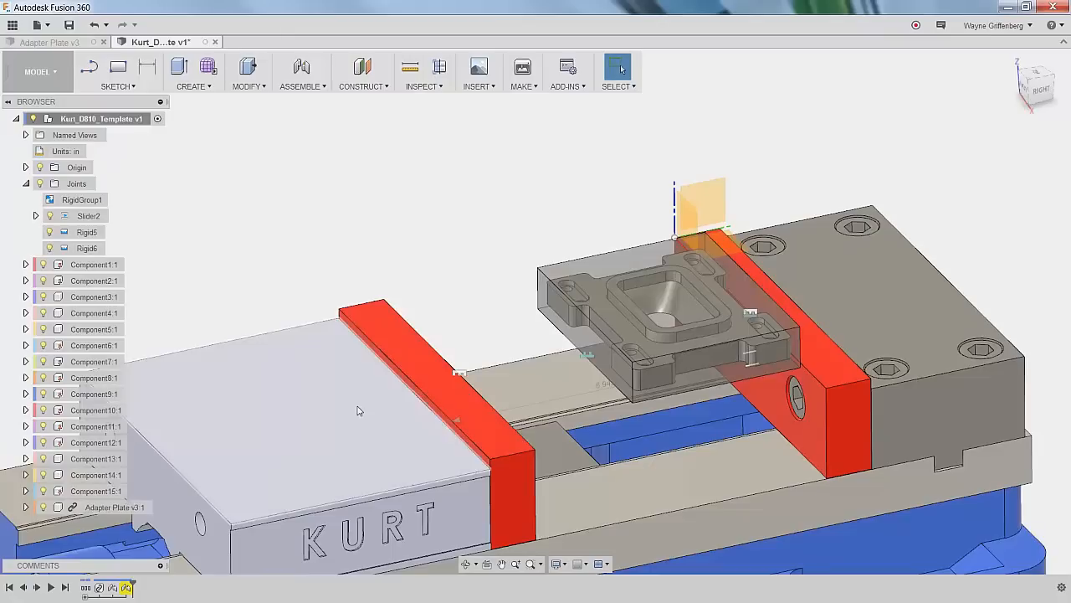
{"action": "left_click", "coordinate": [460, 374]}
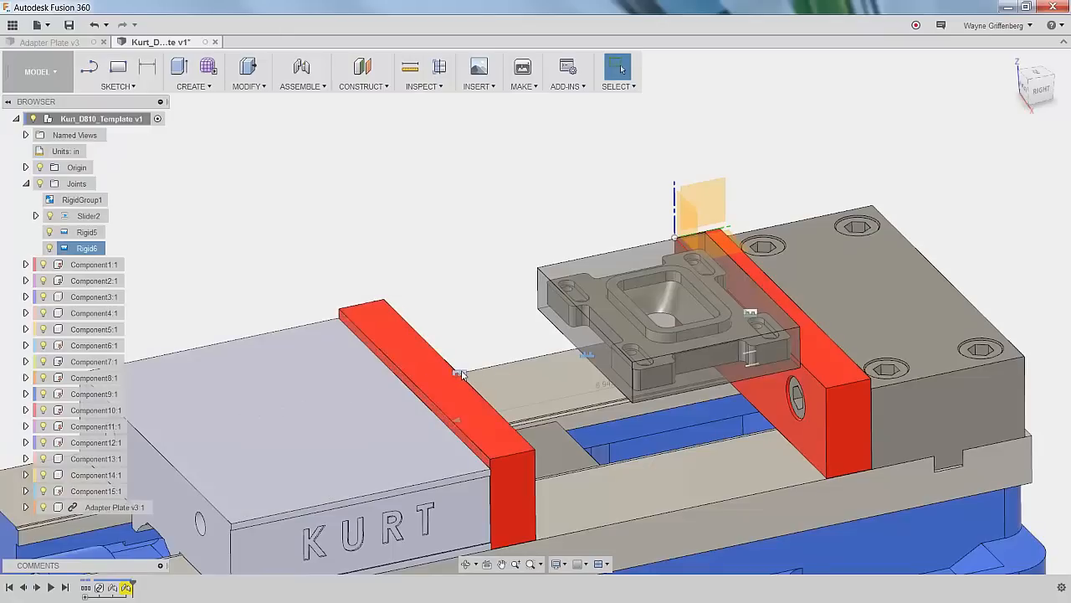
{"action": "right_click", "coordinate": [84, 249]}
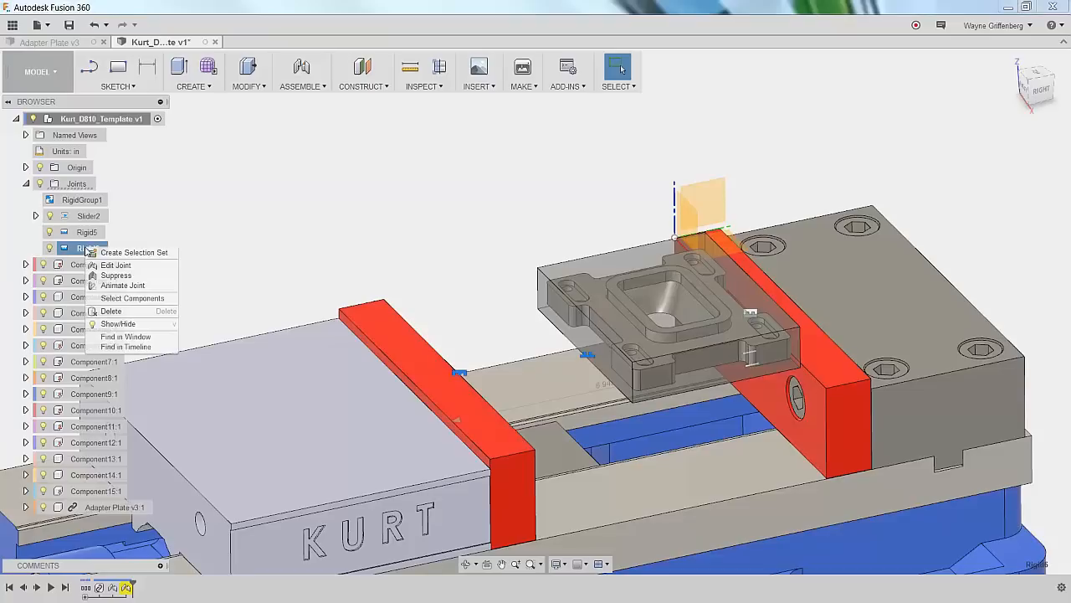
Slide the movable jaw toward the adapter plate and inspect the fit from several sides.
{"action": "left_click_drag", "start_coordinate": [447, 375], "coordinate": [575, 368]}
{"action": "middle_click_drag", "start_coordinate": [471, 229], "coordinate": [551, 410], "text": "shift"}
{"action": "left_click_drag", "start_coordinate": [559, 406], "coordinate": [556, 408]}
{"action": "middle_click_drag", "start_coordinate": [499, 143], "coordinate": [349, 267], "text": "shift"}
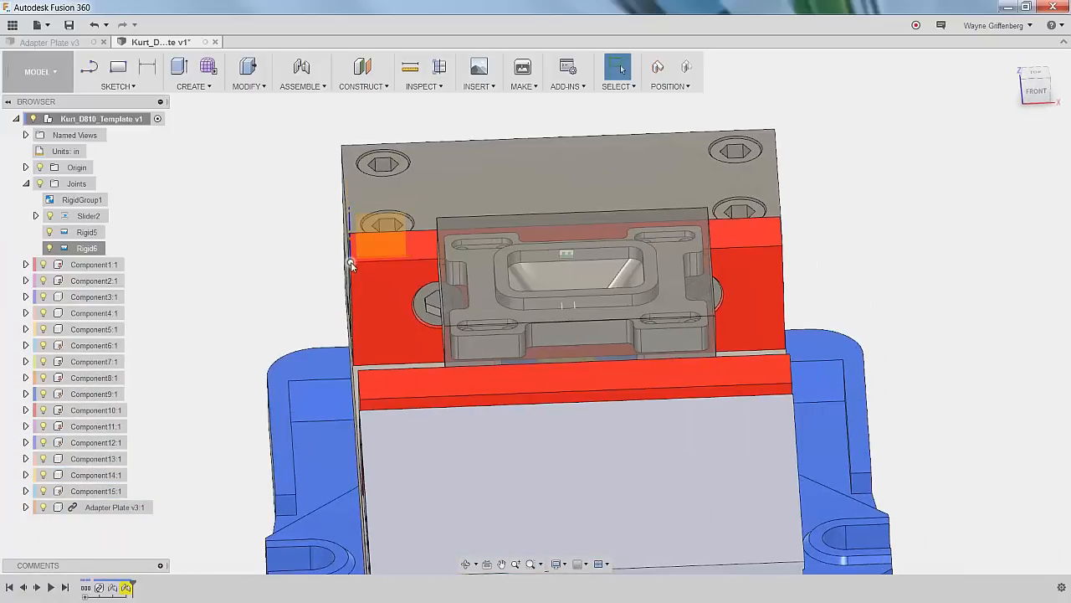
{"action": "middle_click_drag", "start_coordinate": [418, 256], "coordinate": [327, 462], "text": "shift"}
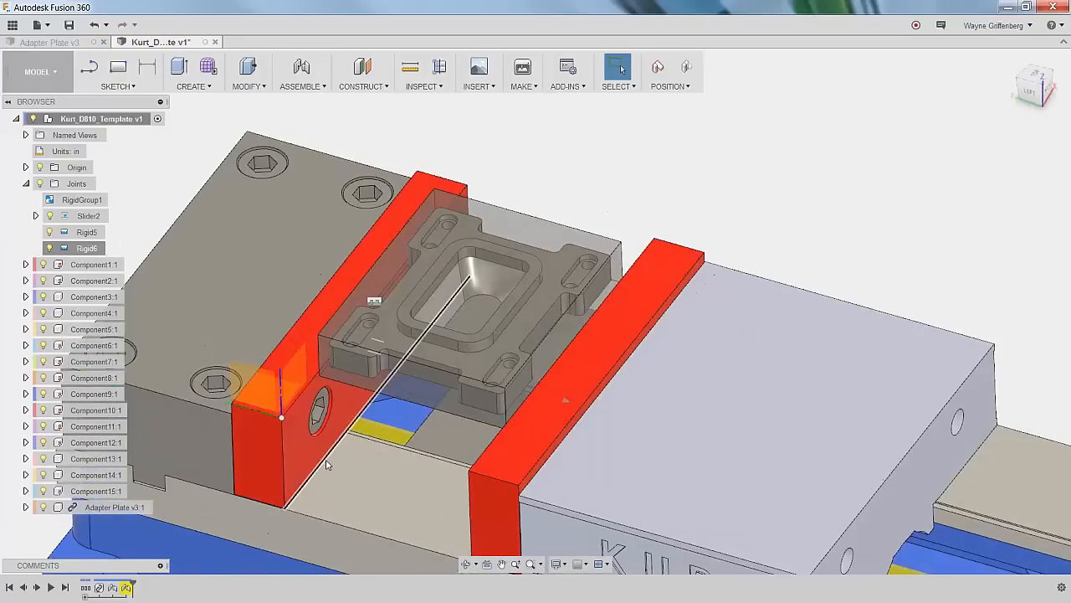
{"action": "middle_click_drag", "start_coordinate": [310, 375], "coordinate": [385, 238], "text": "shift"}
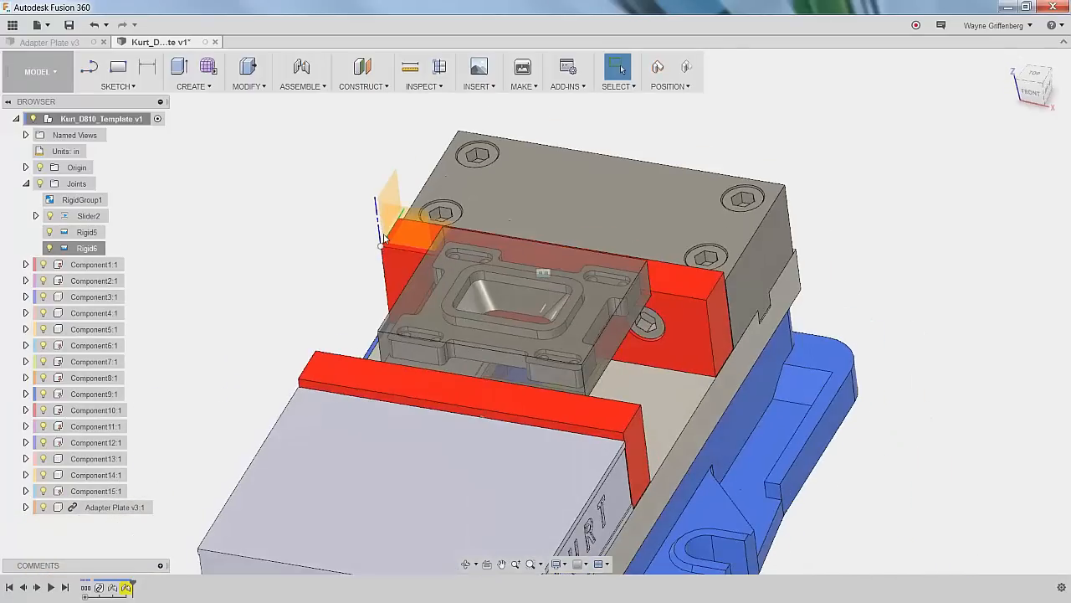
{"action": "middle_click_drag", "start_coordinate": [304, 255], "coordinate": [513, 308], "text": "shift"}
{"action": "scroll", "coordinate": [693, 229], "scroll_direction": "down", "scroll_amount": 3}
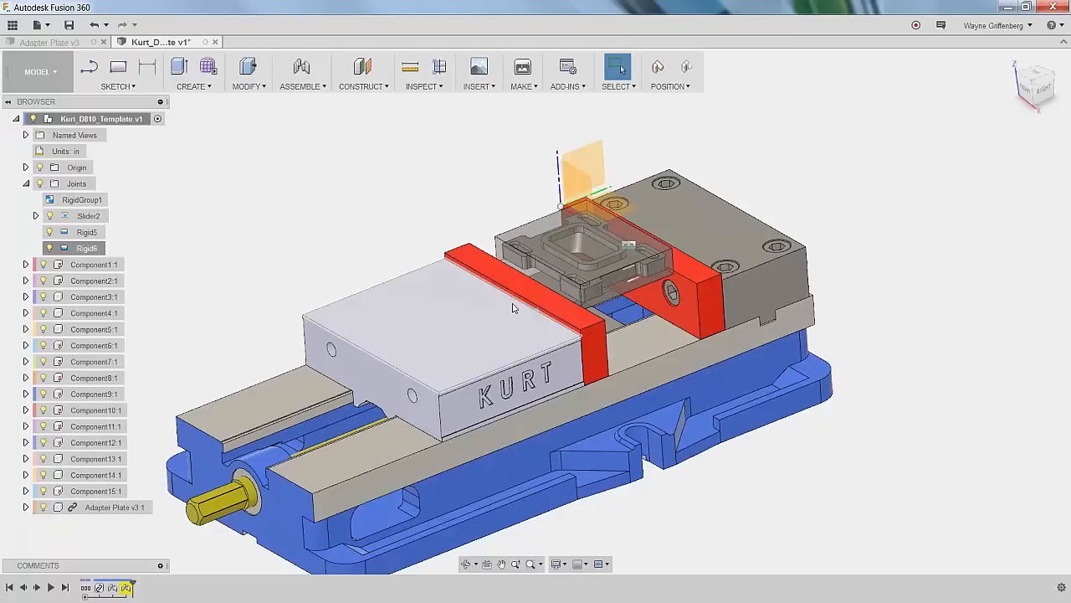
Collapse the Joints folder and examine the adapter plate and its stock between the red jaws.
{"action": "left_click", "coordinate": [25, 184]}
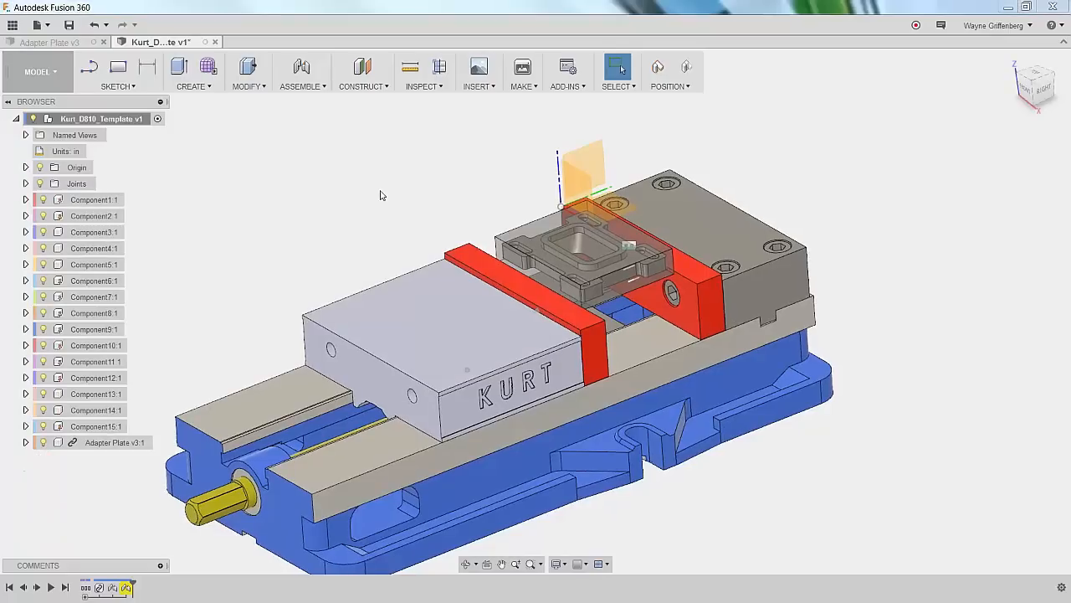
{"action": "scroll", "coordinate": [548, 254], "scroll_direction": "up", "scroll_amount": 5}
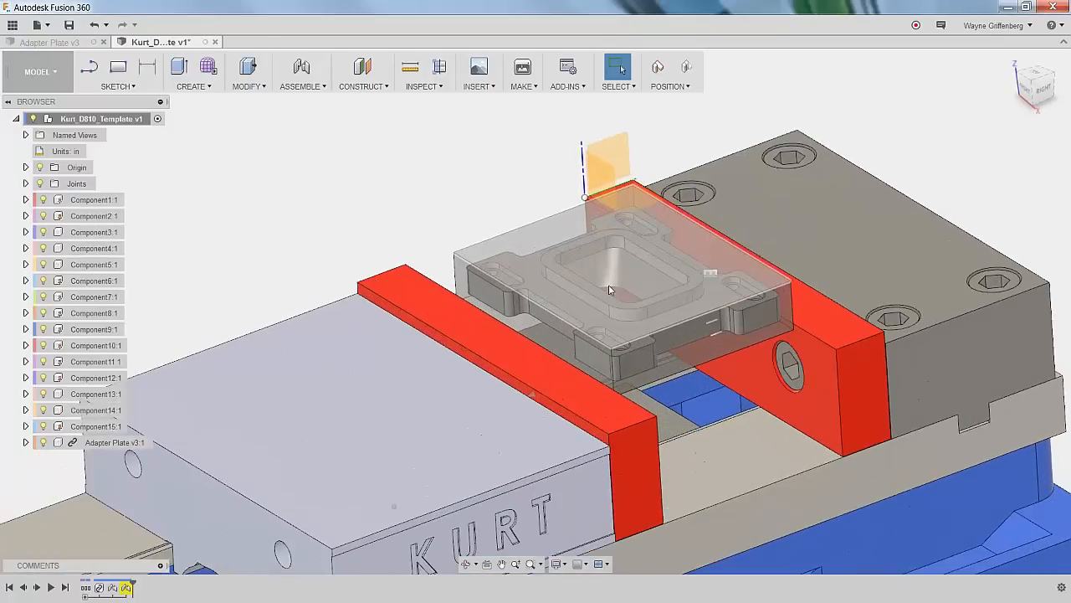
{"action": "scroll", "coordinate": [609, 290], "scroll_direction": "up", "scroll_amount": 3}
{"action": "middle_click_drag", "start_coordinate": [625, 327], "coordinate": [396, 193], "text": "shift"}
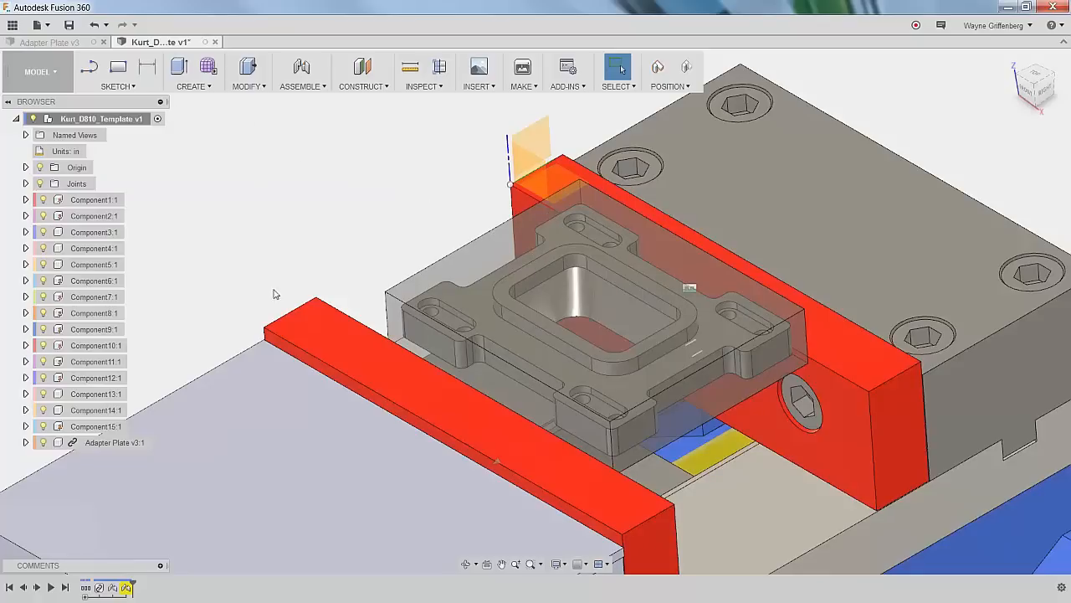
Switch to the Adapter Plate design and hide its Stock body.
{"action": "left_click", "coordinate": [55, 42]}
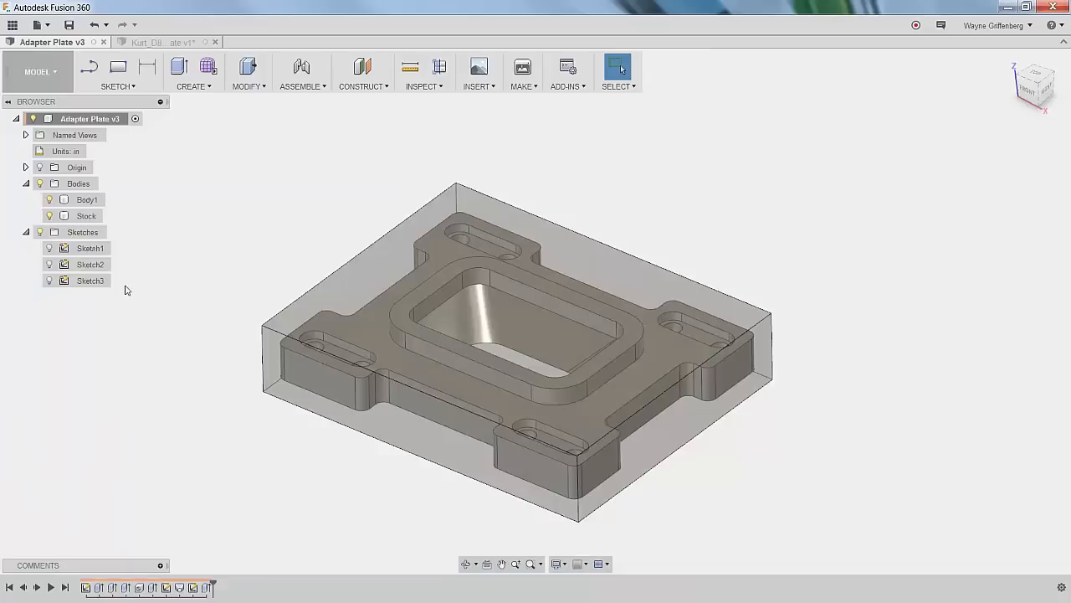
{"action": "left_click", "coordinate": [83, 216]}
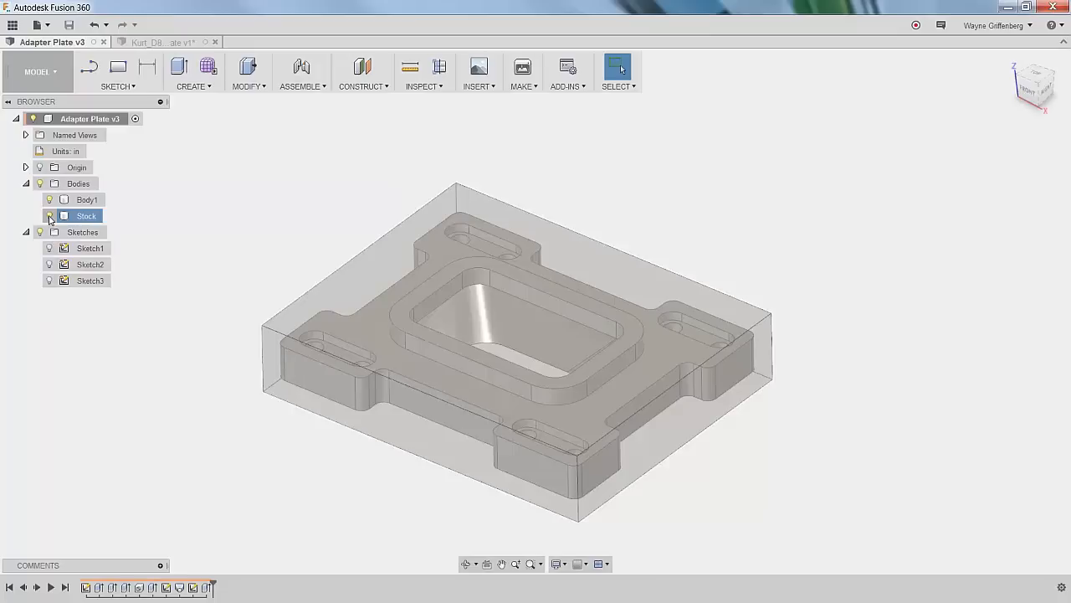
{"action": "left_click", "coordinate": [50, 216]}
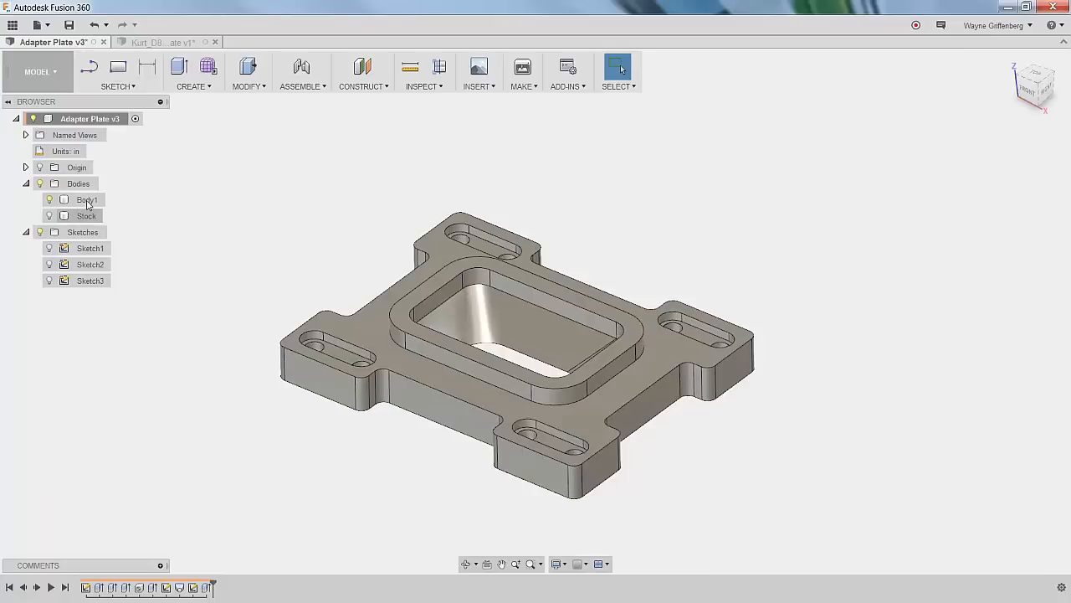
{"action": "scroll", "coordinate": [308, 211], "scroll_direction": "up", "scroll_amount": 2}
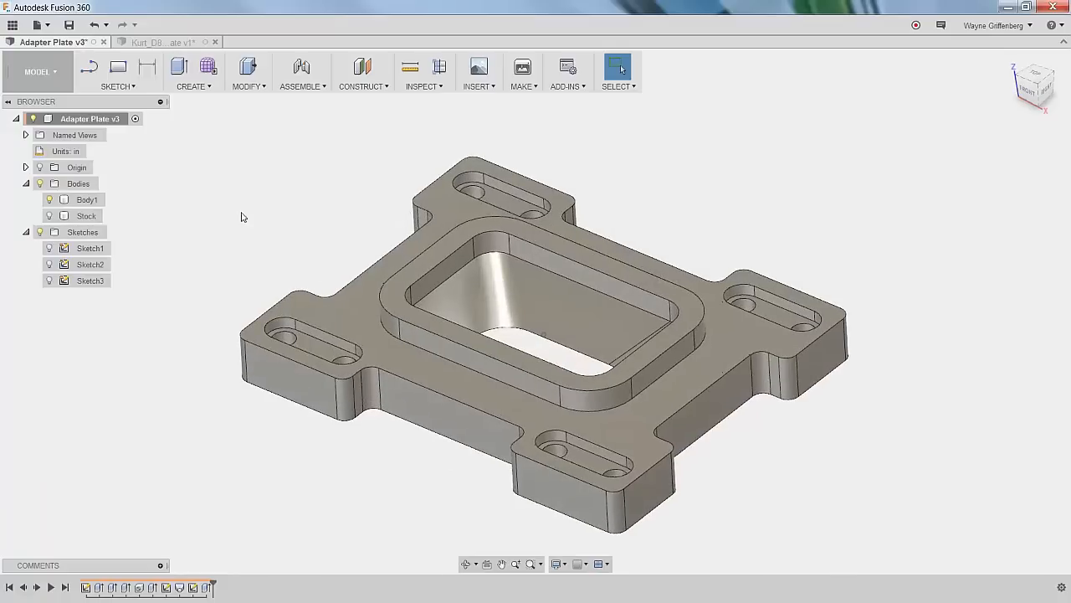
Save the Adapter Plate design as a new version with the description "User Saved".
{"action": "left_click", "coordinate": [142, 43]}
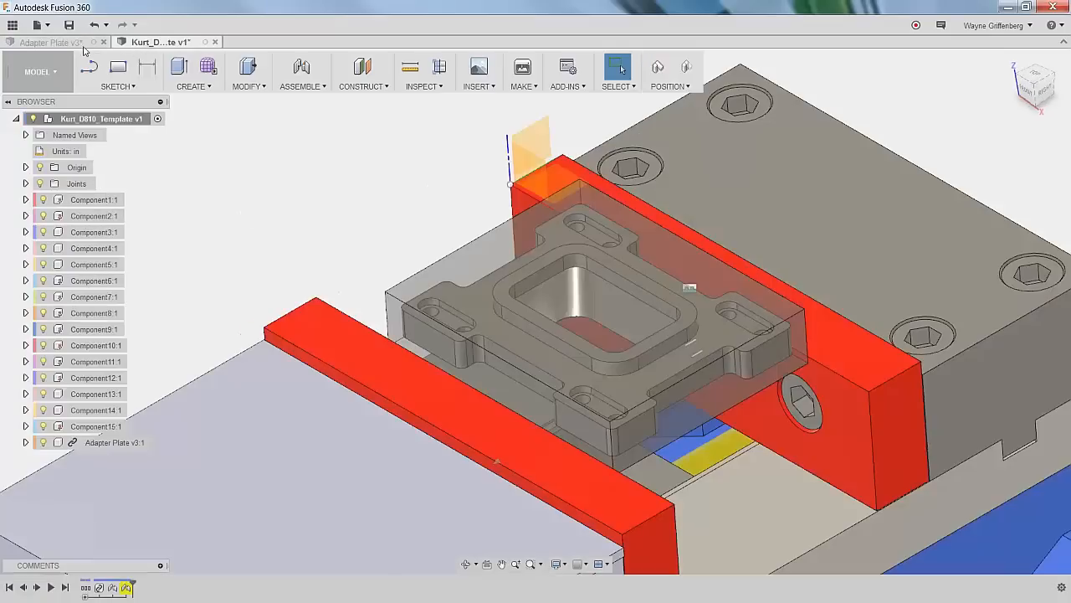
{"action": "left_click", "coordinate": [73, 42]}
{"action": "left_click", "coordinate": [70, 26]}
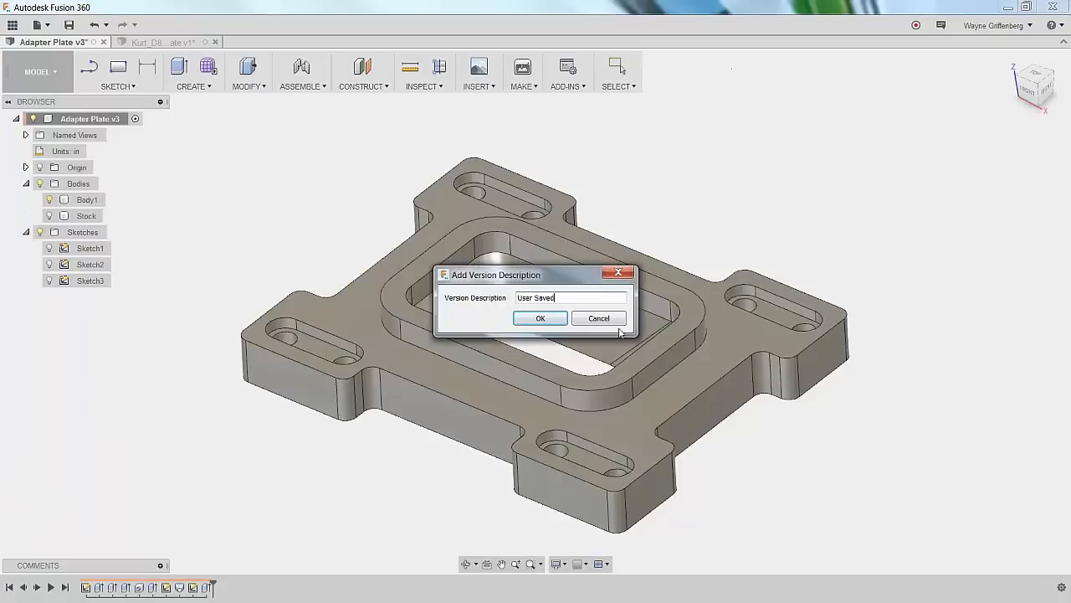
{"action": "key", "text": "Return"}
Return to the Kurt_D810_Template design and update the linked Adapter Plate component to its latest version.
{"action": "left_click", "coordinate": [143, 43]}
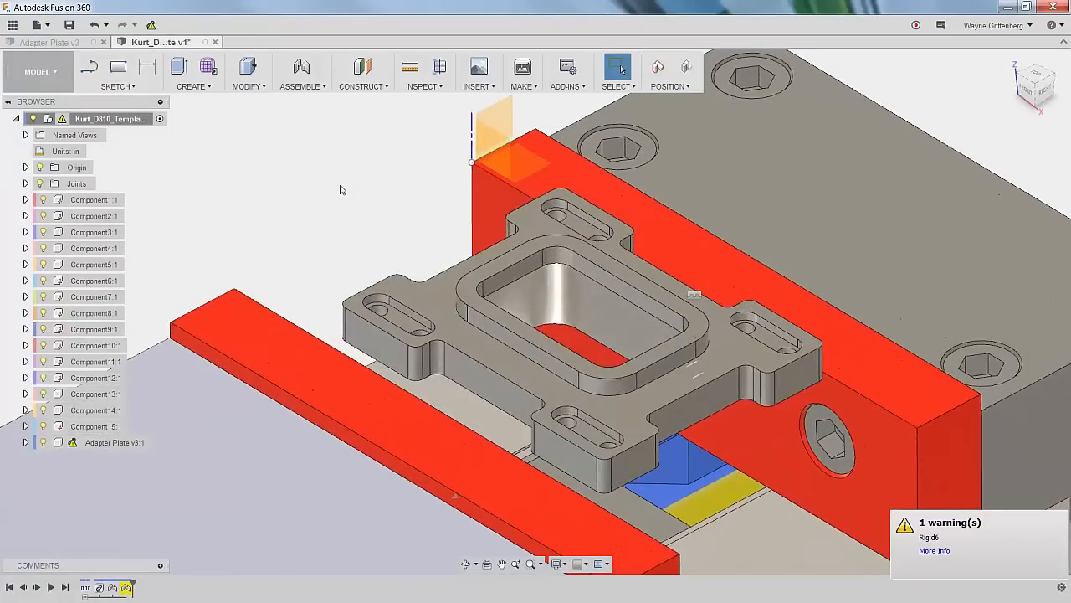
{"action": "scroll", "coordinate": [536, 305], "scroll_direction": "down", "scroll_amount": 2}
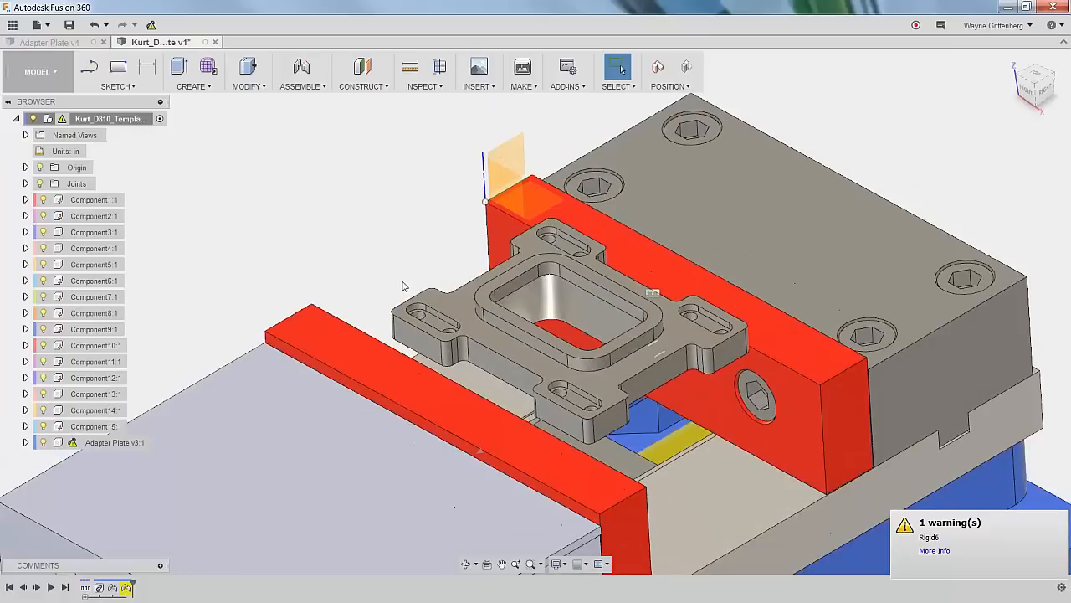
{"action": "left_click", "coordinate": [72, 441]}
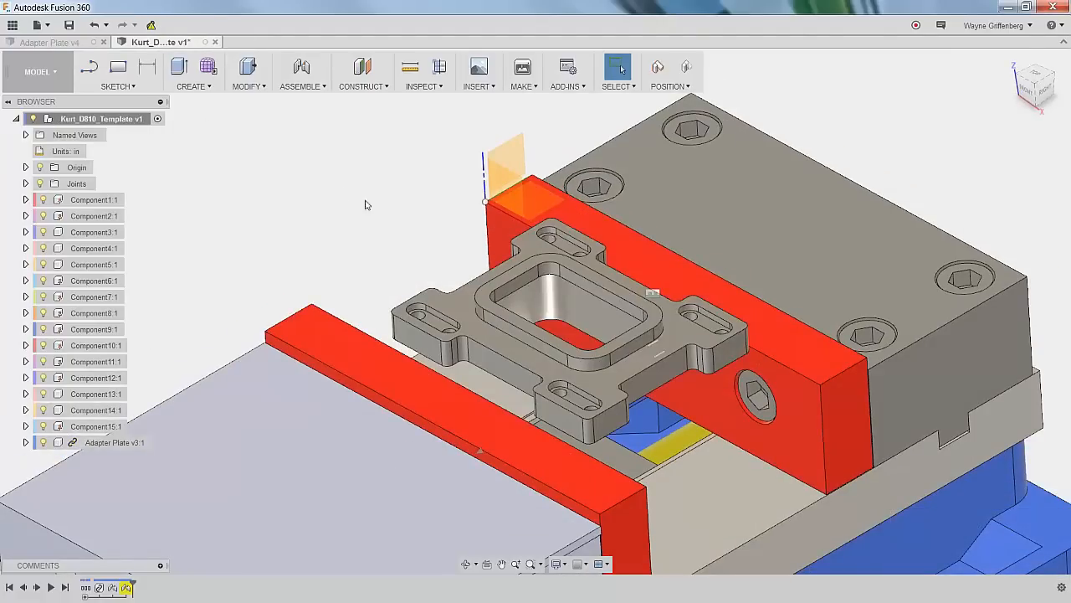
Expand the Adapter Plate component to list its contents and switch to the CAM workspace.
{"action": "scroll", "coordinate": [494, 294], "scroll_direction": "up", "scroll_amount": 2}
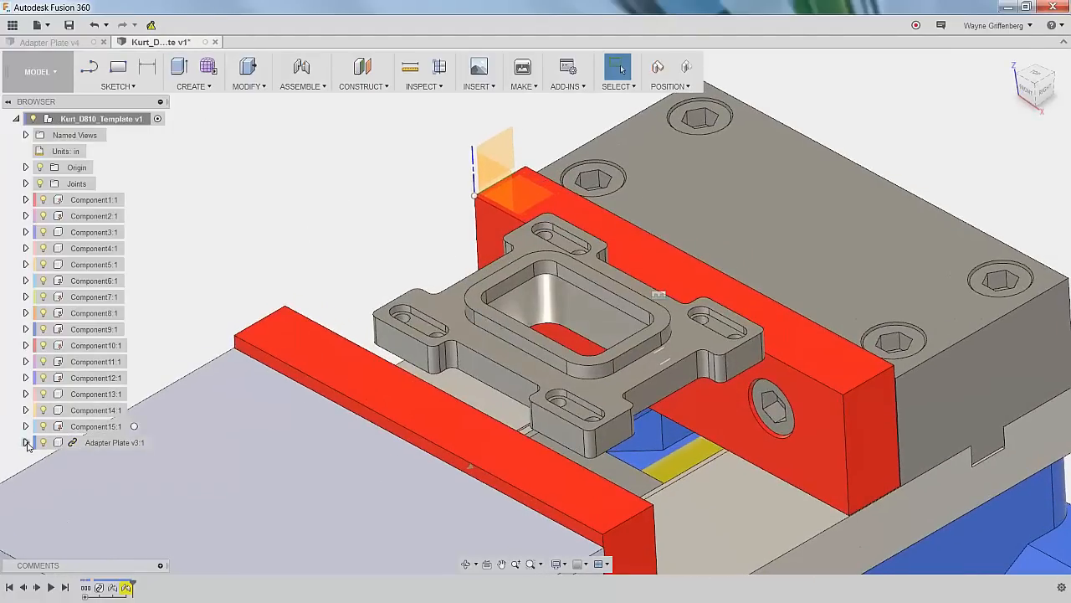
{"action": "left_click", "coordinate": [26, 441]}
{"action": "scroll", "coordinate": [346, 203], "scroll_direction": "up", "scroll_amount": 2}
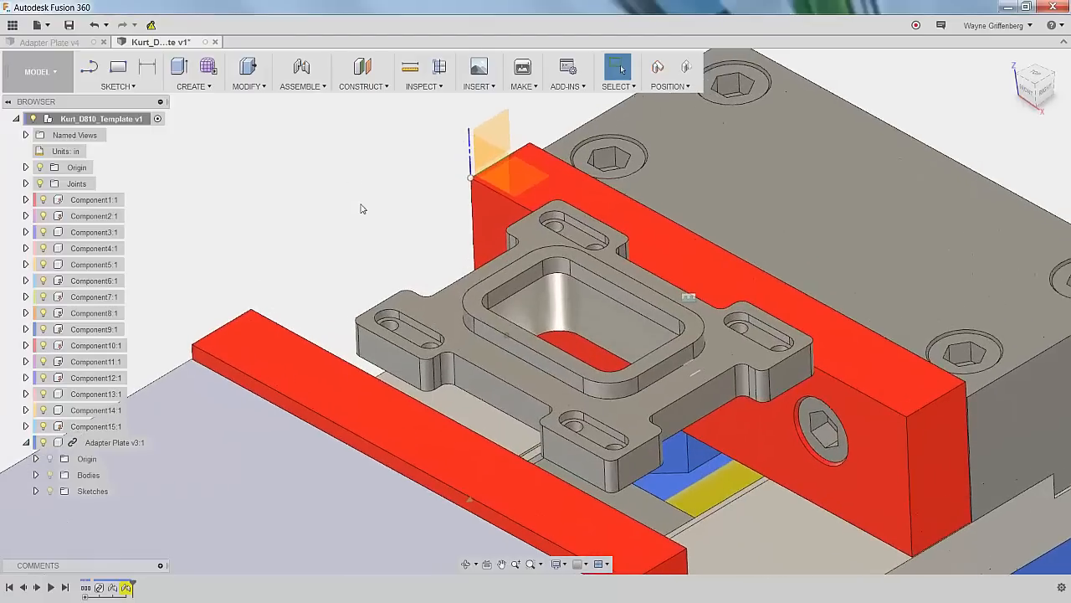
{"action": "scroll", "coordinate": [360, 208], "scroll_direction": "down", "scroll_amount": 2}
{"action": "scroll", "coordinate": [361, 208], "scroll_direction": "down", "scroll_amount": 1}
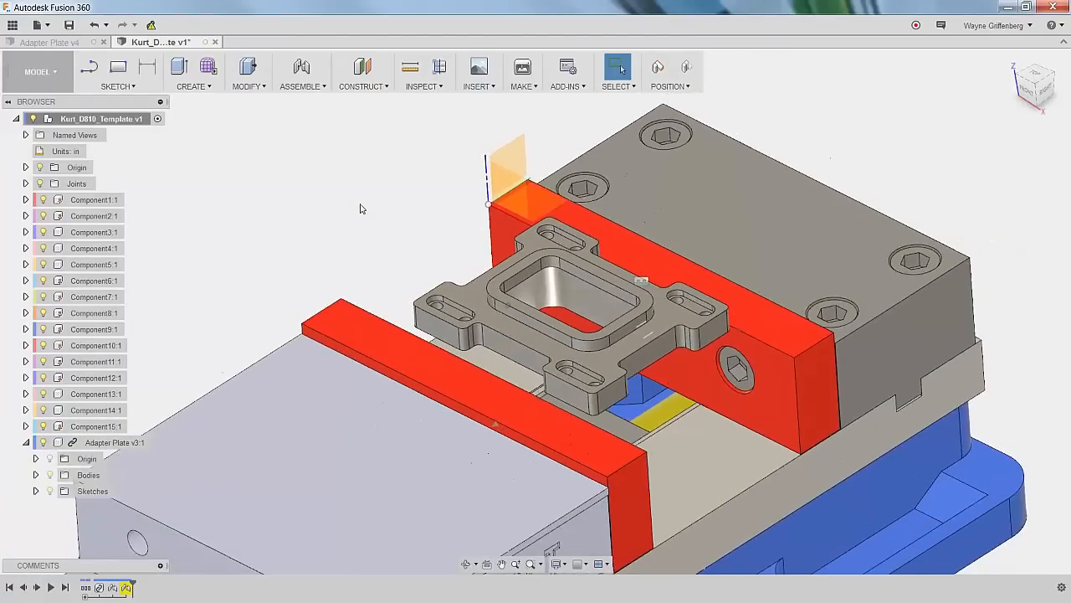
{"action": "scroll", "coordinate": [361, 208], "scroll_direction": "up", "scroll_amount": 1}
{"action": "left_click", "coordinate": [37, 72]}
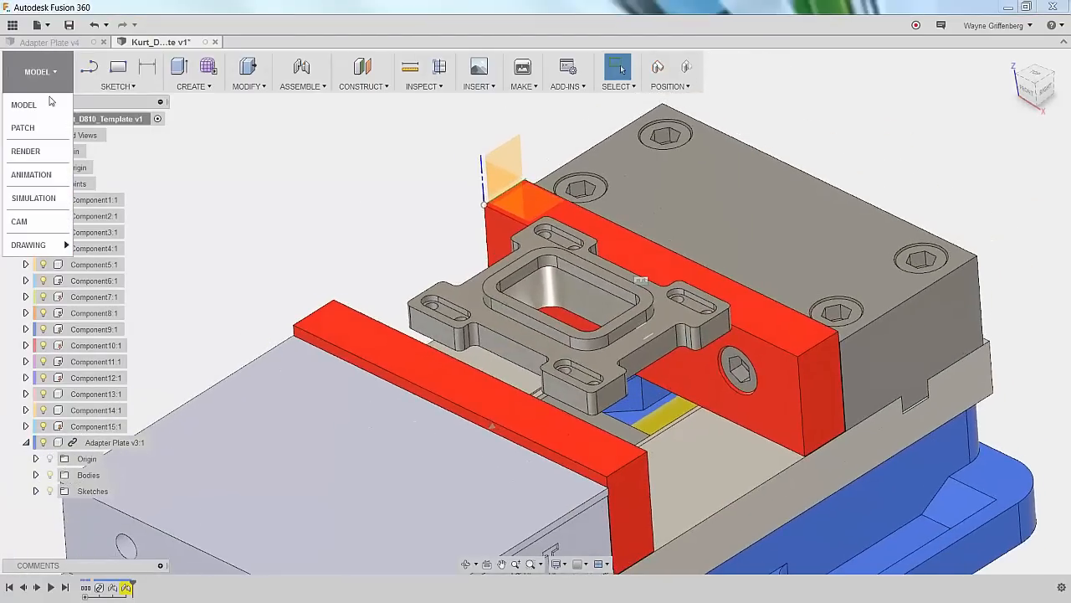
{"action": "left_click", "coordinate": [20, 221]}
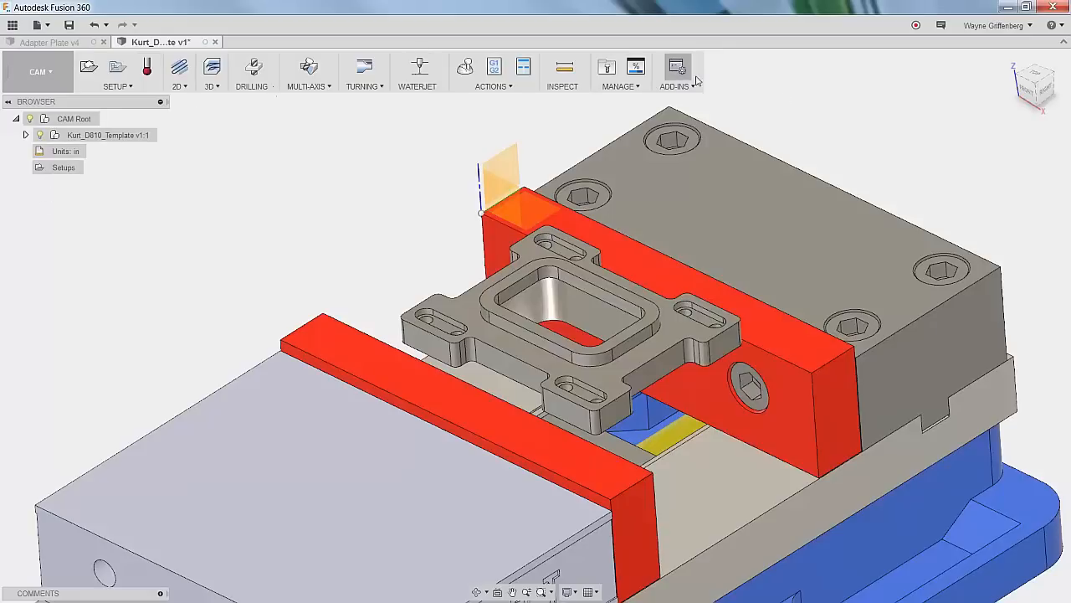
Start a new CAM setup with Milling as the operation type and Model orientation for the work coordinate system.
{"action": "left_click", "coordinate": [89, 68]}
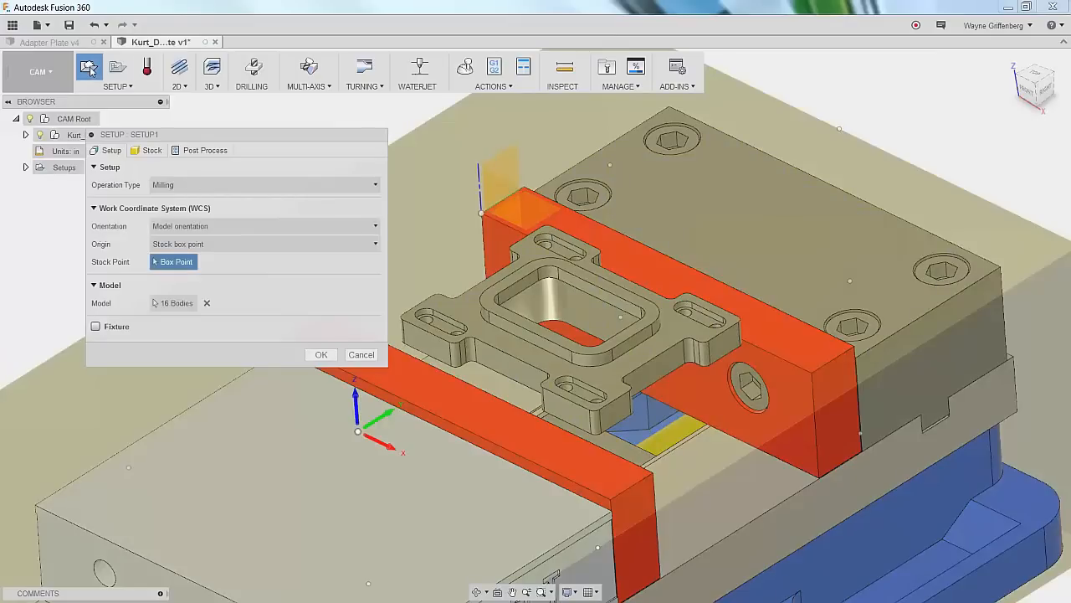
{"action": "key", "text": "F6"}
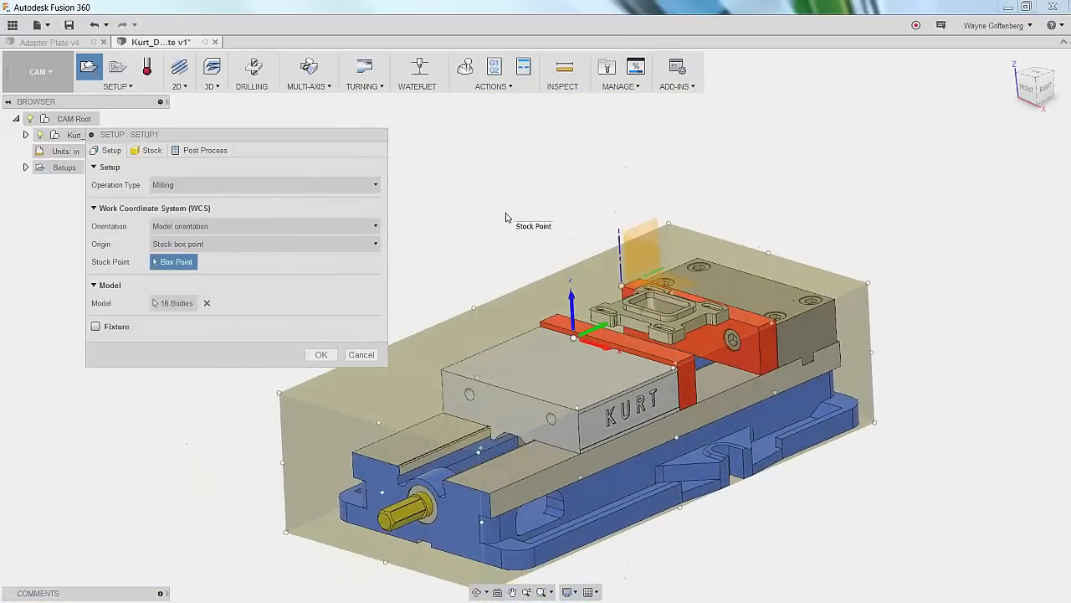
{"action": "scroll", "coordinate": [507, 220], "scroll_direction": "up", "scroll_amount": 5}
{"action": "middle_click_drag", "start_coordinate": [507, 219], "coordinate": [550, 282], "text": "shift"}
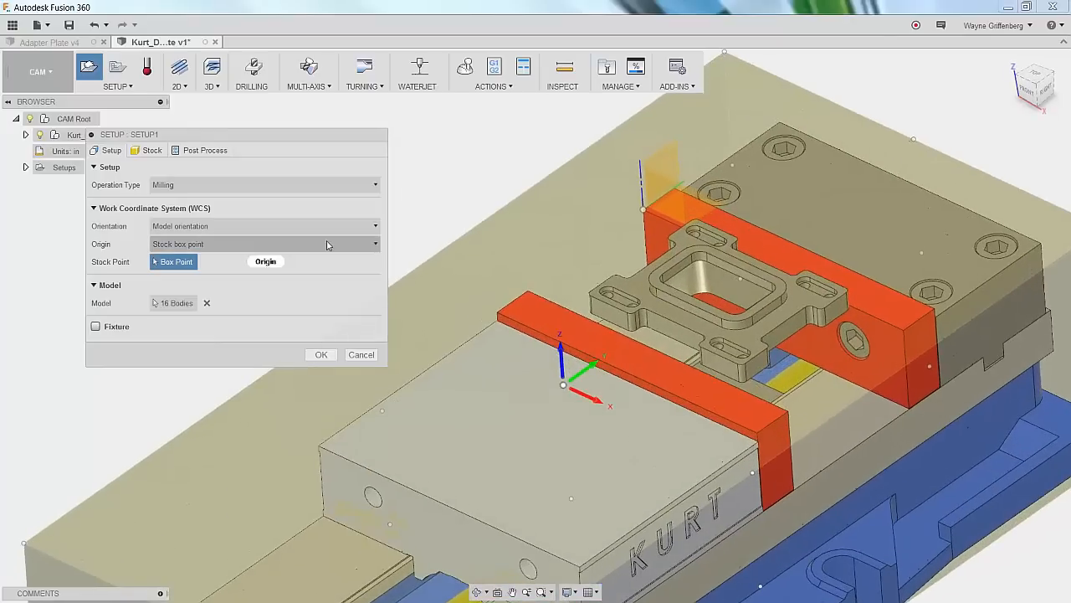
{"action": "left_click", "coordinate": [181, 185]}
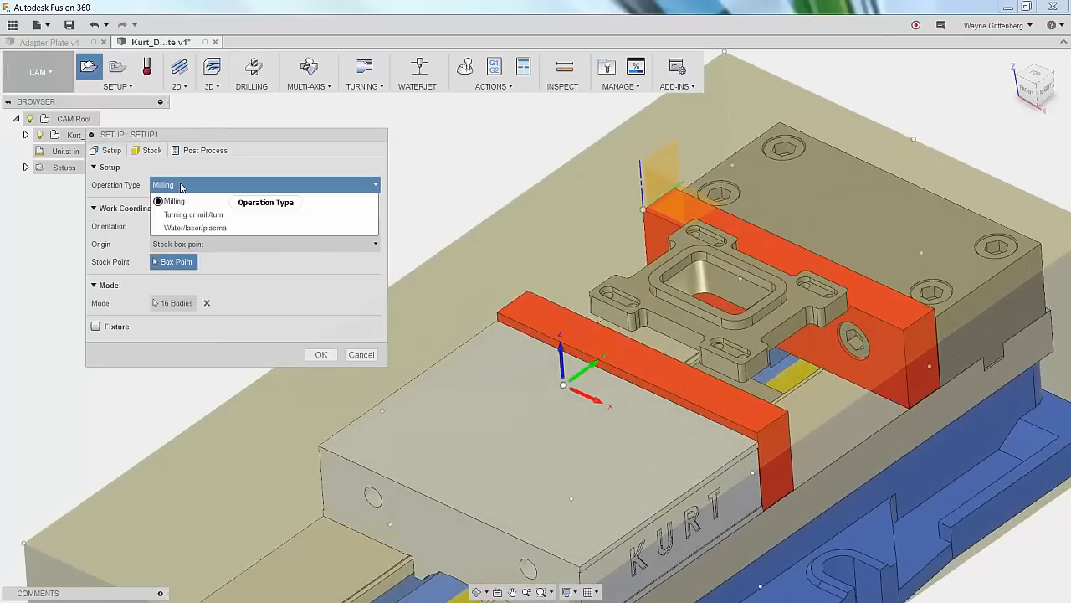
{"action": "left_click", "coordinate": [190, 187]}
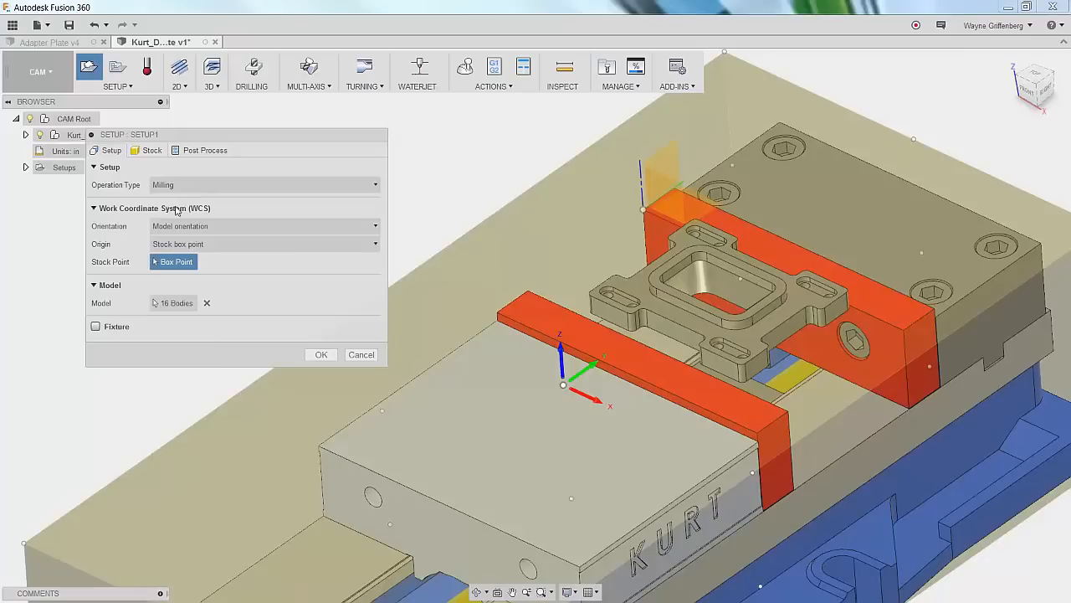
{"action": "left_click", "coordinate": [186, 228]}
{"action": "left_click", "coordinate": [187, 229]}
{"action": "left_click_drag", "start_coordinate": [237, 142], "coordinate": [231, 133]}
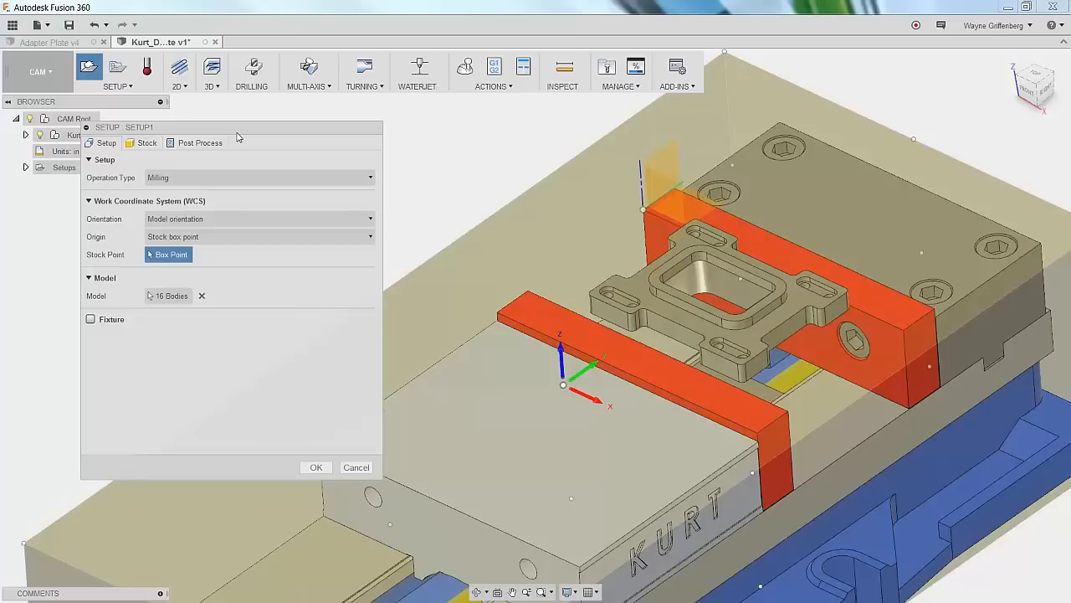
Clear the setup's default model selection and pick only the adapter plate body as the model.
{"action": "left_click", "coordinate": [201, 298]}
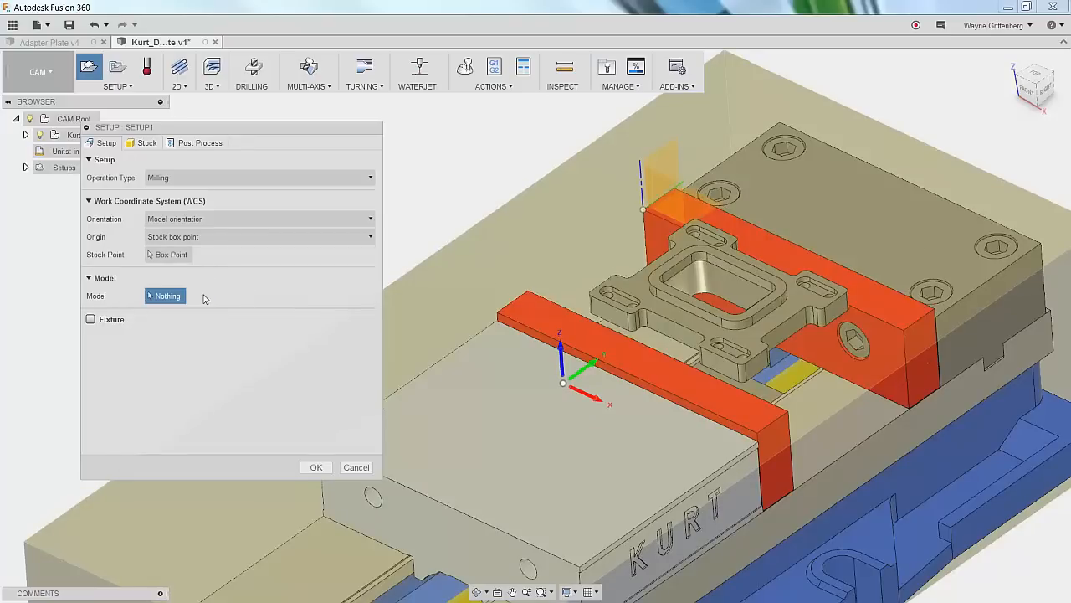
{"action": "left_click", "coordinate": [662, 294]}
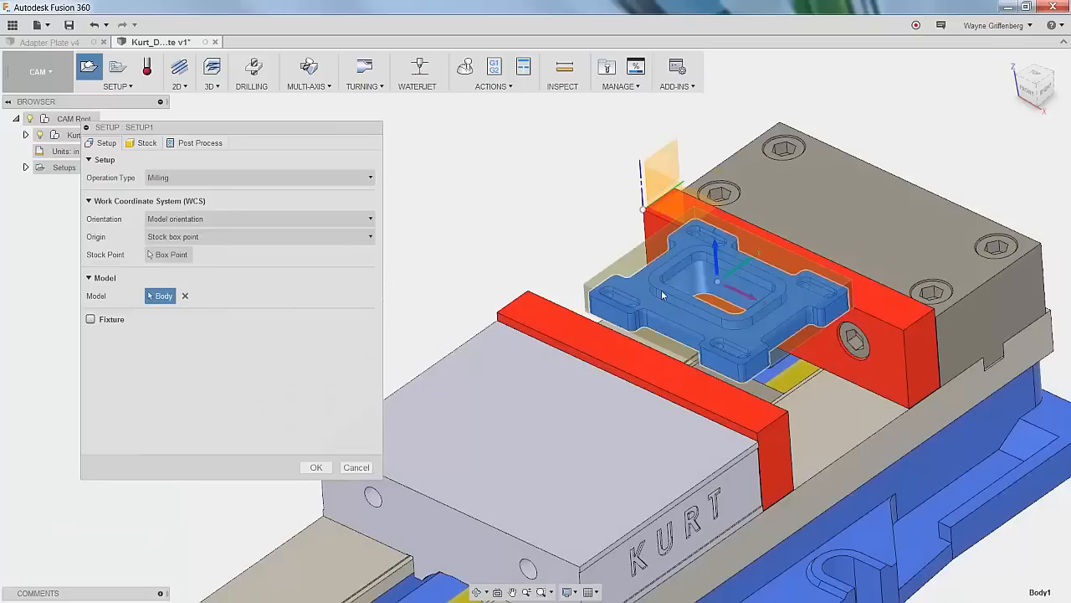
{"action": "scroll", "coordinate": [662, 294], "scroll_direction": "up", "scroll_amount": 5}
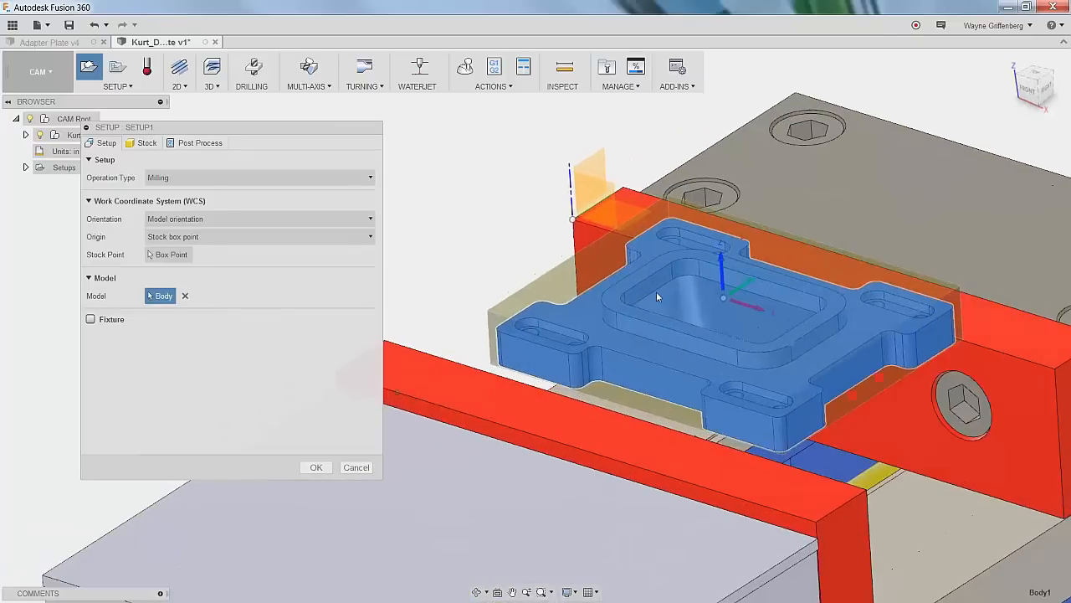
{"action": "scroll", "coordinate": [677, 306], "scroll_direction": "down", "scroll_amount": 2}
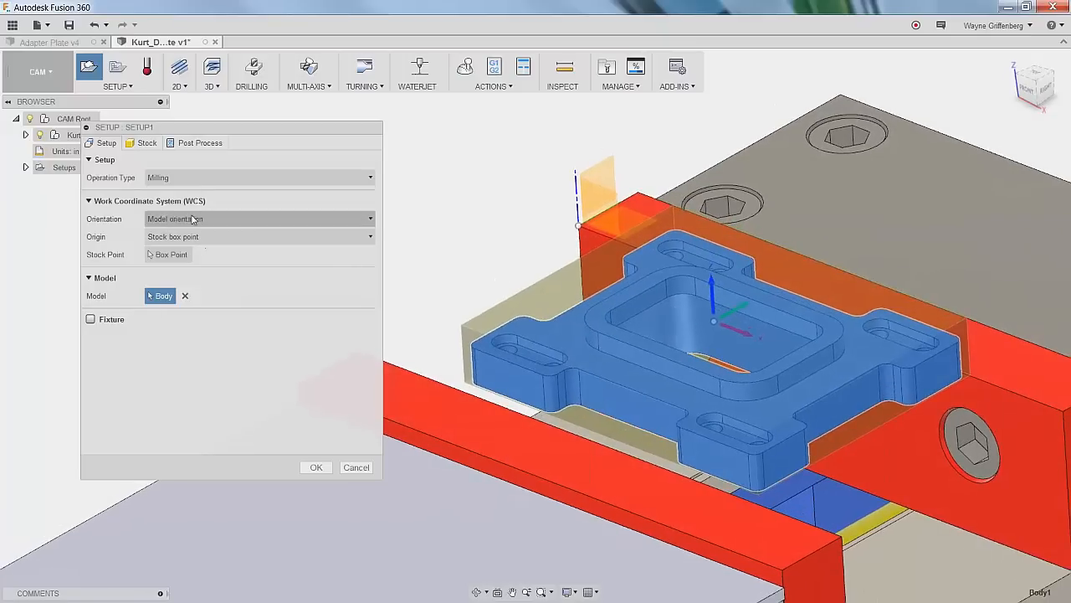
Try Model origin as the work coordinate system origin and check its location on the vise jaw.
{"action": "mouse_move", "coordinate": [187, 224]}
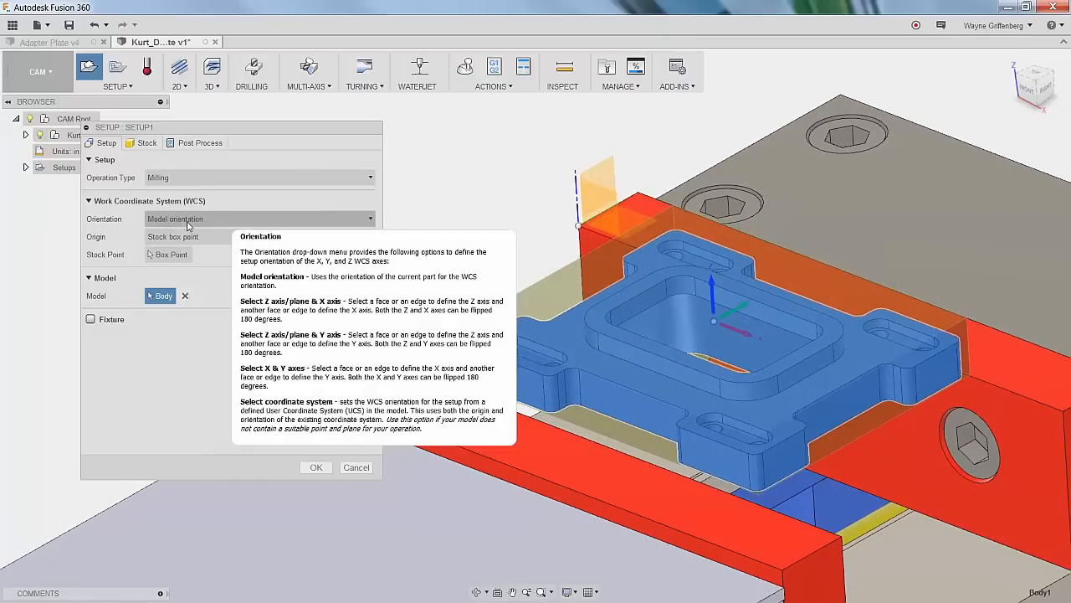
{"action": "left_click", "coordinate": [169, 255]}
{"action": "left_click", "coordinate": [184, 237]}
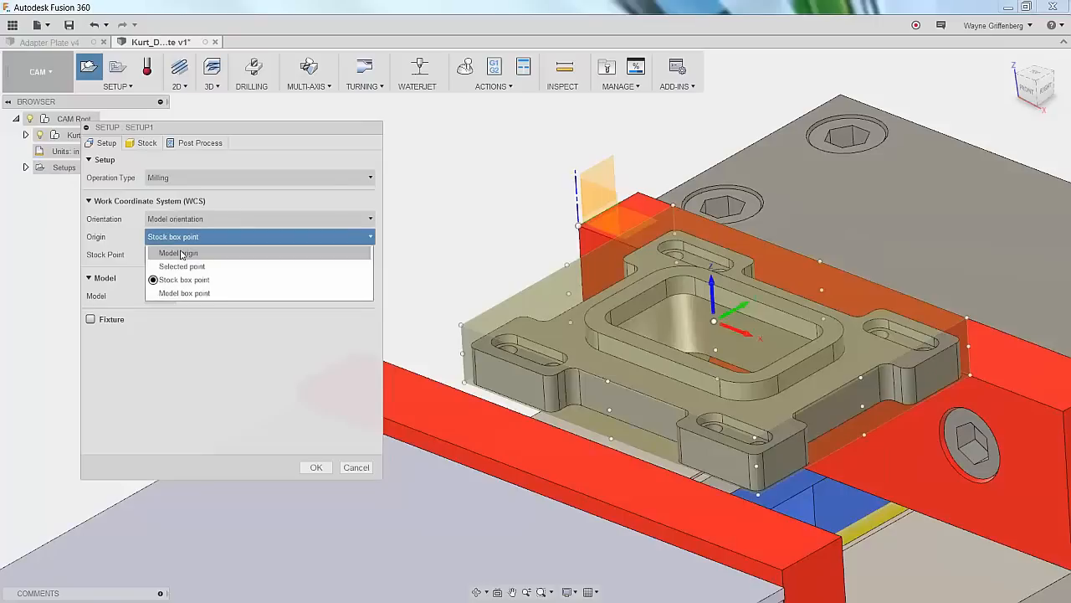
{"action": "left_click", "coordinate": [180, 253]}
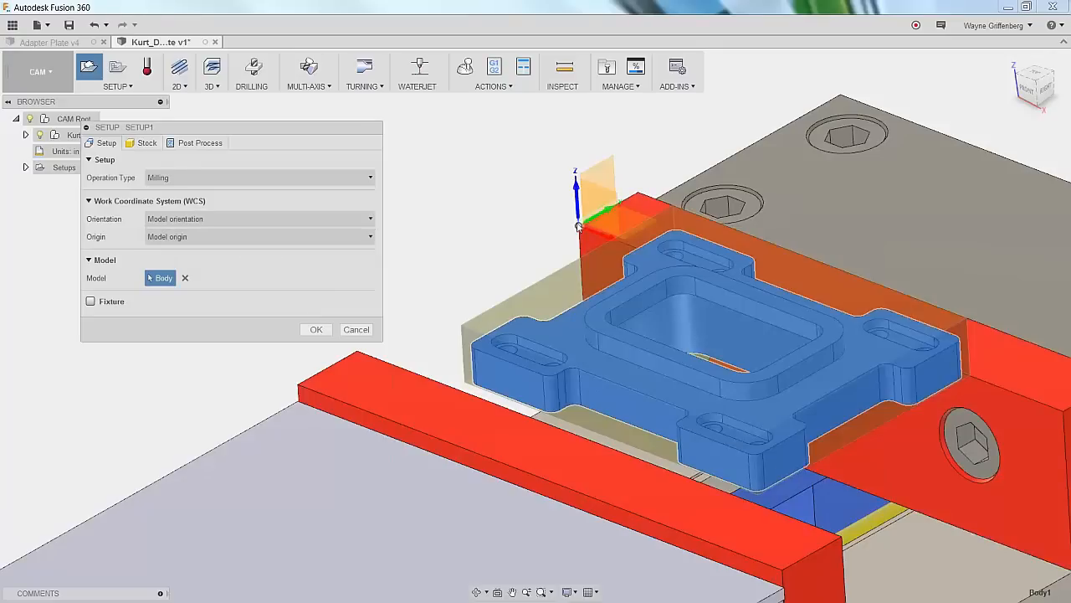
{"action": "middle_click_drag", "start_coordinate": [555, 198], "coordinate": [500, 217], "text": "shift"}
{"action": "scroll", "coordinate": [515, 310], "scroll_direction": "up", "scroll_amount": 2}
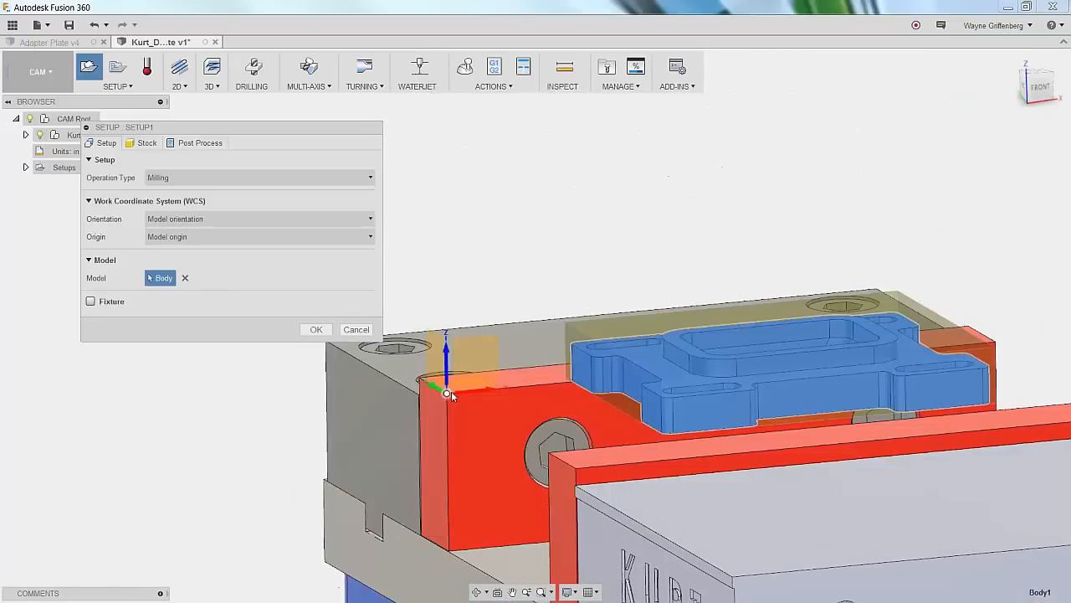
{"action": "middle_click_drag", "start_coordinate": [449, 397], "coordinate": [608, 282], "text": "shift"}
Set the origin to Stock box point and place it on the top back-left corner of the stock box.
{"action": "left_click", "coordinate": [172, 238]}
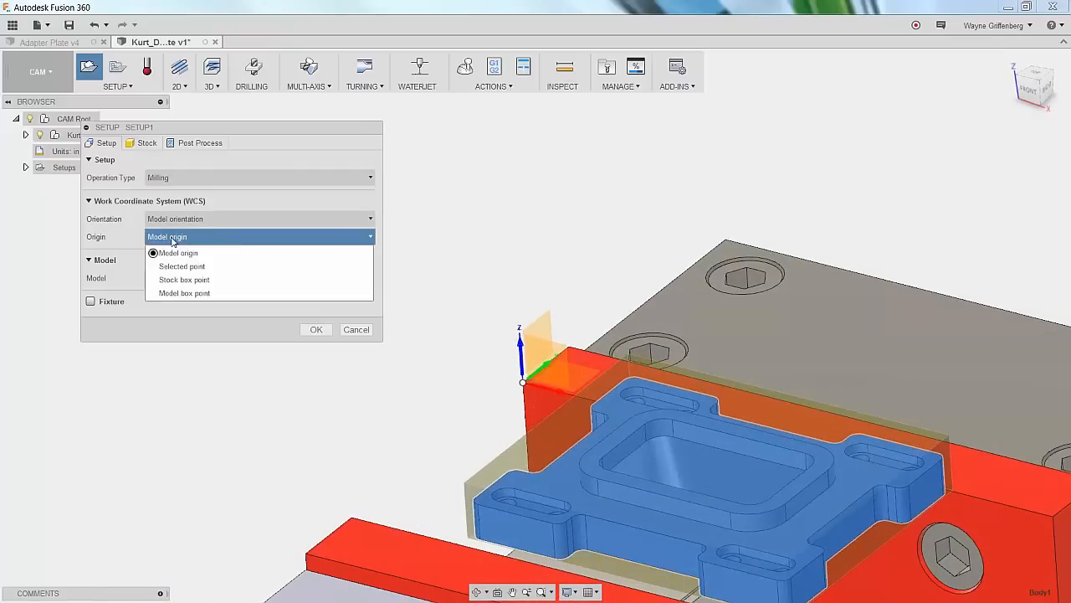
{"action": "left_click", "coordinate": [180, 280]}
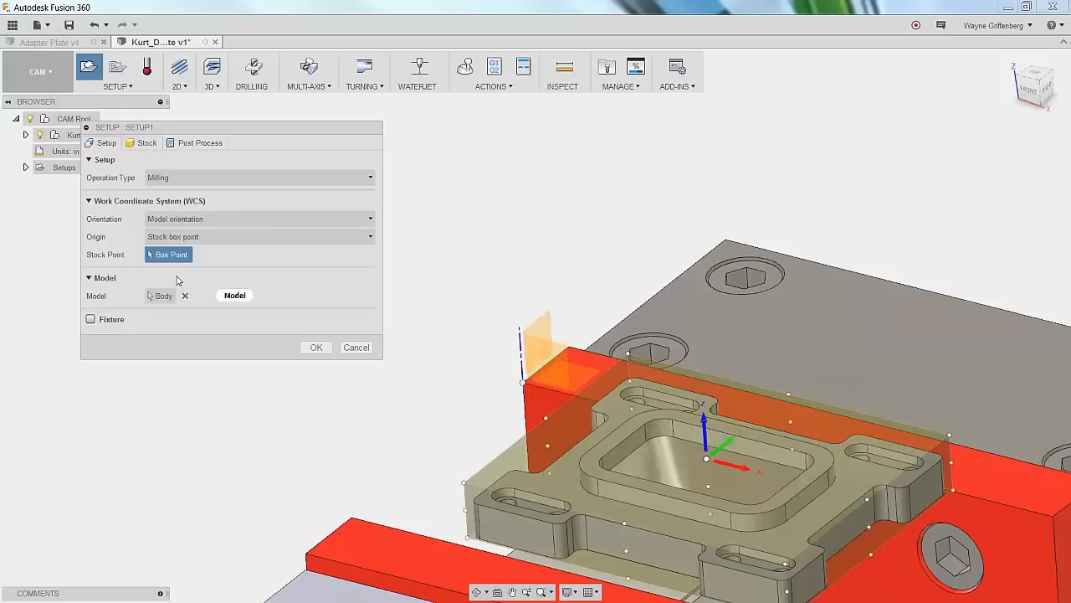
{"action": "left_click", "coordinate": [627, 353]}
{"action": "middle_click_drag", "start_coordinate": [608, 331], "coordinate": [590, 274], "text": "shift"}
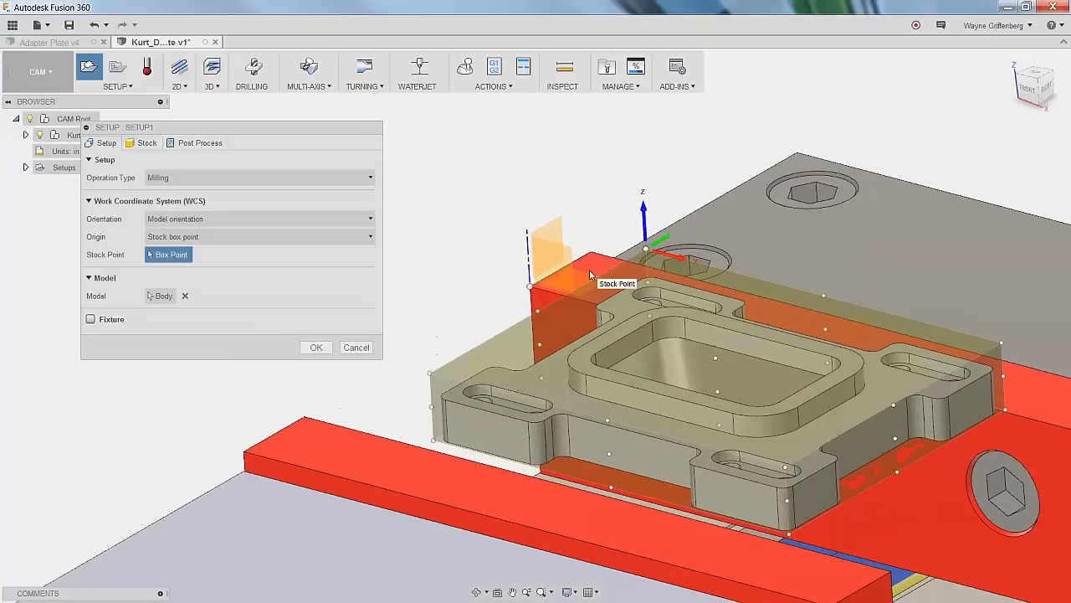
Define the stock as From solid using the Adapter Plate's Stock body, and accept the setup.
{"action": "left_click", "coordinate": [147, 143]}
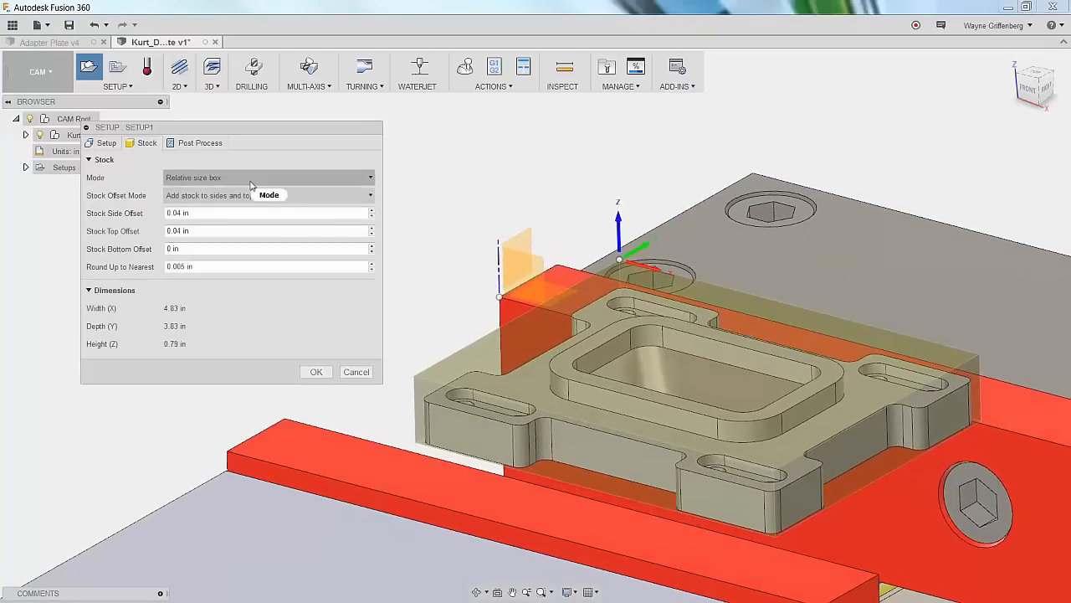
{"action": "left_click", "coordinate": [251, 179]}
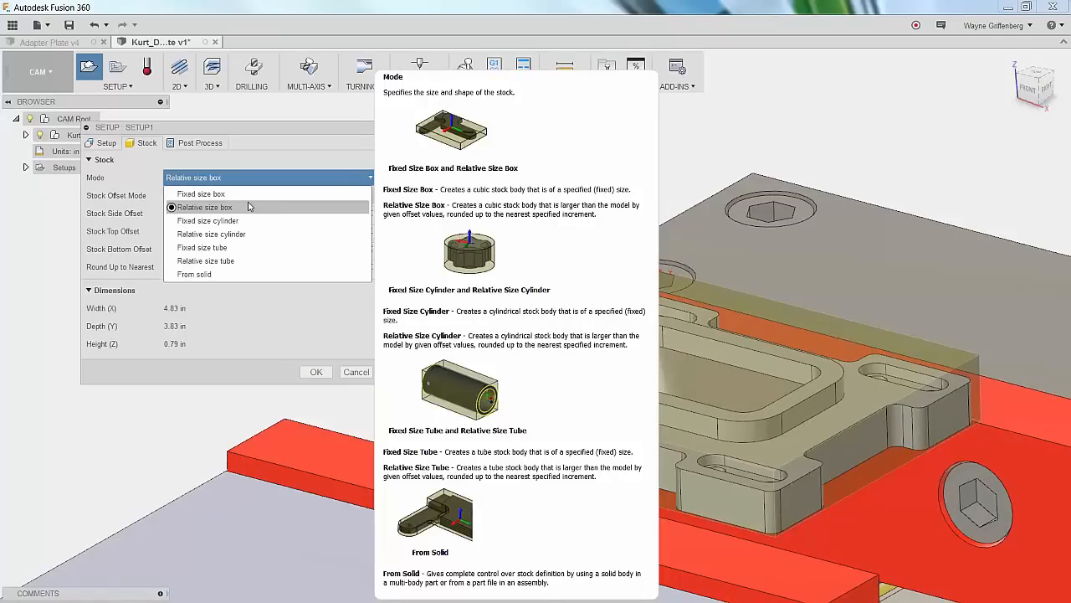
{"action": "left_click", "coordinate": [201, 274]}
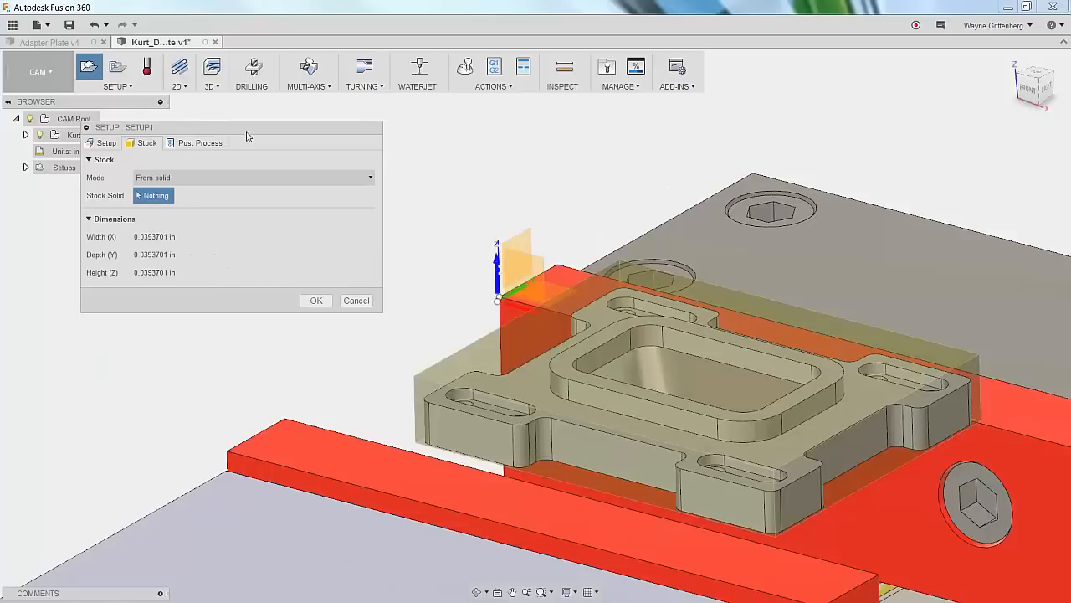
{"action": "left_click", "coordinate": [25, 135]}
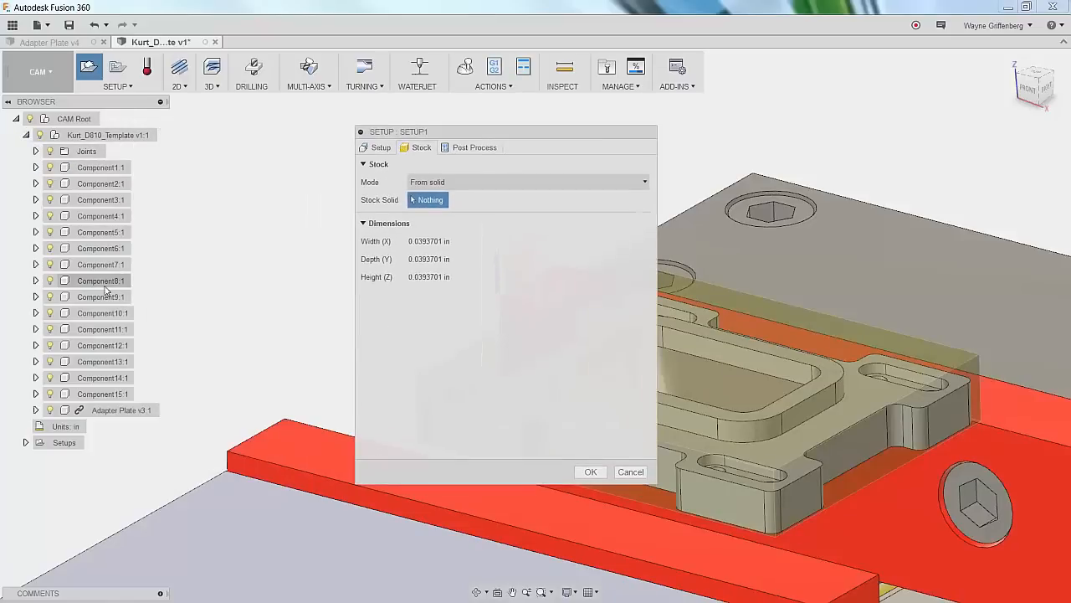
{"action": "left_click", "coordinate": [35, 410]}
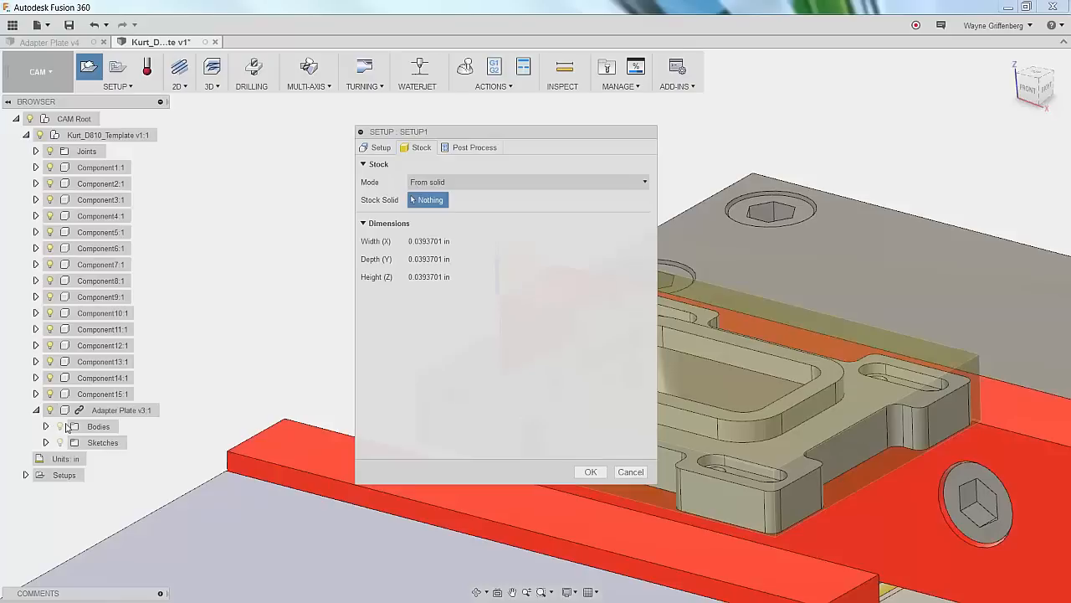
{"action": "left_click", "coordinate": [46, 426]}
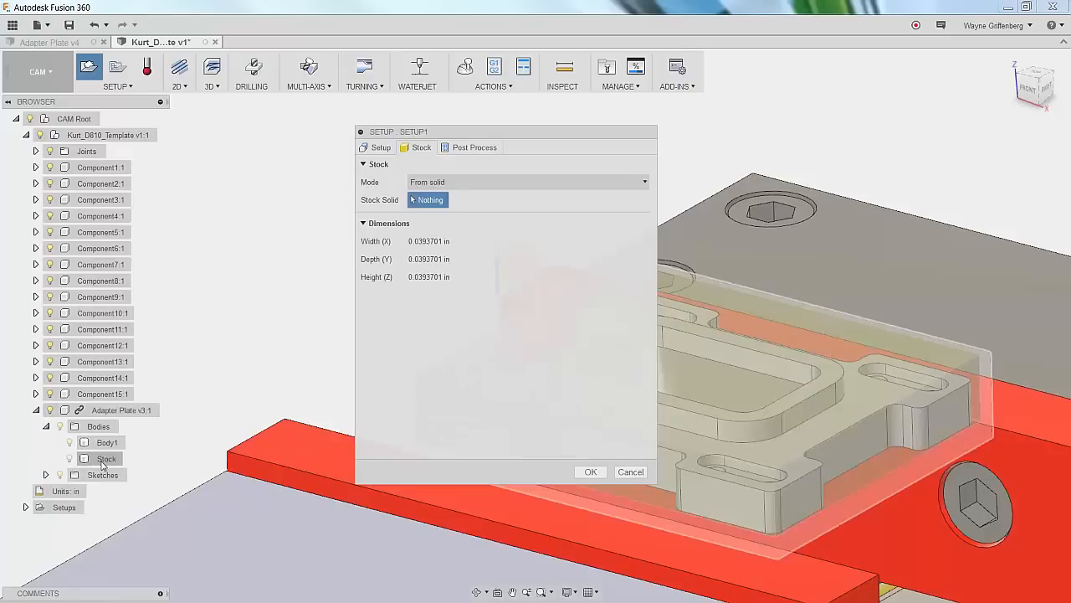
{"action": "left_click", "coordinate": [104, 460]}
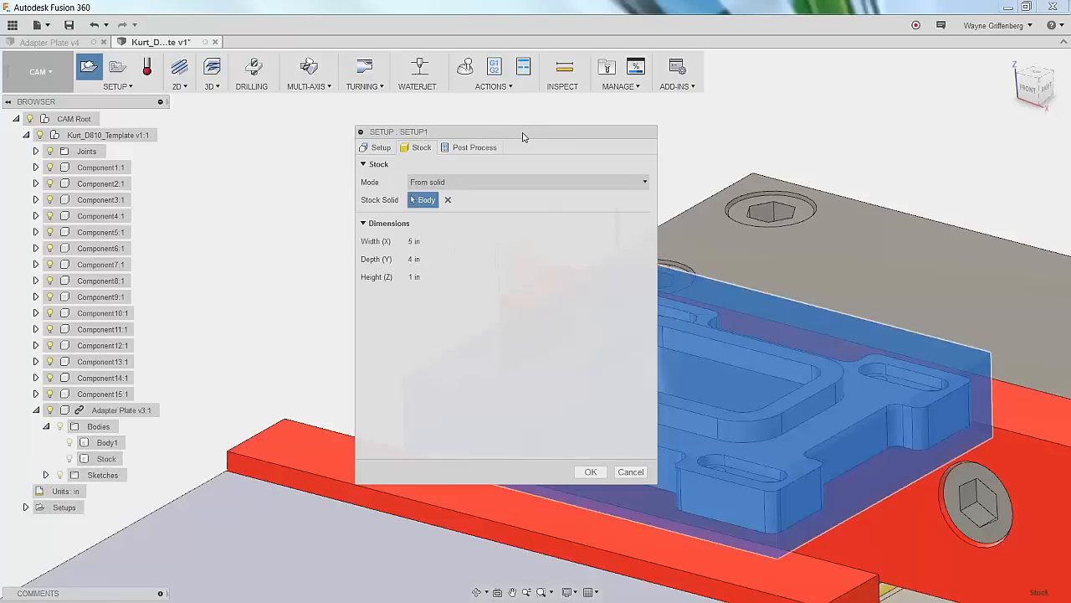
{"action": "left_click_drag", "start_coordinate": [523, 136], "coordinate": [272, 142]}
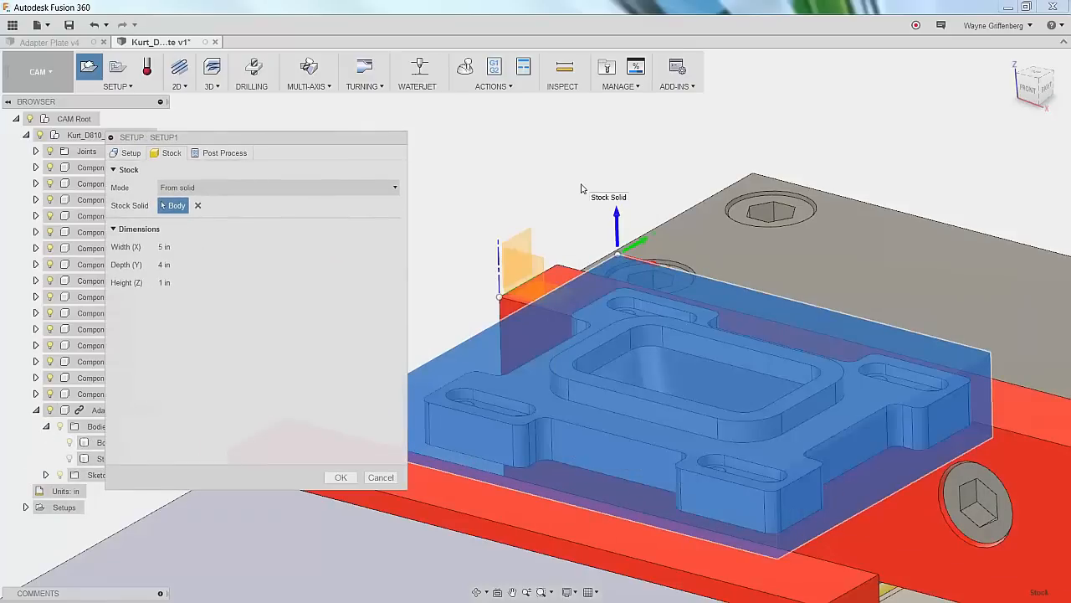
{"action": "left_click", "coordinate": [341, 477]}
{"action": "left_click", "coordinate": [26, 135]}
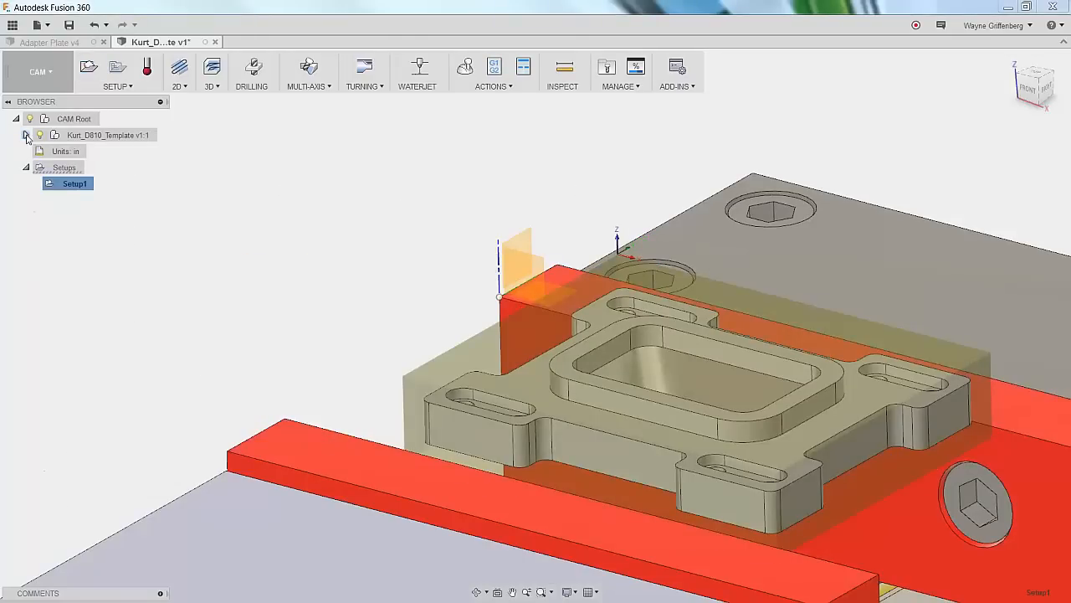
Reopen Setup1 to review its stock solid against the Adapter Plate's Stock body, and close it without changes.
{"action": "left_click", "coordinate": [63, 185]}
{"action": "middle_click_drag", "start_coordinate": [118, 234], "coordinate": [318, 211], "text": "shift"}
{"action": "mouse_move", "coordinate": [77, 189]}
{"action": "middle_mouse_down", "text": "shift"}
{"action": "mouse_move", "coordinate": [508, 296]}
{"action": "mouse_move", "coordinate": [478, 318]}
{"action": "mouse_move", "coordinate": [78, 185]}
{"action": "middle_mouse_up", "text": "shift"}
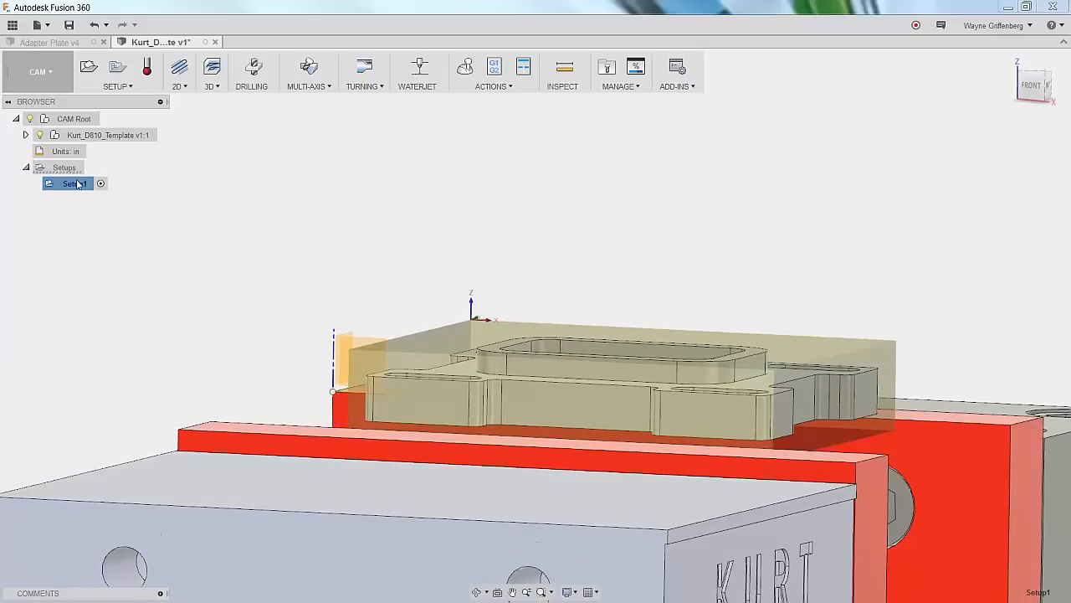
{"action": "middle_click_drag", "start_coordinate": [526, 238], "coordinate": [527, 235], "text": "shift"}
{"action": "right_click", "coordinate": [74, 183]}
{"action": "left_click", "coordinate": [92, 188]}
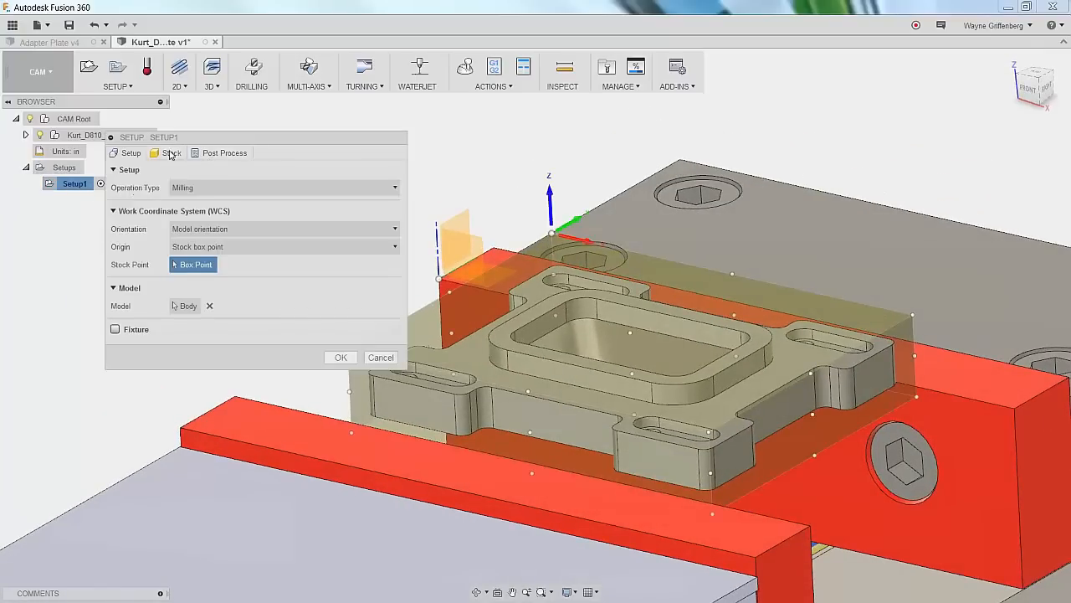
{"action": "left_click", "coordinate": [171, 153]}
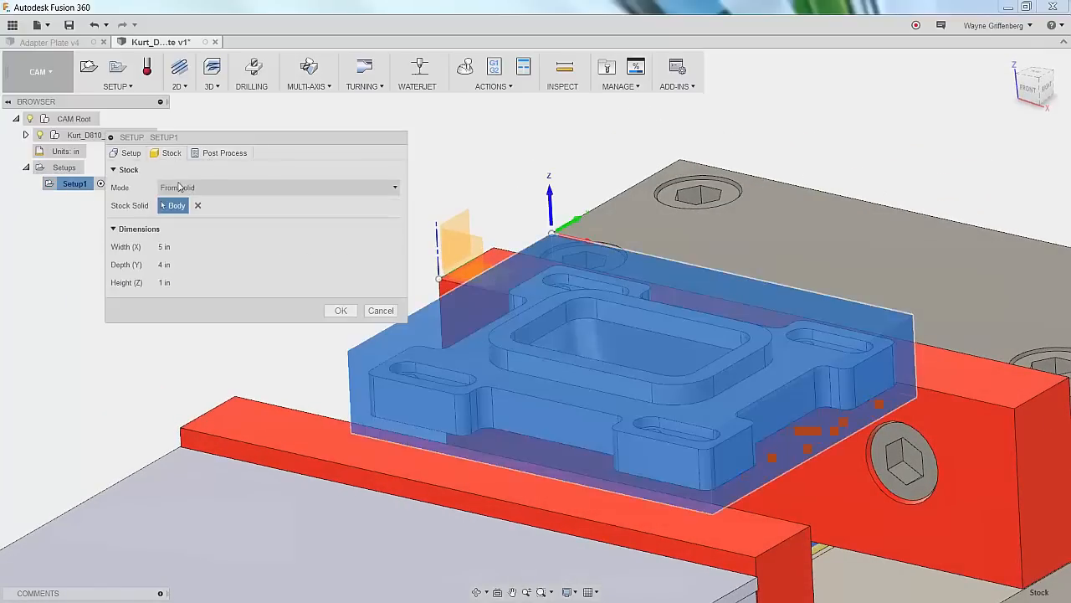
{"action": "left_click", "coordinate": [26, 134]}
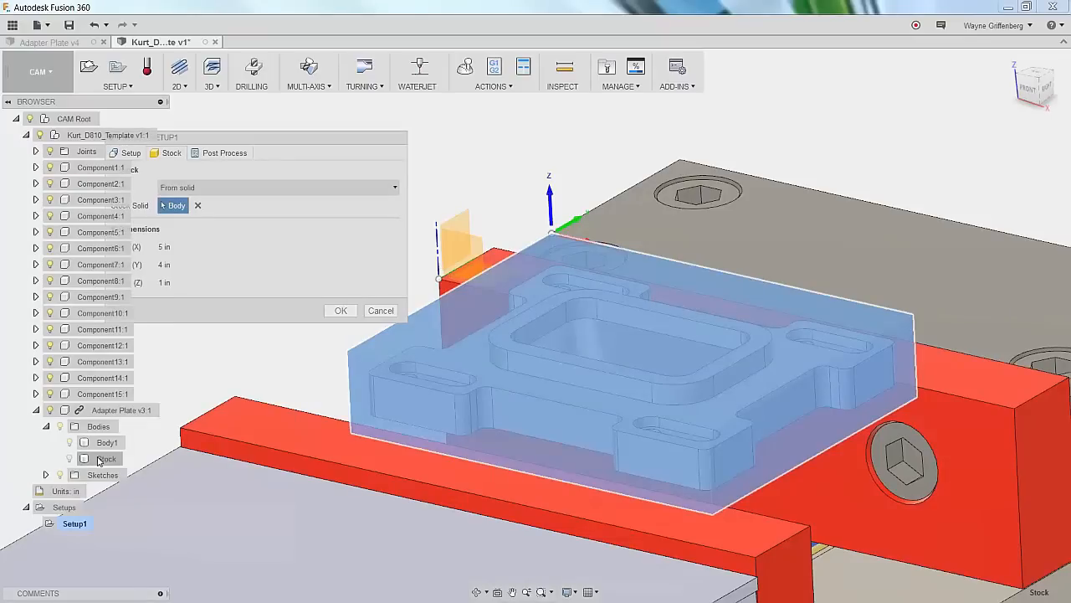
{"action": "left_click", "coordinate": [36, 410]}
{"action": "left_click", "coordinate": [25, 135]}
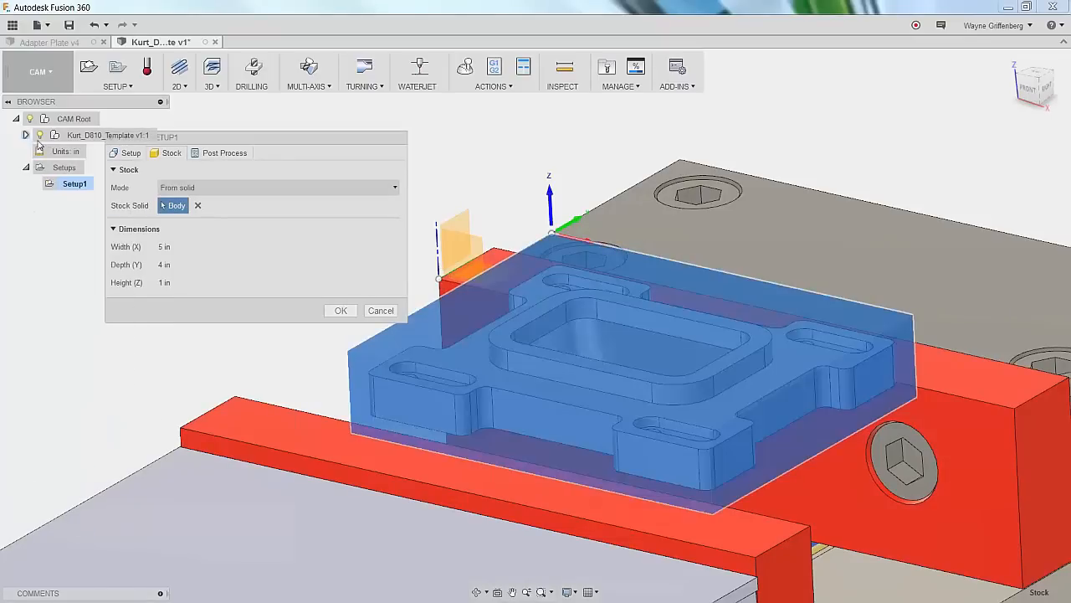
{"action": "left_click", "coordinate": [379, 311]}
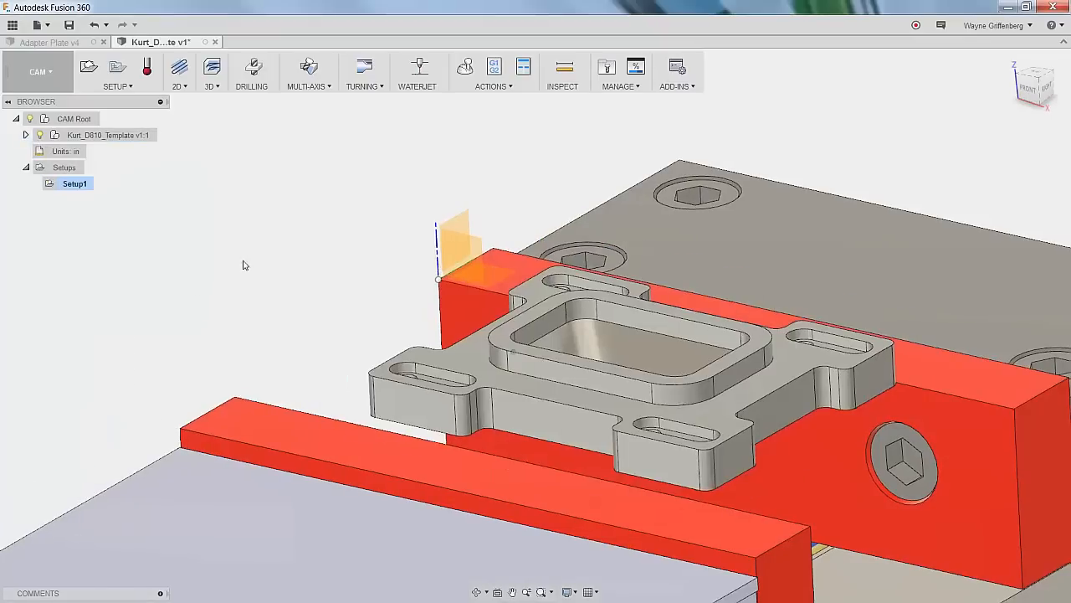
Select Setup1 and examine its stock and work origin around the adapter plate in the vise.
{"action": "left_click", "coordinate": [83, 184]}
{"action": "middle_click_drag", "start_coordinate": [333, 209], "coordinate": [338, 230], "text": "shift"}
{"action": "scroll", "coordinate": [582, 298], "scroll_direction": "up", "scroll_amount": 1}
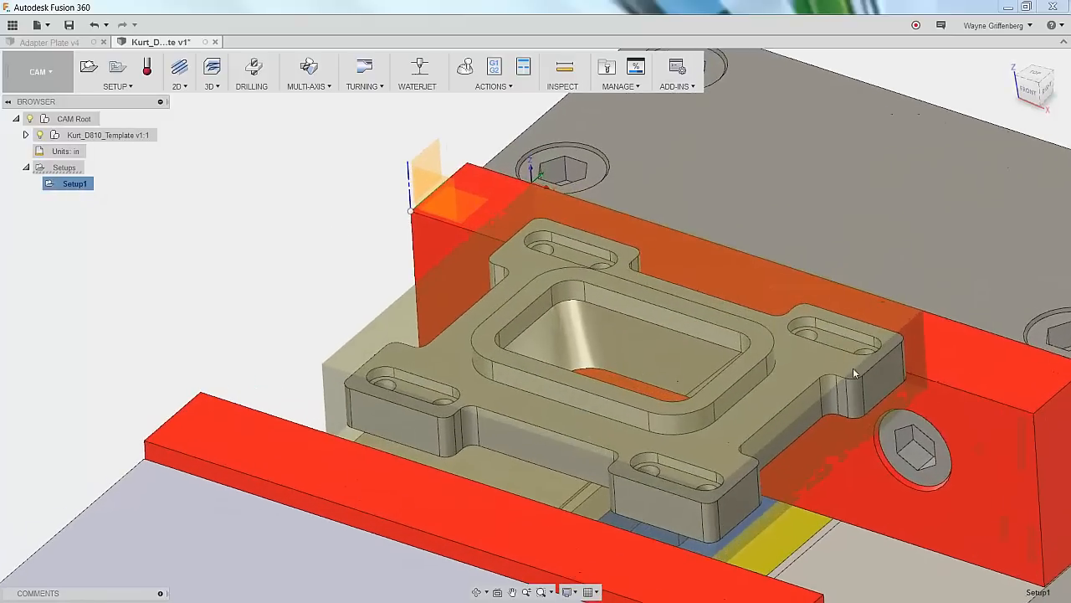
{"action": "scroll", "coordinate": [669, 393], "scroll_direction": "up", "scroll_amount": 2}
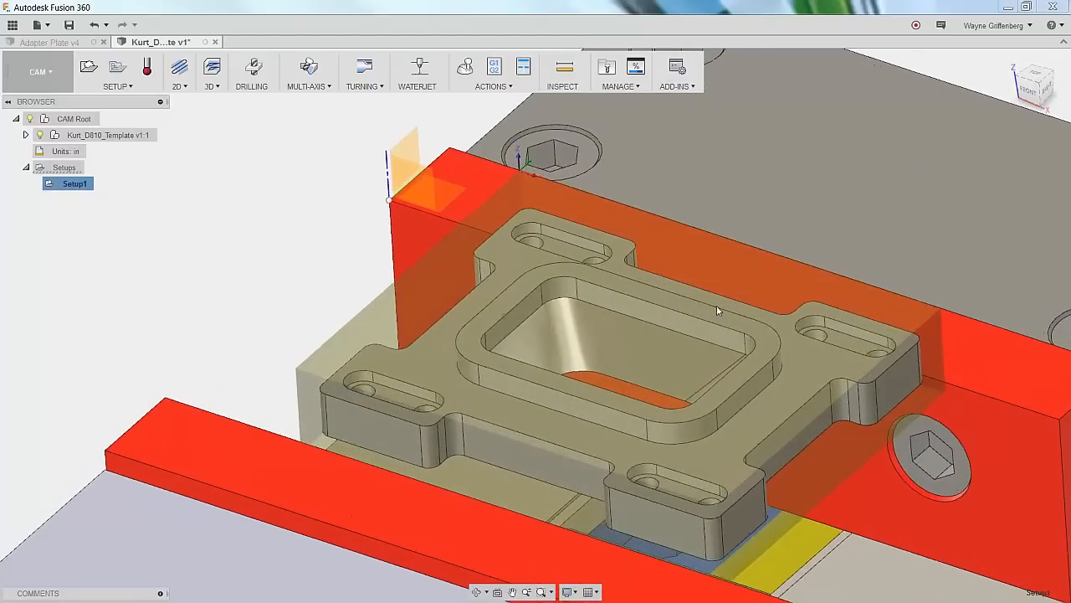
{"action": "scroll", "coordinate": [635, 413], "scroll_direction": "down", "scroll_amount": 4}
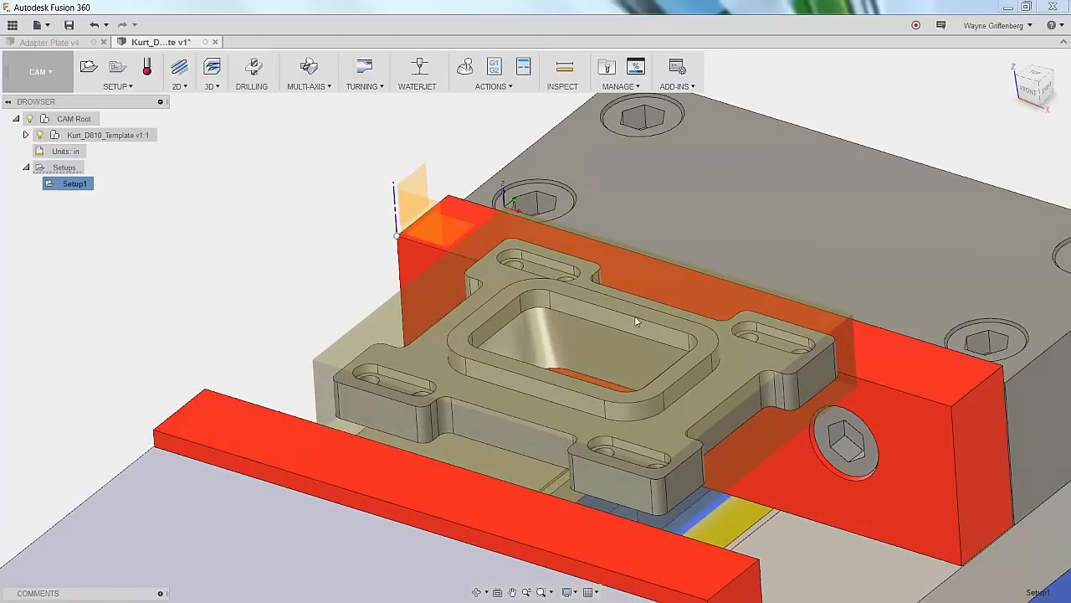
Start a 2D Face operation in Setup1 and filter its tool library to face mills, excluding bull nose and flat endmills.
{"action": "middle_click_drag", "start_coordinate": [631, 305], "coordinate": [614, 321], "text": "shift"}
{"action": "left_click", "coordinate": [180, 87]}
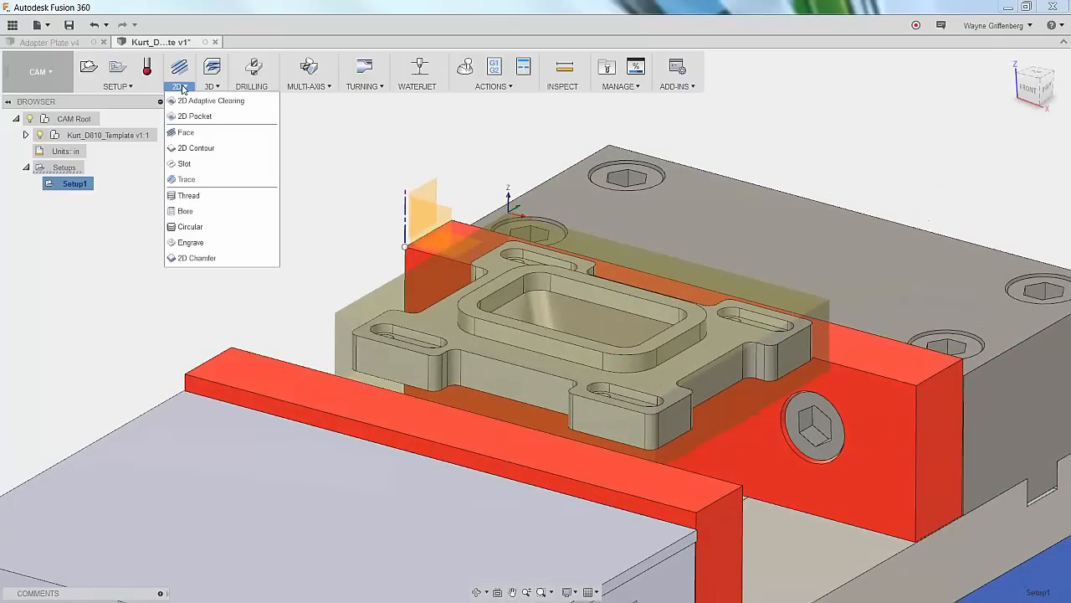
{"action": "left_click", "coordinate": [186, 132]}
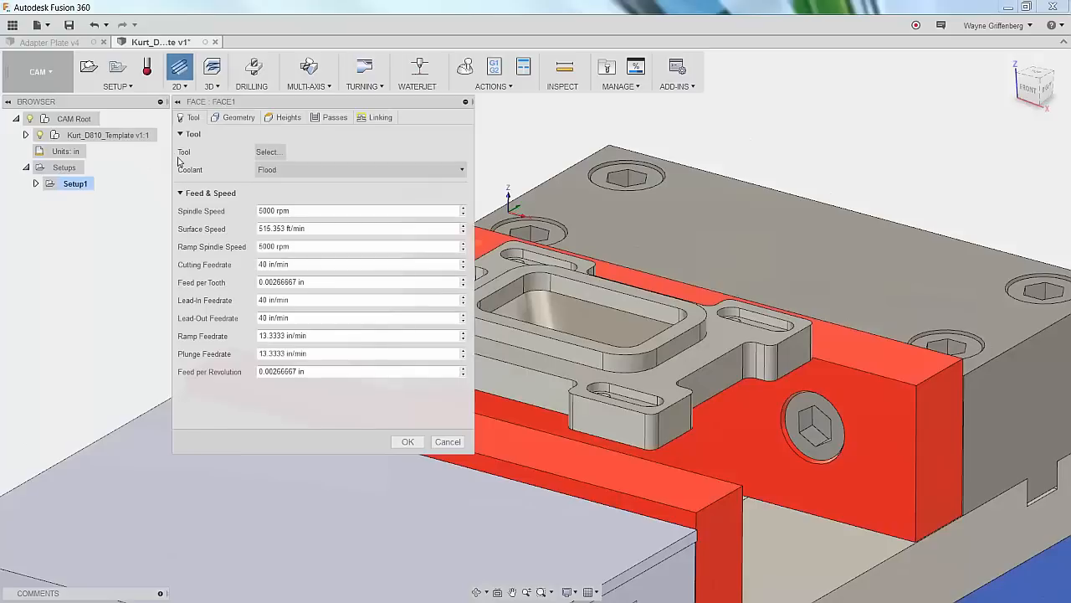
{"action": "left_click_drag", "start_coordinate": [397, 107], "coordinate": [279, 201]}
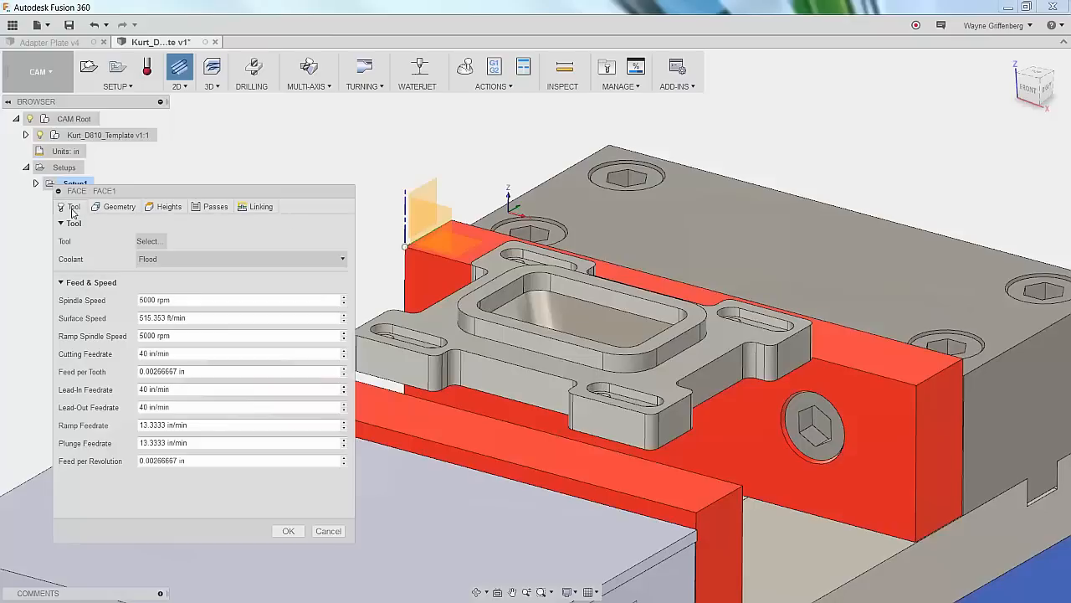
{"action": "left_click", "coordinate": [150, 241]}
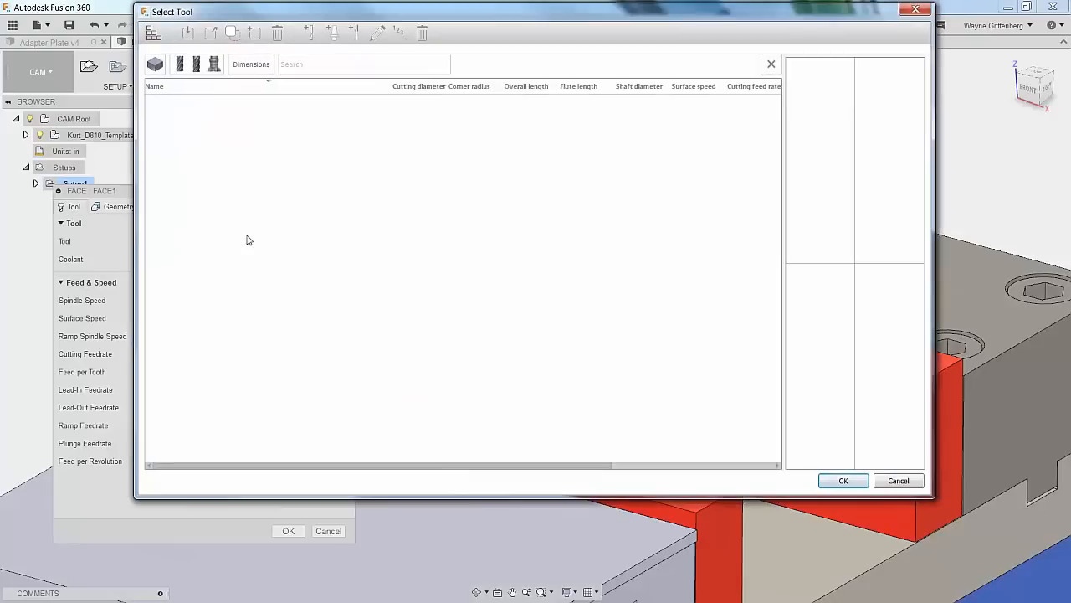
{"action": "left_click_drag", "start_coordinate": [356, 5], "coordinate": [360, 73]}
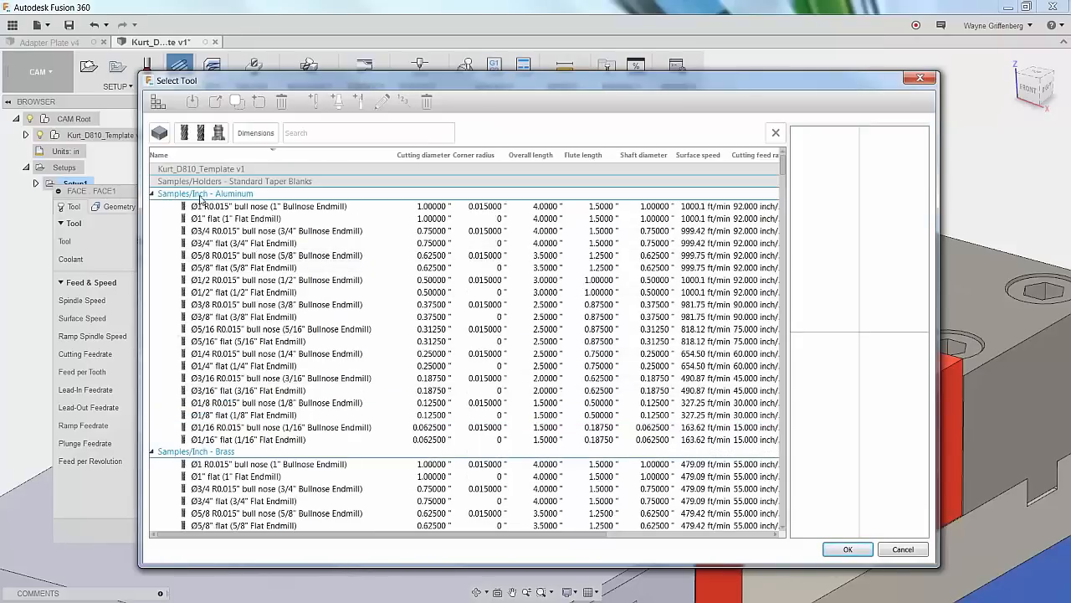
{"action": "left_click", "coordinate": [159, 132]}
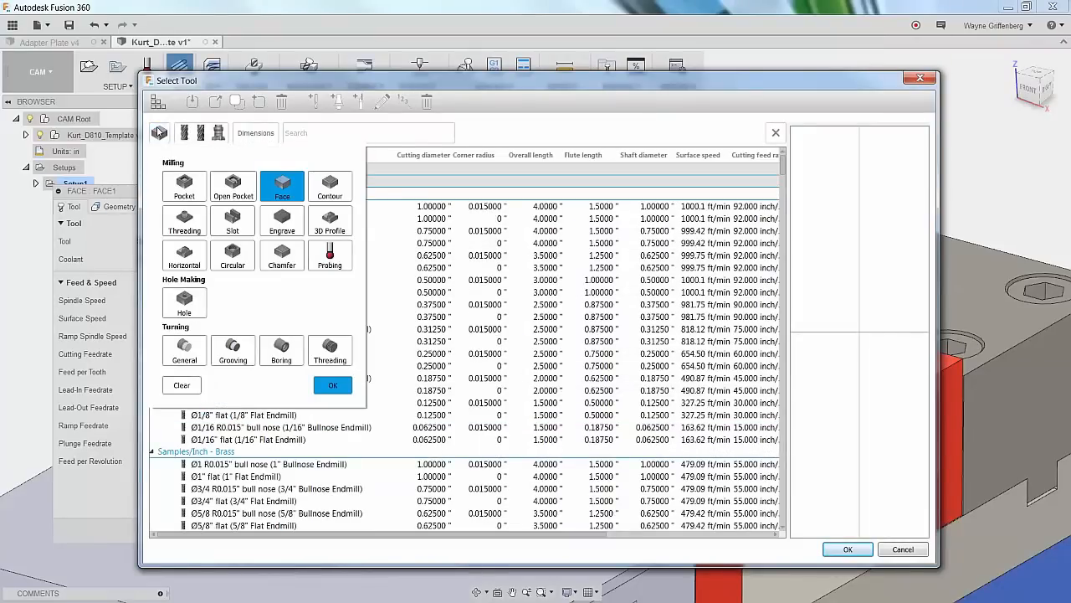
{"action": "left_click", "coordinate": [332, 385]}
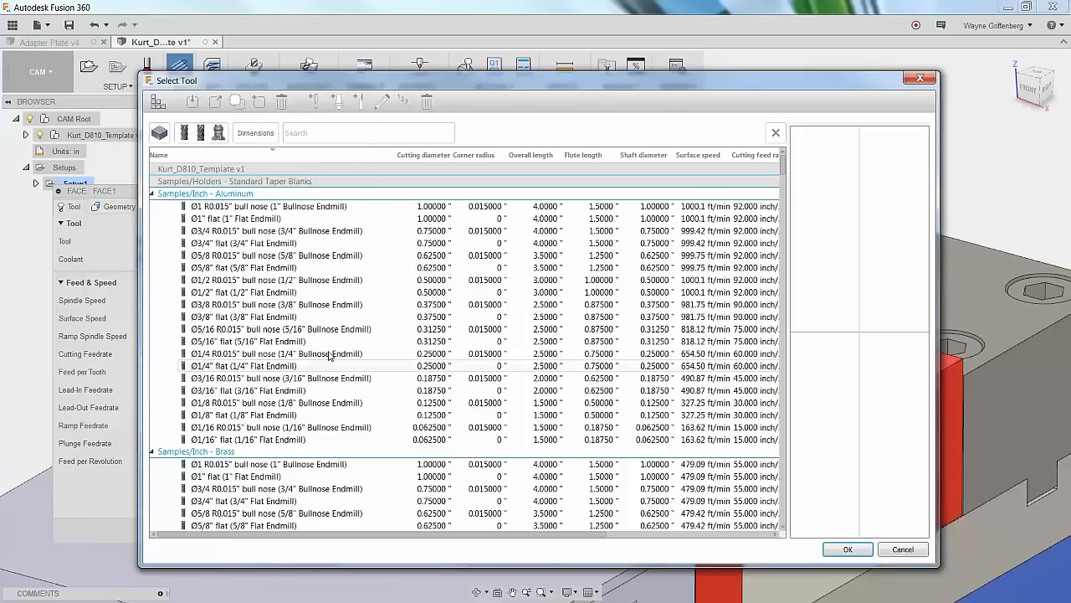
{"action": "left_click", "coordinate": [206, 137]}
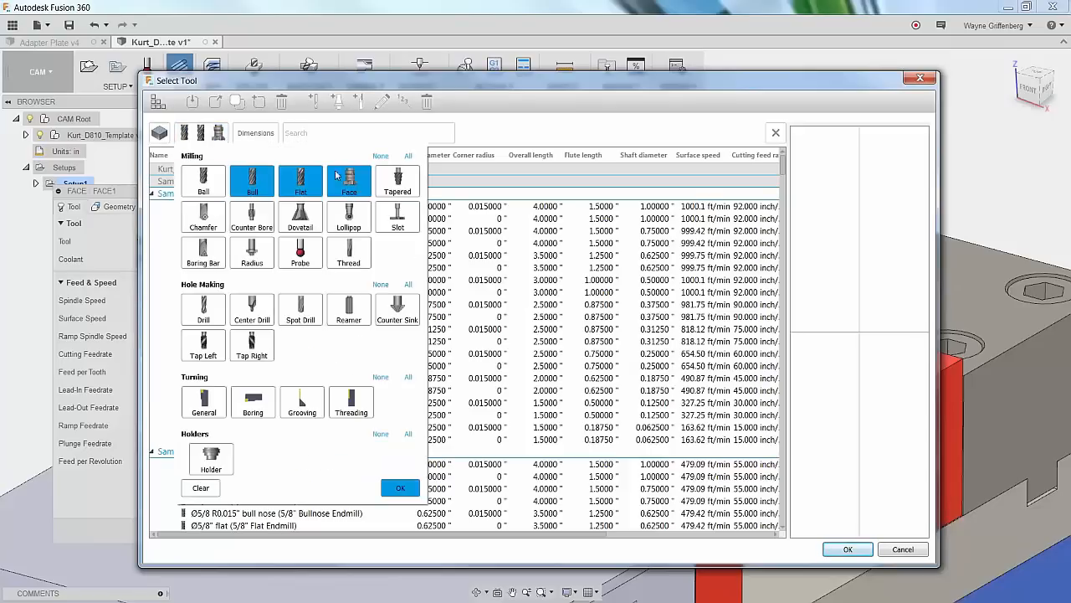
{"action": "left_click", "coordinate": [251, 174]}
{"action": "left_click", "coordinate": [298, 181]}
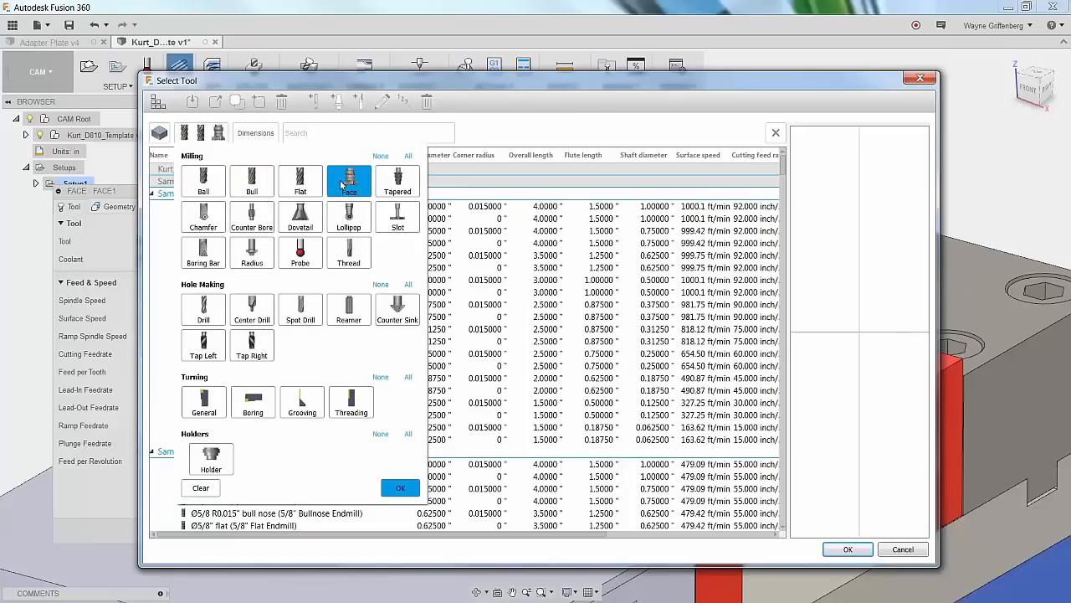
{"action": "left_click", "coordinate": [403, 488]}
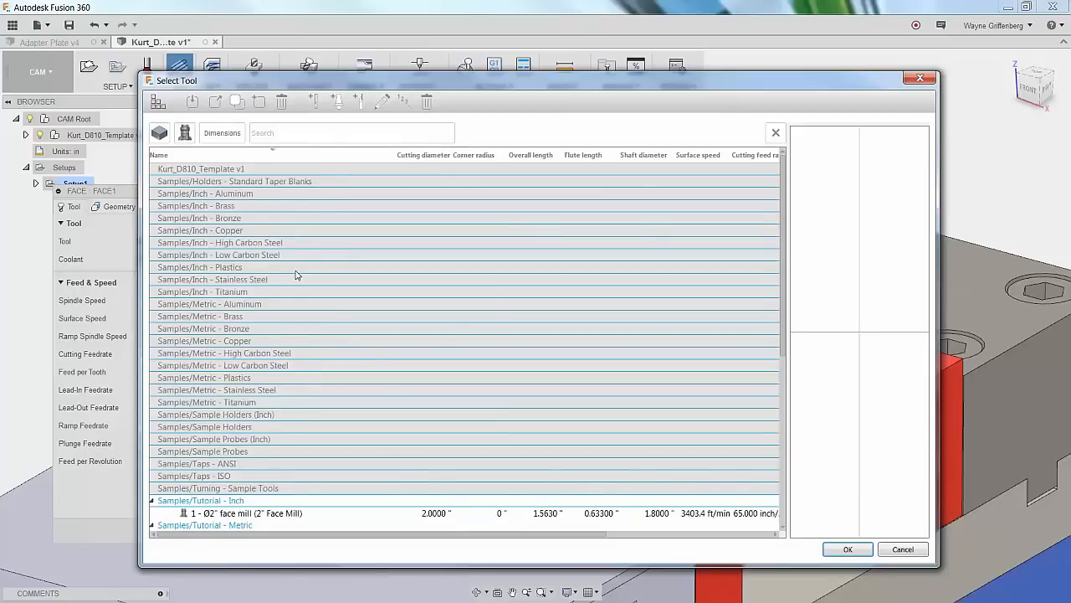
Choose the 2" face mill from the Samples/Tutorial - Inch library and accept the Face operation with its default settings.
{"action": "scroll", "coordinate": [289, 360], "scroll_direction": "down", "scroll_amount": 8}
{"action": "scroll", "coordinate": [285, 372], "scroll_direction": "up", "scroll_amount": 2}
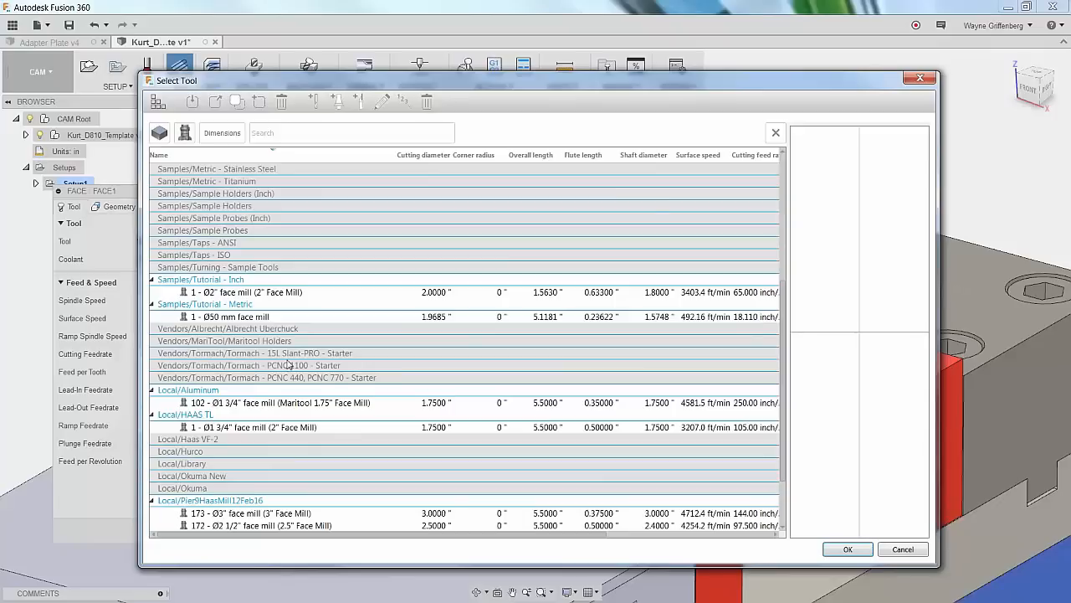
{"action": "left_click", "coordinate": [255, 293]}
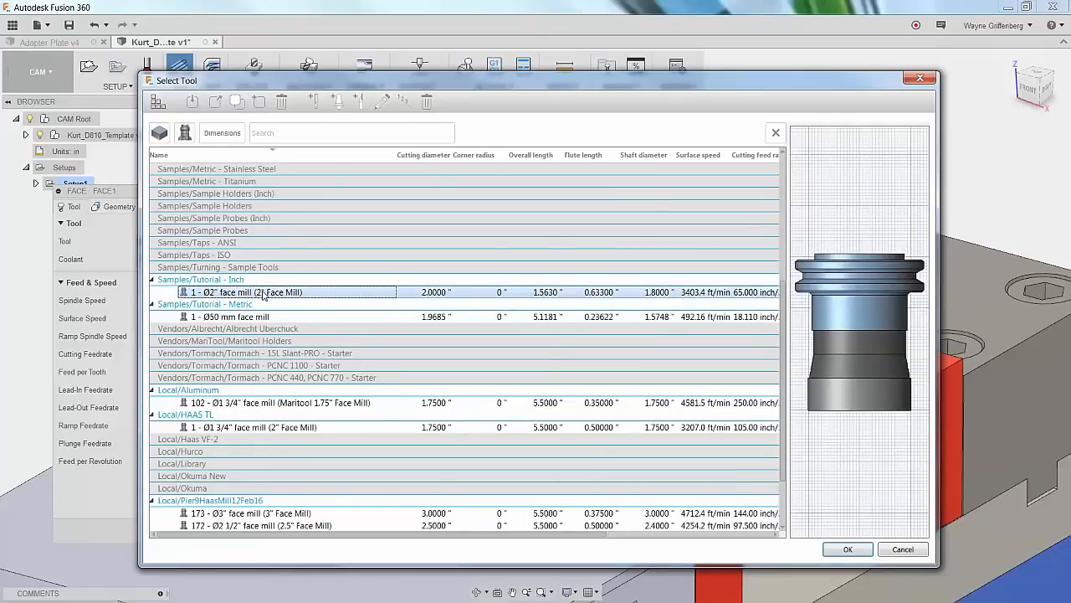
{"action": "left_click", "coordinate": [846, 549]}
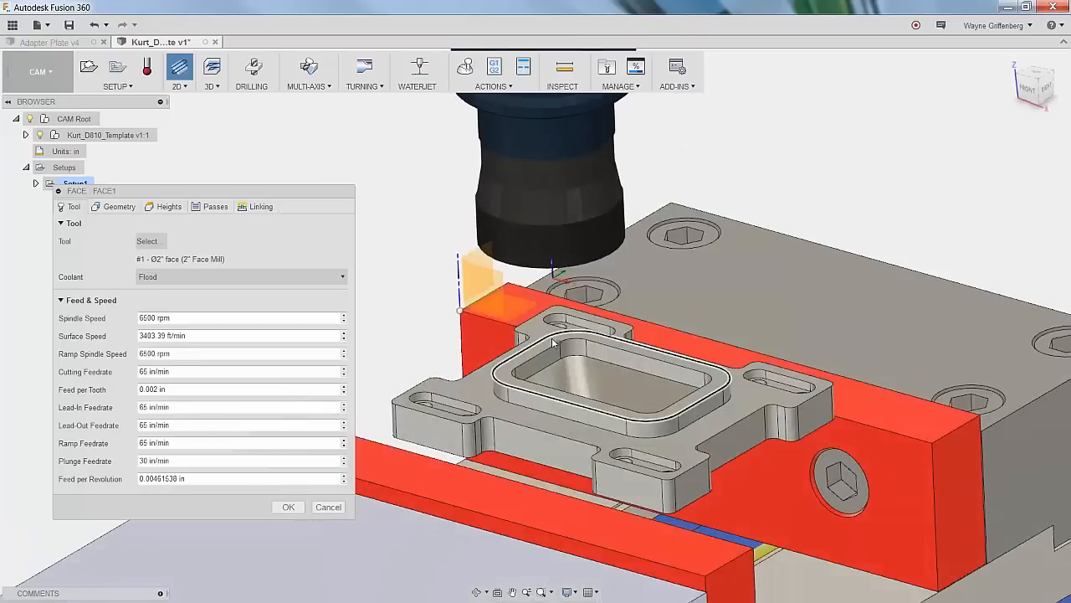
{"action": "left_click", "coordinate": [286, 508]}
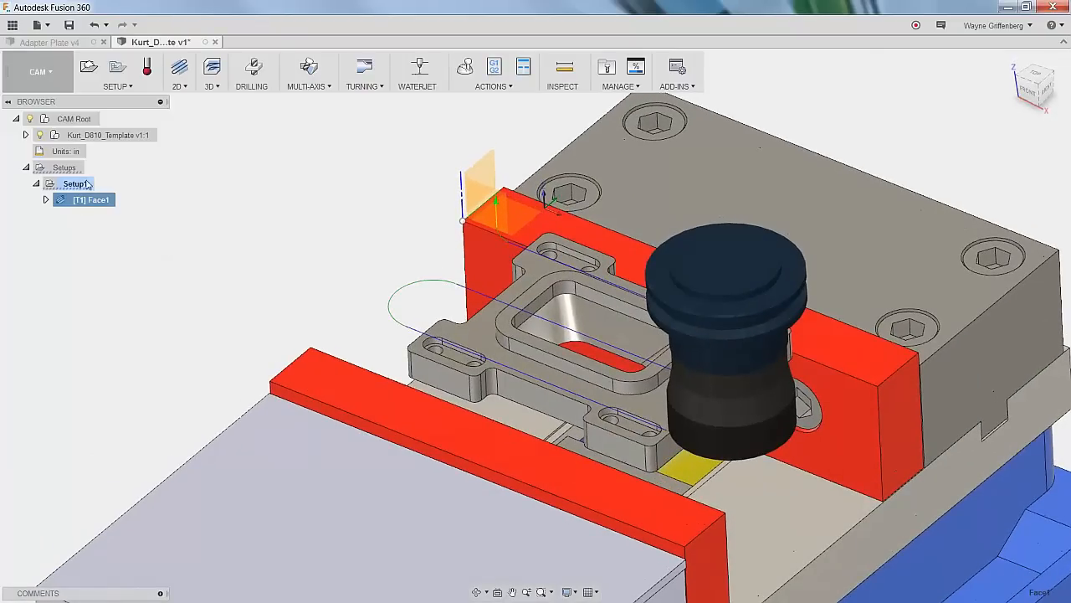
Simulate the Face1 toolpath with the stock shown, turn off playback looping, and close the simulation.
{"action": "left_click", "coordinate": [465, 67]}
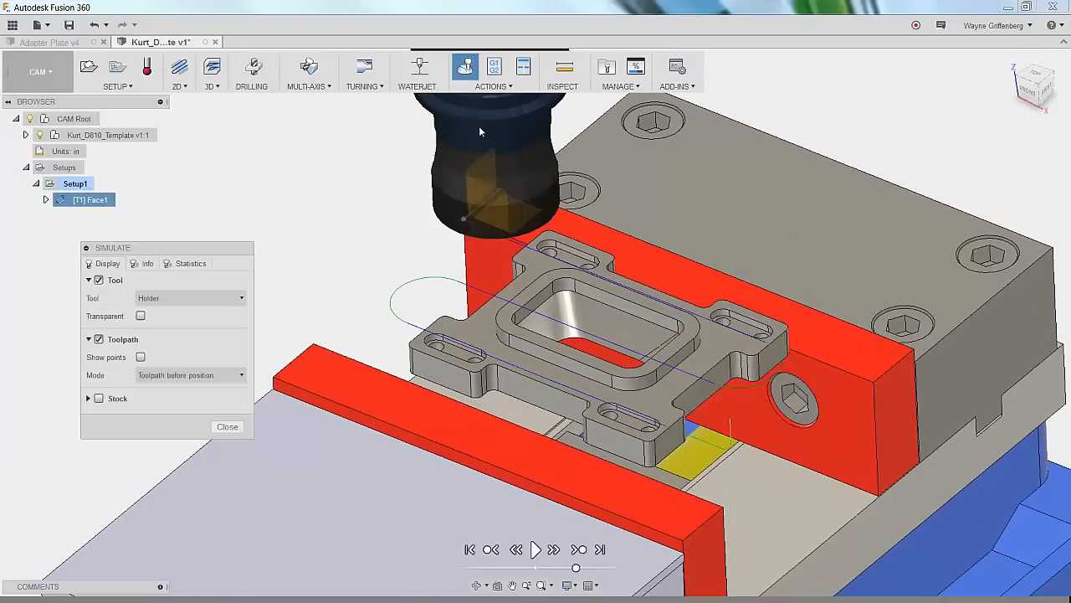
{"action": "left_click", "coordinate": [98, 398]}
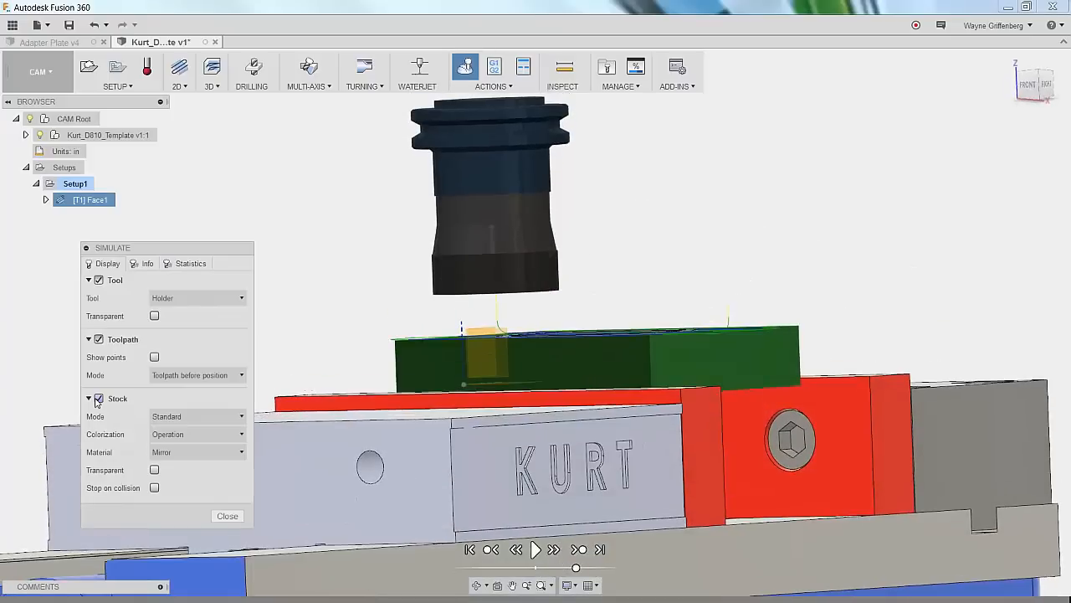
{"action": "left_click", "coordinate": [536, 549]}
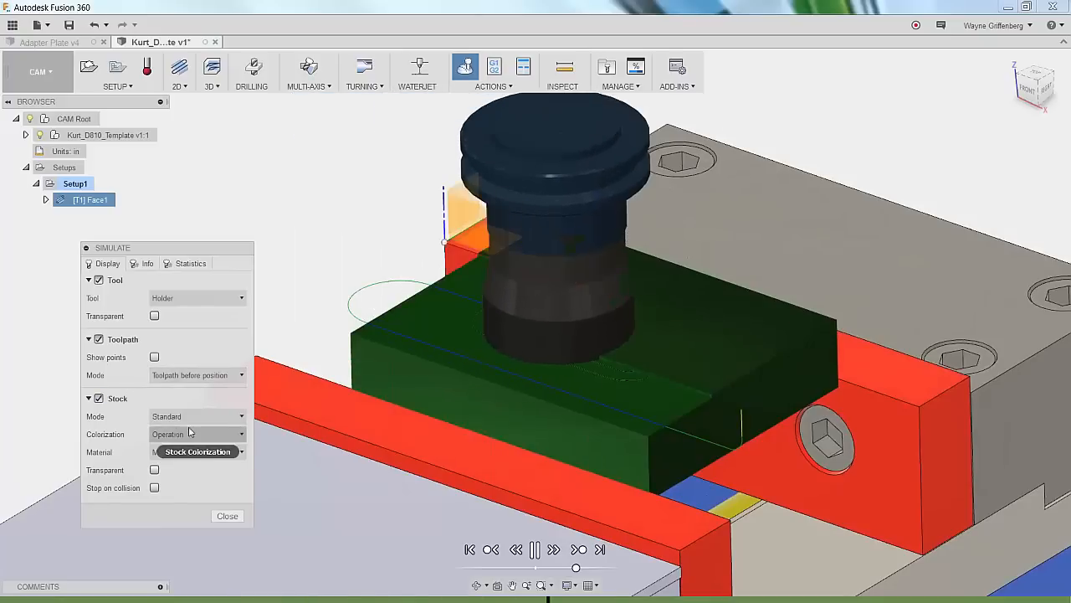
{"action": "right_click", "coordinate": [323, 323]}
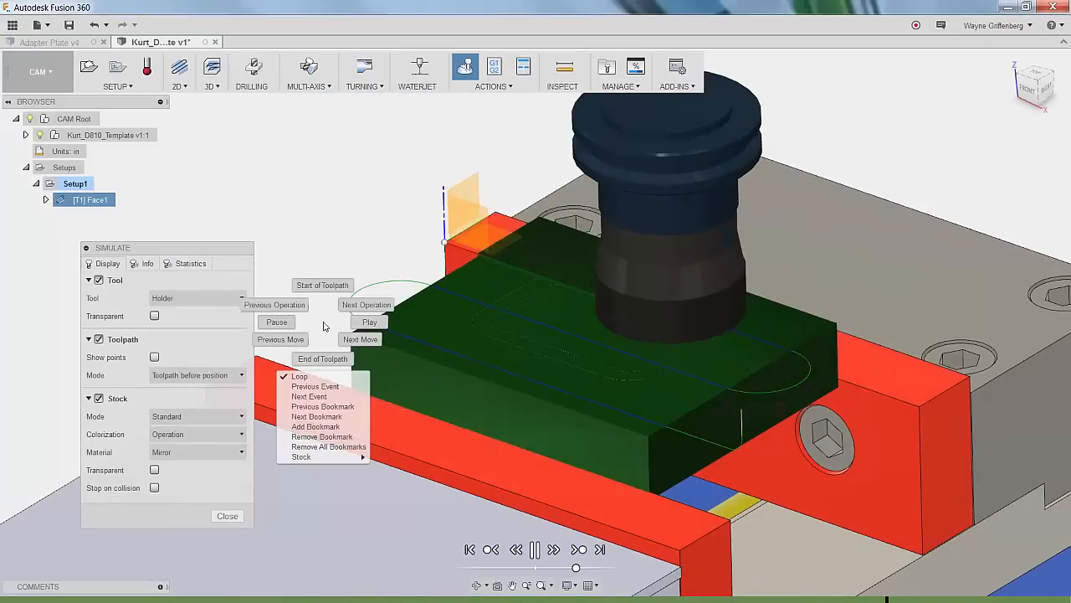
{"action": "left_click", "coordinate": [294, 377]}
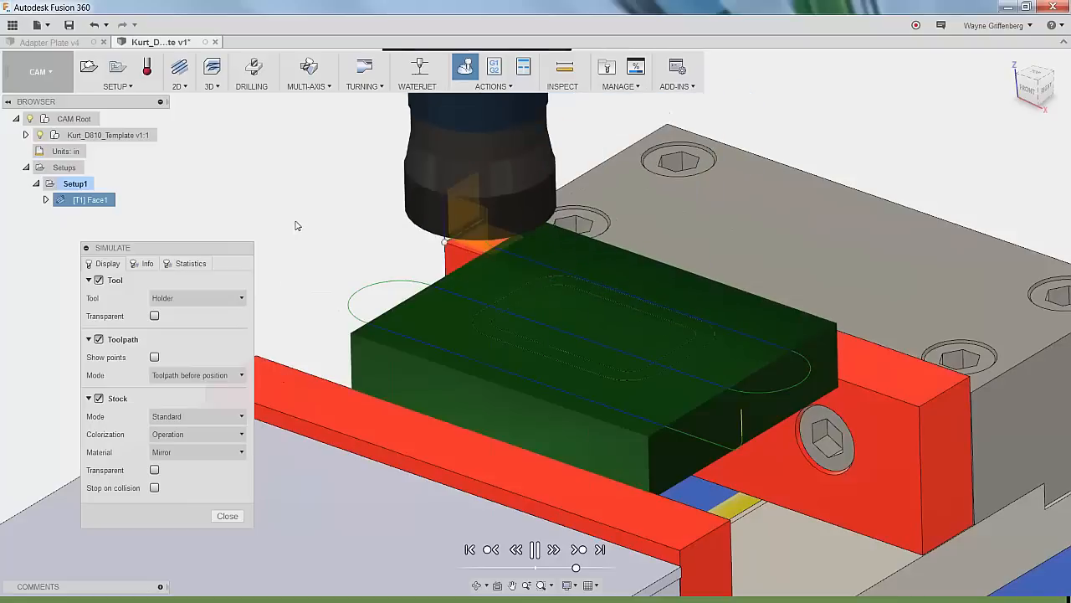
{"action": "left_click", "coordinate": [227, 516]}
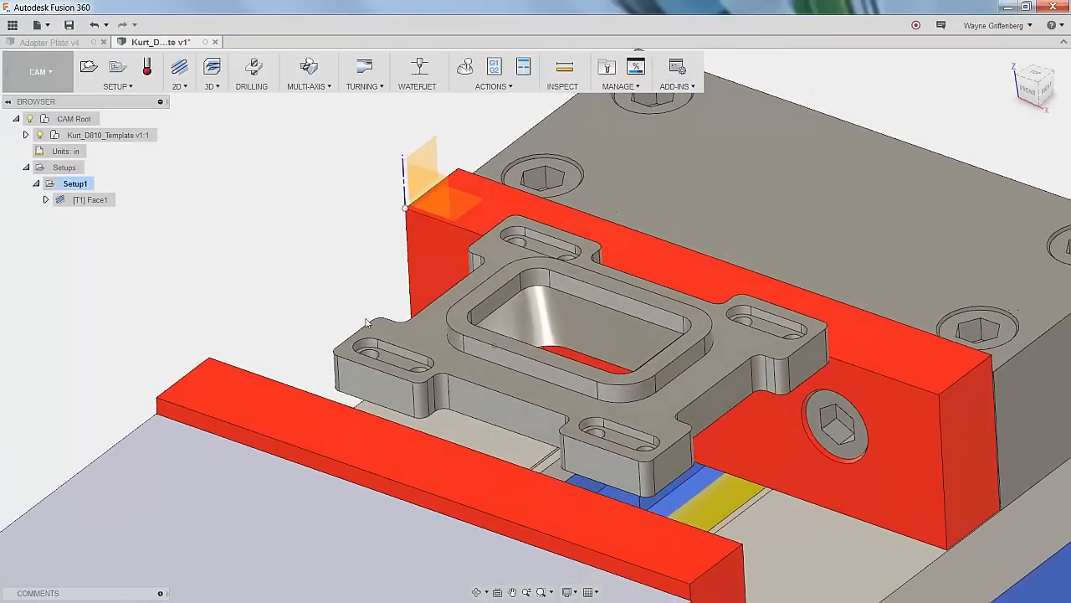
Start a 3D Adaptive Clearing operation and assign the 3/8" flat endmill from the Samples/Inch - Aluminum library.
{"action": "left_click", "coordinate": [216, 86]}
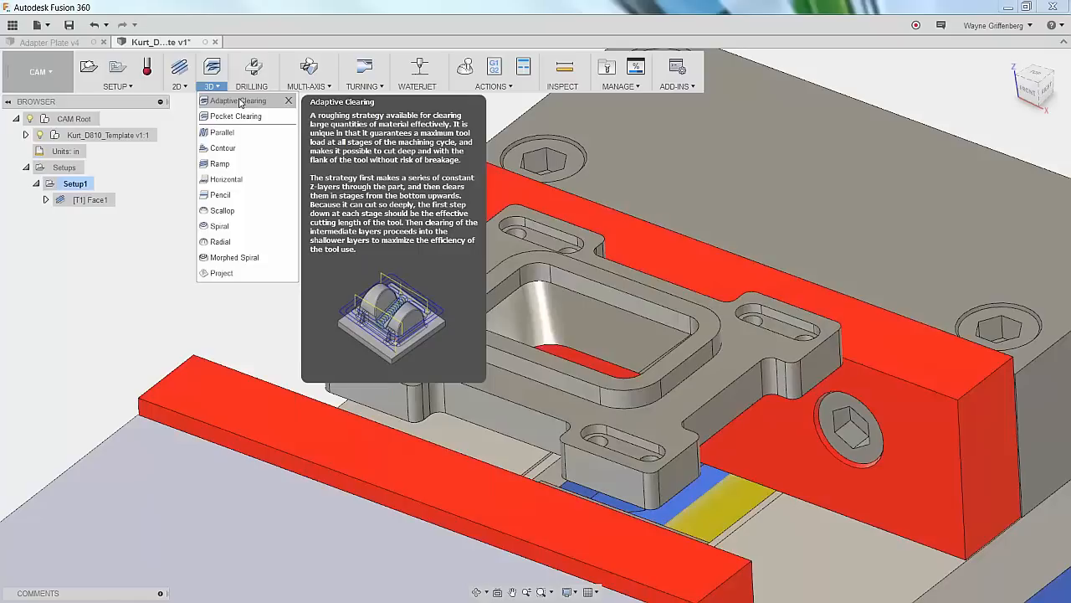
{"action": "left_click", "coordinate": [243, 102]}
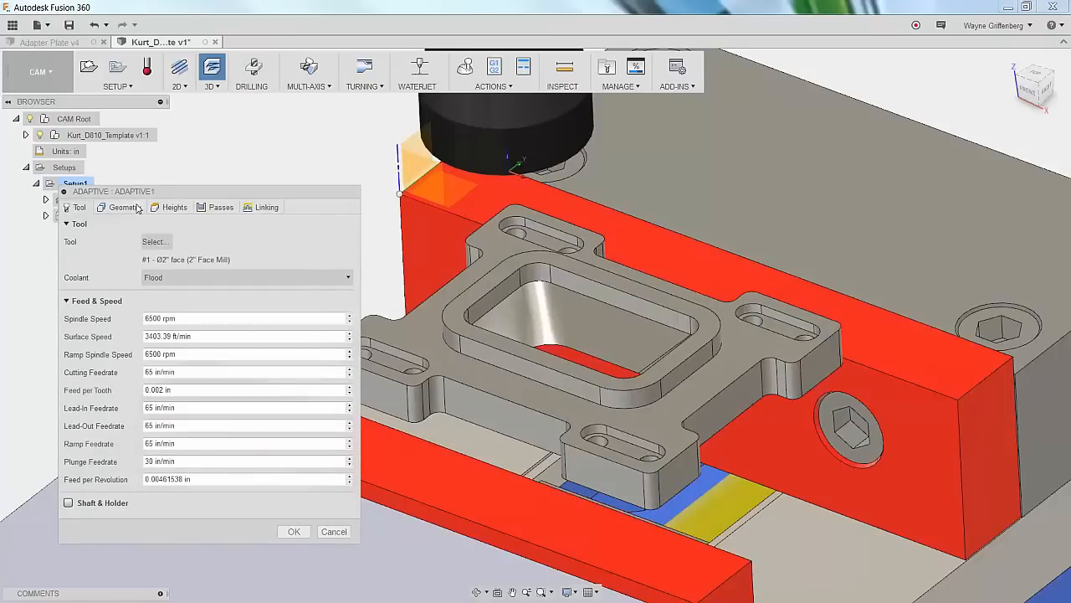
{"action": "scroll", "coordinate": [494, 197], "scroll_direction": "down", "scroll_amount": 3}
{"action": "middle_click_drag", "start_coordinate": [494, 197], "coordinate": [488, 224], "text": "shift"}
{"action": "scroll", "coordinate": [489, 225], "scroll_direction": "up", "scroll_amount": 2}
{"action": "left_click", "coordinate": [162, 245]}
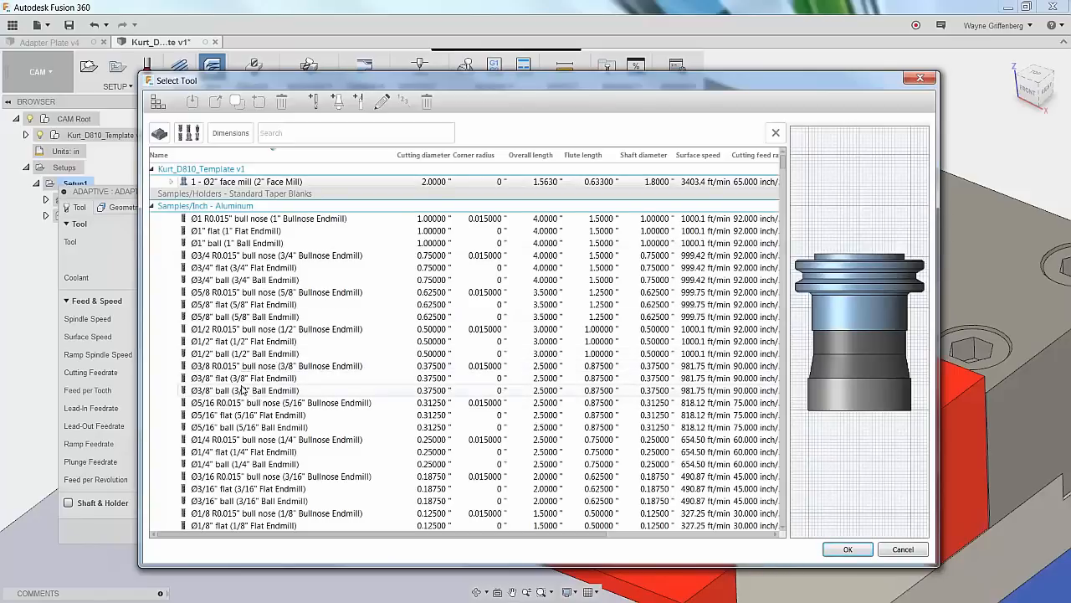
{"action": "left_click", "coordinate": [261, 378]}
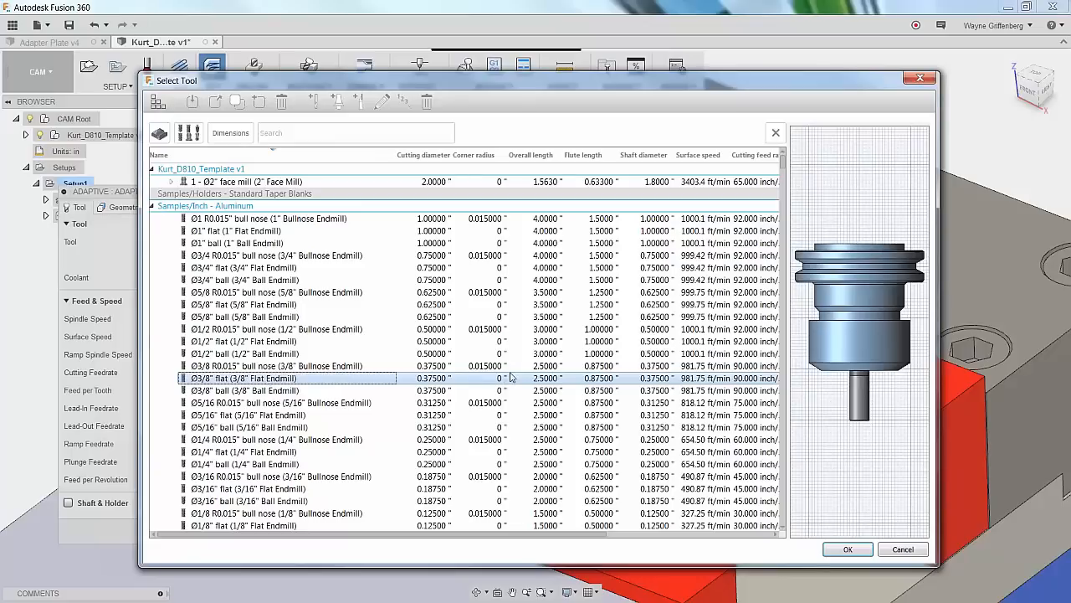
{"action": "left_click", "coordinate": [848, 549]}
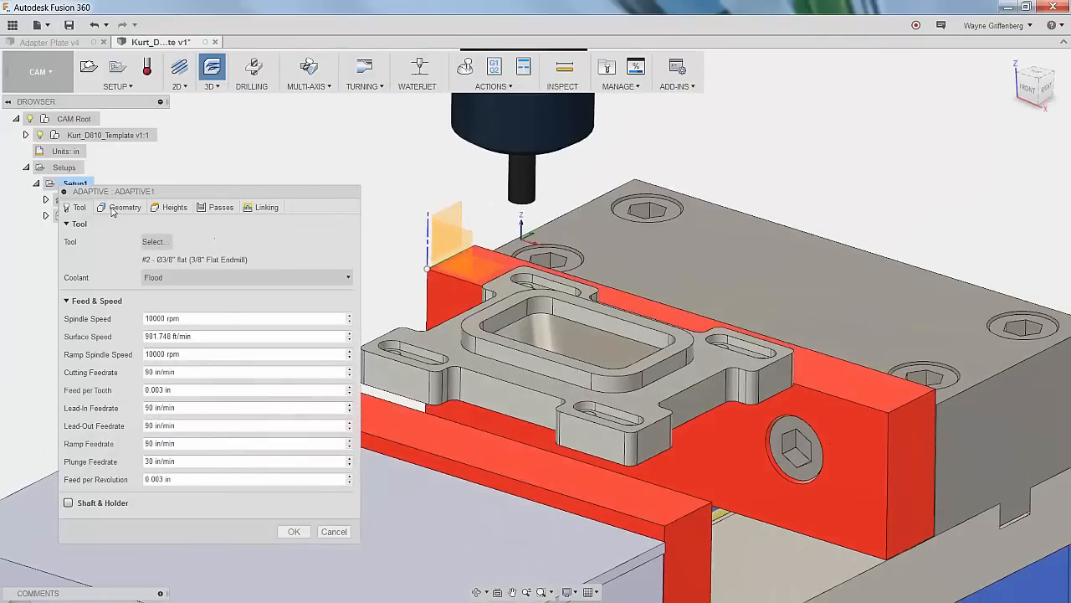
Review the adaptive operation's geometry settings, keeping no machining boundary and Stock Contours enabled, and accept the operation.
{"action": "left_click", "coordinate": [118, 207]}
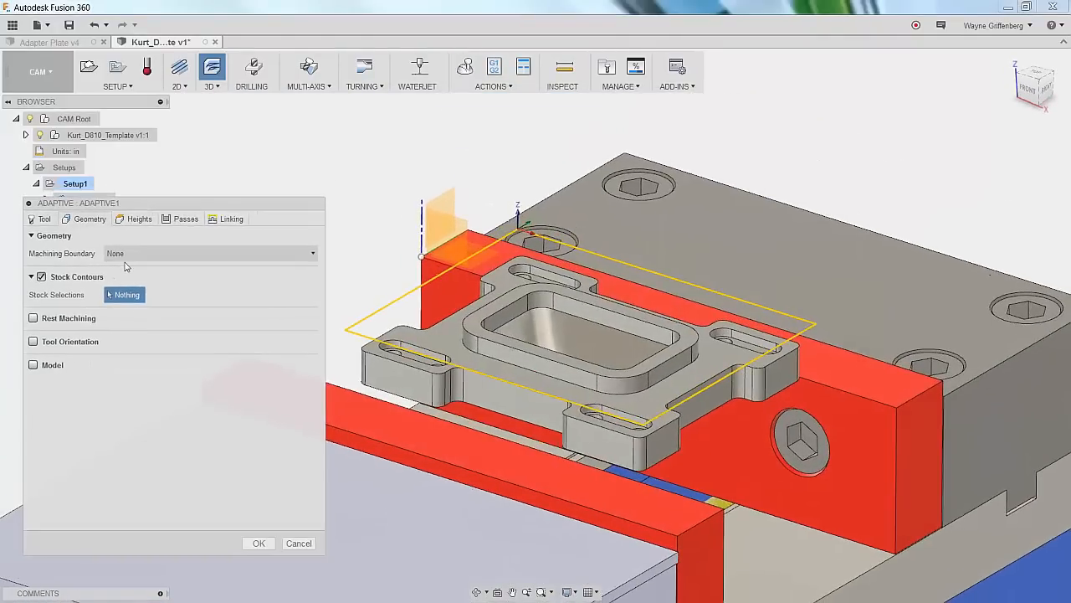
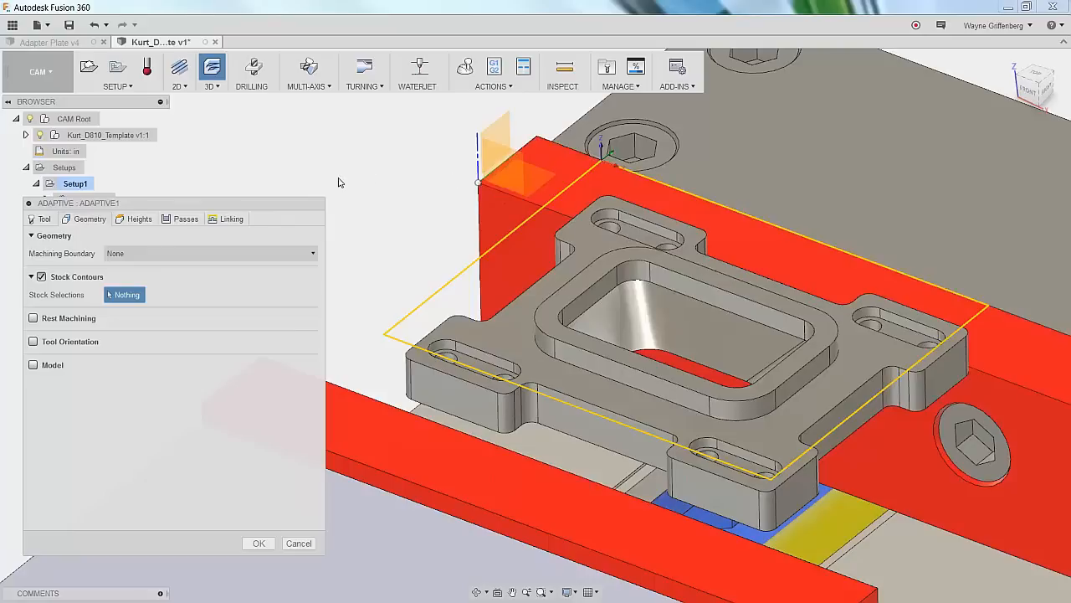
{"action": "left_click_drag", "start_coordinate": [291, 210], "coordinate": [314, 167]}
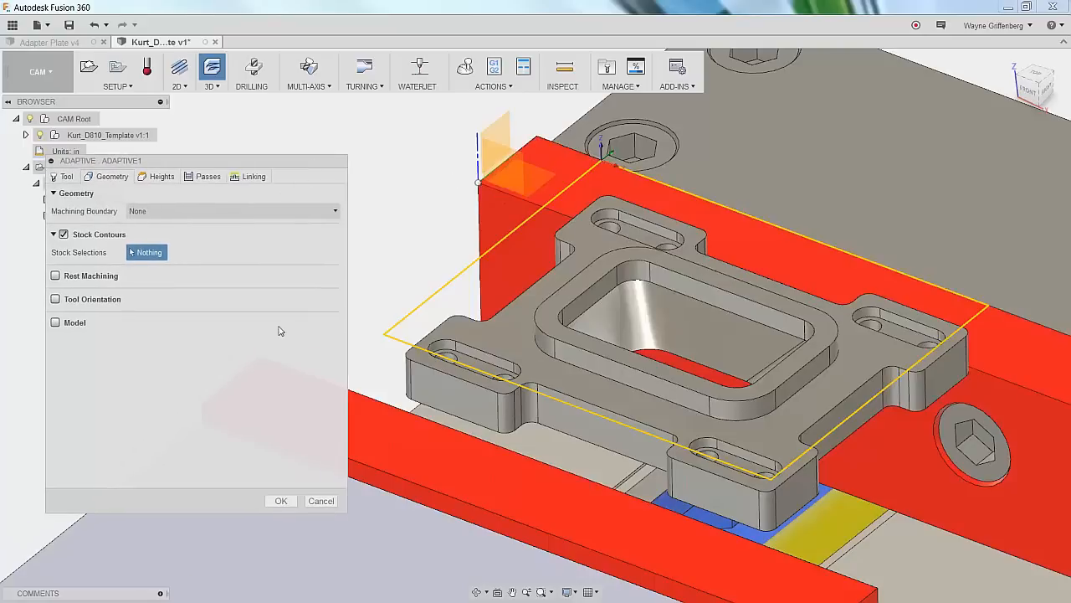
{"action": "left_click", "coordinate": [281, 500]}
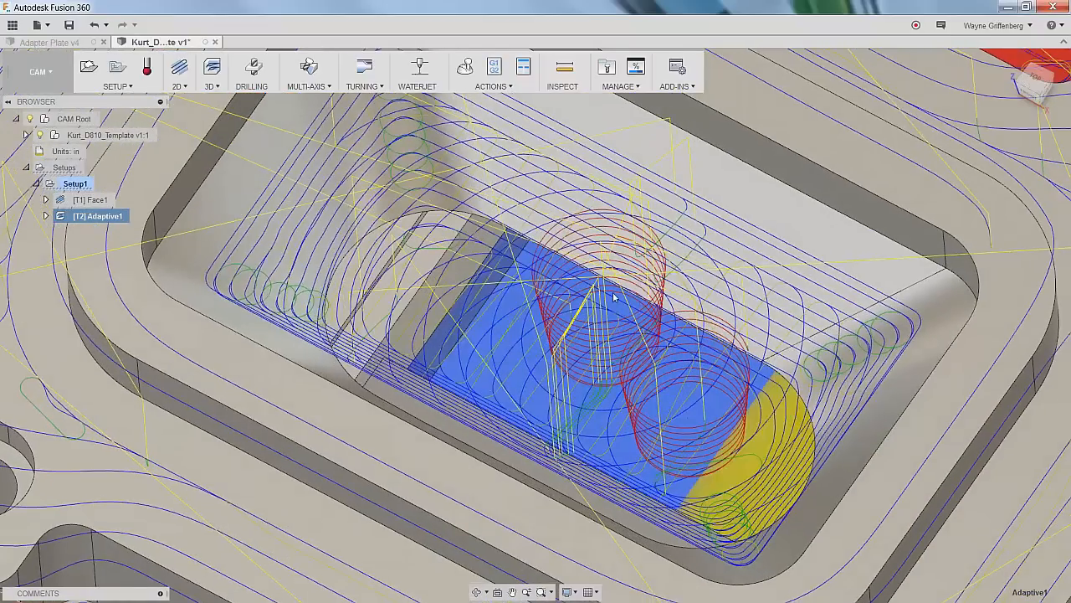
Examine the Adaptive1 toolpath inside the plate's central pocket and around its outer profile in the vise.
{"action": "scroll", "coordinate": [613, 297], "scroll_direction": "down", "scroll_amount": 2}
{"action": "middle_click_drag", "start_coordinate": [613, 297], "coordinate": [610, 327], "text": "shift"}
{"action": "scroll", "coordinate": [578, 253], "scroll_direction": "up", "scroll_amount": 2}
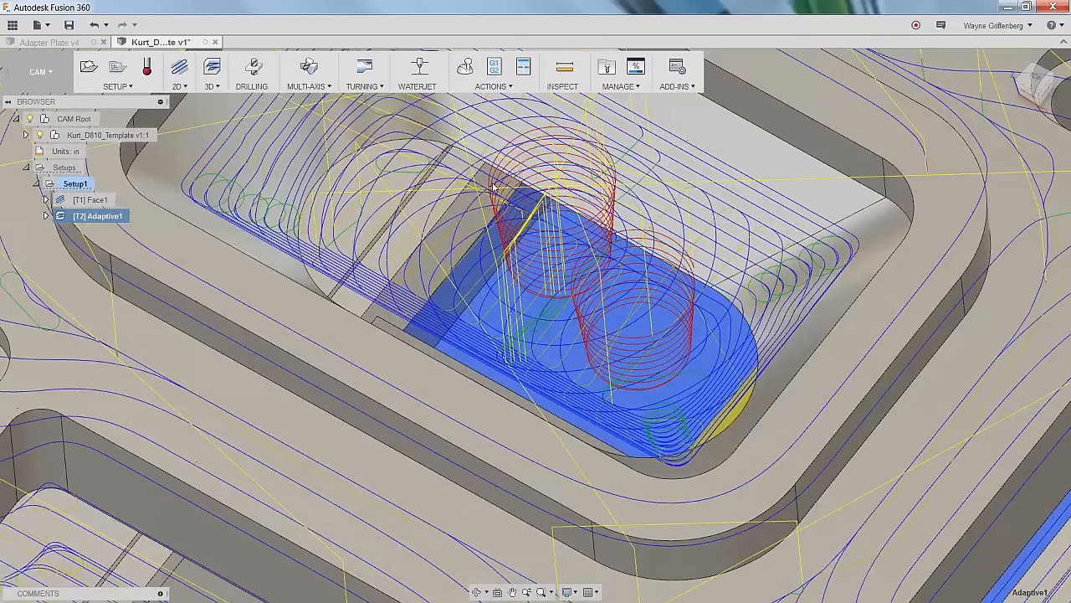
{"action": "scroll", "coordinate": [651, 252], "scroll_direction": "down", "scroll_amount": 3}
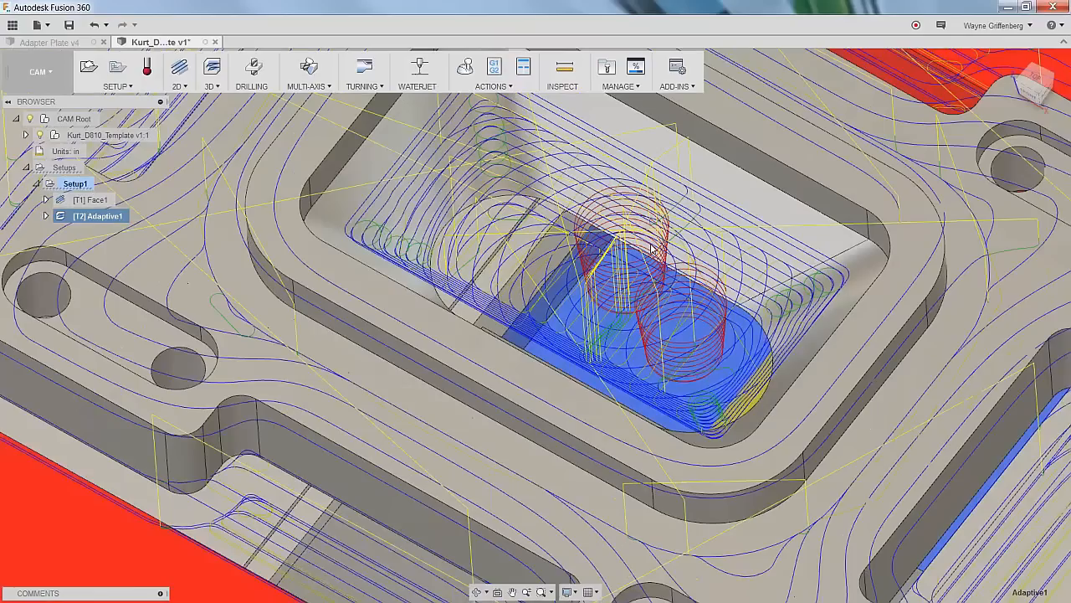
{"action": "scroll", "coordinate": [651, 248], "scroll_direction": "down", "scroll_amount": 5}
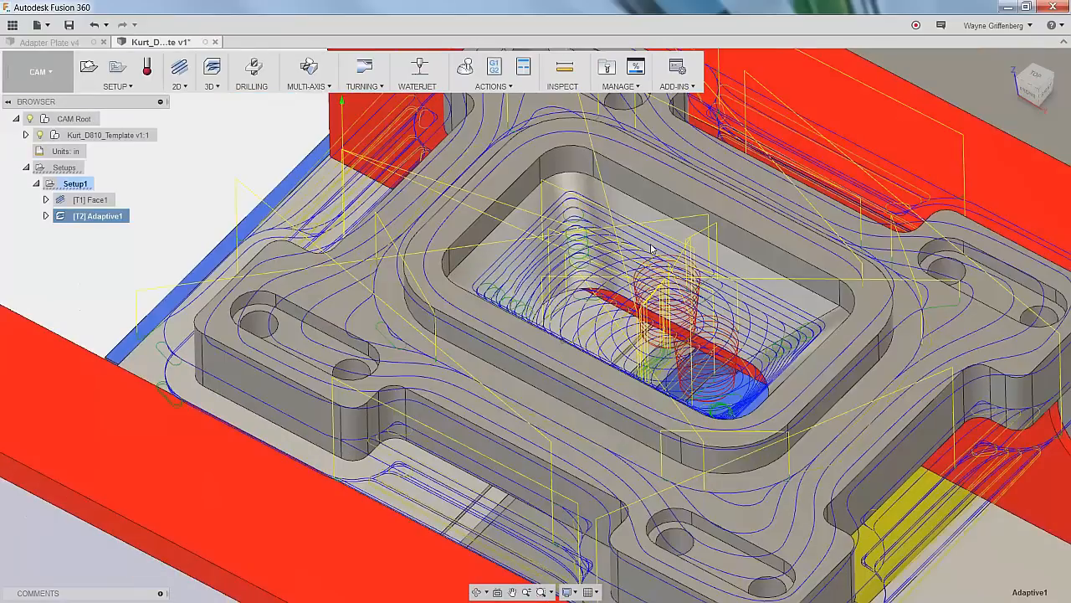
{"action": "scroll", "coordinate": [651, 248], "scroll_direction": "down", "scroll_amount": 2}
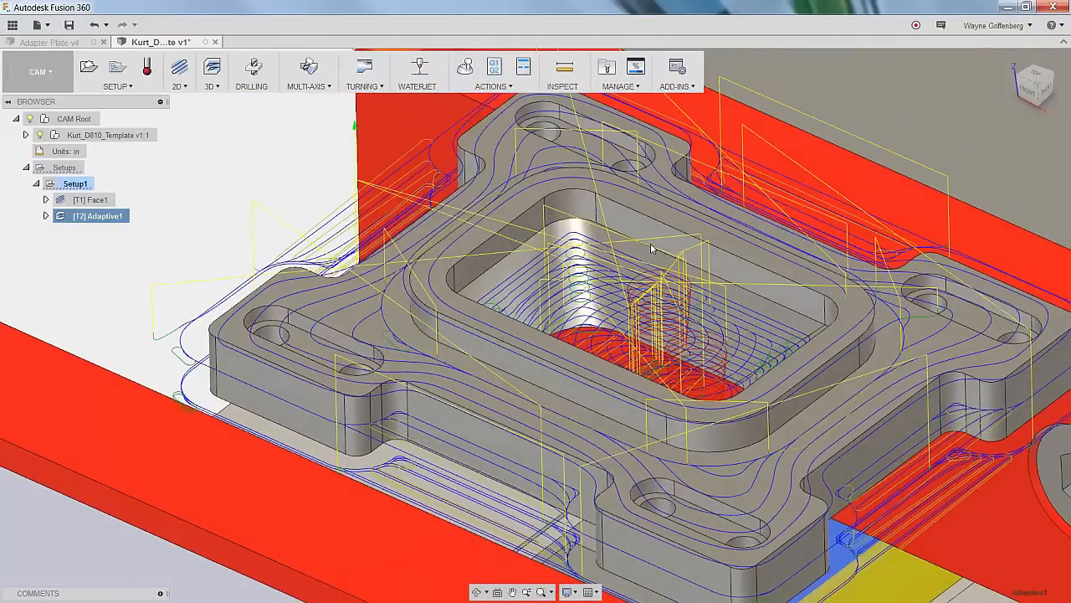
{"action": "scroll", "coordinate": [651, 248], "scroll_direction": "down", "scroll_amount": 4}
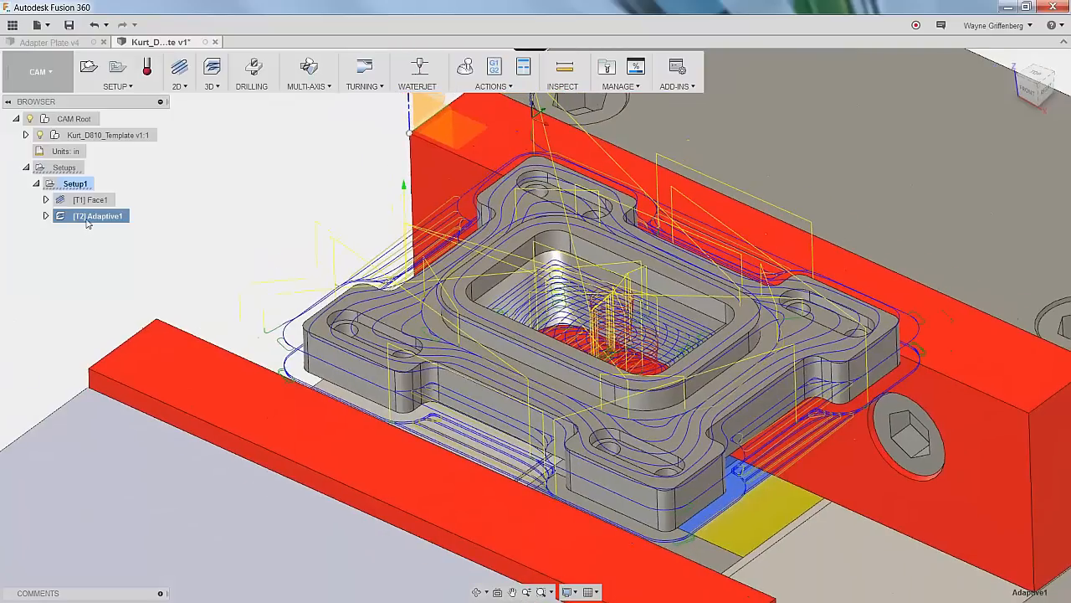
Simulate all of Setup1's toolpaths, start playback, and skip ahead to the adaptive clearing operation.
{"action": "left_click", "coordinate": [75, 183]}
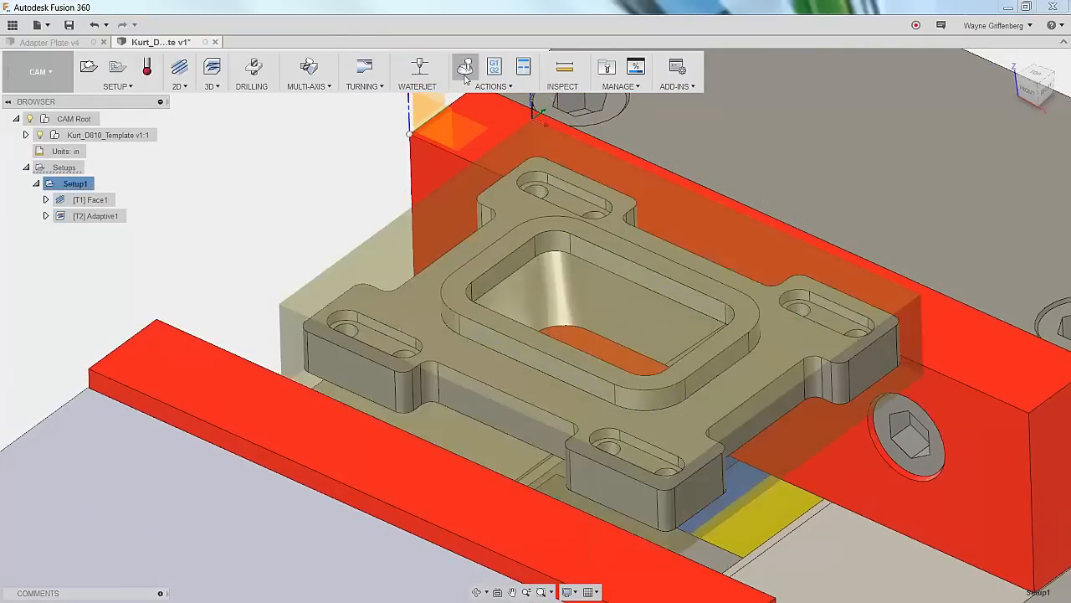
{"action": "left_click", "coordinate": [465, 68]}
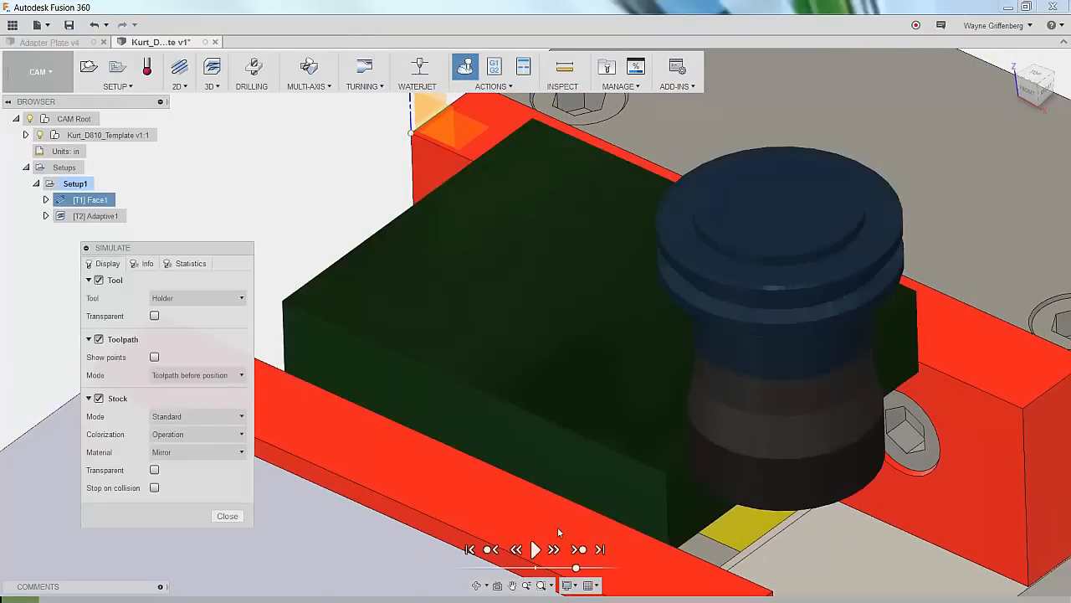
{"action": "left_click", "coordinate": [535, 549]}
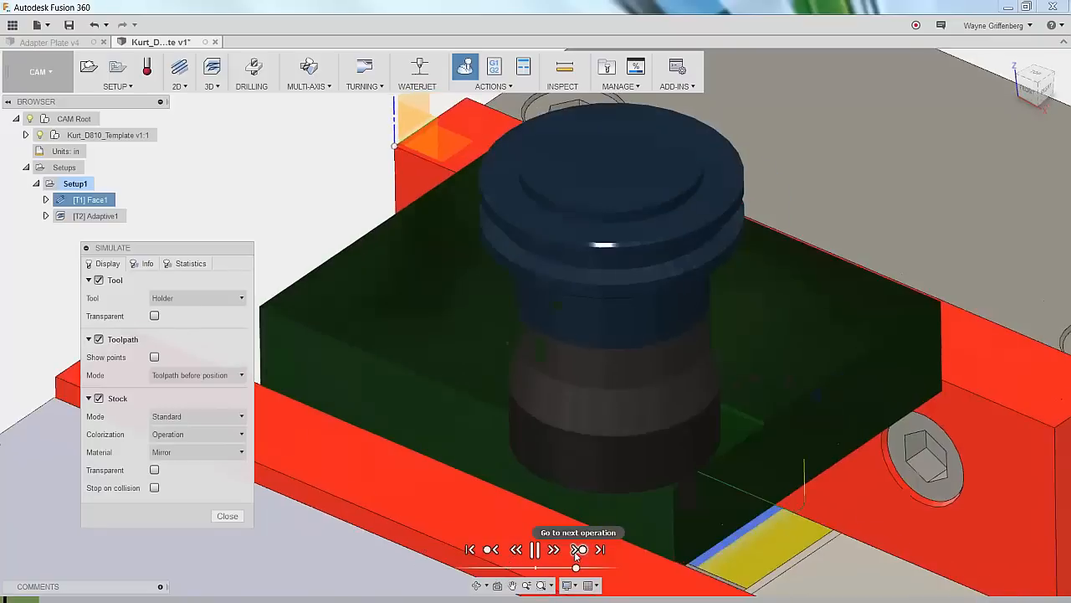
{"action": "left_click", "coordinate": [577, 549]}
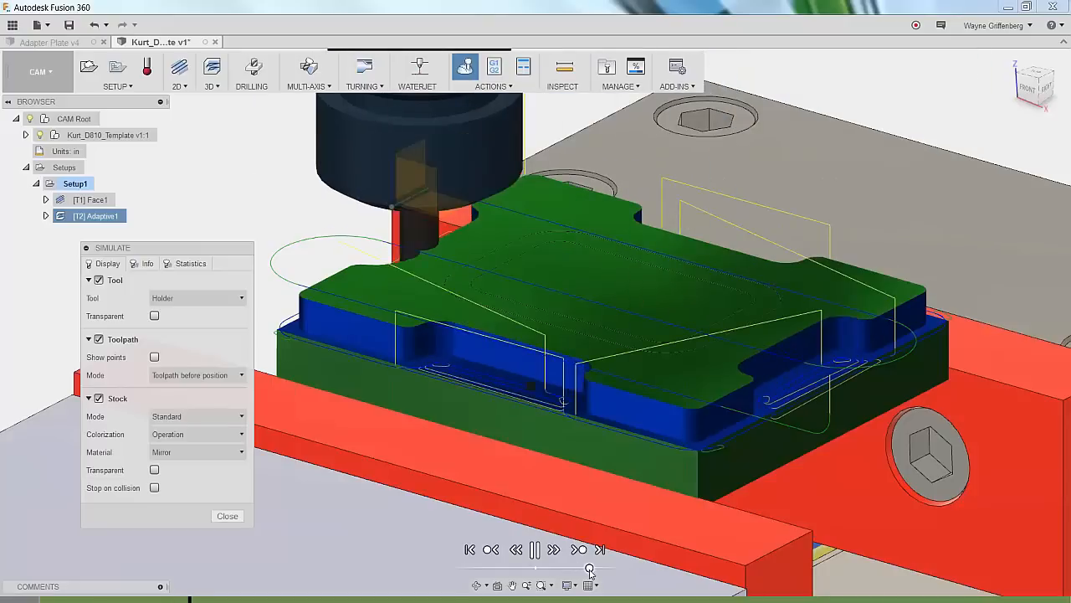
Slow the simulation playback and examine the tool's helical entry into the plate's central pocket.
{"action": "scroll", "coordinate": [588, 573], "scroll_direction": "up", "scroll_amount": 2}
{"action": "left_click_drag", "start_coordinate": [588, 571], "coordinate": [549, 570]}
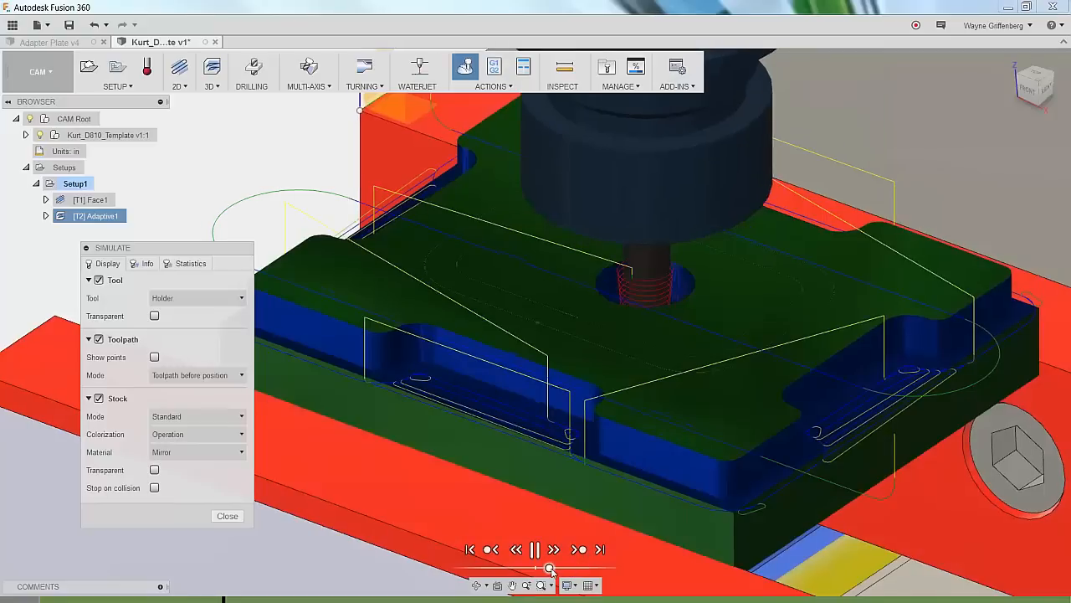
{"action": "scroll", "coordinate": [551, 571], "scroll_direction": "up", "scroll_amount": 2}
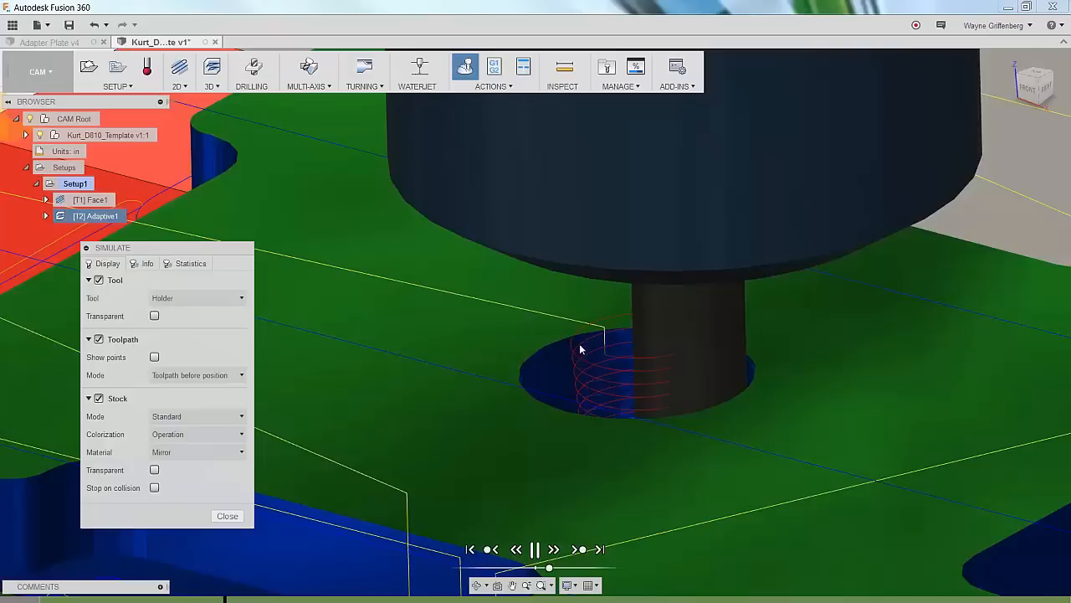
{"action": "scroll", "coordinate": [584, 360], "scroll_direction": "up", "scroll_amount": 2}
{"action": "scroll", "coordinate": [677, 390], "scroll_direction": "up", "scroll_amount": 3}
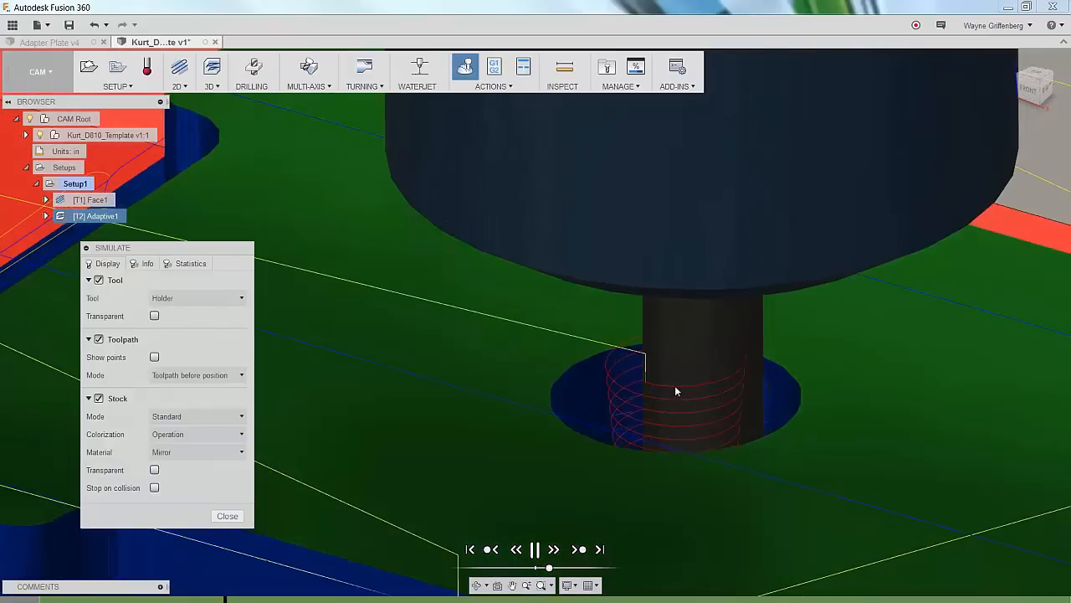
{"action": "middle_click_drag", "start_coordinate": [677, 390], "coordinate": [665, 395], "text": "shift"}
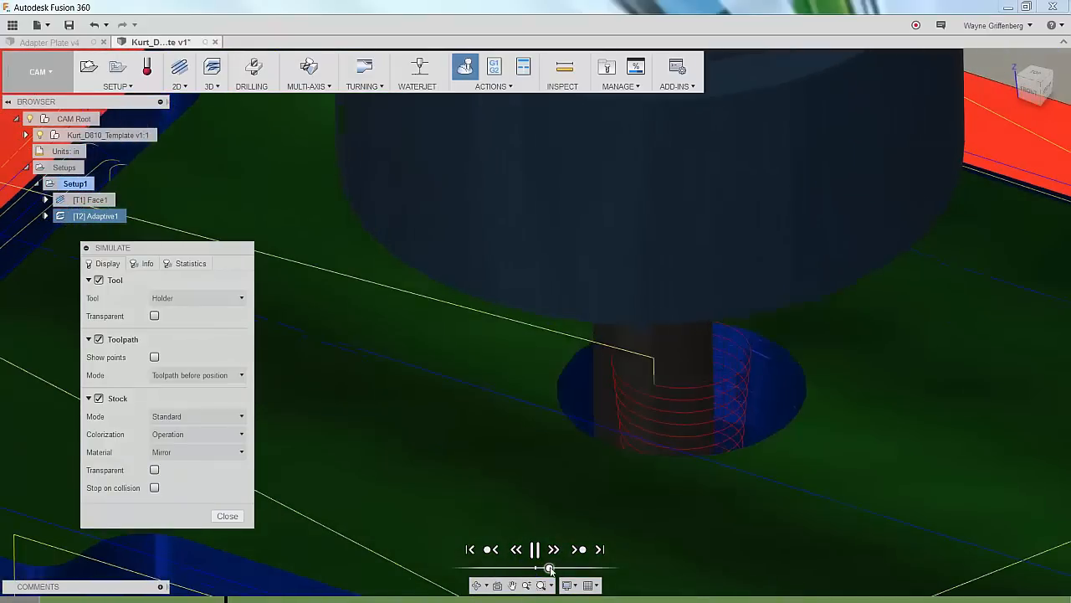
{"action": "left_click_drag", "start_coordinate": [555, 570], "coordinate": [562, 570]}
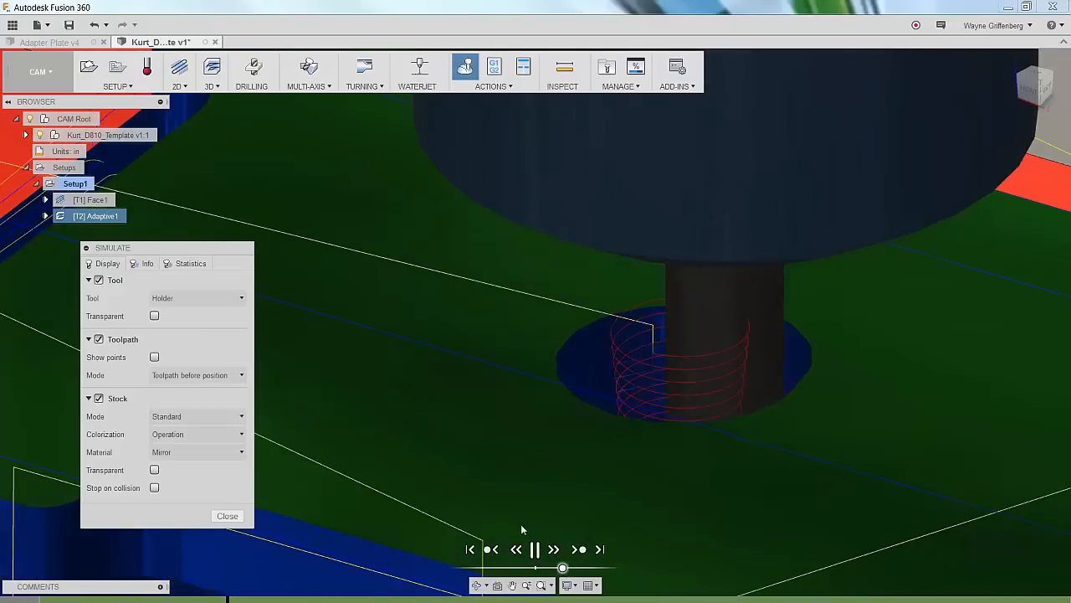
Make the simulated tool transparent and display only its Flute instead of the holder.
{"action": "left_click", "coordinate": [178, 299]}
{"action": "left_click", "coordinate": [136, 305]}
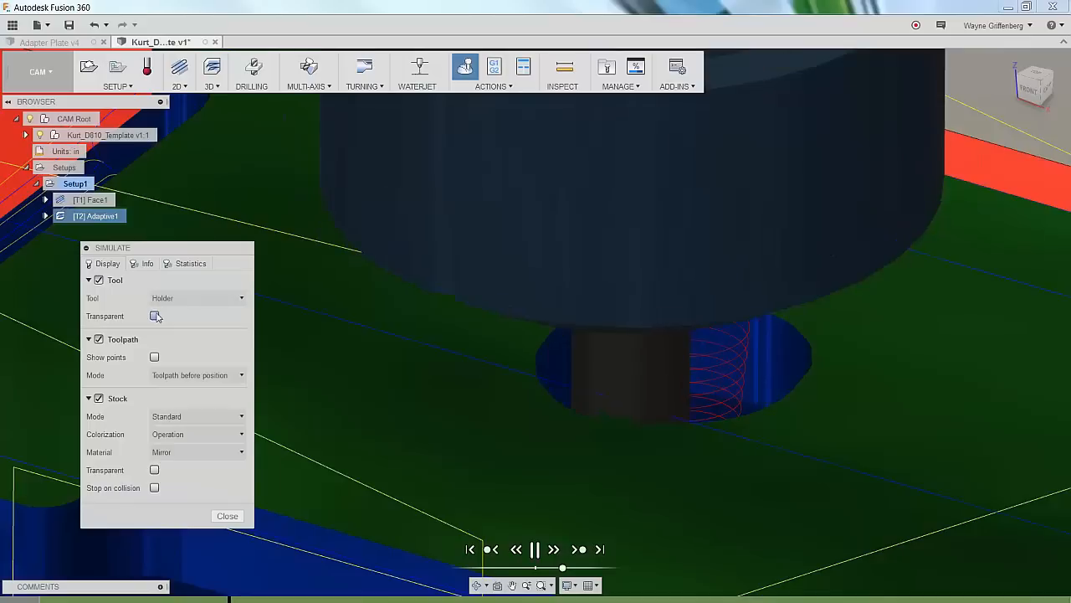
{"action": "left_click", "coordinate": [155, 316]}
{"action": "left_click", "coordinate": [211, 300]}
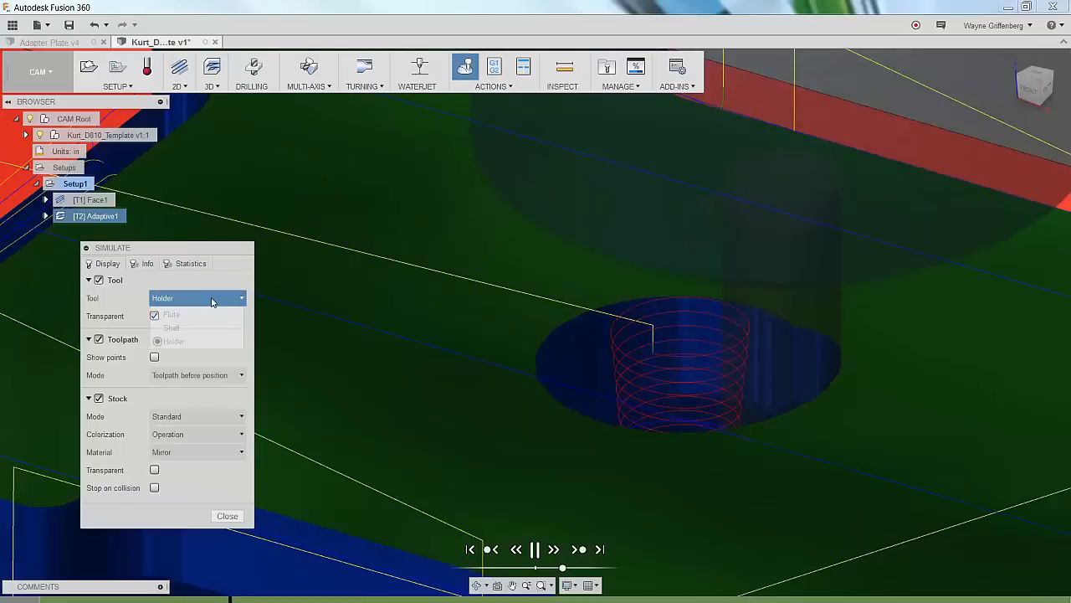
{"action": "left_click", "coordinate": [196, 314]}
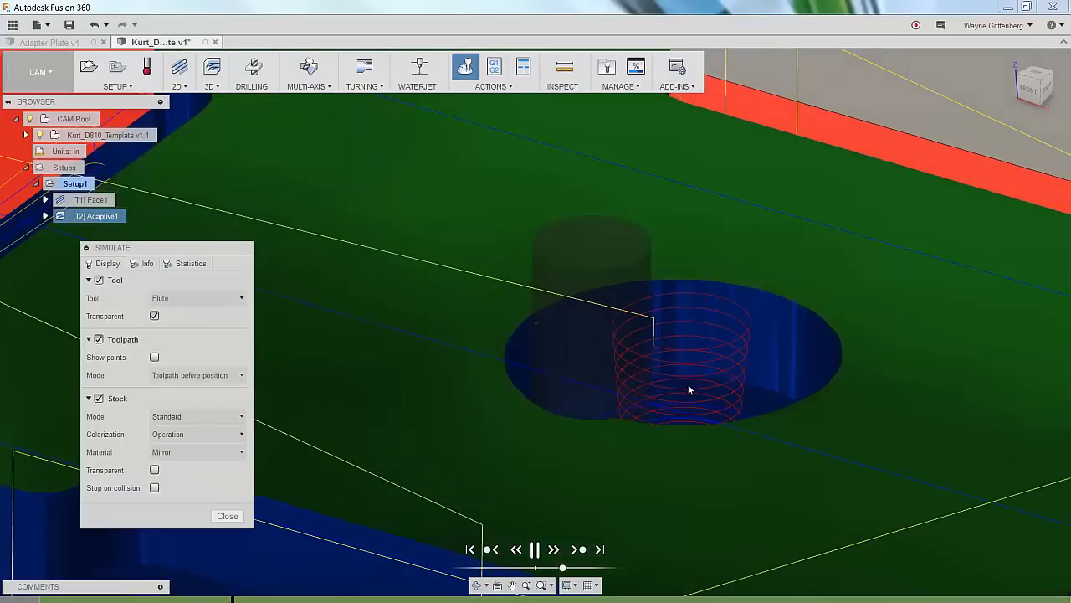
Examine the helix and clearing passes in the central pocket, and speed up playback through the remaining adaptive cuts.
{"action": "middle_click_drag", "start_coordinate": [688, 385], "coordinate": [694, 400], "text": "shift"}
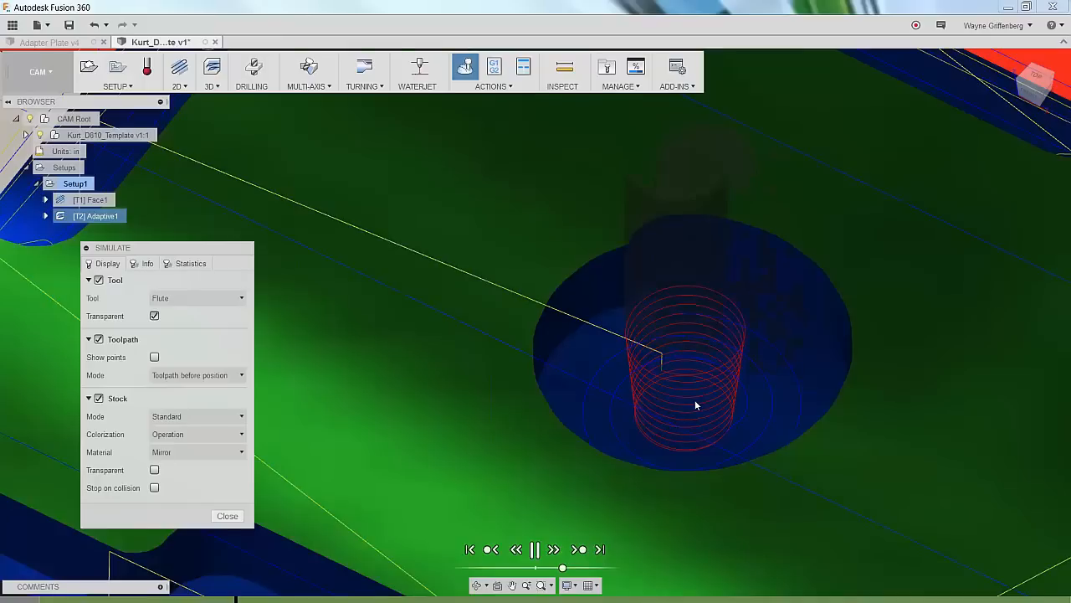
{"action": "middle_click_drag", "start_coordinate": [695, 400], "coordinate": [695, 400], "text": "shift"}
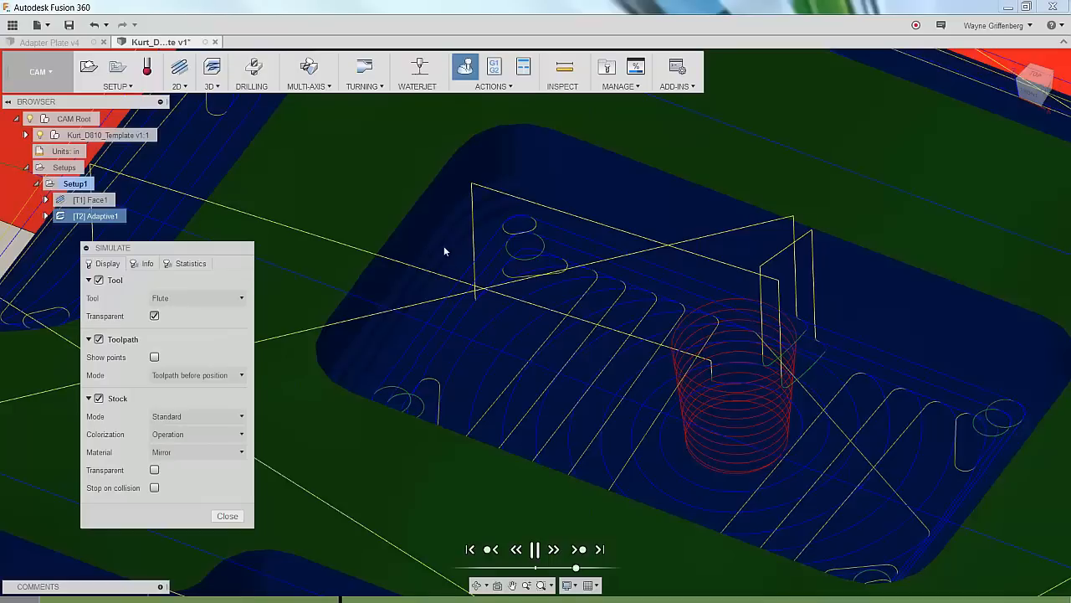
{"action": "scroll", "coordinate": [457, 249], "scroll_direction": "down", "scroll_amount": 4}
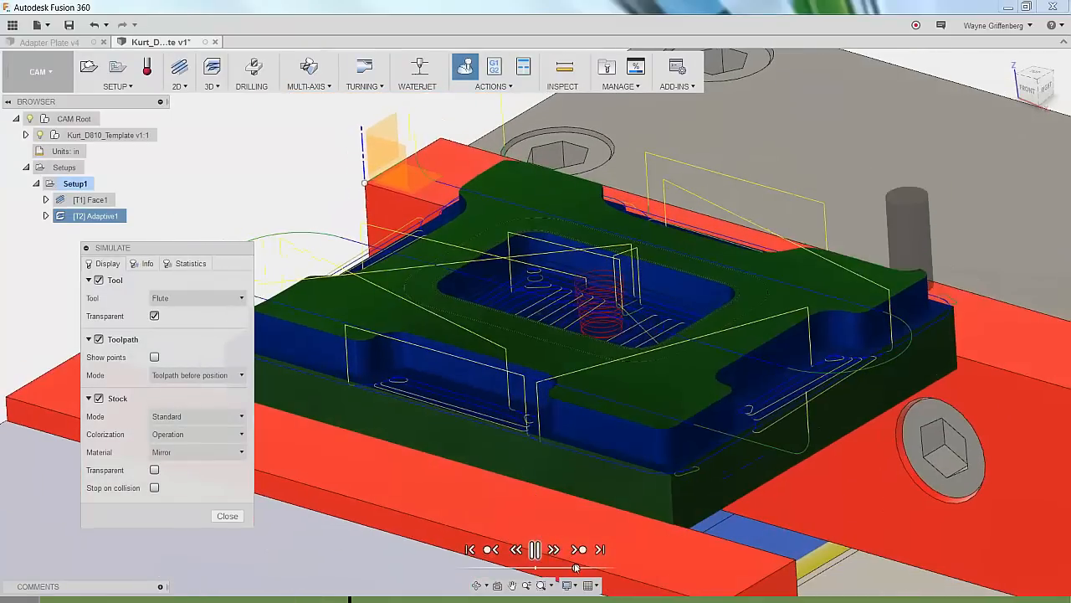
{"action": "left_click_drag", "start_coordinate": [576, 567], "coordinate": [590, 569]}
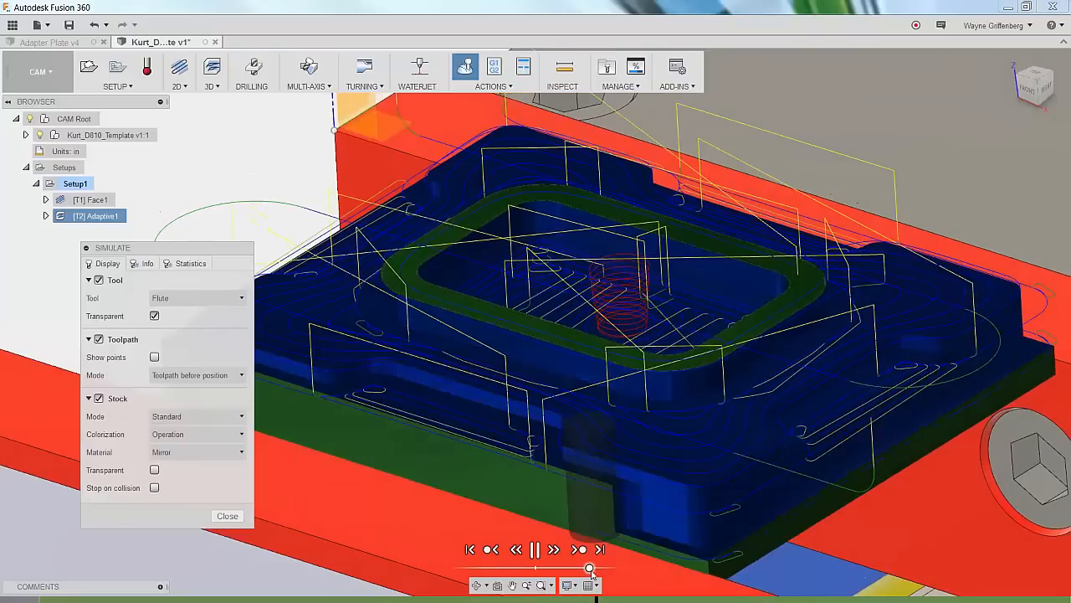
{"action": "left_click_drag", "start_coordinate": [590, 570], "coordinate": [596, 570]}
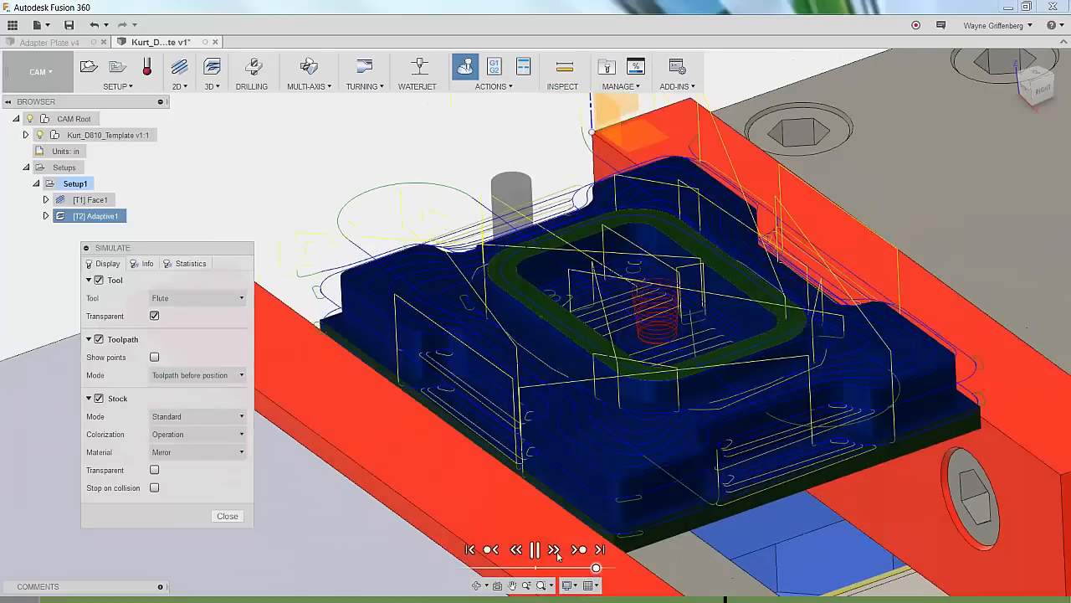
Set the simulation's toolpath display mode to Tail, briefly toggle stock transparency, and close the simulation.
{"action": "left_click", "coordinate": [197, 375]}
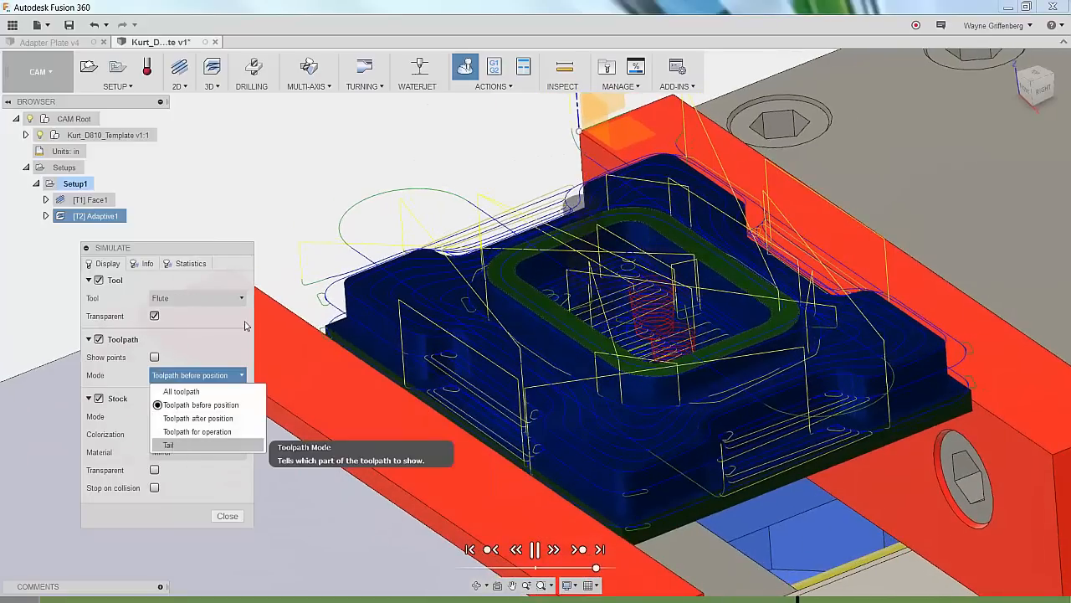
{"action": "left_click", "coordinate": [172, 444]}
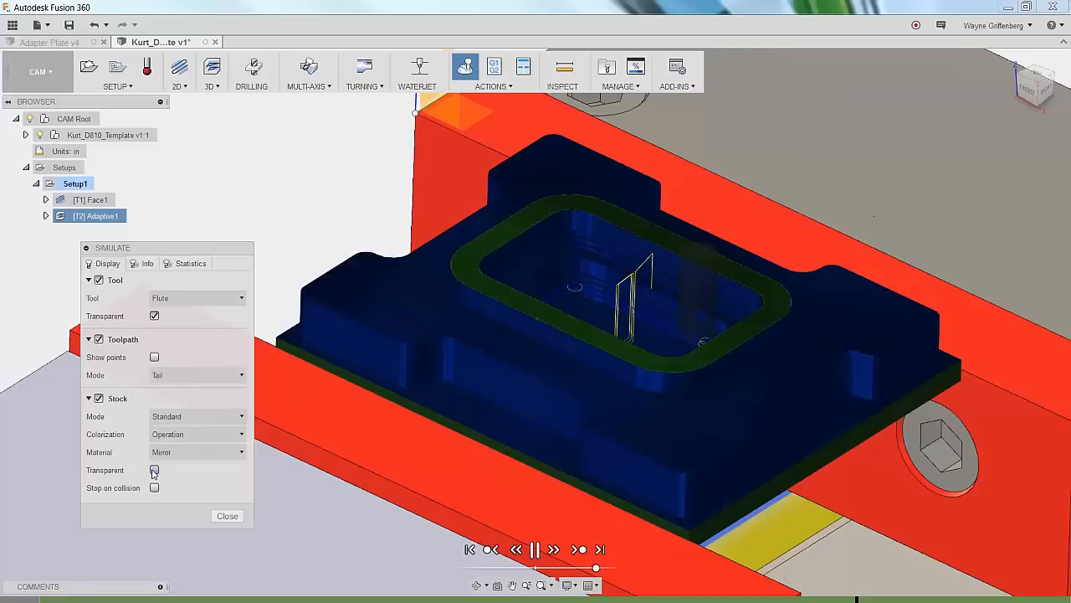
{"action": "left_click", "coordinate": [154, 470]}
{"action": "left_click", "coordinate": [154, 469]}
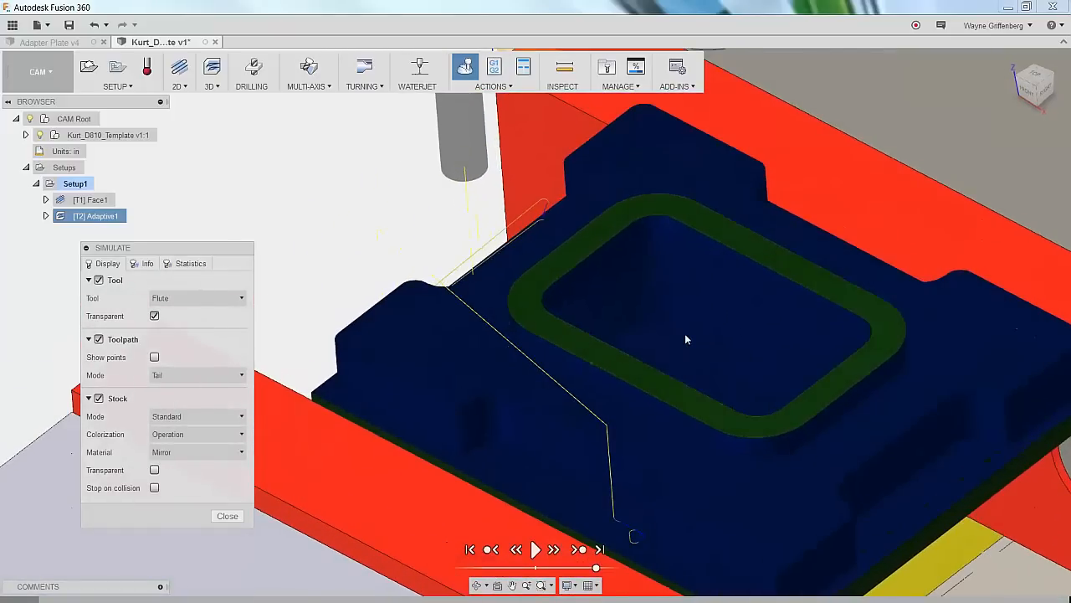
{"action": "left_click", "coordinate": [227, 516]}
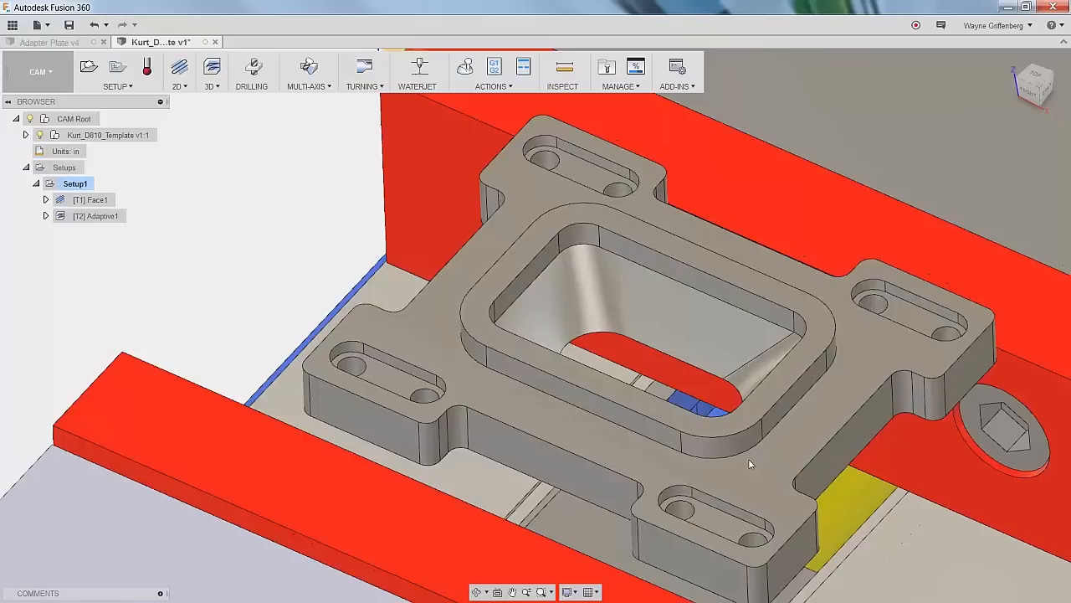
Start a 2D Slot operation with the 3/8" flat endmill and select the floors of the four corner slots as pockets.
{"action": "left_click", "coordinate": [178, 87]}
{"action": "left_click", "coordinate": [182, 164]}
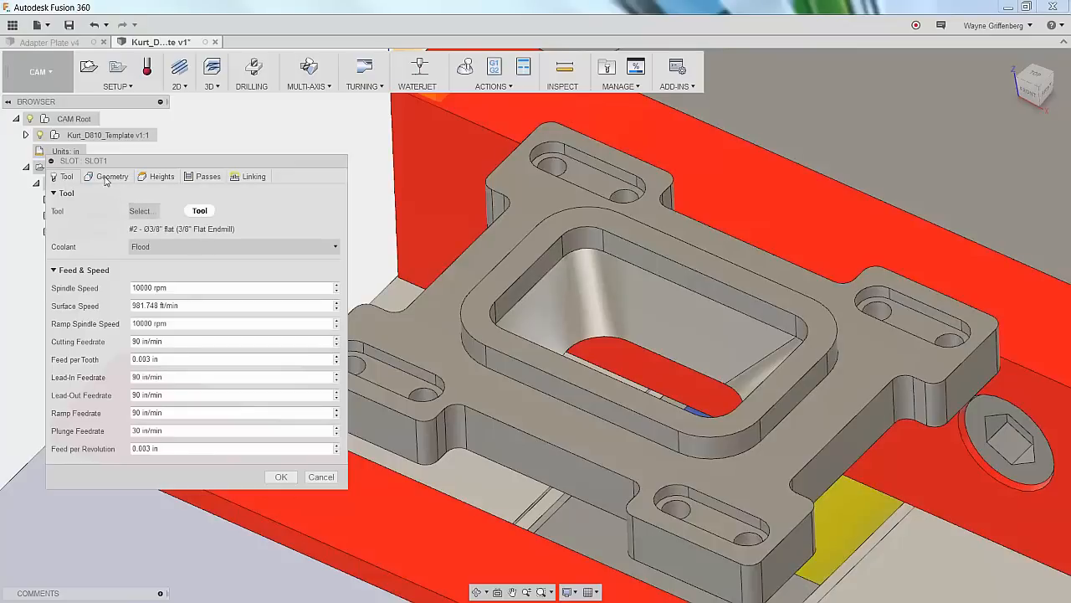
{"action": "left_click", "coordinate": [108, 177]}
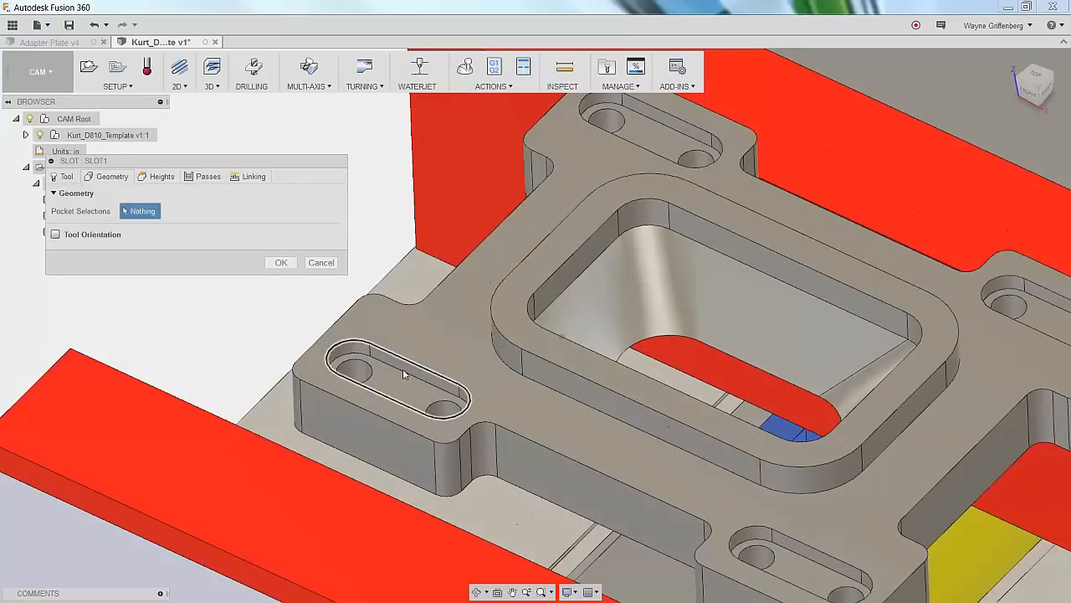
{"action": "left_click", "coordinate": [402, 375]}
{"action": "left_click", "coordinate": [798, 559]}
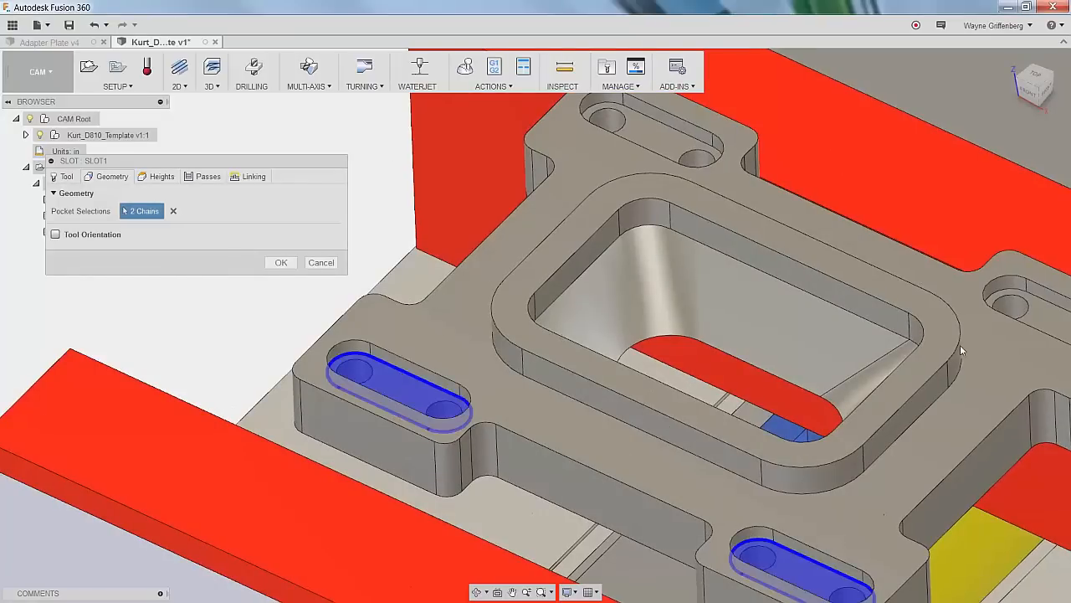
{"action": "left_click", "coordinate": [1013, 304]}
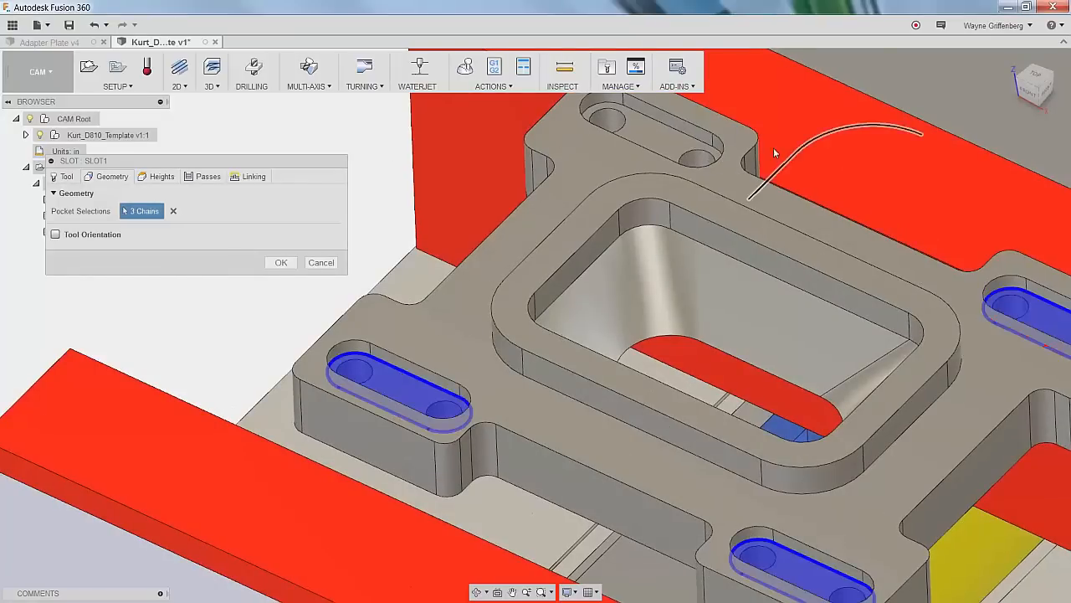
{"action": "left_click", "coordinate": [673, 130]}
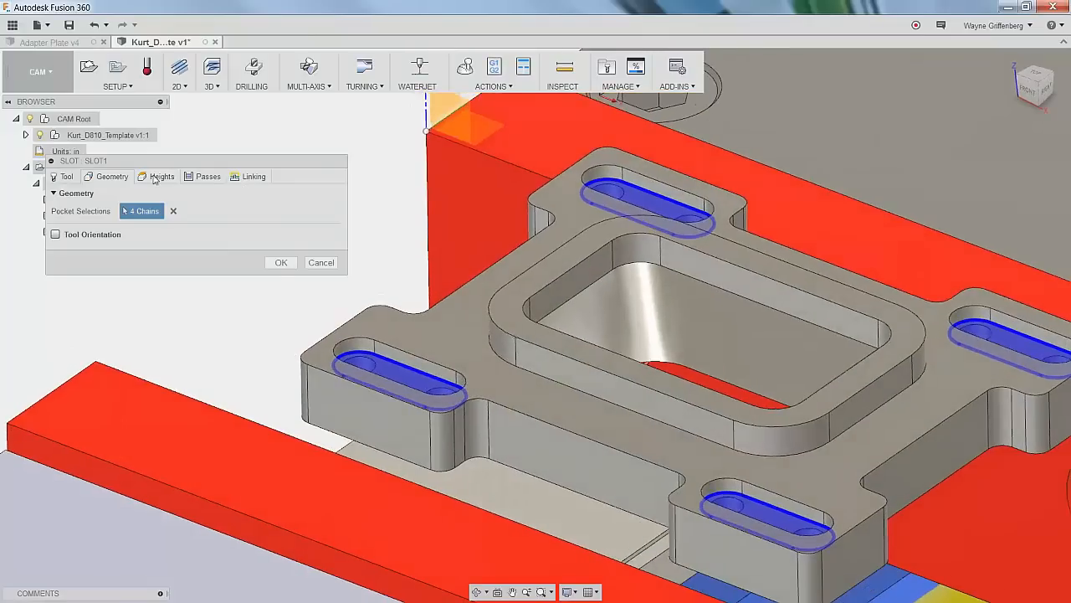
Reference the slot operation's top height to the plate's flat face around the slots, using Selection, and accept the operation.
{"action": "left_click", "coordinate": [159, 176]}
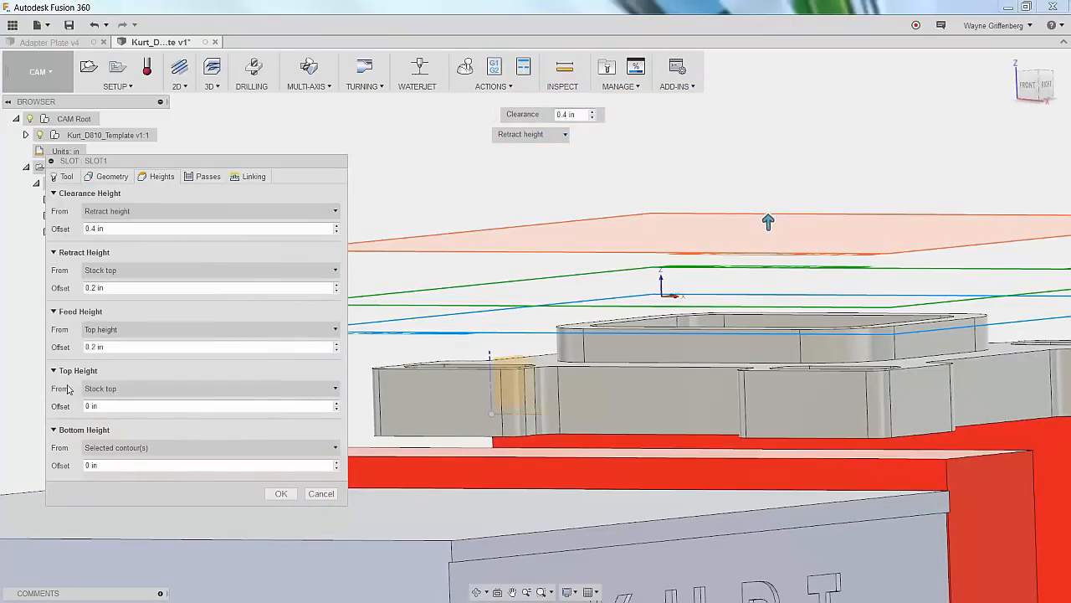
{"action": "left_click", "coordinate": [121, 390]}
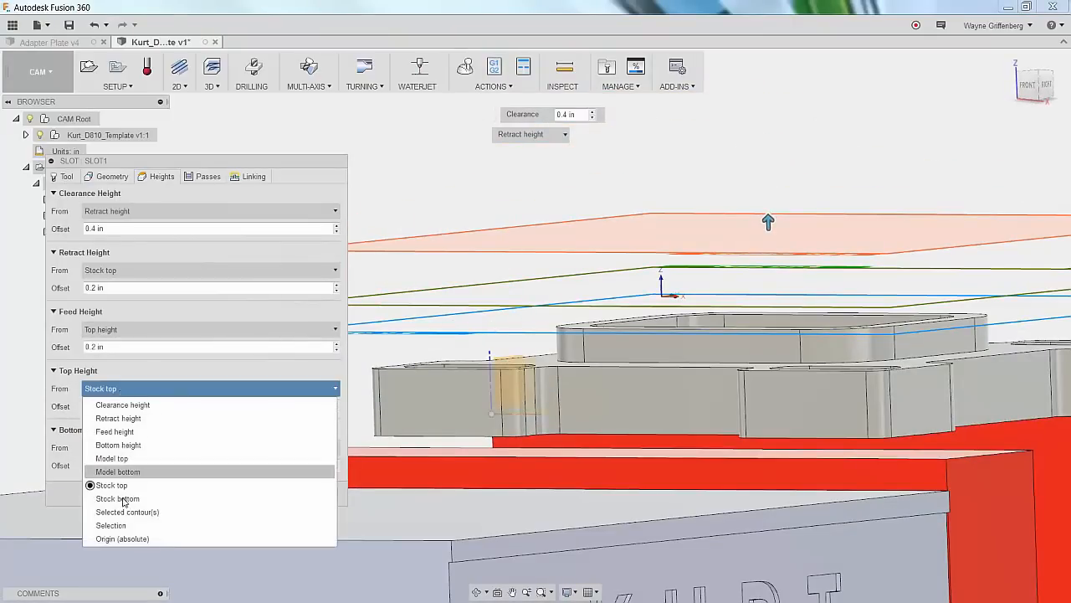
{"action": "left_click", "coordinate": [110, 525]}
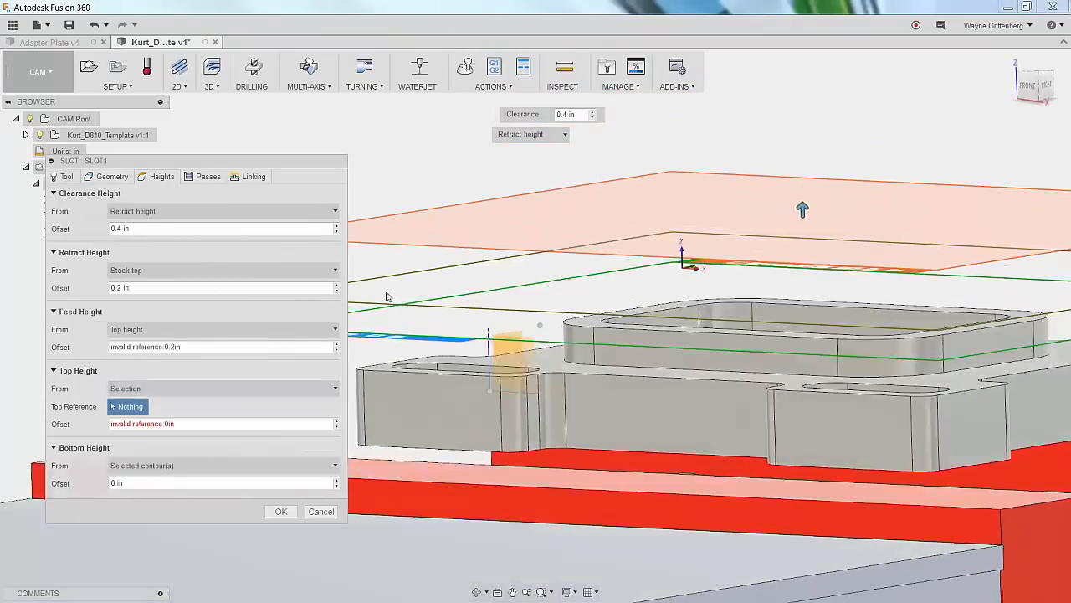
{"action": "left_click", "coordinate": [494, 347]}
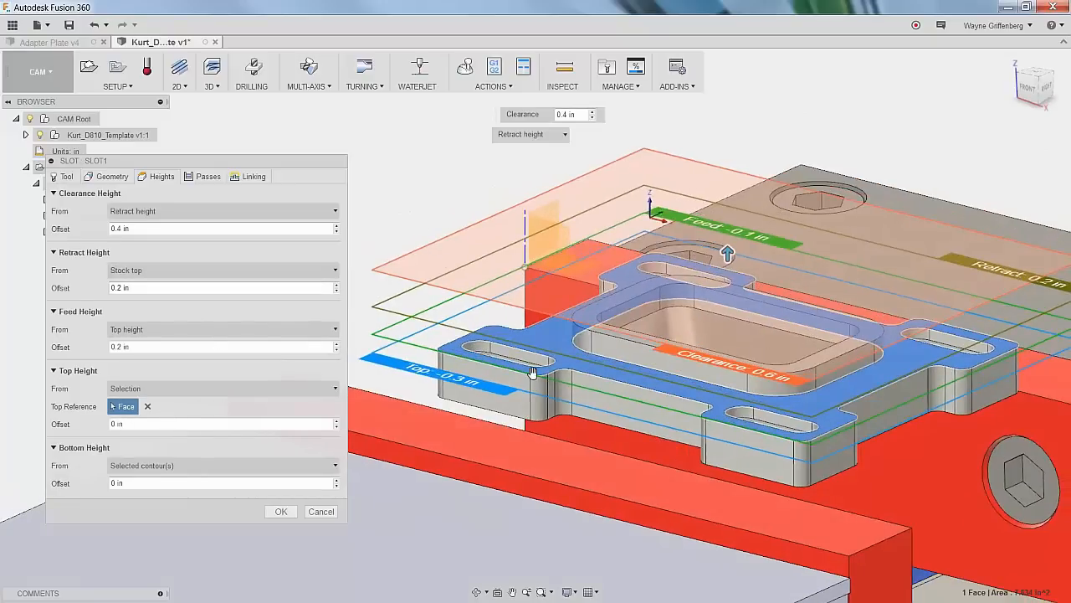
{"action": "left_click", "coordinate": [289, 513]}
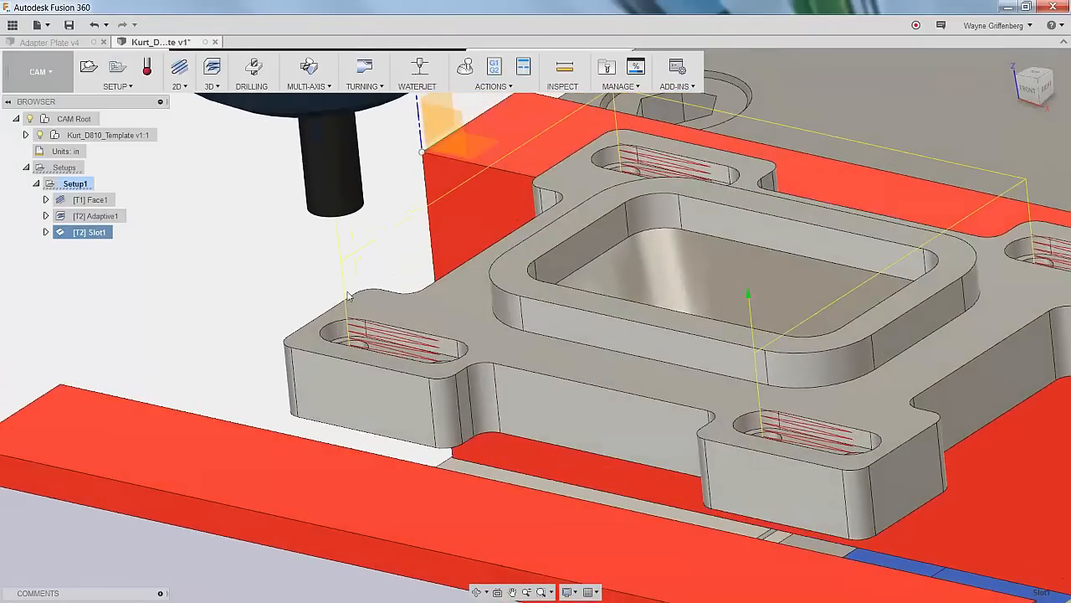
Examine the ramping Slot1 toolpath in the four corner slots, and clear the operation's selection.
{"action": "scroll", "coordinate": [414, 345], "scroll_direction": "up", "scroll_amount": 3}
{"action": "middle_click_drag", "start_coordinate": [413, 345], "coordinate": [420, 358], "text": "shift"}
{"action": "scroll", "coordinate": [318, 251], "scroll_direction": "down", "scroll_amount": 2}
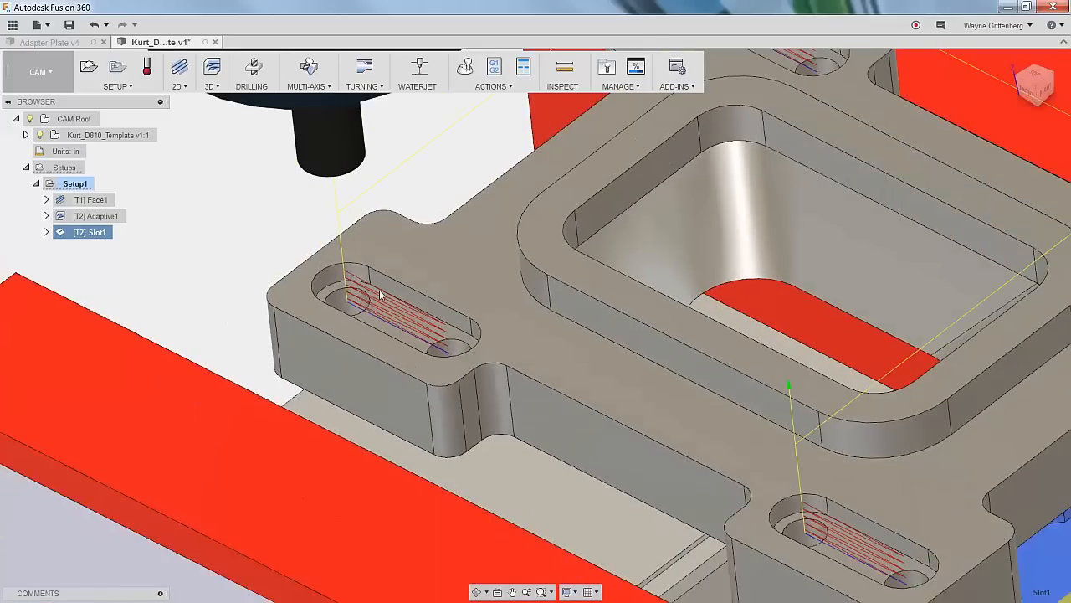
{"action": "scroll", "coordinate": [217, 227], "scroll_direction": "down", "scroll_amount": 5}
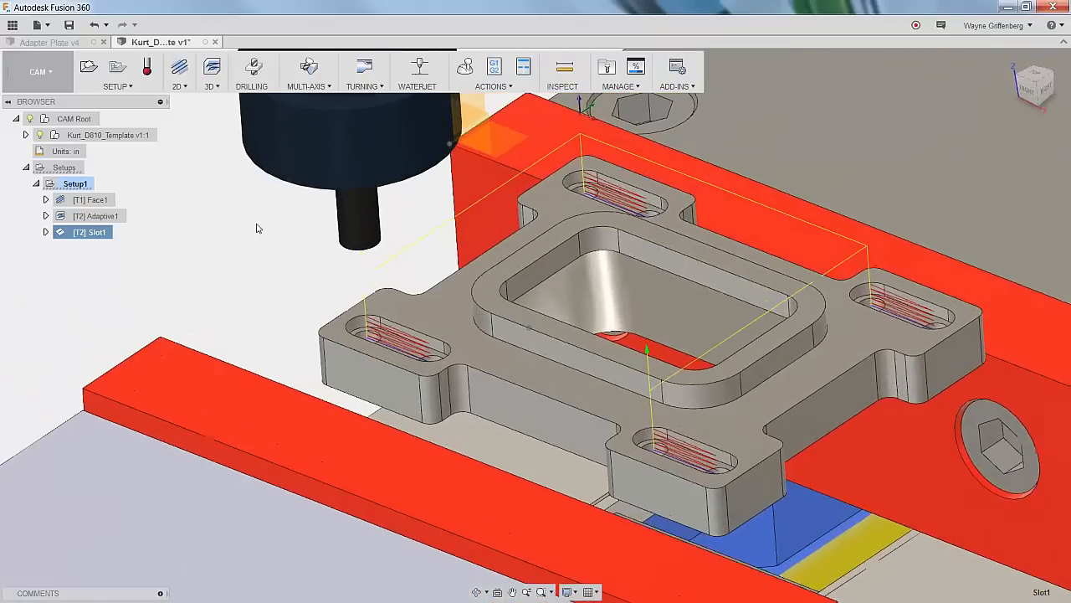
{"action": "left_click", "coordinate": [242, 228]}
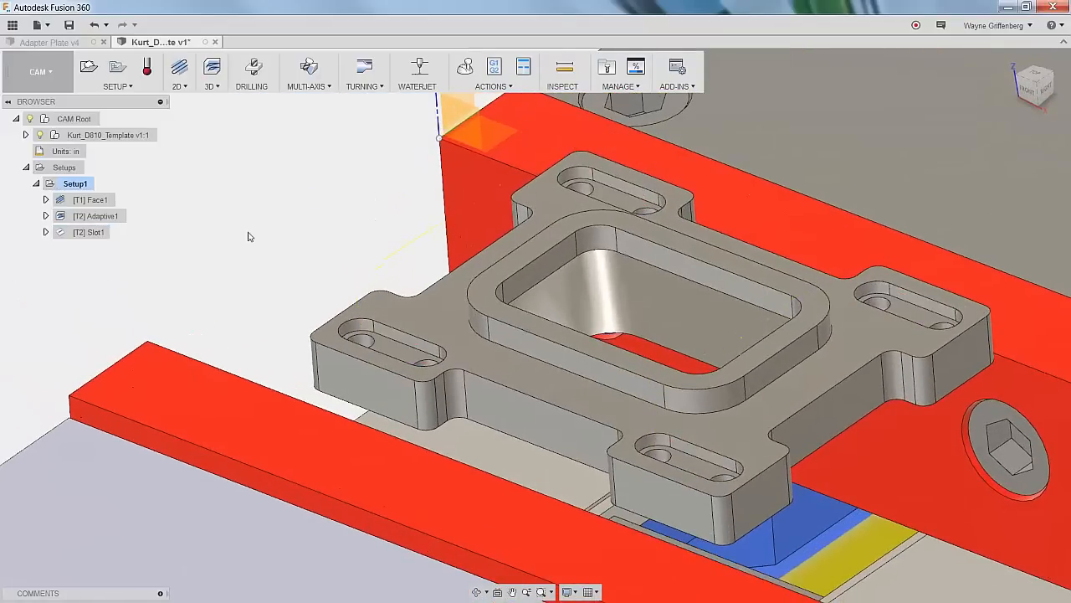
{"action": "middle_click_drag", "start_coordinate": [249, 236], "coordinate": [258, 240], "text": "shift"}
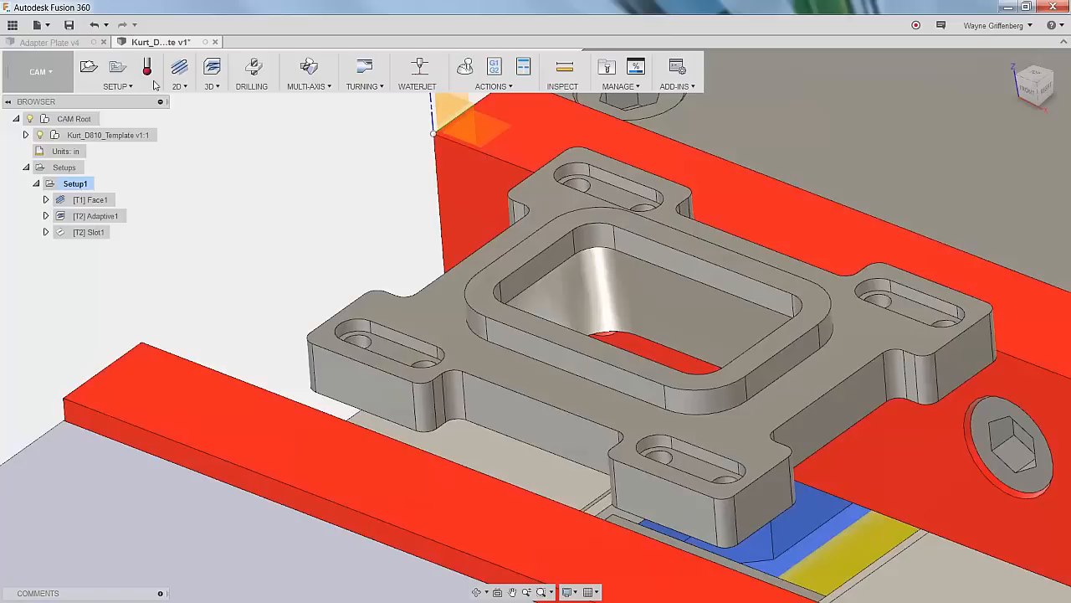
Start a Drilling operation, open its tool library and apply the existing tool-type filter.
{"action": "left_click", "coordinate": [255, 74]}
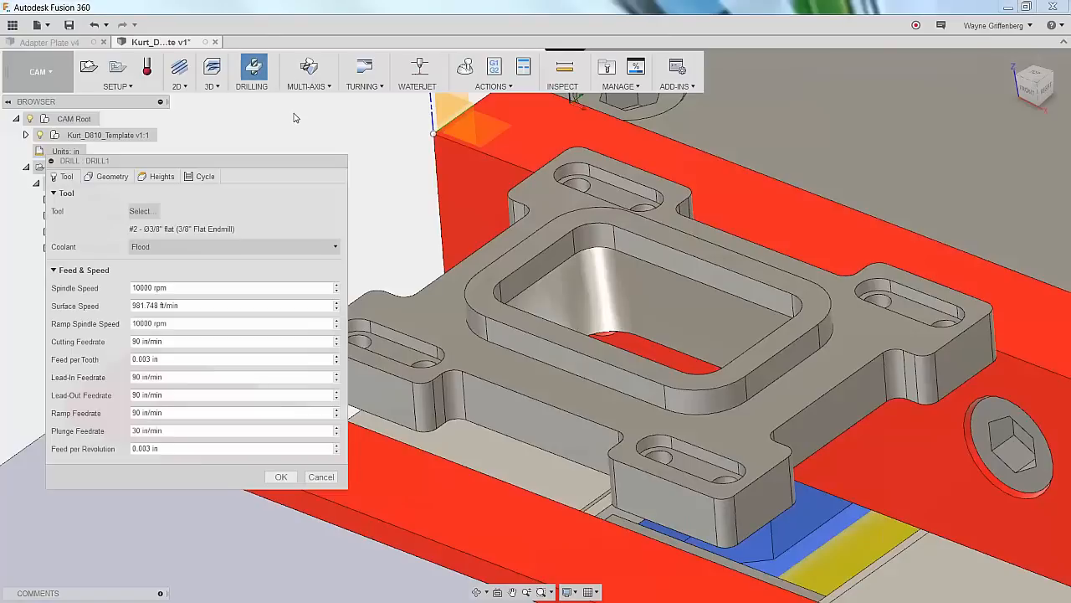
{"action": "scroll", "coordinate": [294, 117], "scroll_direction": "up", "scroll_amount": 3}
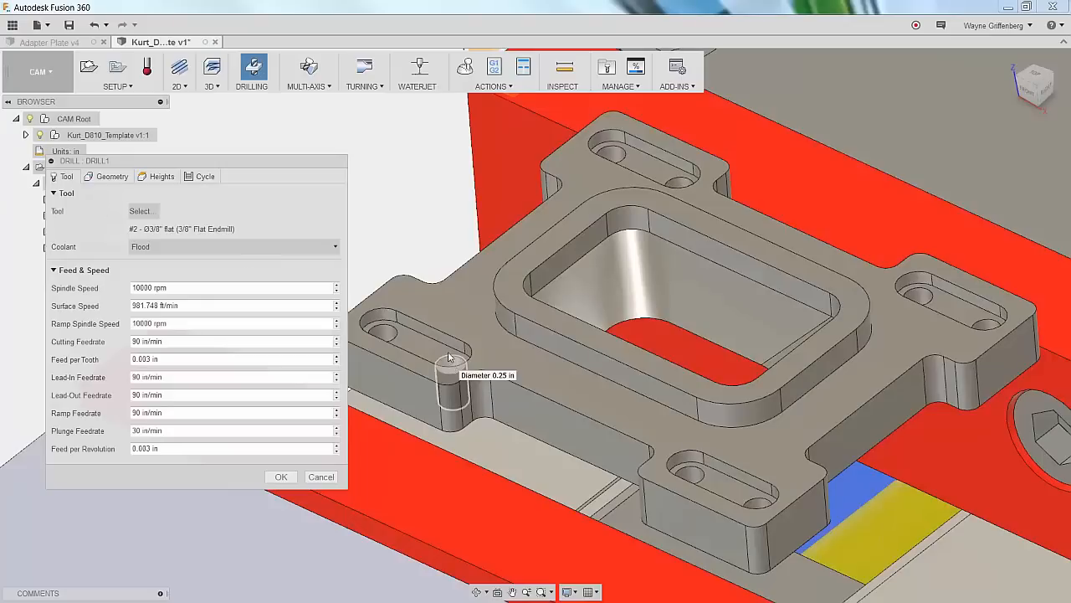
{"action": "left_click", "coordinate": [140, 211]}
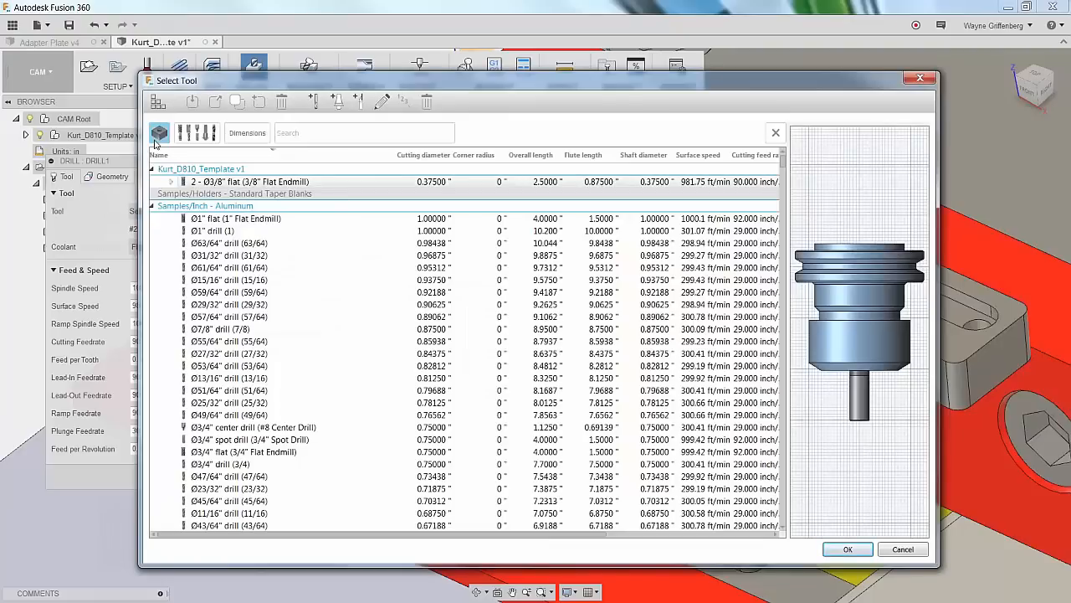
{"action": "left_click", "coordinate": [198, 135]}
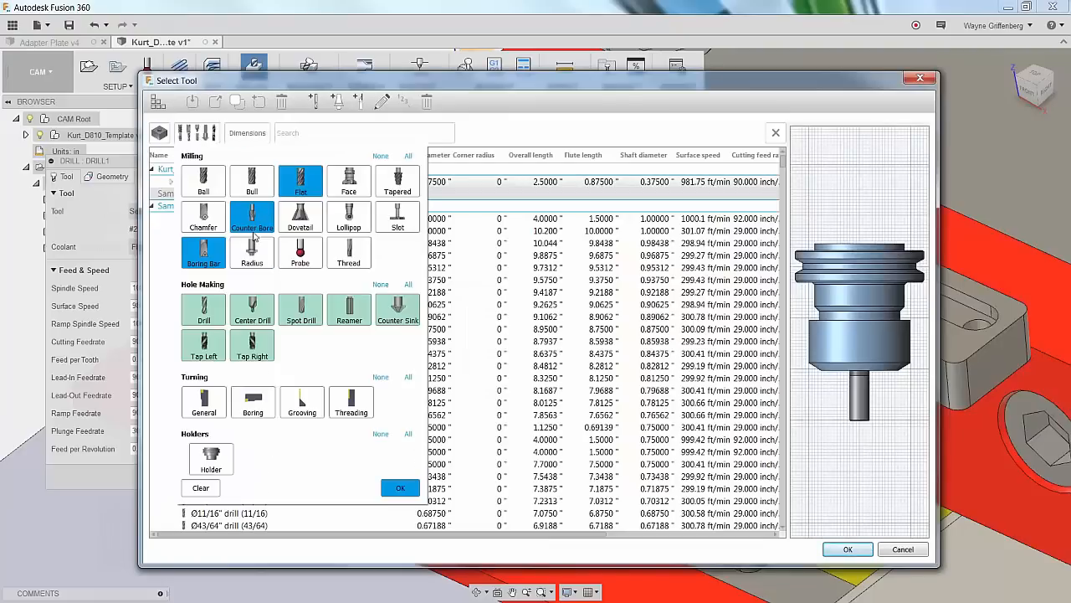
{"action": "left_click", "coordinate": [400, 487]}
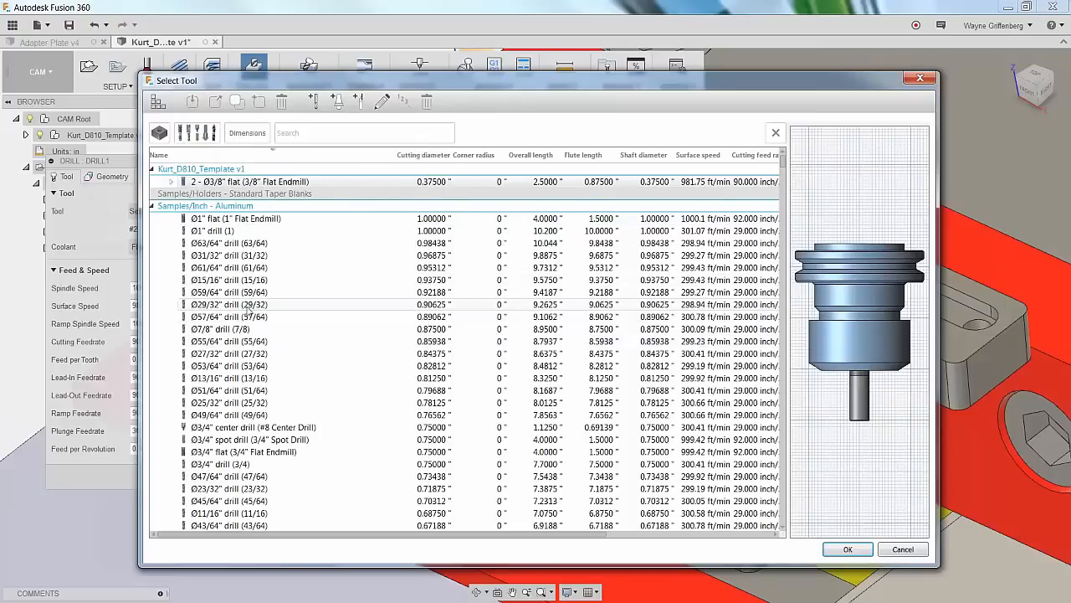
Look through the sample, vendor and local tool libraries for a drill suited to the slot holes.
{"action": "scroll", "coordinate": [267, 369], "scroll_direction": "down", "scroll_amount": 3}
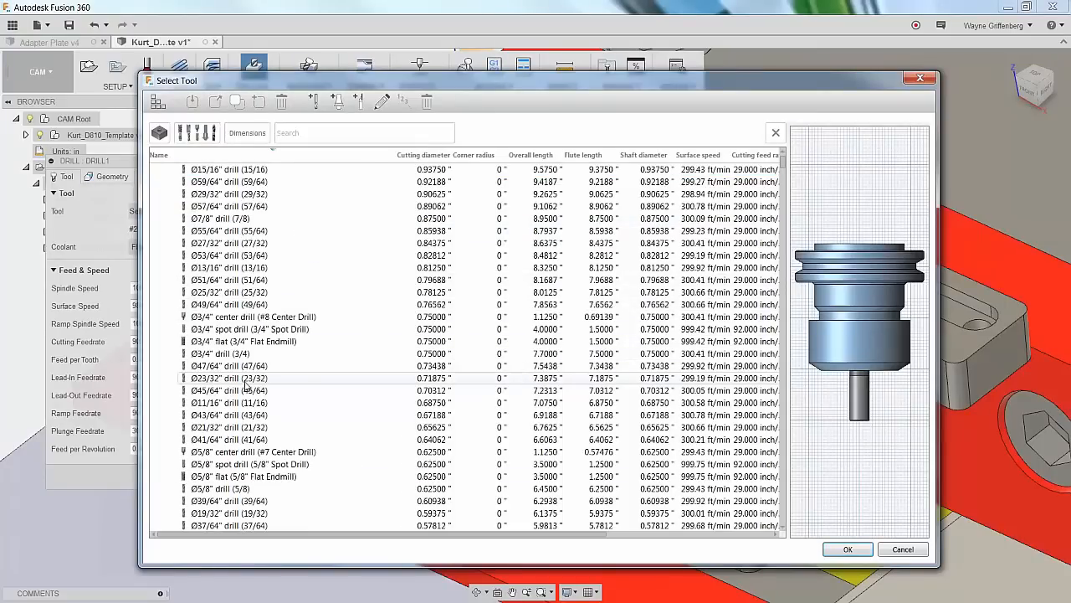
{"action": "scroll", "coordinate": [246, 385], "scroll_direction": "down", "scroll_amount": 2}
{"action": "mouse_move", "coordinate": [783, 162]}
{"action": "left_mouse_down"}
{"action": "mouse_move", "coordinate": [793, 337]}
{"action": "mouse_move", "coordinate": [784, 512]}
{"action": "mouse_move", "coordinate": [783, 170]}
{"action": "left_mouse_up"}
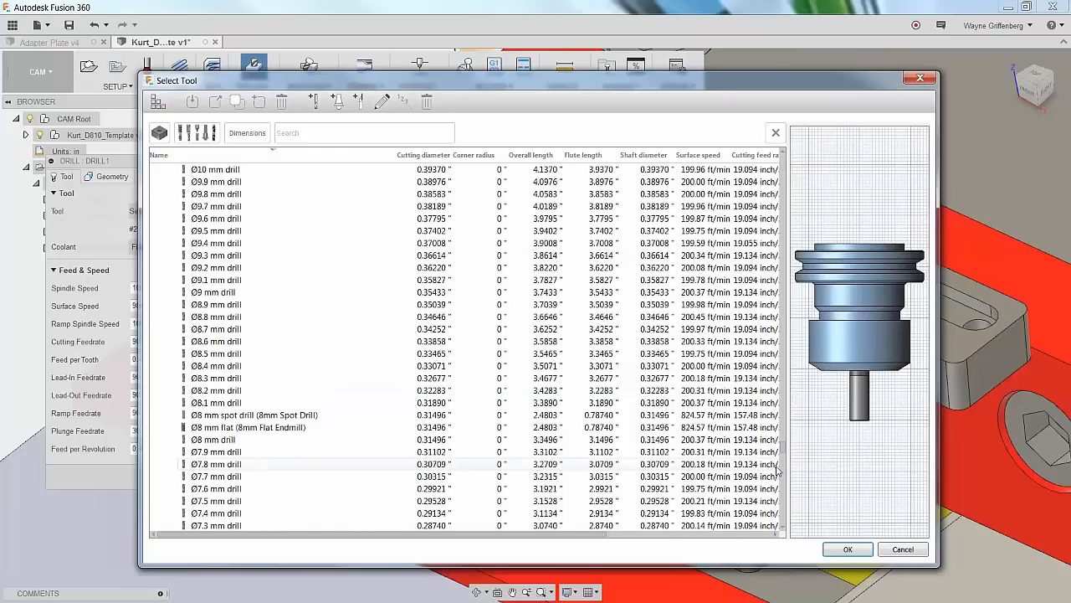
{"action": "left_click_drag", "start_coordinate": [784, 446], "coordinate": [789, 511]}
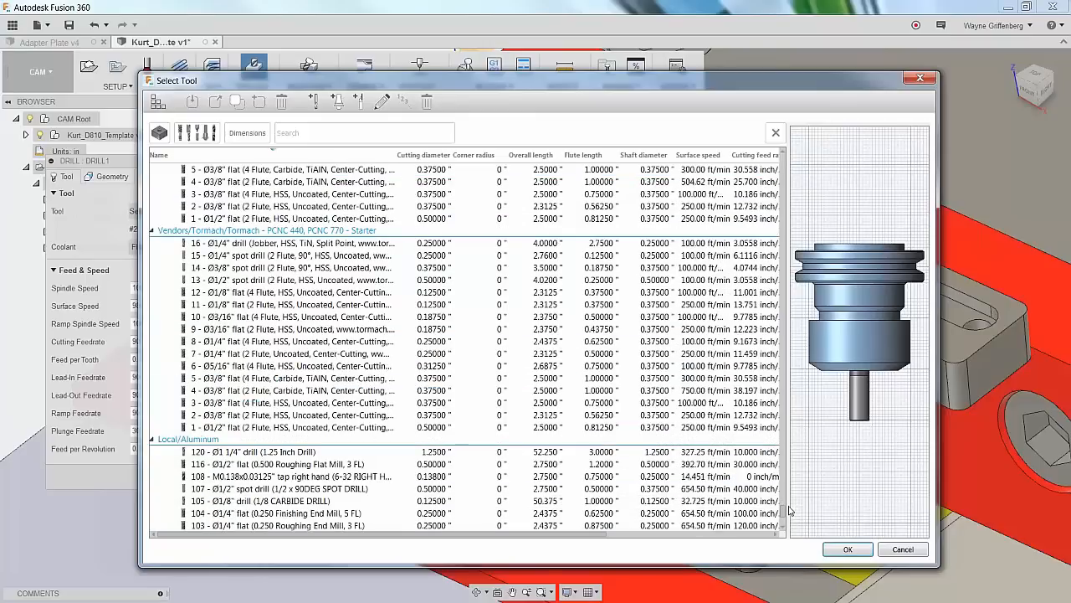
{"action": "scroll", "coordinate": [258, 383], "scroll_direction": "down", "scroll_amount": 4}
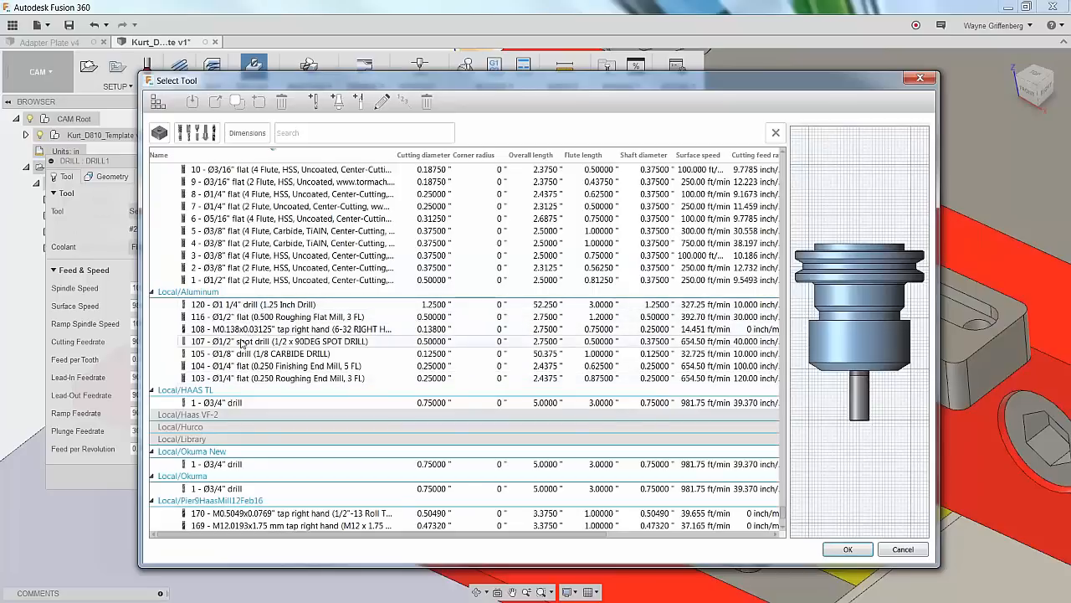
{"action": "scroll", "coordinate": [278, 367], "scroll_direction": "down", "scroll_amount": 2}
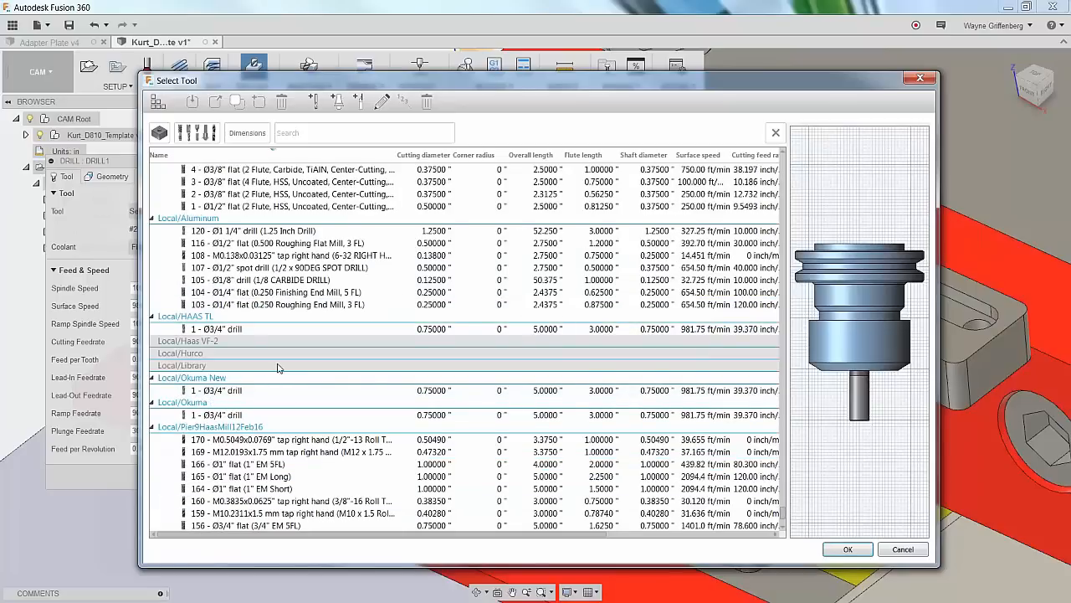
{"action": "scroll", "coordinate": [279, 367], "scroll_direction": "down", "scroll_amount": 3}
{"action": "scroll", "coordinate": [283, 378], "scroll_direction": "down", "scroll_amount": 4}
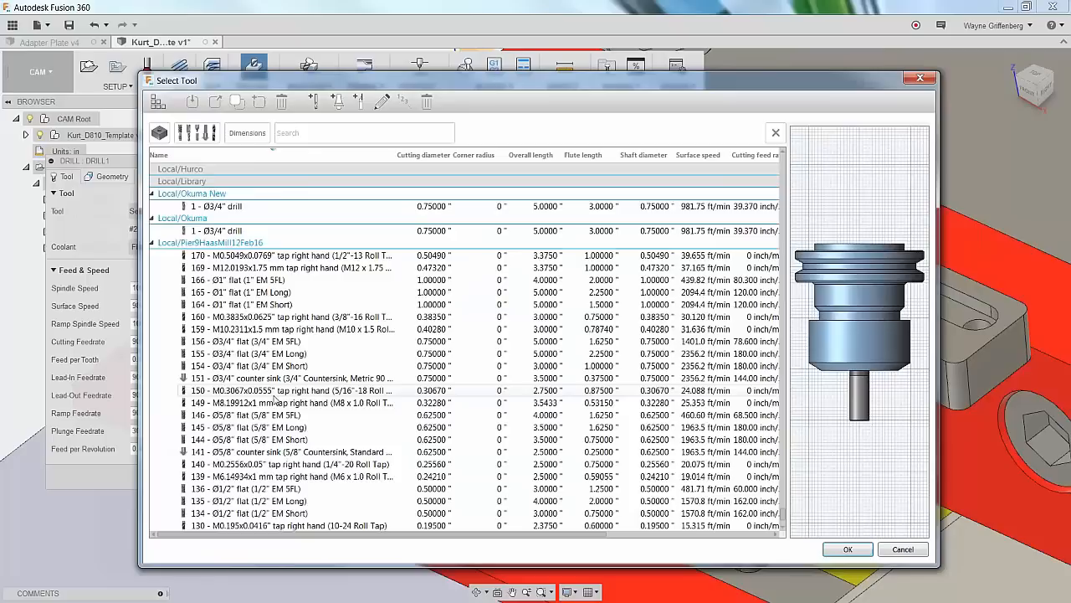
{"action": "scroll", "coordinate": [283, 378], "scroll_direction": "up", "scroll_amount": 9}
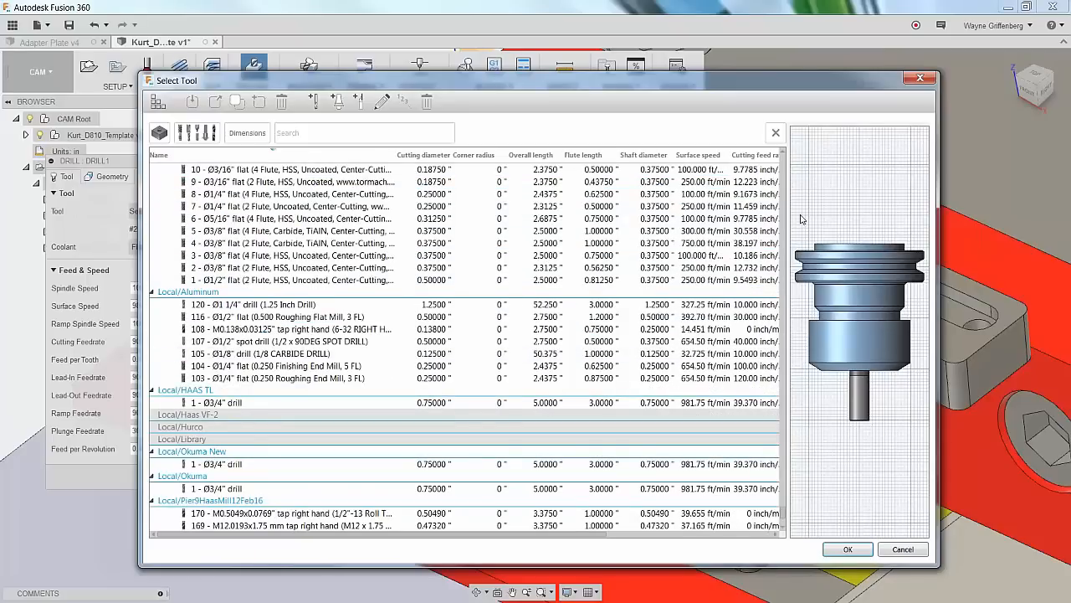
{"action": "left_click_drag", "start_coordinate": [784, 493], "coordinate": [774, 151]}
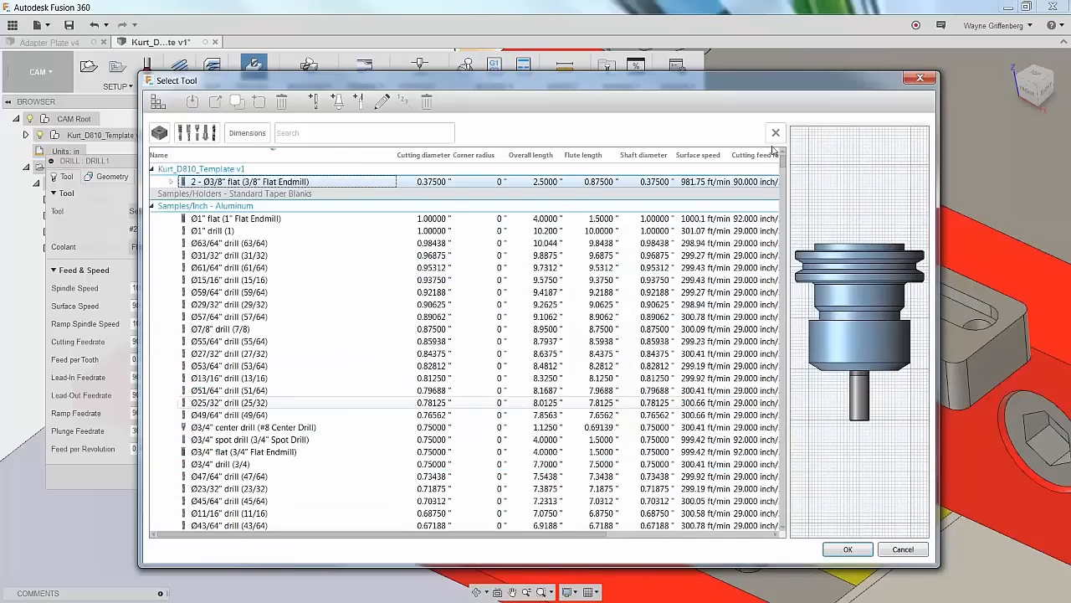
Filter the tools by a 0.25 in diameter and choose the 1/4" drill (1/4) from the Inch - Aluminum samples.
{"action": "left_click", "coordinate": [245, 135]}
{"action": "left_click", "coordinate": [236, 159]}
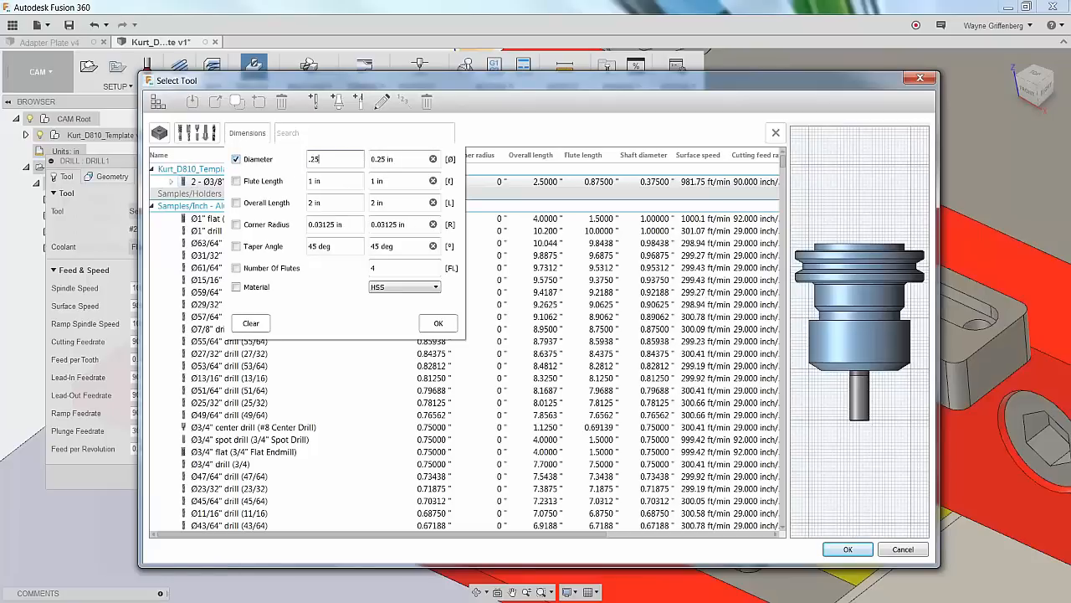
{"action": "left_click", "coordinate": [437, 323]}
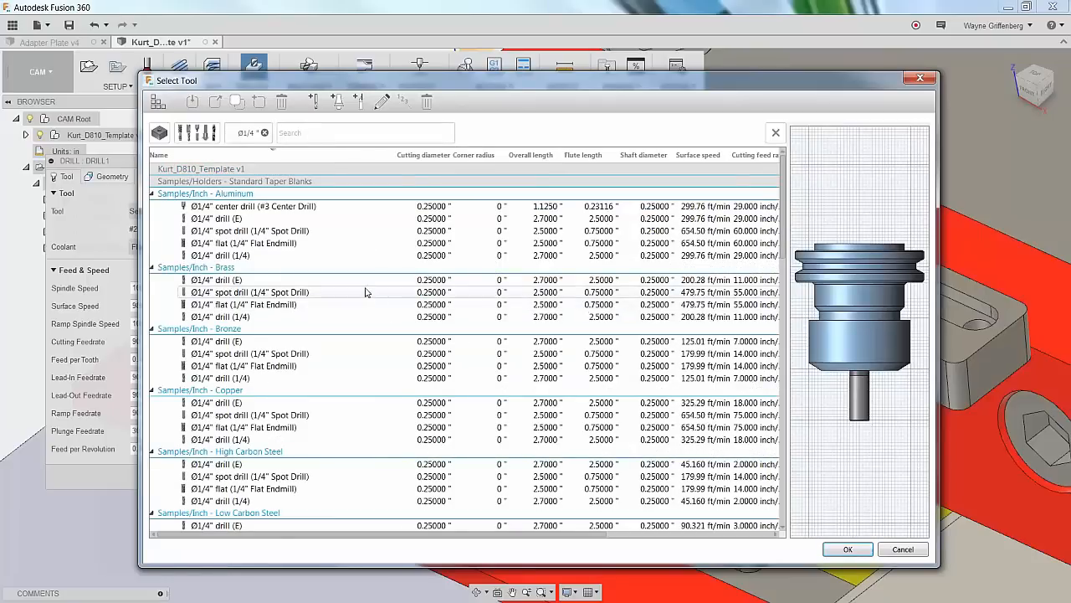
{"action": "left_click", "coordinate": [237, 257]}
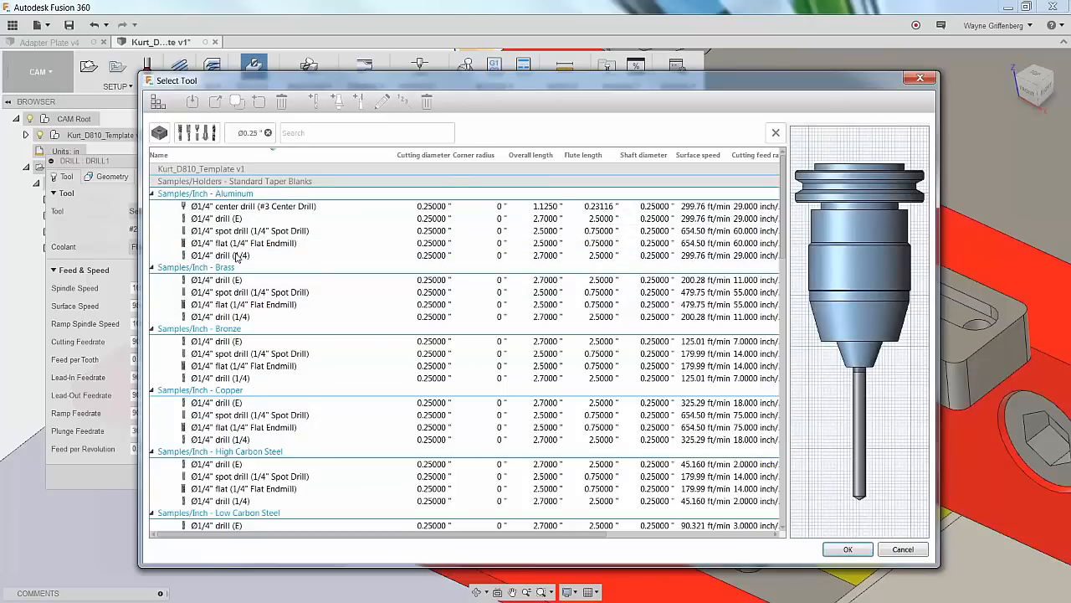
{"action": "left_click", "coordinate": [850, 549]}
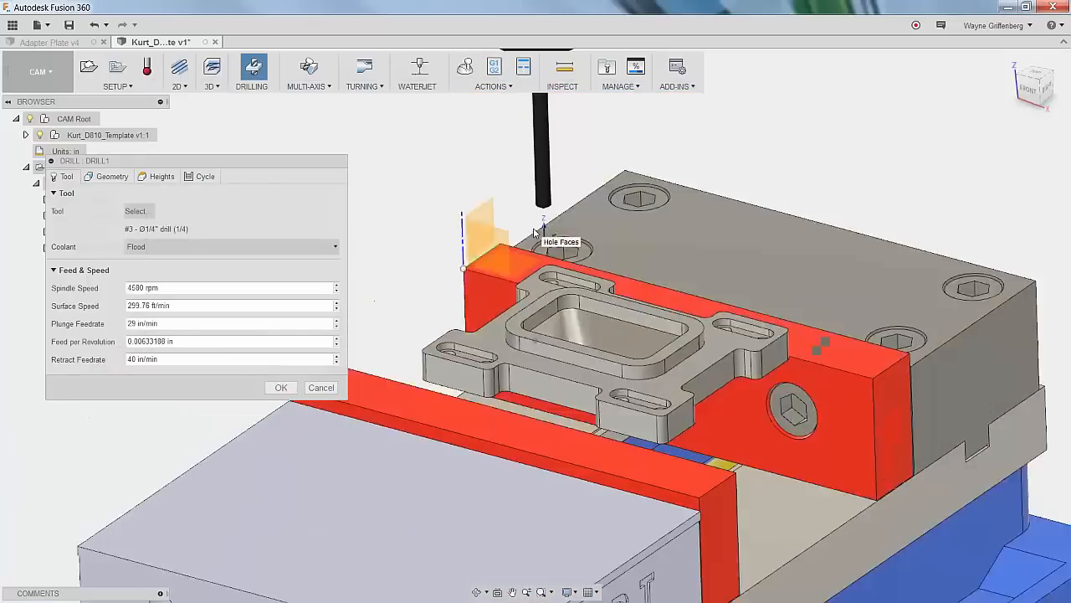
Select one hole face in a corner slot as the drilling geometry and include all holes of the same diameter.
{"action": "scroll", "coordinate": [536, 234], "scroll_direction": "down", "scroll_amount": 3}
{"action": "scroll", "coordinate": [535, 235], "scroll_direction": "up", "scroll_amount": 3}
{"action": "middle_click_drag", "start_coordinate": [536, 235], "coordinate": [496, 247], "text": "shift"}
{"action": "scroll", "coordinate": [496, 247], "scroll_direction": "up", "scroll_amount": 3}
{"action": "left_click", "coordinate": [111, 179]}
{"action": "middle_click_drag", "start_coordinate": [368, 241], "coordinate": [371, 260], "text": "shift"}
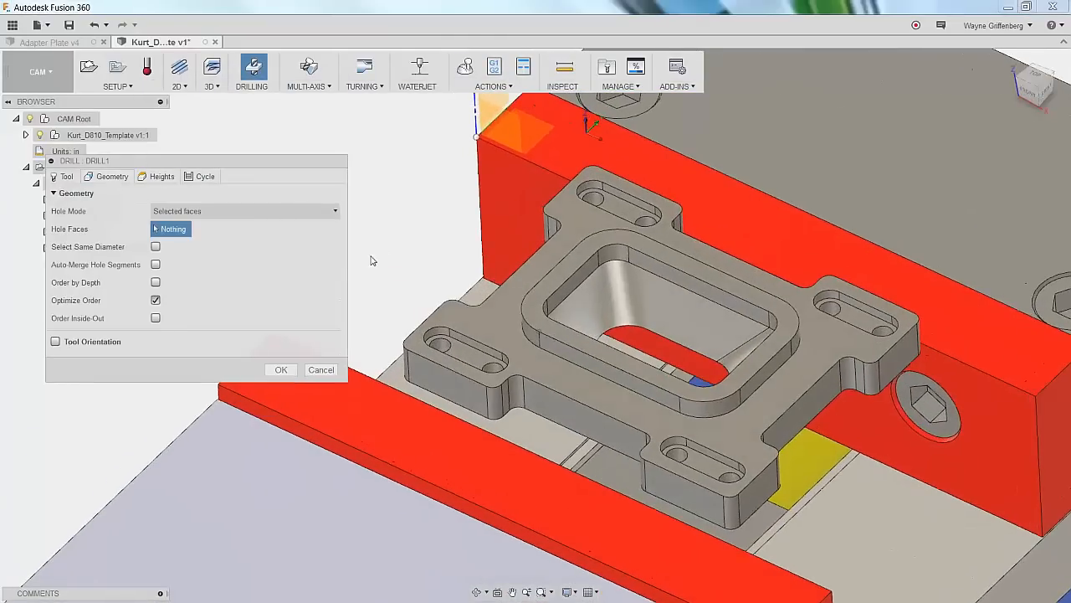
{"action": "scroll", "coordinate": [370, 260], "scroll_direction": "up", "scroll_amount": 2}
{"action": "left_click", "coordinate": [467, 355]}
{"action": "middle_click_drag", "start_coordinate": [465, 355], "coordinate": [399, 235], "text": "shift"}
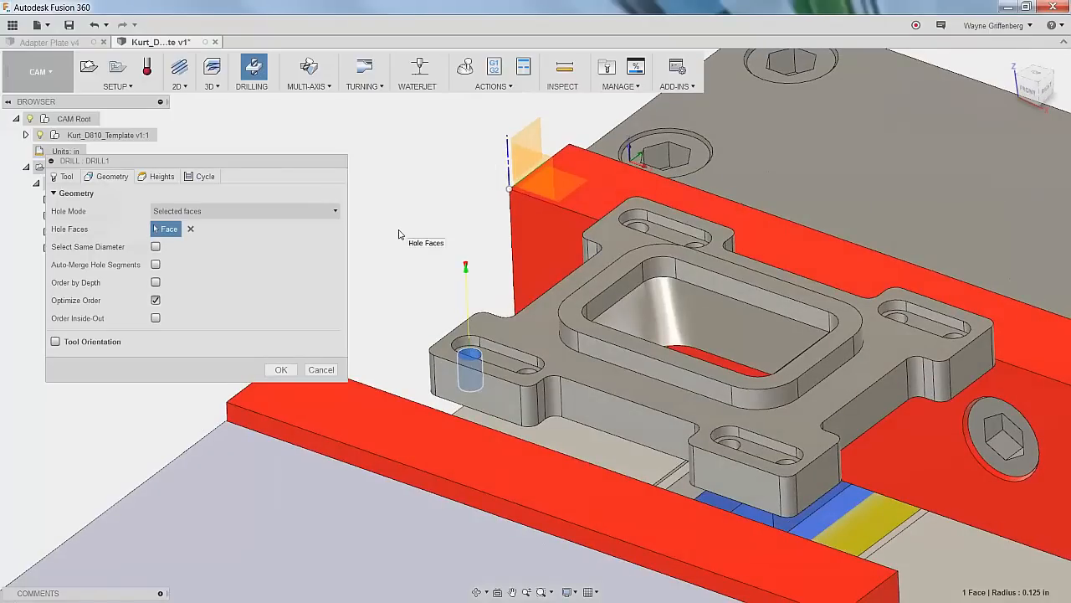
{"action": "middle_click_drag", "start_coordinate": [399, 234], "coordinate": [398, 234], "text": "shift"}
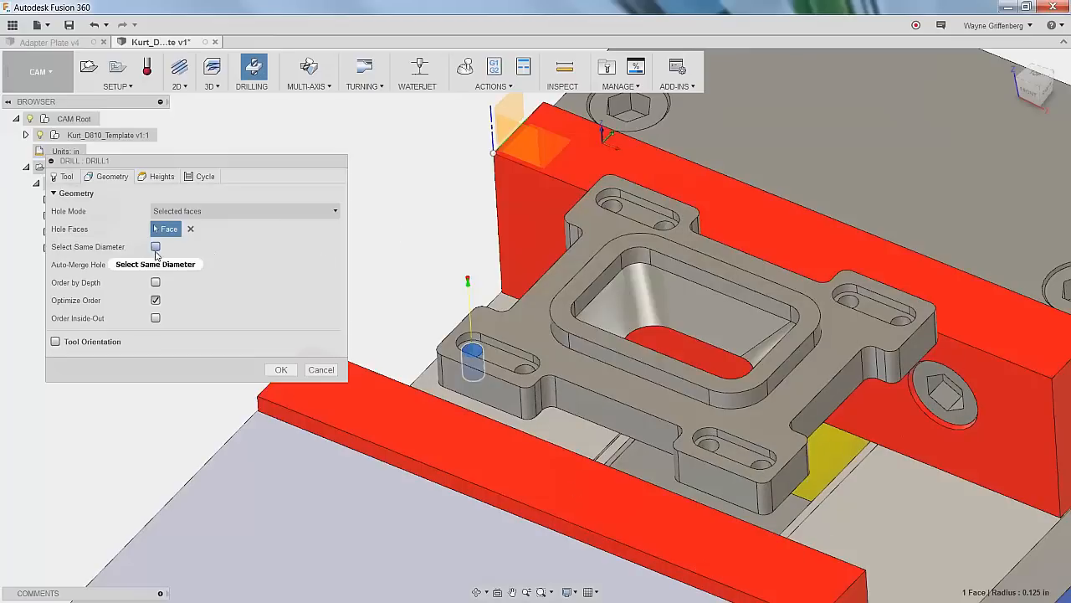
{"action": "left_click", "coordinate": [155, 247]}
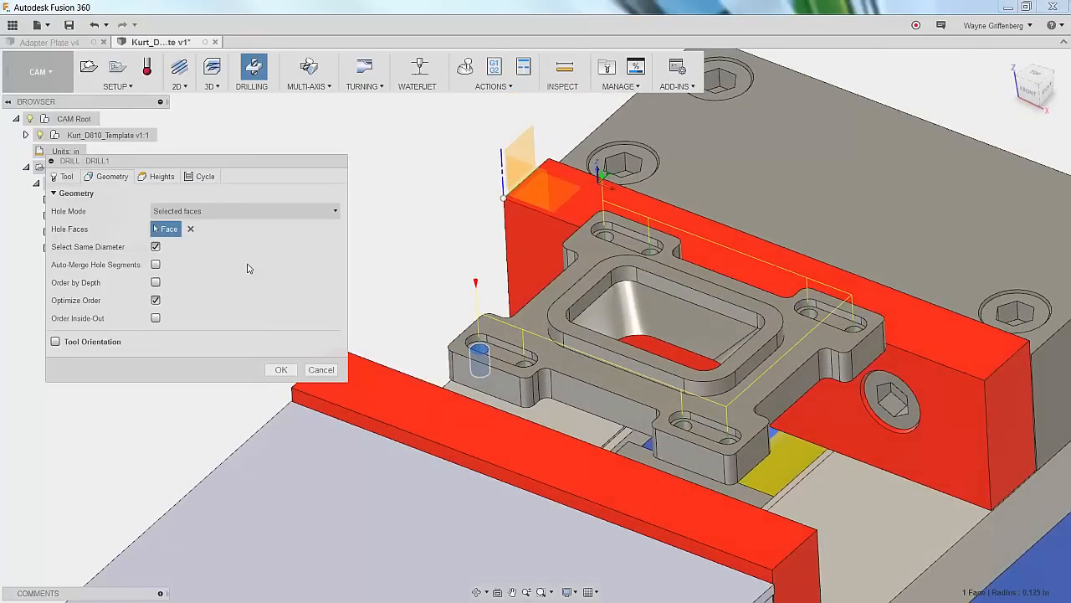
Let the drill tip pass through the hole bottom with a 0.0625 in break-through depth, and accept the drilling operation.
{"action": "left_click", "coordinate": [159, 178]}
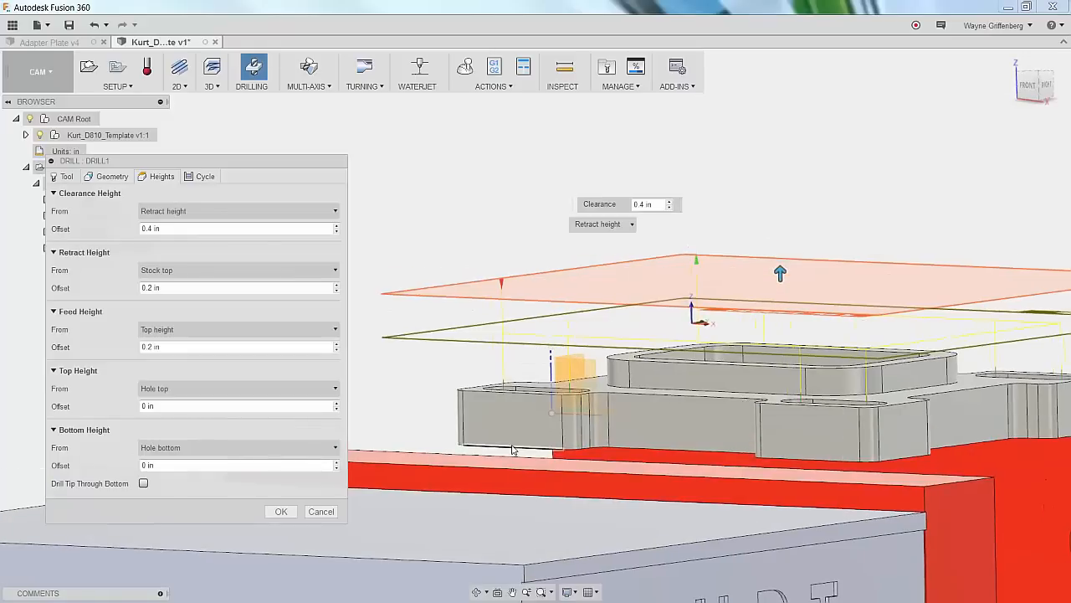
{"action": "left_click", "coordinate": [144, 483]}
{"action": "left_click", "coordinate": [167, 500]}
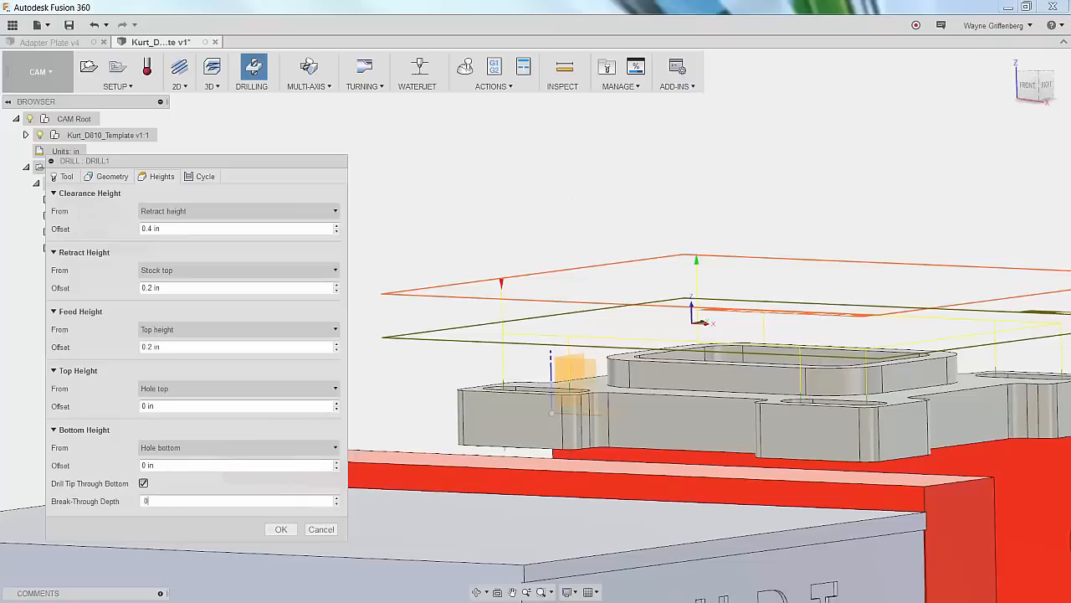
{"action": "left_click", "coordinate": [280, 530]}
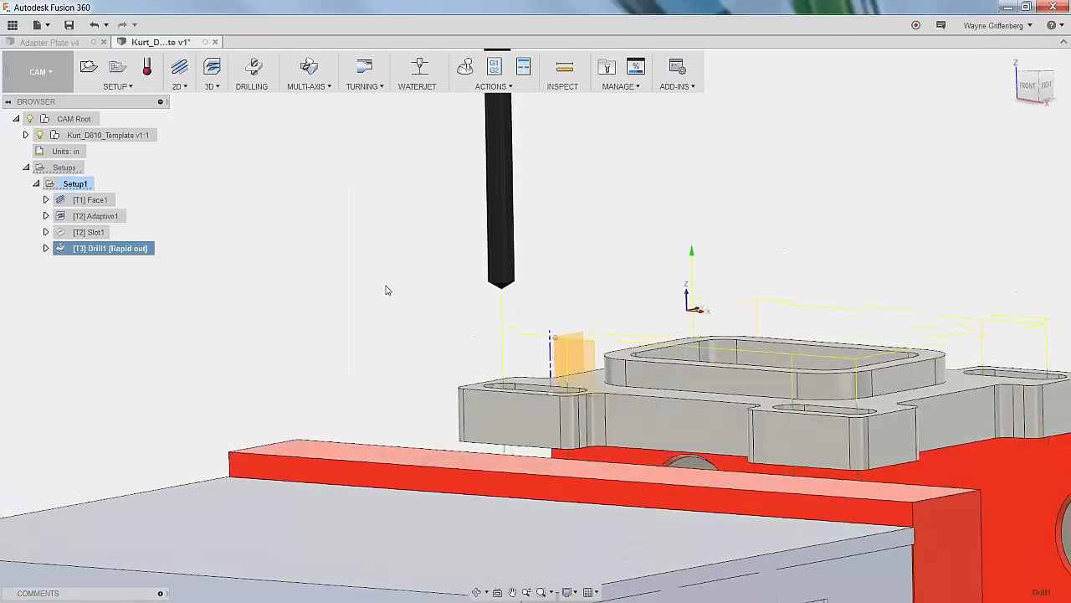
Reopen the drilling operation to review its heights and available cycle types, keeping Drilling - rapid out, and accept it.
{"action": "left_click", "coordinate": [115, 249]}
{"action": "right_click", "coordinate": [115, 248]}
{"action": "left_click", "coordinate": [151, 254]}
{"action": "left_click", "coordinate": [161, 177]}
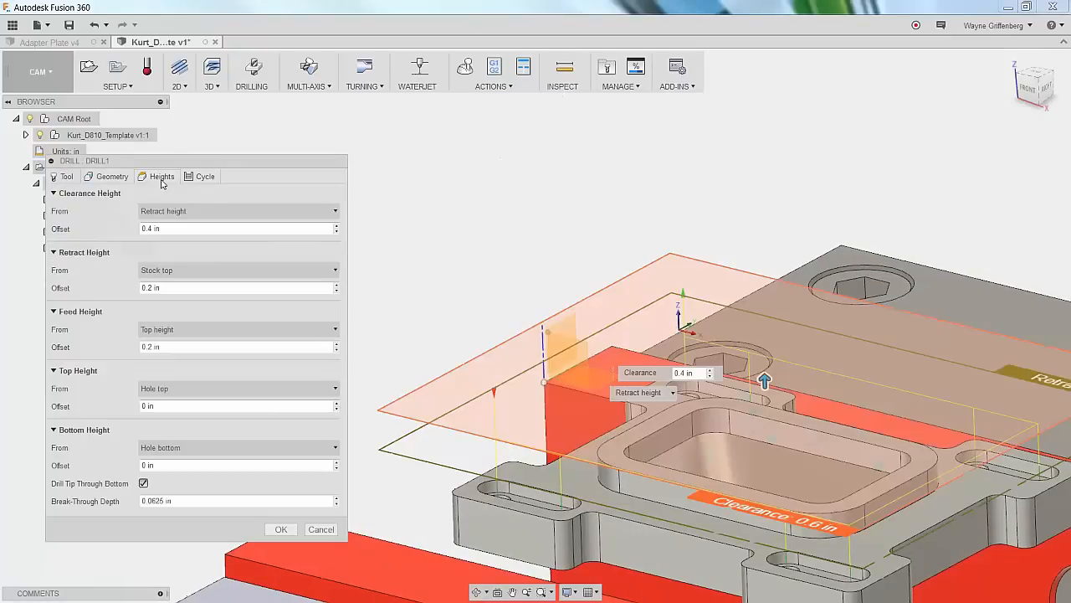
{"action": "left_click", "coordinate": [205, 177]}
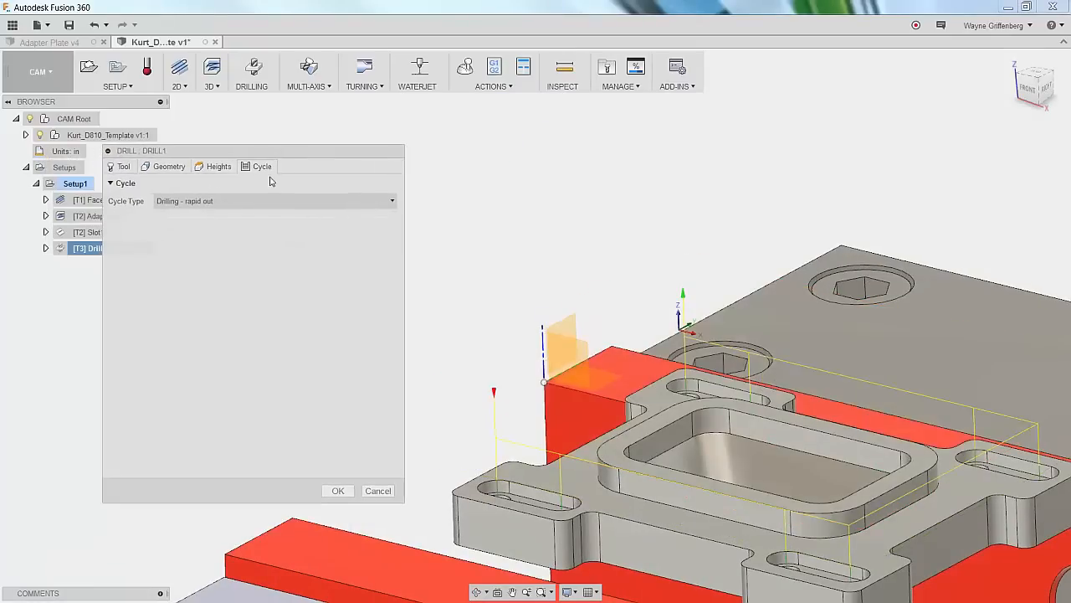
{"action": "left_click", "coordinate": [186, 203]}
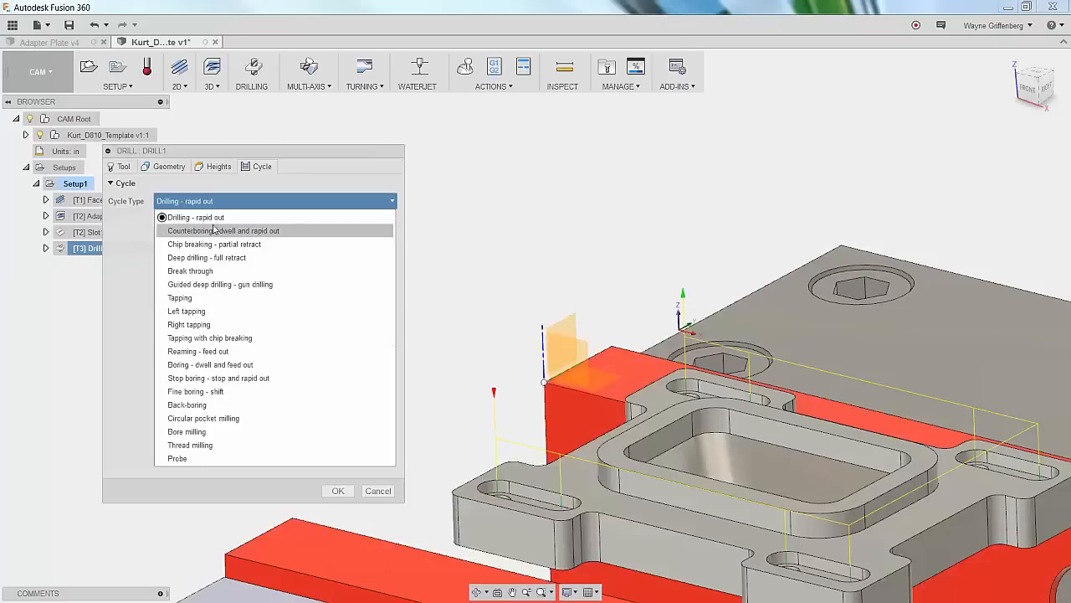
{"action": "mouse_move", "coordinate": [214, 228]}
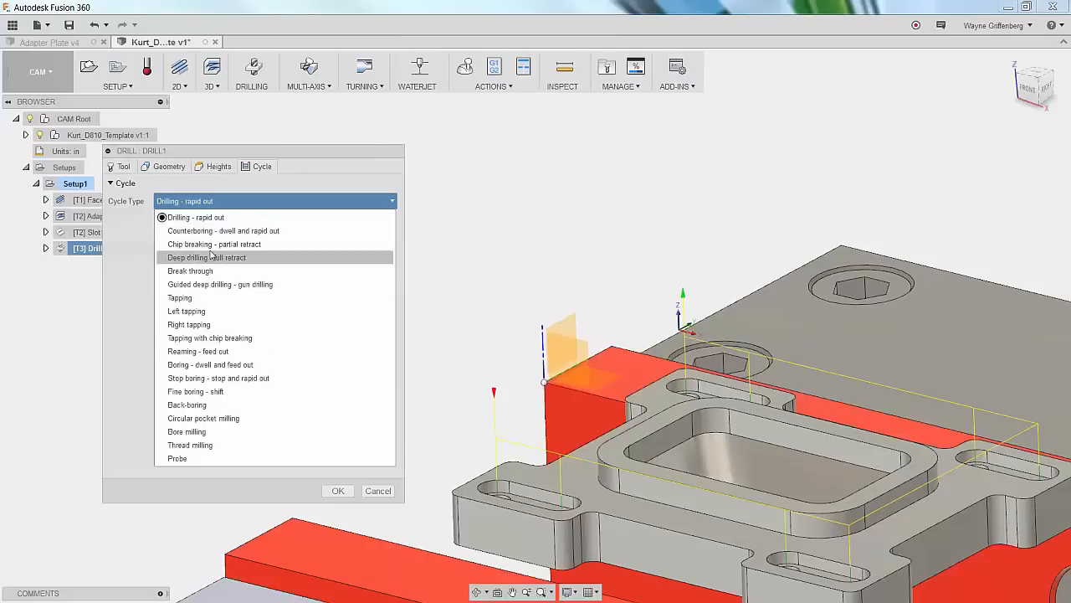
{"action": "left_click", "coordinate": [297, 155]}
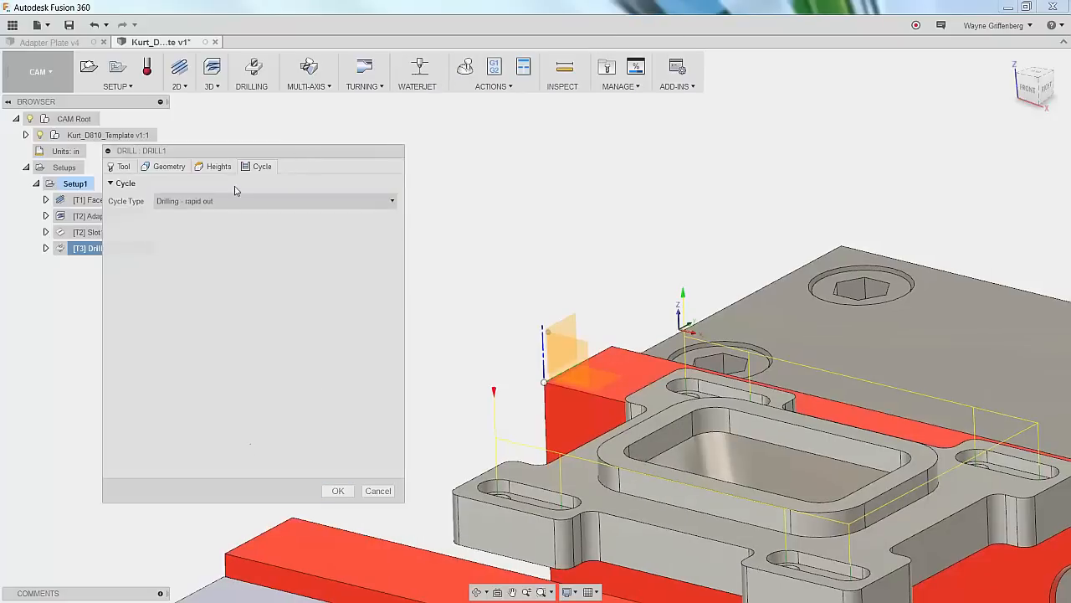
{"action": "left_click", "coordinate": [340, 491]}
Create a 3D Horizontal operation on the plate with the 3/8" flat endmill and default settings.
{"action": "scroll", "coordinate": [497, 379], "scroll_direction": "down", "scroll_amount": 3}
{"action": "middle_click_drag", "start_coordinate": [691, 376], "coordinate": [807, 415], "text": "shift"}
{"action": "scroll", "coordinate": [812, 413], "scroll_direction": "up", "scroll_amount": 3}
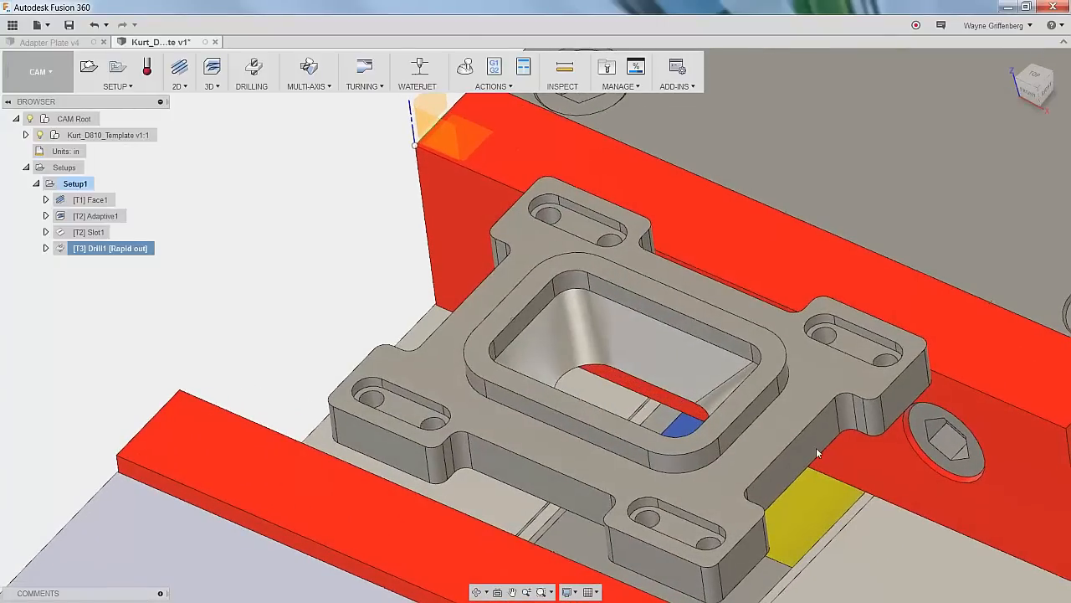
{"action": "middle_click_drag", "start_coordinate": [750, 499], "coordinate": [830, 364], "text": "shift"}
{"action": "middle_click_drag", "start_coordinate": [646, 380], "coordinate": [627, 388], "text": "shift"}
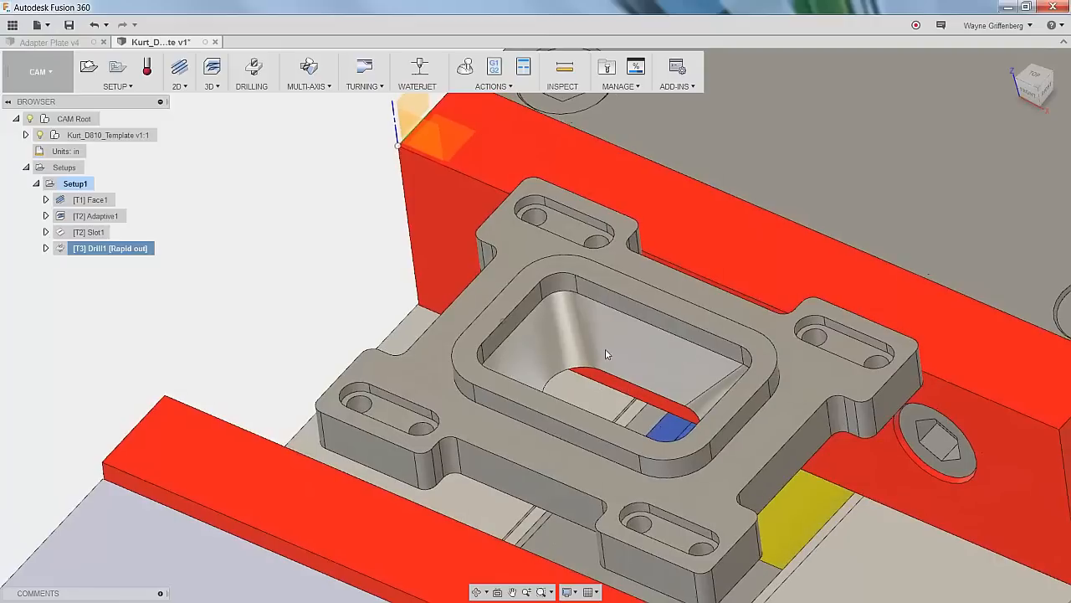
{"action": "left_click", "coordinate": [214, 87]}
{"action": "left_click", "coordinate": [222, 148]}
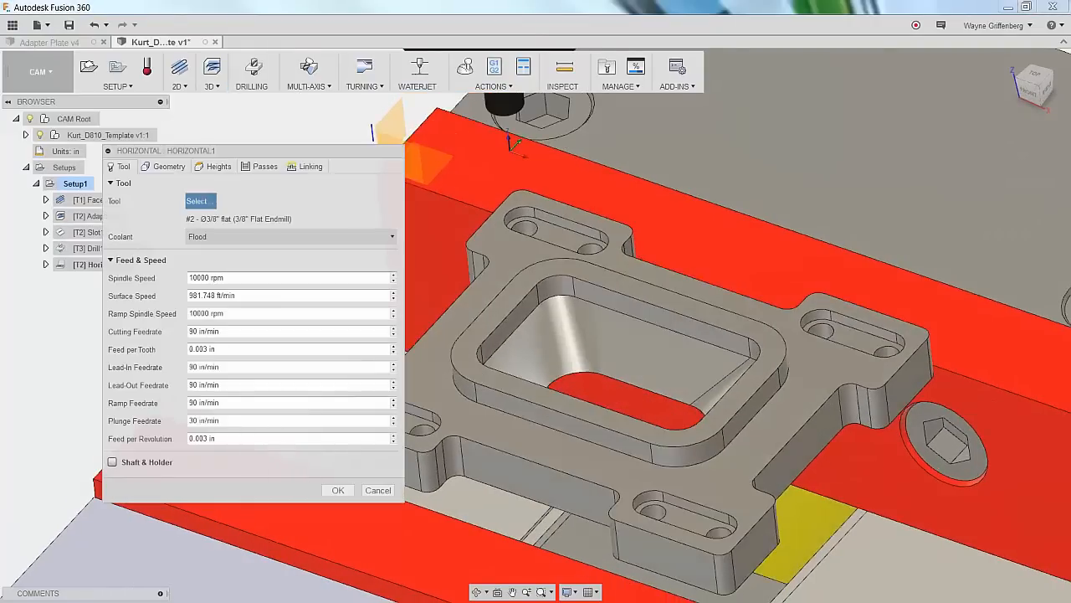
{"action": "left_click", "coordinate": [199, 200]}
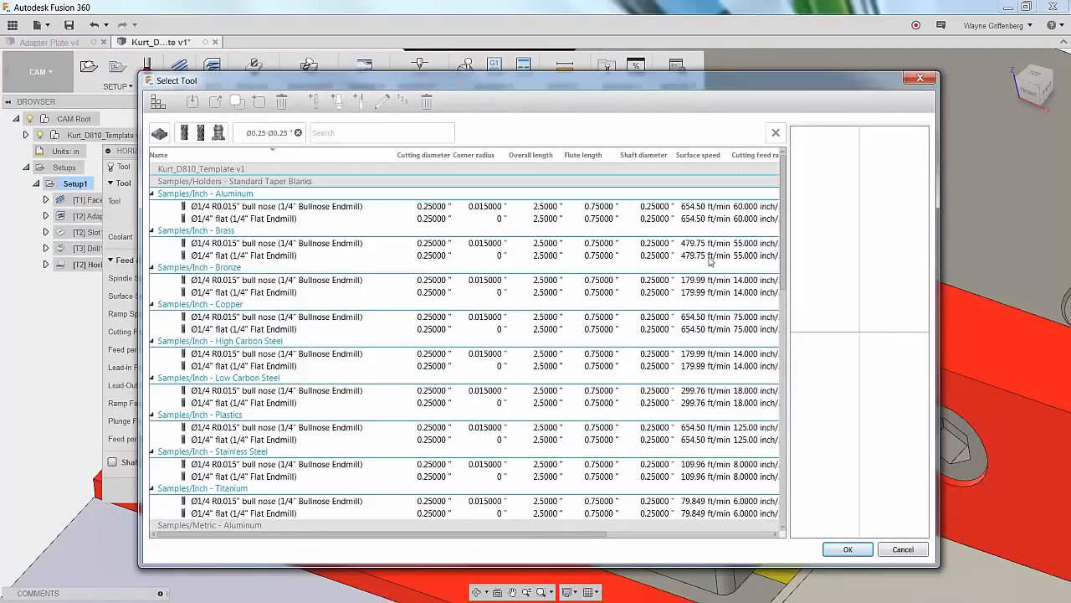
{"action": "left_click", "coordinate": [892, 549]}
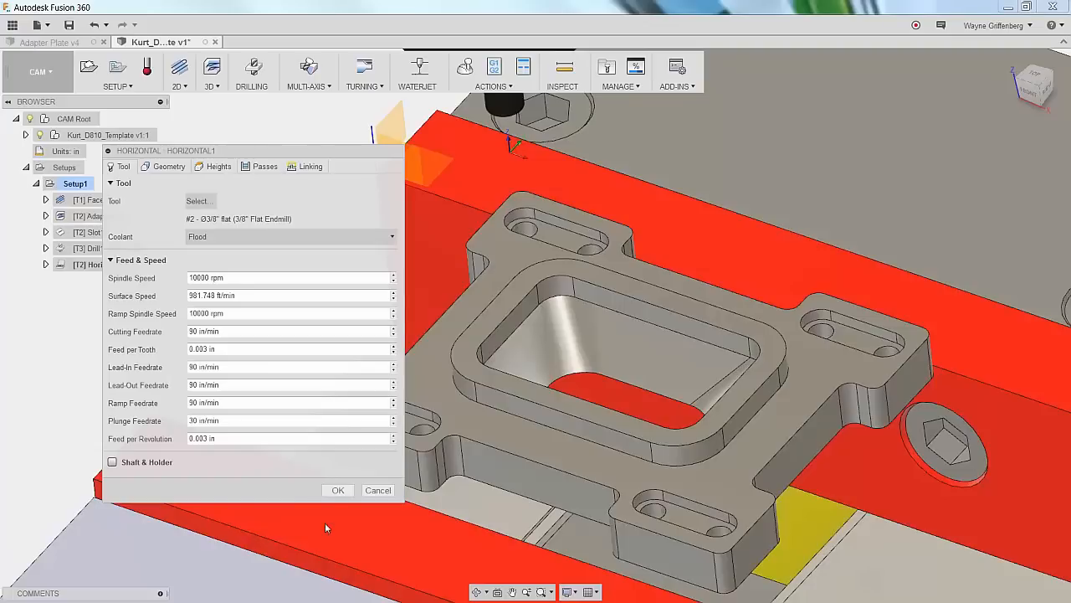
{"action": "left_click", "coordinate": [338, 489]}
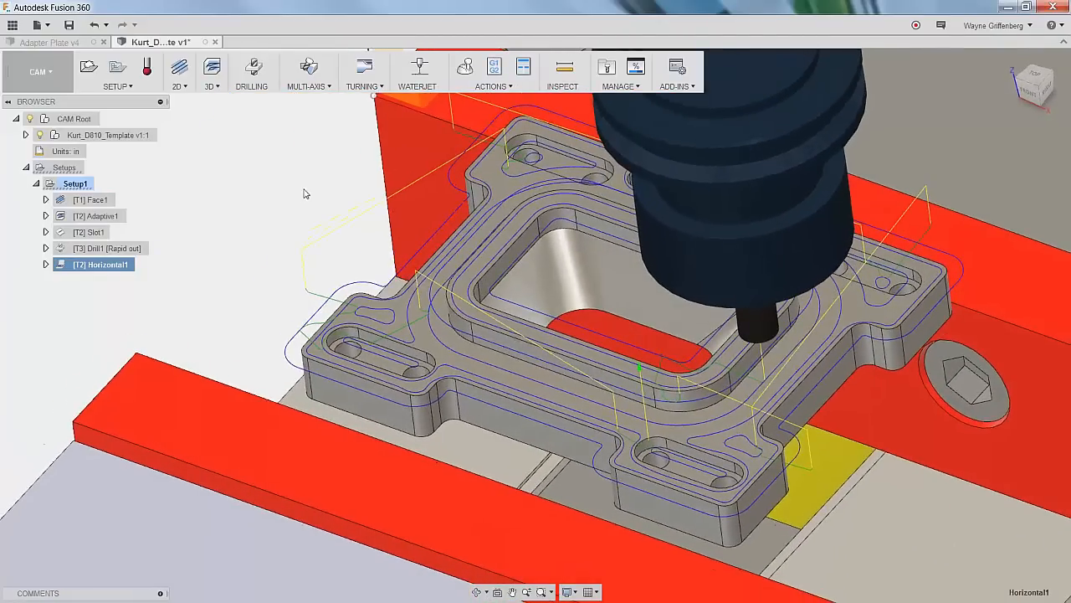
Create a 3D Contour operation with the 3/8" flat endmill, a silhouette boundary and a 0.25 in additional offset.
{"action": "left_click", "coordinate": [213, 81]}
{"action": "left_click", "coordinate": [223, 148]}
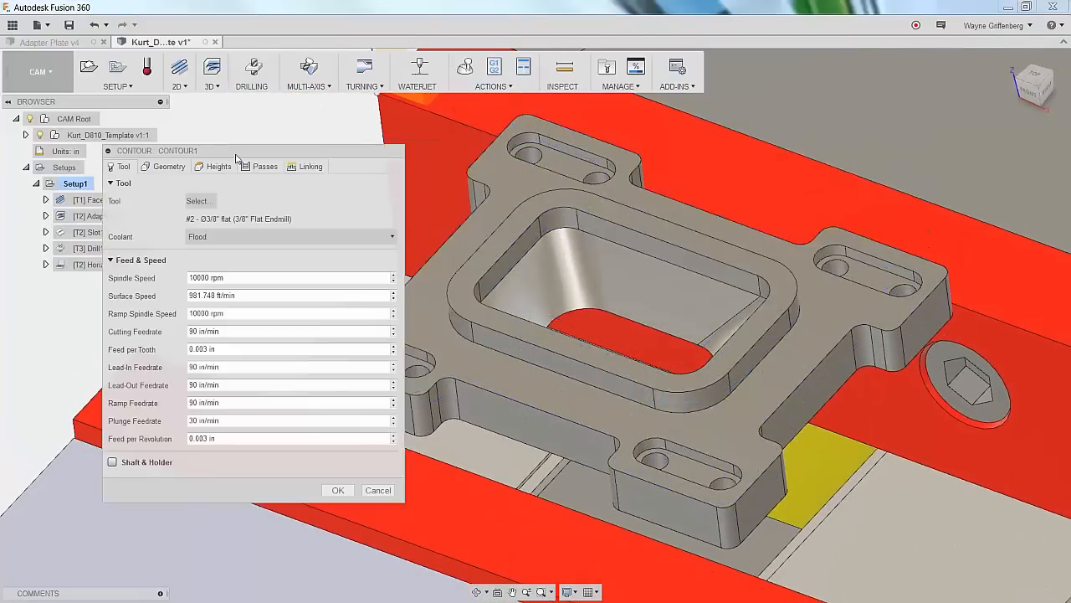
{"action": "left_click", "coordinate": [164, 167]}
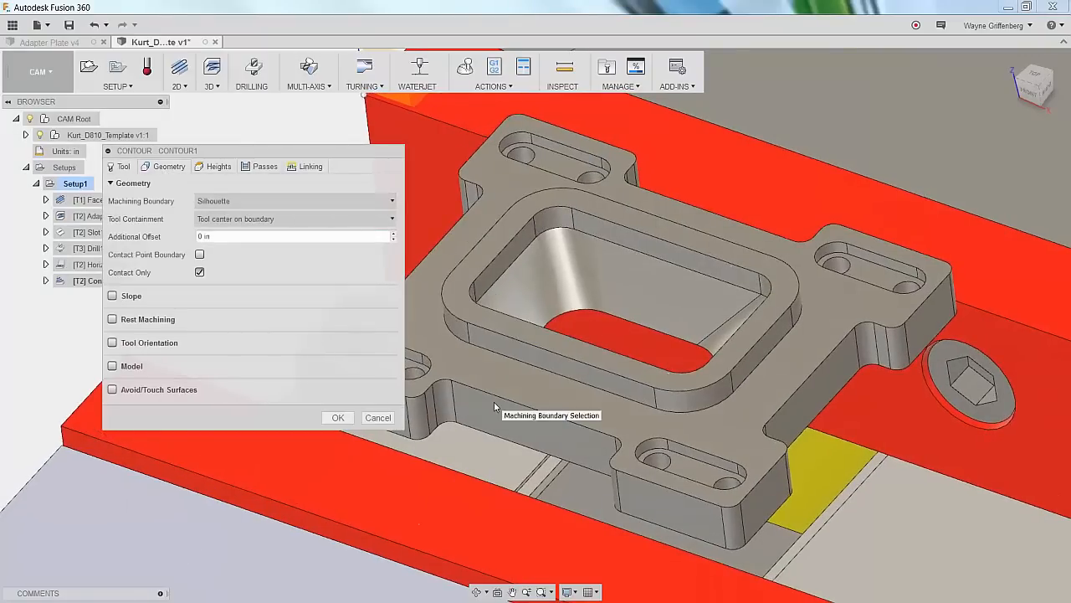
{"action": "left_click", "coordinate": [205, 236]}
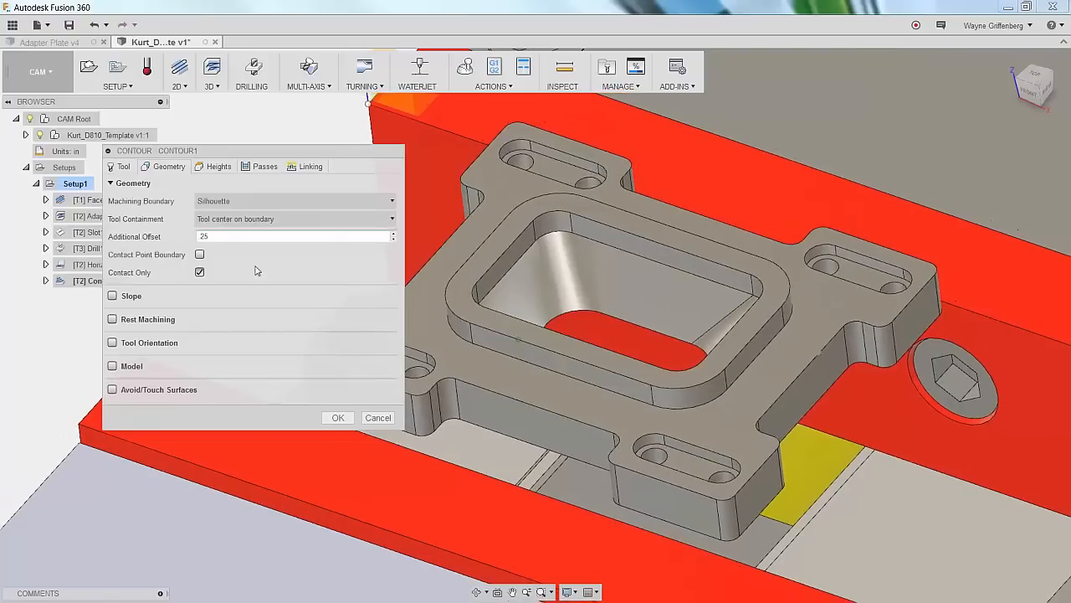
{"action": "left_click", "coordinate": [337, 417]}
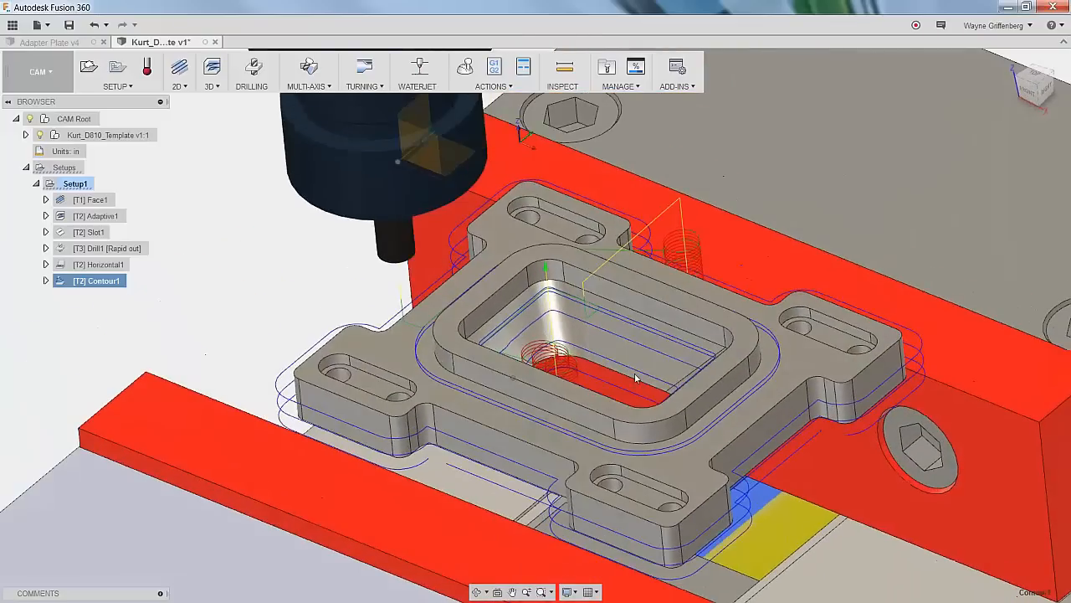
{"action": "left_click", "coordinate": [703, 328]}
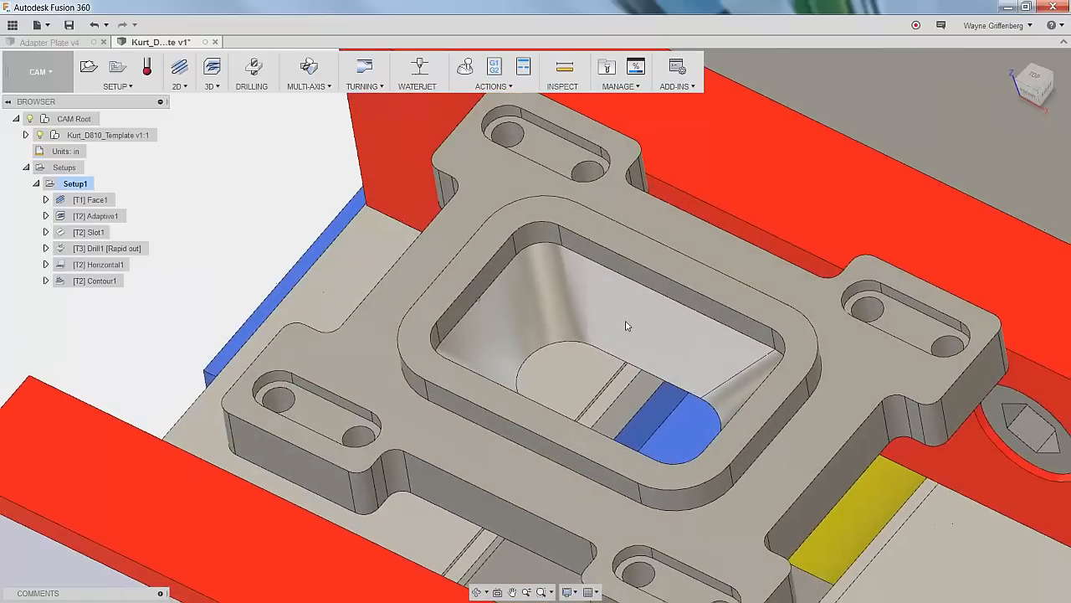
Start a 3D Ramp operation for the tapered pocket and choose the 1/4" ball endmill from the aluminum tool samples.
{"action": "left_click", "coordinate": [212, 87]}
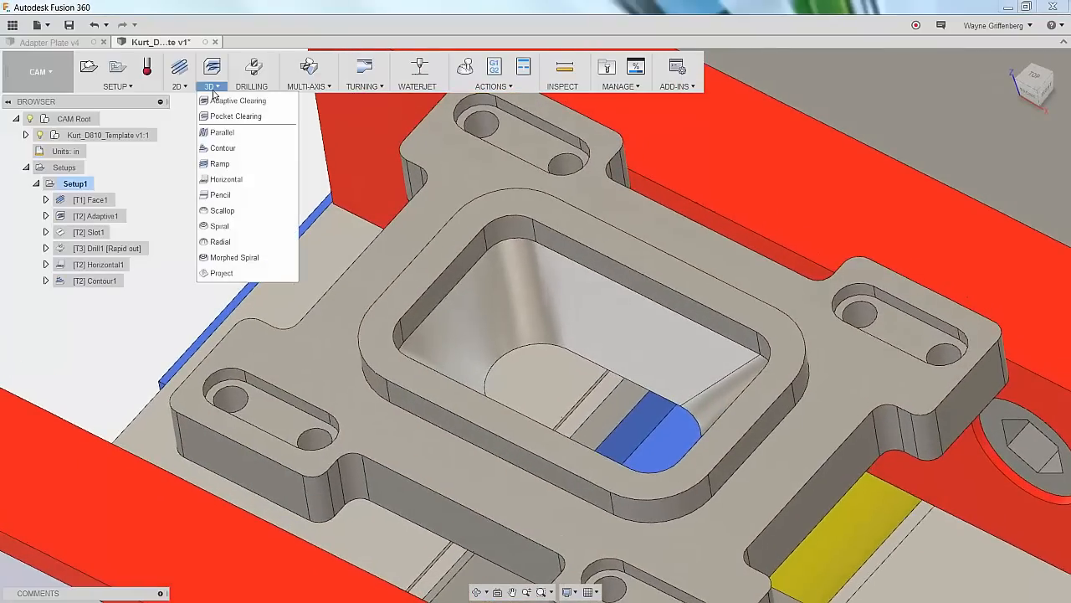
{"action": "left_click", "coordinate": [218, 164]}
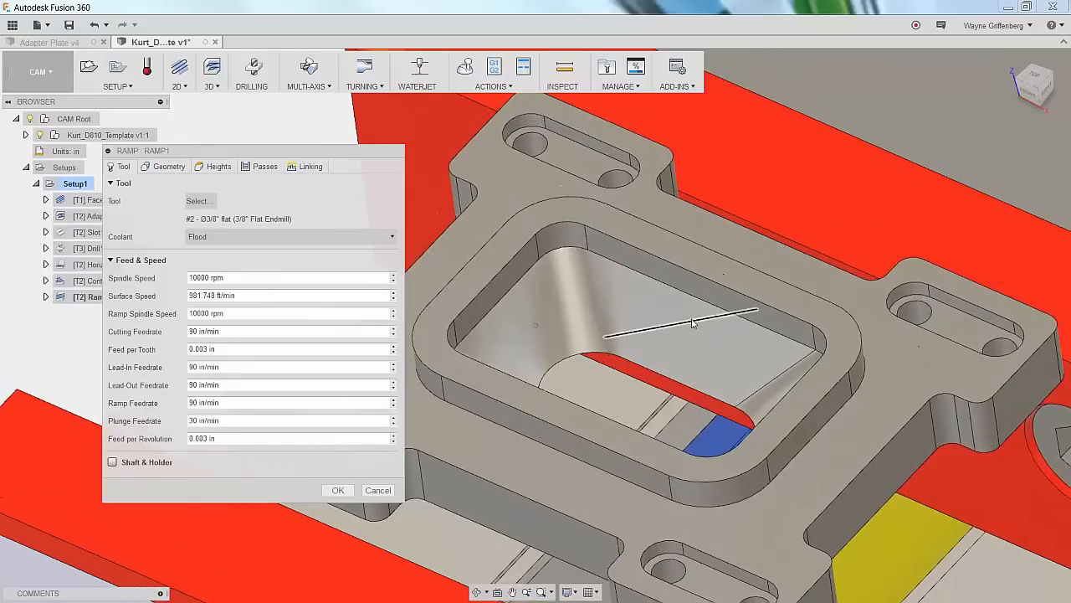
{"action": "scroll", "coordinate": [679, 321], "scroll_direction": "up", "scroll_amount": 3}
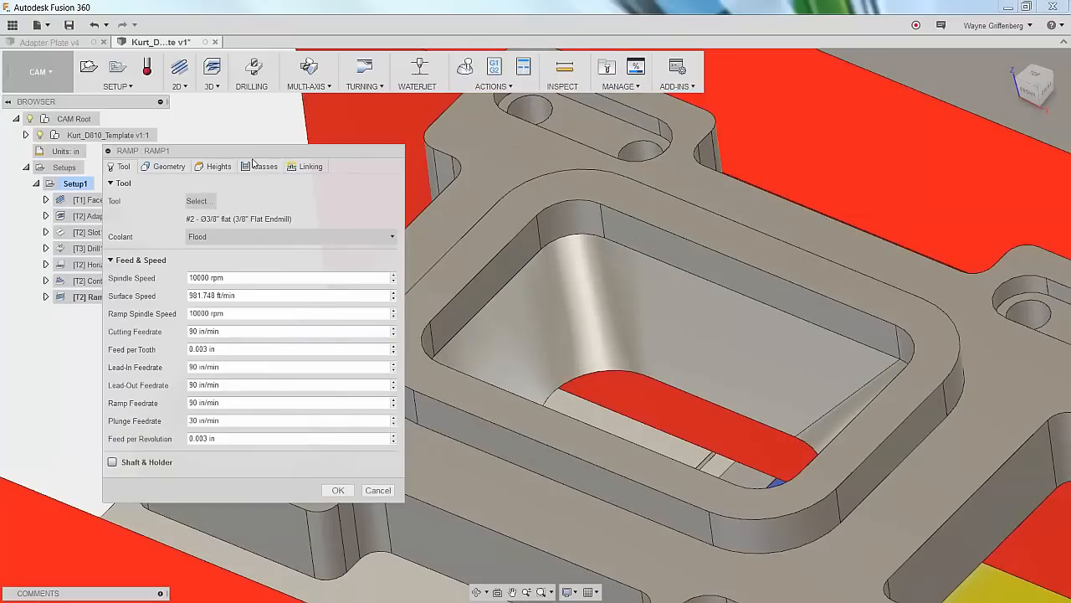
{"action": "left_click_drag", "start_coordinate": [241, 156], "coordinate": [200, 158]}
{"action": "left_click", "coordinate": [157, 204]}
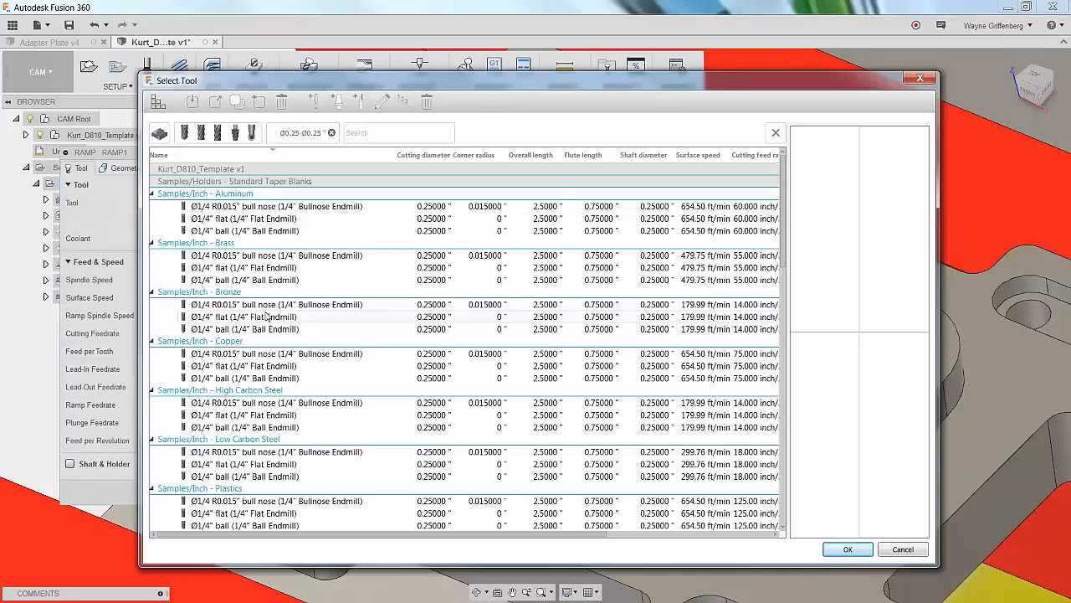
{"action": "left_click", "coordinate": [257, 331]}
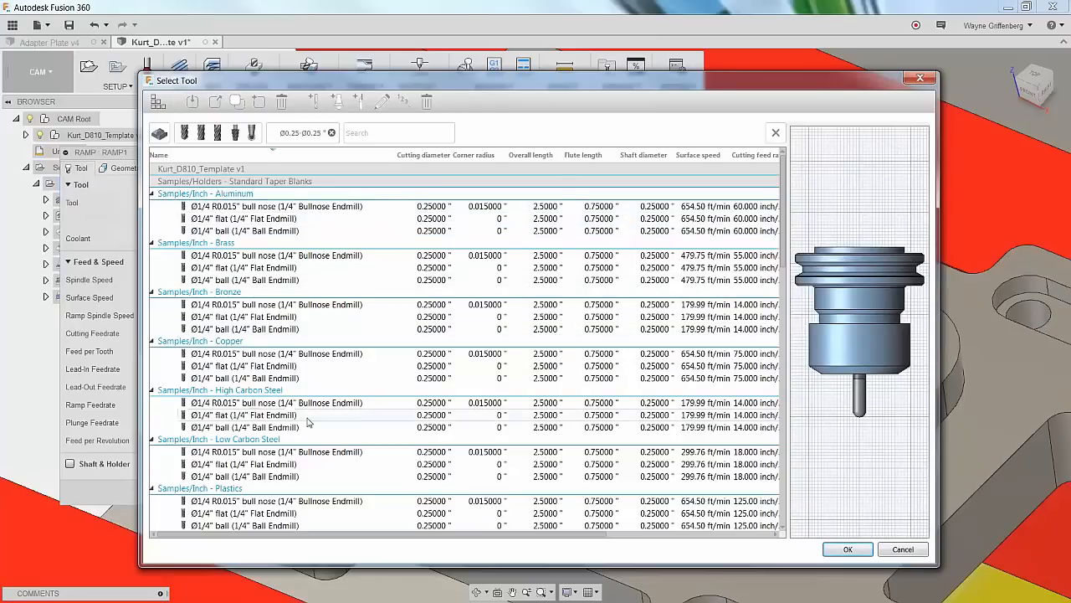
{"action": "left_click", "coordinate": [848, 549]}
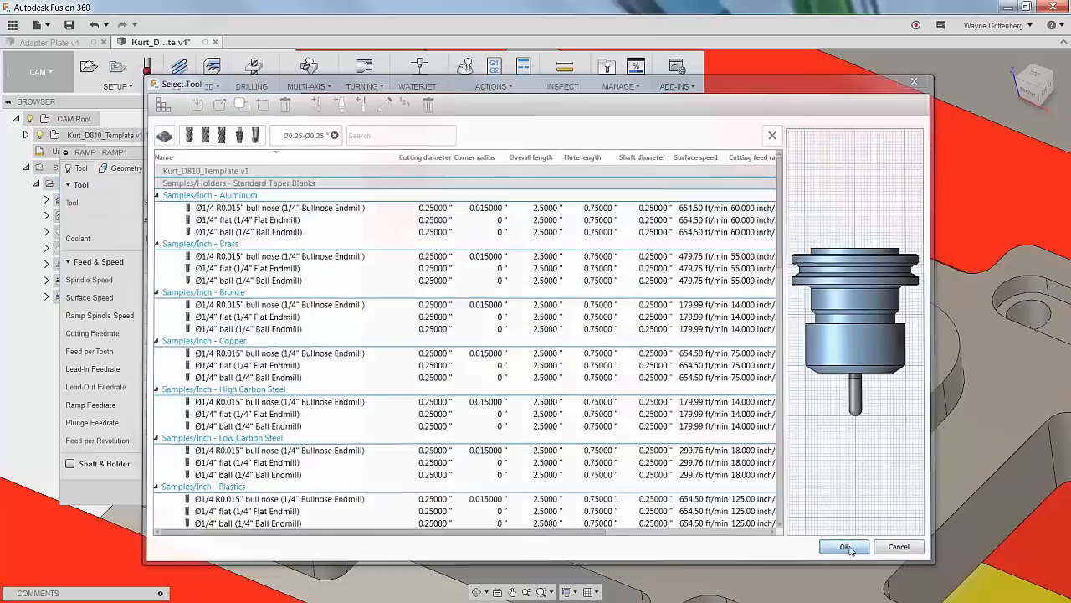
Limit the ramp operation to a selected machining boundary, using the upper inner edge chain of the central pocket.
{"action": "left_click", "coordinate": [123, 169]}
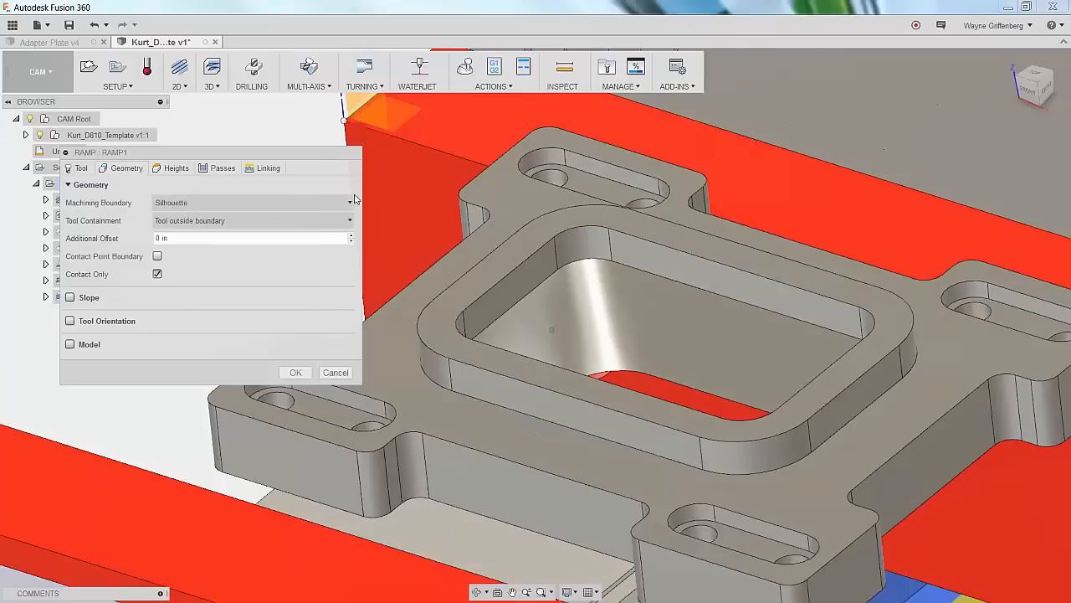
{"action": "left_click", "coordinate": [167, 202]}
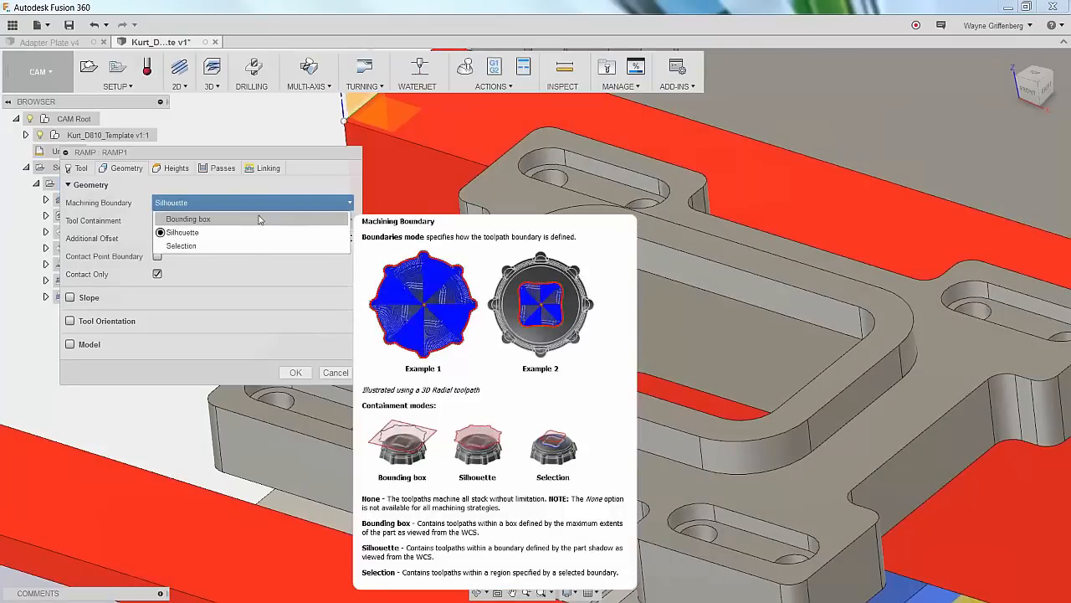
{"action": "left_click", "coordinate": [176, 216]}
{"action": "left_click", "coordinate": [613, 223]}
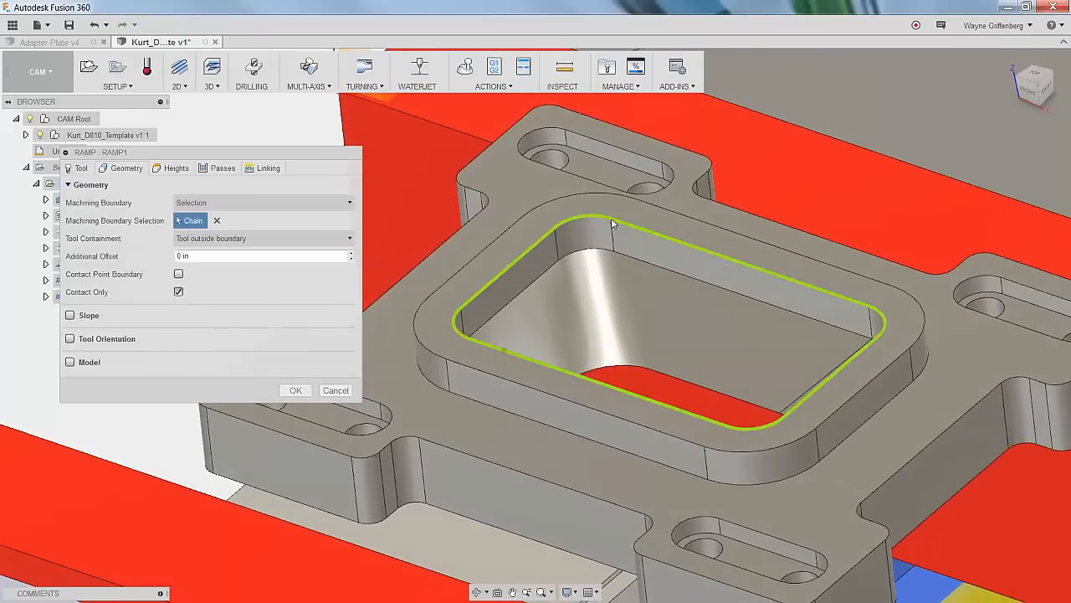
Set the ramp's top height from a selection, using the upper edge of the pocket's tapered wall.
{"action": "left_click", "coordinate": [178, 169]}
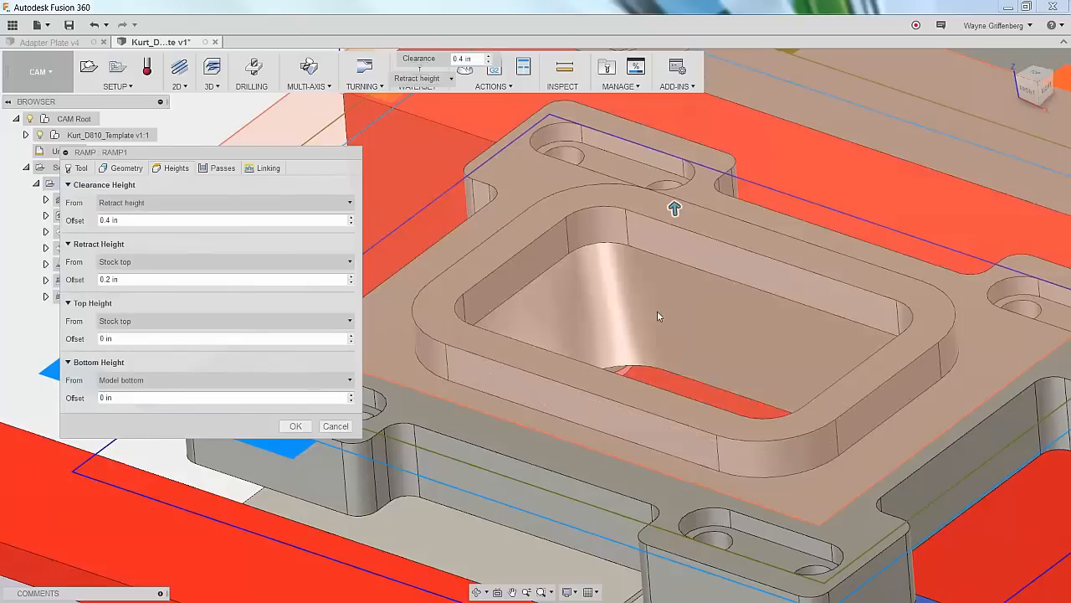
{"action": "left_click", "coordinate": [141, 321]}
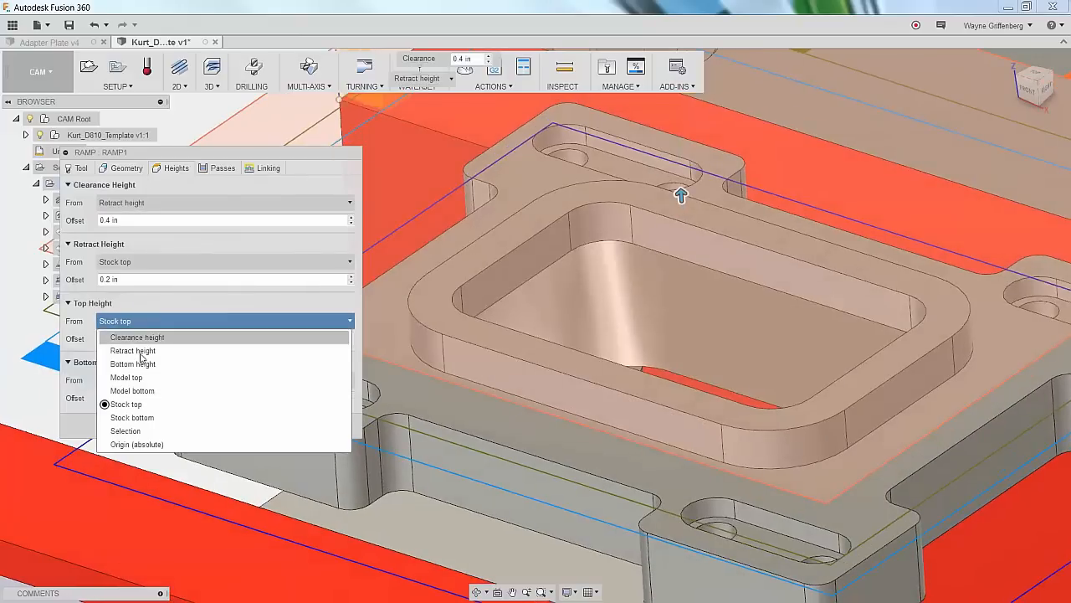
{"action": "left_click", "coordinate": [125, 431]}
{"action": "left_click", "coordinate": [648, 253]}
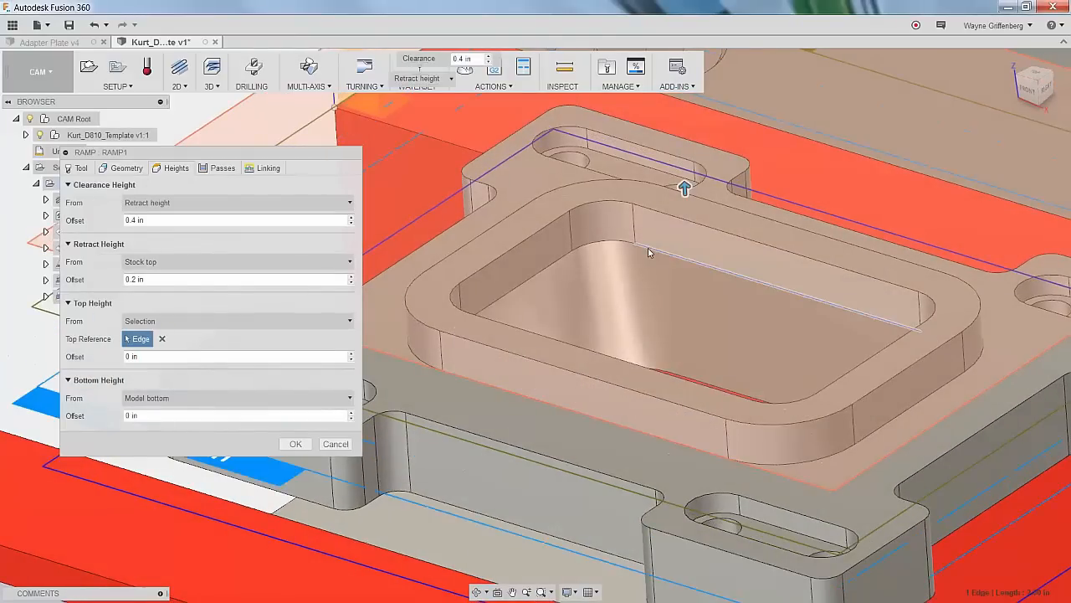
{"action": "middle_click_drag", "start_coordinate": [649, 253], "coordinate": [633, 363], "text": "shift"}
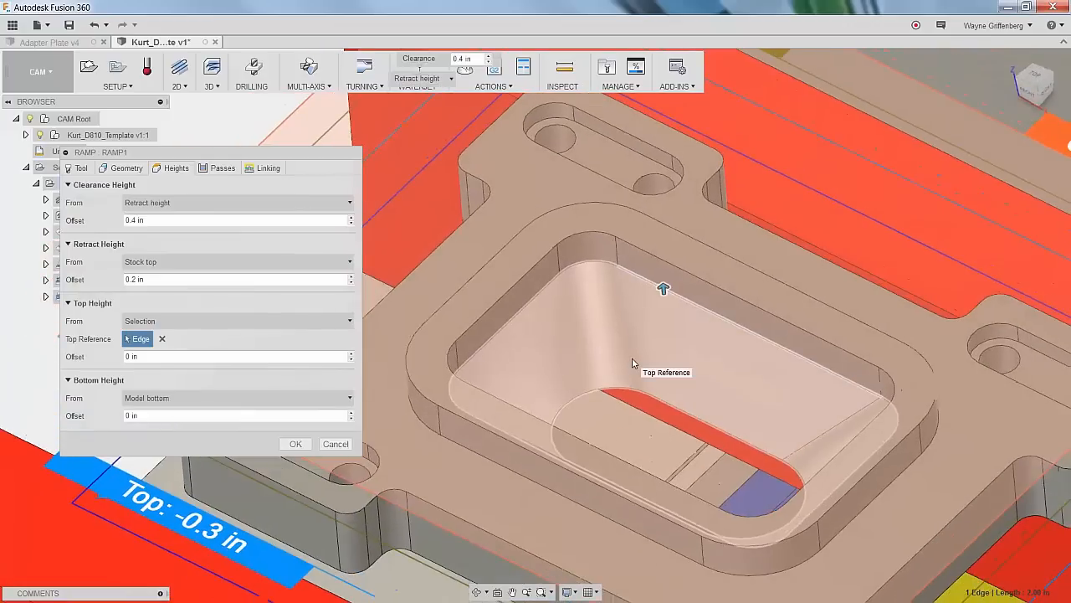
{"action": "middle_click_drag", "start_coordinate": [672, 299], "coordinate": [636, 371], "text": "shift"}
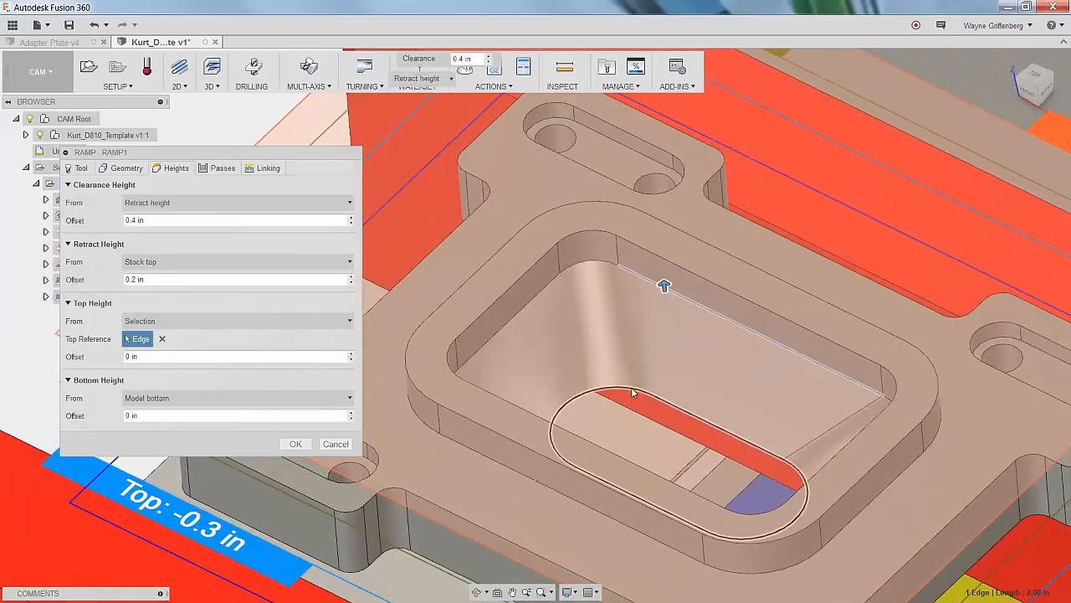
{"action": "scroll", "coordinate": [636, 394], "scroll_direction": "up", "scroll_amount": 1}
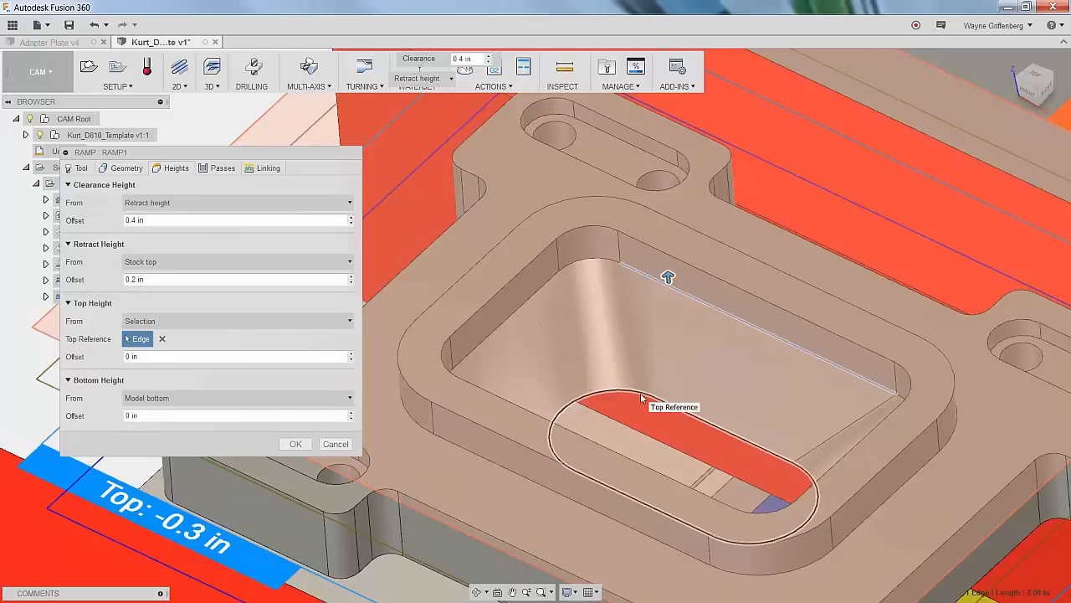
{"action": "left_click", "coordinate": [251, 398]}
{"action": "left_click", "coordinate": [262, 395]}
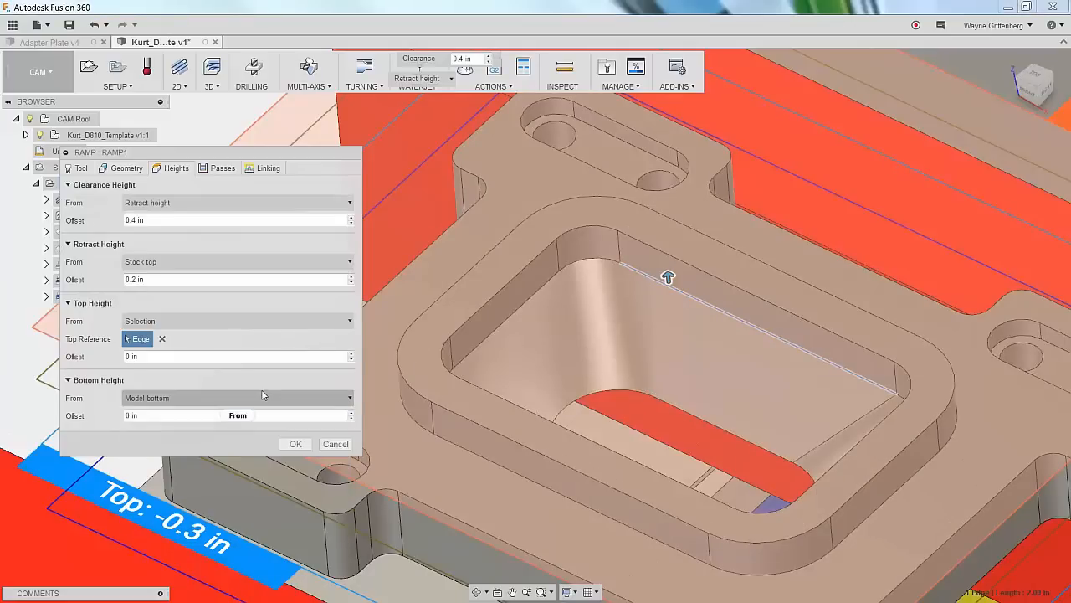
{"action": "middle_click_drag", "start_coordinate": [658, 395], "coordinate": [661, 399], "text": "shift"}
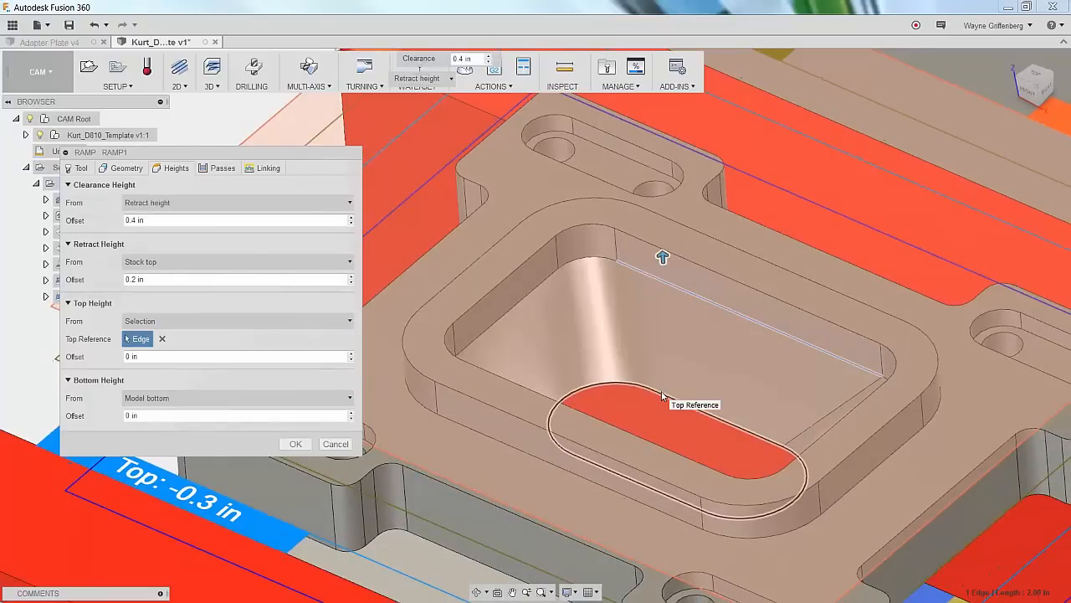
Set the ramp's maximum stepdown to 0.01 in and accept the operation.
{"action": "left_click", "coordinate": [221, 168]}
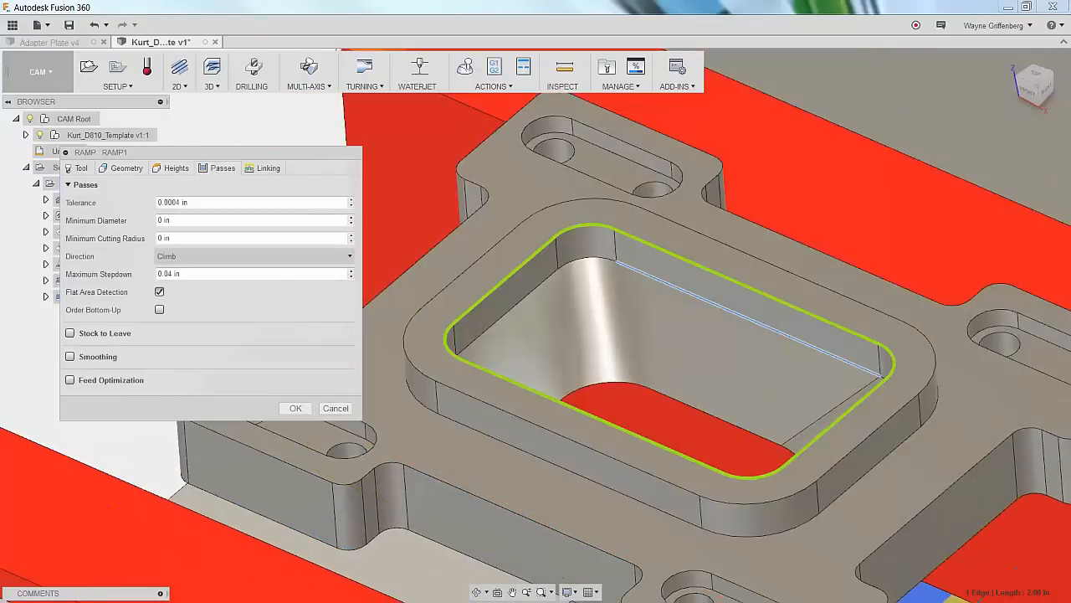
{"action": "left_click", "coordinate": [174, 274]}
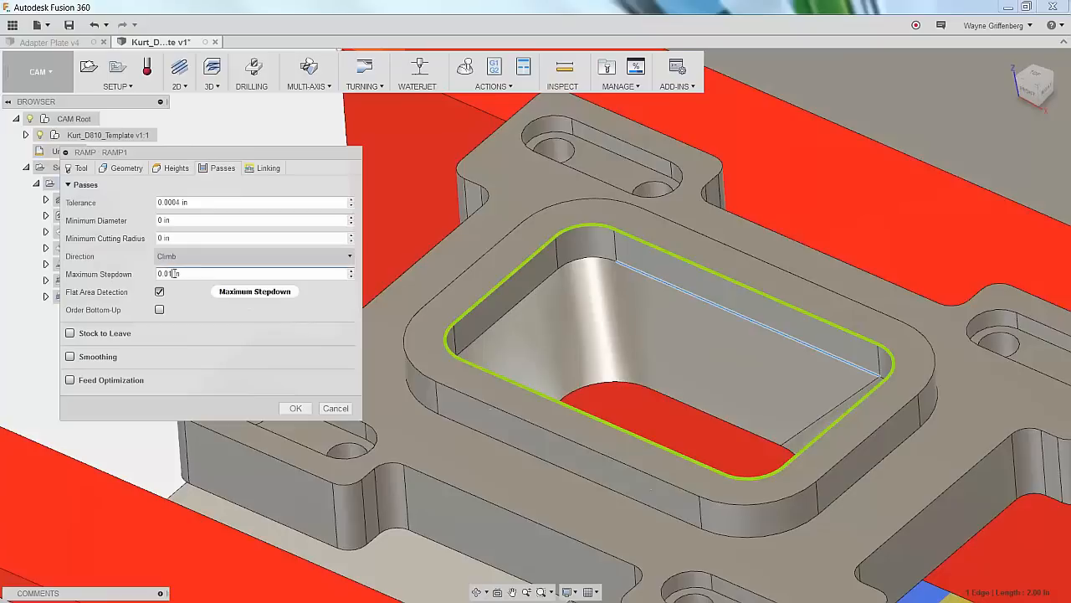
{"action": "mouse_move", "coordinate": [174, 274]}
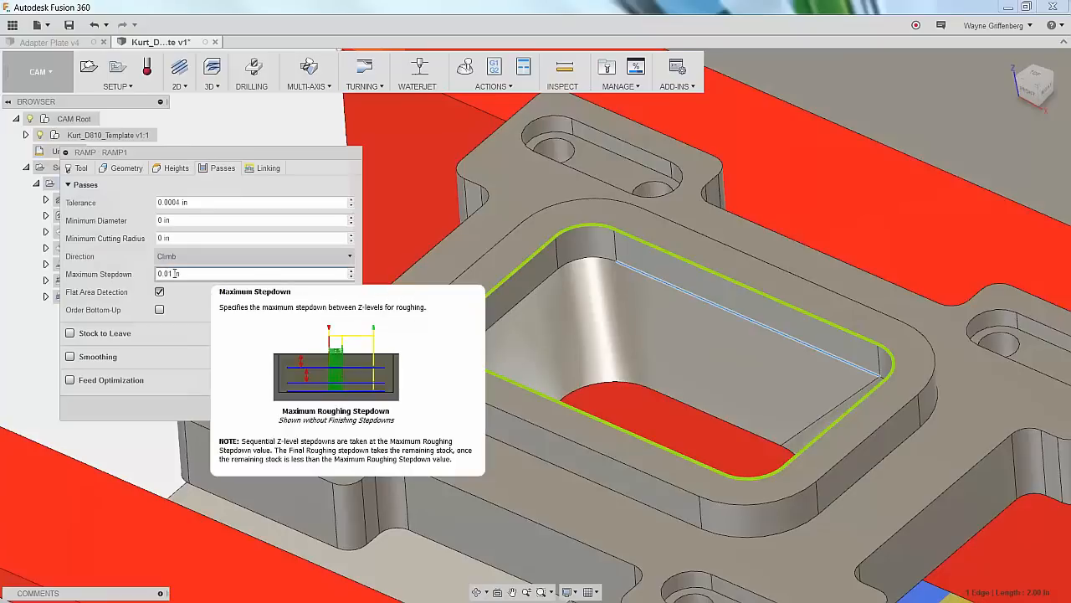
{"action": "left_click", "coordinate": [171, 274]}
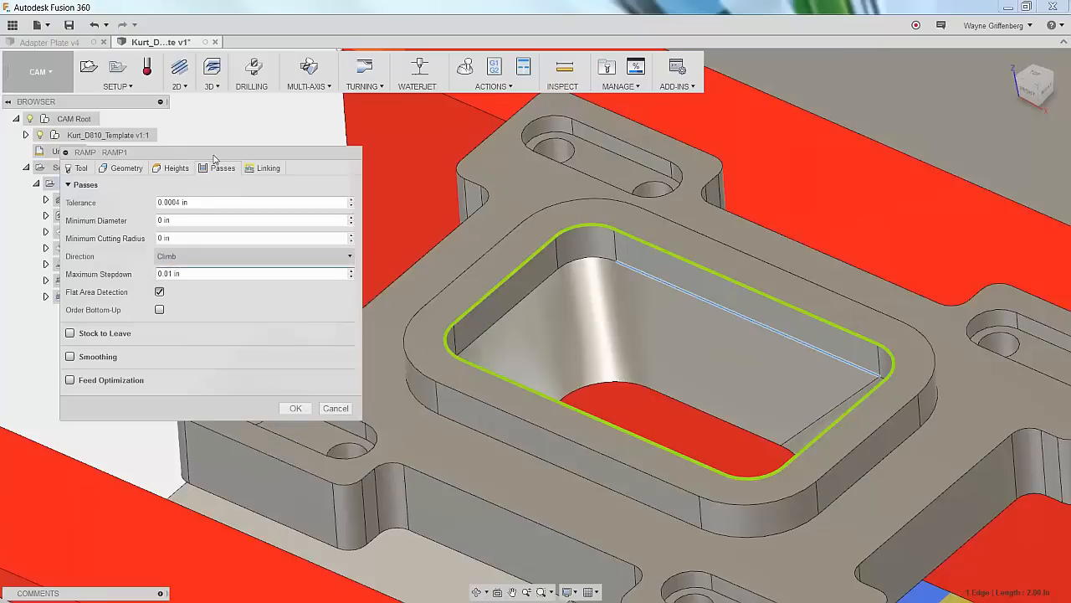
{"action": "left_click_drag", "start_coordinate": [215, 156], "coordinate": [230, 139]}
{"action": "left_click", "coordinate": [309, 473]}
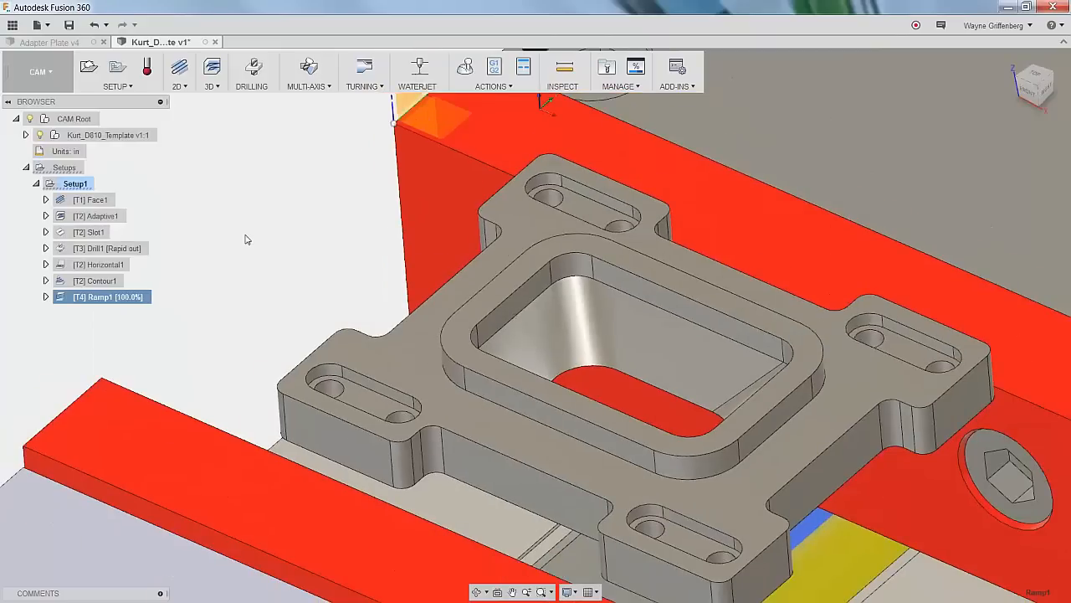
Edit the ramp operation to offset its bottom height -0.02 in from the model bottom, and inspect the regenerated toolpath.
{"action": "scroll", "coordinate": [606, 456], "scroll_direction": "up", "scroll_amount": 5}
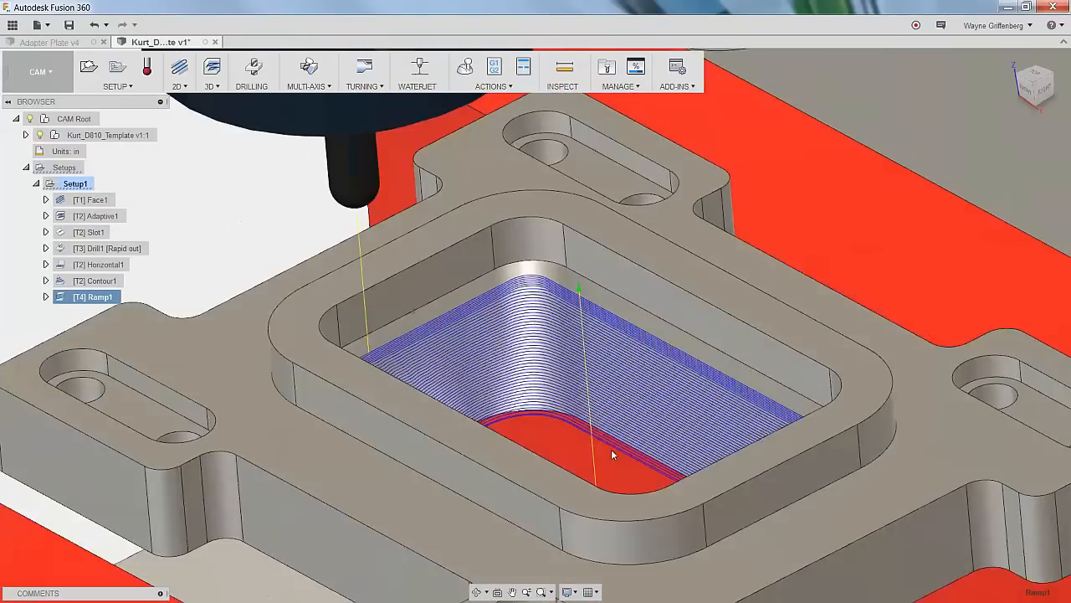
{"action": "middle_click_drag", "start_coordinate": [611, 454], "coordinate": [608, 415], "text": "shift"}
{"action": "right_click", "coordinate": [101, 299]}
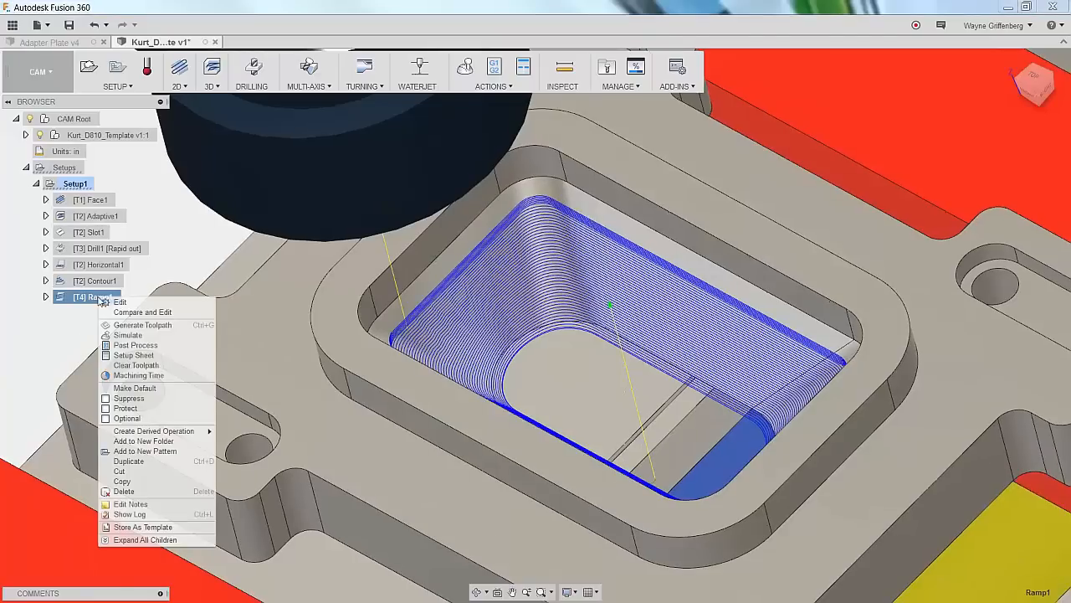
{"action": "left_click", "coordinate": [121, 302]}
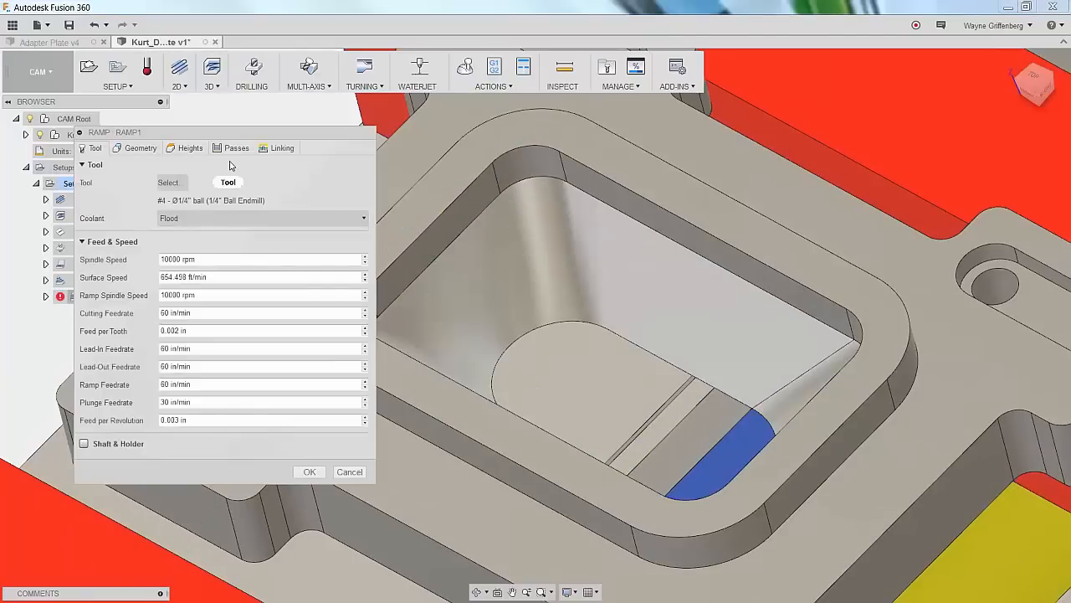
{"action": "left_click", "coordinate": [190, 148]}
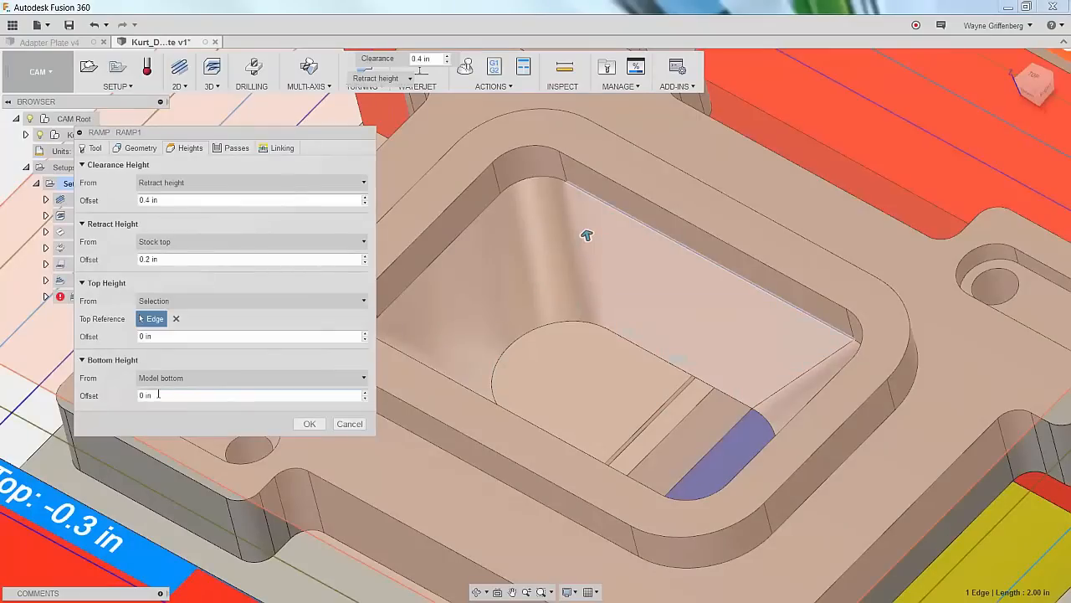
{"action": "left_click_drag", "start_coordinate": [158, 394], "coordinate": [127, 398]}
{"action": "type", "text": "-.02"}
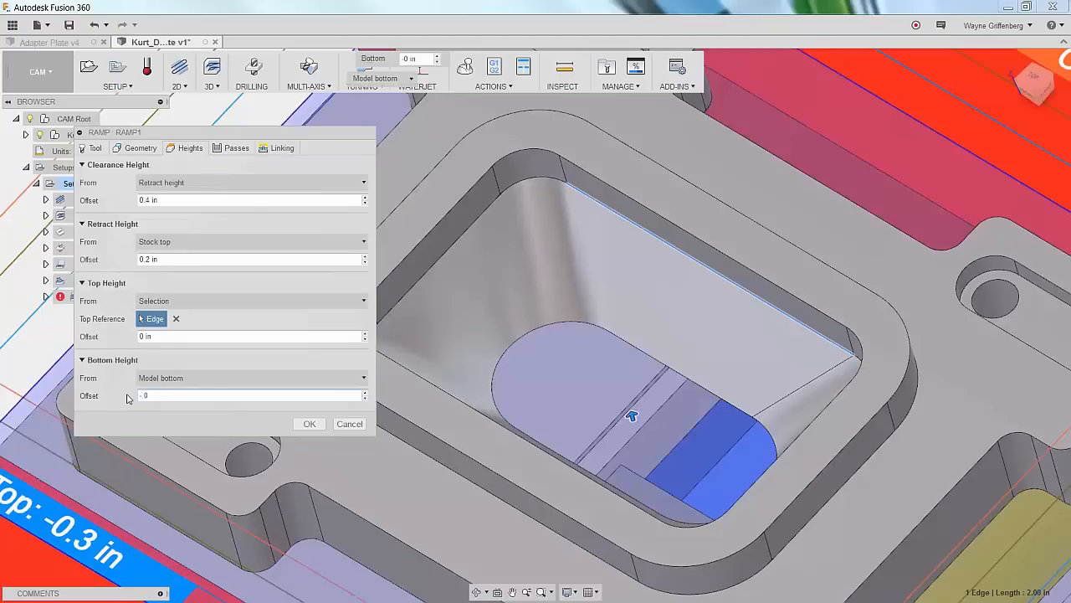
{"action": "left_click", "coordinate": [309, 424]}
{"action": "scroll", "coordinate": [330, 425], "scroll_direction": "down", "scroll_amount": 1}
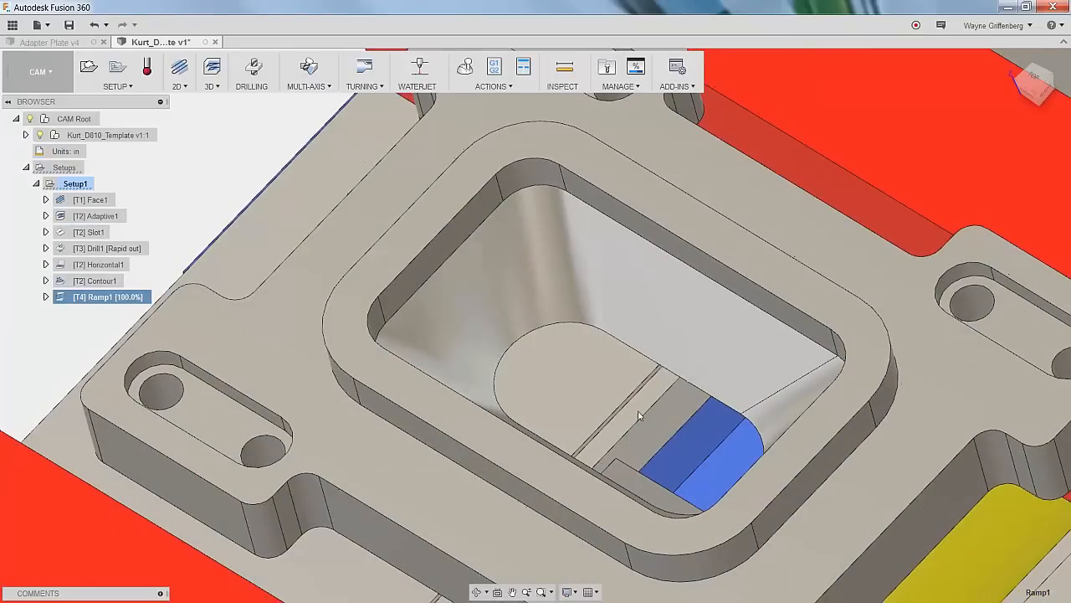
{"action": "scroll", "coordinate": [639, 410], "scroll_direction": "up", "scroll_amount": 1}
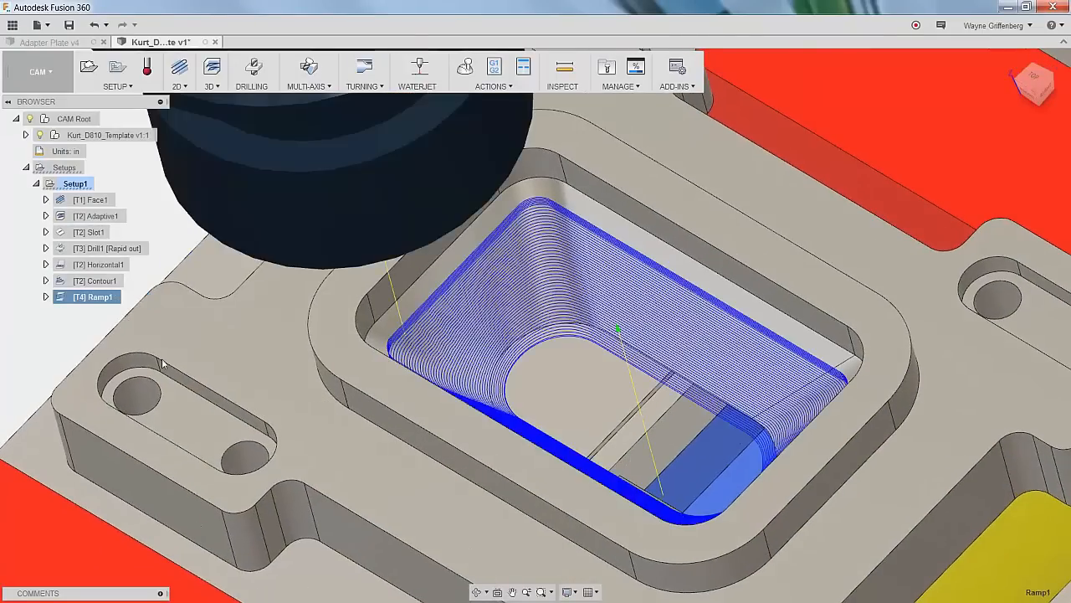
{"action": "middle_click_drag", "start_coordinate": [510, 383], "coordinate": [492, 359], "text": "shift"}
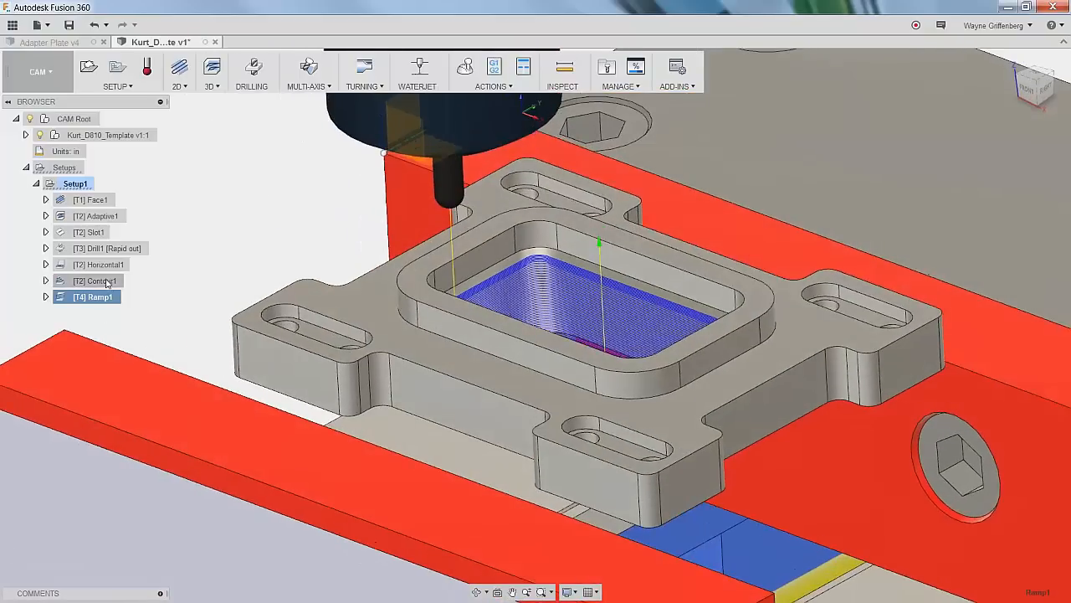
Simulate all Setup1 toolpaths with stock removal, skipping through the operations at increased playback speed, and close the simulation.
{"action": "left_click", "coordinate": [73, 184]}
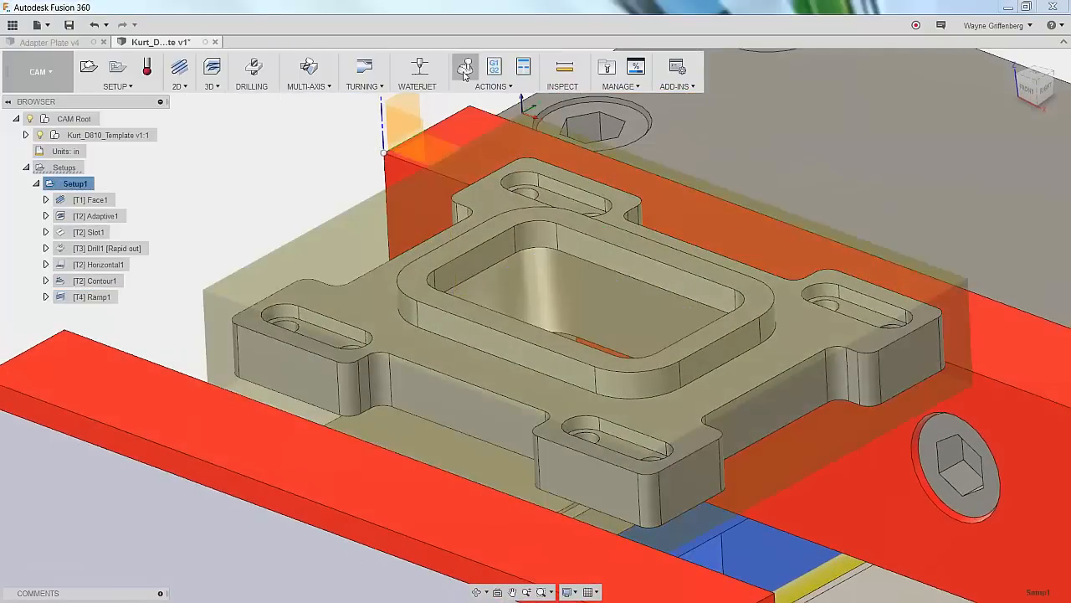
{"action": "left_click", "coordinate": [465, 72]}
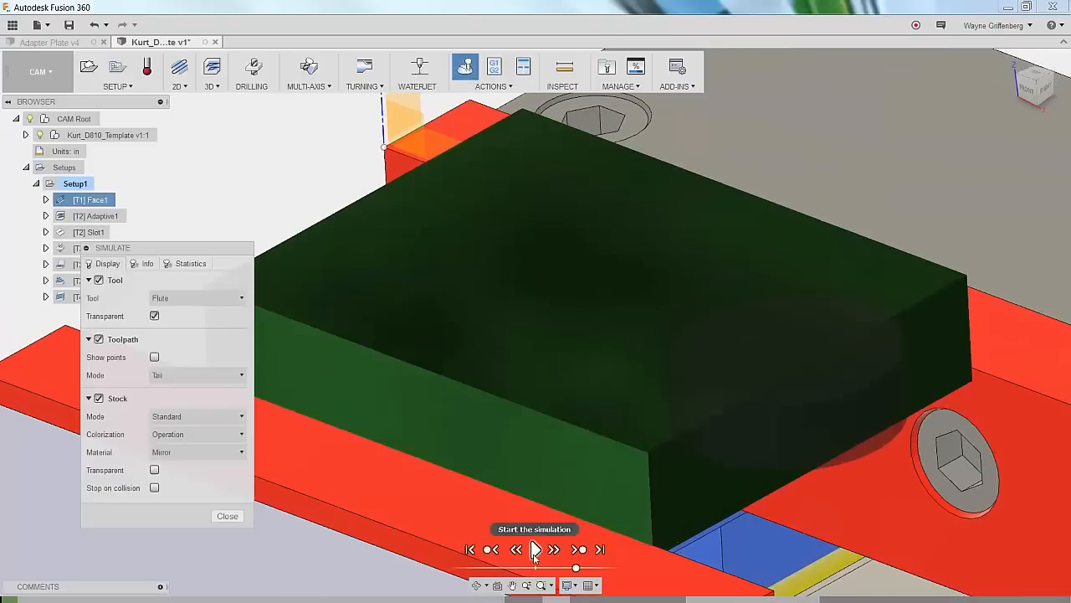
{"action": "left_click", "coordinate": [536, 550]}
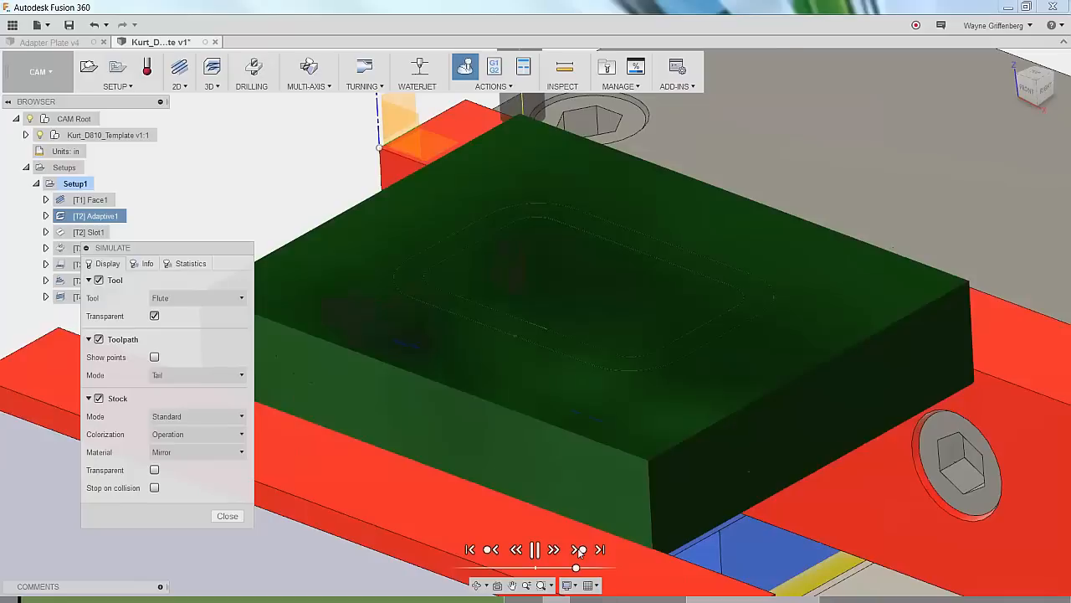
{"action": "left_click", "coordinate": [579, 550]}
{"action": "left_click", "coordinate": [579, 550]}
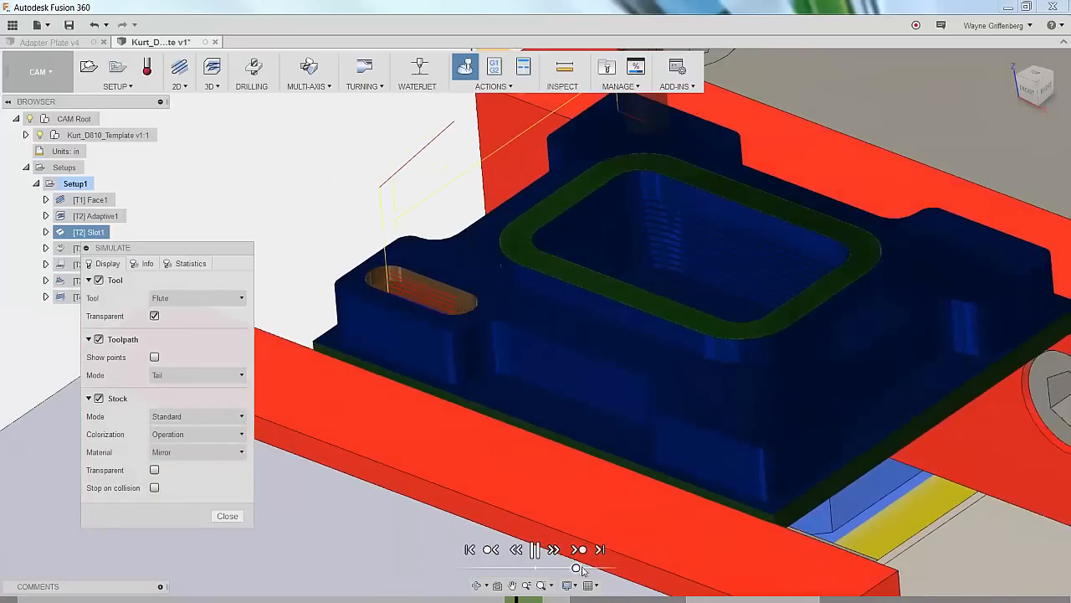
{"action": "left_click_drag", "start_coordinate": [578, 569], "coordinate": [589, 568]}
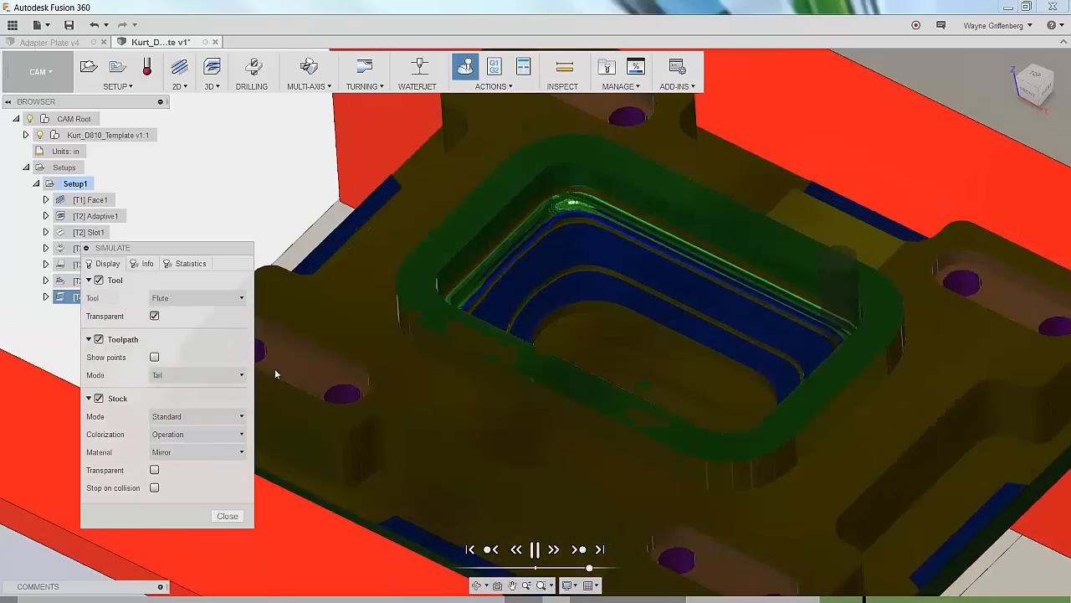
{"action": "left_click_drag", "start_coordinate": [181, 250], "coordinate": [262, 245]}
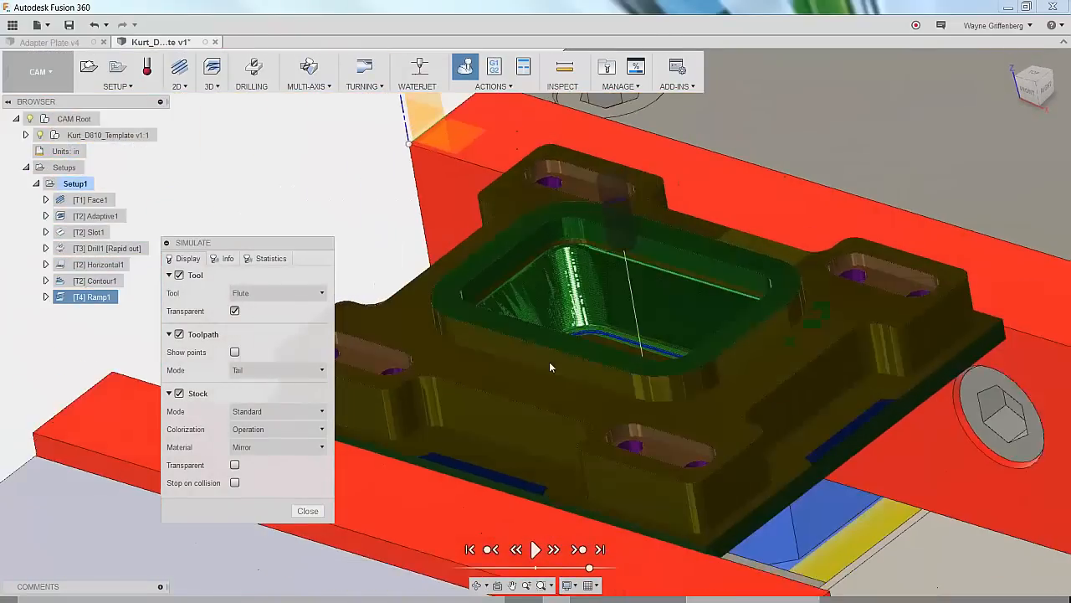
{"action": "left_click", "coordinate": [307, 511]}
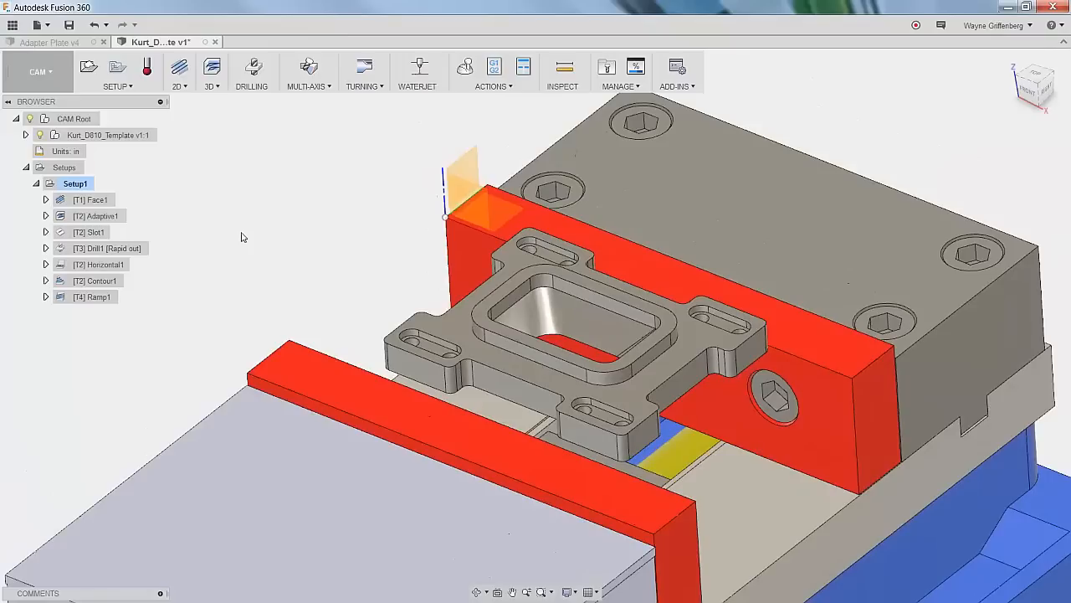
{"action": "scroll", "coordinate": [628, 368], "scroll_direction": "up", "scroll_amount": 2}
{"action": "scroll", "coordinate": [573, 274], "scroll_direction": "down", "scroll_amount": 5}
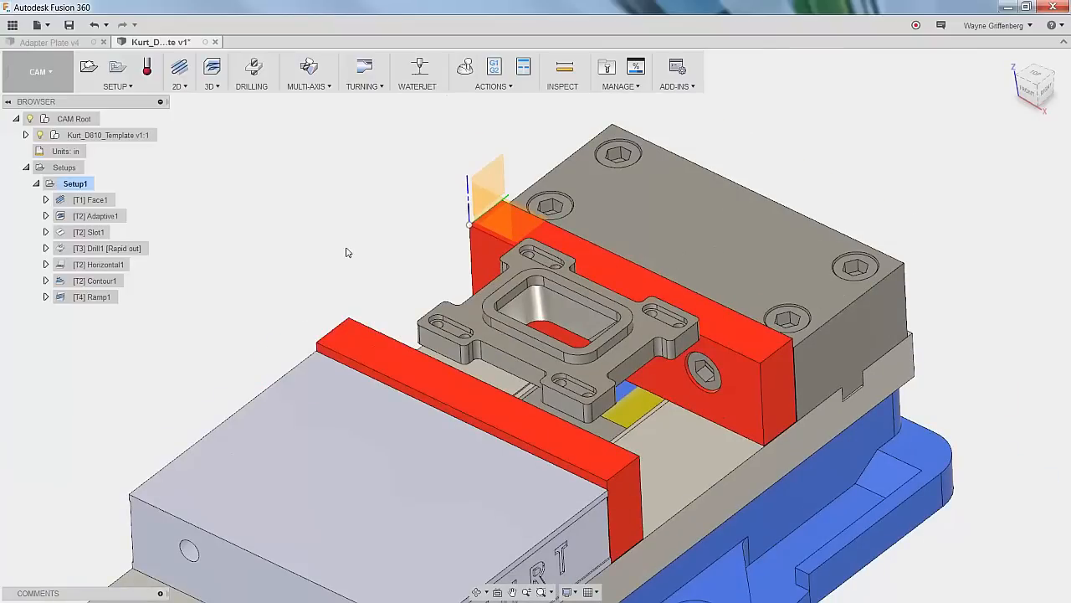
{"action": "scroll", "coordinate": [504, 410], "scroll_direction": "down", "scroll_amount": 2}
{"action": "scroll", "coordinate": [549, 328], "scroll_direction": "up", "scroll_amount": 5}
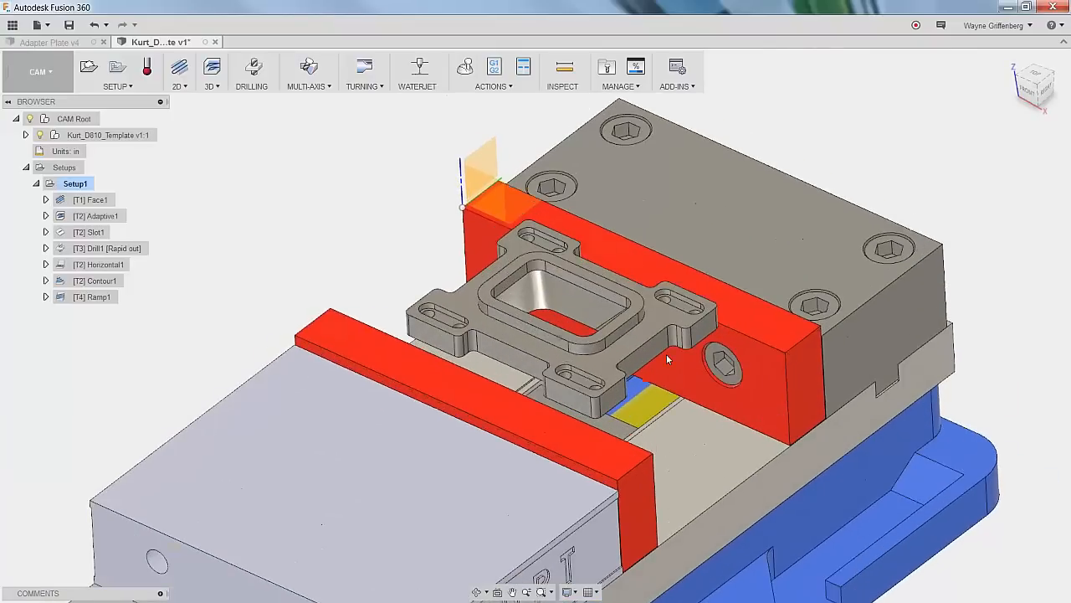
{"action": "middle_click_drag", "start_coordinate": [329, 209], "coordinate": [404, 222], "text": "shift"}
{"action": "scroll", "coordinate": [407, 224], "scroll_direction": "down", "scroll_amount": 2}
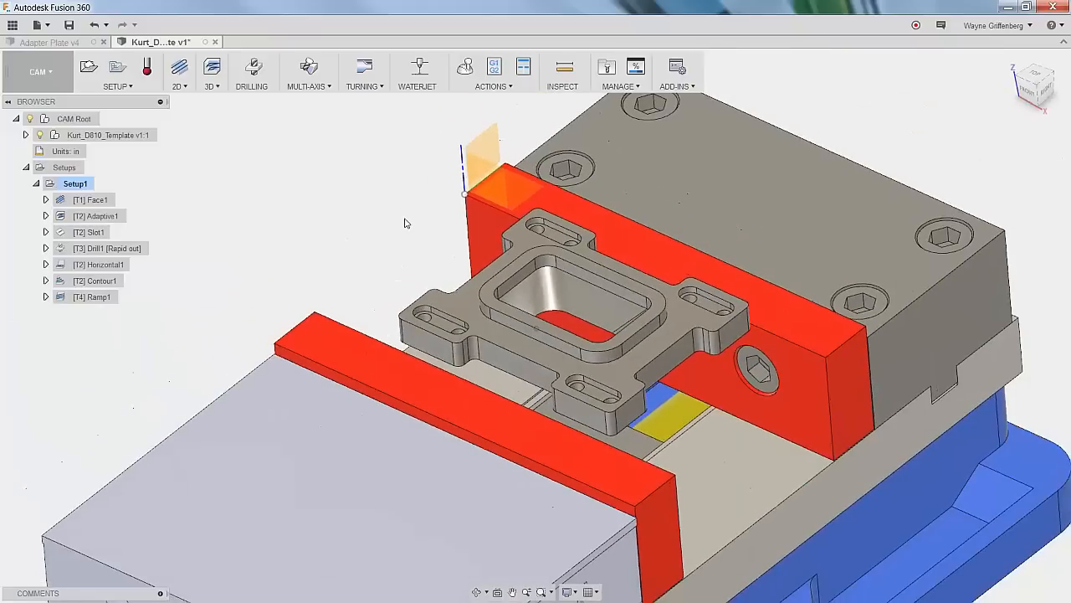
{"action": "left_click", "coordinate": [318, 87]}
{"action": "left_click", "coordinate": [17, 24]}
{"action": "middle_click_drag", "start_coordinate": [752, 345], "coordinate": [763, 323], "text": "shift"}
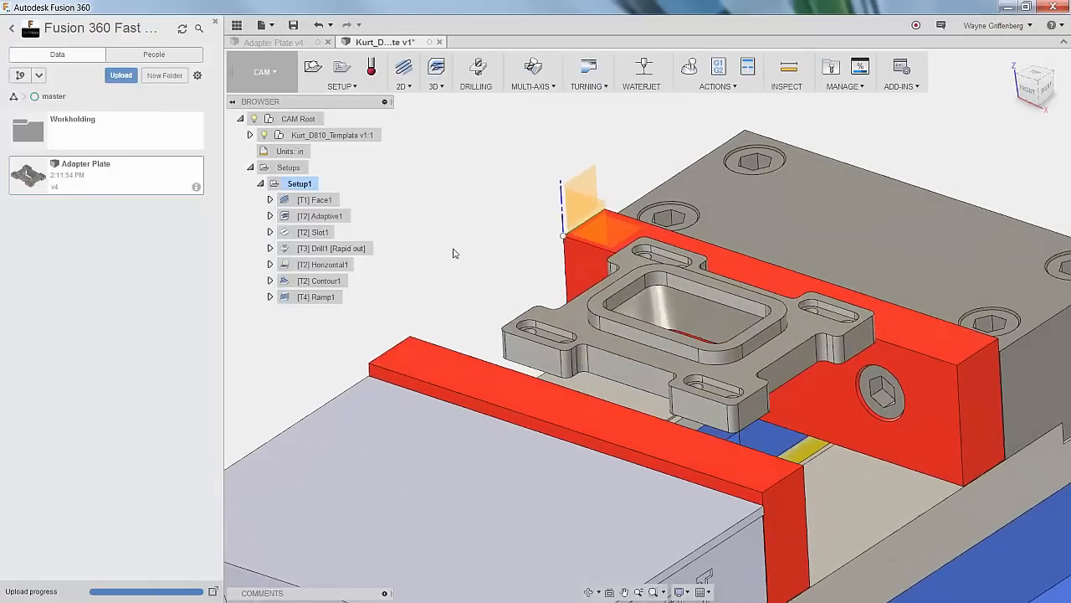
{"action": "left_click", "coordinate": [215, 24]}
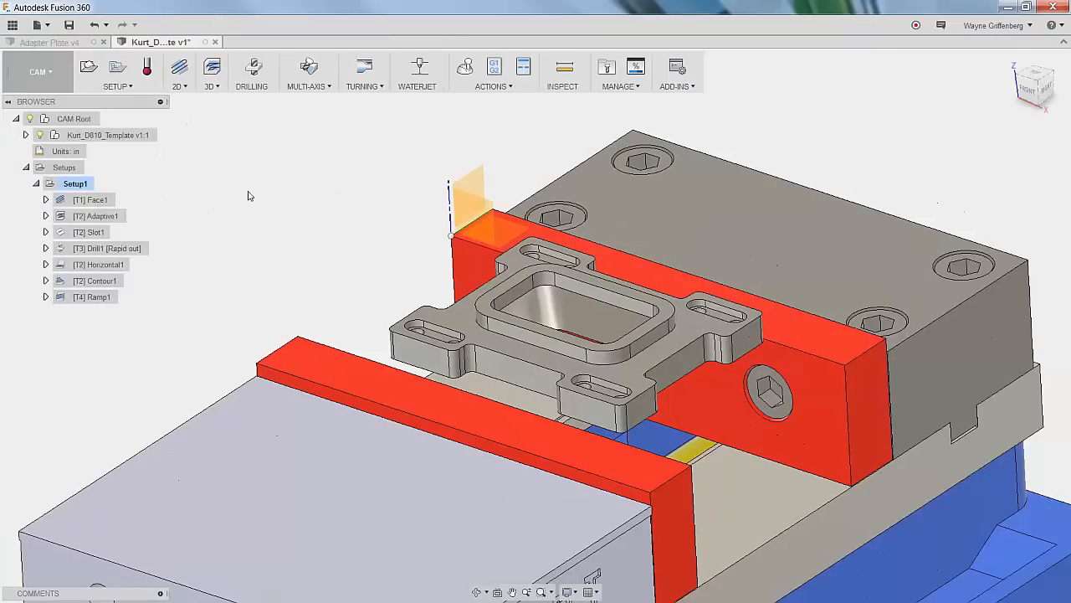
Generate a setup sheet for Setup1 and save it in the Fusion 360 CAM nc output folder.
{"action": "left_click", "coordinate": [75, 184]}
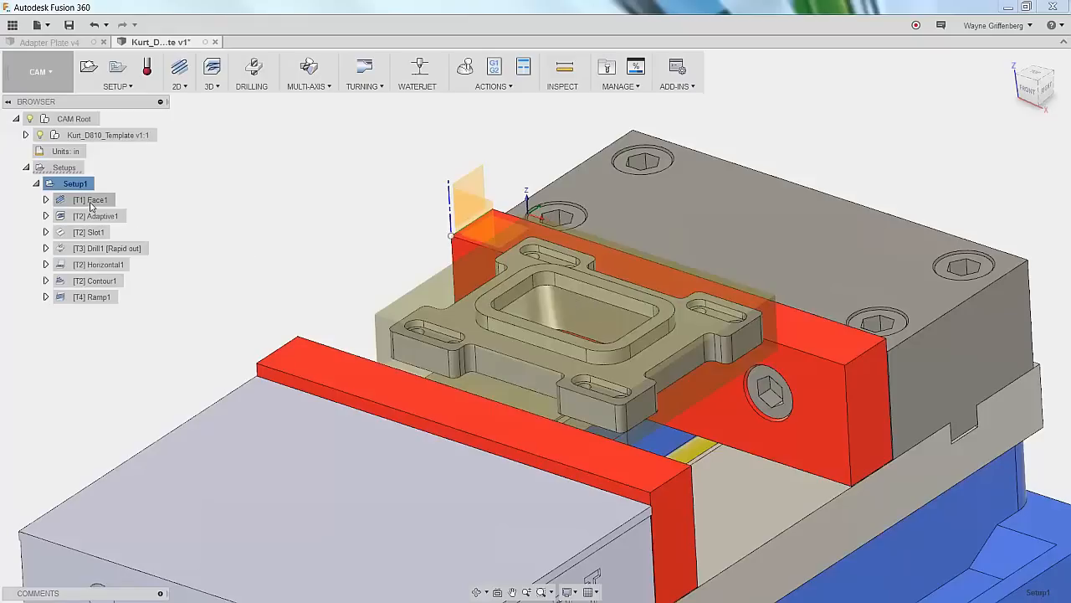
{"action": "scroll", "coordinate": [261, 238], "scroll_direction": "up", "scroll_amount": 3}
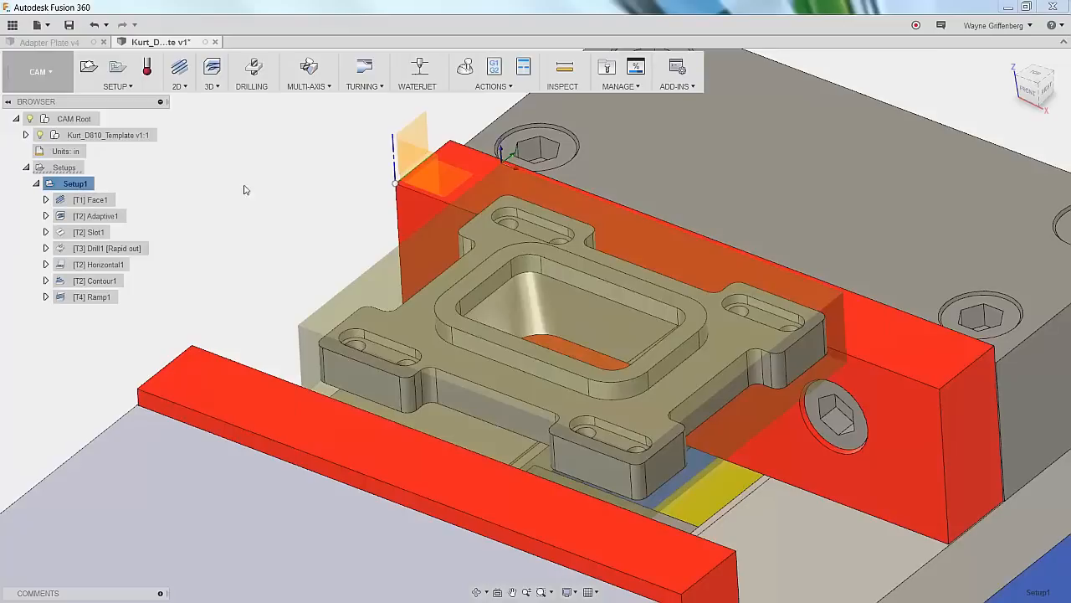
{"action": "left_click", "coordinate": [522, 73]}
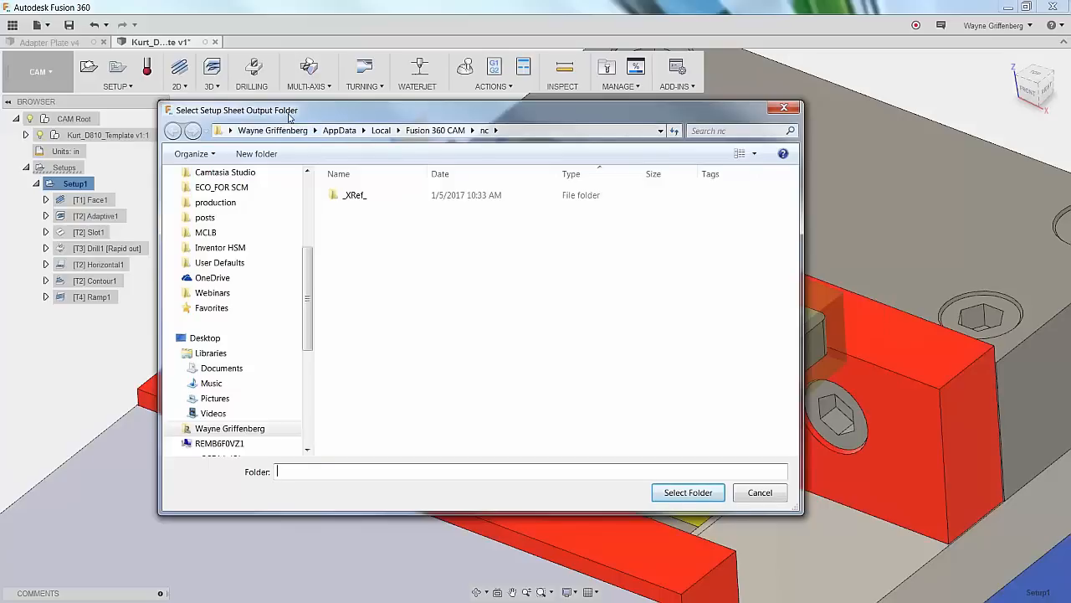
{"action": "left_click_drag", "start_coordinate": [288, 112], "coordinate": [245, 99]}
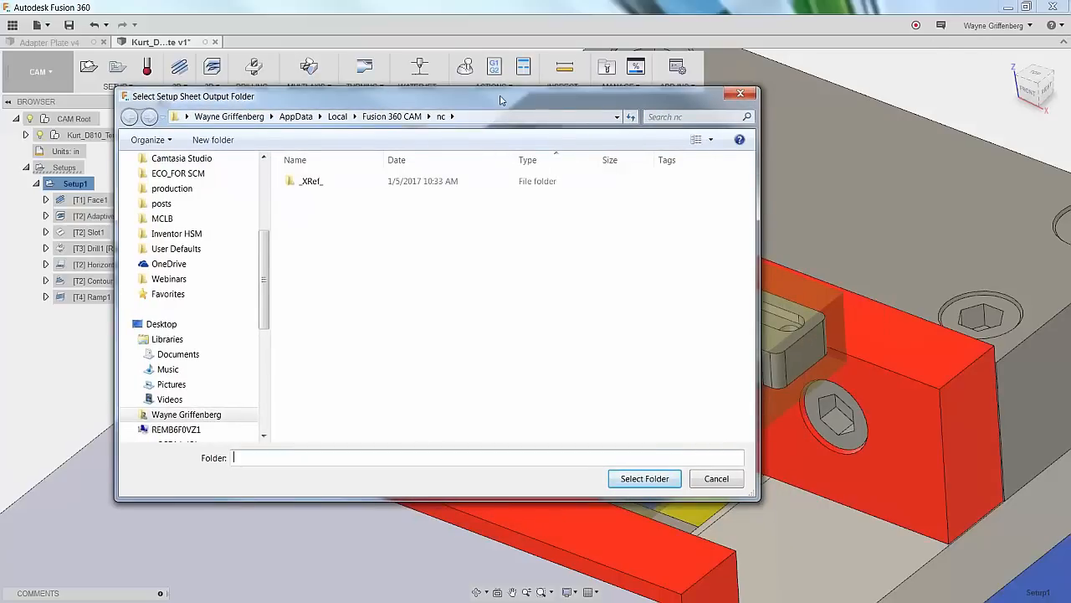
{"action": "left_click_drag", "start_coordinate": [500, 101], "coordinate": [482, 95]}
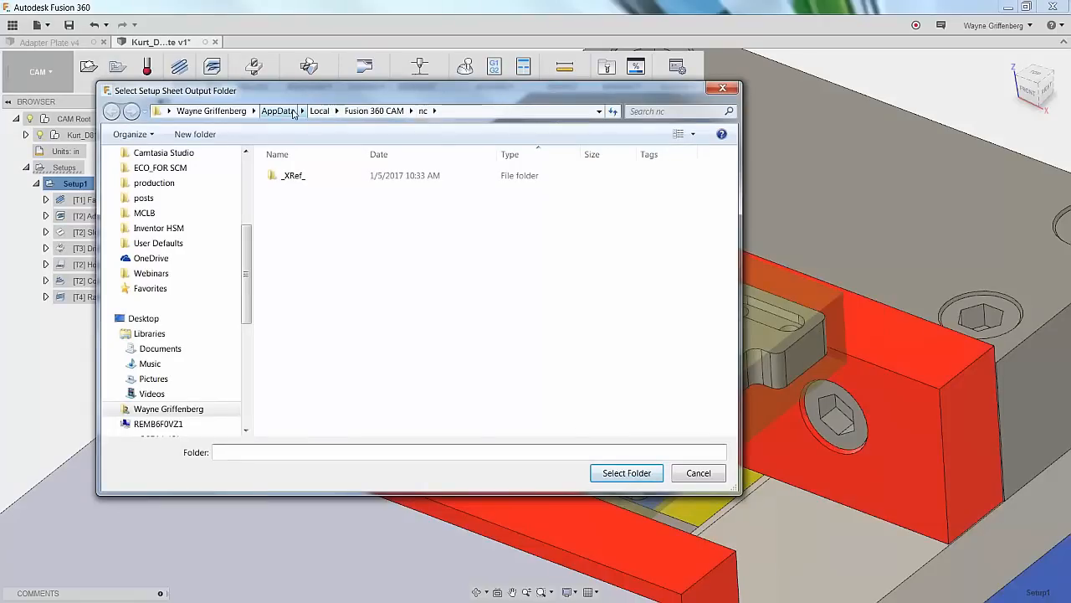
{"action": "left_click_drag", "start_coordinate": [453, 101], "coordinate": [456, 105]}
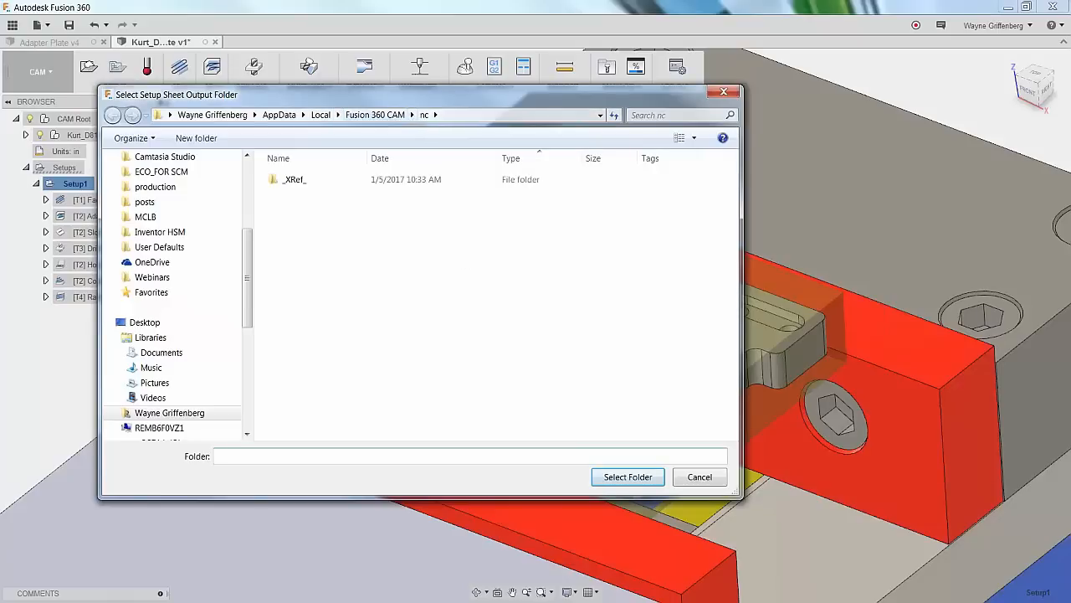
{"action": "left_click", "coordinate": [628, 478]}
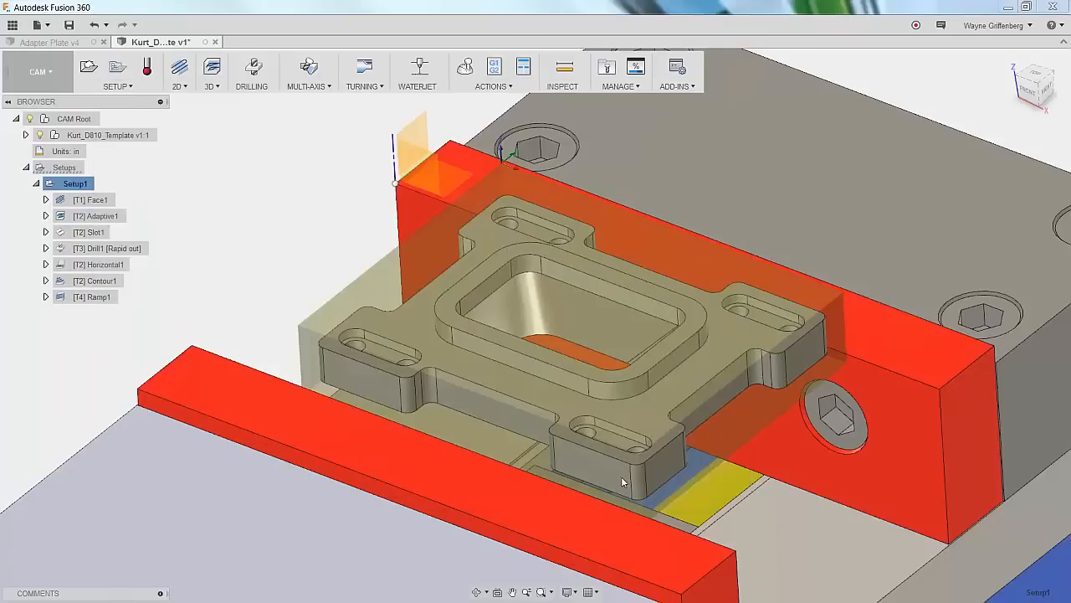
Examine the setup sheet's stock data, estimated cycle time and per-operation tool details, then close the sheet and return to Fusion 360.
{"action": "scroll", "coordinate": [812, 316], "scroll_direction": "up", "scroll_amount": 2, "text": "ctrl"}
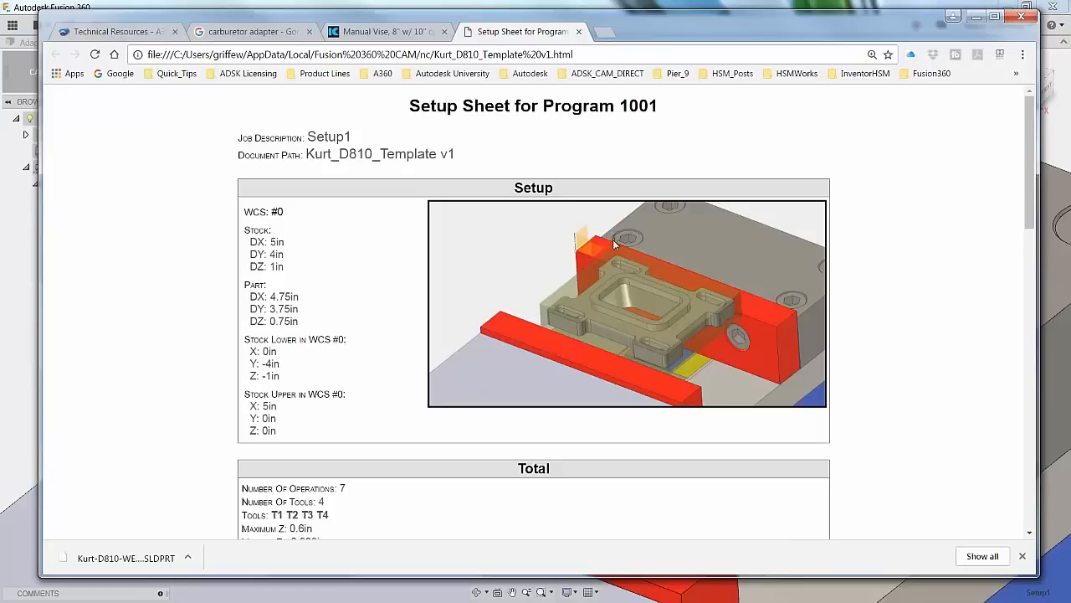
{"action": "scroll", "coordinate": [876, 399], "scroll_direction": "down", "scroll_amount": 3}
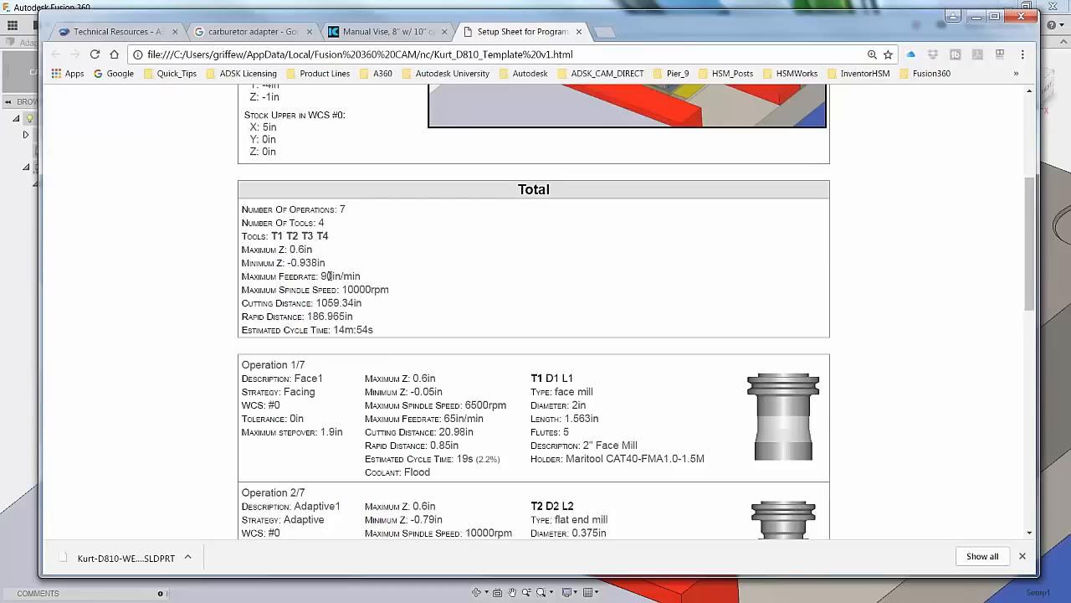
{"action": "left_click_drag", "start_coordinate": [374, 329], "coordinate": [329, 329]}
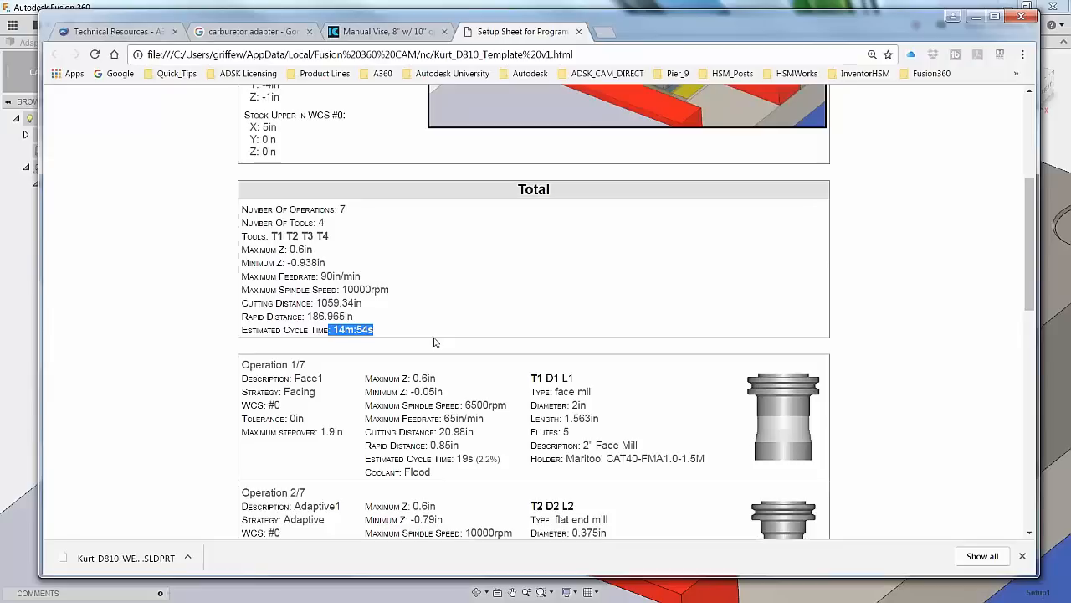
{"action": "scroll", "coordinate": [786, 445], "scroll_direction": "down", "scroll_amount": 3}
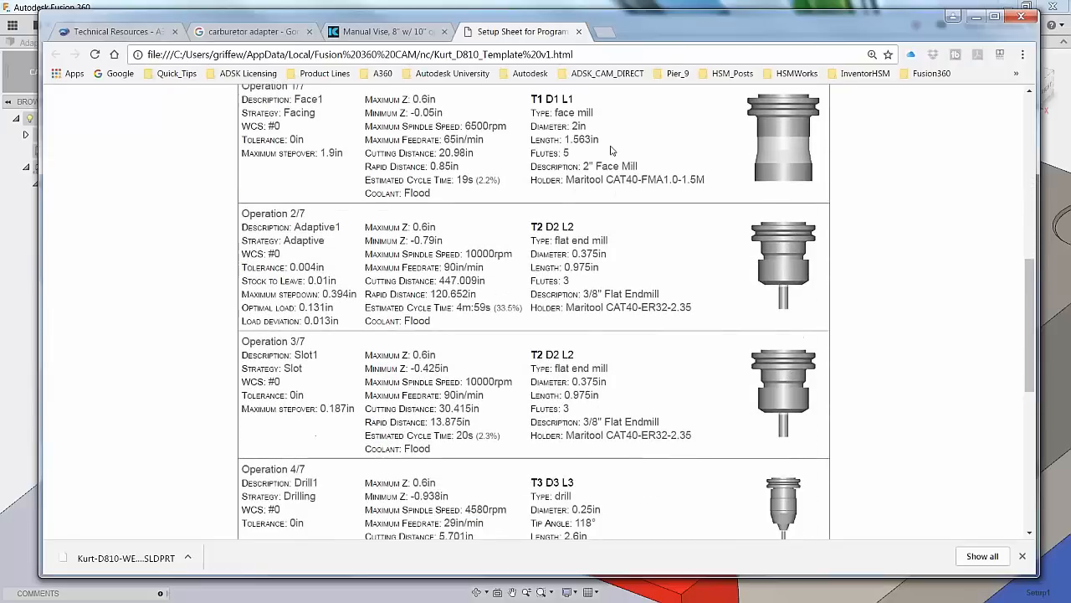
{"action": "scroll", "coordinate": [459, 207], "scroll_direction": "up", "scroll_amount": 1}
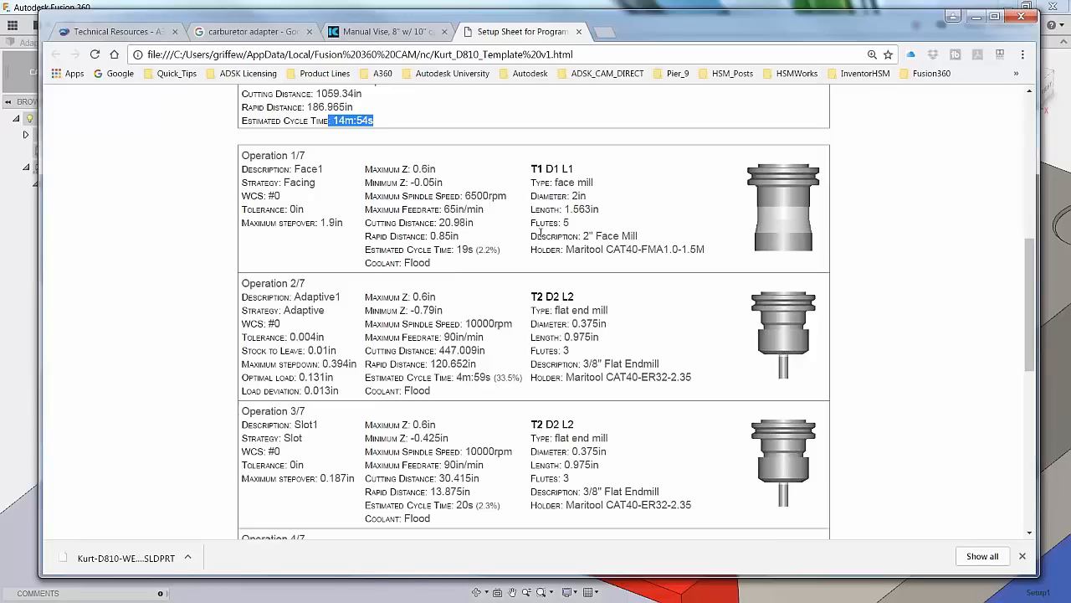
{"action": "left_click_drag", "start_coordinate": [472, 250], "coordinate": [461, 253]}
{"action": "scroll", "coordinate": [554, 338], "scroll_direction": "down", "scroll_amount": 6}
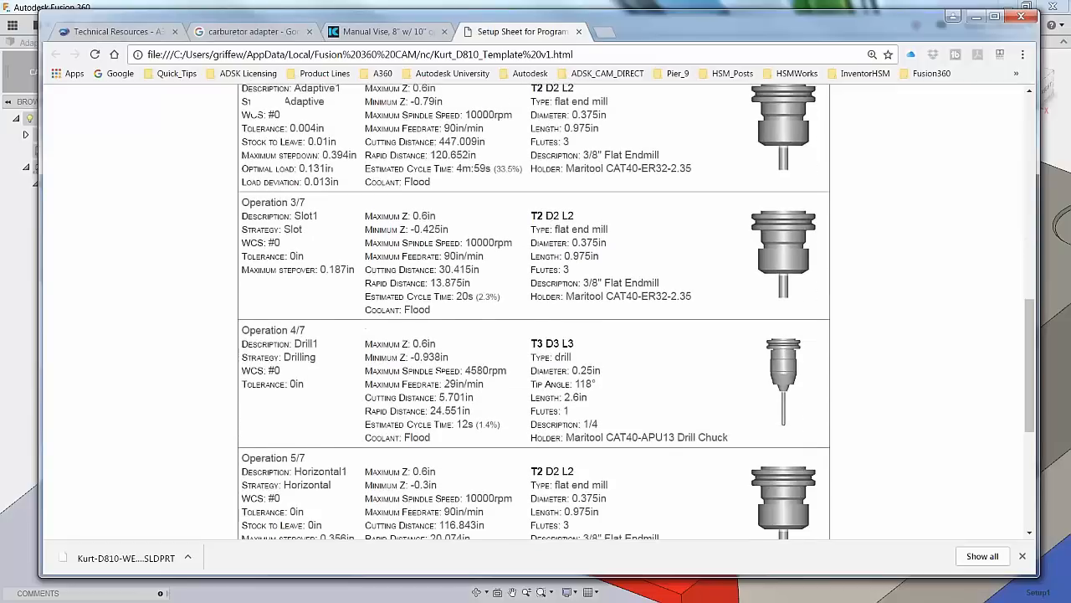
{"action": "scroll", "coordinate": [534, 318], "scroll_direction": "down", "scroll_amount": 2}
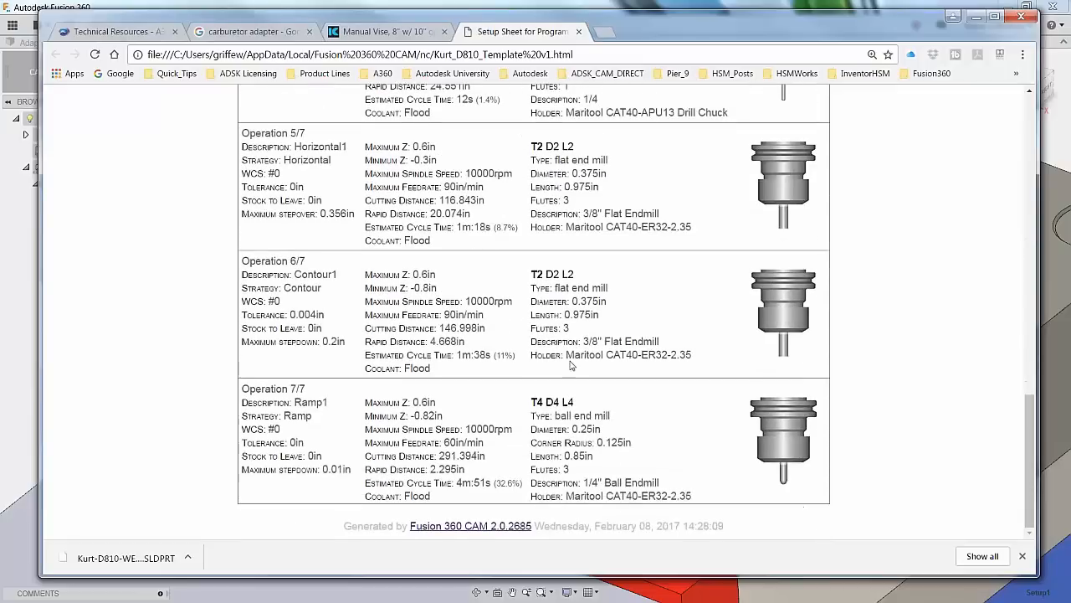
{"action": "scroll", "coordinate": [870, 394], "scroll_direction": "up", "scroll_amount": 14}
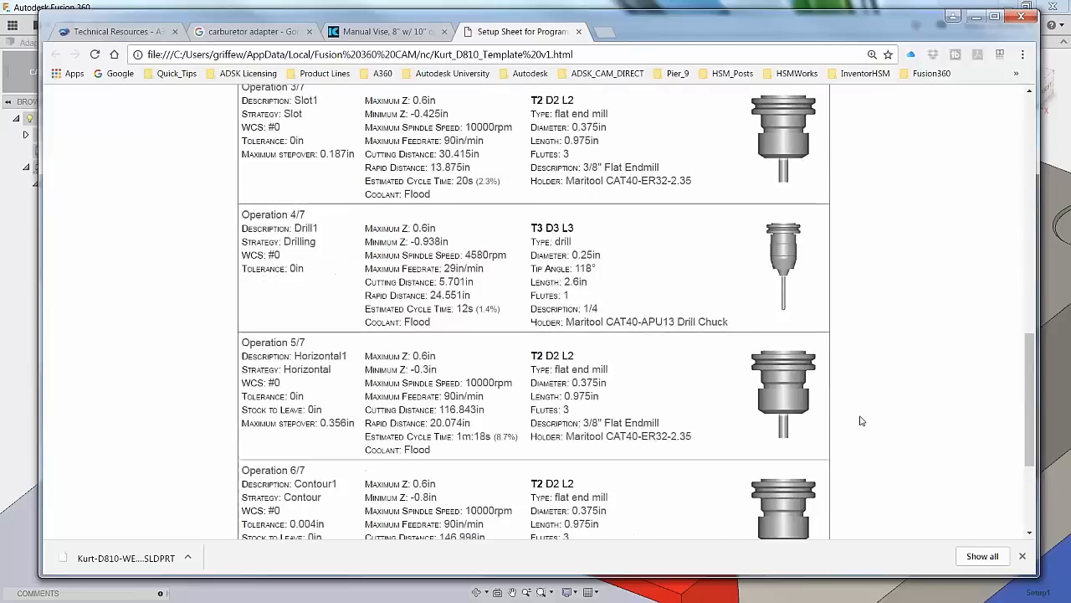
{"action": "left_click", "coordinate": [579, 31]}
{"action": "left_click", "coordinate": [976, 17]}
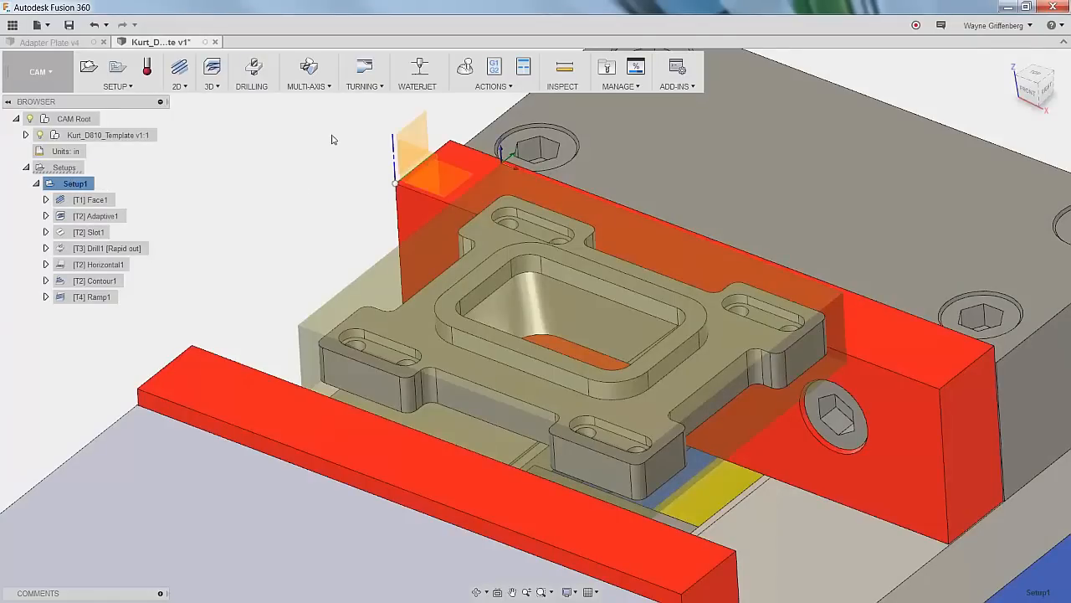
Open Post Process for Setup1 and choose haas.cps - Generic HAAS as the post configuration.
{"action": "left_click", "coordinate": [494, 68]}
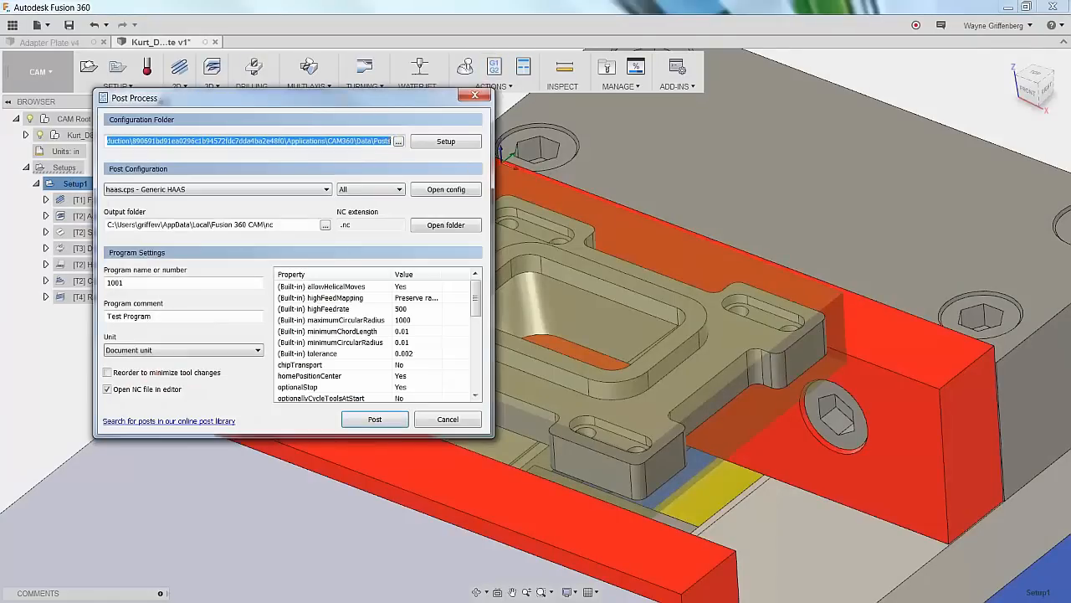
{"action": "left_click_drag", "start_coordinate": [366, 101], "coordinate": [482, 110]}
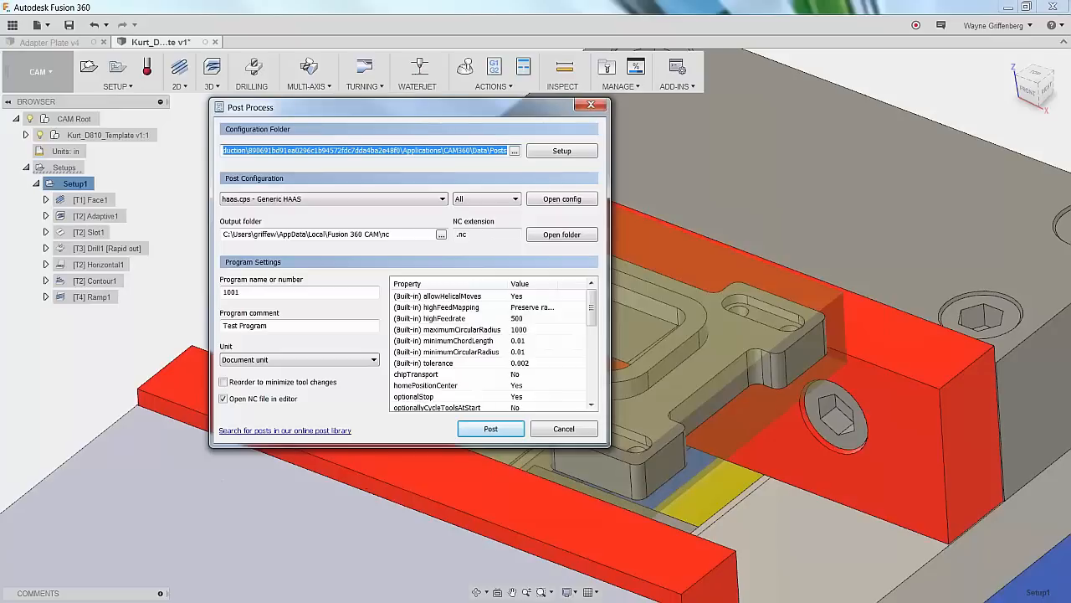
{"action": "left_click", "coordinate": [262, 199]}
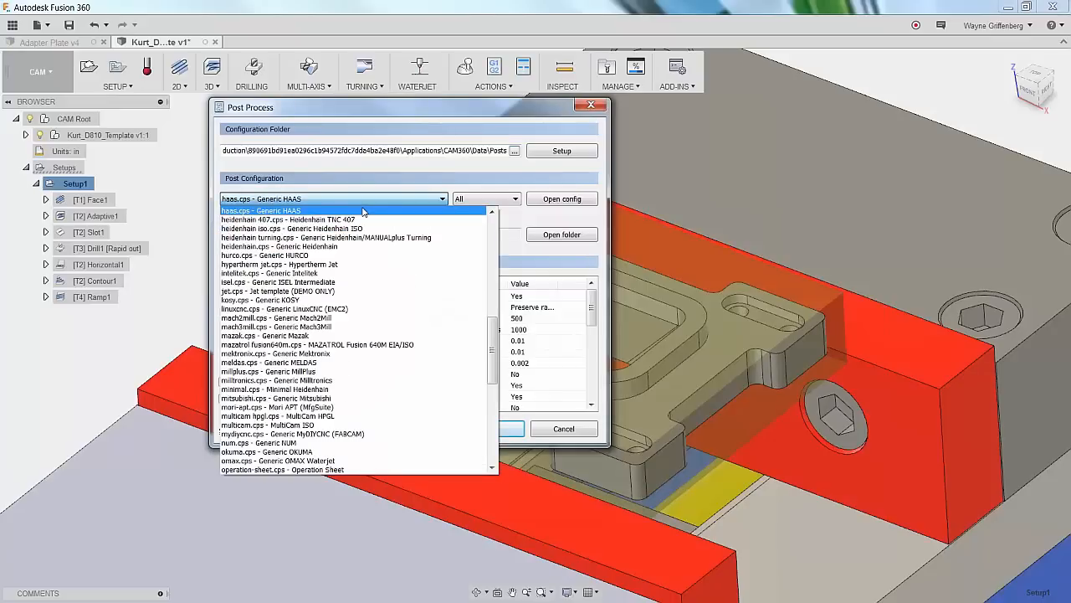
{"action": "left_click_drag", "start_coordinate": [493, 355], "coordinate": [494, 322]}
{"action": "scroll", "coordinate": [493, 322], "scroll_direction": "down", "scroll_amount": 2}
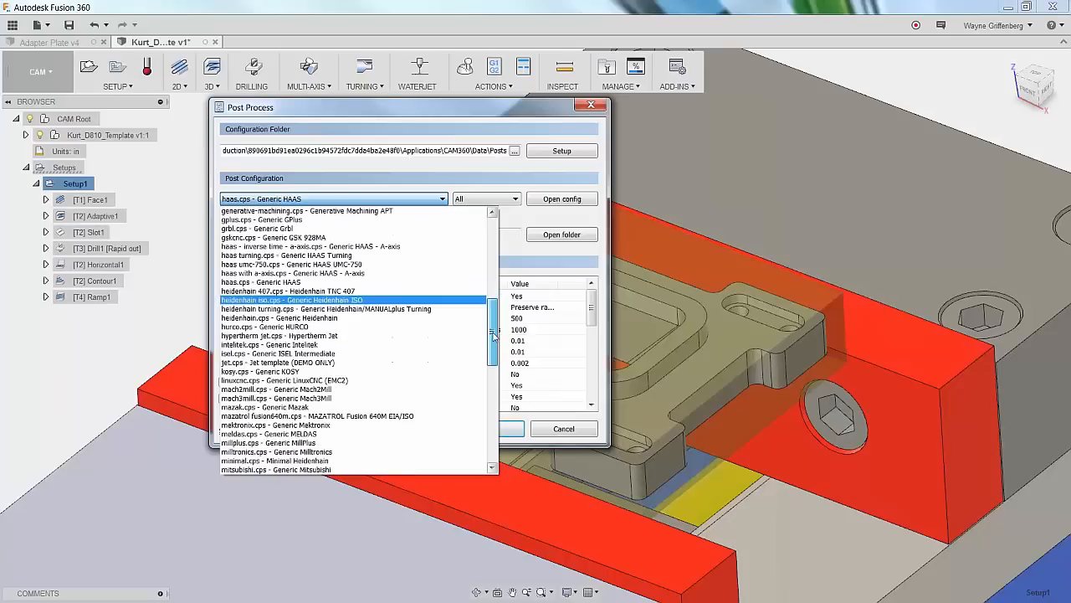
{"action": "left_click", "coordinate": [252, 285]}
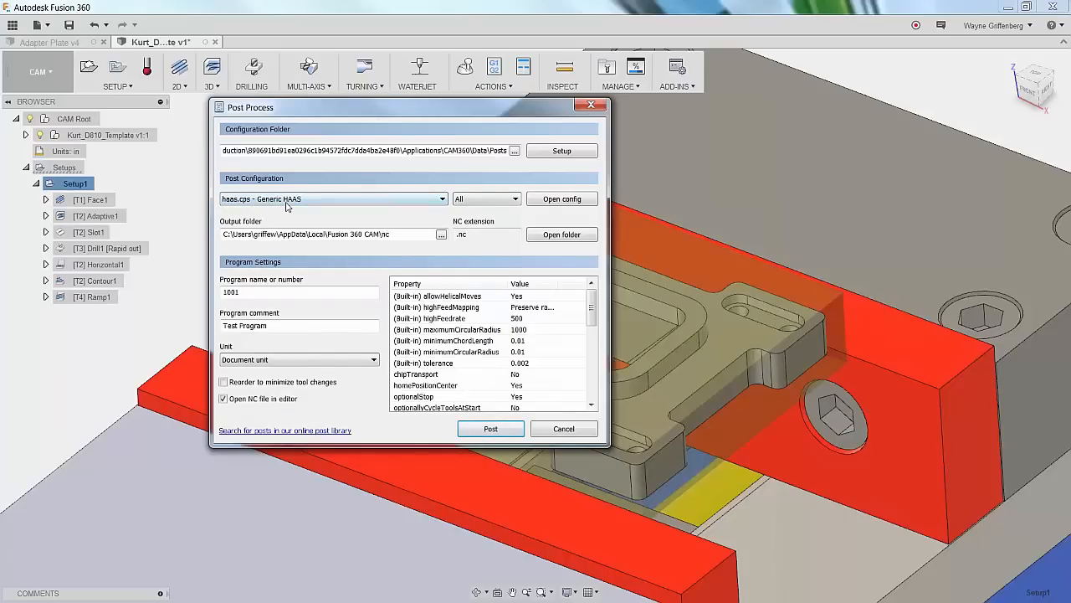
{"action": "mouse_move", "coordinate": [287, 203]}
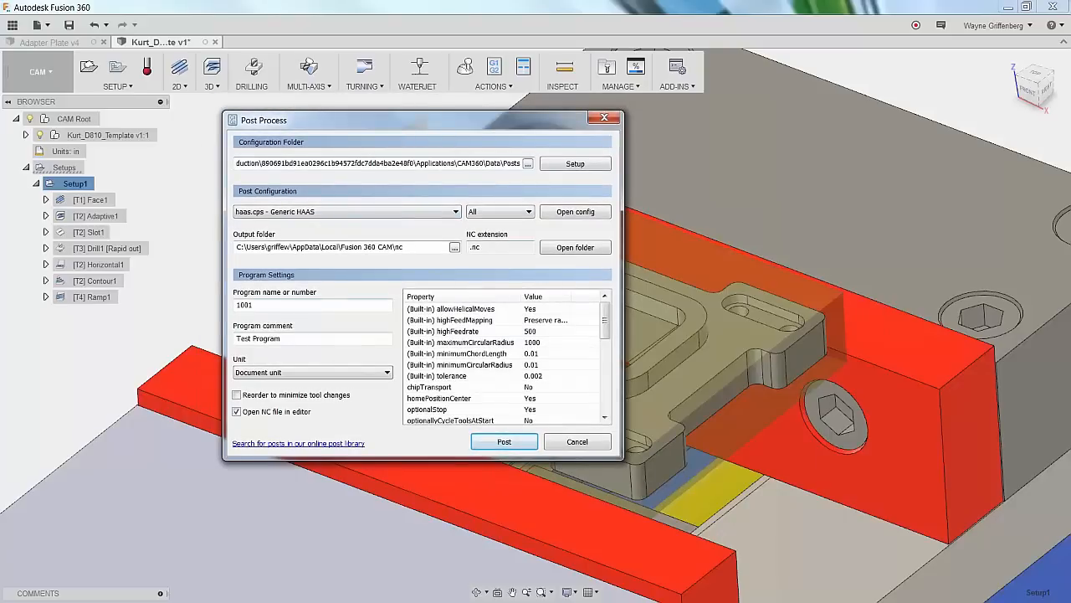
Examine the post's built-in settings, including the highFeedrate value and the preloadTool options, without changing them.
{"action": "mouse_move", "coordinate": [608, 323]}
{"action": "left_mouse_down"}
{"action": "mouse_move", "coordinate": [609, 336]}
{"action": "mouse_move", "coordinate": [609, 323]}
{"action": "left_mouse_up"}
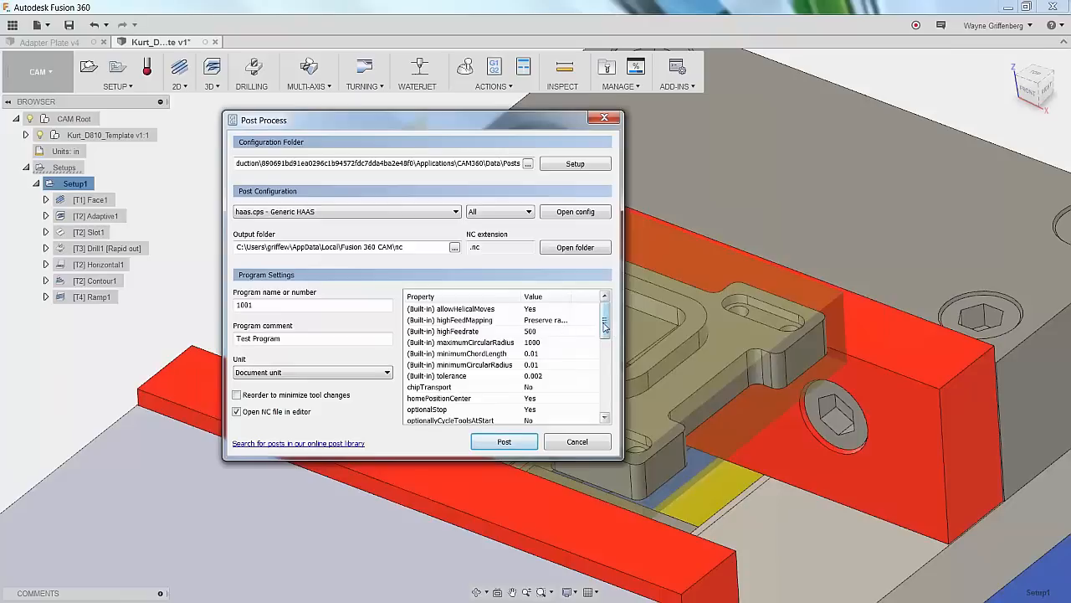
{"action": "left_click_drag", "start_coordinate": [606, 327], "coordinate": [606, 330]}
{"action": "double_click", "coordinate": [544, 320]}
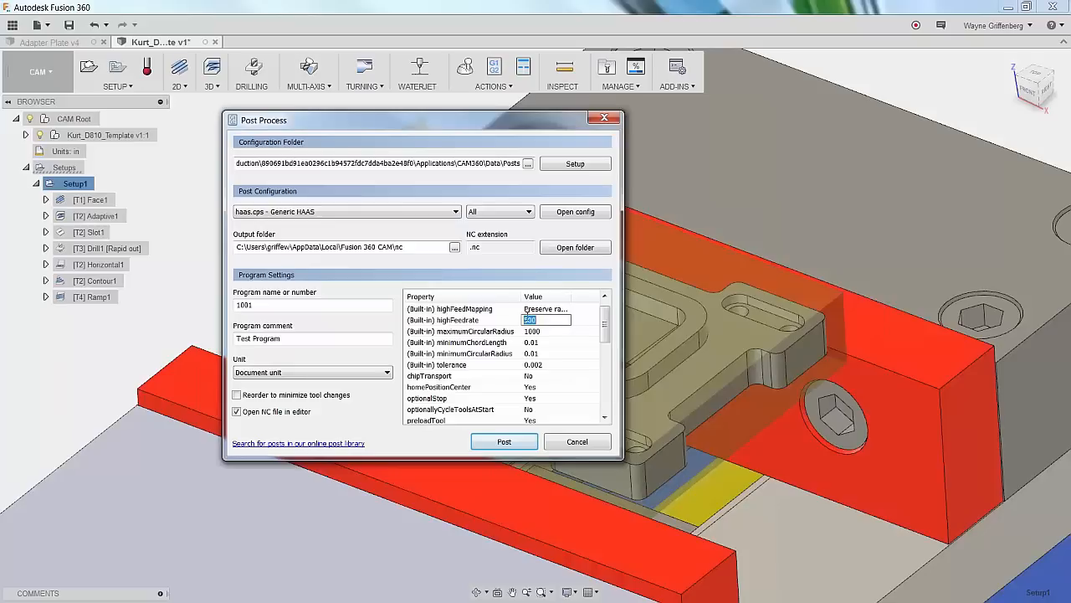
{"action": "scroll", "coordinate": [435, 356], "scroll_direction": "down", "scroll_amount": 3}
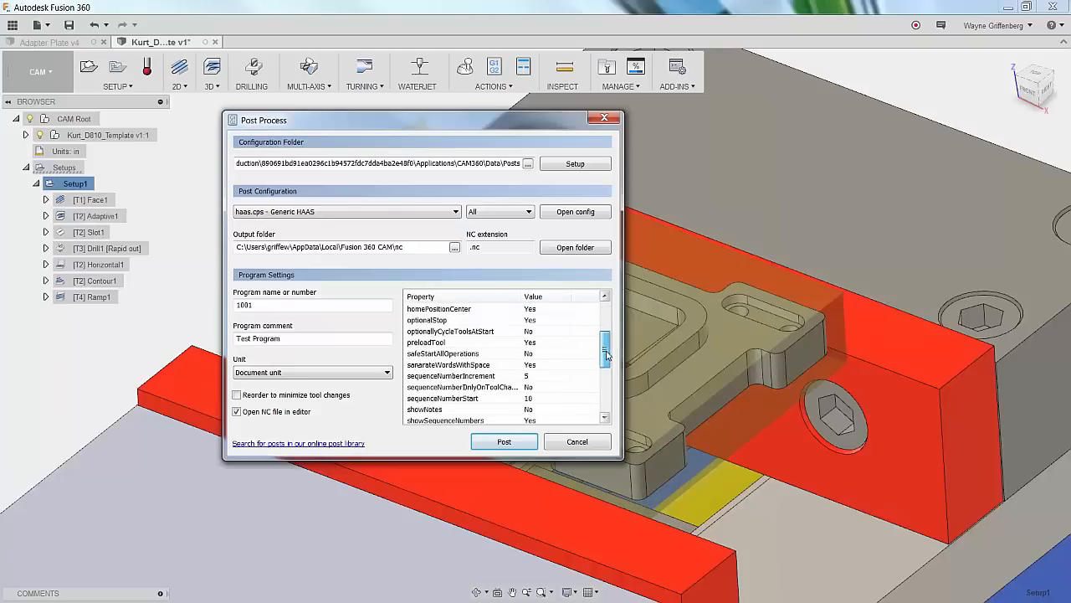
{"action": "left_click", "coordinate": [540, 342]}
{"action": "left_click", "coordinate": [544, 344]}
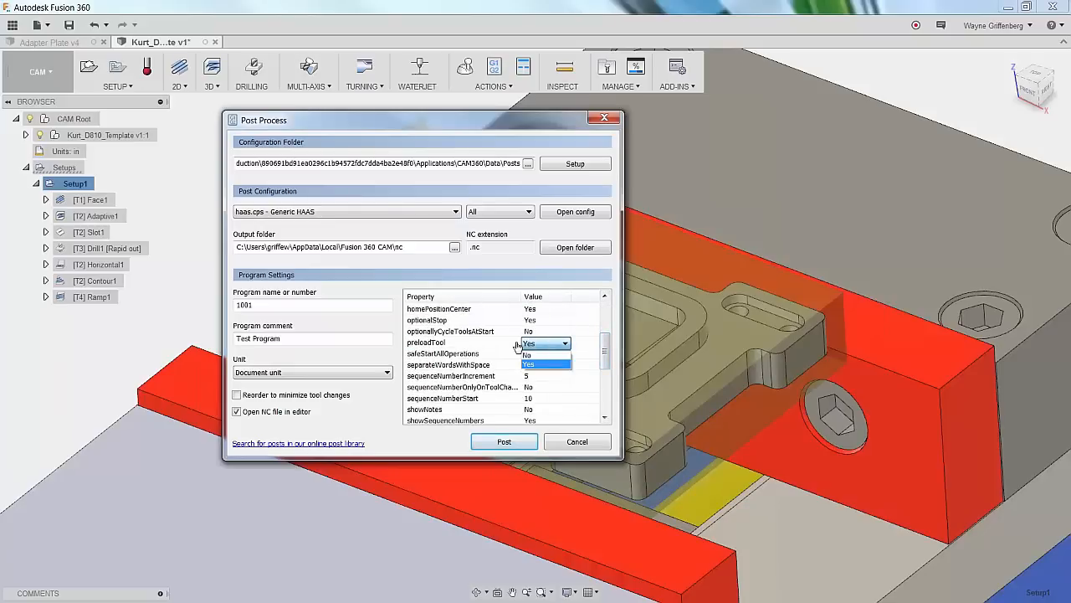
{"action": "left_click", "coordinate": [606, 352]}
Examine the remaining post properties, including the useRadius options and the writeTools setting.
{"action": "left_click_drag", "start_coordinate": [606, 360], "coordinate": [605, 412]}
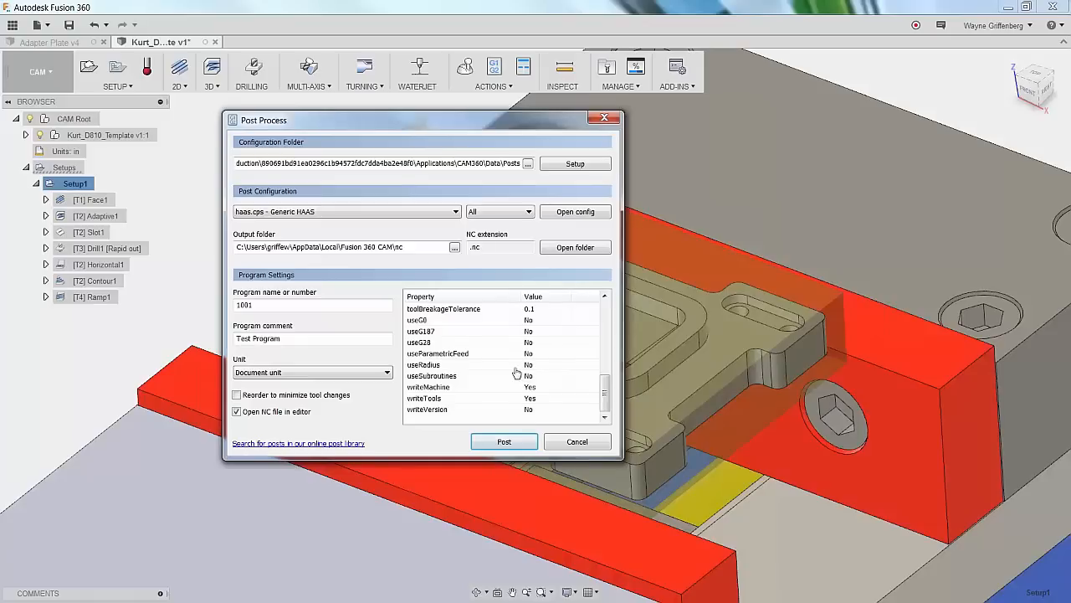
{"action": "left_click", "coordinate": [541, 366]}
{"action": "left_click", "coordinate": [541, 366]}
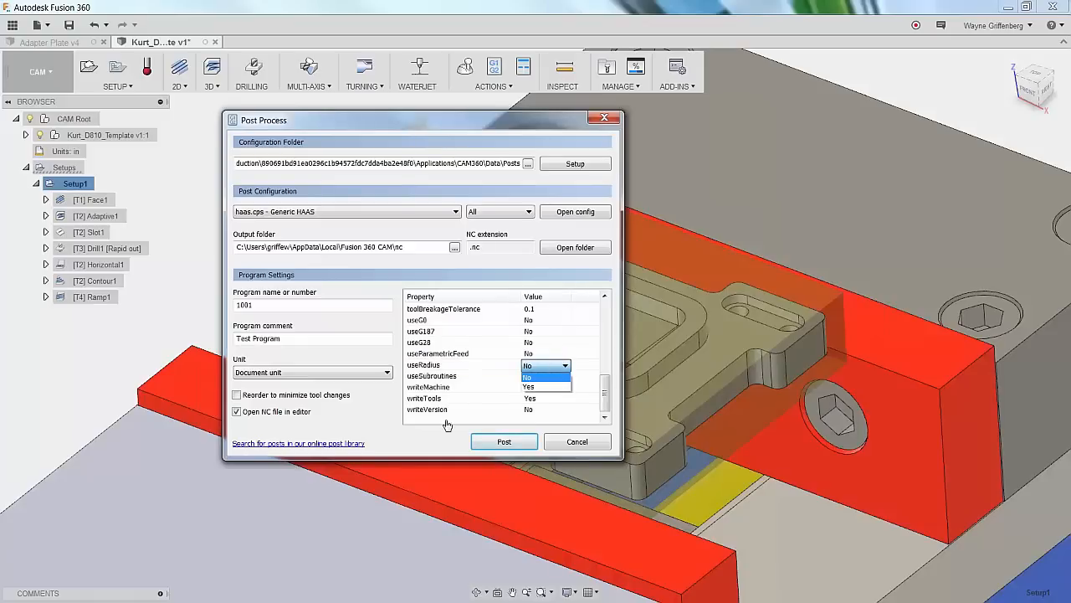
{"action": "left_click", "coordinate": [544, 403]}
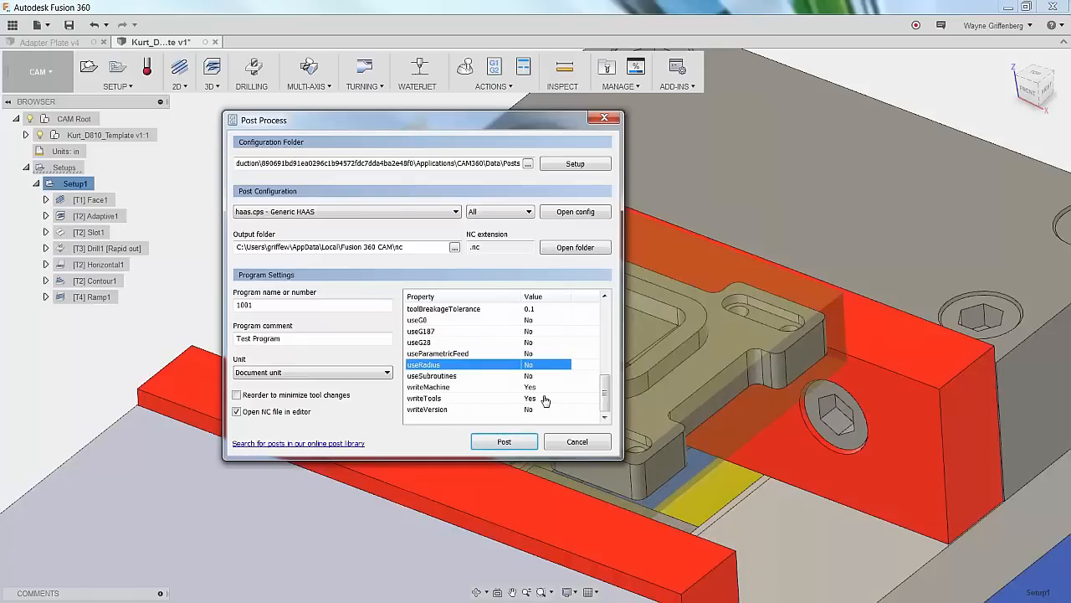
{"action": "left_click", "coordinate": [541, 399]}
{"action": "left_click", "coordinate": [541, 400]}
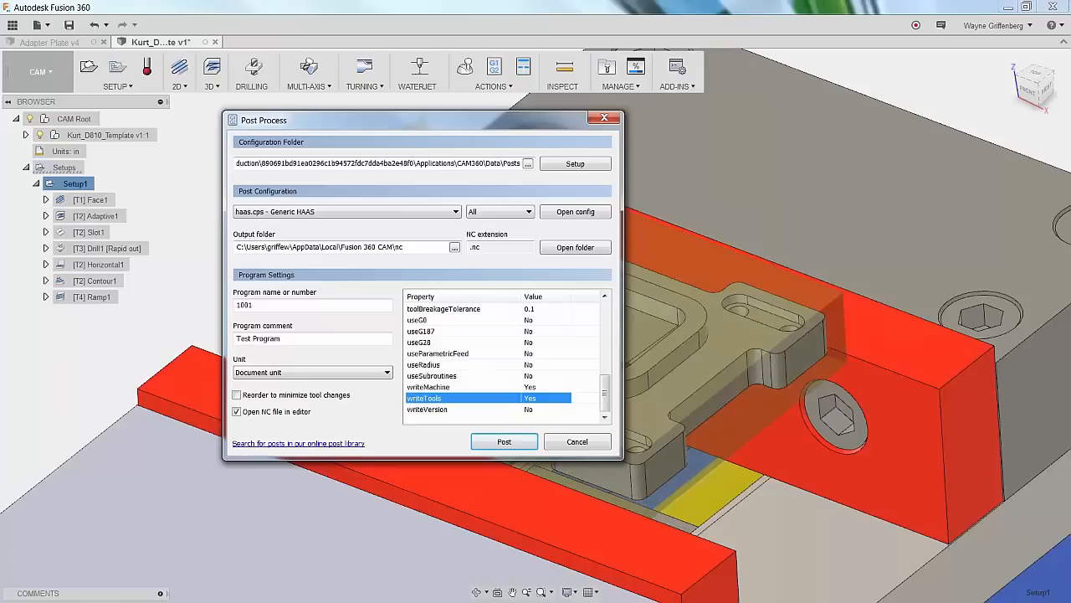
{"action": "left_click_drag", "start_coordinate": [365, 120], "coordinate": [352, 107]}
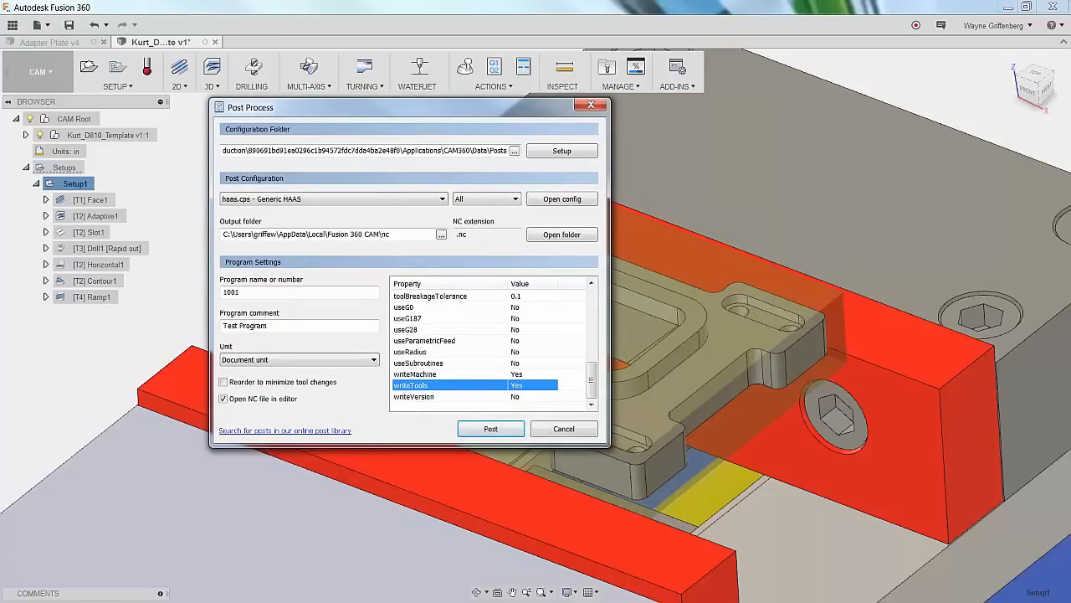
Open the online post library in the browser and look through its vendor, time and type filters.
{"action": "left_click", "coordinate": [310, 431]}
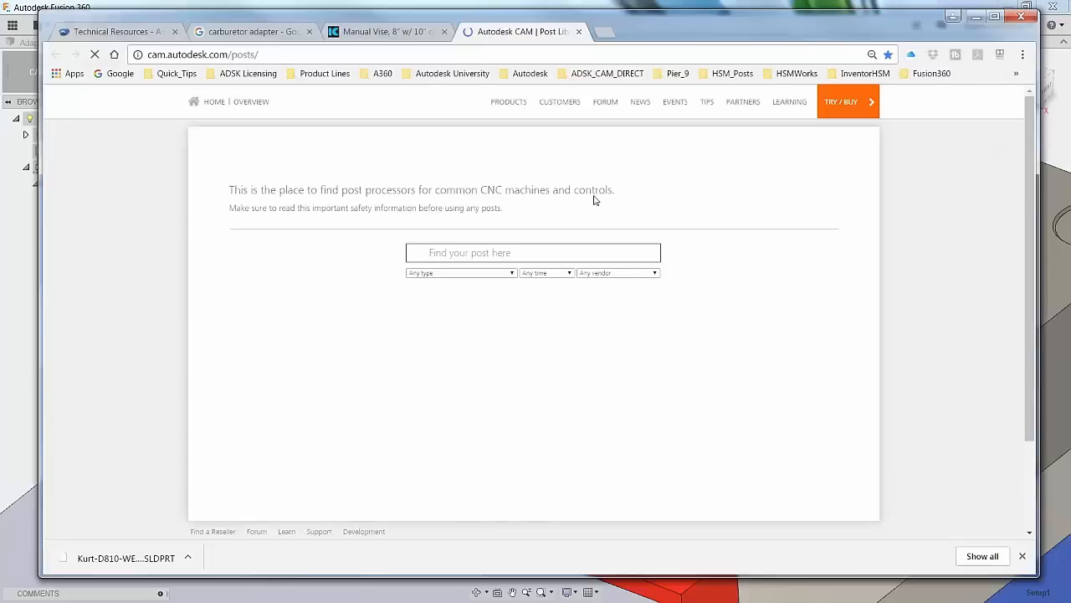
{"action": "scroll", "coordinate": [150, 362], "scroll_direction": "down", "scroll_amount": 4}
{"action": "scroll", "coordinate": [150, 362], "scroll_direction": "up", "scroll_amount": 5}
{"action": "left_click", "coordinate": [616, 272]}
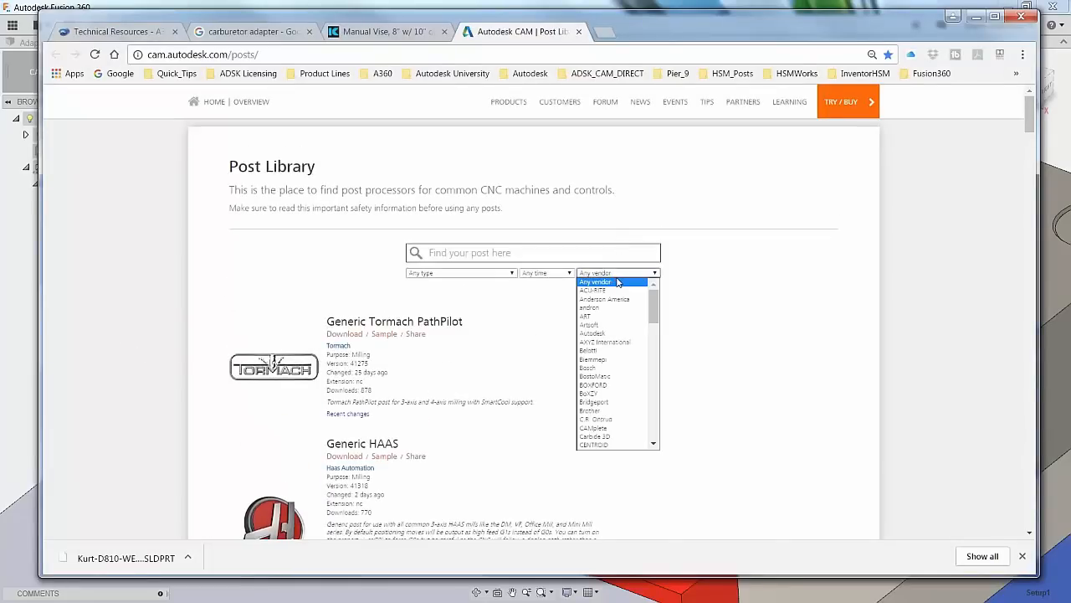
{"action": "mouse_move", "coordinate": [653, 304]}
{"action": "left_mouse_down"}
{"action": "mouse_move", "coordinate": [654, 338]}
{"action": "mouse_move", "coordinate": [662, 294]}
{"action": "left_mouse_up"}
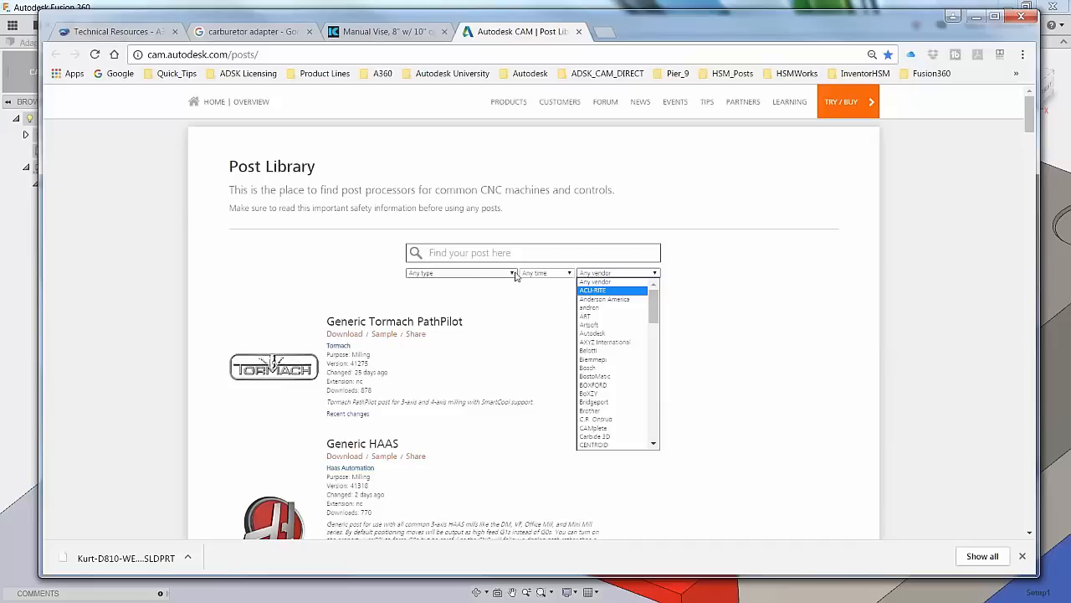
{"action": "left_click", "coordinate": [546, 272]}
{"action": "left_click", "coordinate": [489, 274]}
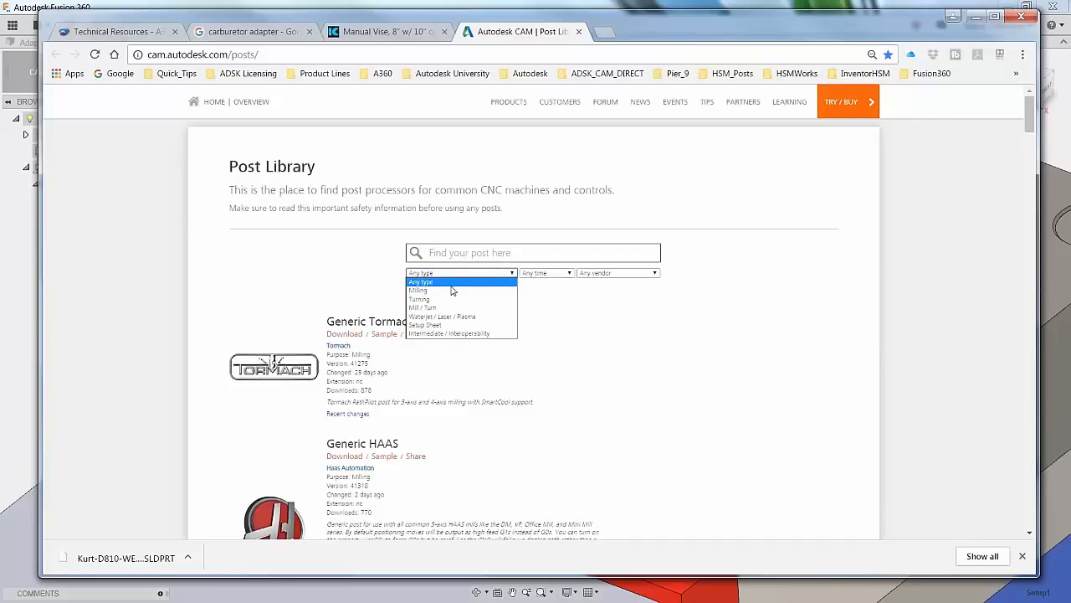
{"action": "left_click", "coordinate": [514, 342]}
Browse the library's list of downloadable post processors and return to its beginning.
{"action": "scroll", "coordinate": [222, 448], "scroll_direction": "down", "scroll_amount": 10}
{"action": "scroll", "coordinate": [226, 450], "scroll_direction": "down", "scroll_amount": 14}
{"action": "scroll", "coordinate": [285, 389], "scroll_direction": "up", "scroll_amount": 10}
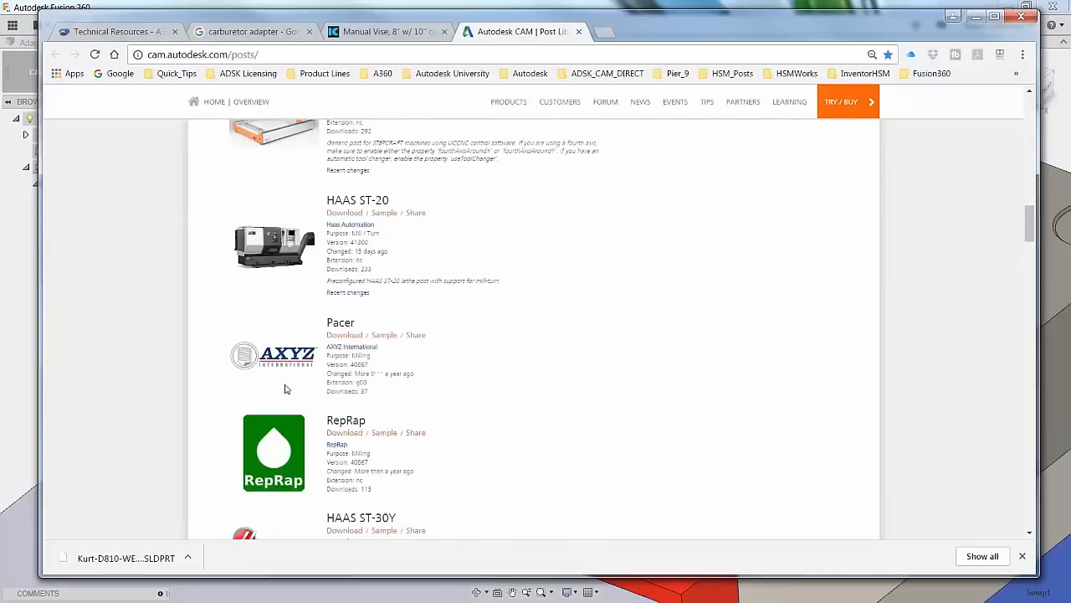
{"action": "scroll", "coordinate": [293, 386], "scroll_direction": "up", "scroll_amount": 15}
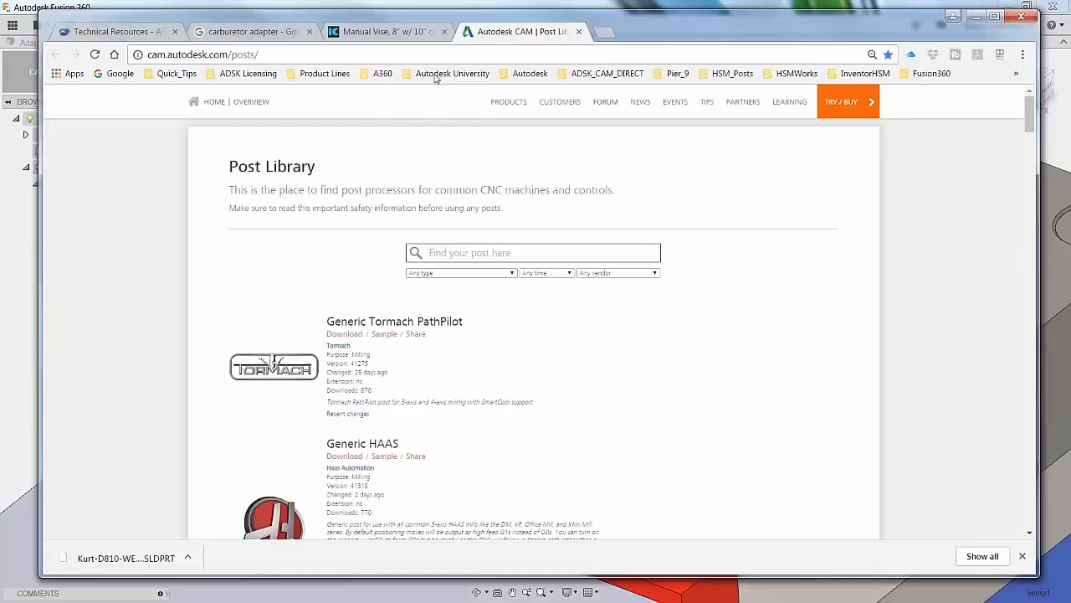
Go to the Autodesk CAM main forum from the A360 bookmarks and open the HSM Post Processor Forum.
{"action": "left_click", "coordinate": [382, 73]}
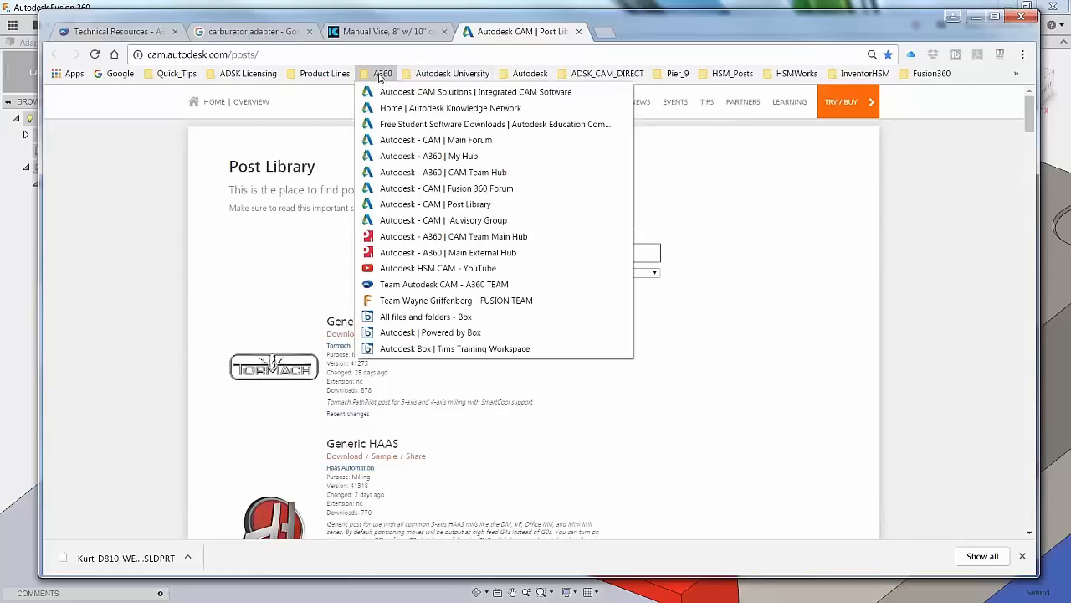
{"action": "left_click", "coordinate": [435, 140]}
{"action": "left_click", "coordinate": [382, 73]}
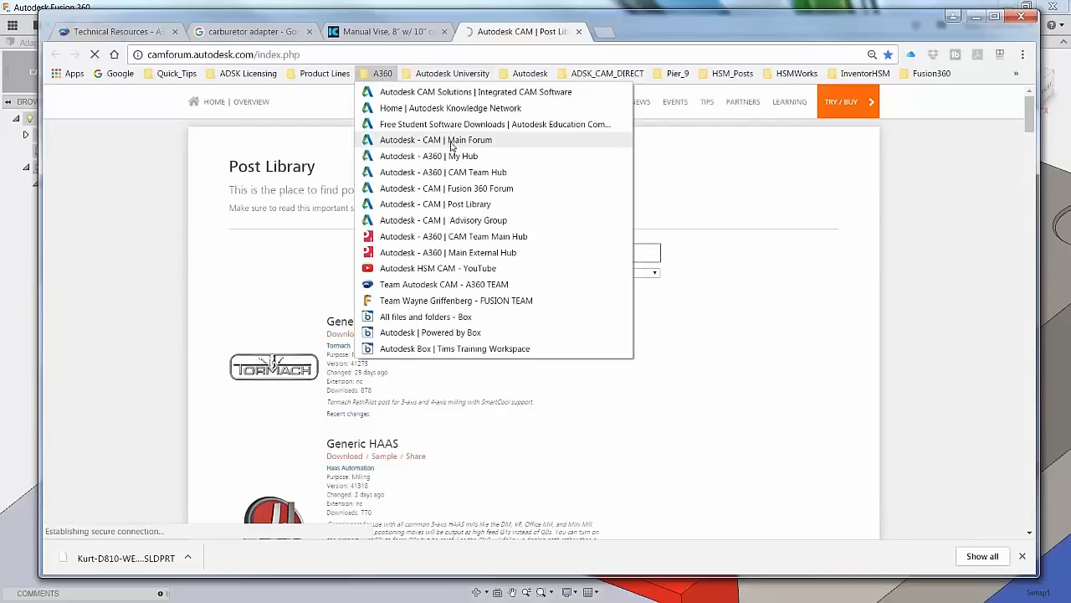
{"action": "left_click", "coordinate": [452, 141]}
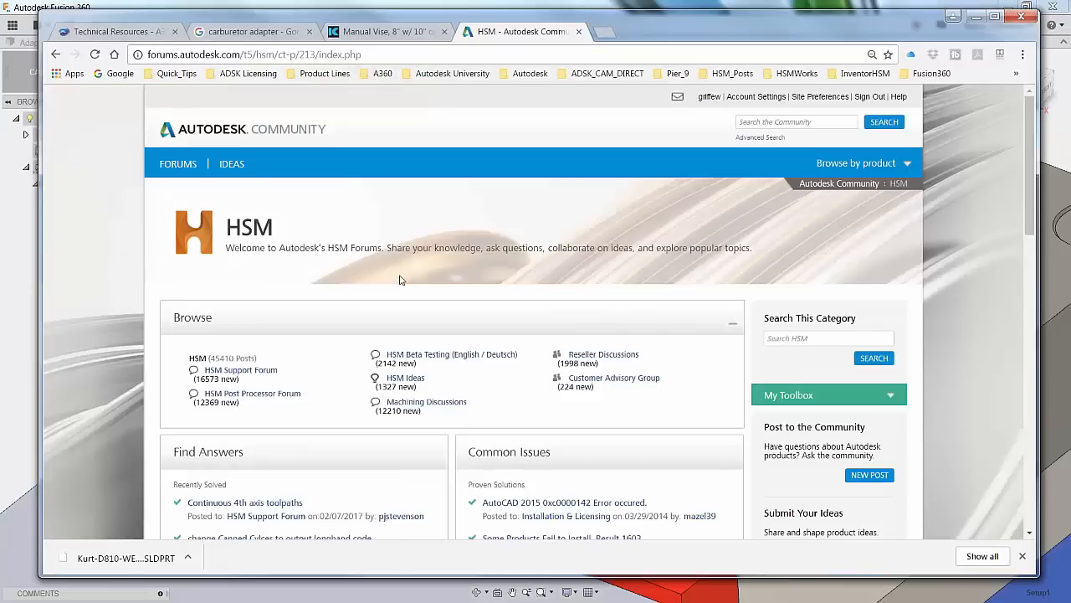
{"action": "scroll", "coordinate": [290, 323], "scroll_direction": "down", "scroll_amount": 1}
{"action": "scroll", "coordinate": [218, 343], "scroll_direction": "up", "scroll_amount": 1}
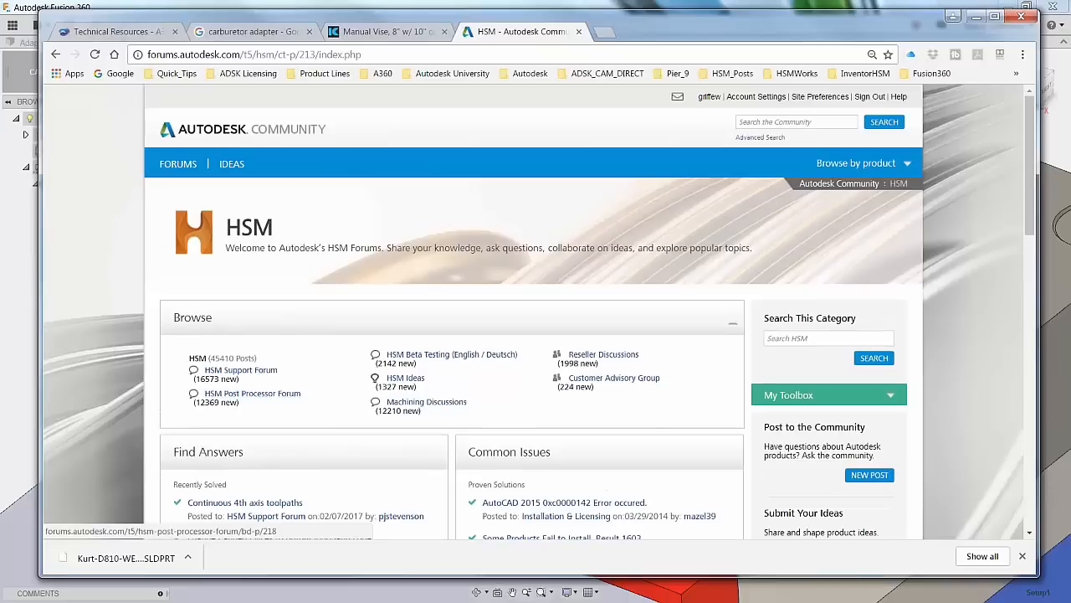
{"action": "left_click", "coordinate": [263, 373]}
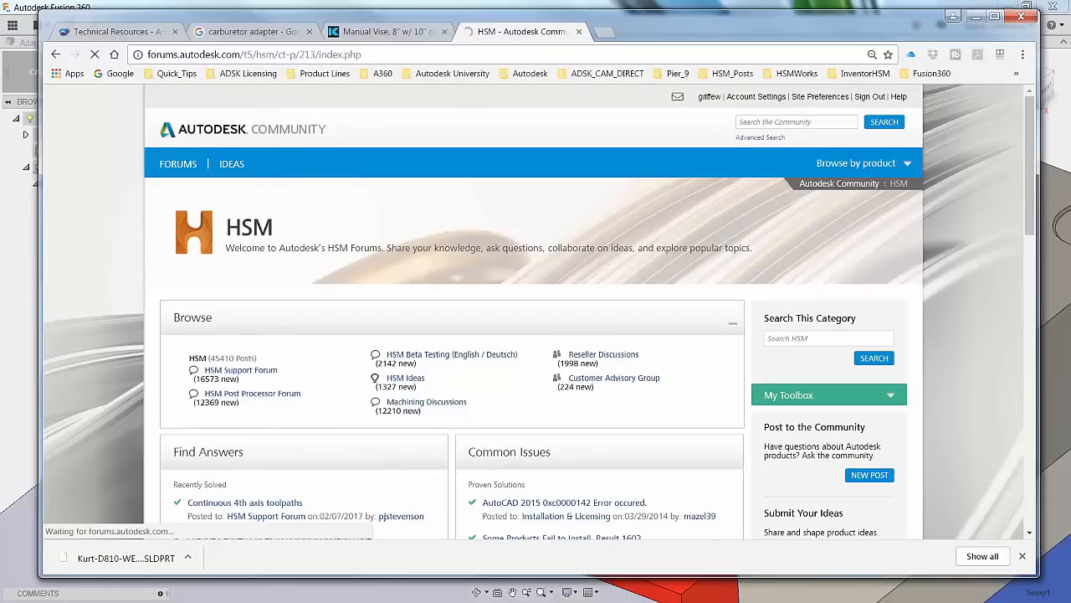
{"action": "left_click", "coordinate": [268, 395]}
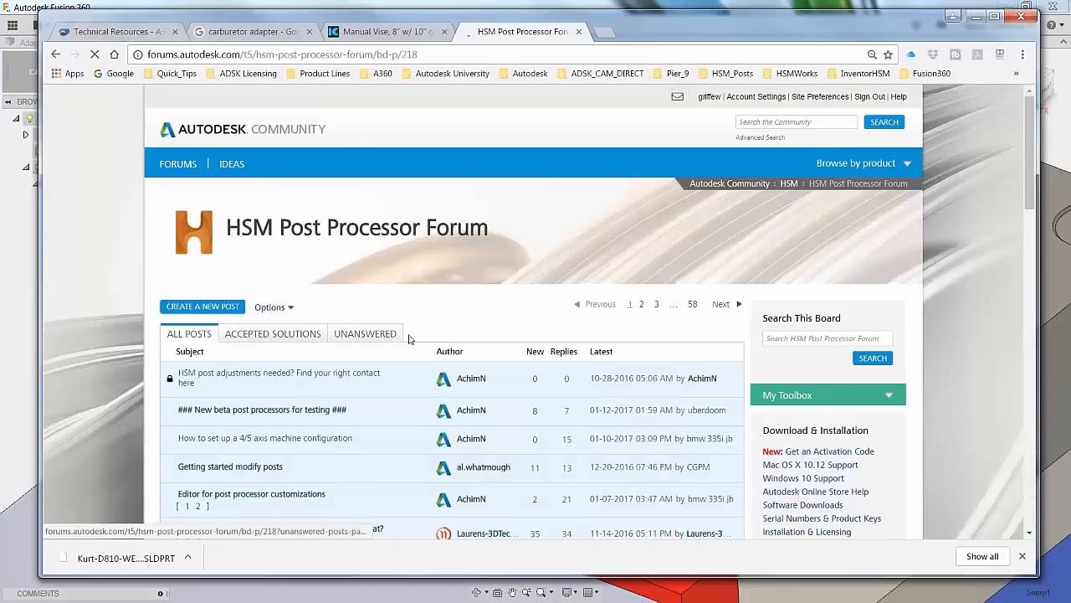
Examine the HSM Post Processor Forum's pinned topics, recent post-editing discussions and board search field.
{"action": "scroll", "coordinate": [452, 395], "scroll_direction": "down", "scroll_amount": 2}
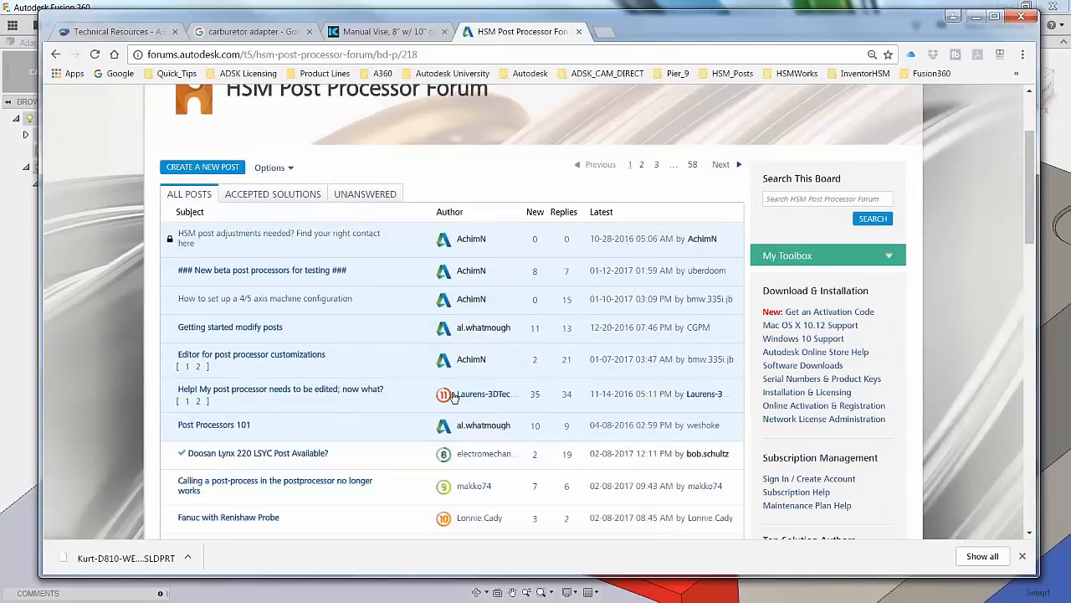
{"action": "scroll", "coordinate": [398, 383], "scroll_direction": "down", "scroll_amount": 1}
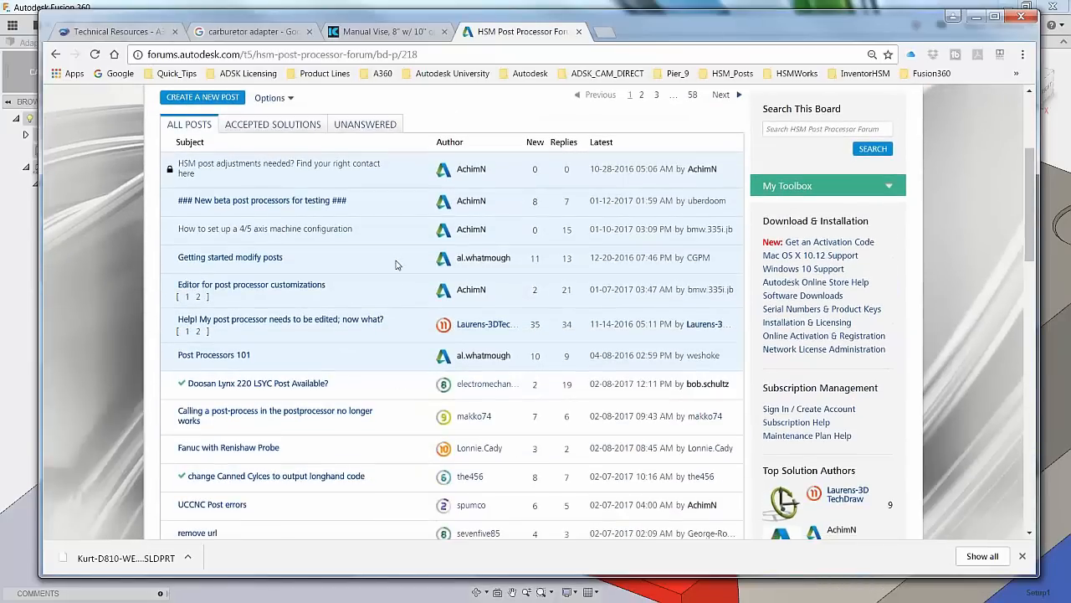
{"action": "scroll", "coordinate": [371, 399], "scroll_direction": "down", "scroll_amount": 1}
{"action": "scroll", "coordinate": [361, 425], "scroll_direction": "down", "scroll_amount": 2}
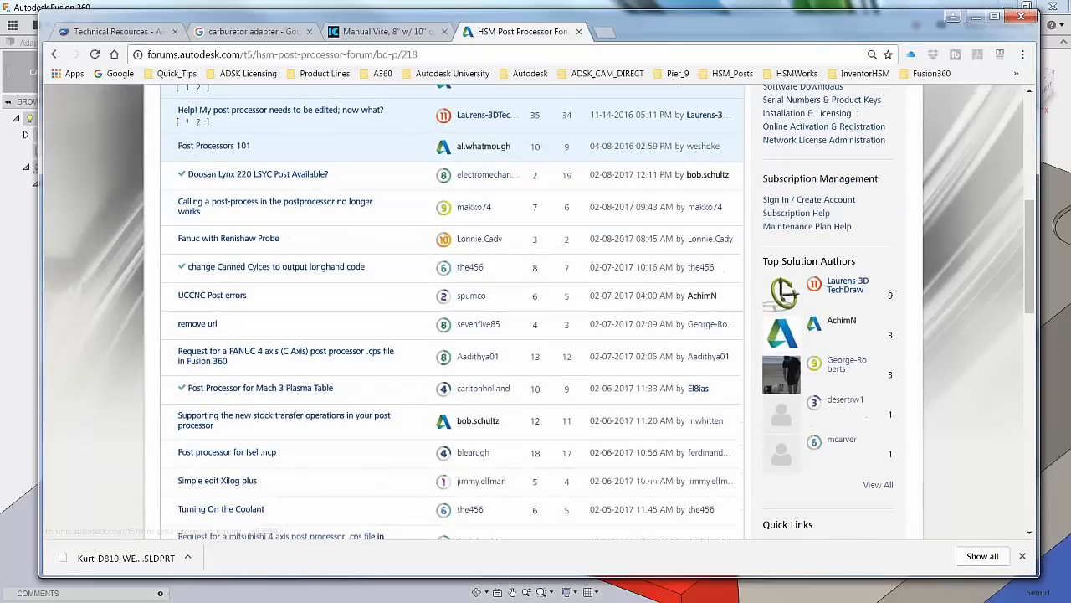
{"action": "scroll", "coordinate": [373, 431], "scroll_direction": "up", "scroll_amount": 3}
{"action": "scroll", "coordinate": [373, 432], "scroll_direction": "up", "scroll_amount": 3}
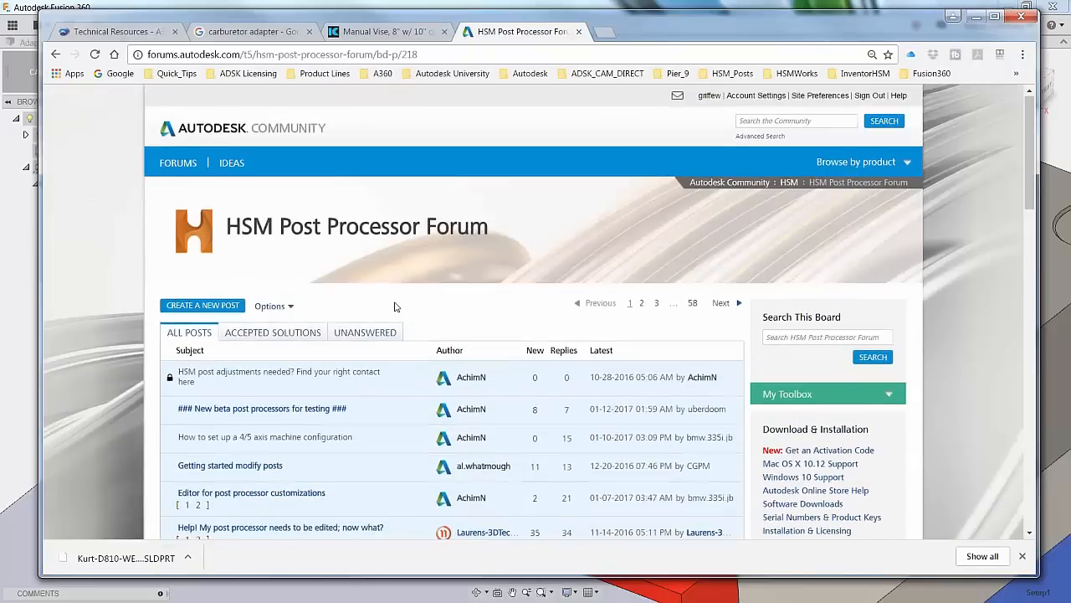
{"action": "scroll", "coordinate": [562, 277], "scroll_direction": "down", "scroll_amount": 1}
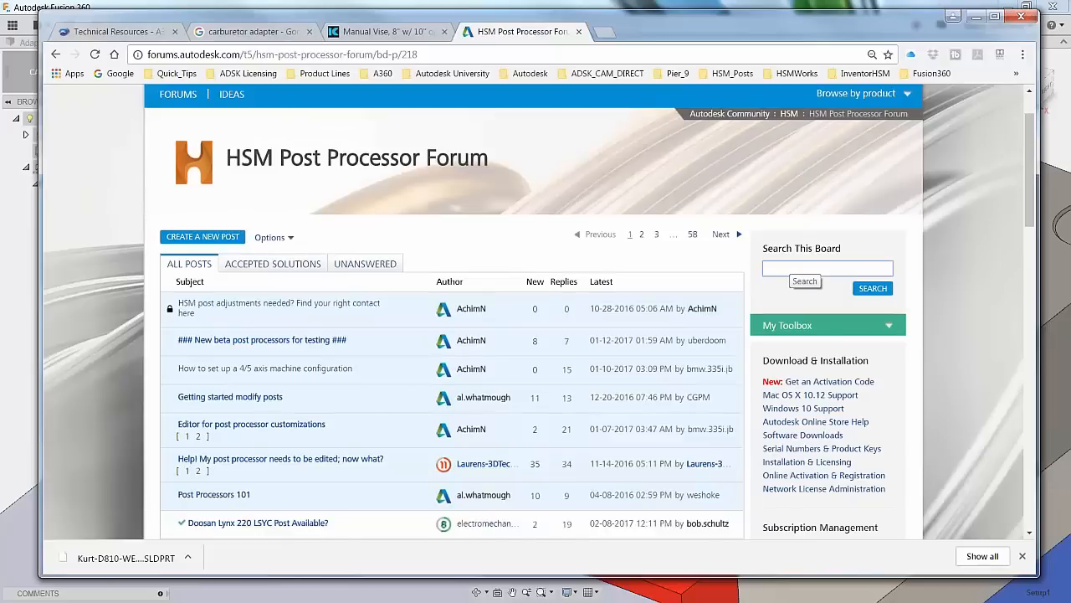
{"action": "scroll", "coordinate": [467, 375], "scroll_direction": "down", "scroll_amount": 2}
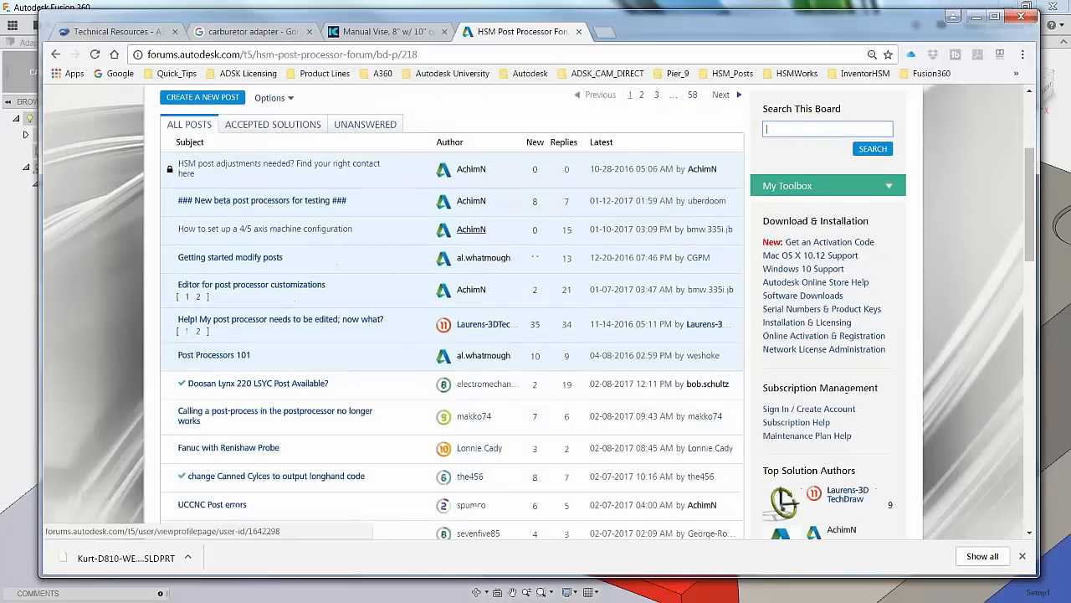
{"action": "scroll", "coordinate": [433, 423], "scroll_direction": "up", "scroll_amount": 1}
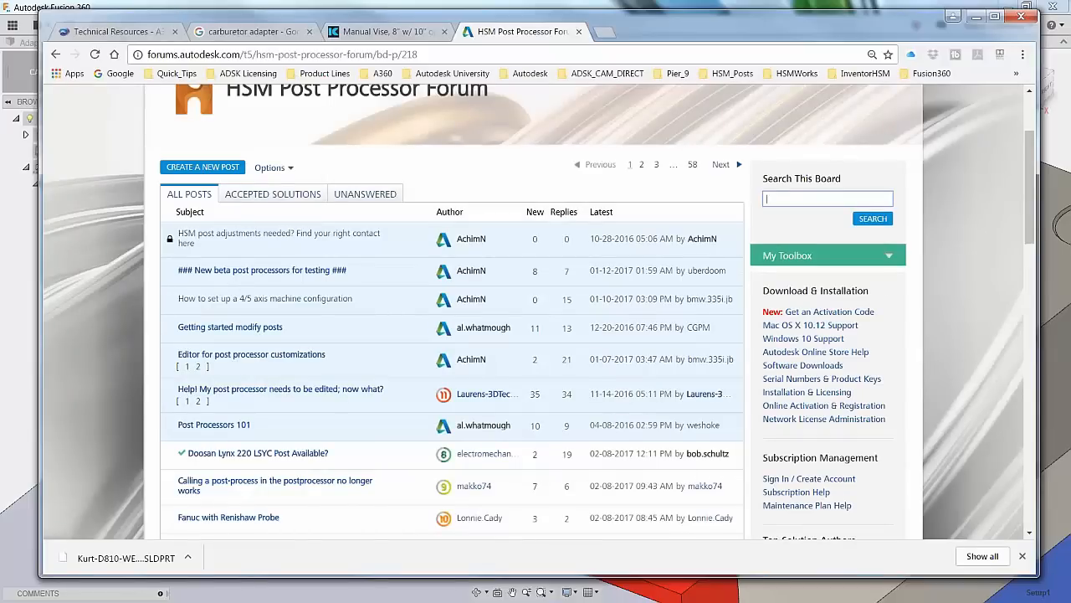
{"action": "mouse_move", "coordinate": [270, 360]}
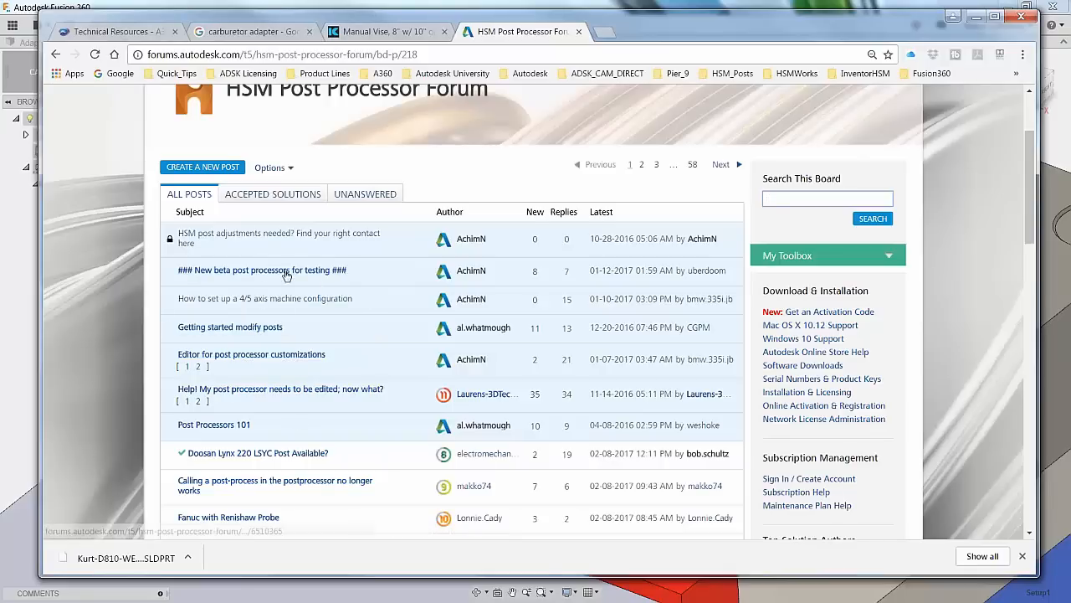
Read through the forum's pinned guides, such as Post Processors 101, and the recent threads listed below them.
{"action": "scroll", "coordinate": [334, 393], "scroll_direction": "down", "scroll_amount": 3}
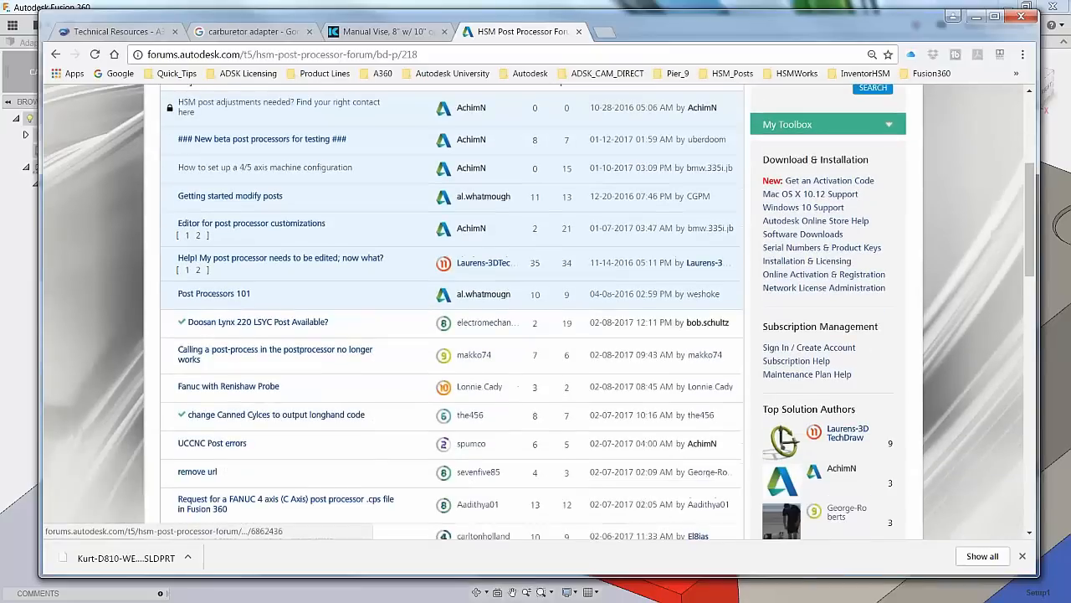
{"action": "mouse_move", "coordinate": [212, 289]}
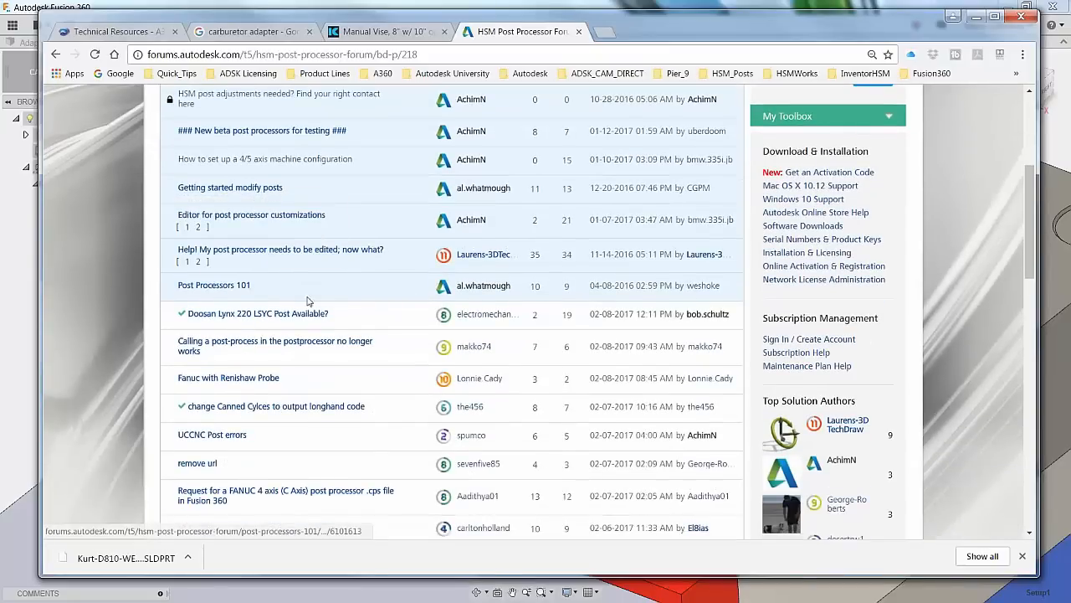
{"action": "mouse_move", "coordinate": [329, 336]}
{"action": "scroll", "coordinate": [339, 357], "scroll_direction": "down", "scroll_amount": 1}
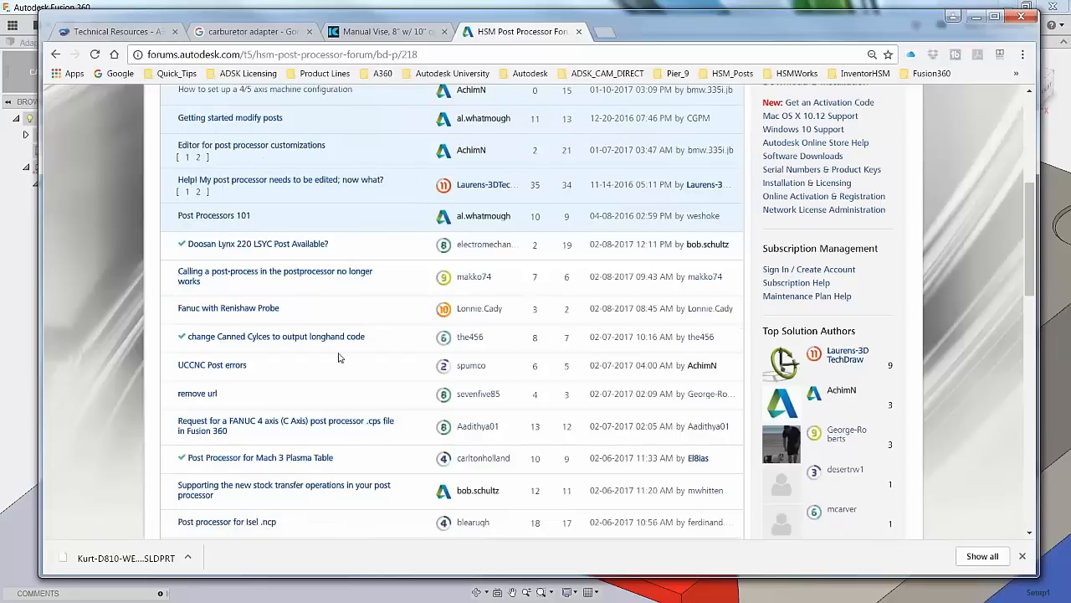
{"action": "scroll", "coordinate": [347, 359], "scroll_direction": "down", "scroll_amount": 1}
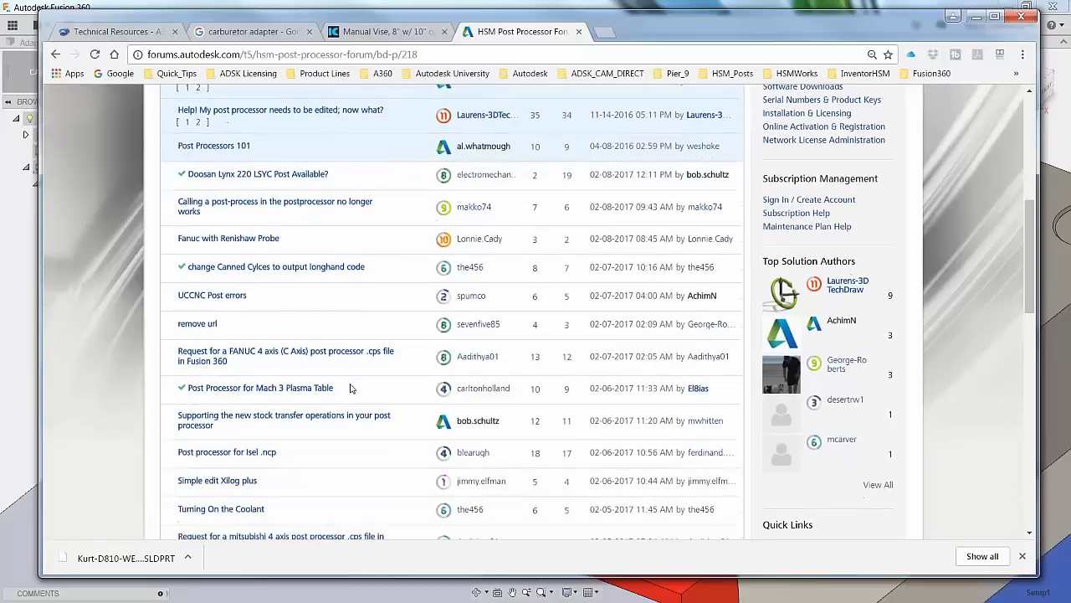
{"action": "scroll", "coordinate": [352, 385], "scroll_direction": "up", "scroll_amount": 5}
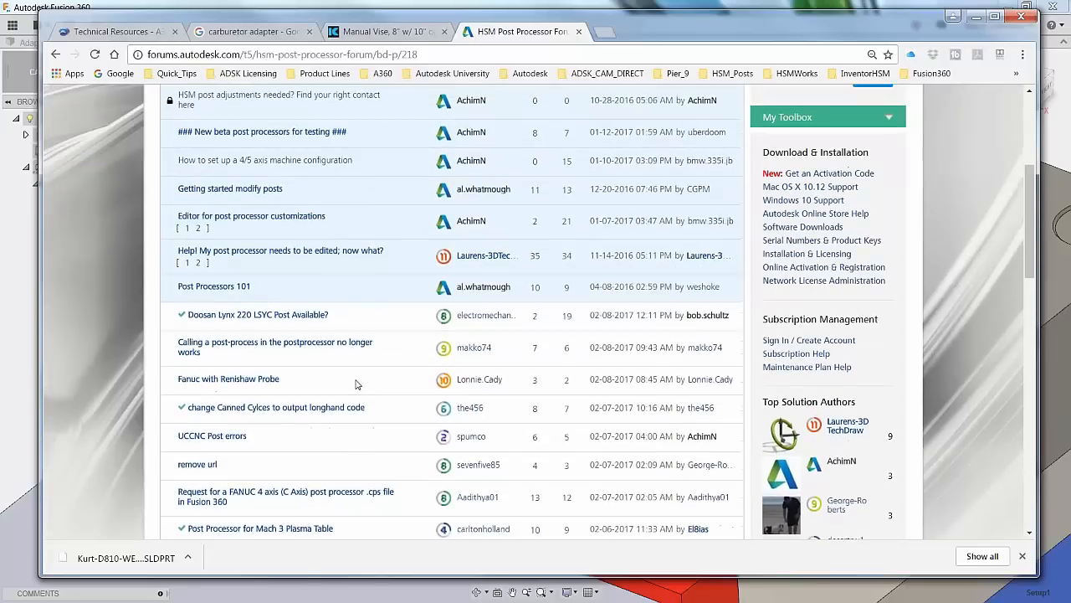
{"action": "scroll", "coordinate": [355, 384], "scroll_direction": "up", "scroll_amount": 1}
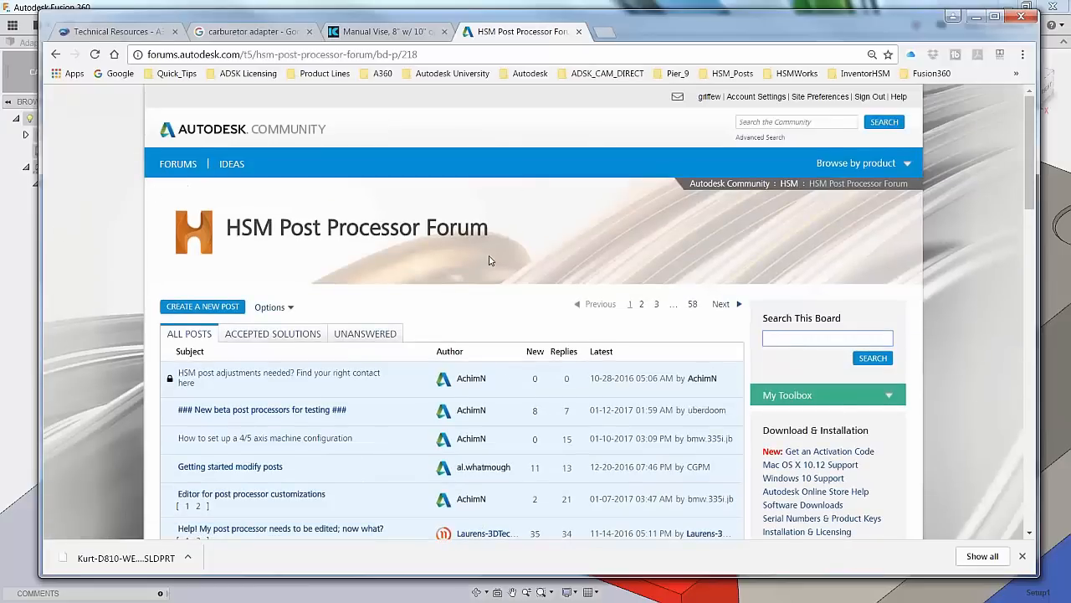
{"action": "scroll", "coordinate": [334, 429], "scroll_direction": "down", "scroll_amount": 3}
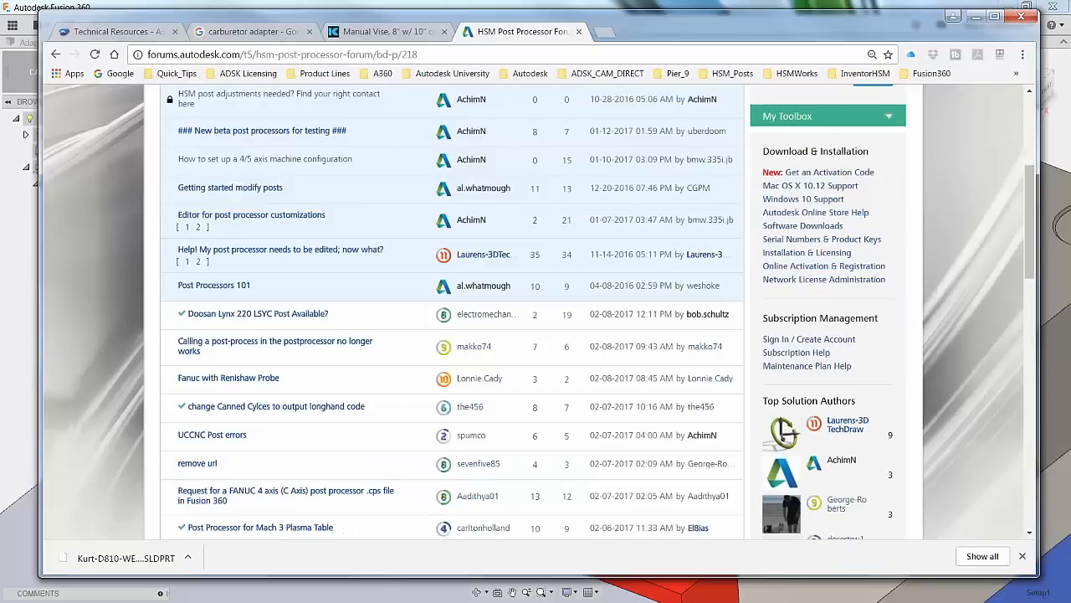
{"action": "scroll", "coordinate": [350, 419], "scroll_direction": "up", "scroll_amount": 3}
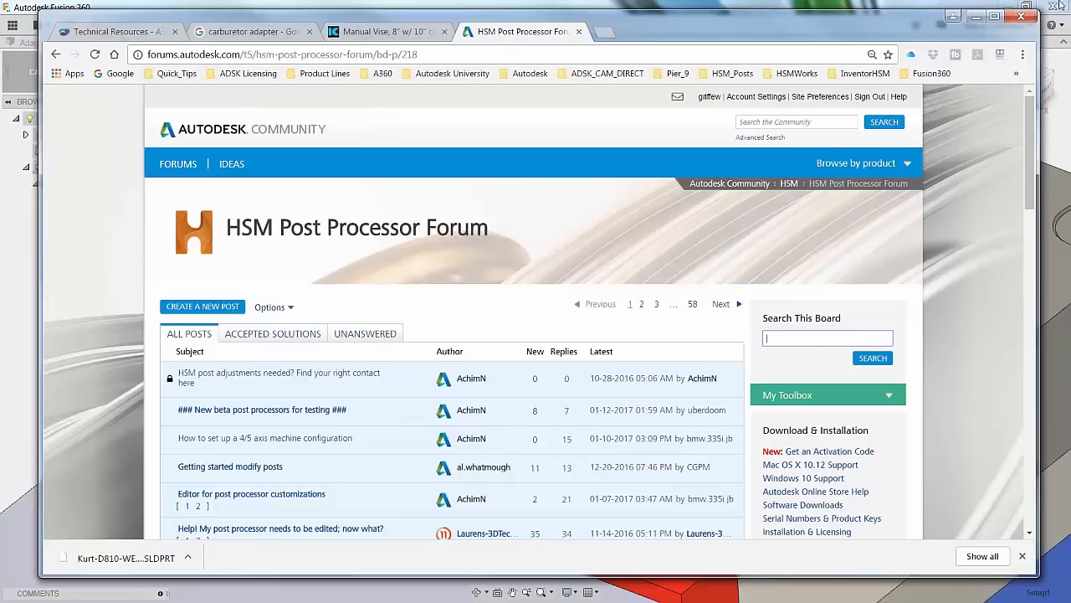
Return to Fusion 360 and post Setup1 with the Generic HAAS post as 1001.nc, replacing the existing file.
{"action": "left_click", "coordinate": [976, 17]}
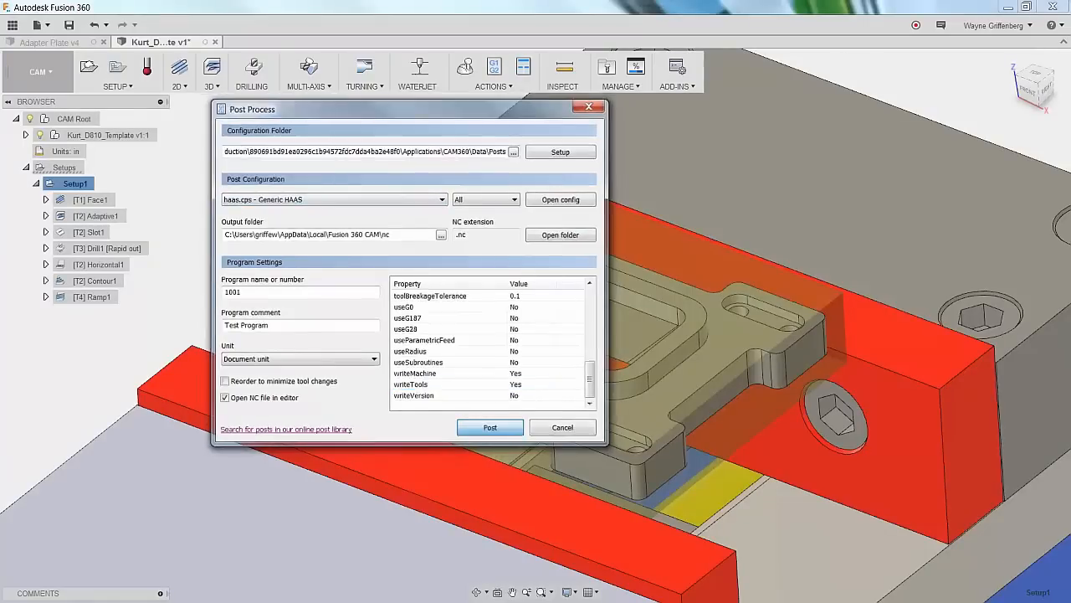
{"action": "left_click", "coordinate": [490, 428]}
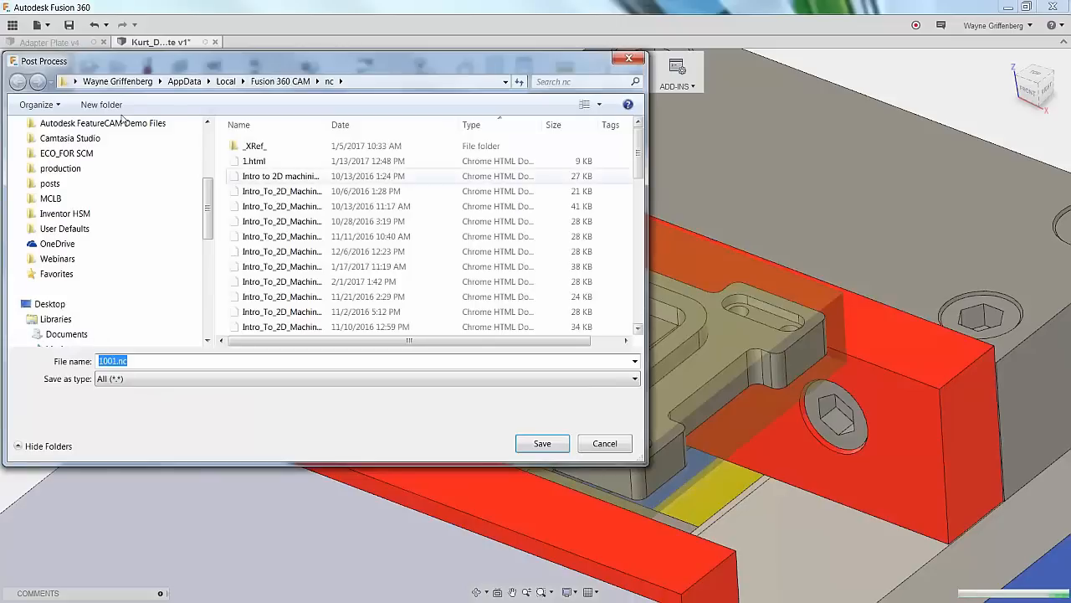
{"action": "left_click", "coordinate": [542, 444]}
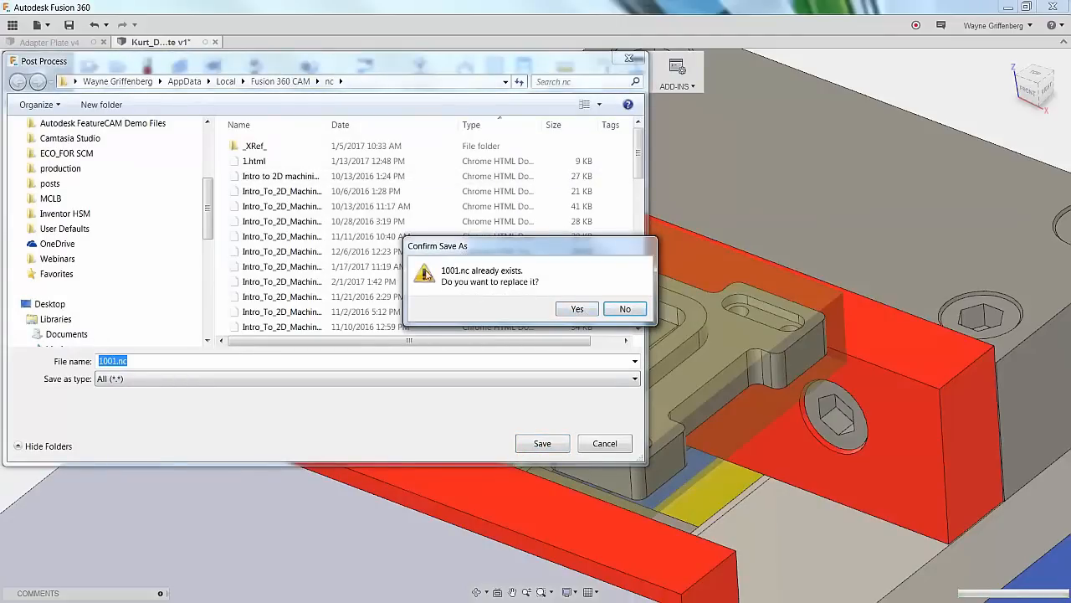
{"action": "left_click", "coordinate": [576, 309]}
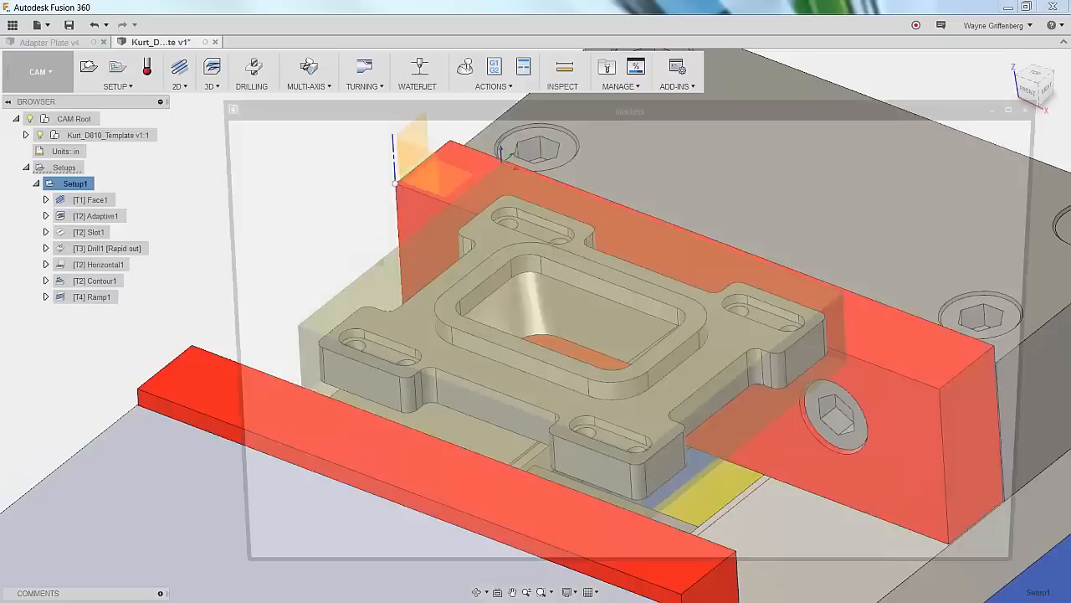
Review the tool list, Face1 and Adaptive1 code of 1001.nc in Brackets, and put the editor away.
{"action": "left_click_drag", "start_coordinate": [456, 103], "coordinate": [340, 64]}
{"action": "scroll", "coordinate": [410, 366], "scroll_direction": "down", "scroll_amount": 3}
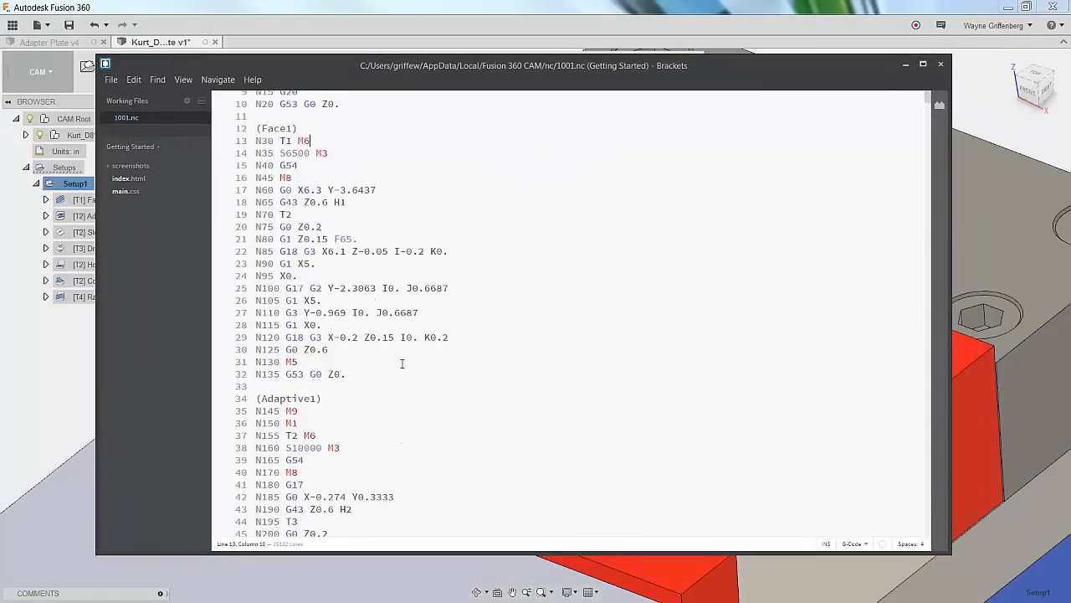
{"action": "scroll", "coordinate": [388, 365], "scroll_direction": "down", "scroll_amount": 20}
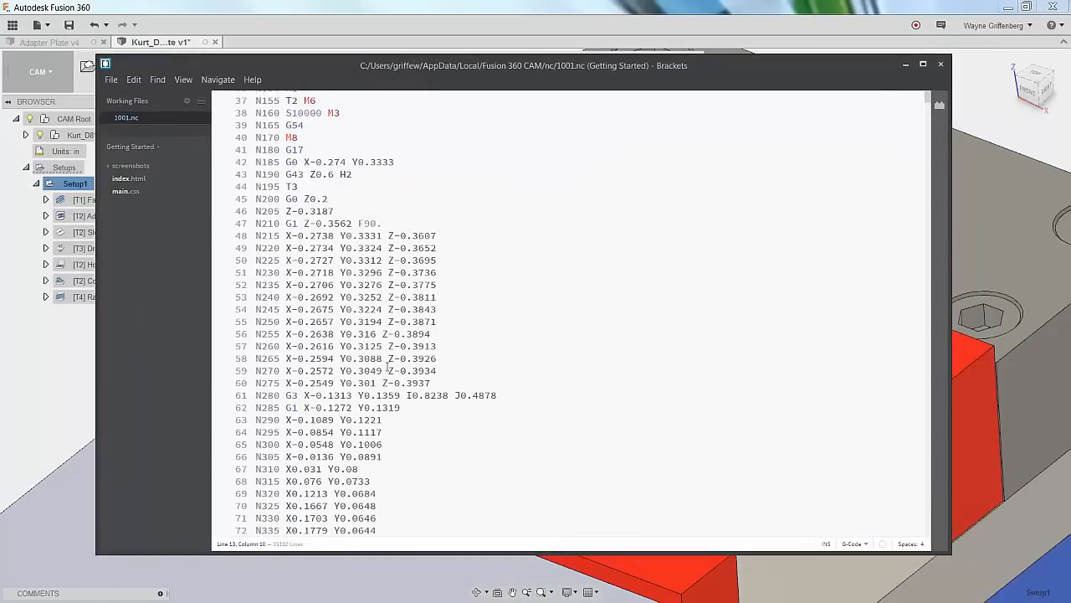
{"action": "scroll", "coordinate": [384, 399], "scroll_direction": "down", "scroll_amount": 20}
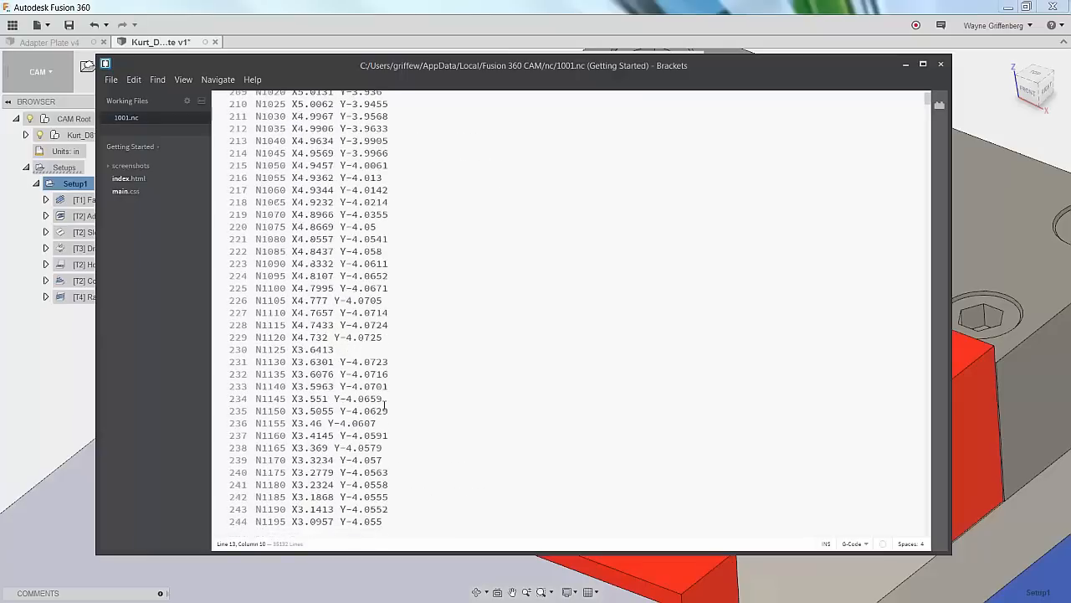
{"action": "scroll", "coordinate": [384, 402], "scroll_direction": "up", "scroll_amount": 20}
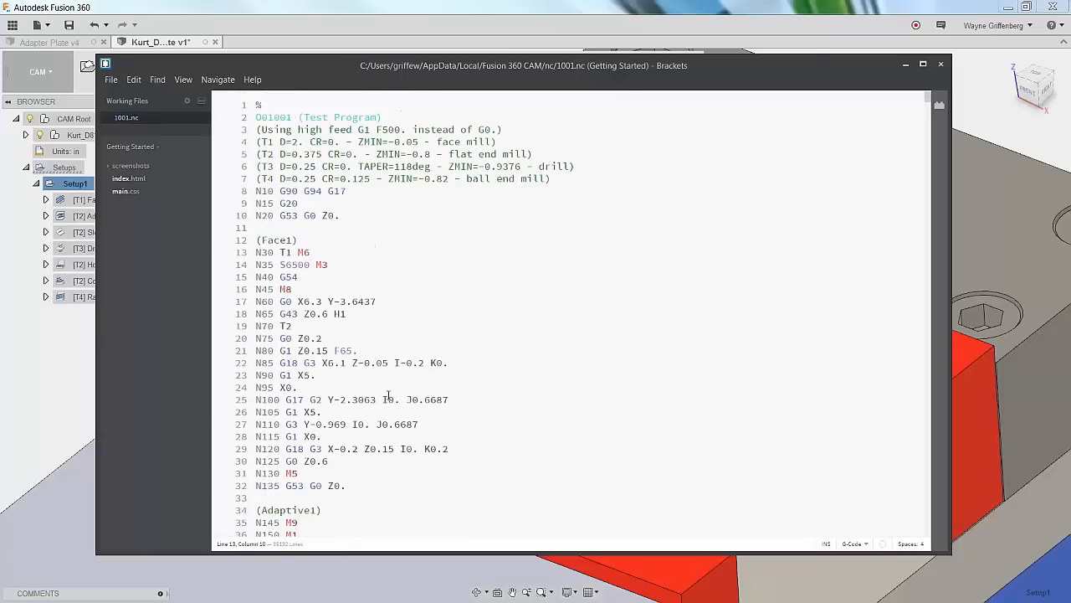
{"action": "left_click", "coordinate": [906, 64]}
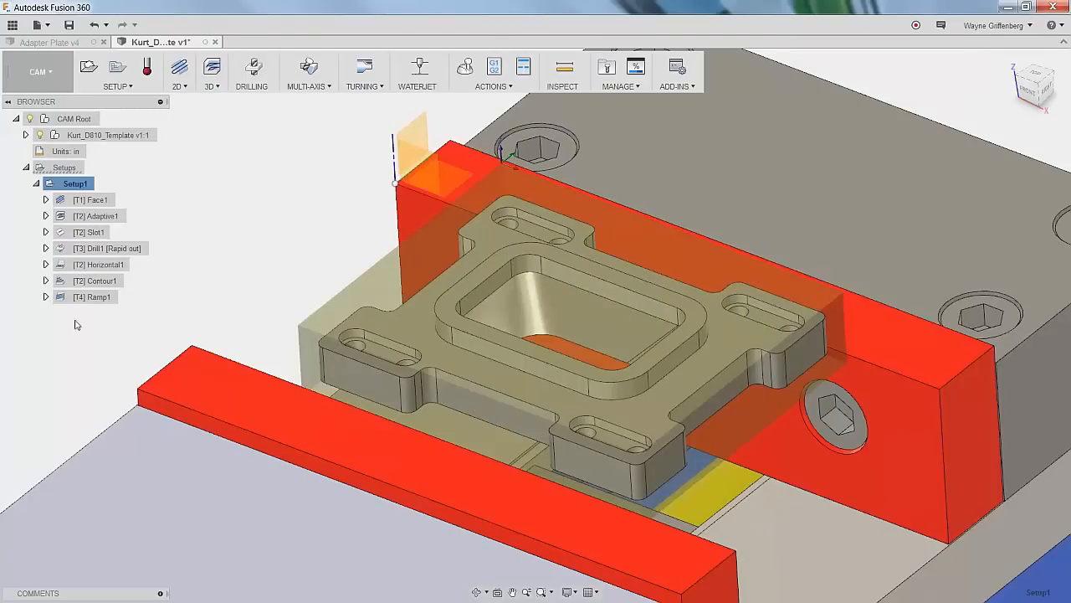
{"action": "scroll", "coordinate": [444, 277], "scroll_direction": "down", "scroll_amount": 5}
{"action": "scroll", "coordinate": [605, 276], "scroll_direction": "down", "scroll_amount": 1}
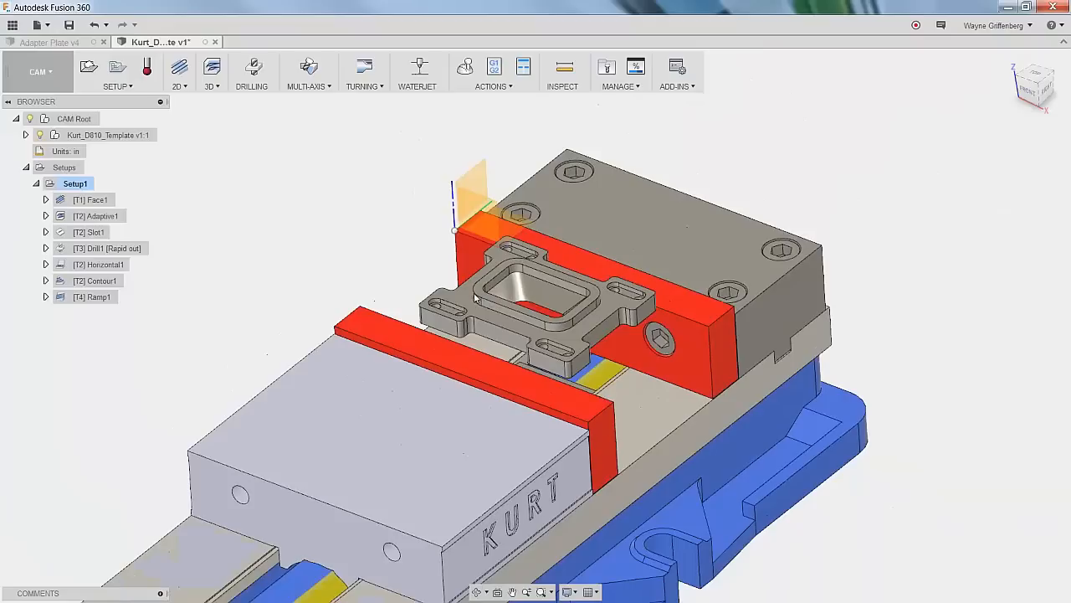
{"action": "scroll", "coordinate": [477, 299], "scroll_direction": "down", "scroll_amount": 2}
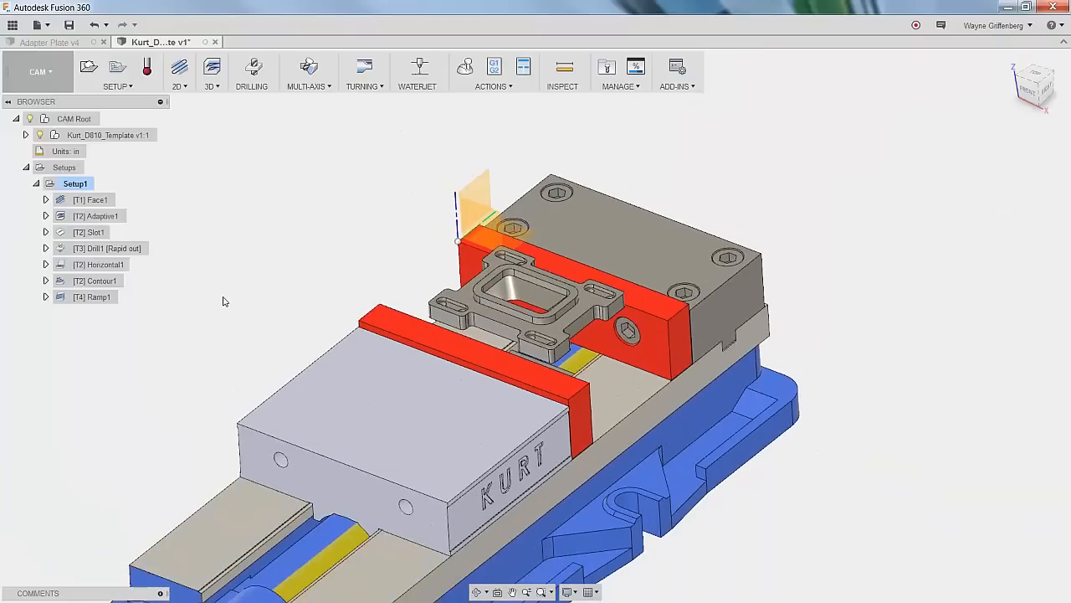
{"action": "scroll", "coordinate": [224, 288], "scroll_direction": "down", "scroll_amount": 2}
{"action": "scroll", "coordinate": [188, 278], "scroll_direction": "up", "scroll_amount": 2}
{"action": "scroll", "coordinate": [362, 285], "scroll_direction": "down", "scroll_amount": 2}
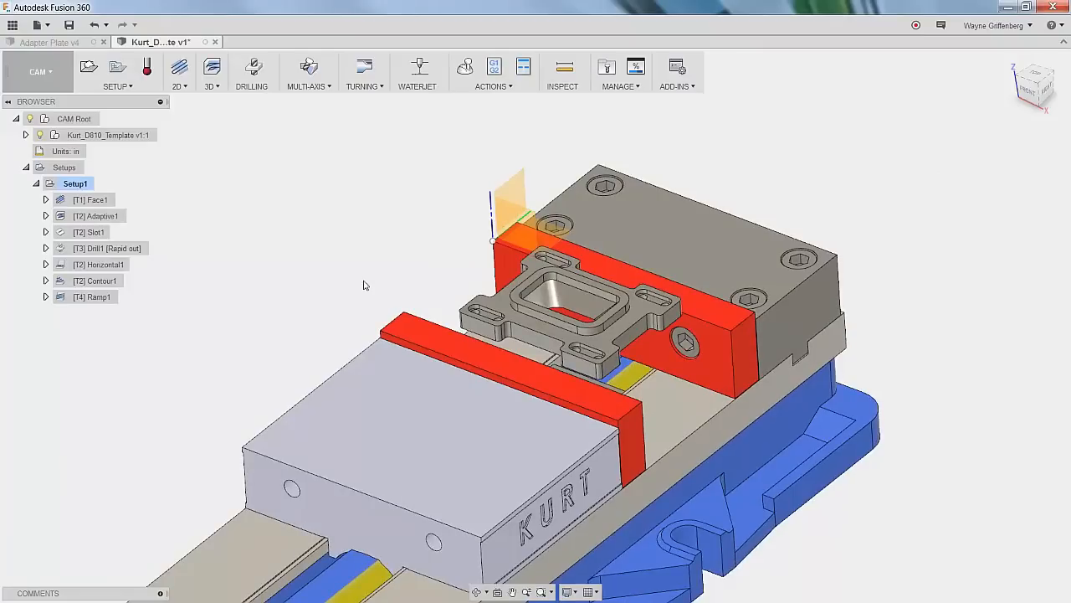
{"action": "scroll", "coordinate": [401, 290], "scroll_direction": "up", "scroll_amount": 2}
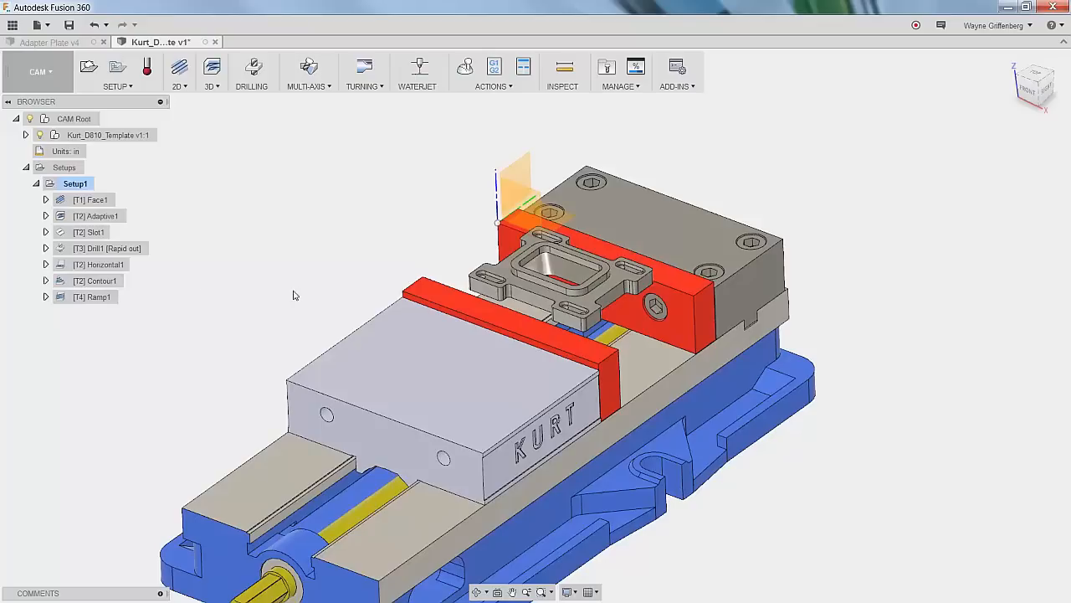
Open the Adaptive1 operation's settings to view its tool, feeds and speeds, and leave them without changes.
{"action": "right_click", "coordinate": [115, 217]}
{"action": "left_click", "coordinate": [113, 222]}
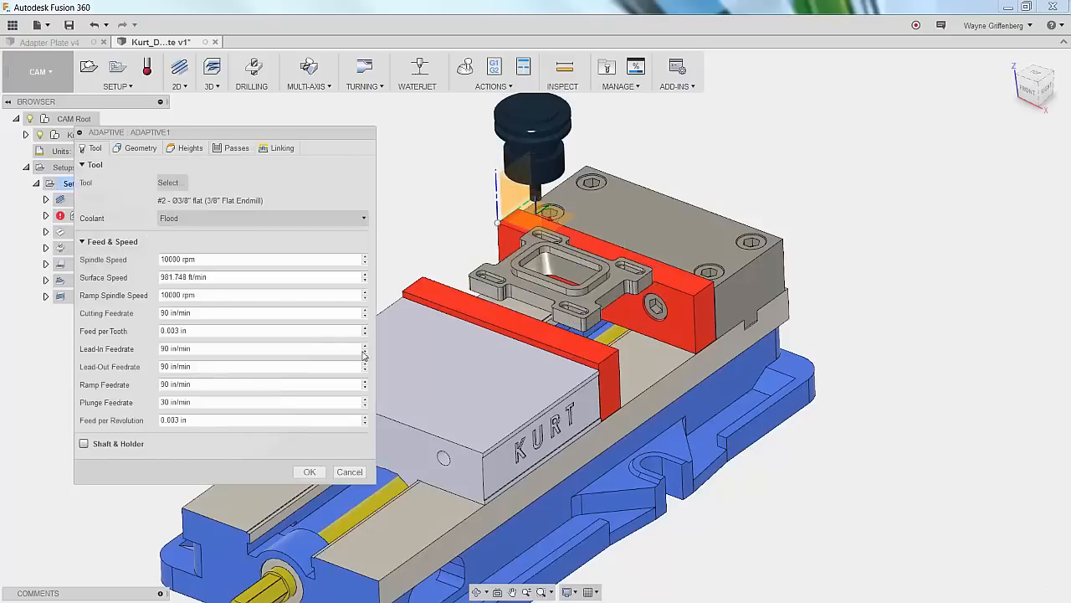
{"action": "left_click", "coordinate": [353, 473]}
Inspect the Ramp1 and Contour1 toolpaths on the adapter plate and reselect Setup1.
{"action": "left_click", "coordinate": [96, 299]}
{"action": "scroll", "coordinate": [623, 189], "scroll_direction": "up", "scroll_amount": 5}
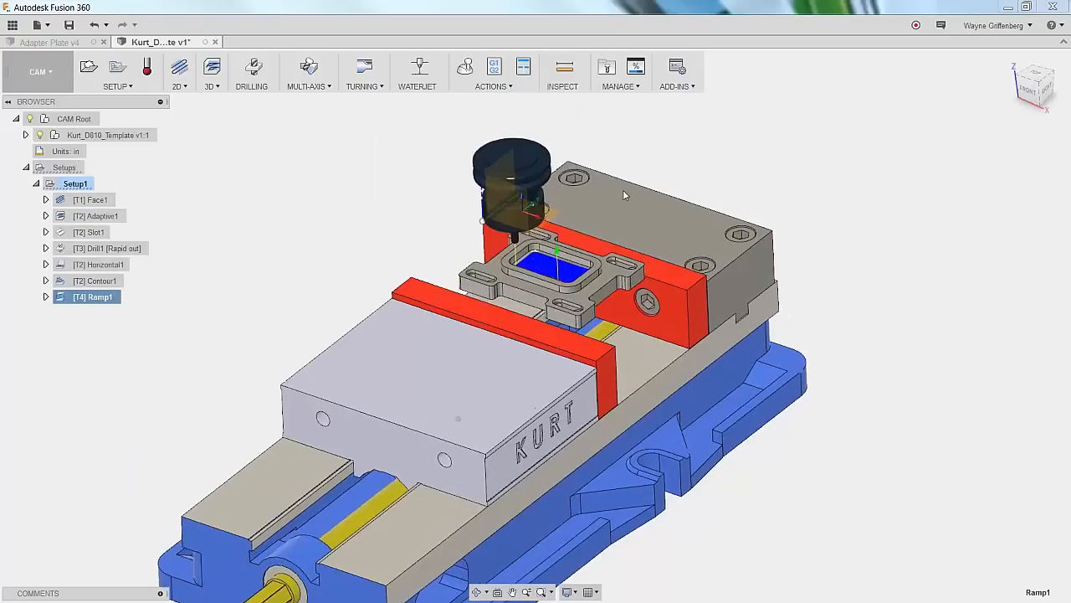
{"action": "scroll", "coordinate": [623, 255], "scroll_direction": "up", "scroll_amount": 3}
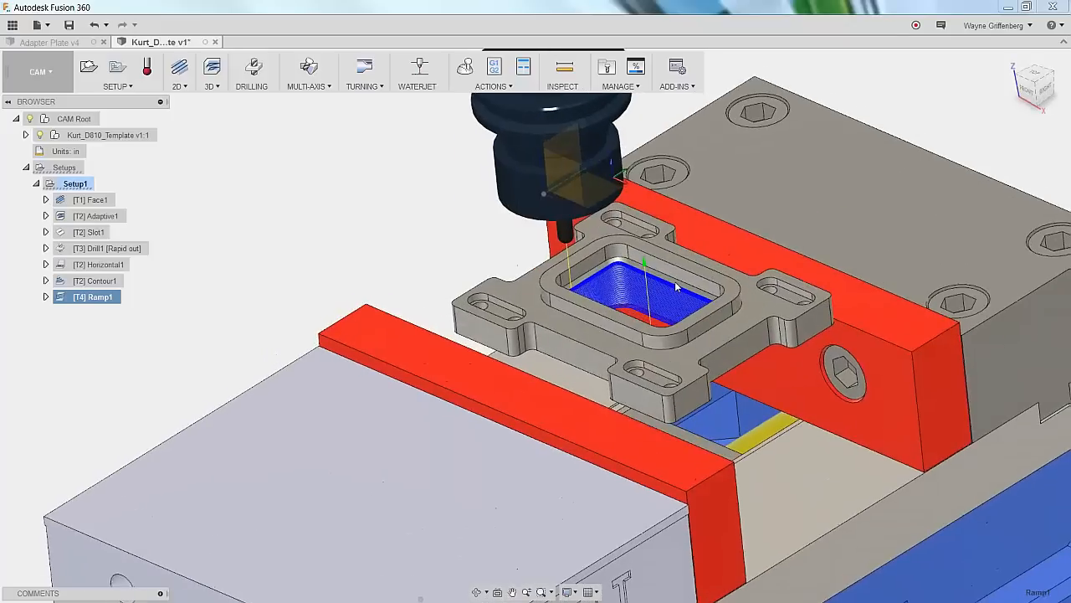
{"action": "left_click", "coordinate": [96, 281]}
{"action": "left_click", "coordinate": [94, 298]}
{"action": "left_click", "coordinate": [74, 184]}
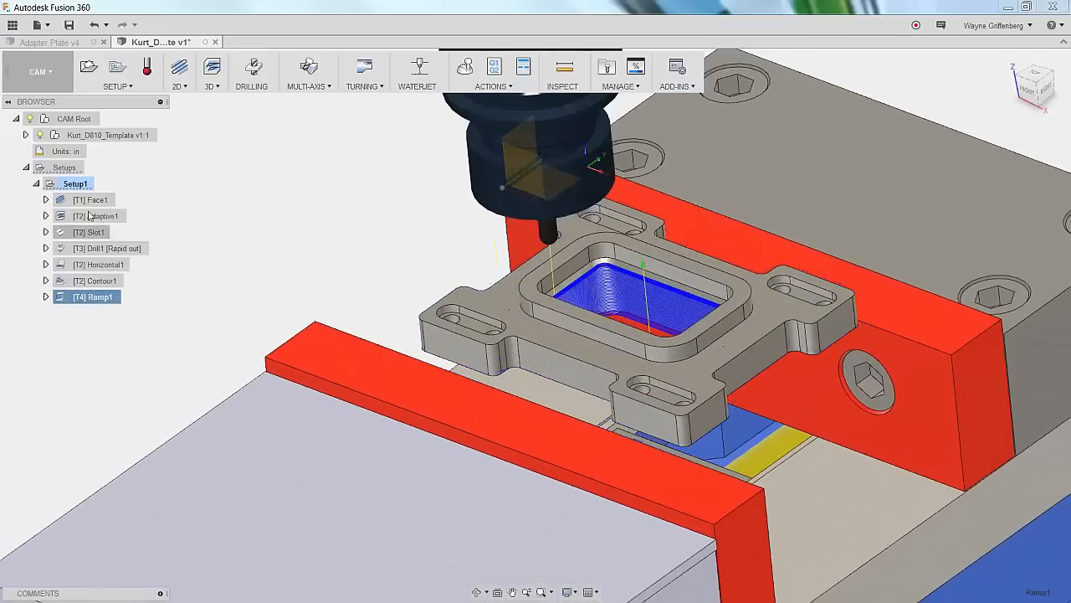
{"action": "scroll", "coordinate": [543, 289], "scroll_direction": "down", "scroll_amount": 1}
{"action": "scroll", "coordinate": [544, 288], "scroll_direction": "down", "scroll_amount": 5}
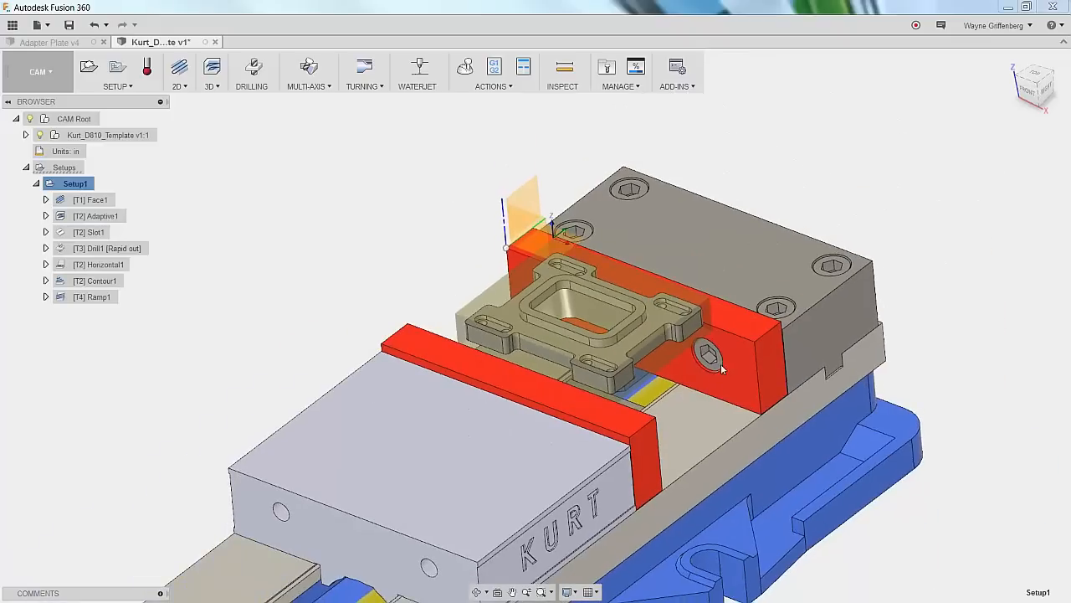
{"action": "scroll", "coordinate": [595, 450], "scroll_direction": "up", "scroll_amount": 3}
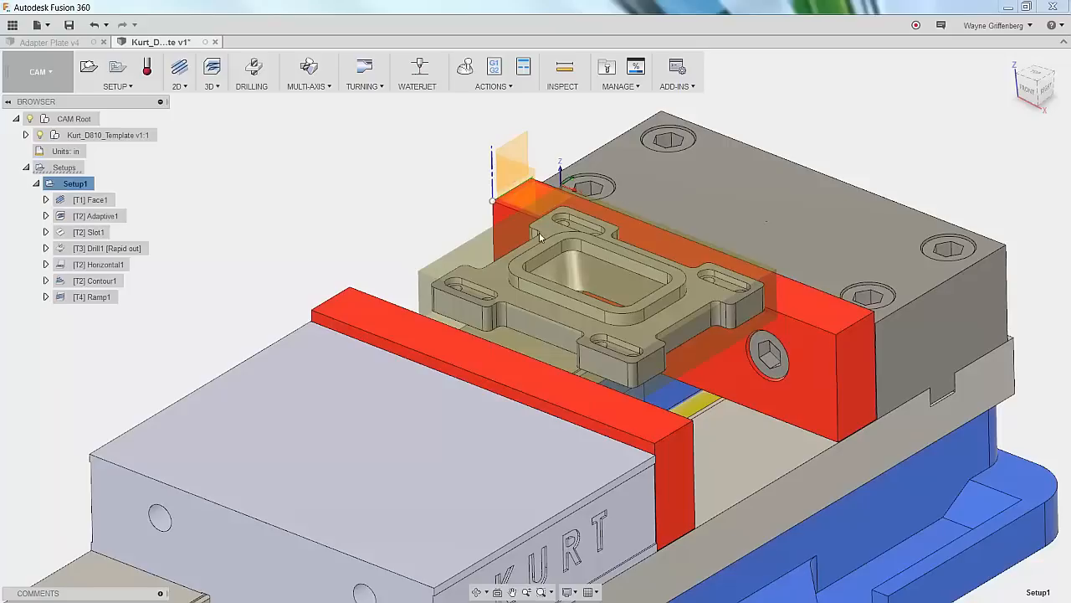
{"action": "scroll", "coordinate": [597, 269], "scroll_direction": "up", "scroll_amount": 4}
{"action": "scroll", "coordinate": [654, 385], "scroll_direction": "down", "scroll_amount": 3}
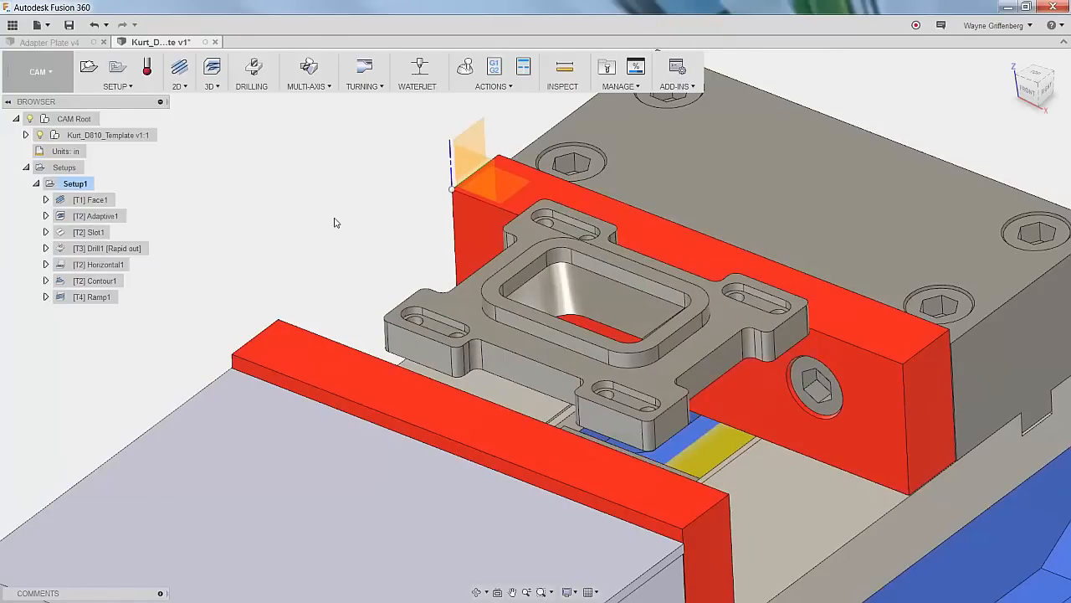
{"action": "scroll", "coordinate": [334, 224], "scroll_direction": "down", "scroll_amount": 1}
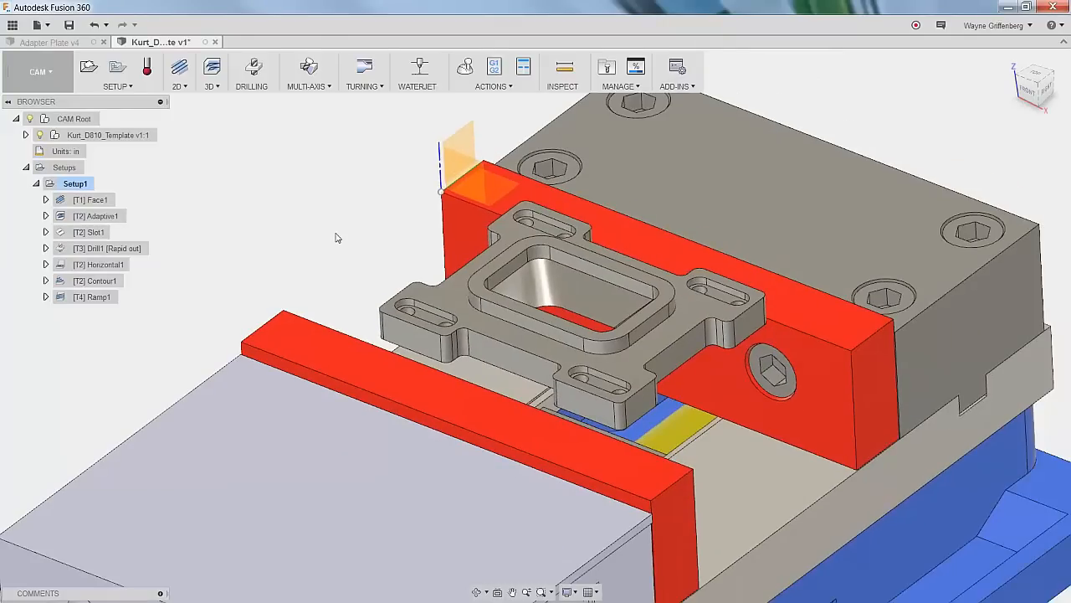